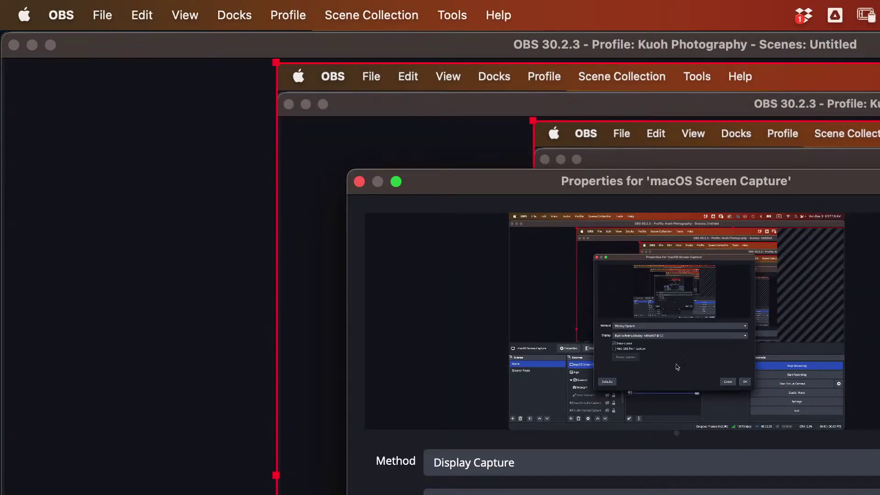
- Switch the macOS Screen Capture source's Display to the BenQ monitor
click(720, 335)
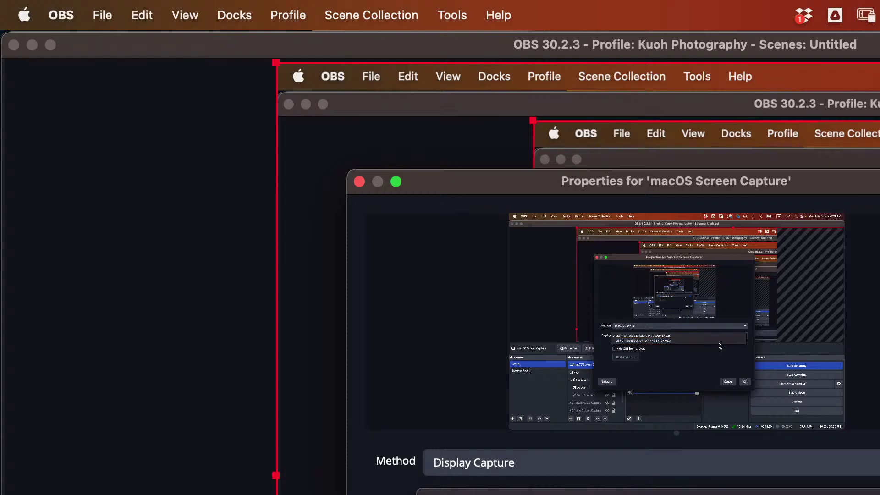
click(718, 341)
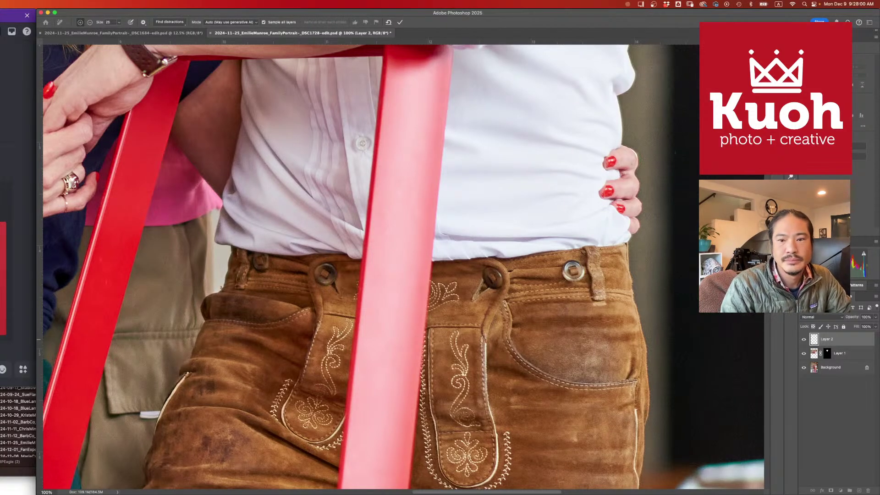
- Read the client's per-image edit requests in Gmail, pass through Finder, and return to Photoshop
key(super+Tab)
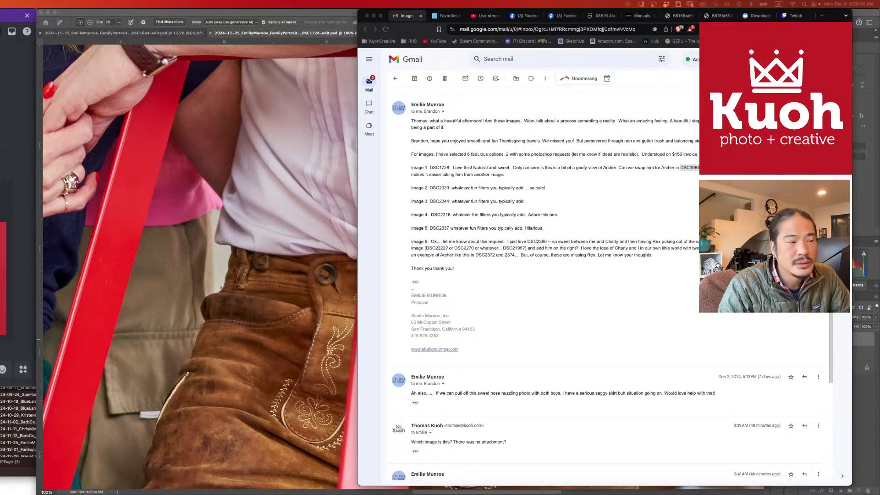
key(super+Tab)
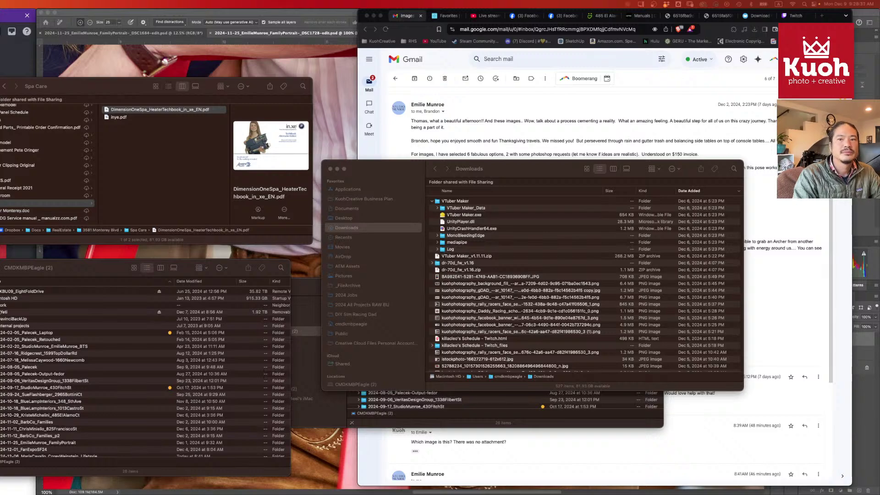
click(329, 12)
- Zoom out and pan across the whole family portrait, with the Polygonal Lasso selected
scroll(657, 136, up, 5)
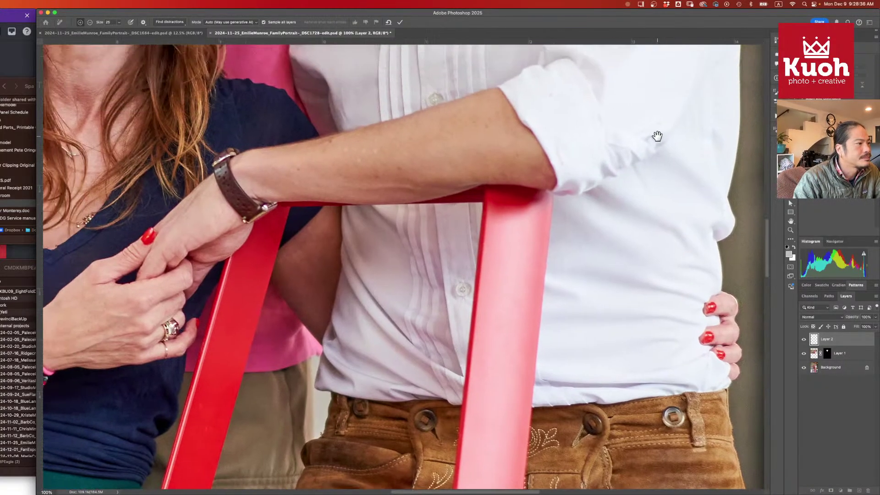
scroll(657, 137, up, 10)
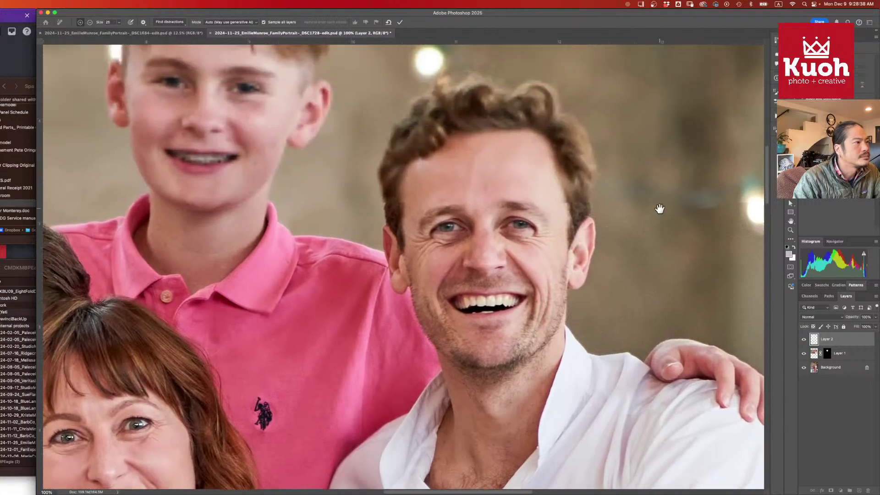
scroll(659, 209, left, 10)
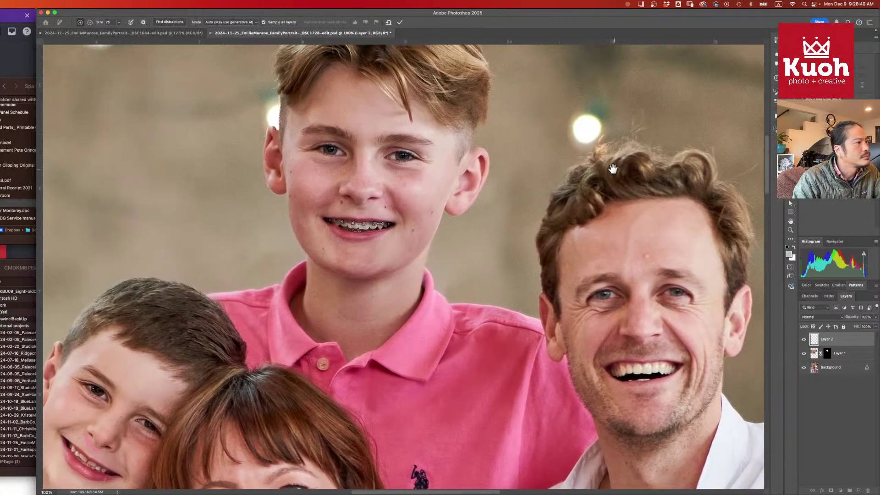
scroll(613, 170, down, 10)
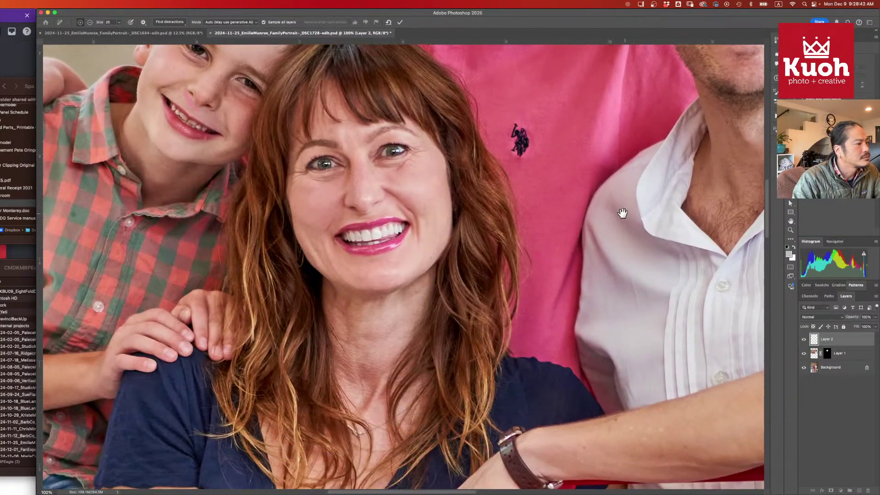
scroll(621, 211, down, 3)
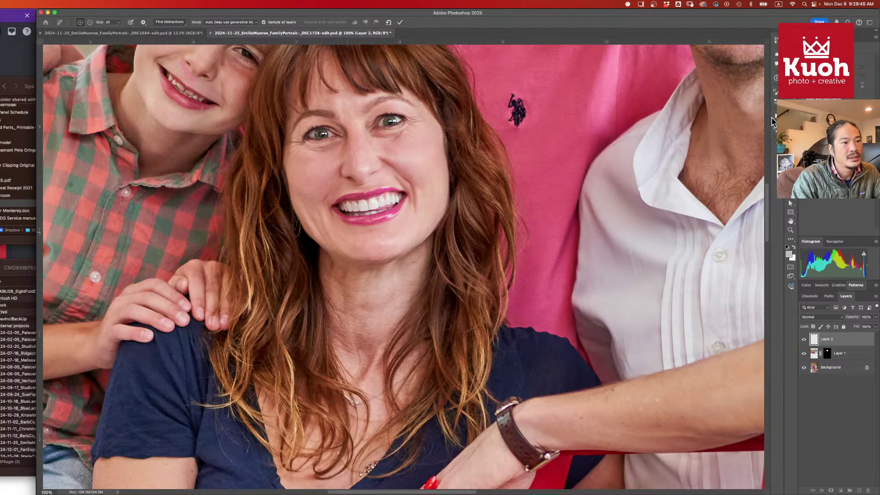
key(super+minus)
key(super+minus)
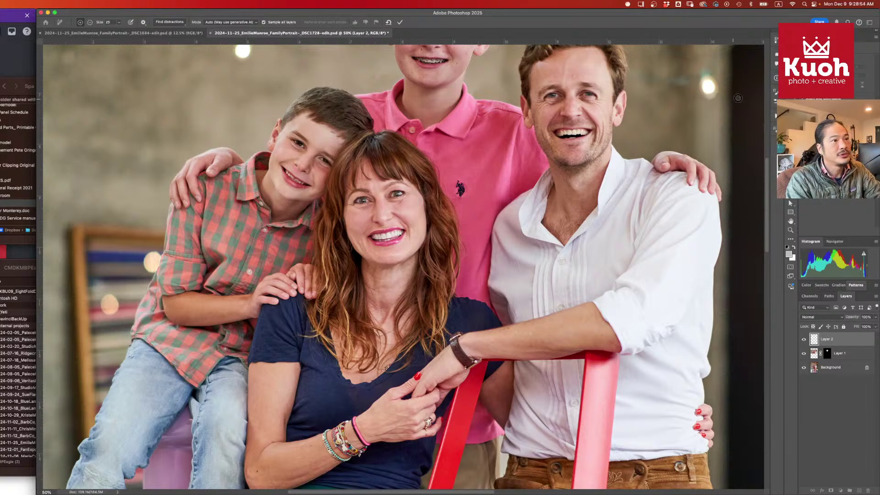
click(773, 127)
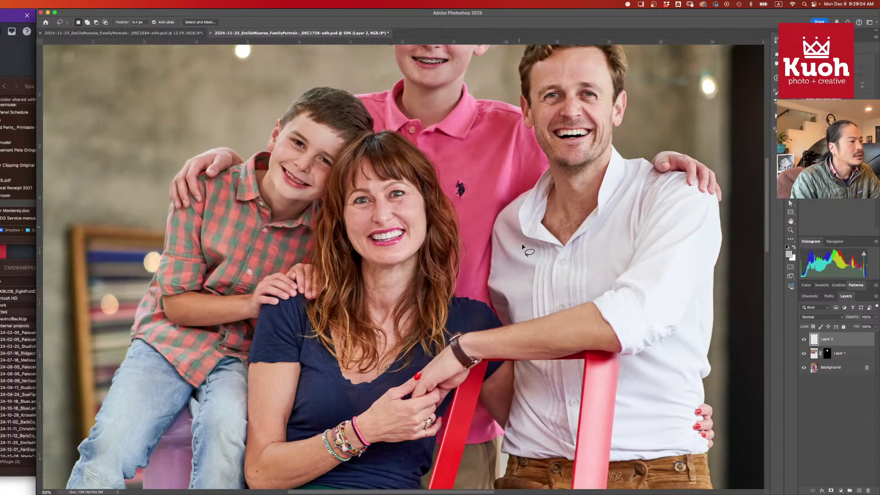
scroll(520, 251, down, 2)
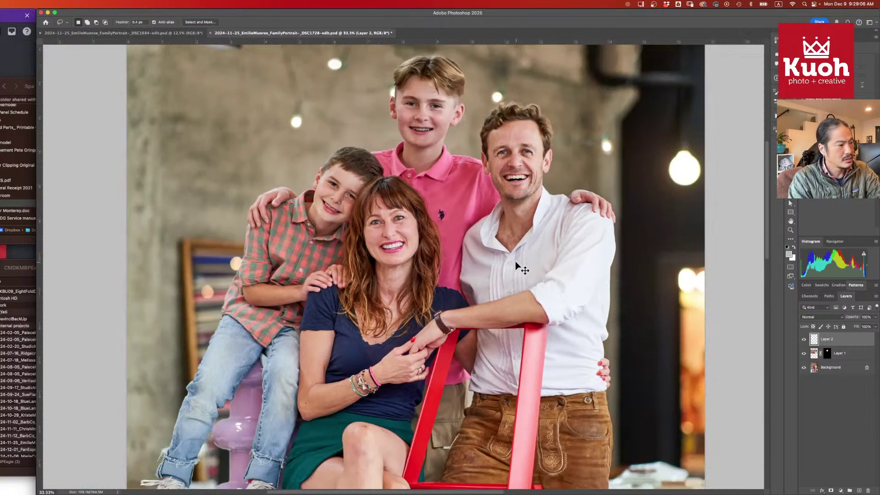
scroll(486, 284, down, 1)
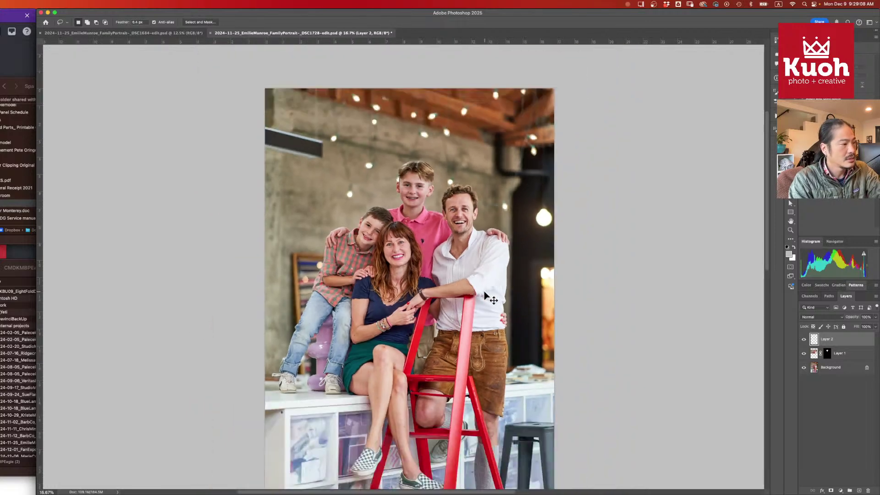
drag(442, 344, 426, 299)
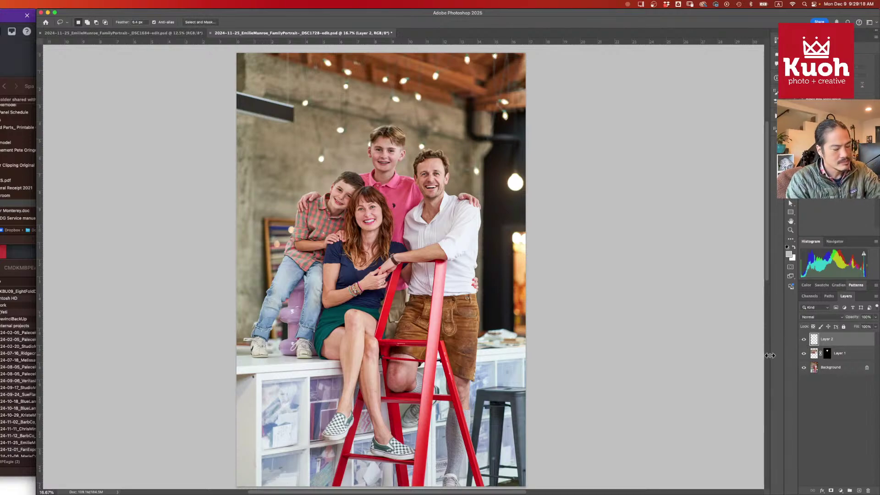
scroll(454, 268, up, 5)
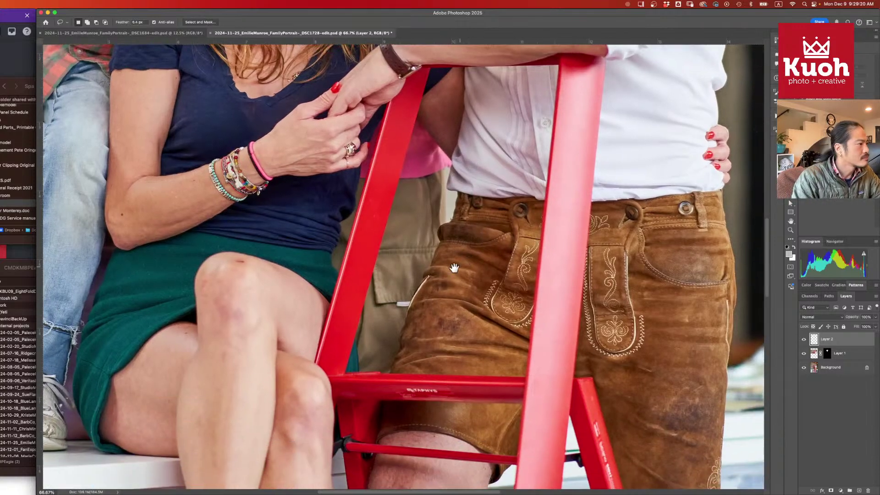
- Paint a Remove-tool stroke over the spot on the woman's knee
key(j)
drag(233, 260, 248, 264)
scroll(474, 172, down, 8)
scroll(475, 172, right, 5)
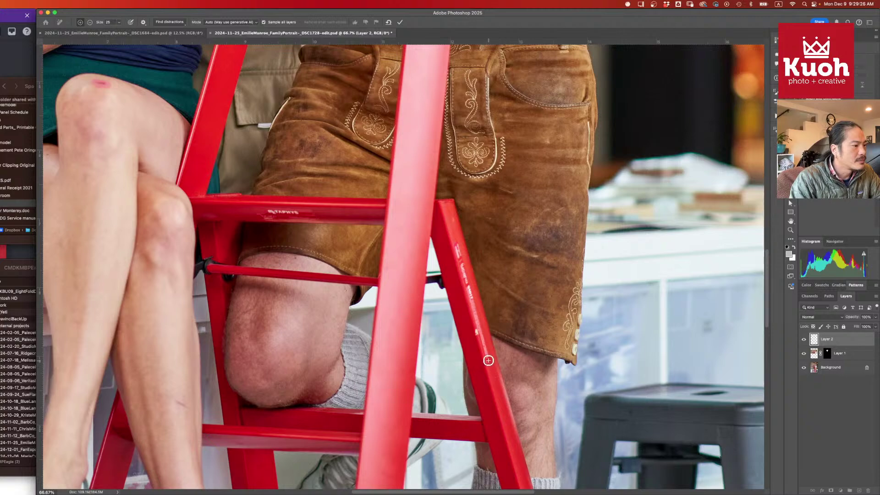
scroll(386, 262, up, 5)
scroll(387, 262, left, 8)
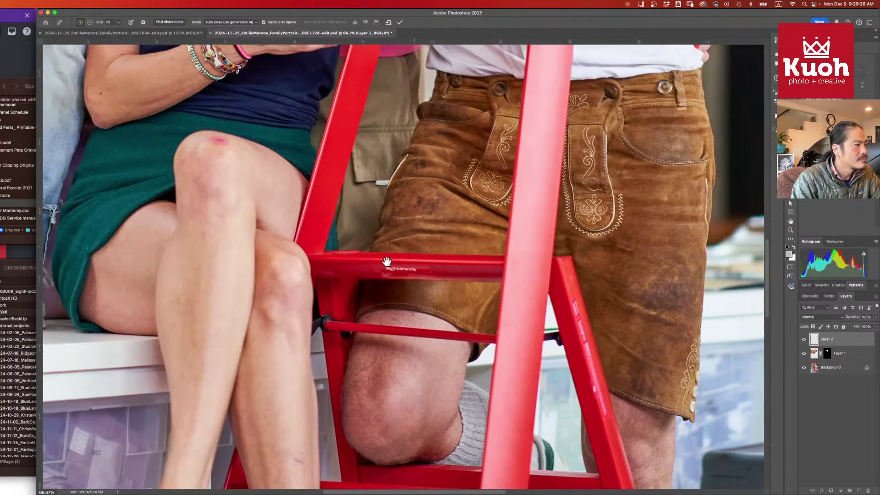
scroll(386, 262, left, 2)
scroll(387, 262, up, 1)
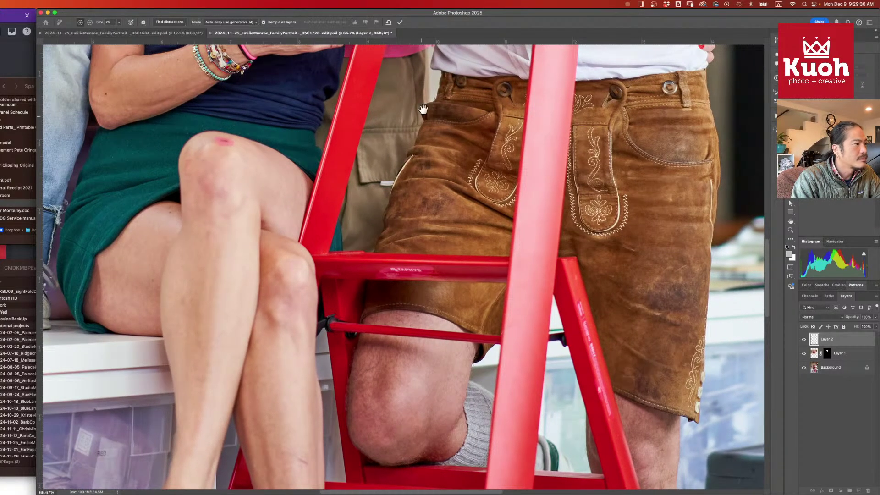
scroll(422, 109, up, 10)
scroll(423, 109, left, 3)
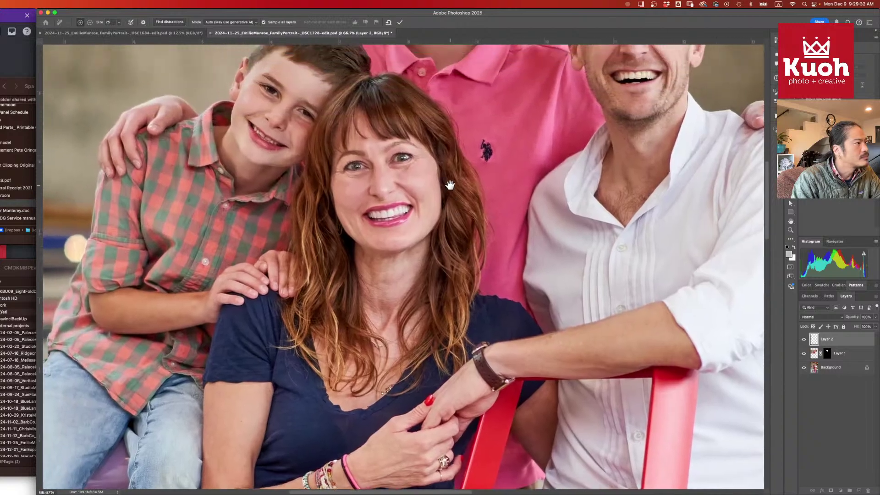
scroll(449, 185, up, 5)
scroll(450, 185, left, 1)
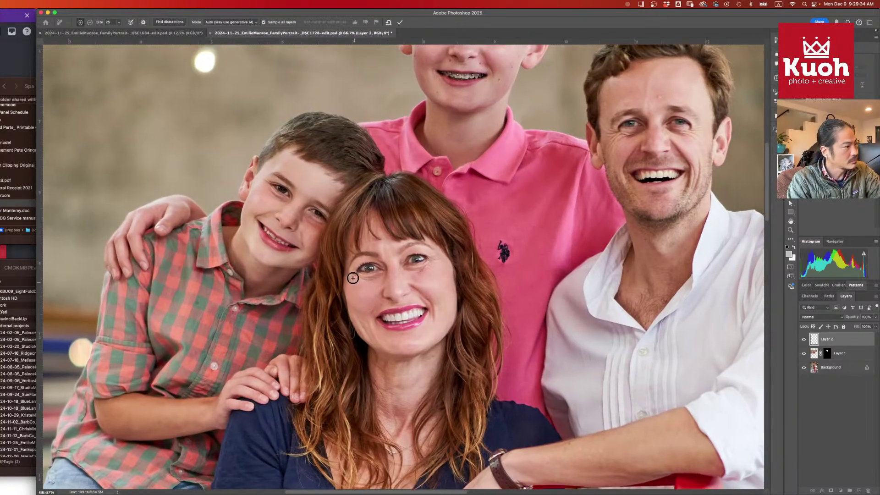
- At 200% zoom, erase the mark beside the boy's nose with a size-7 Remove brush
key(super+plus)
key(super+plus)
scroll(223, 189, up, 2)
scroll(222, 189, left, 5)
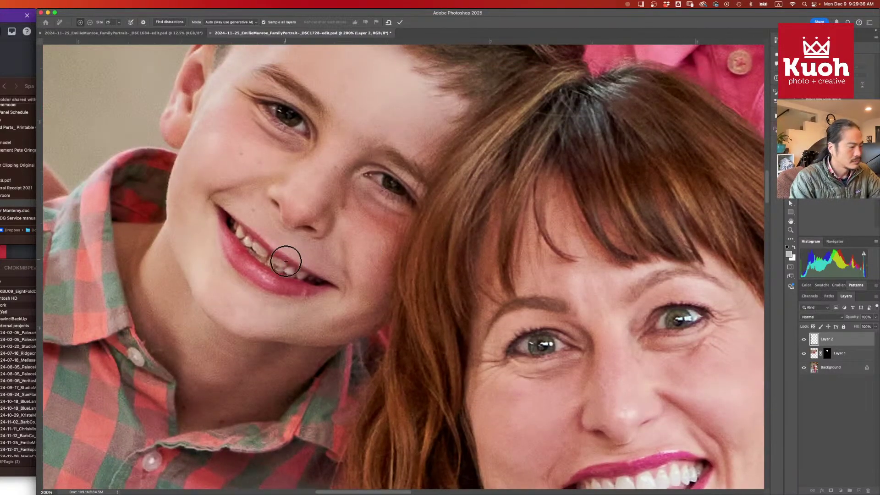
key(bracketleft)
key(bracketleft)
key(bracketleft)
key(bracketleft)
key(bracketleft)
key(bracketleft)
drag(270, 212, 289, 238)
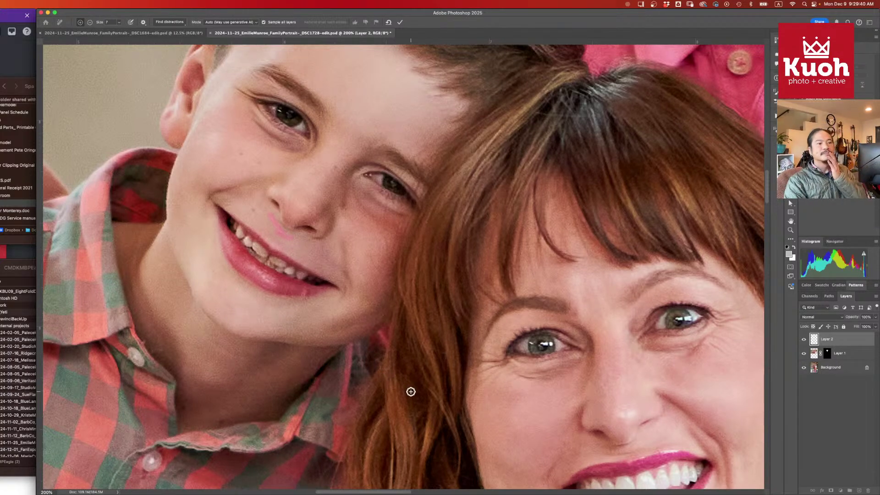
key(Return)
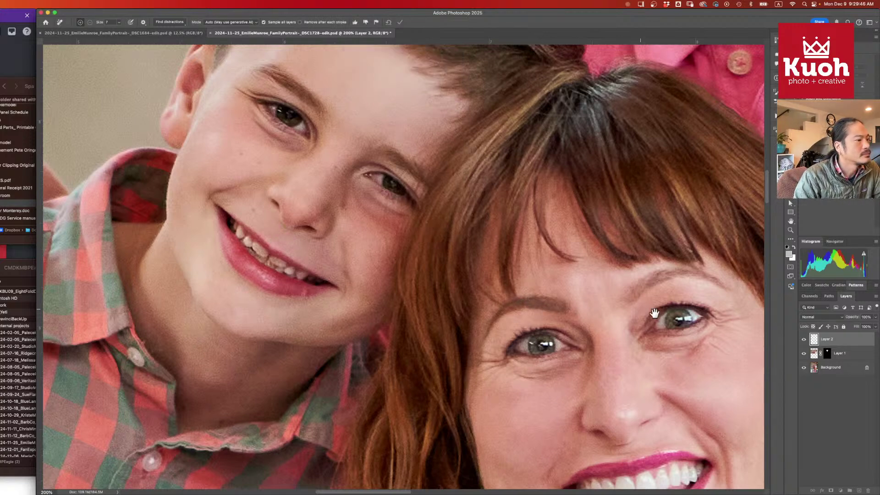
- Stamp all visible layers into a new merged Layer 3 on top
scroll(550, 302, down, 5)
scroll(550, 303, right, 5)
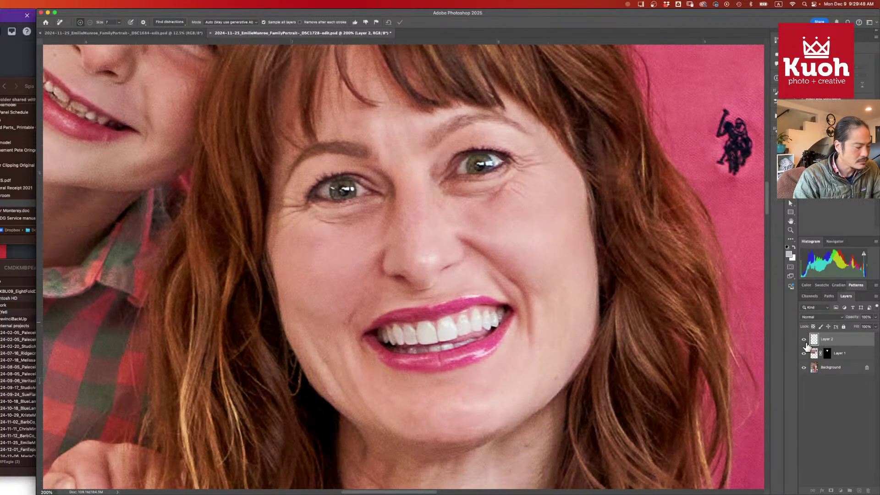
key(alt+shift+super+e)
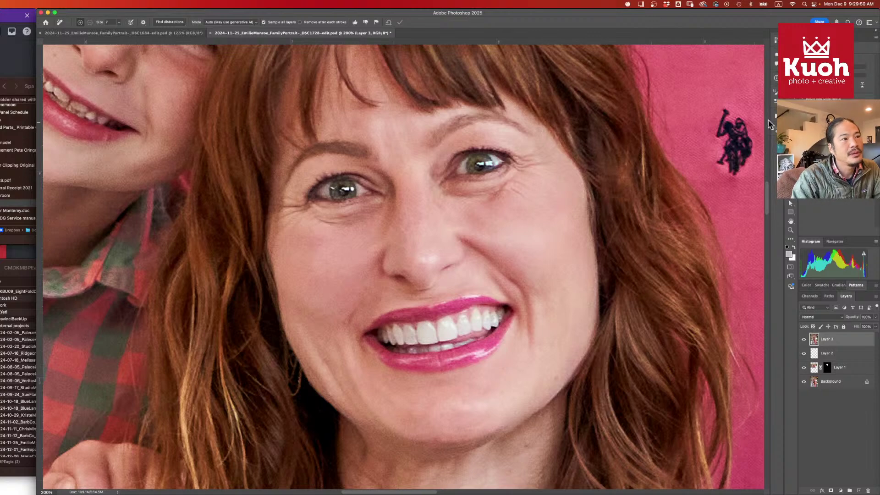
- Run the Freq Sep1 action and blur the lo layer with Dust & Scratches at radius 10
click(775, 121)
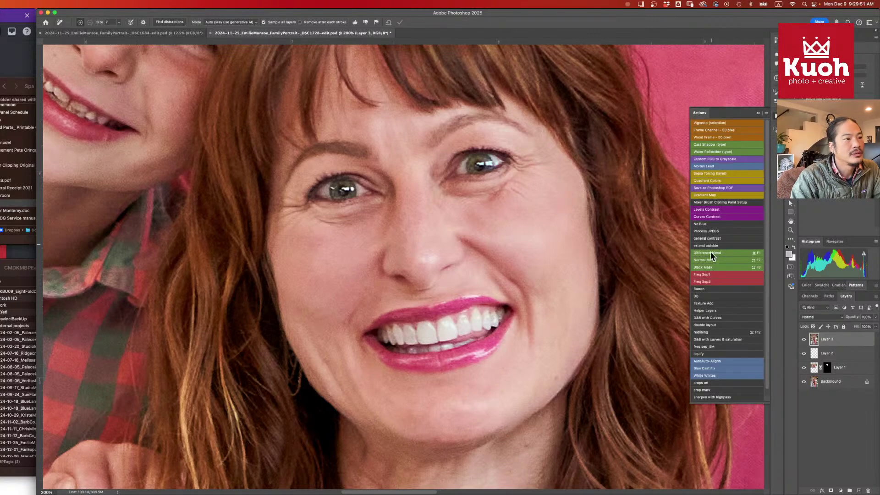
click(721, 277)
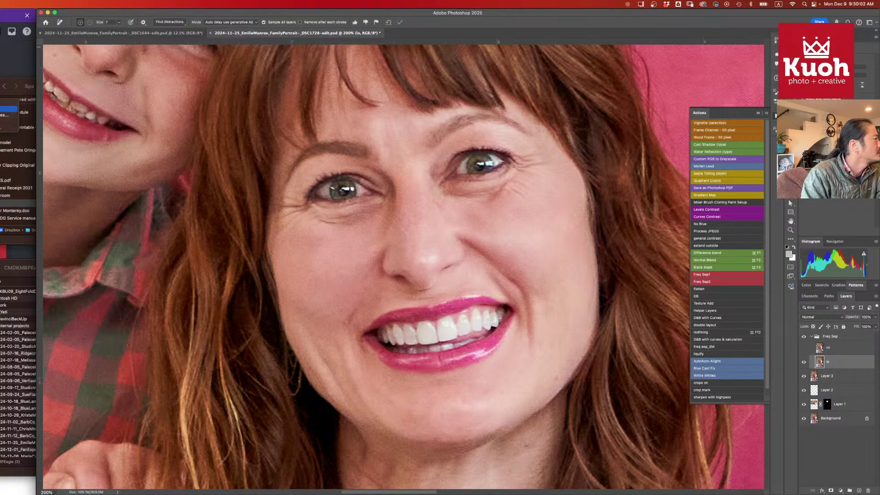
click(3, 116)
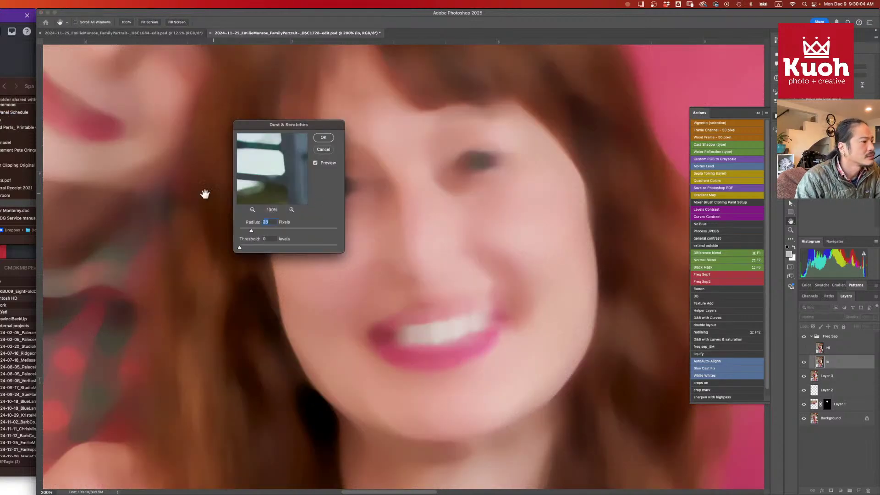
drag(248, 234, 244, 237)
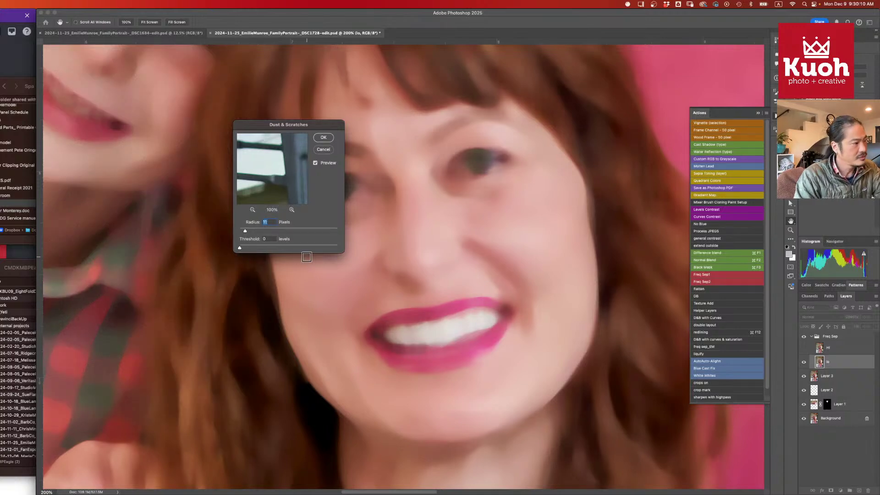
key(Down)
key(Down)
key(Down)
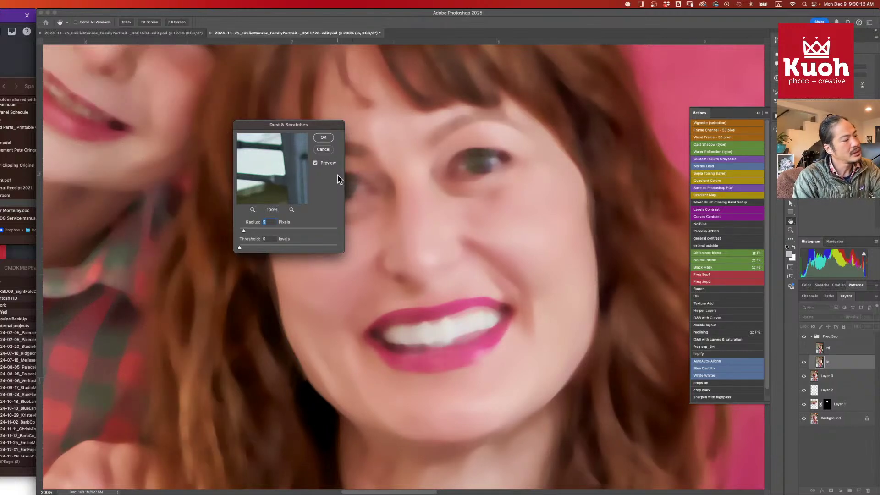
key(Up)
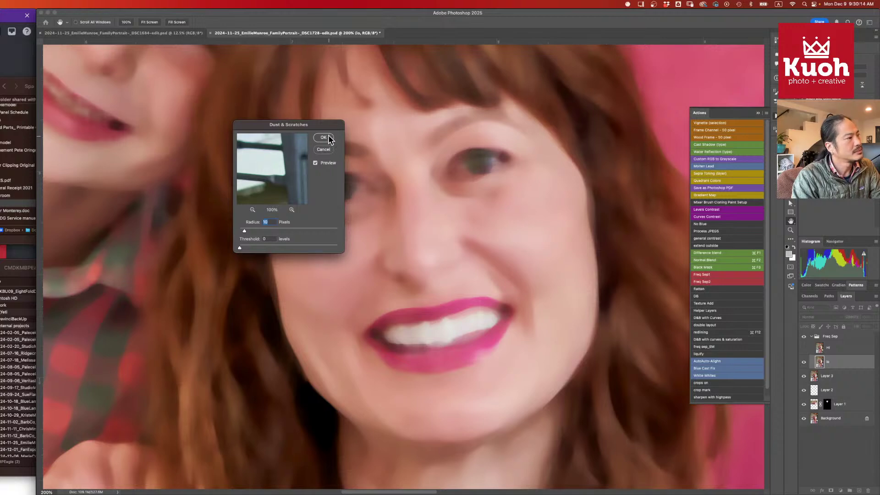
click(324, 138)
- Run Freq Sep2 on the Hi layer to make it a Linear Light detail layer
drag(640, 191, 536, 230)
key(j)
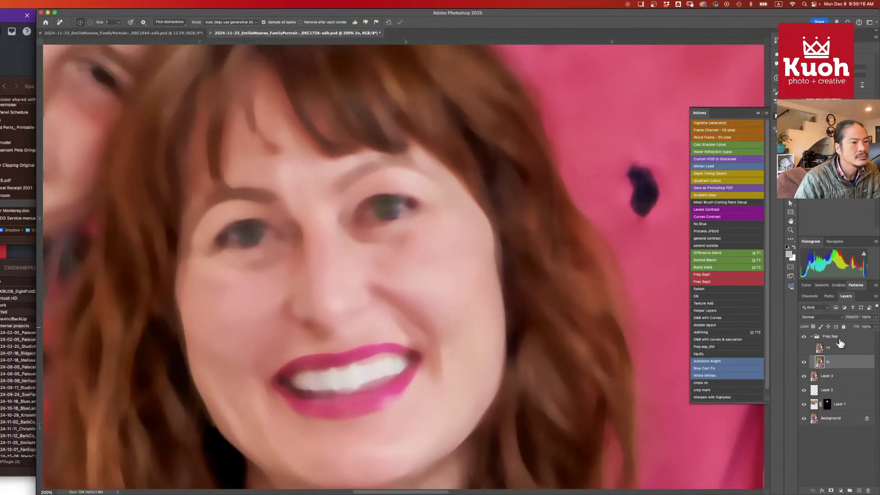
click(835, 350)
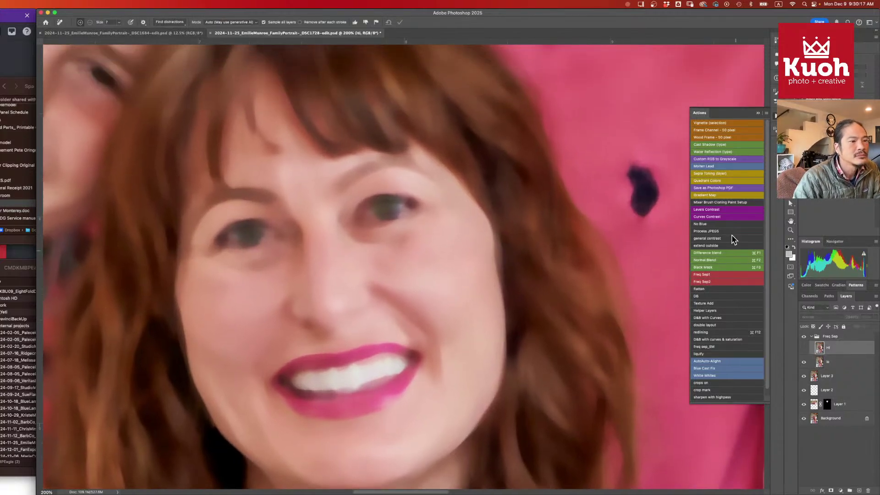
click(721, 283)
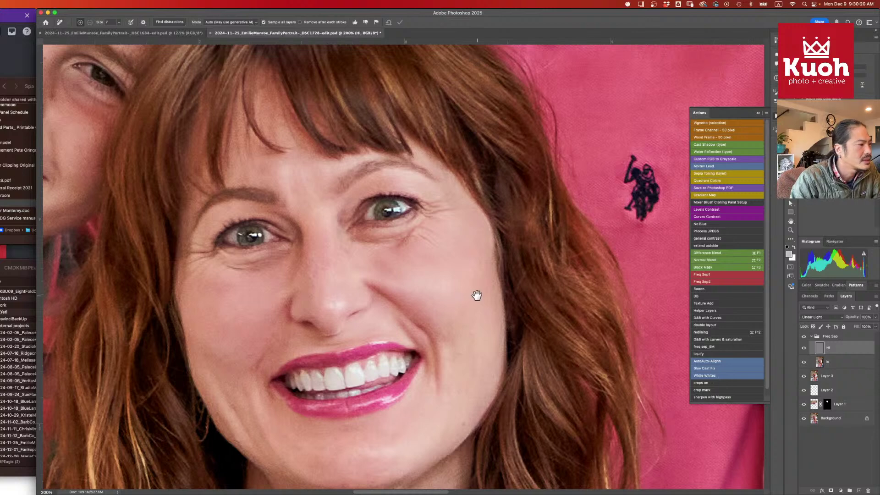
drag(475, 294, 558, 238)
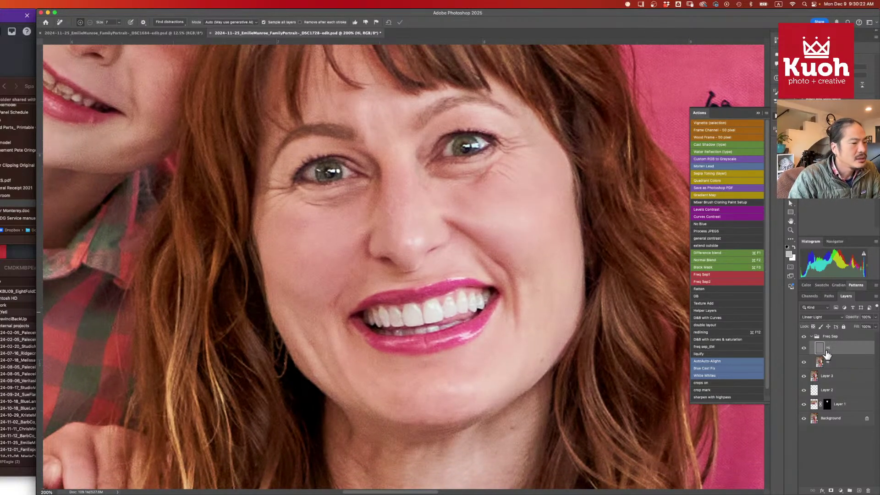
- Select the lo layer and pick the Lasso tool, checking its preset list
click(823, 366)
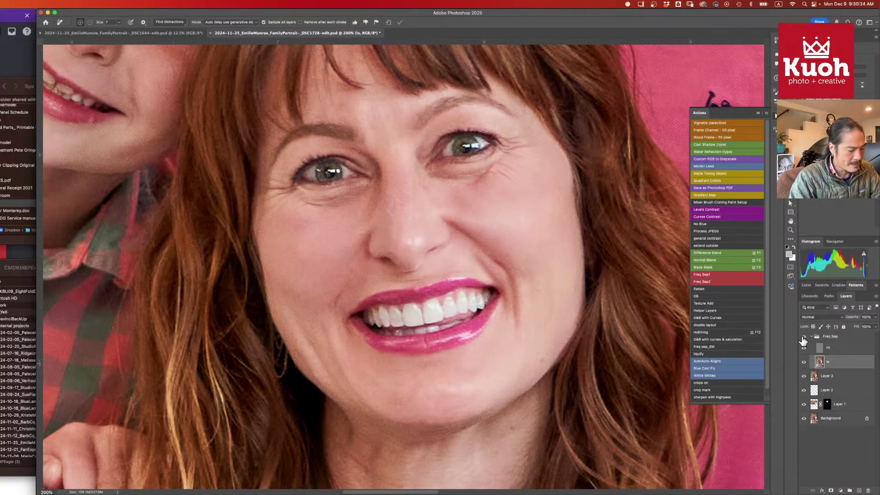
key(l)
click(66, 24)
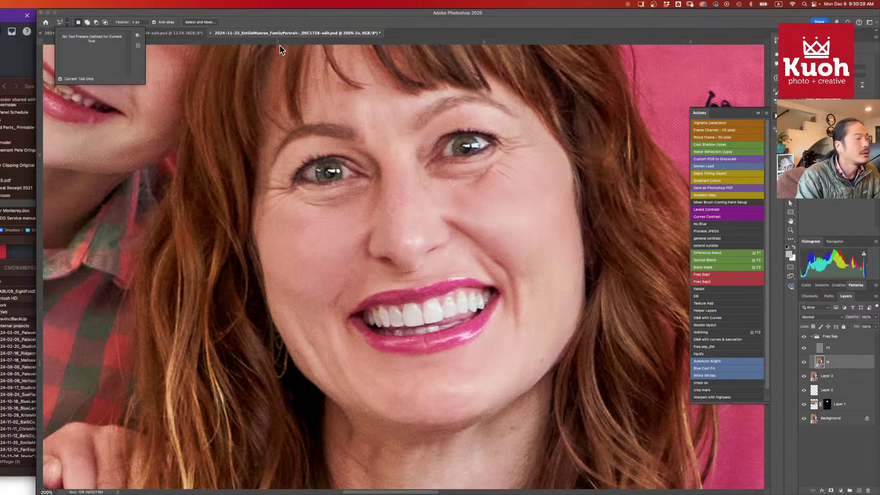
- Set the Lasso feather to 5 px and outline the skin under the right-hand eye
click(611, 14)
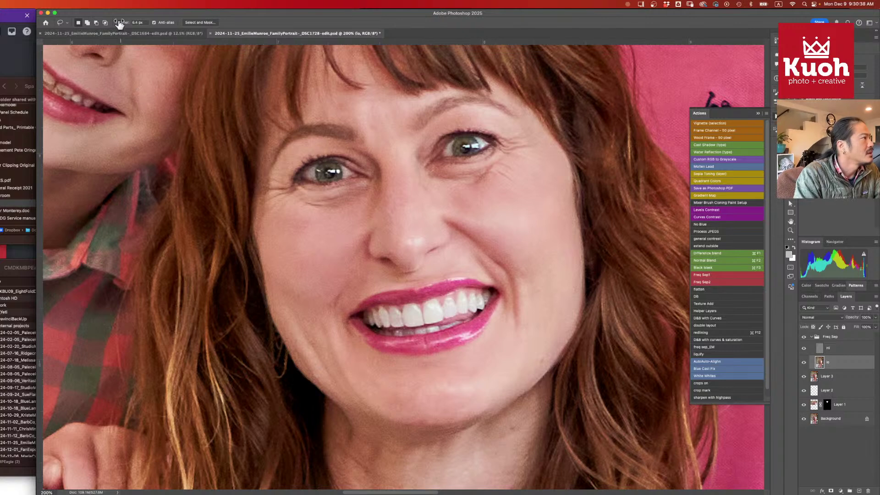
drag(117, 23, 121, 28)
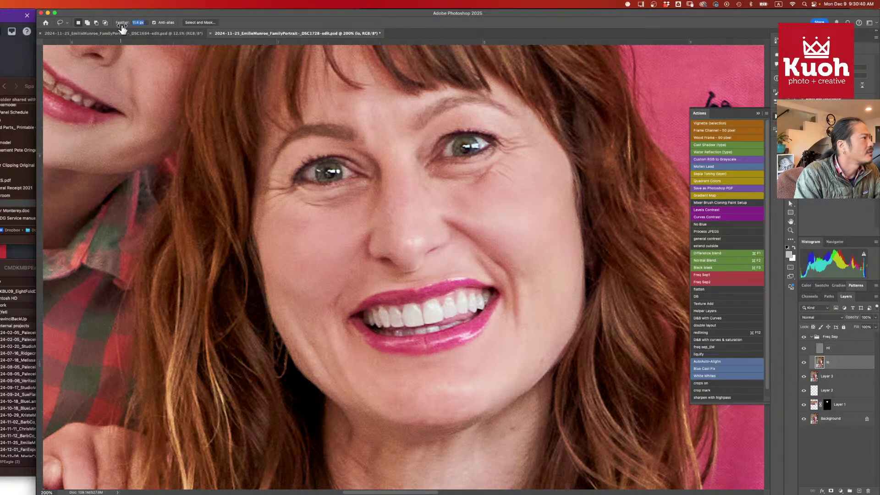
key(Return)
text(5)
key(Return)
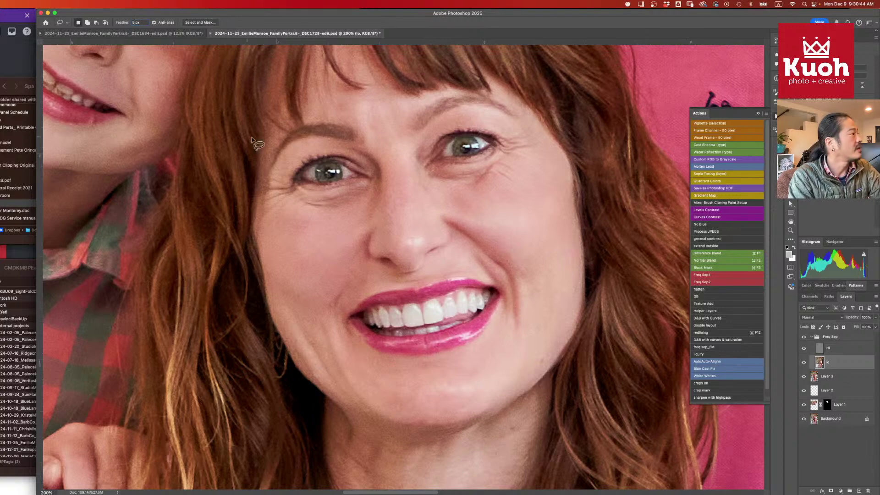
scroll(485, 218, down, 2)
scroll(485, 218, right, 2)
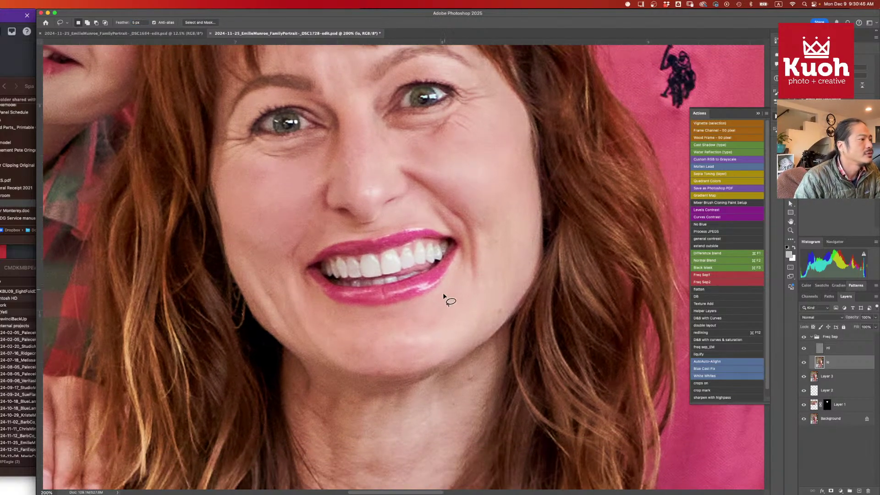
mouse_move(466, 145)
mouse_down()
mouse_move(413, 146)
mouse_move(383, 132)
mouse_move(374, 110)
mouse_move(417, 118)
mouse_move(466, 83)
mouse_move(489, 87)
mouse_move(498, 126)
mouse_move(466, 153)
mouse_up()
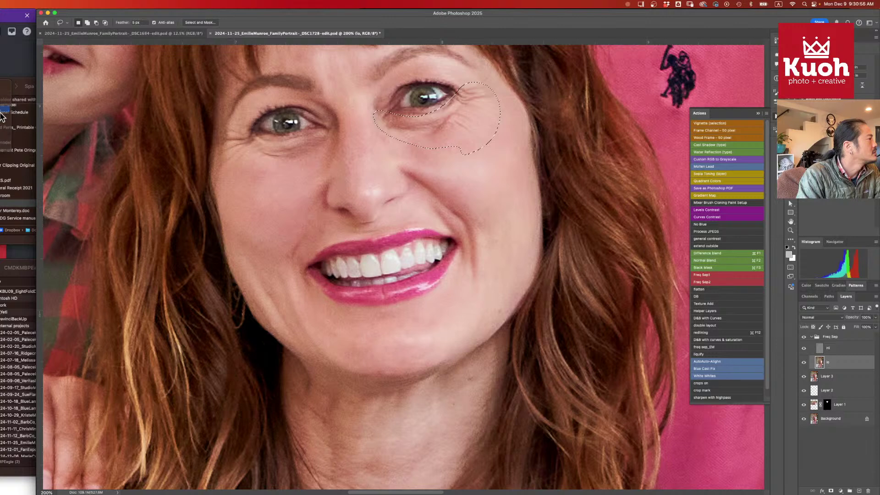
- Blur the under-eye selection with a 7.8 px Gaussian Blur, Preview on
key(super+ctrl+f)
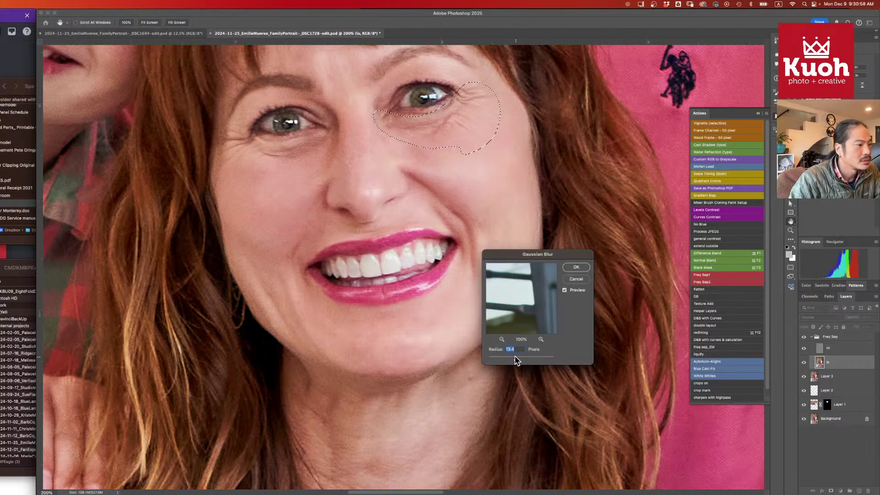
drag(517, 360, 512, 361)
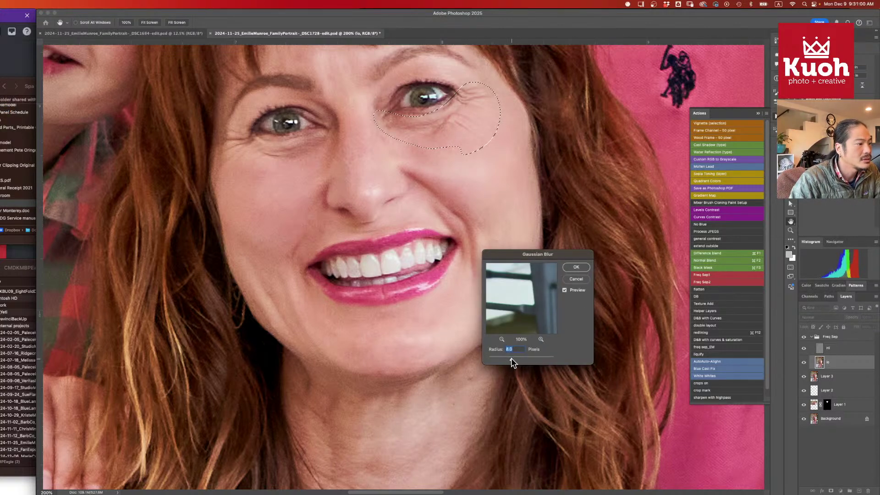
click(566, 291)
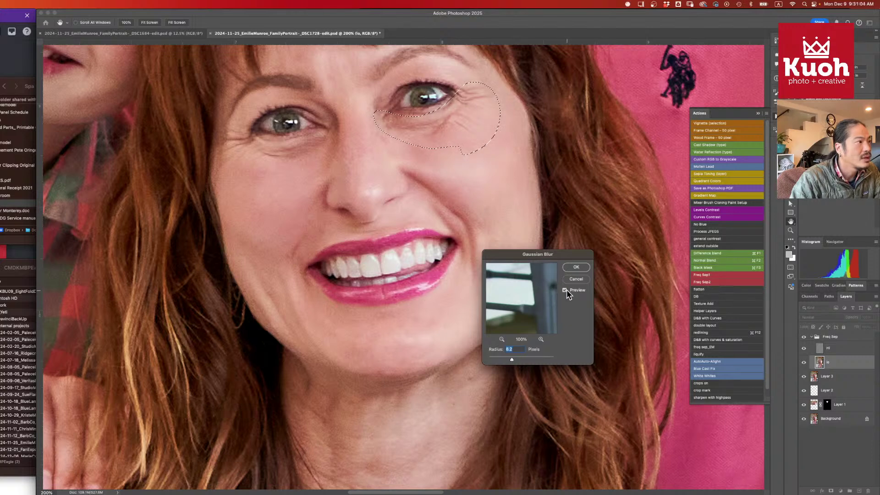
click(575, 267)
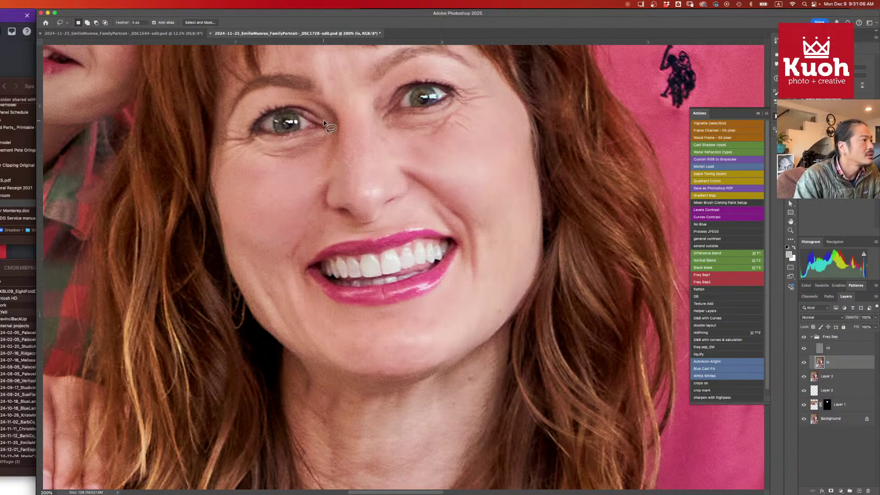
- Try outlines under the left eye and above the lip, undo a stray paste, then lasso the chin
mouse_move(332, 123)
mouse_down()
mouse_move(318, 139)
mouse_move(277, 144)
mouse_move(232, 127)
mouse_move(224, 148)
mouse_move(230, 180)
mouse_move(280, 187)
mouse_move(330, 137)
mouse_up()
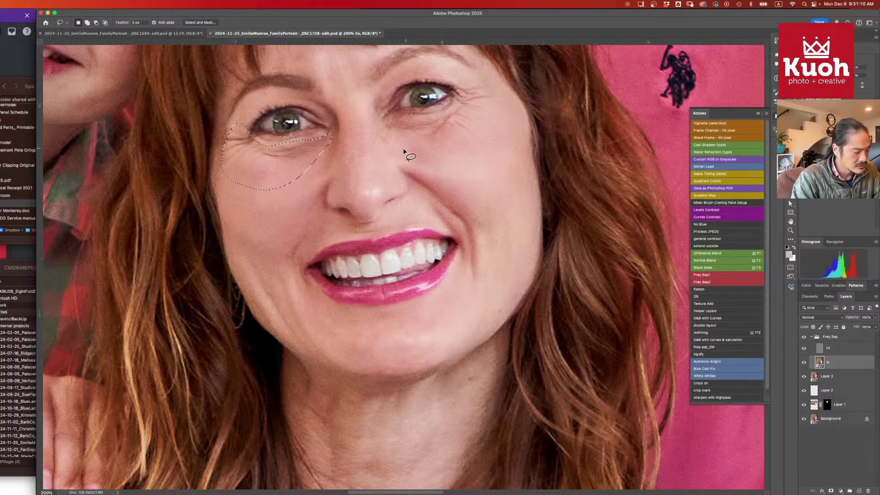
key(super+d)
mouse_move(406, 228)
mouse_down()
mouse_move(370, 240)
mouse_move(328, 231)
mouse_move(421, 219)
mouse_up()
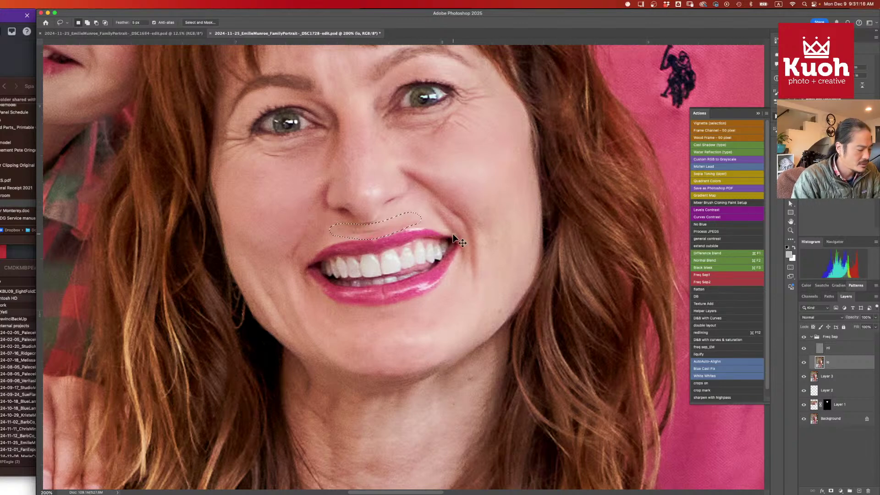
key(super+d)
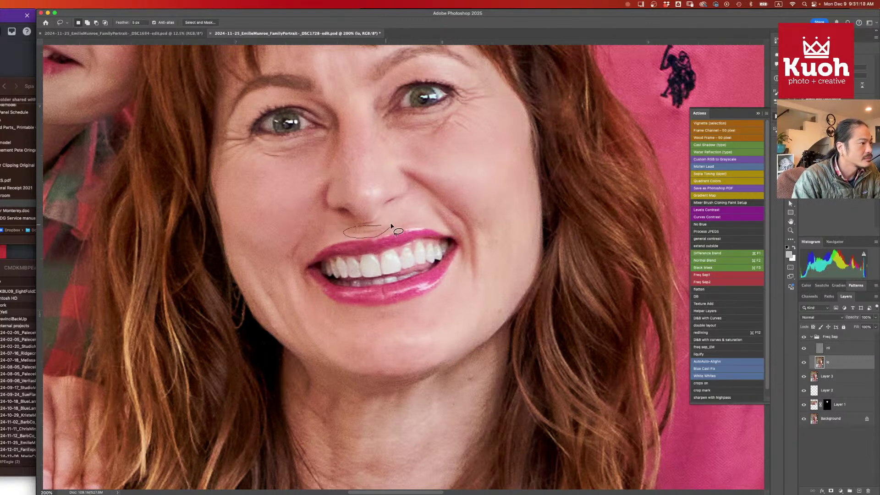
drag(391, 225, 399, 227)
key(super+v)
key(super+z)
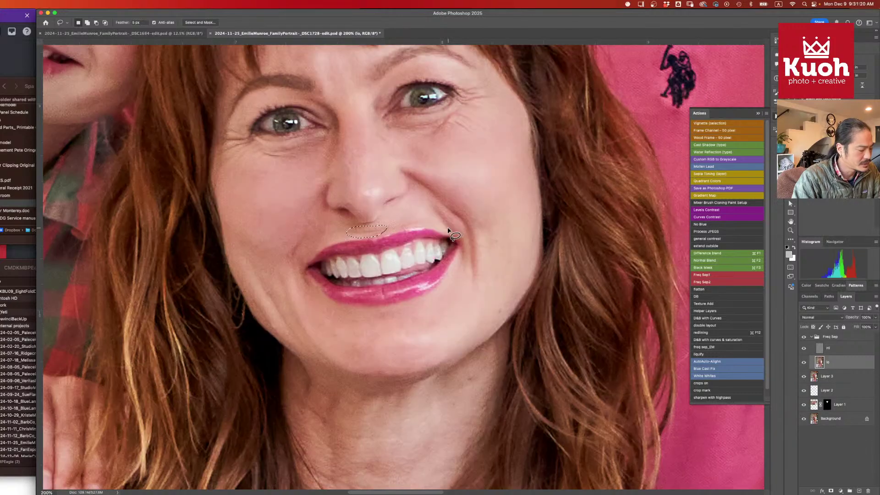
key(super+d)
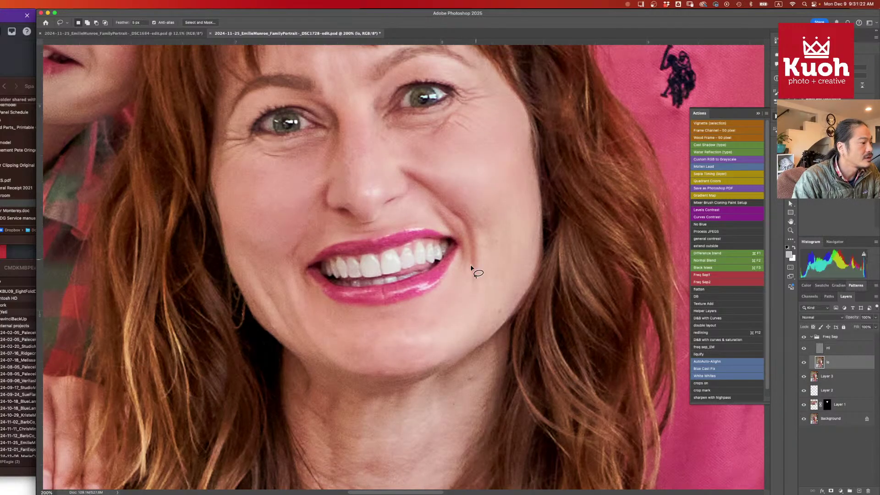
mouse_move(438, 354)
mouse_down()
mouse_move(414, 371)
mouse_move(354, 369)
mouse_move(328, 346)
mouse_move(428, 316)
mouse_move(462, 323)
mouse_move(466, 312)
mouse_move(415, 120)
mouse_up()
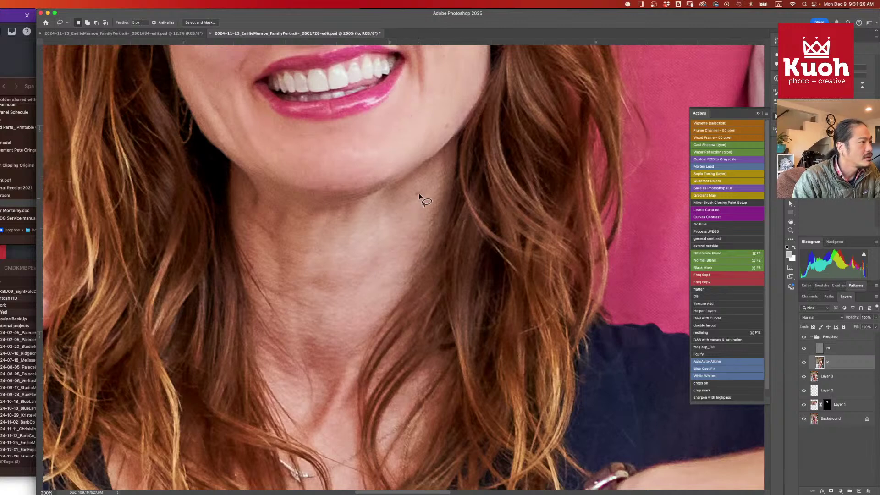
- Draw and drop trial lasso selections across the woman's neck skin
mouse_move(423, 164)
mouse_down()
mouse_move(385, 187)
mouse_move(293, 197)
mouse_up()
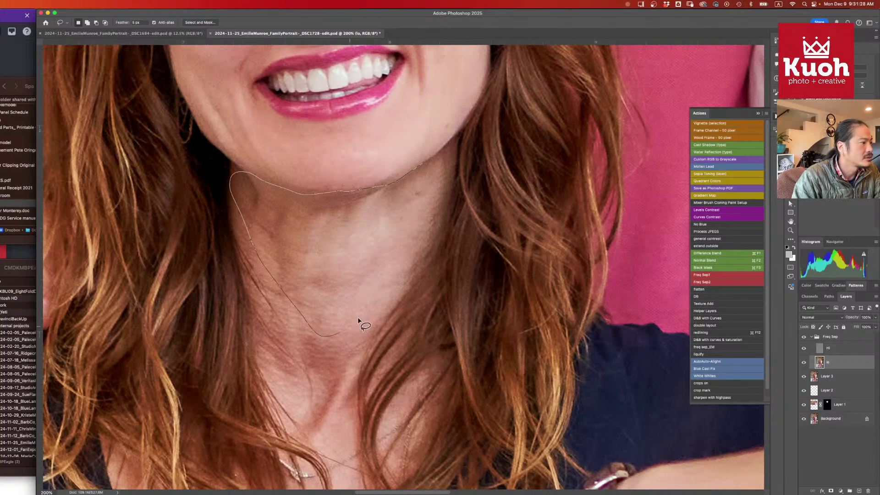
drag(359, 320, 409, 174)
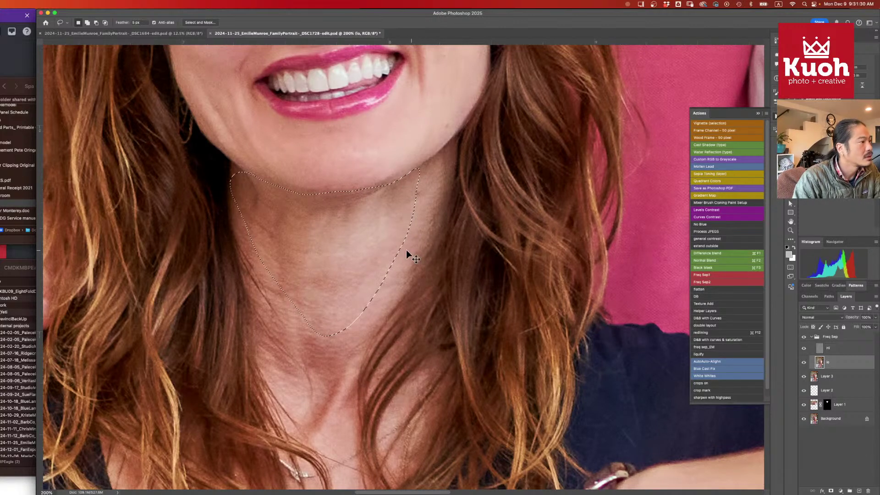
click(421, 192)
mouse_move(445, 151)
mouse_down()
mouse_move(406, 182)
mouse_move(424, 256)
mouse_move(447, 154)
mouse_up()
click(295, 251)
drag(285, 229, 265, 323)
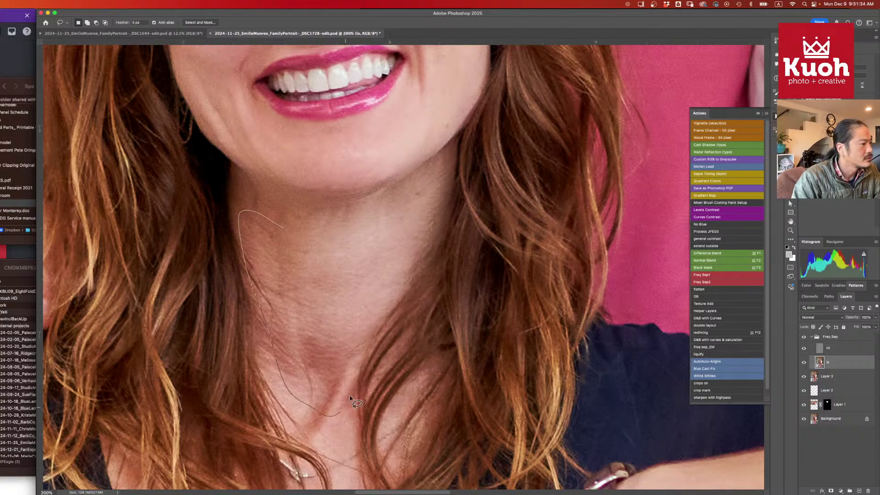
drag(350, 399, 289, 230)
- Zoom out and lasso trial outlines over the back of her hand and wrist
scroll(380, 275, down, 10)
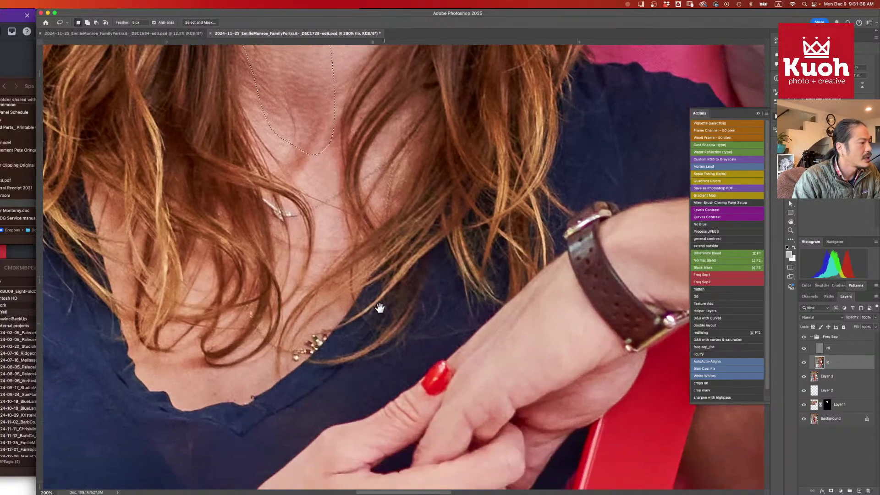
scroll(470, 230, left, 4)
key(super+minus)
scroll(505, 272, down, 1)
scroll(504, 272, left, 2)
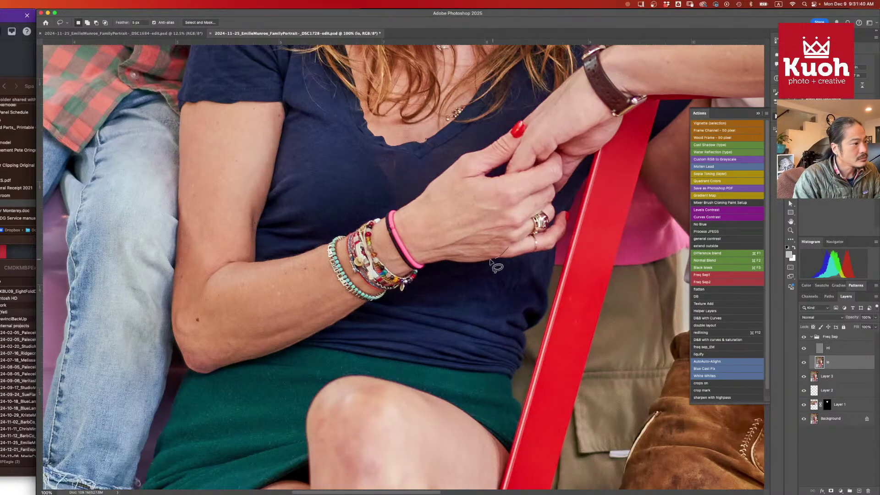
mouse_move(507, 249)
mouse_down()
mouse_move(481, 264)
mouse_move(494, 233)
mouse_move(511, 226)
mouse_up()
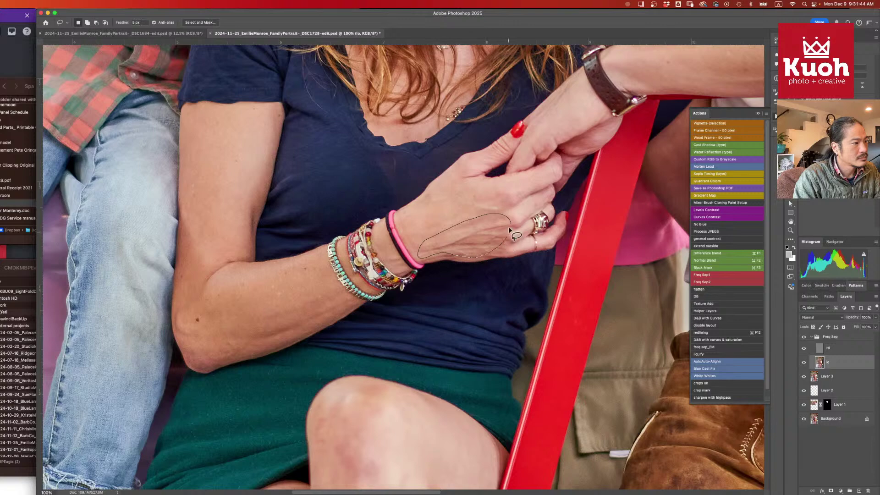
drag(510, 231, 508, 232)
click(478, 225)
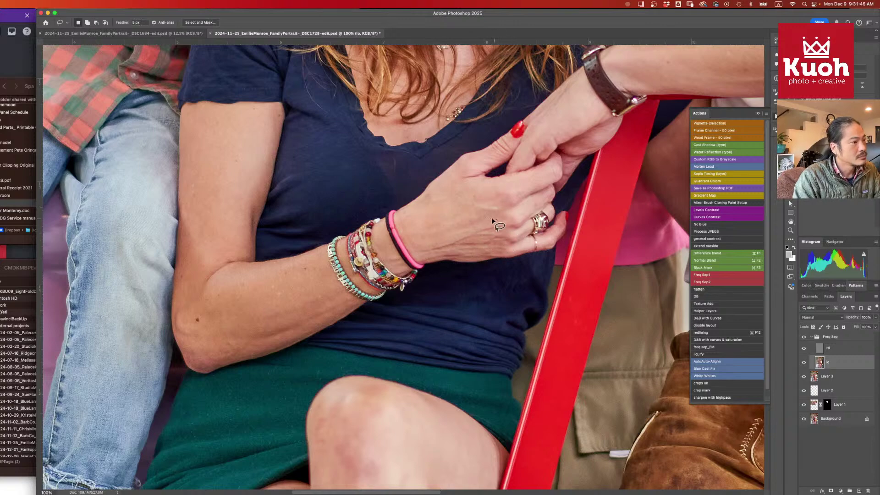
drag(457, 256, 497, 220)
- Outline a selection over her knee, then clear it
scroll(427, 198, down, 10)
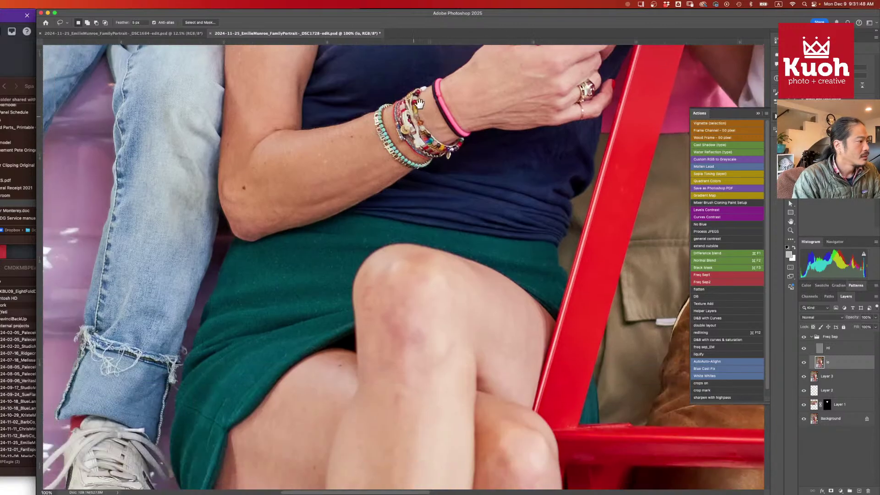
drag(467, 113, 414, 117)
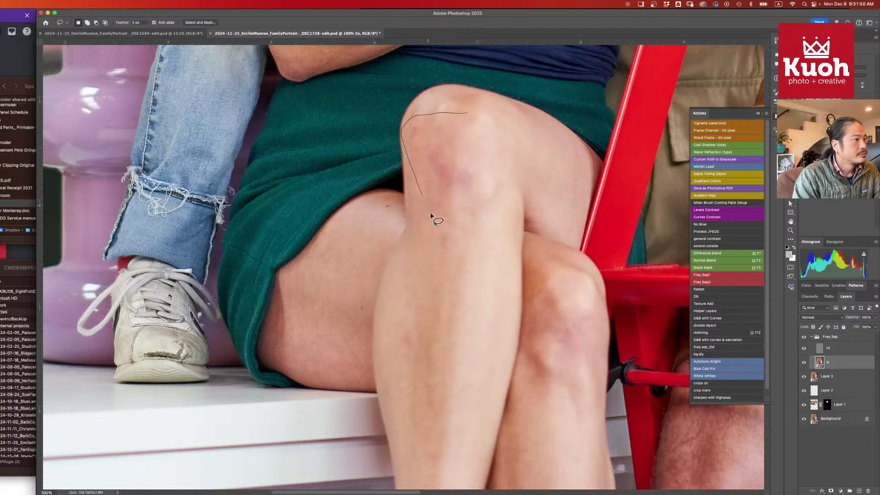
drag(433, 219, 494, 206)
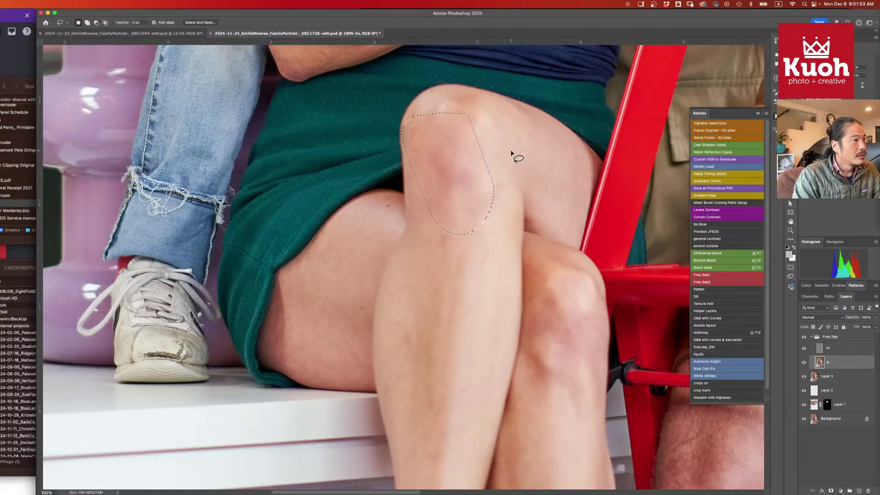
key(super+d)
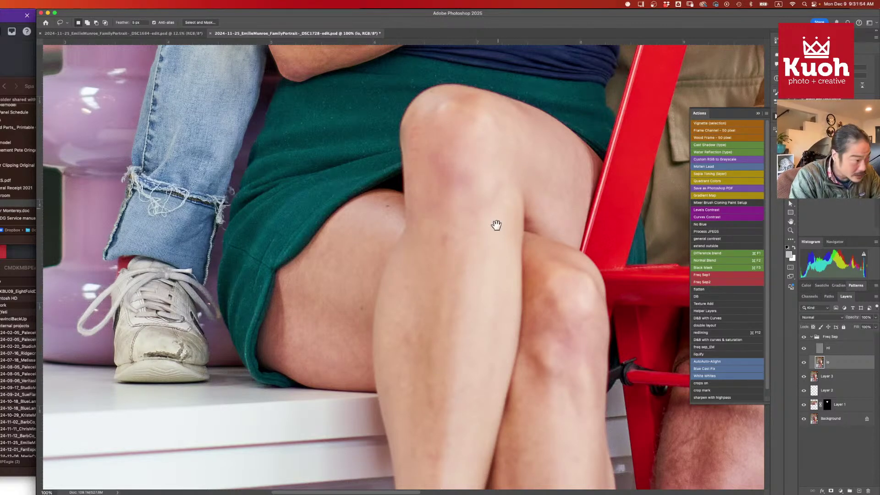
- Zoom out to the legs, try shin and calf selections, then lasso a thigh patch
drag(496, 224, 452, 145)
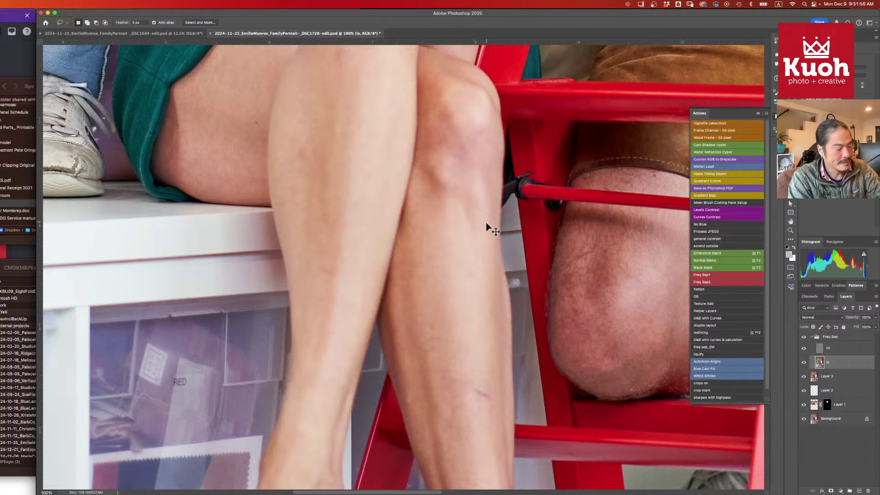
key(super+minus)
key(super+minus)
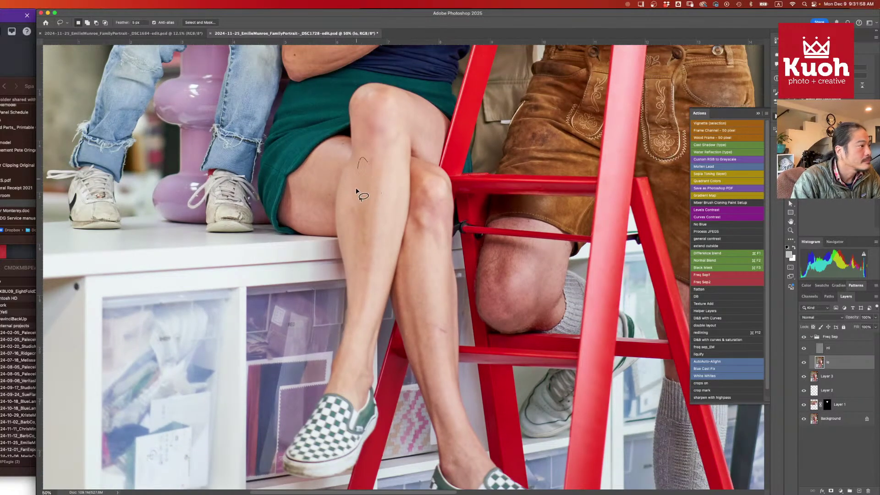
mouse_move(357, 189)
mouse_down()
mouse_move(366, 290)
mouse_move(379, 217)
mouse_move(379, 162)
mouse_up()
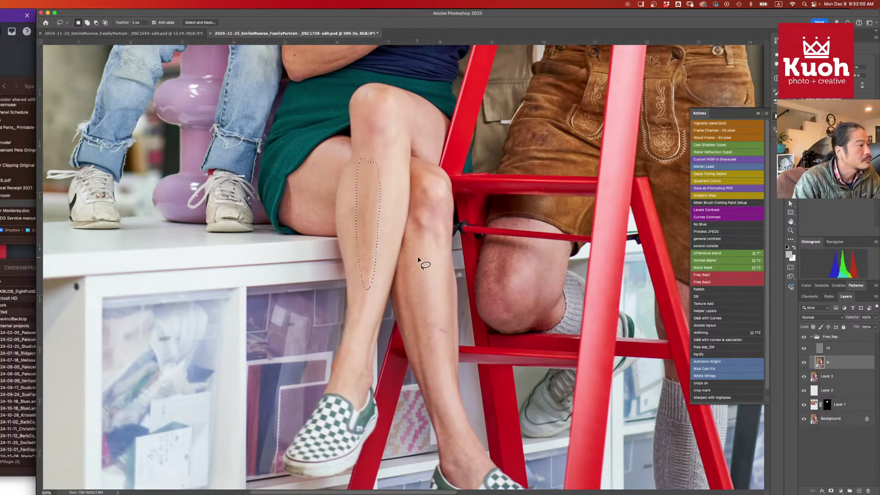
mouse_move(418, 238)
mouse_down()
mouse_move(406, 253)
mouse_move(409, 312)
mouse_up()
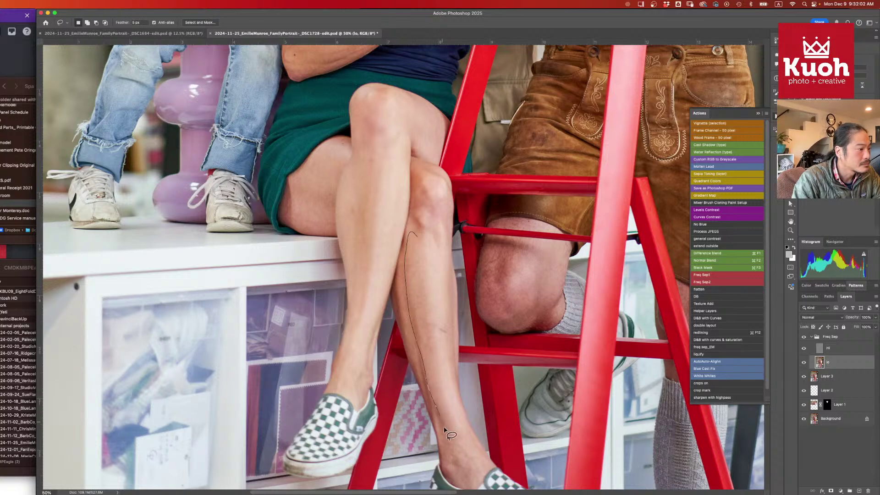
mouse_move(444, 428)
mouse_down()
mouse_move(454, 410)
mouse_move(443, 299)
mouse_move(411, 239)
mouse_move(425, 207)
mouse_up()
click(426, 209)
click(358, 179)
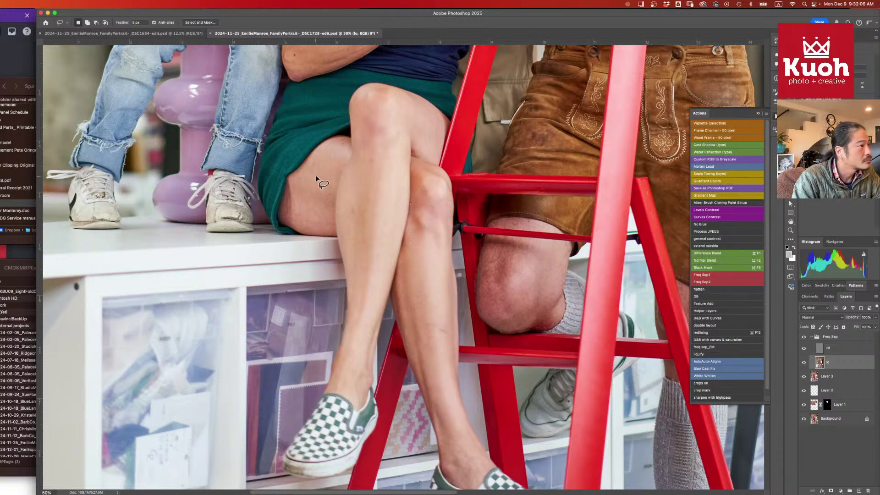
mouse_move(329, 150)
mouse_down()
mouse_move(294, 189)
mouse_move(329, 151)
mouse_up()
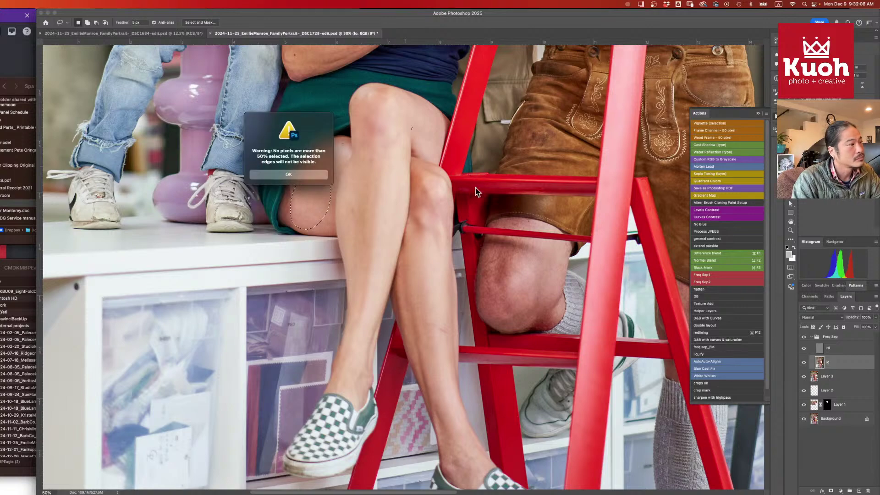
click(312, 174)
- Select the Hi detail layer and zoom to 200% on the woman's face
scroll(428, 178, up, 10)
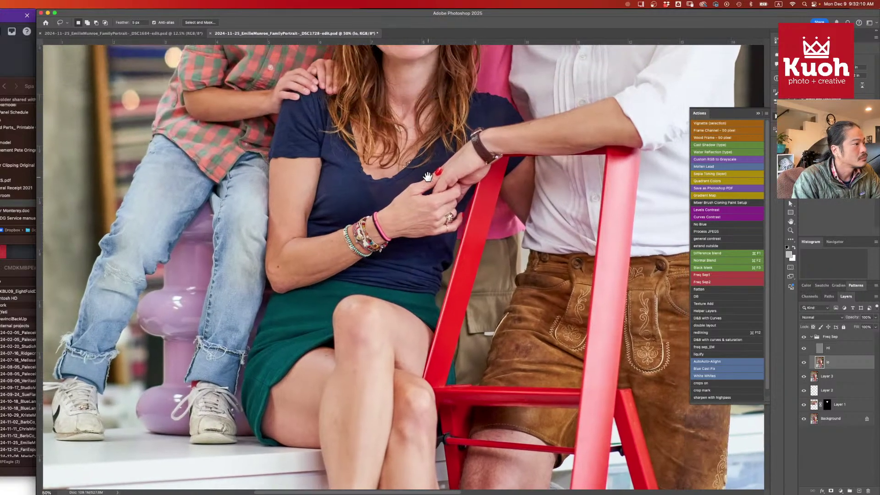
scroll(410, 167, up, 10)
scroll(410, 167, right, 3)
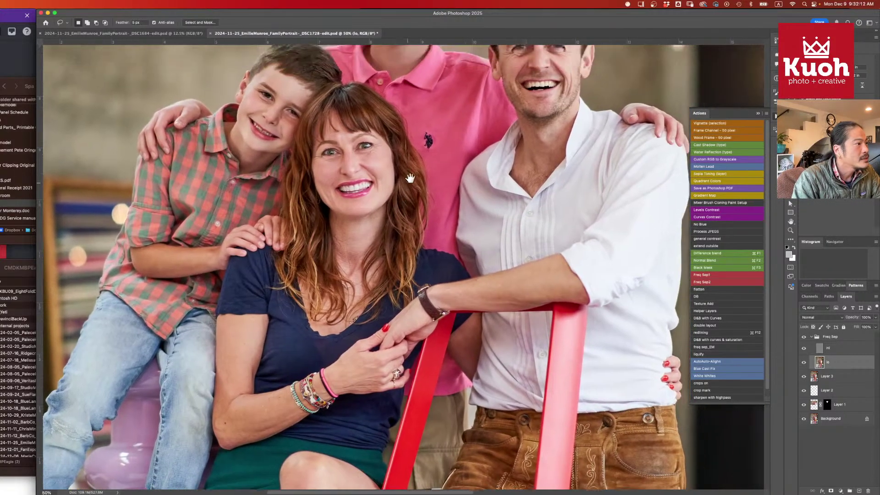
scroll(410, 168, left, 3)
scroll(410, 168, up, 1)
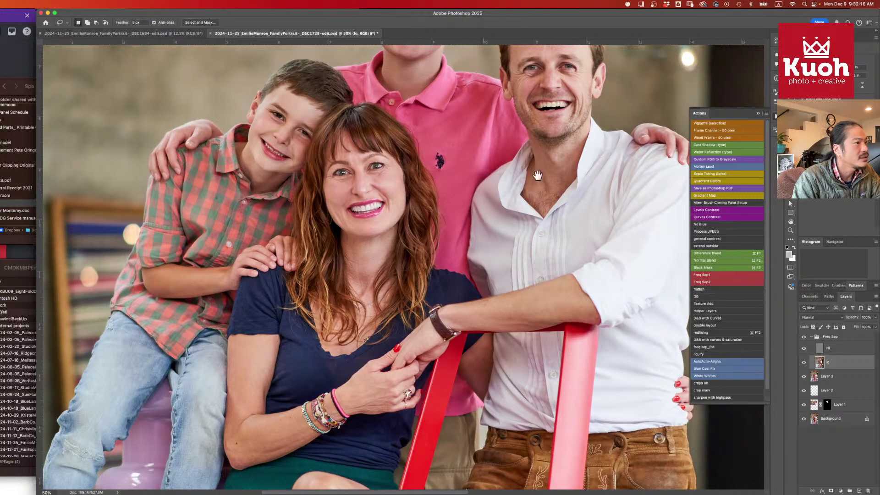
click(838, 349)
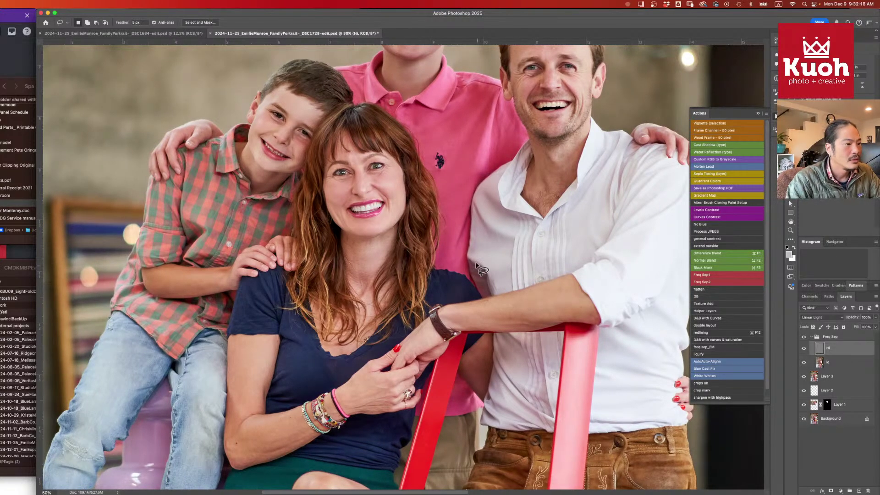
key(super+equal)
scroll(456, 298, down, 2)
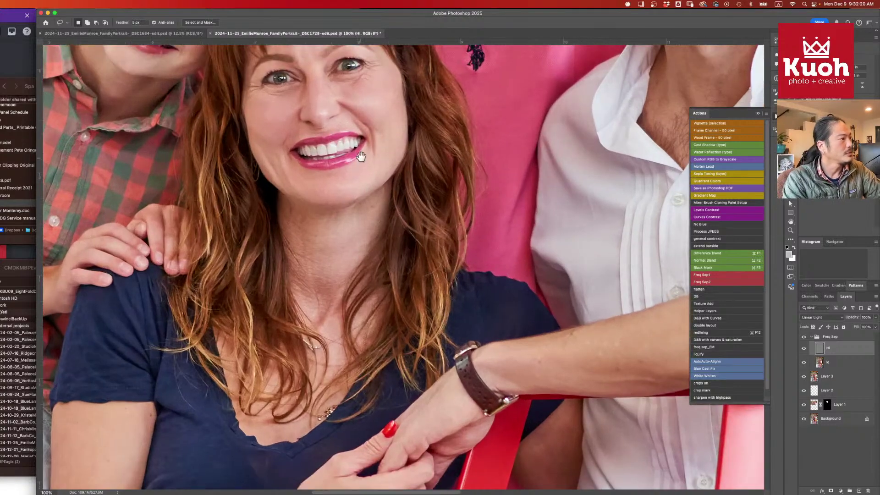
key(super+equal)
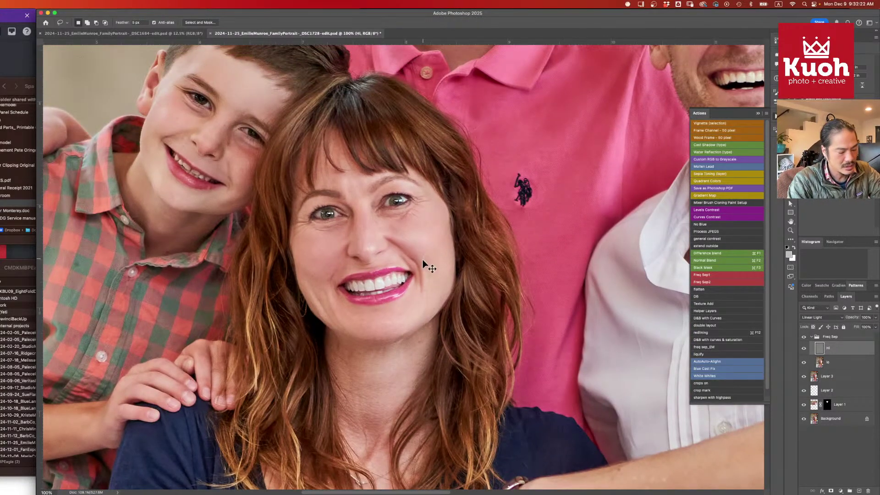
key(super+equal)
drag(436, 150, 439, 222)
key(j)
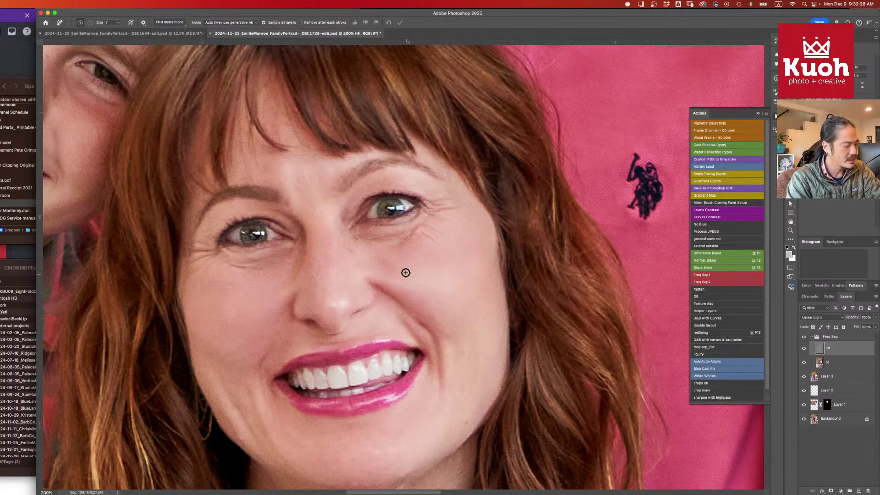
- Set up the Spot Healing Brush at 15 px, dismissing the healing tool alerts
key(shift+j)
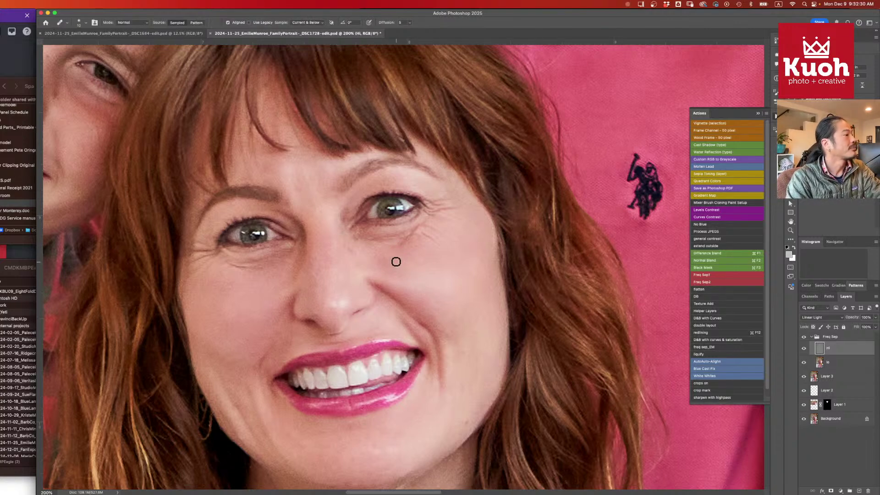
click(411, 235)
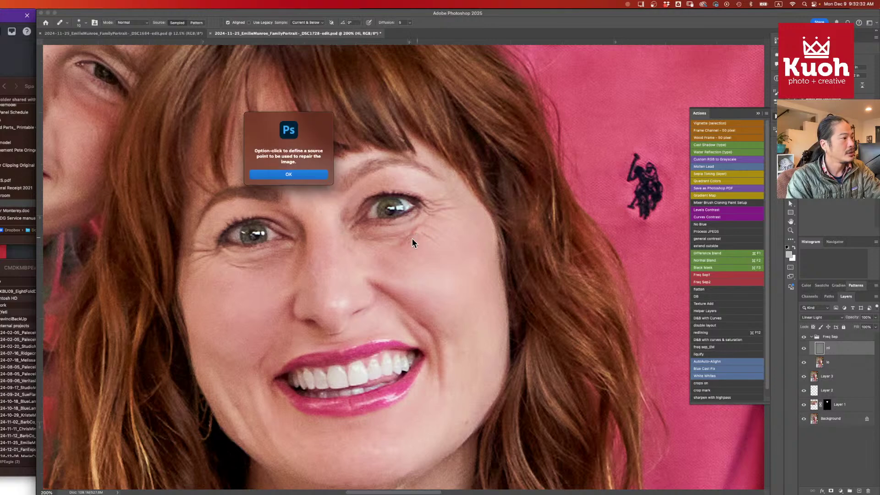
click(315, 176)
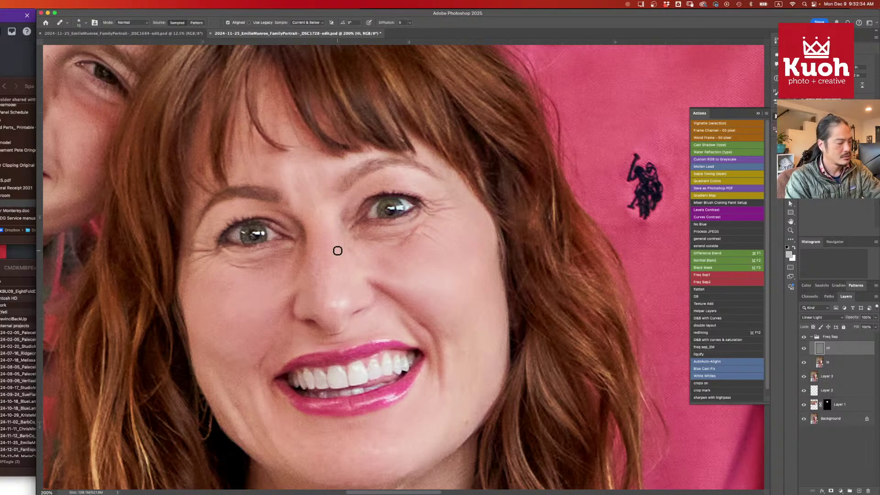
key(shift+j)
key(shift+j)
key(shift+j)
key(shift+j)
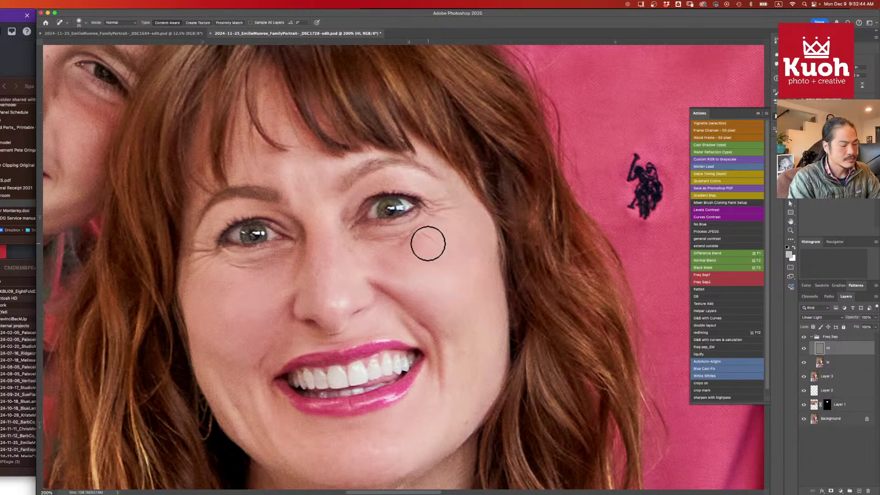
key(bracketleft)
key(bracketleft)
key(bracketleft)
key(bracketleft)
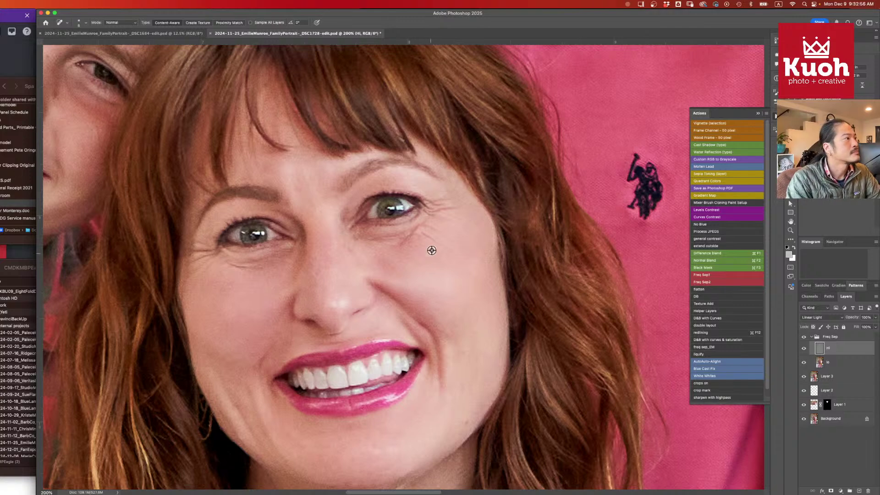
alt+click(424, 240)
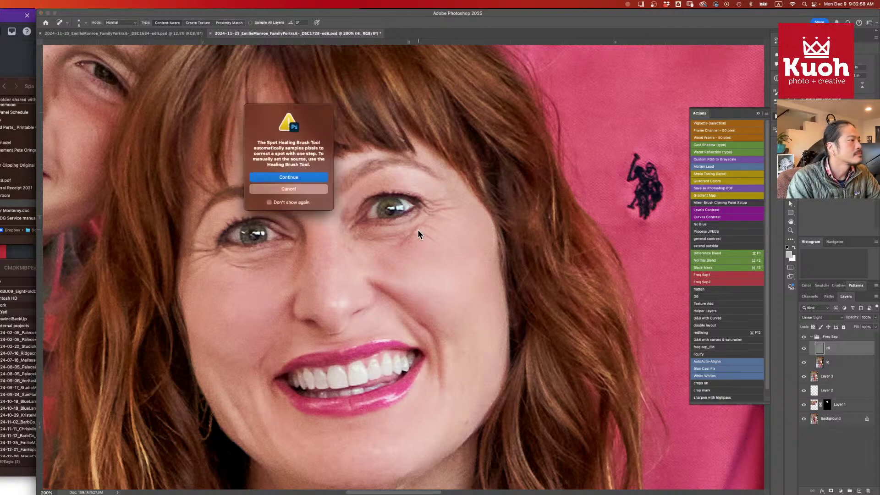
click(313, 178)
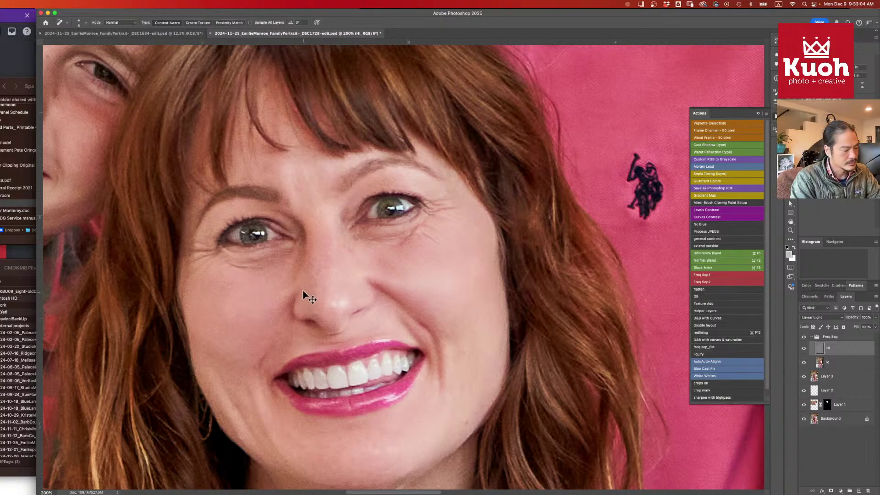
- Heal the fine lines under both eyes and the crease at the right eye's corner
drag(254, 272, 234, 265)
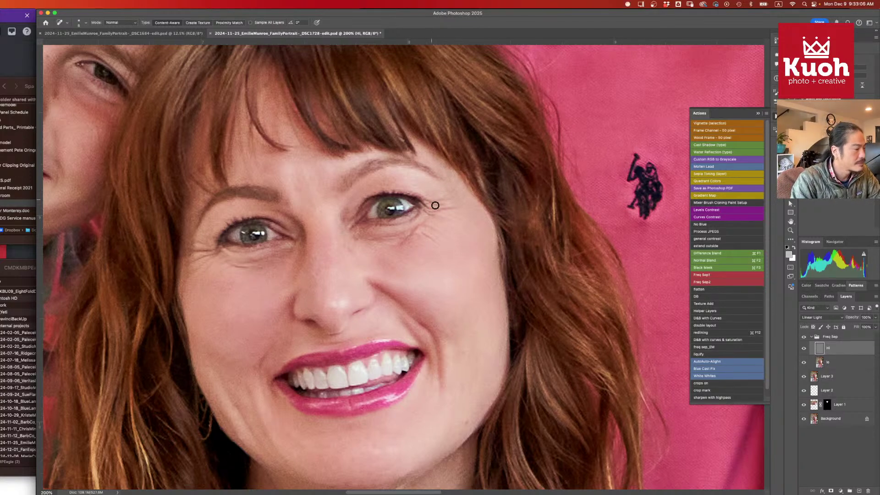
mouse_move(407, 237)
mouse_down()
mouse_move(435, 239)
mouse_move(430, 229)
mouse_move(442, 231)
mouse_move(374, 233)
mouse_up()
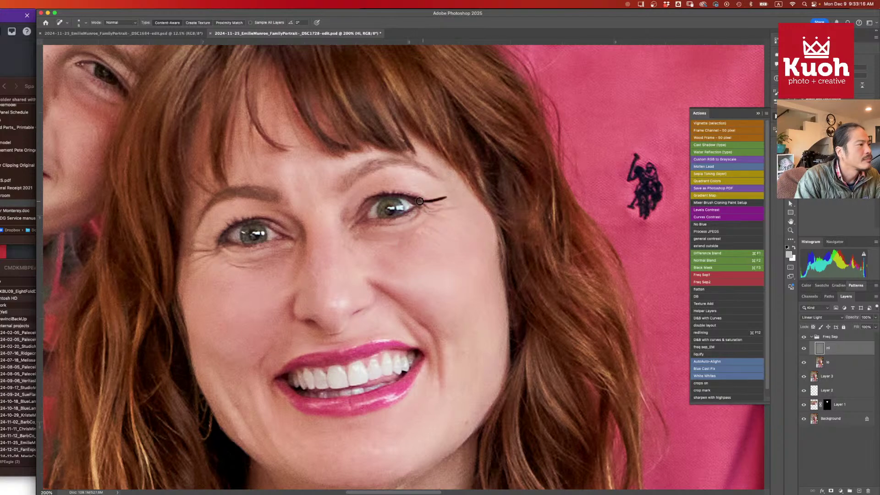
drag(420, 201, 418, 202)
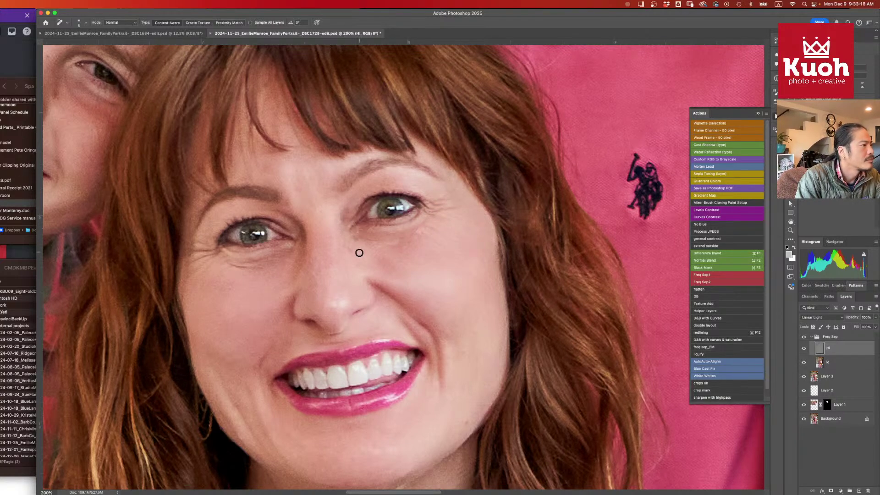
click(389, 234)
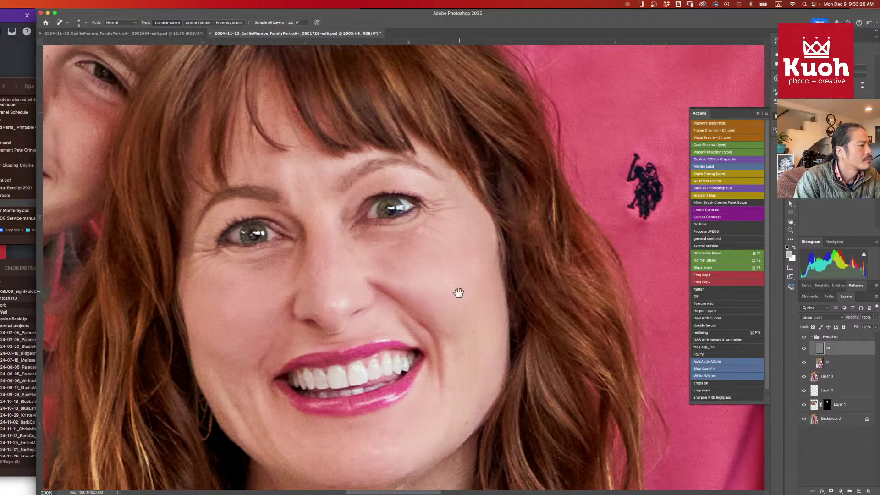
- Pan down past the mouth to the chin and neck, and heal a small neck line
drag(458, 292, 451, 189)
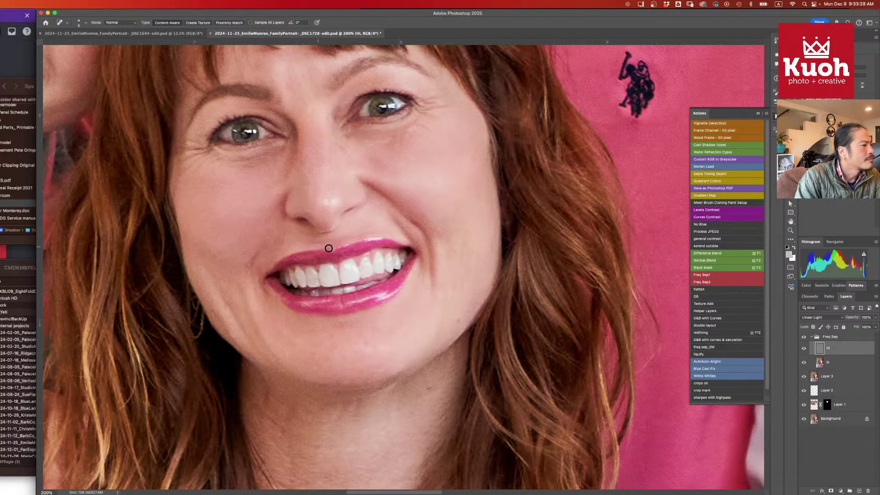
drag(479, 284, 460, 214)
drag(443, 252, 437, 140)
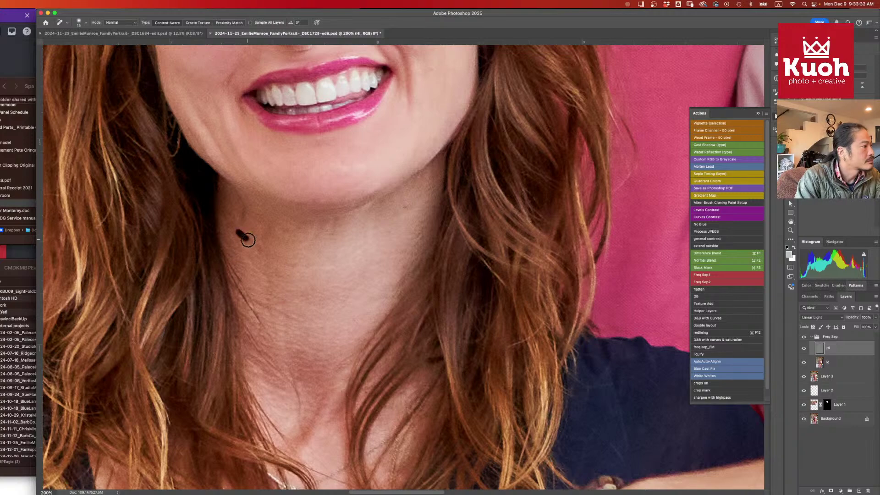
drag(248, 239, 249, 238)
- Spot-heal the long crease down the neck and the remaining fine lines across it
drag(325, 319, 307, 209)
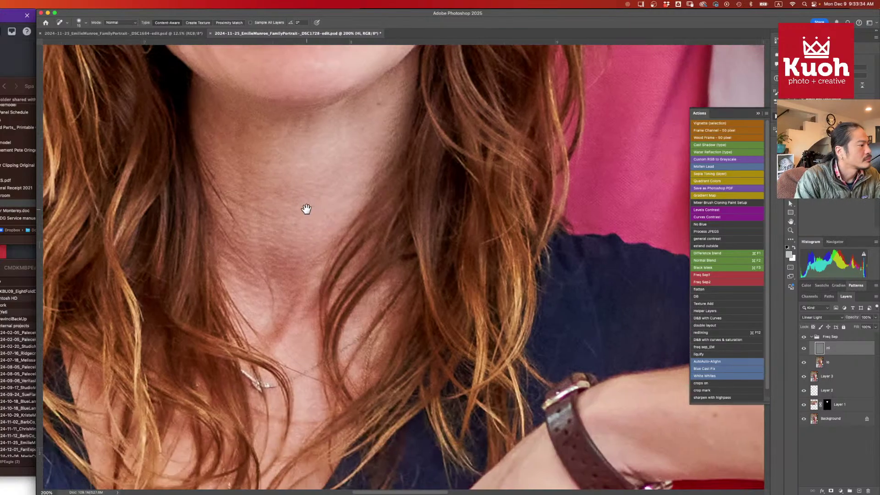
mouse_move(199, 153)
mouse_down()
mouse_move(237, 220)
mouse_move(192, 149)
mouse_up()
mouse_move(195, 163)
mouse_down()
mouse_move(230, 212)
mouse_move(210, 167)
mouse_move(224, 209)
mouse_move(257, 248)
mouse_up()
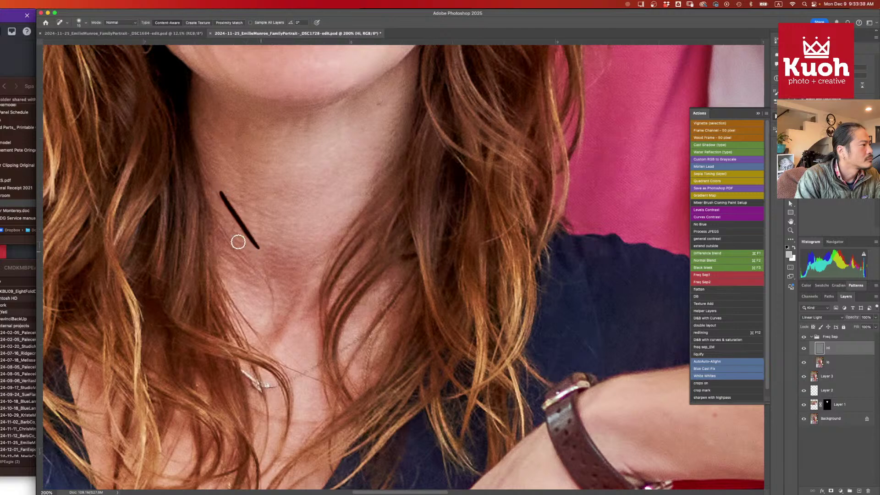
drag(210, 216, 270, 277)
mouse_move(229, 242)
mouse_down()
mouse_move(263, 277)
mouse_move(277, 315)
mouse_up()
drag(271, 277, 263, 325)
drag(226, 244, 255, 274)
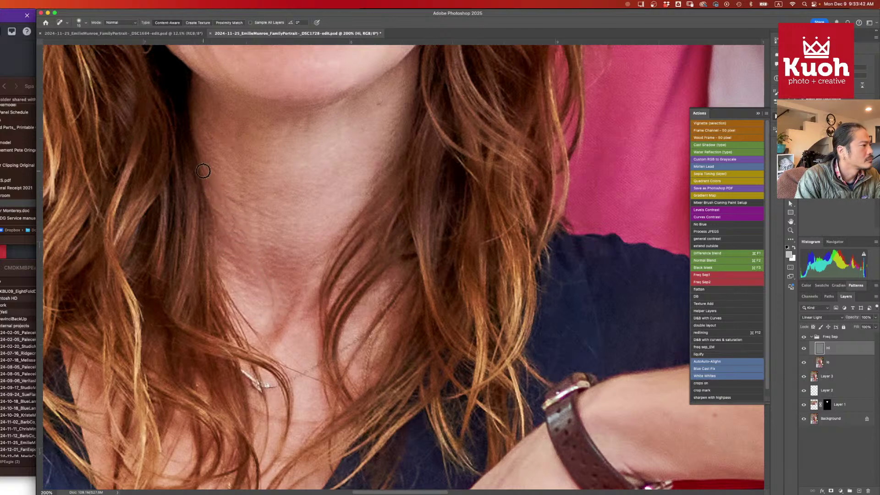
mouse_move(203, 171)
mouse_down()
mouse_move(239, 245)
mouse_move(227, 218)
mouse_move(273, 220)
mouse_up()
drag(229, 200, 263, 214)
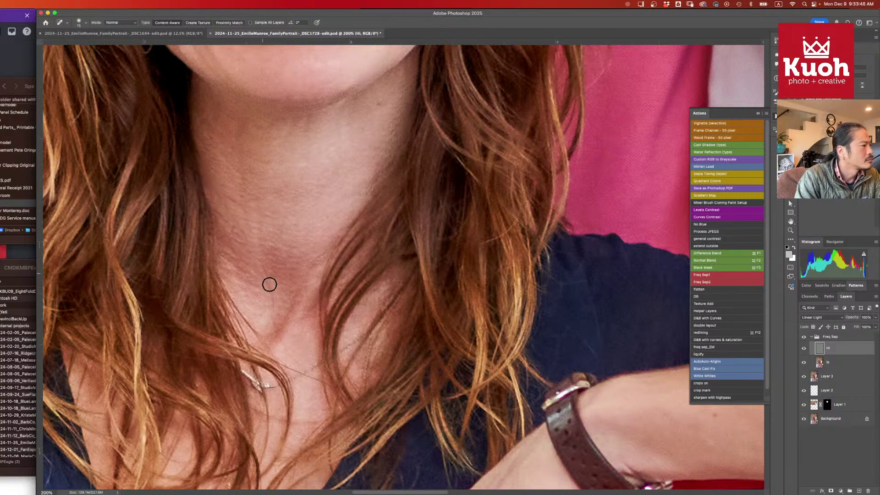
drag(301, 293, 302, 171)
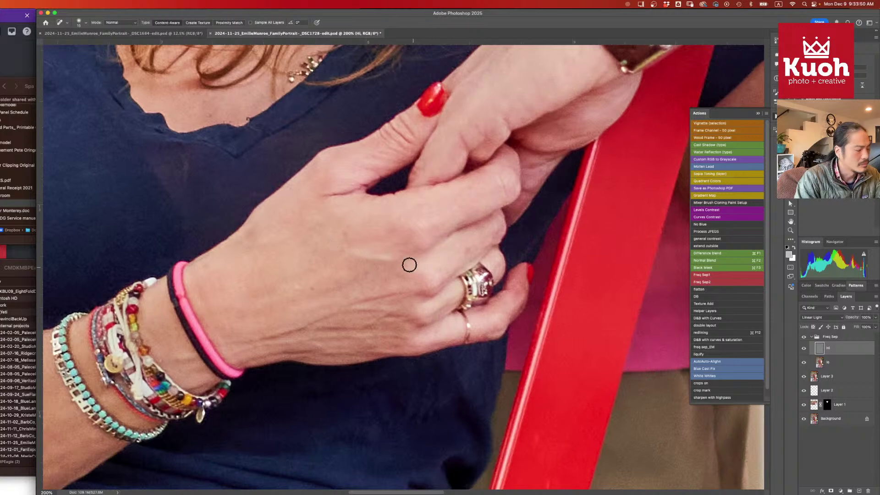
- Spot-heal the fine lines on the woman's wrist and the back of her hand
mouse_move(279, 334)
mouse_down()
mouse_move(308, 326)
mouse_move(250, 344)
mouse_move(294, 341)
mouse_up()
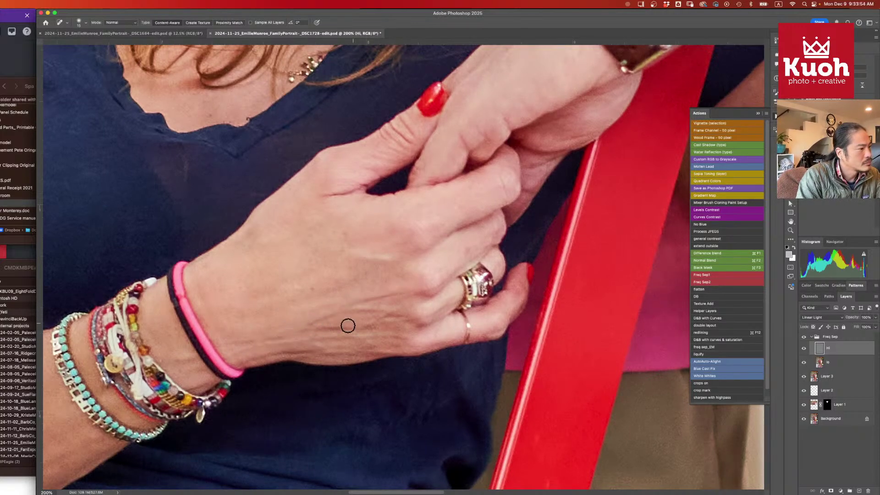
mouse_move(350, 313)
mouse_down()
mouse_move(384, 311)
mouse_move(359, 306)
mouse_up()
mouse_move(365, 303)
mouse_down()
mouse_move(403, 297)
mouse_move(373, 310)
mouse_move(375, 300)
mouse_move(324, 326)
mouse_move(351, 330)
mouse_move(378, 319)
mouse_move(306, 331)
mouse_move(371, 327)
mouse_up()
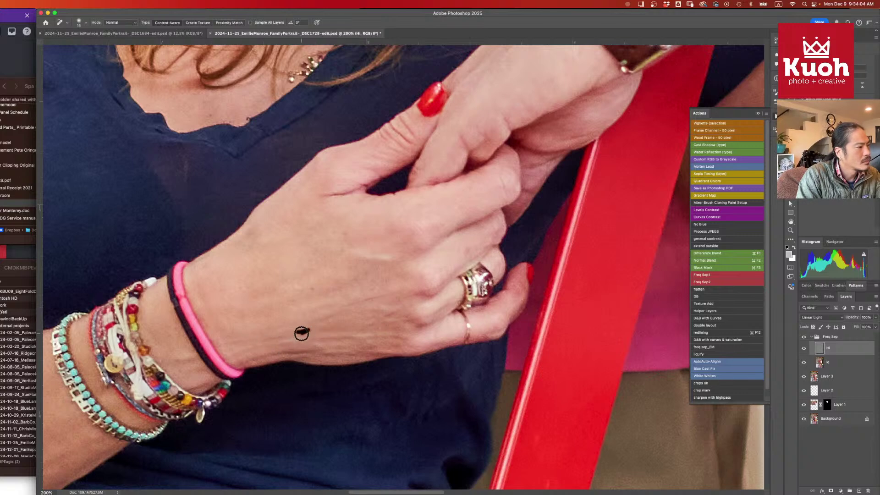
- Look around the arm, then fit the whole family portrait on screen
scroll(364, 275, left, 10)
scroll(363, 275, down, 5)
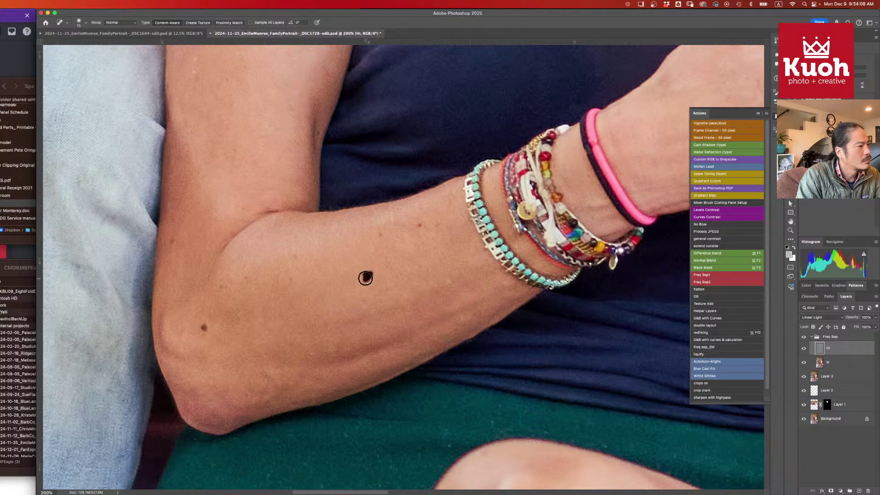
scroll(354, 177, up, 10)
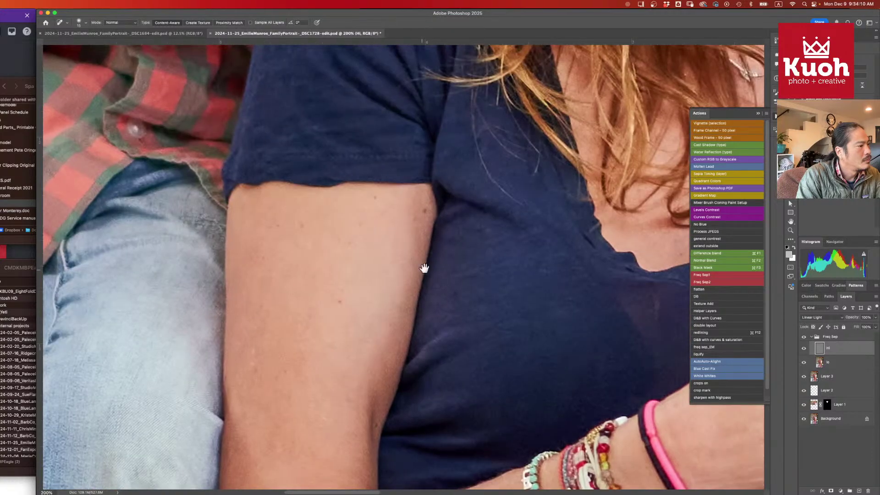
scroll(442, 196, up, 5)
scroll(442, 196, right, 4)
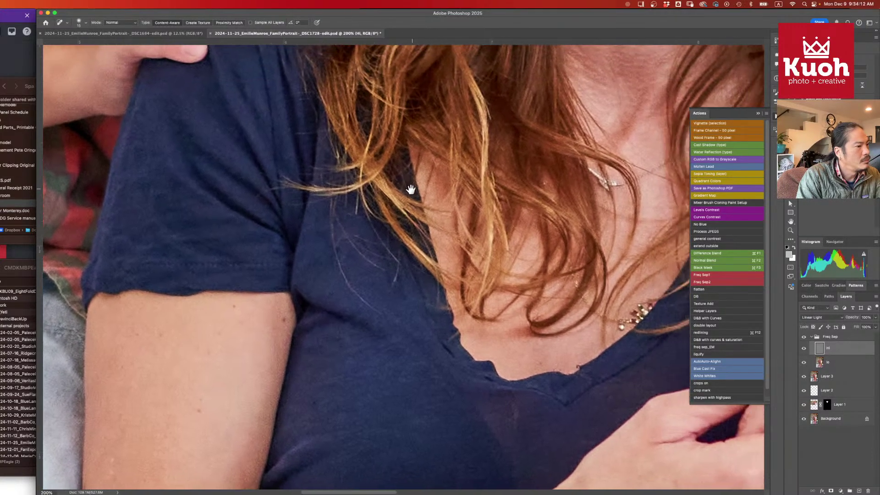
scroll(437, 209, down, 2)
scroll(438, 209, right, 4)
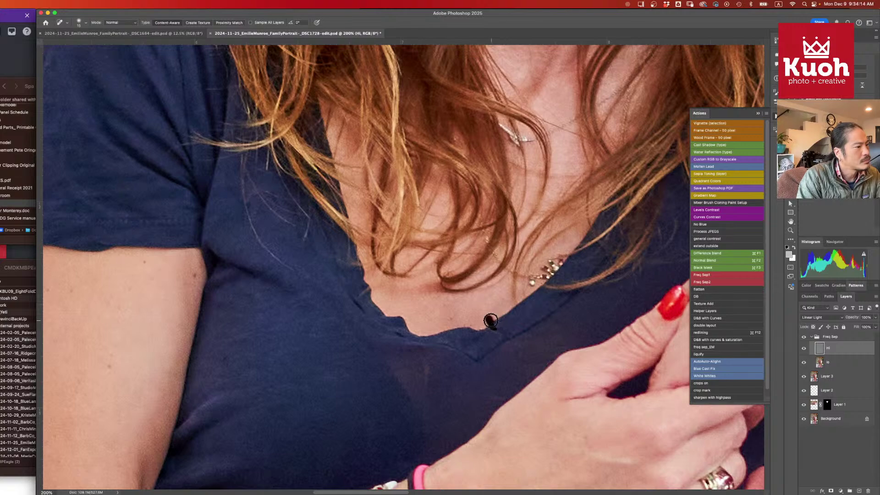
scroll(392, 200, up, 5)
scroll(392, 200, left, 3)
key(super+0)
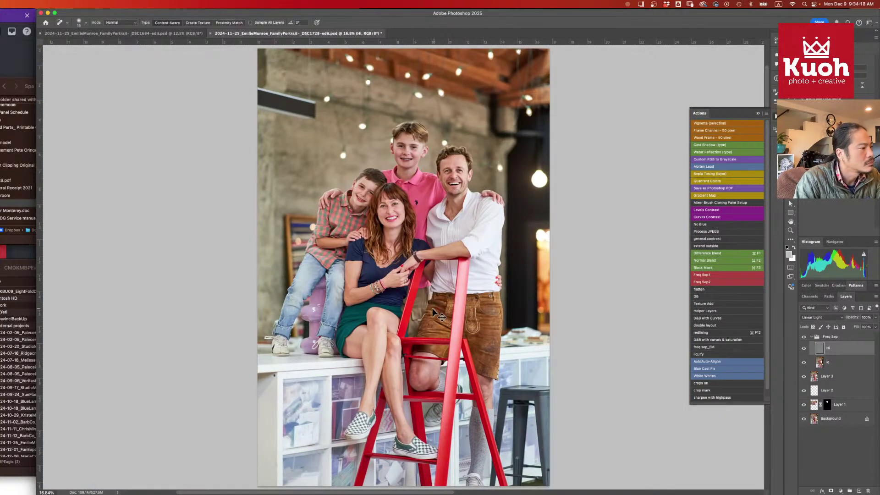
- Zoom to 33.3% on the family, center the older boy's head, and select the Freq Sep group
key(super+minus)
key(super+equal)
key(super+equal)
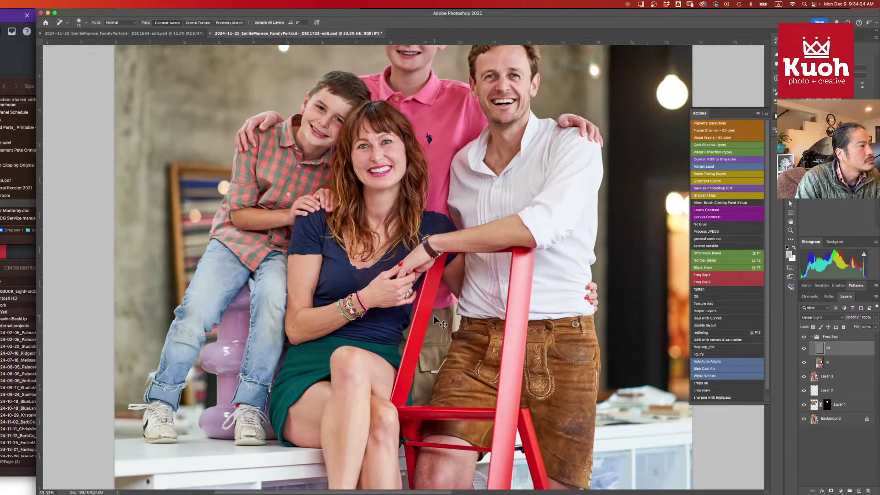
drag(438, 161, 447, 248)
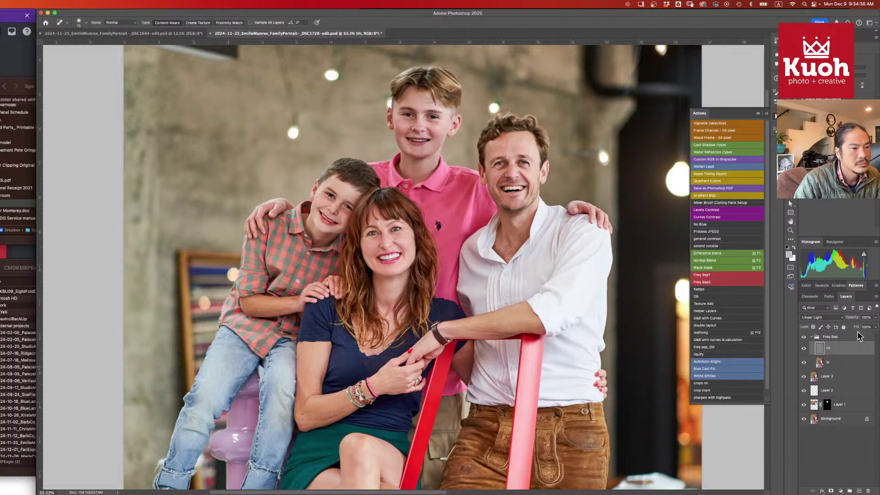
key(alt+bracketright)
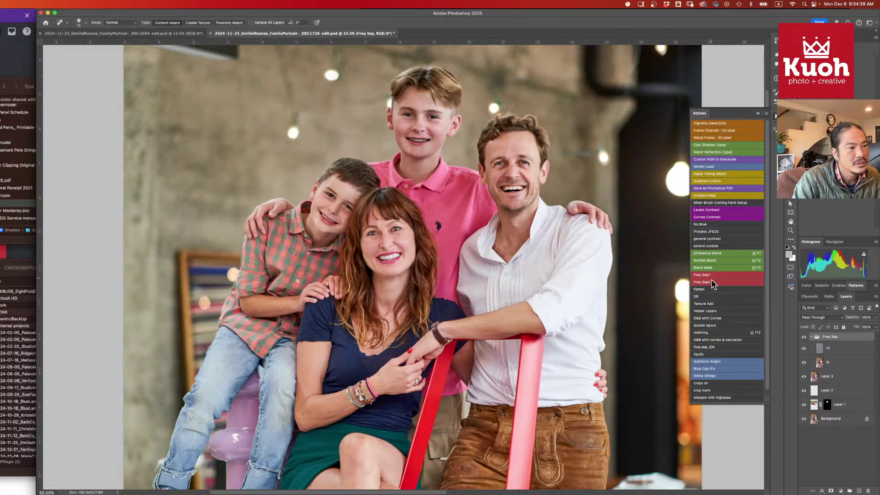
- Run Helper Layers and move the Helper group and Dodge and Burn layer above Freq Sep
click(711, 311)
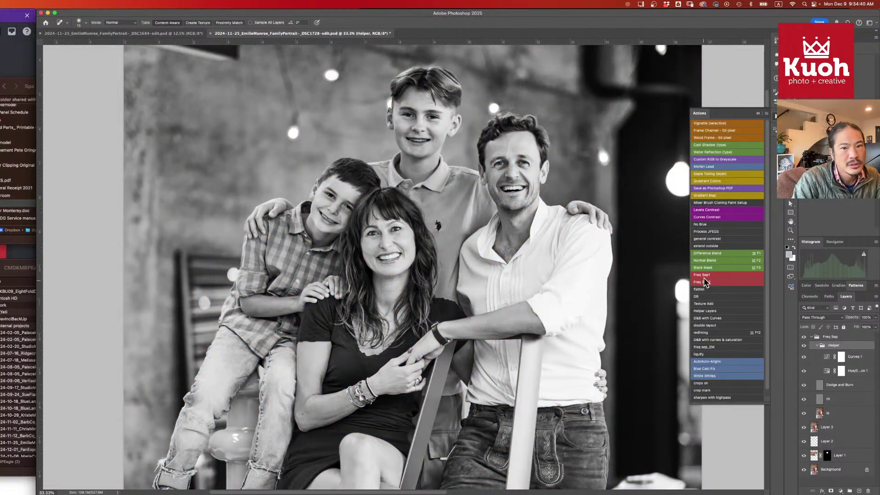
click(842, 387)
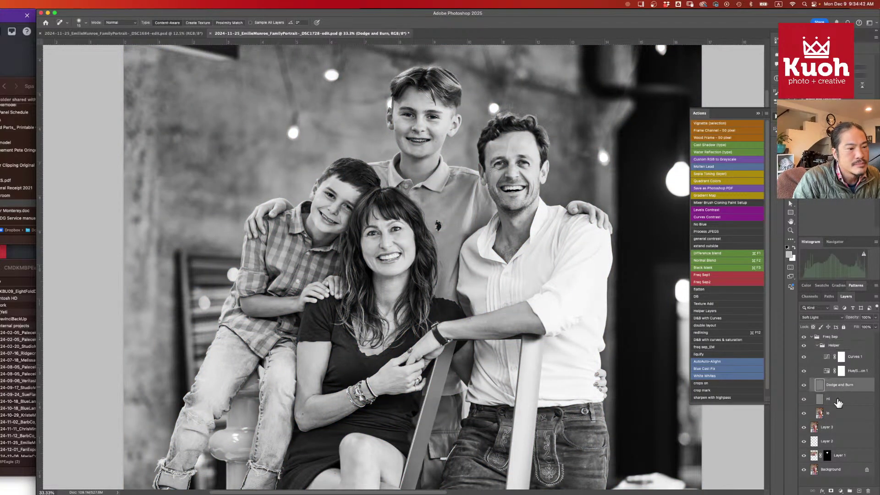
click(833, 346)
drag(833, 347, 827, 332)
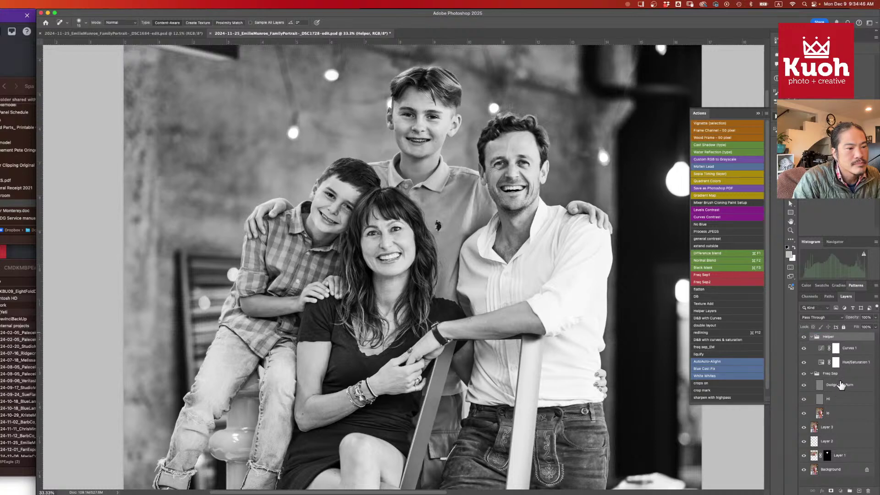
drag(839, 389, 834, 368)
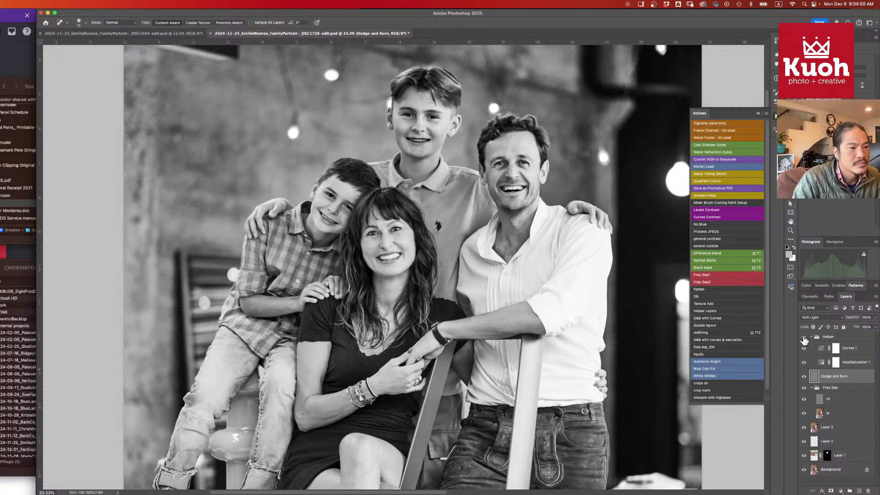
click(804, 337)
click(804, 337)
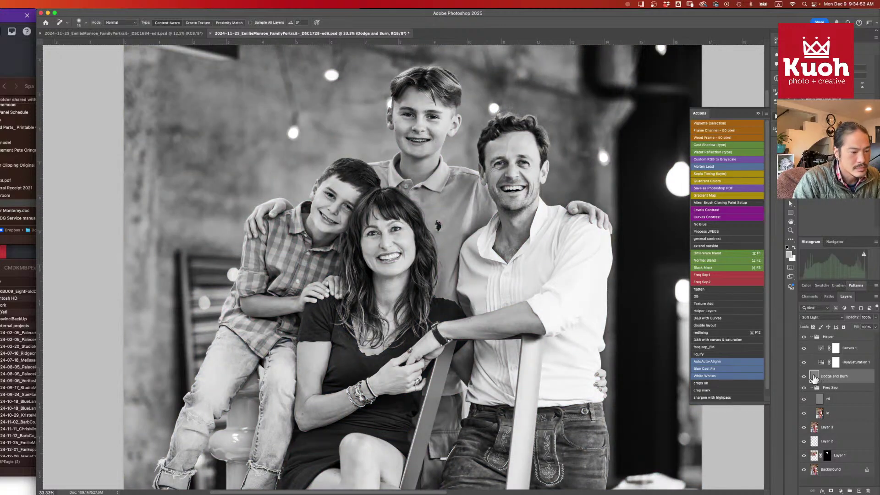
- Set a black brush at size 80 with 10% opacity and flow, then switch to Gmail
key(b)
key(1)
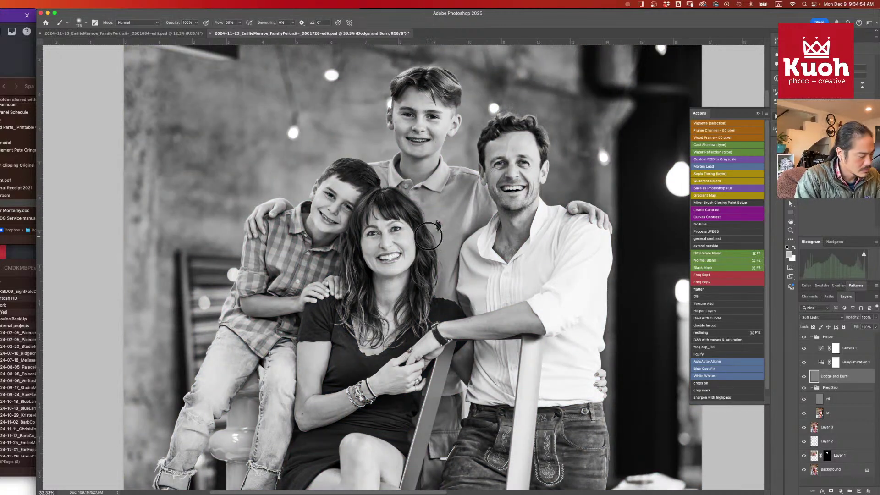
key(shift+1)
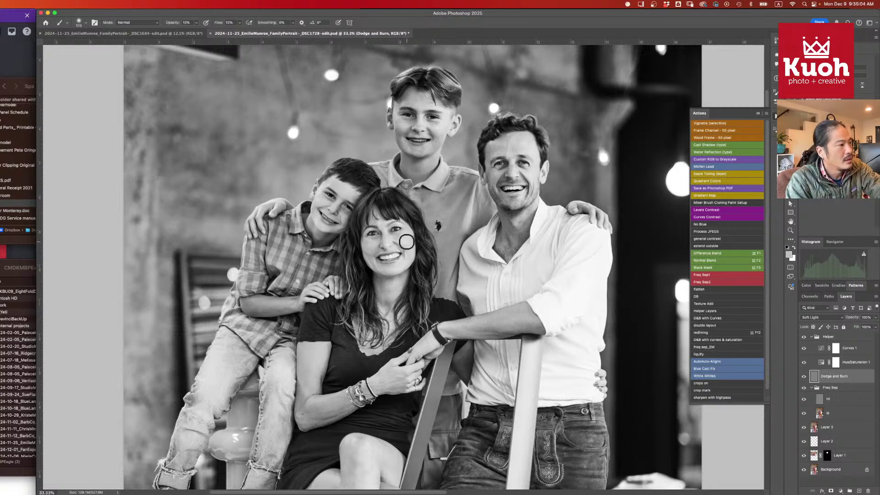
key(bracketleft)
key(bracketleft)
key(bracketleft)
key(bracketleft)
key(bracketleft)
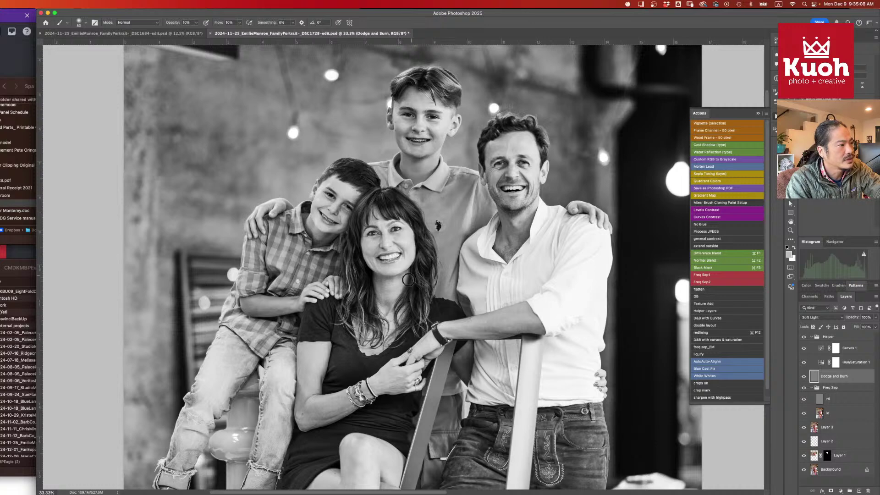
key(d)
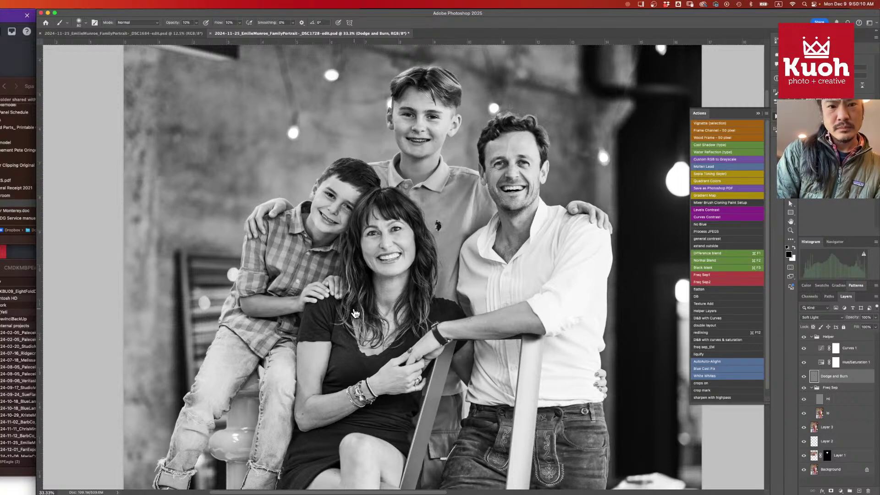
key(super+Tab)
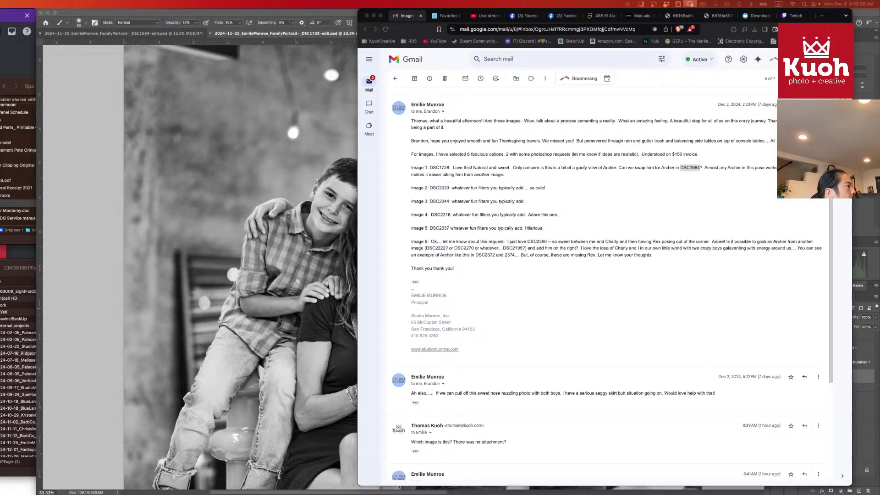
- Open the Spa Care folder holding the DimensionOneSpa heater techbook PDF
click(12, 76)
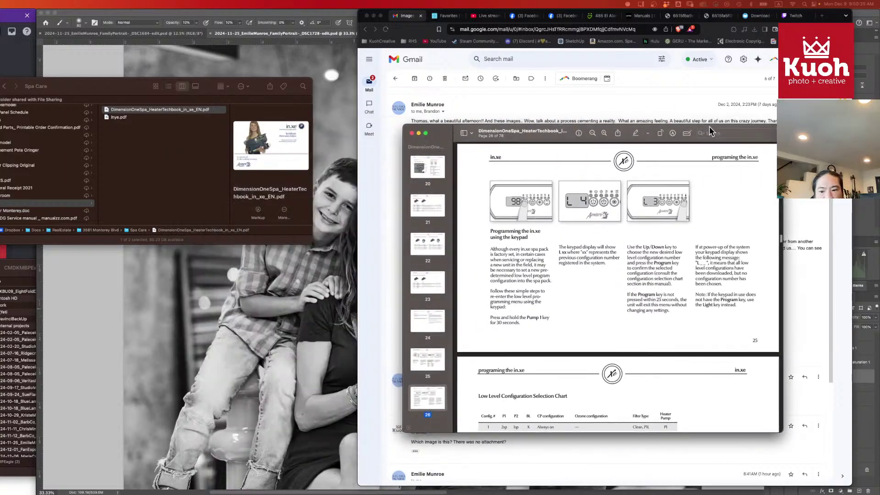
- Move the techbook's Preview window to the top-left, enlarge it, and scroll the pages
drag(696, 137, 343, 18)
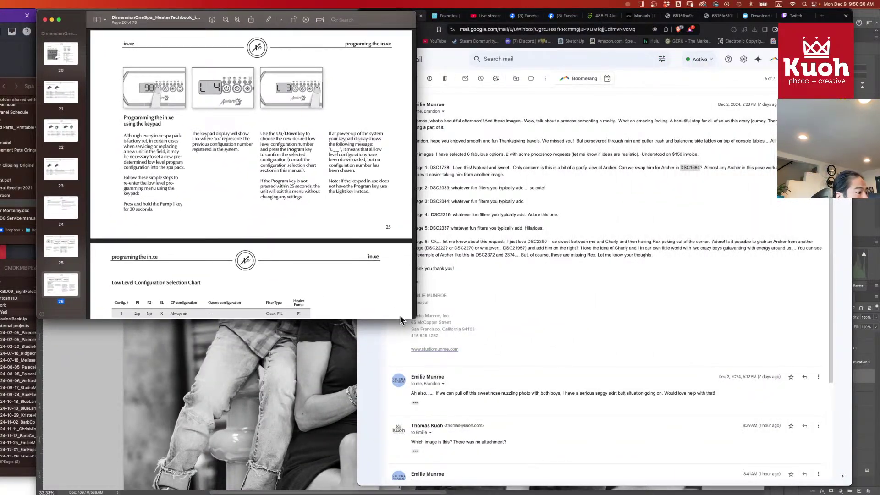
drag(411, 319, 846, 489)
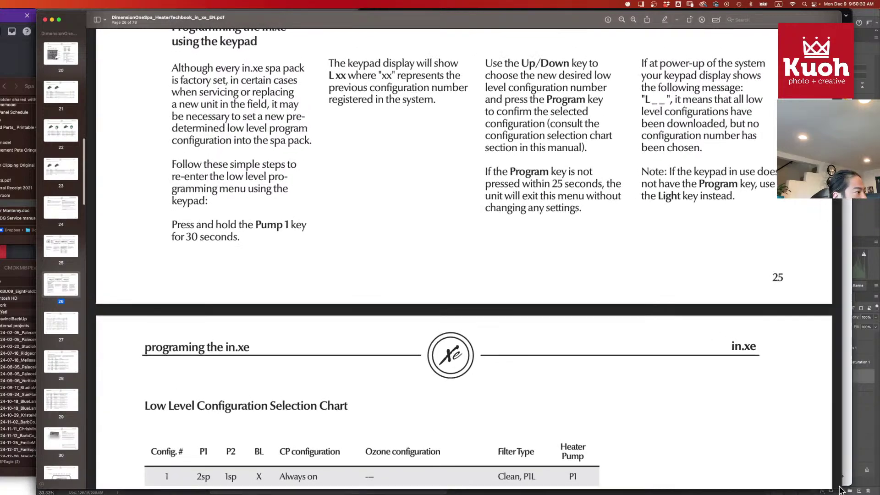
scroll(386, 313, down, 10)
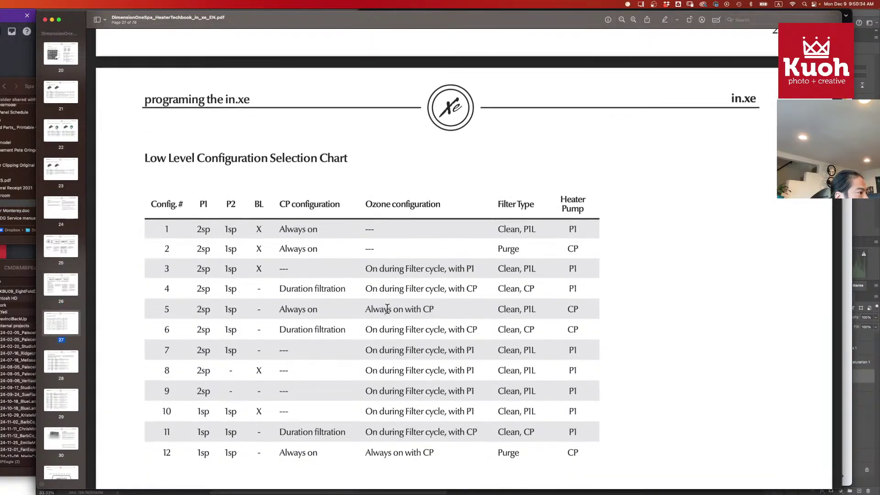
scroll(387, 313, up, 5)
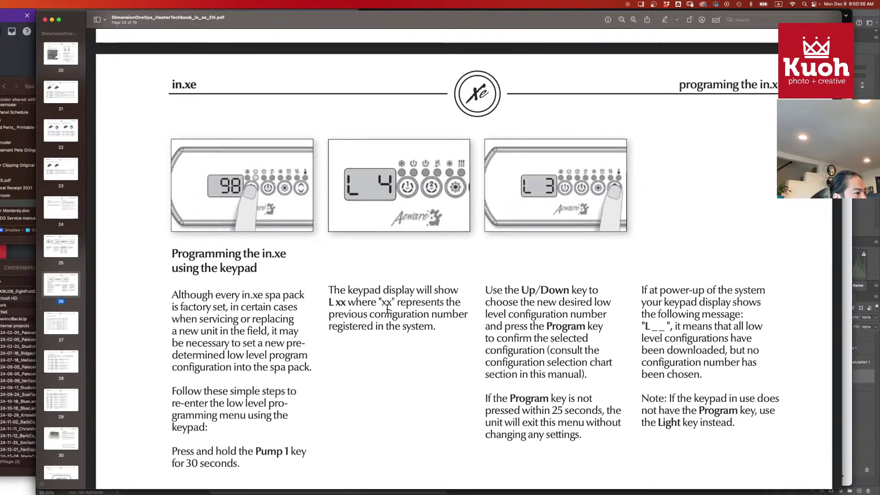
scroll(70, 345, down, 15)
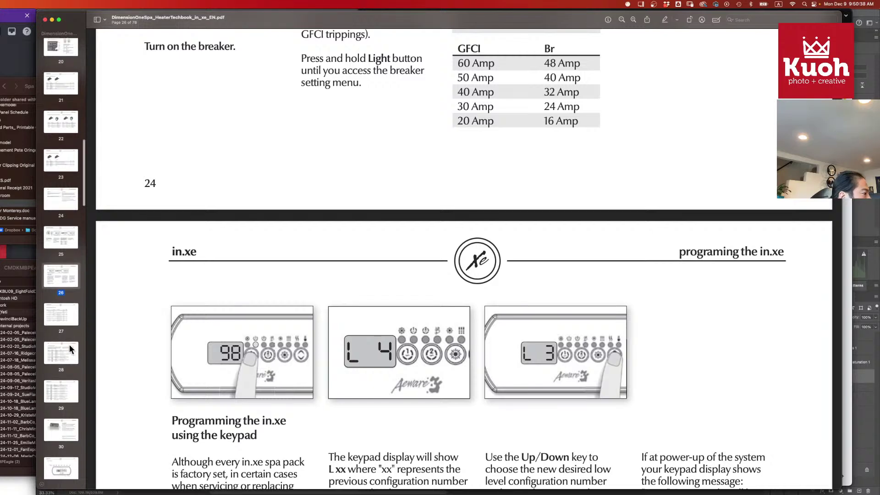
scroll(70, 344, down, 15)
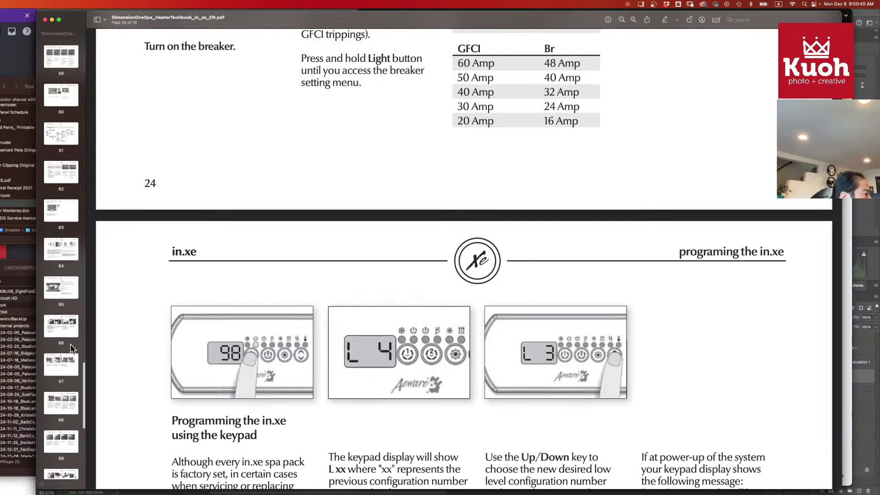
- Go to the field replacement procedure, then back to the 'Spa not heating' chart on page 60
click(66, 340)
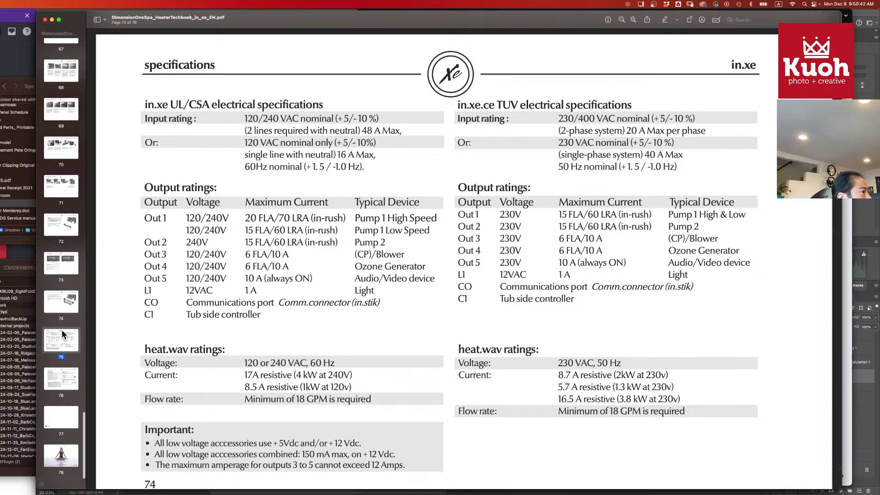
scroll(62, 329, up, 3)
click(64, 220)
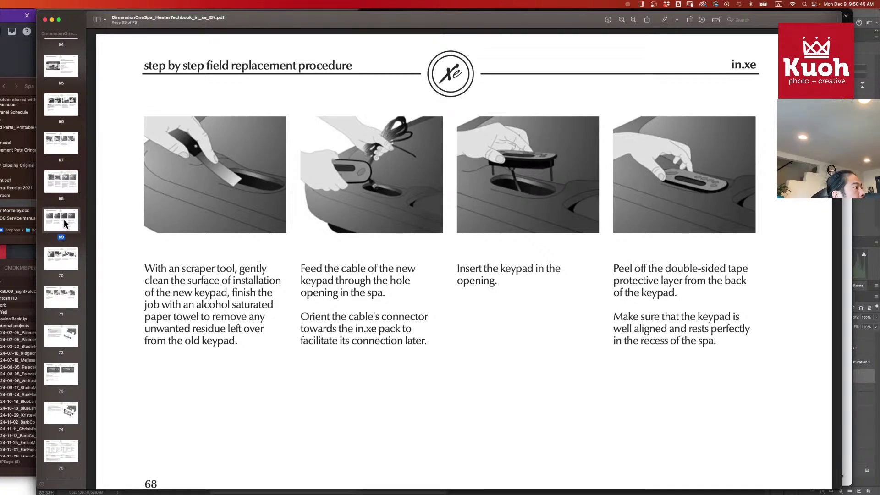
key(Up)
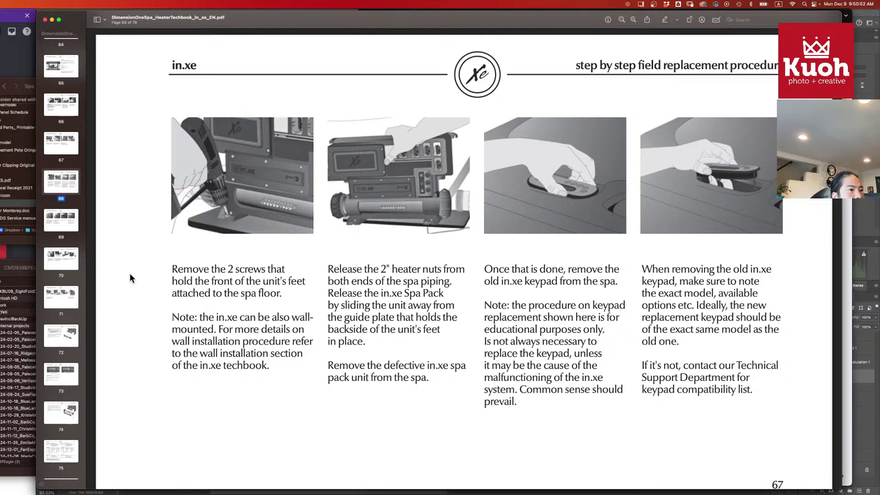
key(Up)
key(Up)
key(Up)
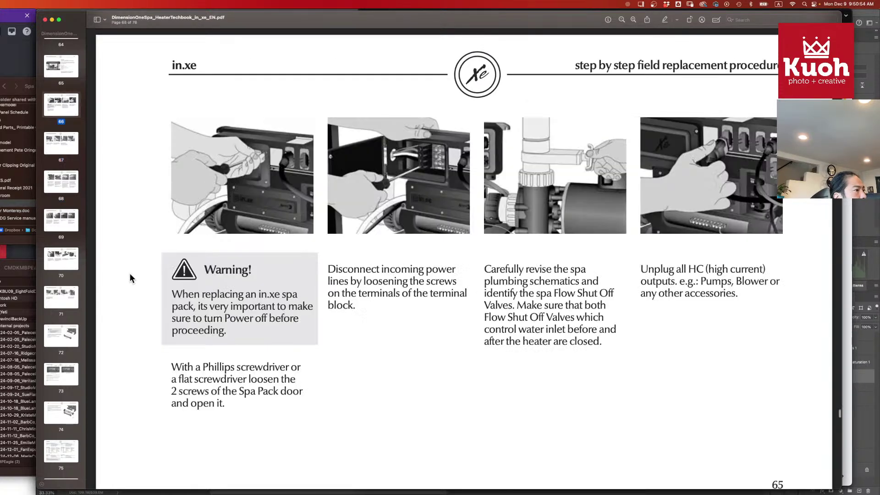
key(Up)
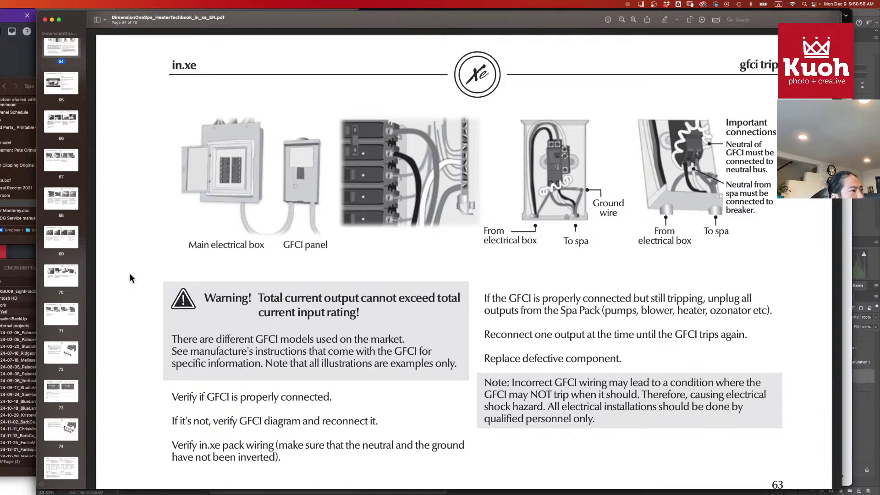
key(Up)
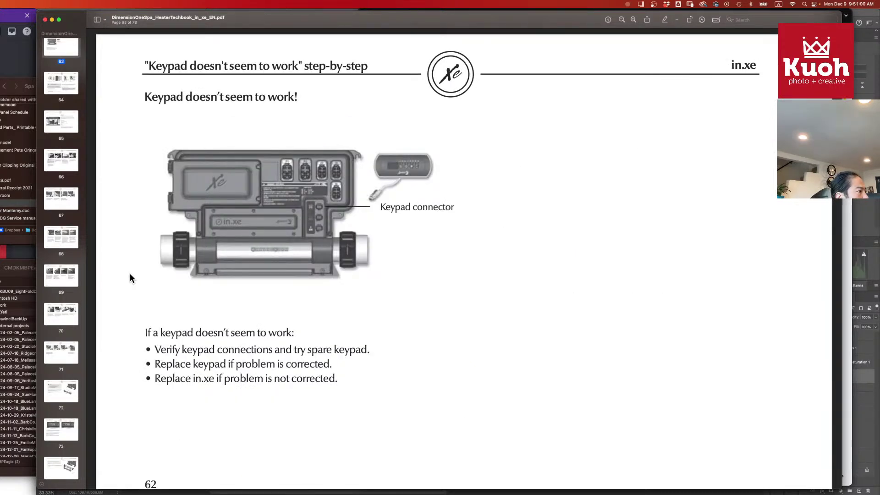
key(Up)
key(Up)
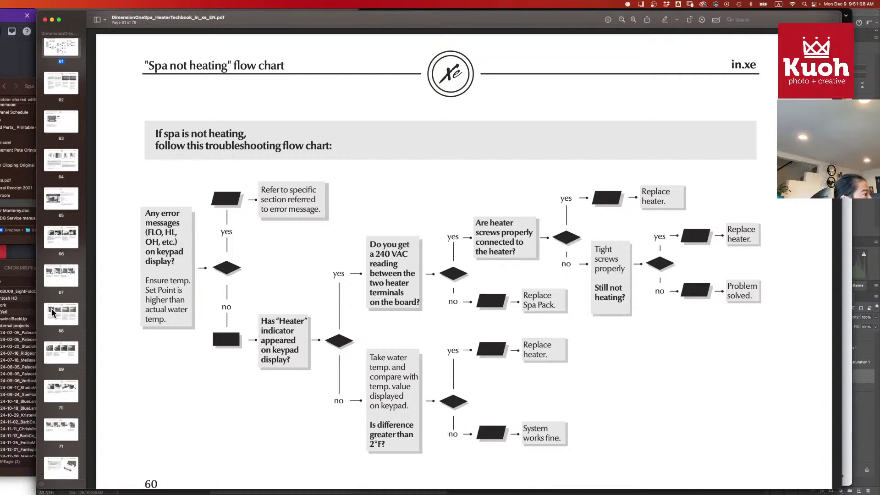
scroll(51, 308, up, 5)
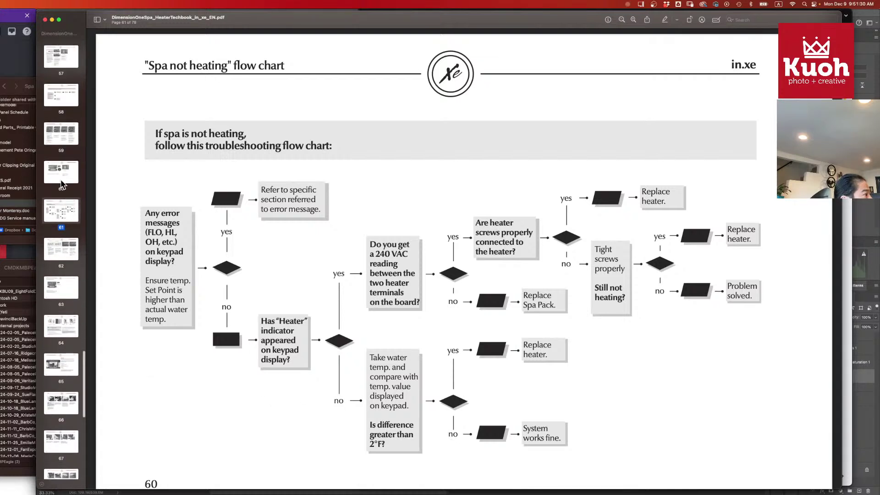
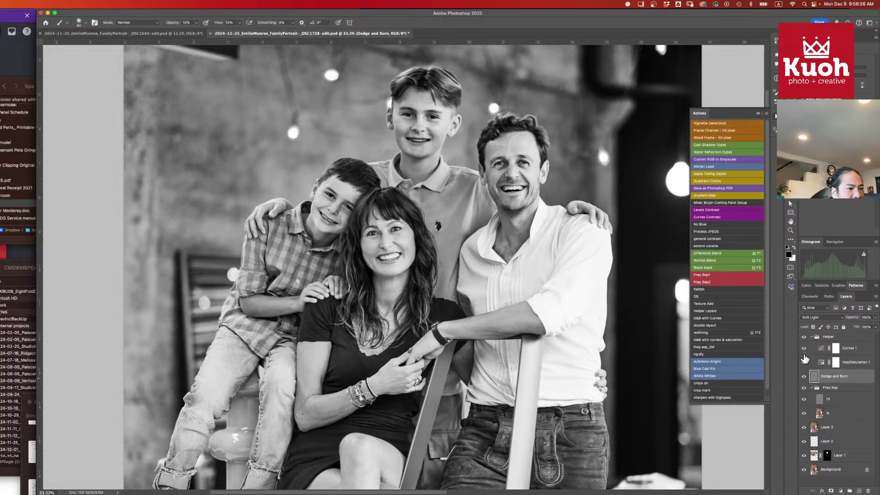
- Hide the black-and-white Helper group and toggle the Dodge and Burn layer to compare
click(803, 338)
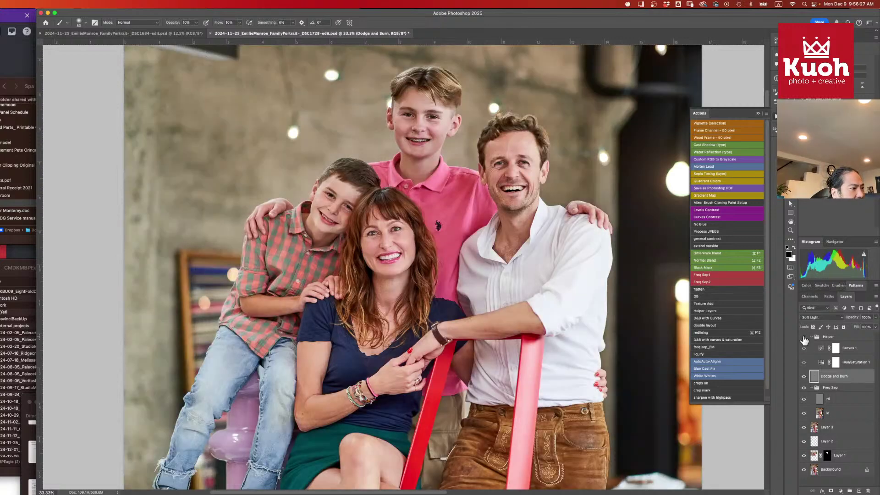
click(804, 378)
click(803, 379)
click(803, 377)
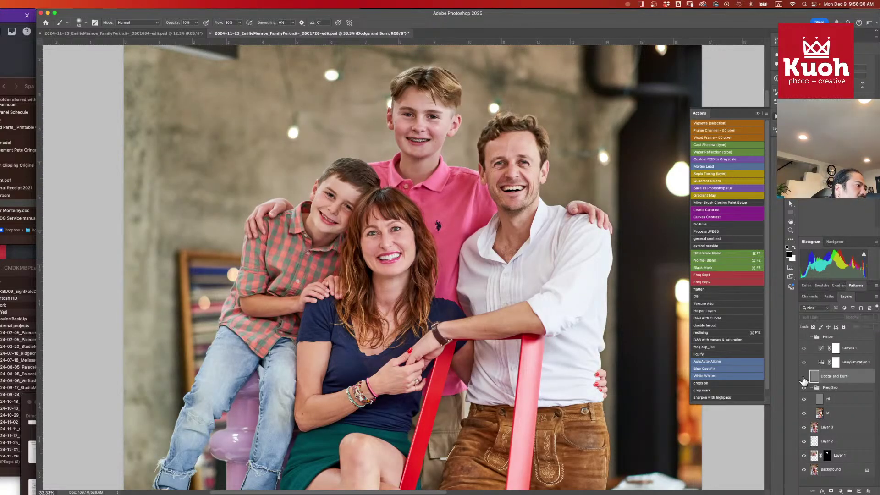
click(804, 377)
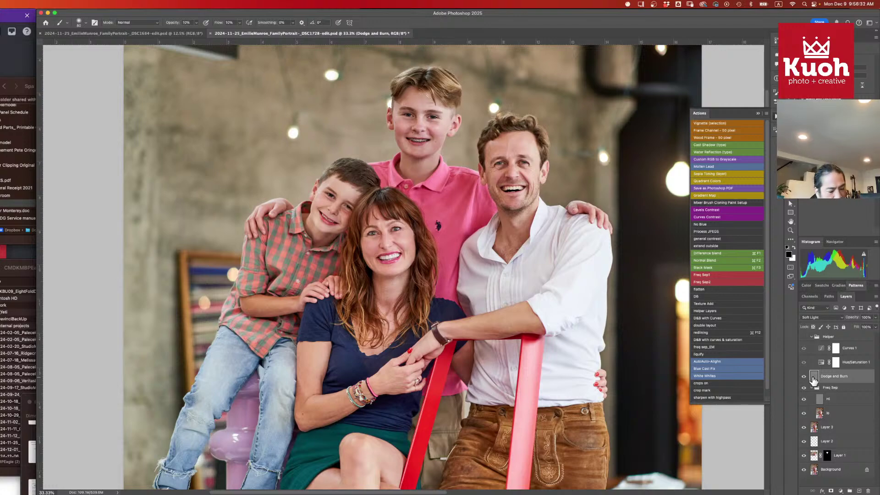
- Zoom to 100% on the mother's face, shrink the brush to 25, and hide the panels
key(super+equal)
key(super+equal)
key(super+equal)
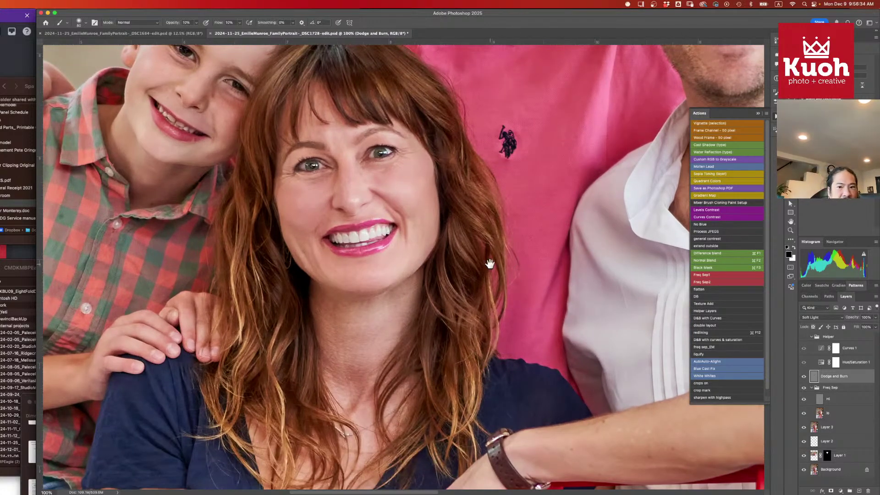
drag(490, 264, 575, 322)
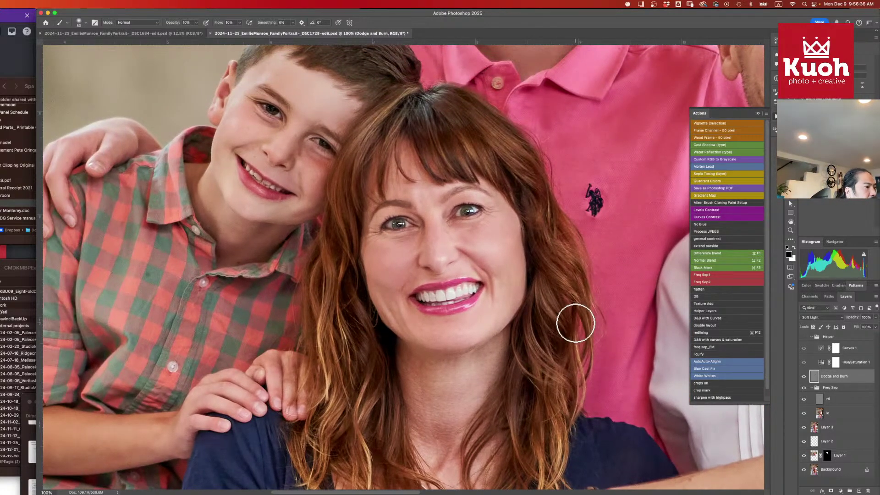
scroll(504, 321, right, 3)
scroll(504, 321, up, 2)
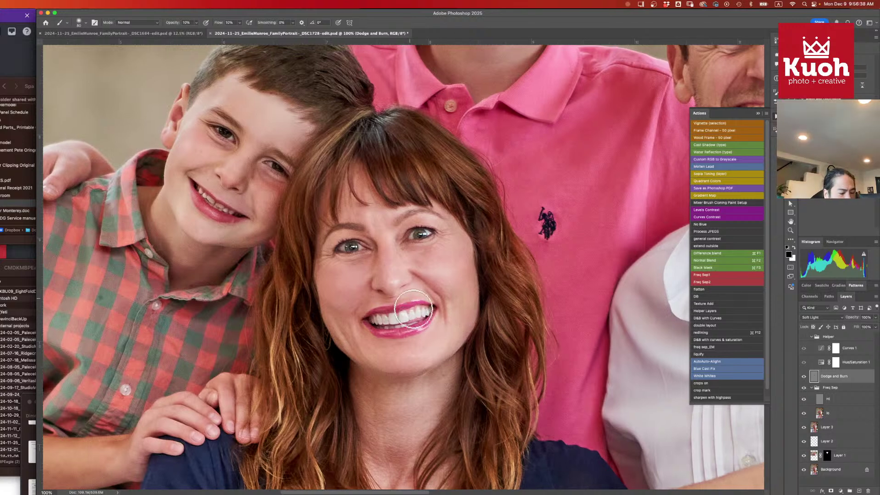
key(bracketleft)
key(bracketleft)
key(bracketleft)
key(bracketleft)
key(bracketleft)
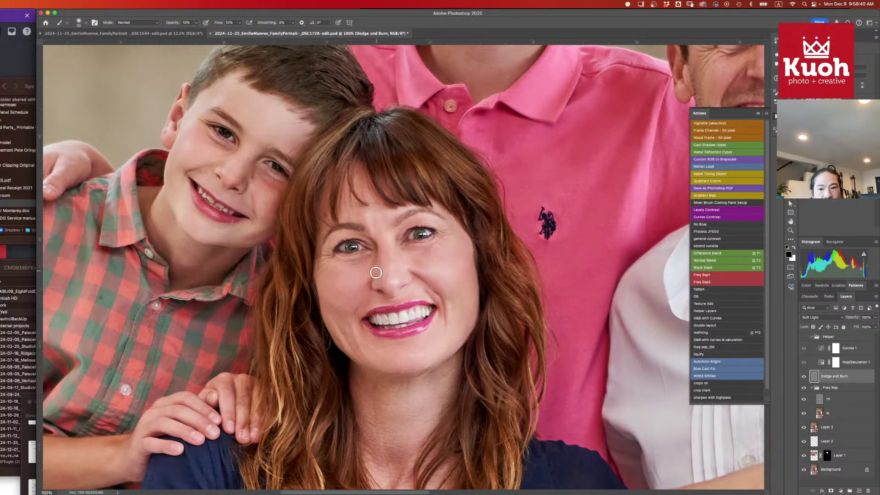
key(bracketleft)
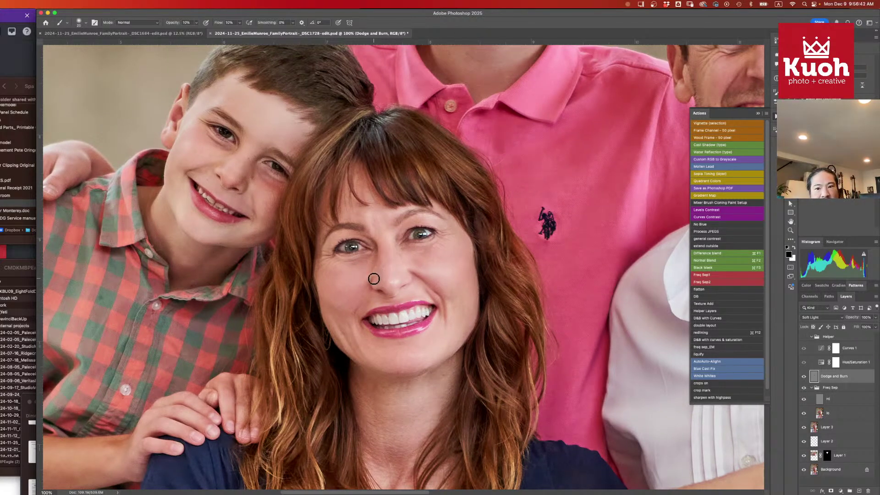
key(Tab)
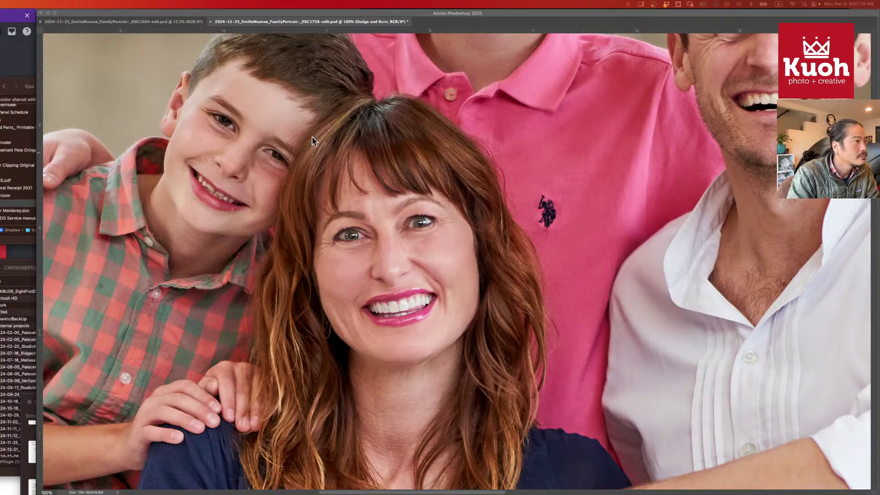
- Refocus Photoshop, restore the panels, and toggle the Dodge and Burn layer to compare
click(273, 13)
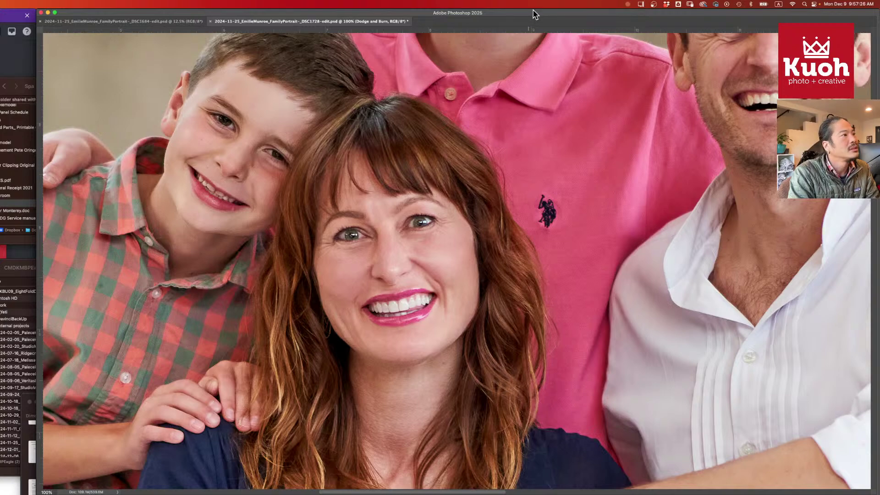
drag(533, 14, 531, 15)
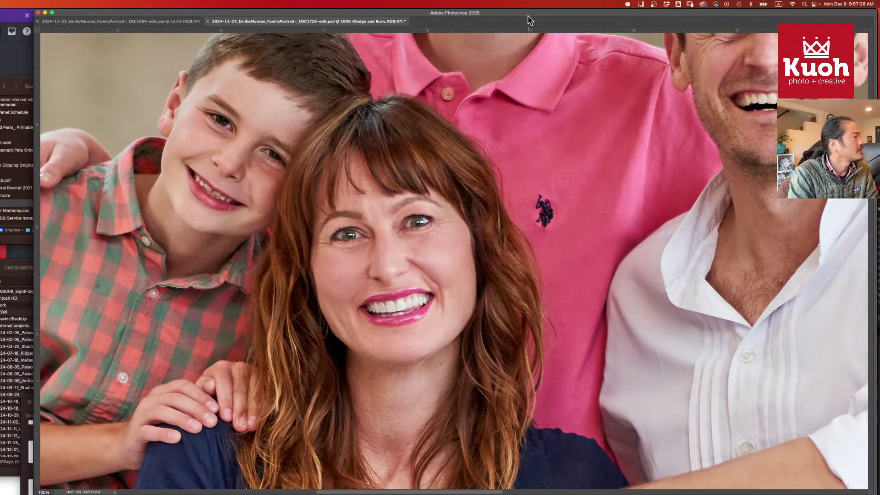
key(Tab)
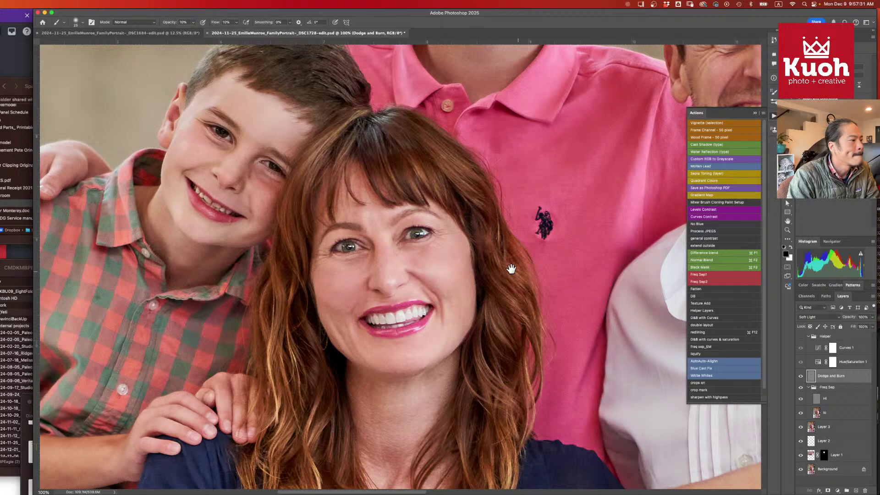
drag(511, 268, 496, 225)
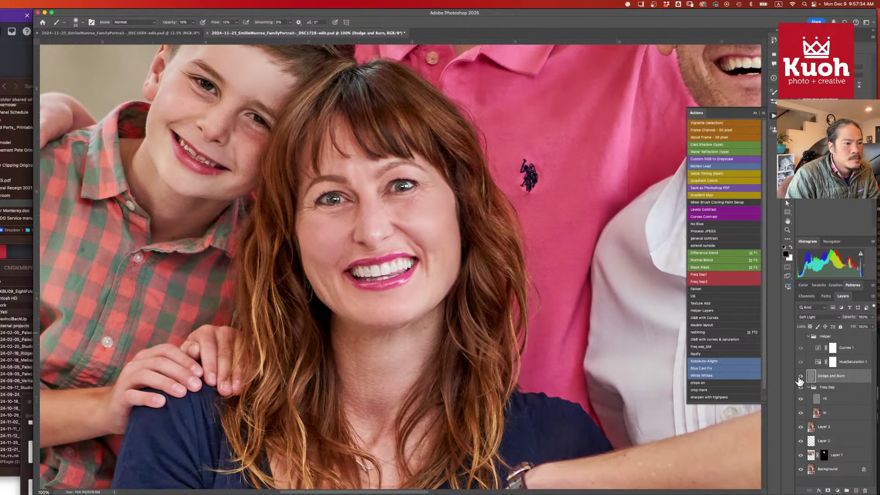
click(801, 376)
click(800, 376)
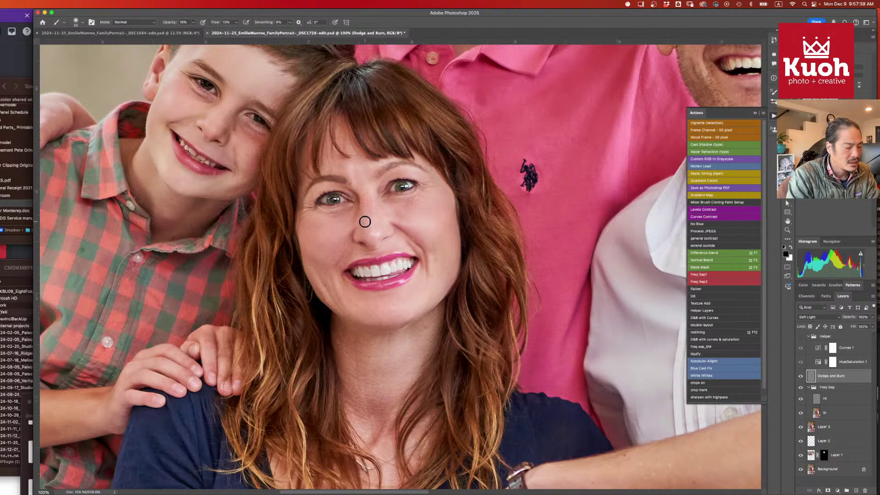
- Shrink the brush to 10 px and set black as the painting colour
key(x)
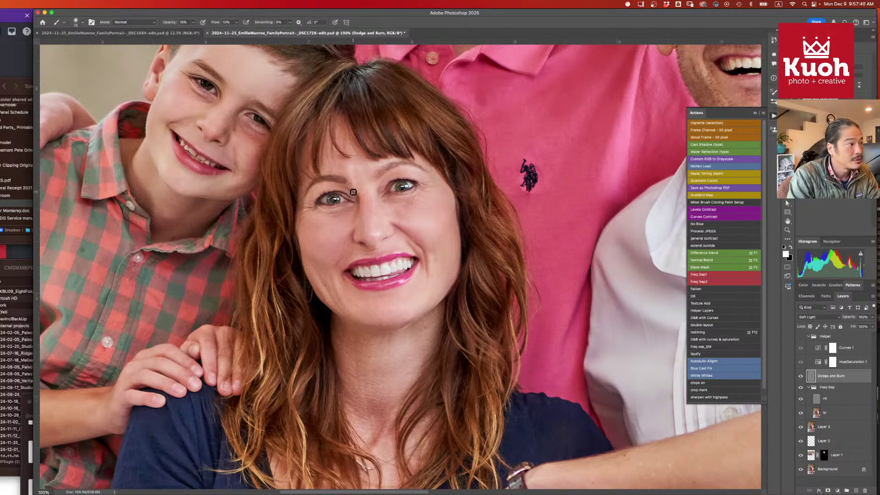
key(bracketright)
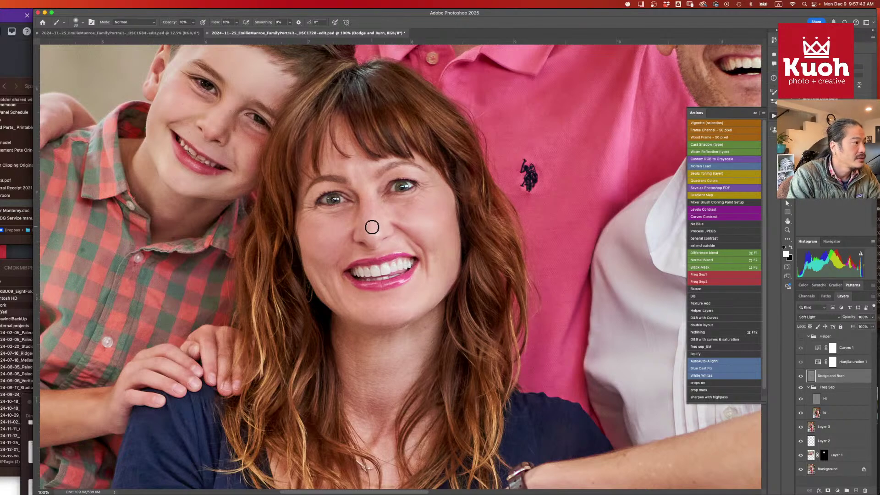
key(bracketleft)
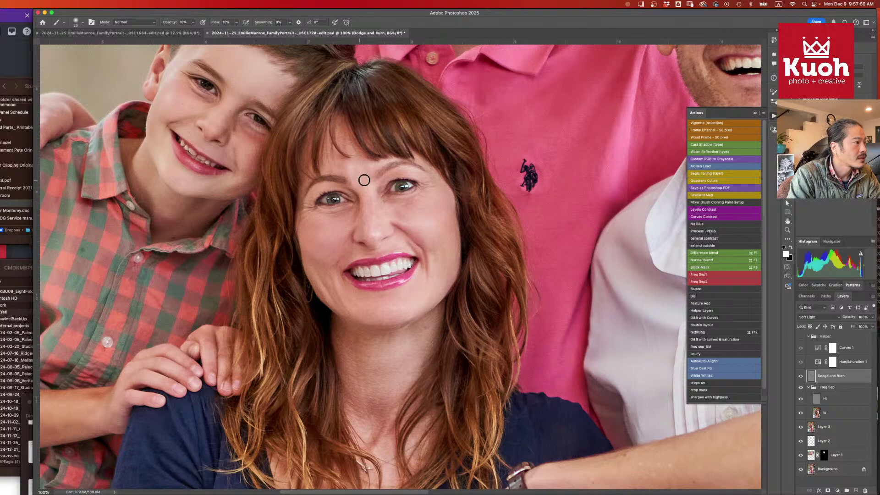
key(bracketleft)
key(bracketleft)
key(bracketleft)
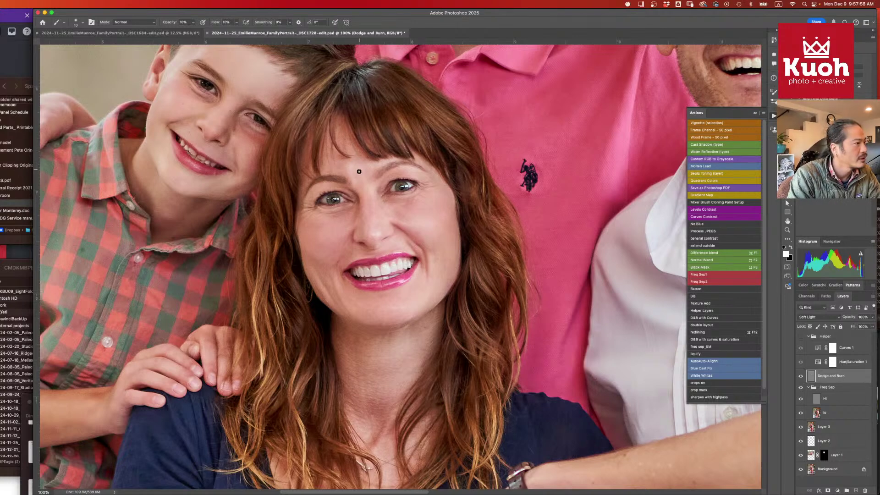
key(x)
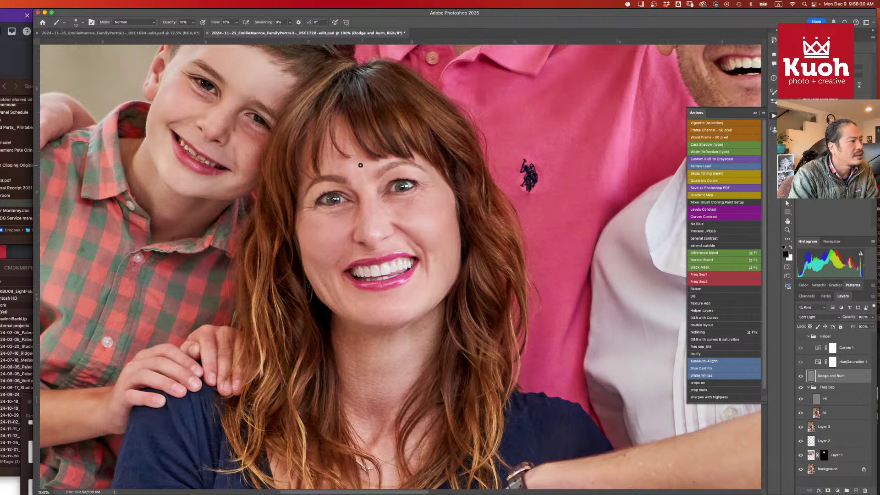
- Reframe the mother's face, enlarge the brush to 30, and set white as the painting colour
scroll(362, 177, down, 2)
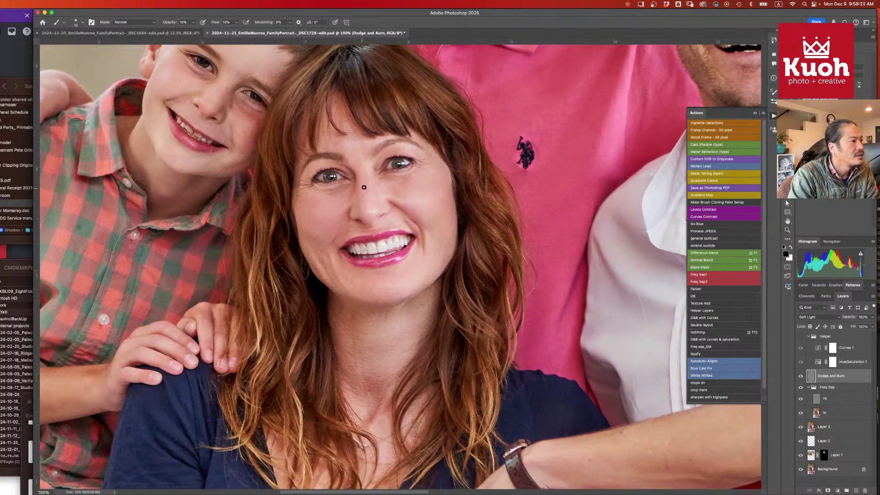
drag(341, 200, 343, 188)
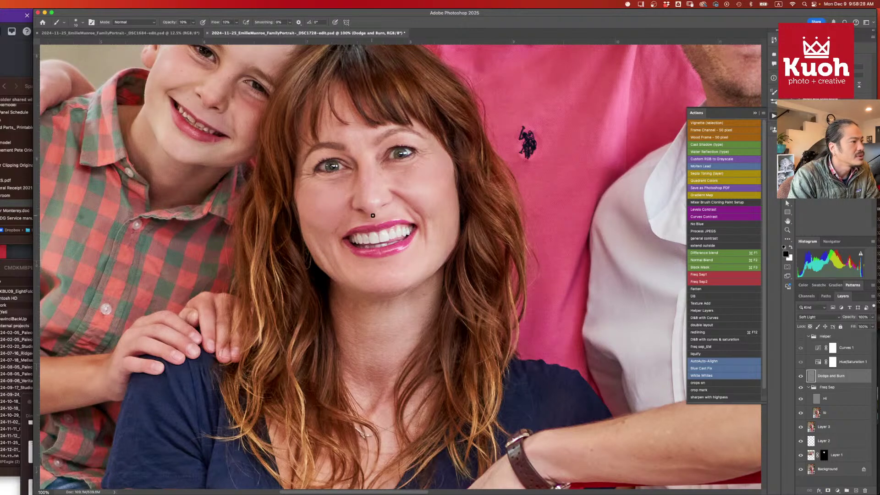
key(bracketright)
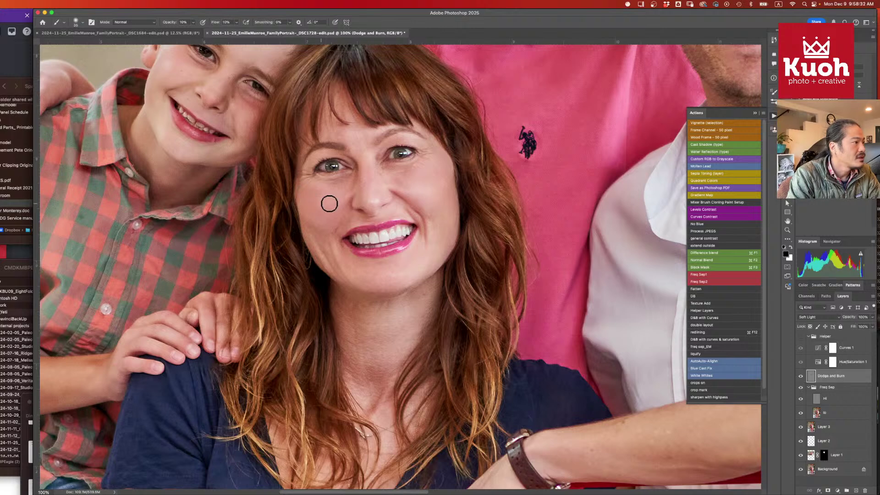
key(bracketright)
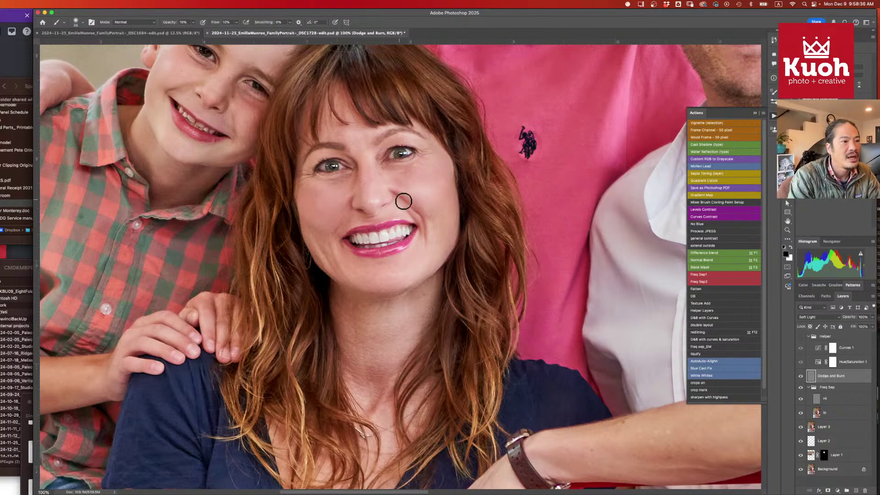
key(z)
key(x)
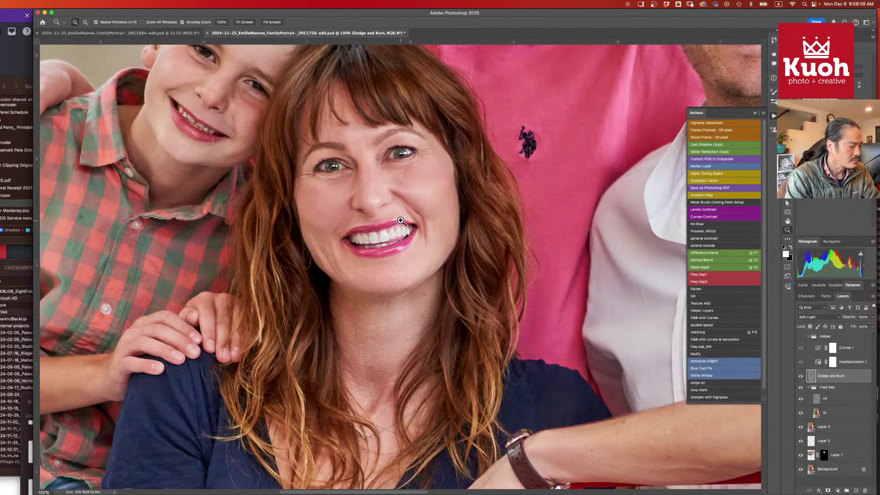
key(b)
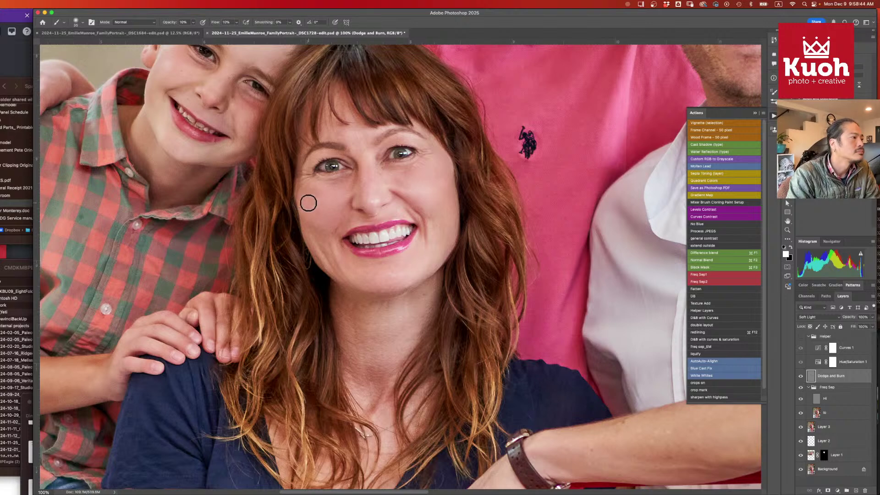
key(x)
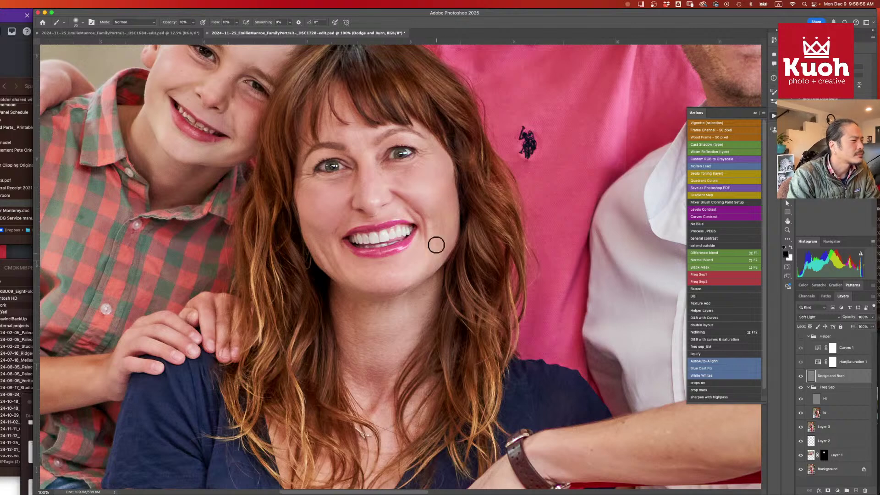
key(x)
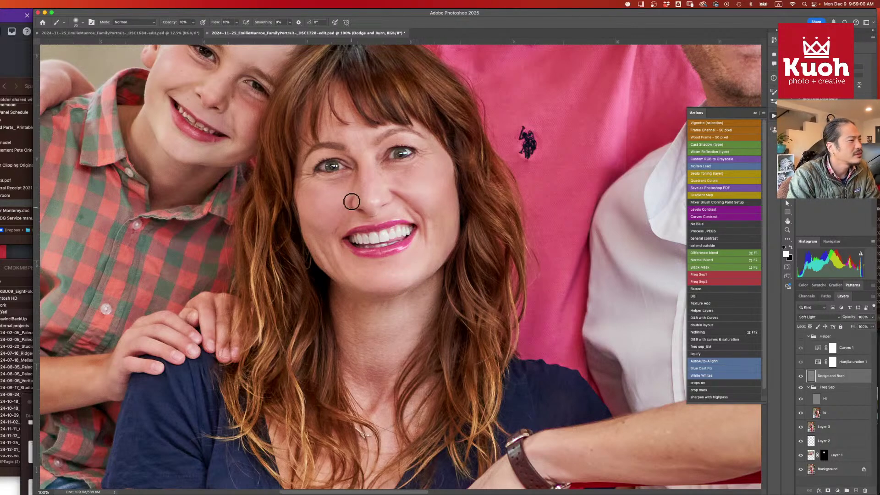
- Brighten the irises and under both eyes at 15 px, then even the neck at 40 px
mouse_move(403, 160)
mouse_down()
mouse_move(334, 178)
mouse_move(308, 167)
mouse_move(342, 177)
mouse_up()
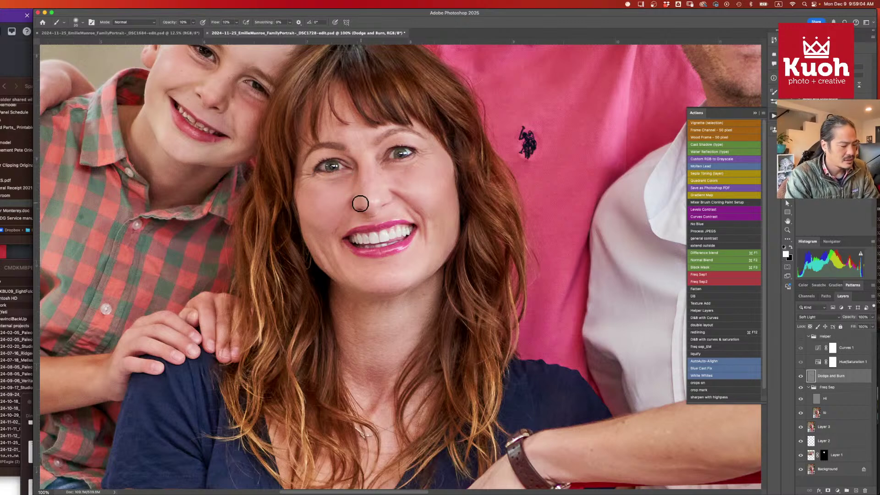
key(bracketleft)
key(bracketleft)
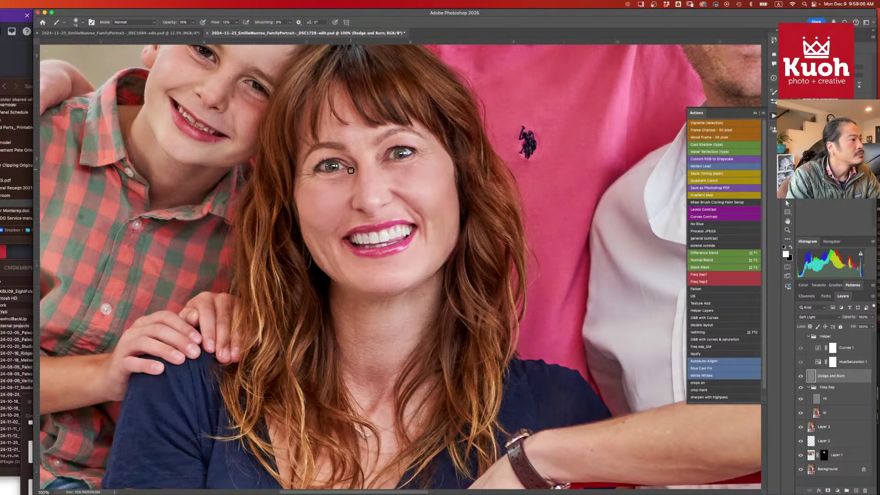
drag(351, 177, 332, 183)
drag(419, 163, 397, 163)
key(bracketright)
key(bracketright)
key(bracketright)
key(bracketright)
key(bracketright)
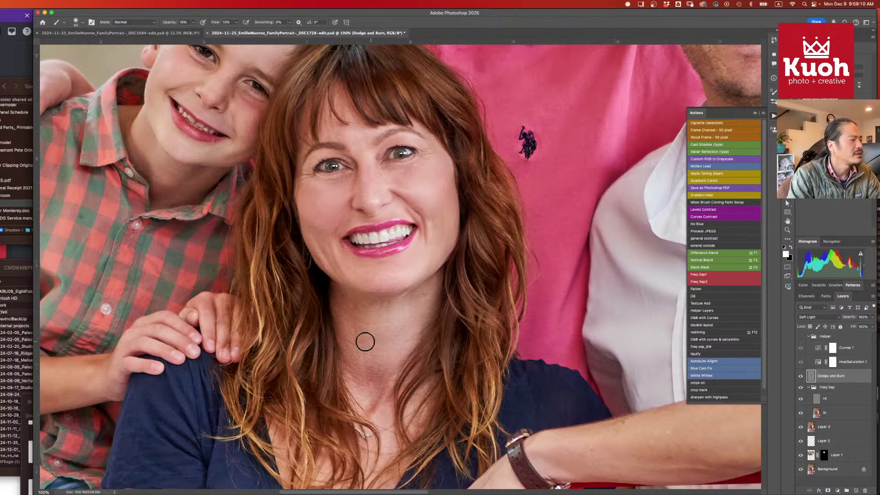
mouse_move(350, 311)
mouse_down()
mouse_move(389, 337)
mouse_move(404, 369)
mouse_move(412, 351)
mouse_move(403, 336)
mouse_move(397, 329)
mouse_move(382, 351)
mouse_move(392, 353)
mouse_move(401, 338)
mouse_move(378, 349)
mouse_move(377, 329)
mouse_move(388, 323)
mouse_move(384, 343)
mouse_move(424, 304)
mouse_move(413, 342)
mouse_move(355, 390)
mouse_up()
key(x)
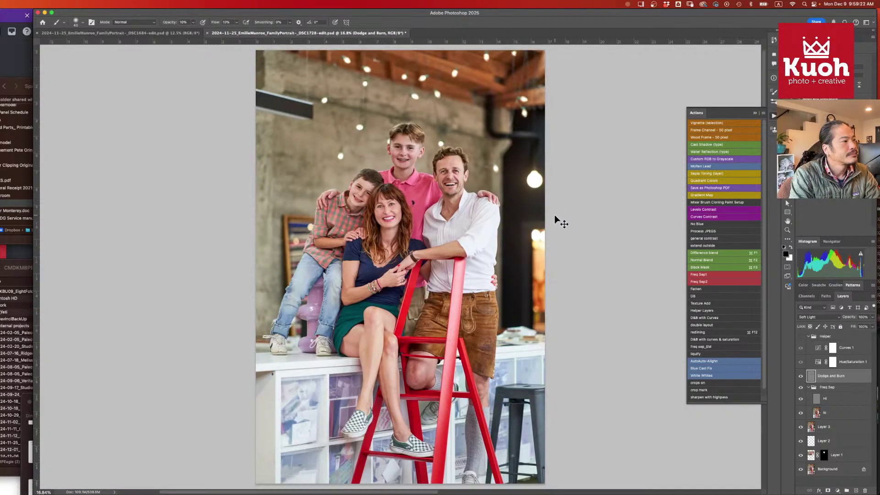
click(801, 376)
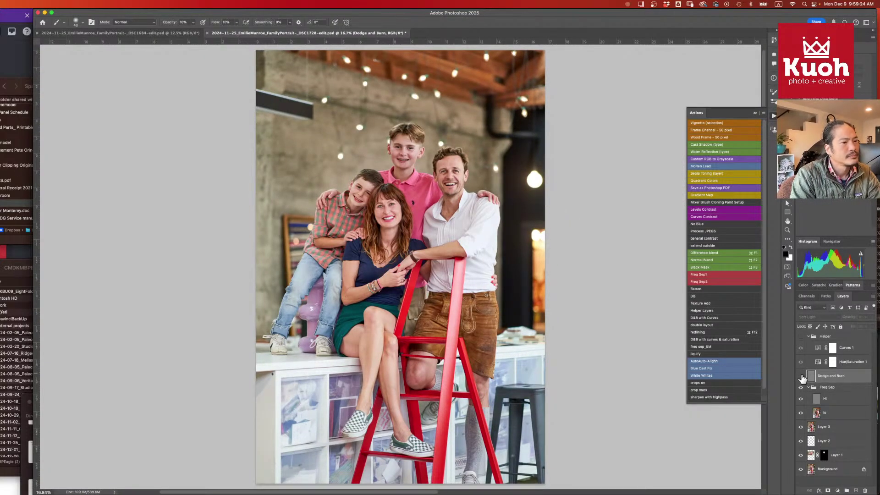
click(800, 377)
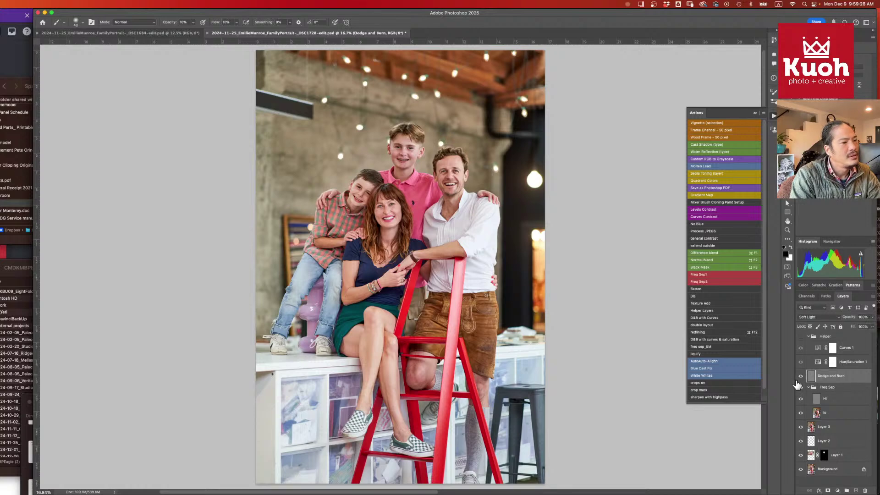
click(801, 376)
click(802, 377)
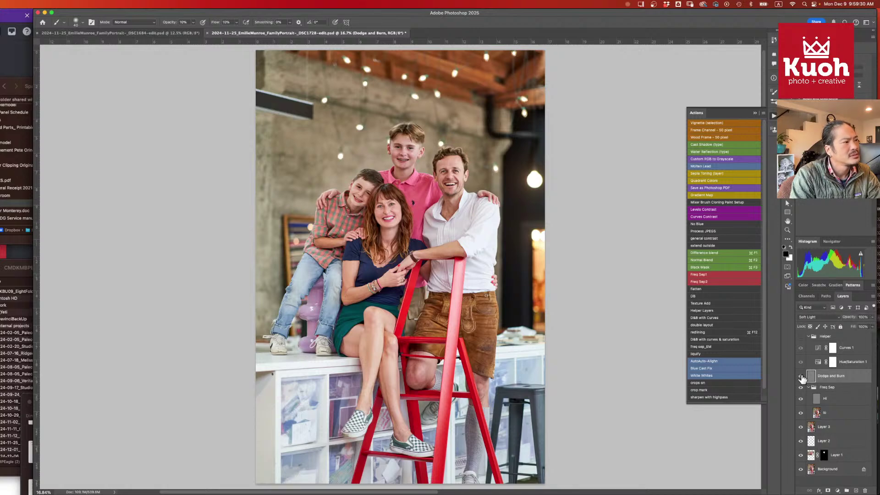
key(super+equal)
key(super+equal)
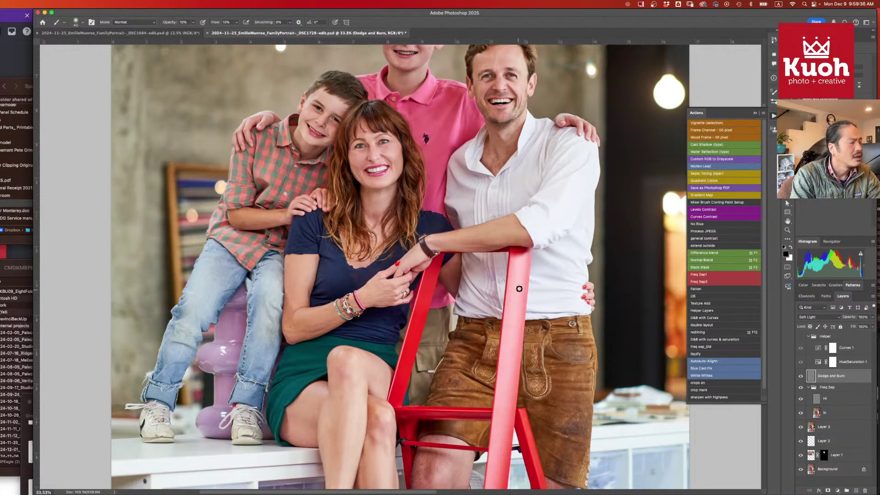
key(super+equal)
key(super+equal)
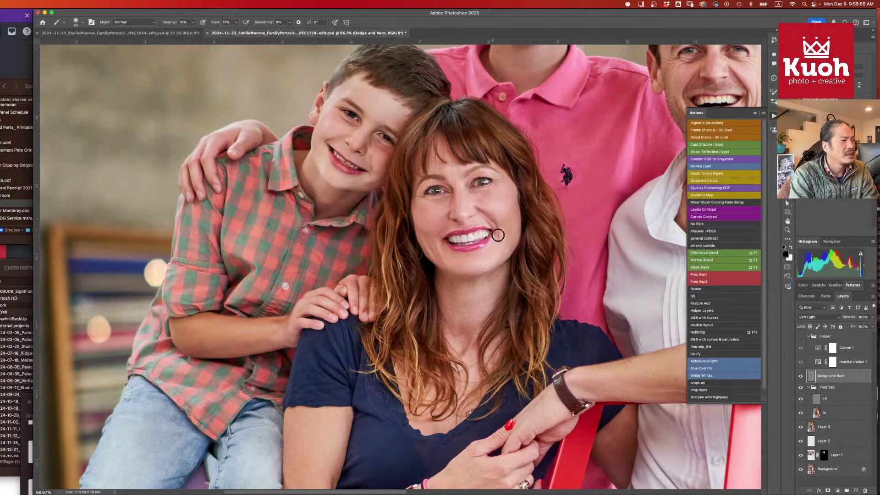
- Magnify the woman's face to 200%, paint white with a ~9 px brush, then zoom out
scroll(502, 278, up, 5)
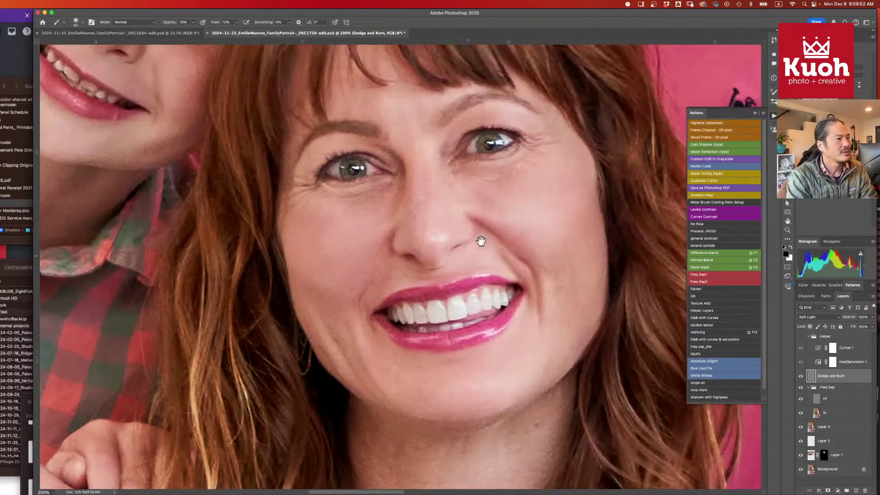
mouse_move(478, 242)
mouse_down()
mouse_move(490, 288)
mouse_move(443, 331)
mouse_up()
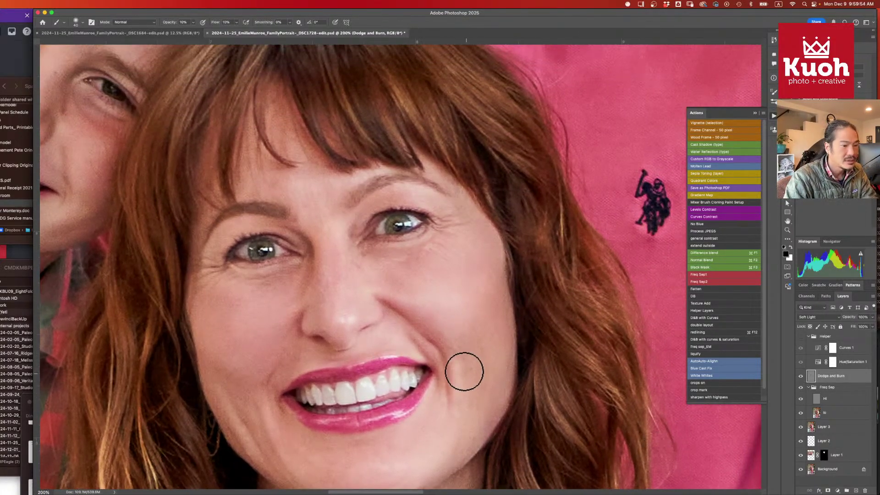
key(x)
key(bracketleft)
key(bracketleft)
key(bracketleft)
key(bracketleft)
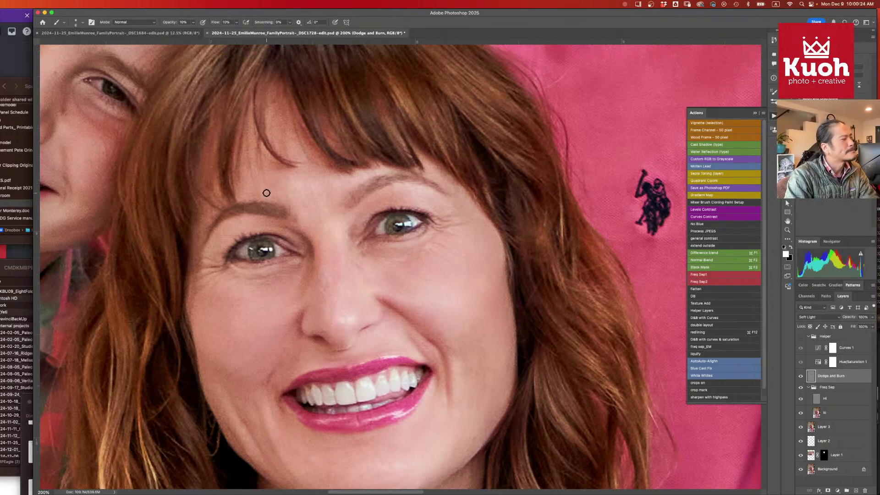
scroll(359, 256, down, 5)
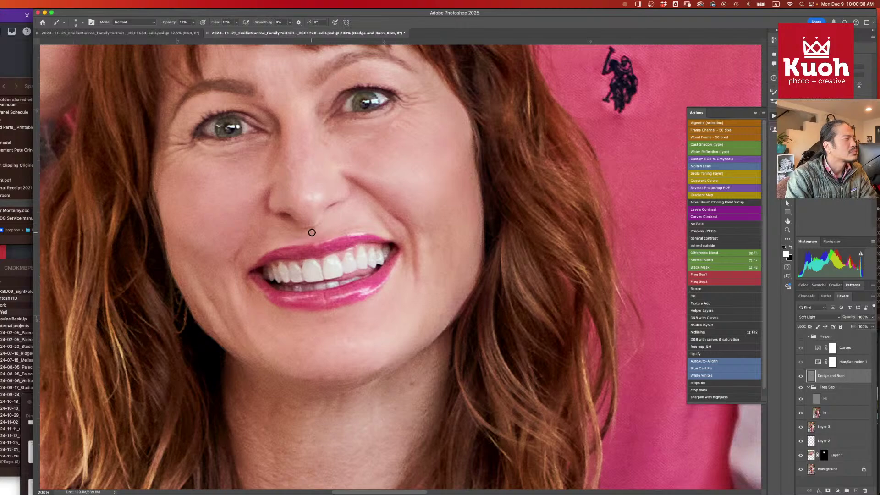
key(super+minus)
key(super+minus)
key(super+minus)
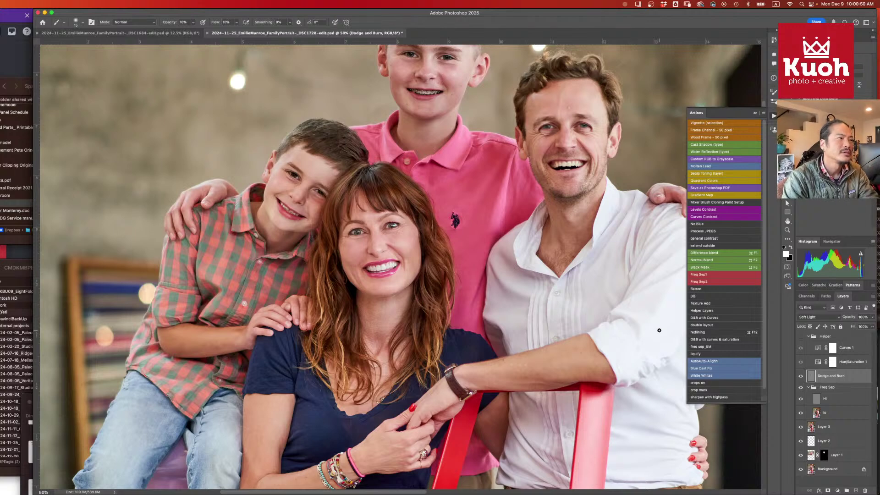
- Zoom in and repeatedly toggle the Dodge and Burn layer to judge its effect
key(super+equal)
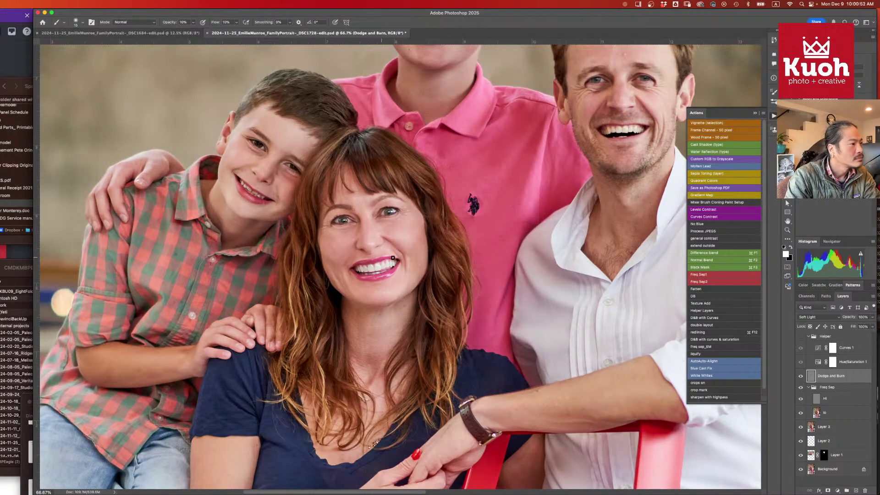
click(800, 377)
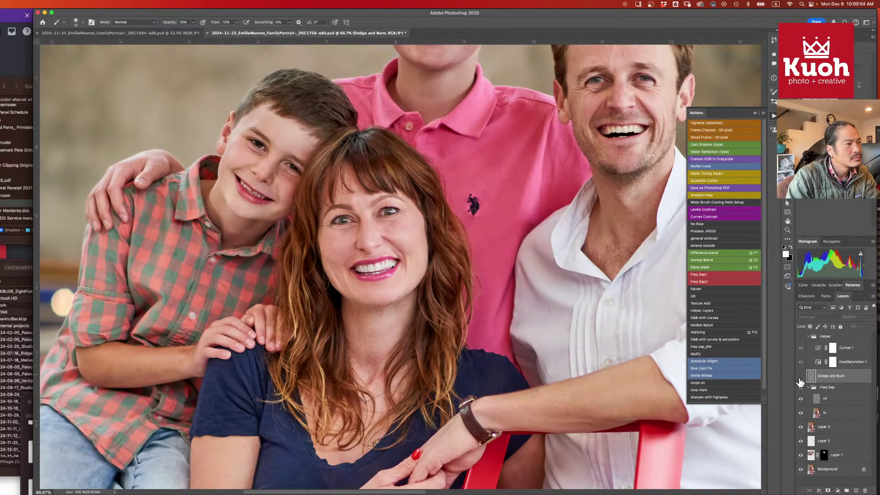
click(800, 376)
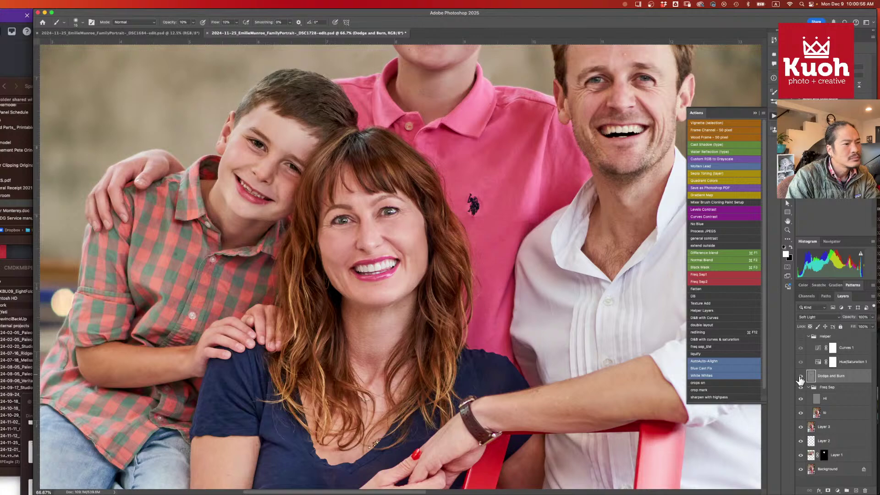
click(800, 376)
click(800, 377)
click(800, 379)
click(800, 379)
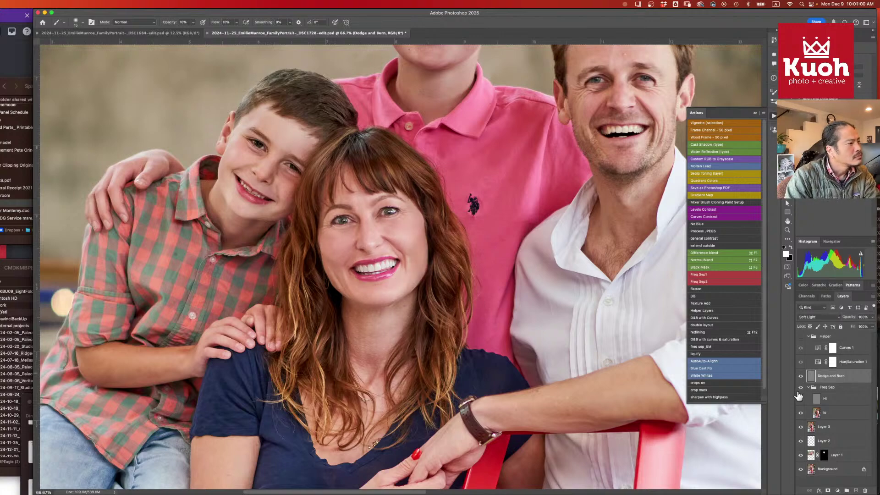
key(super+minus)
key(super+minus)
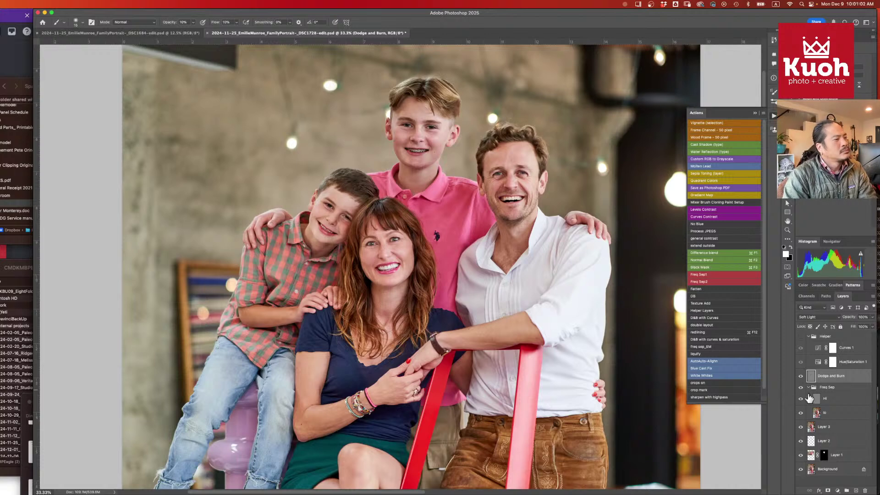
- Lower the Dodge and Burn layer to 59% opacity, compare again, and select the Helper group
drag(849, 320, 834, 327)
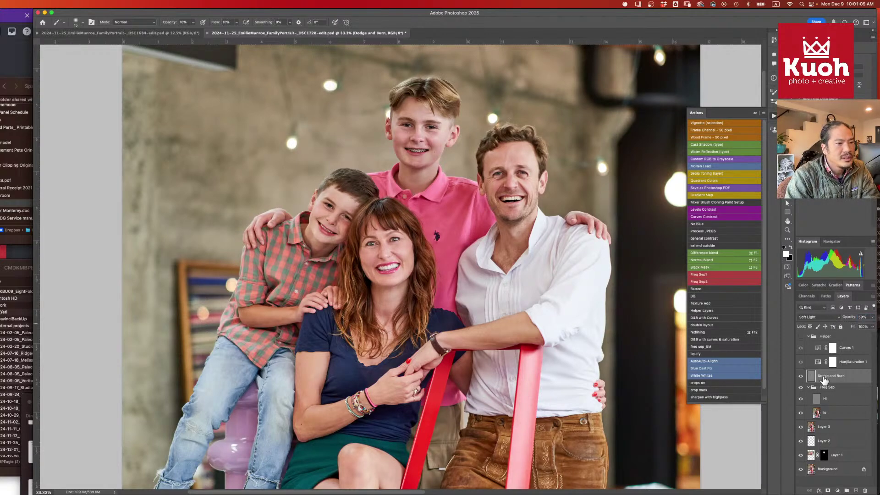
click(801, 375)
click(800, 376)
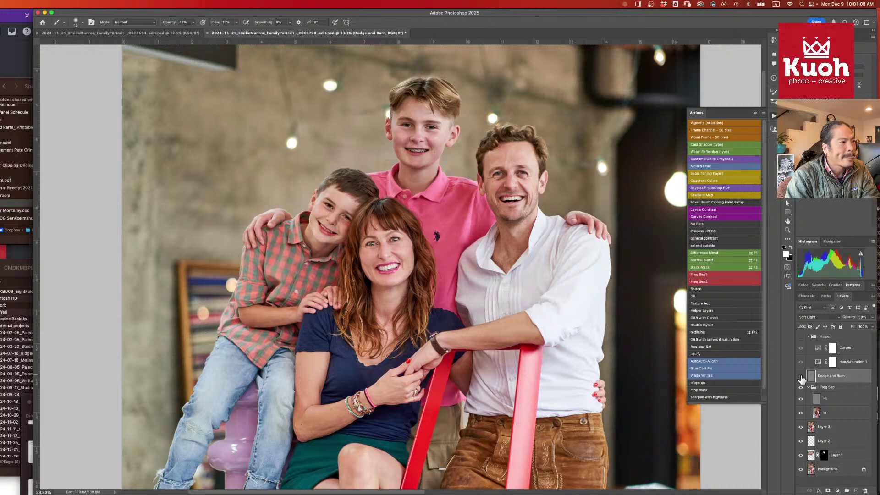
click(801, 376)
click(801, 377)
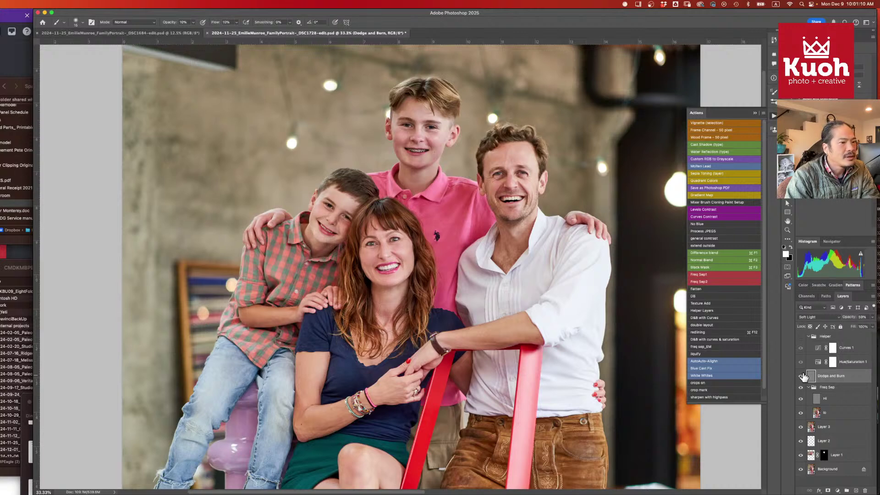
click(802, 377)
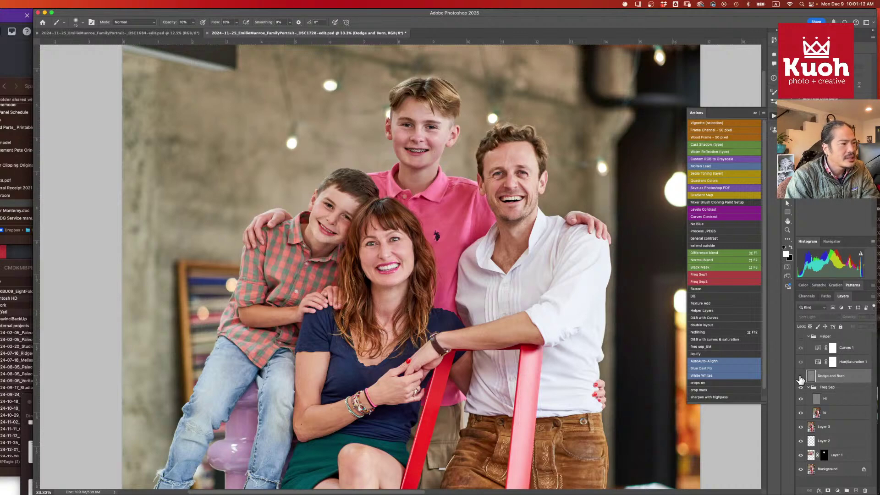
click(800, 376)
drag(442, 382, 443, 274)
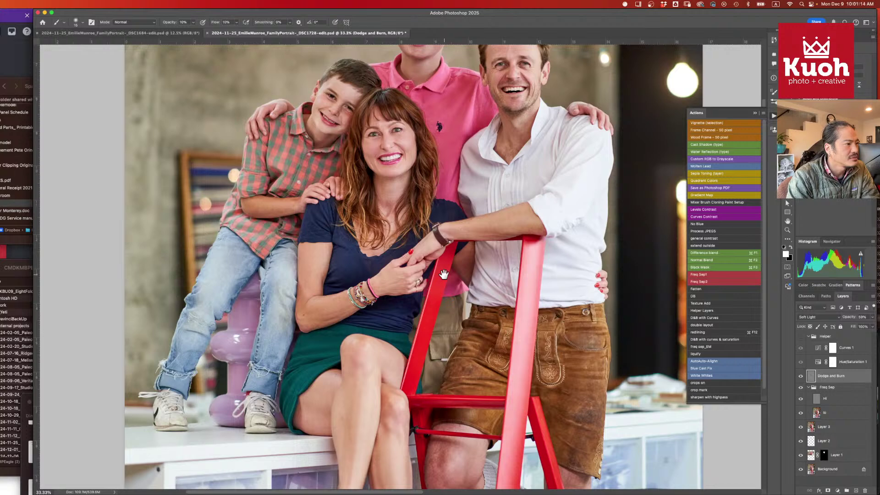
scroll(466, 307, down, 1)
scroll(536, 326, down, 3)
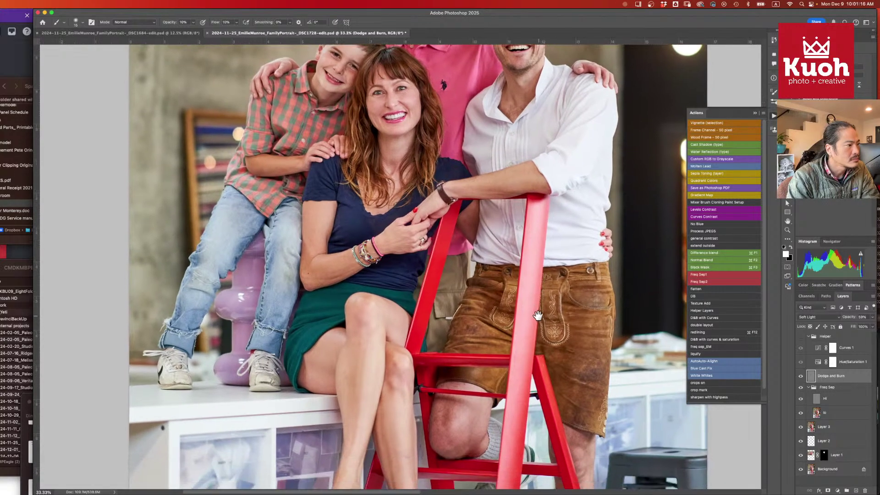
click(835, 338)
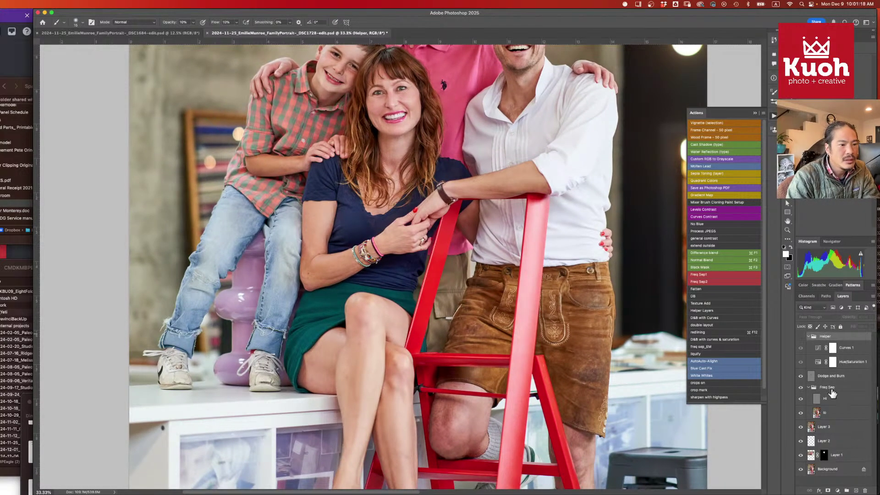
- Add Layer 4 atop the stack and remove the marks on the woman's hand and wrist
click(856, 490)
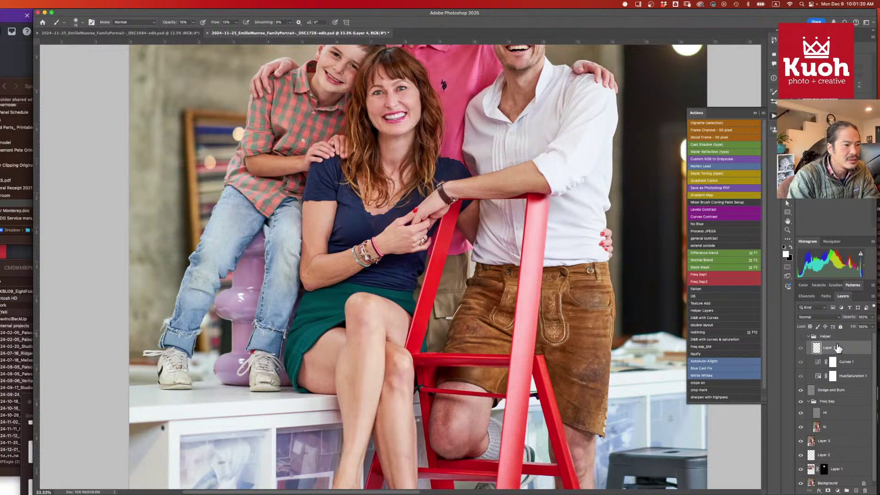
drag(838, 348, 835, 332)
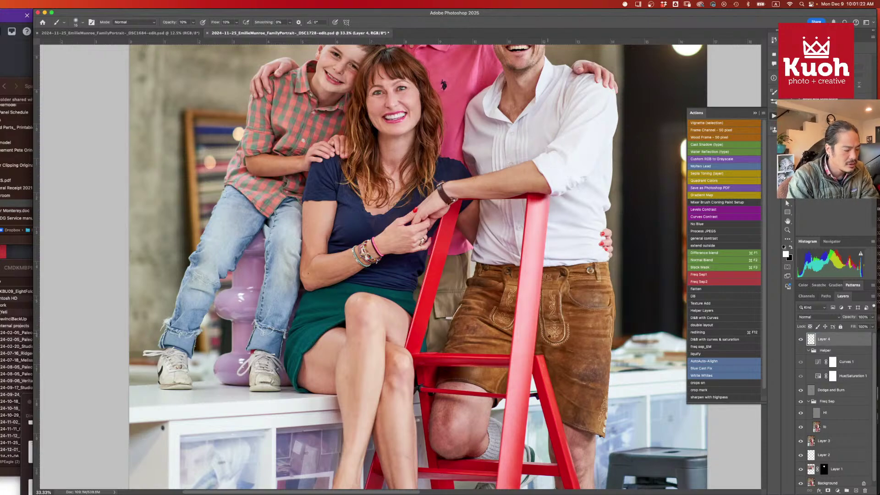
key(j)
key(super+equal)
key(super+equal)
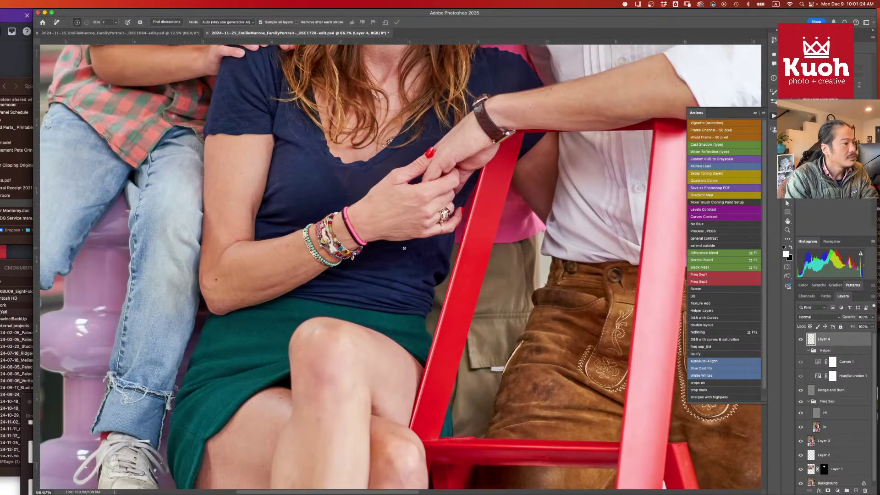
key(super+equal)
key(super+equal)
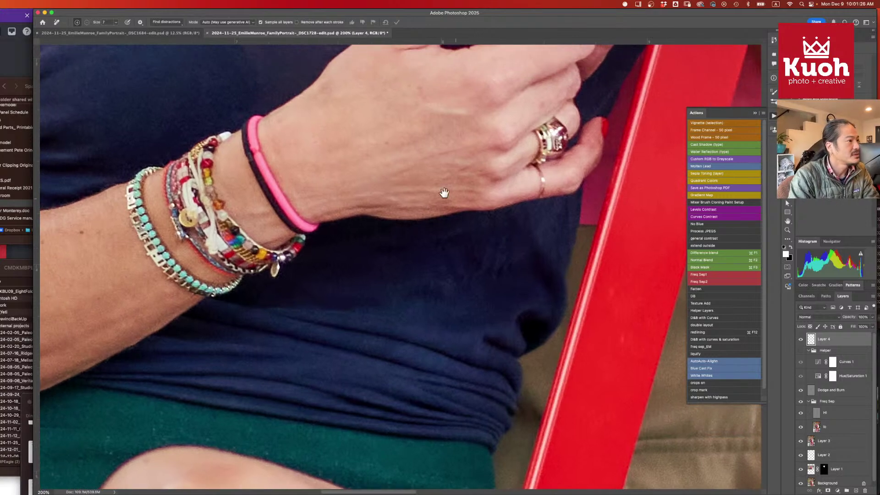
drag(415, 164, 395, 174)
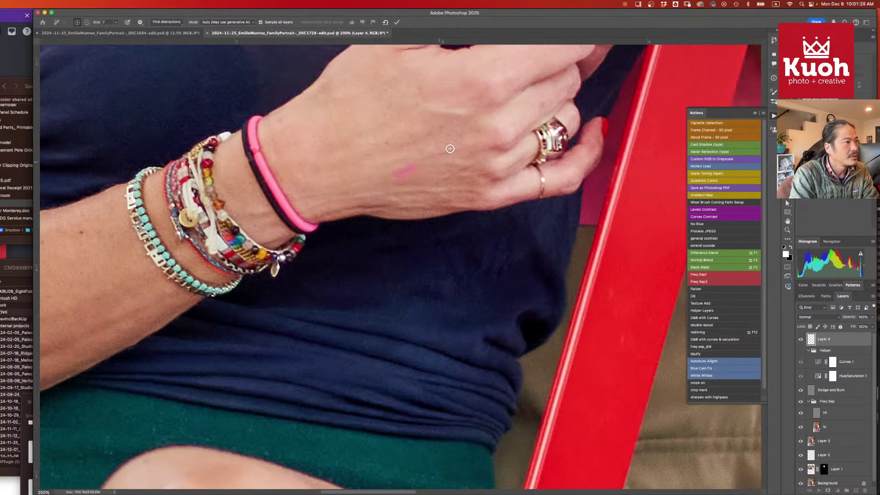
drag(450, 149, 465, 149)
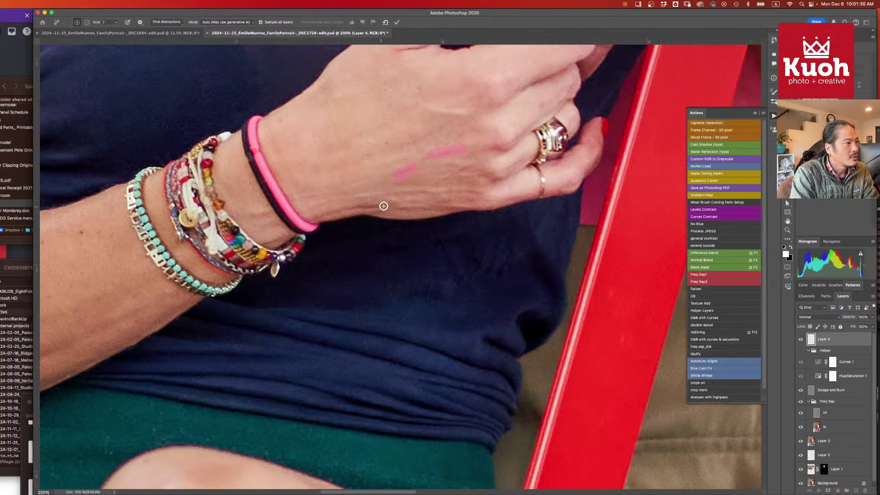
mouse_move(390, 205)
mouse_down()
mouse_move(333, 212)
mouse_move(317, 205)
mouse_move(365, 192)
mouse_move(402, 197)
mouse_up()
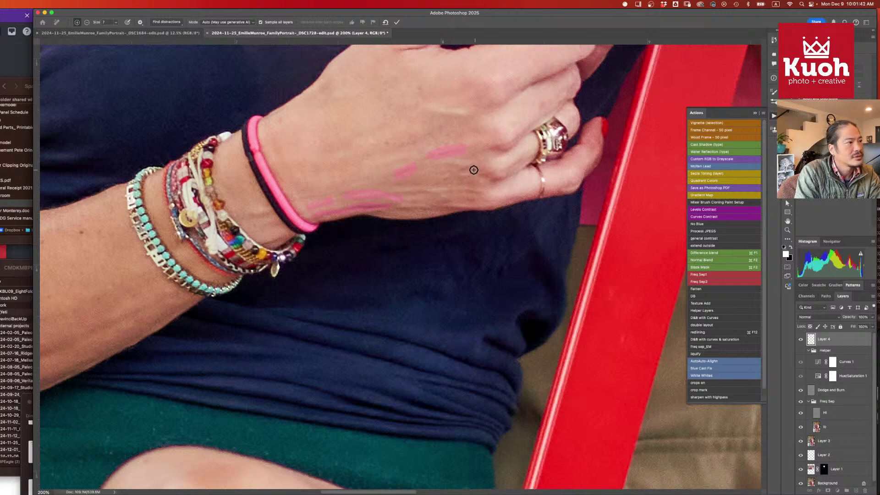
key(Return)
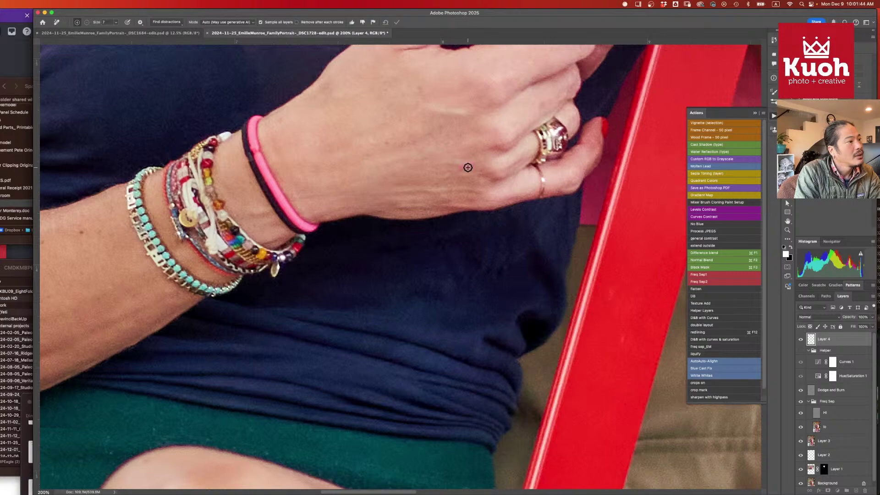
- Pan around the retouched hand, then fit the whole family photo on screen
scroll(419, 253, left, 10)
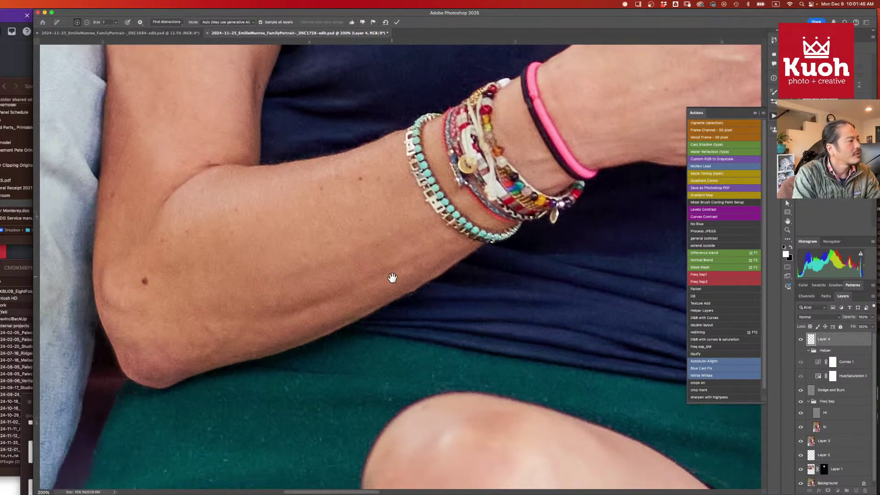
scroll(392, 278, down, 10)
scroll(392, 277, right, 6)
scroll(423, 237, up, 3)
scroll(423, 238, left, 2)
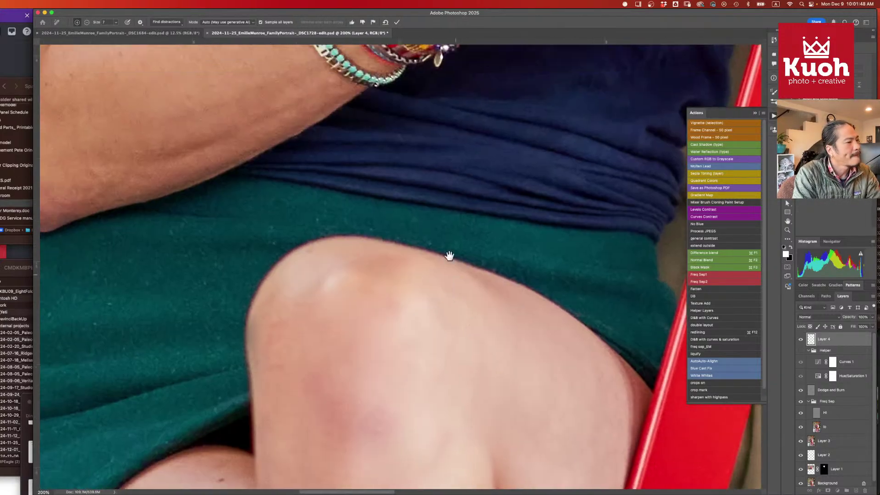
scroll(449, 255, up, 15)
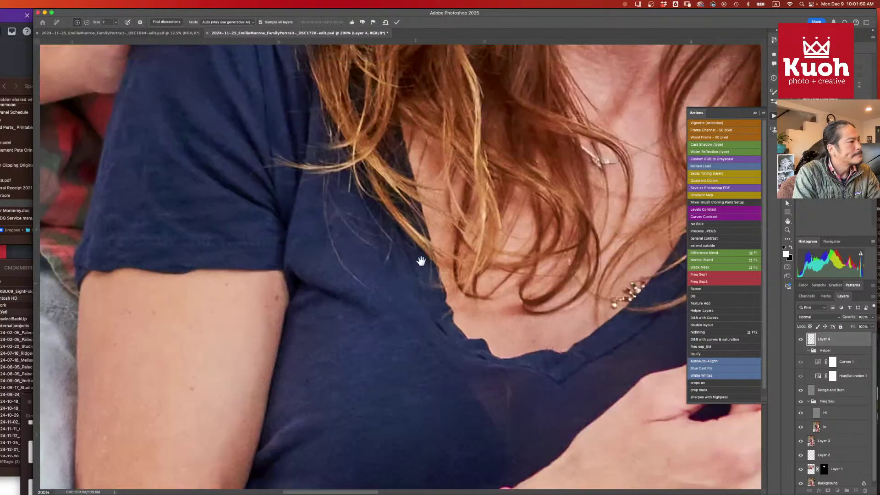
scroll(421, 261, up, 15)
scroll(421, 261, right, 3)
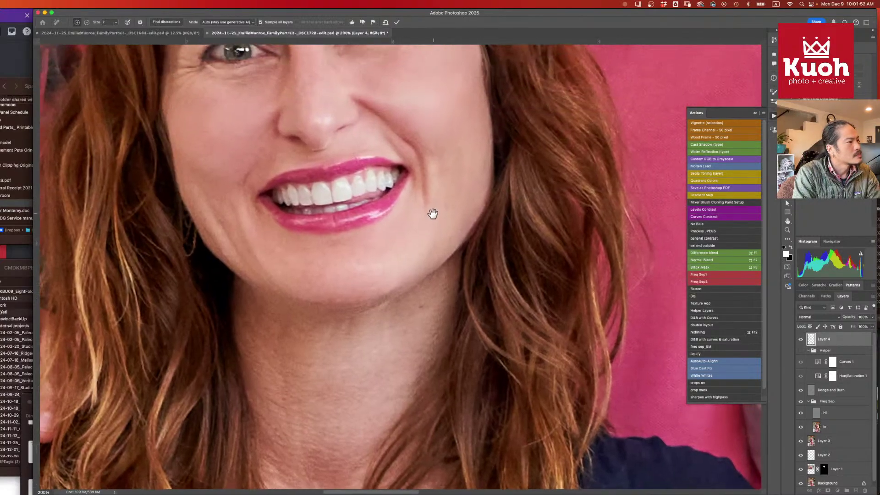
scroll(433, 214, up, 8)
scroll(433, 213, right, 2)
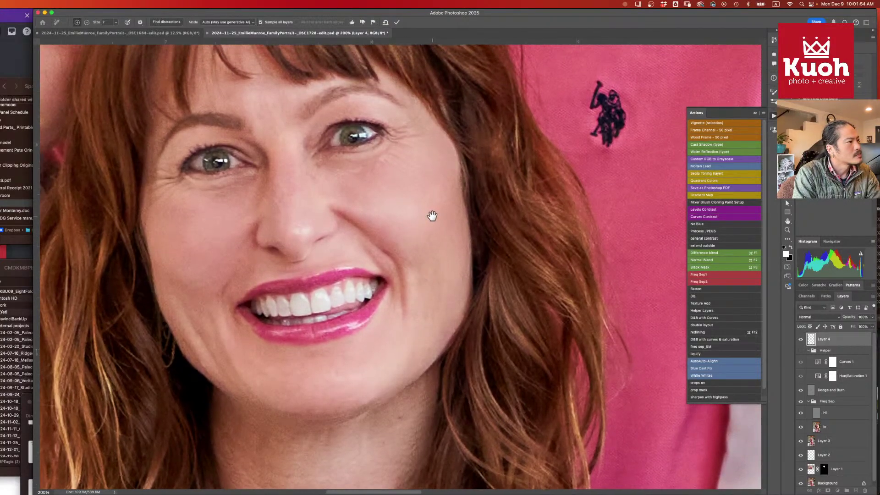
key(super+0)
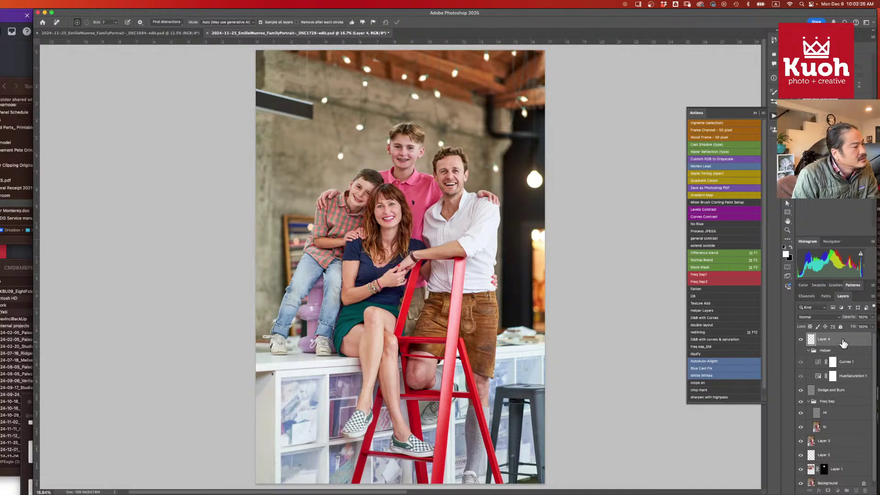
- Save the retouched portrait and close both open documents, including DSC1684
key(super+s)
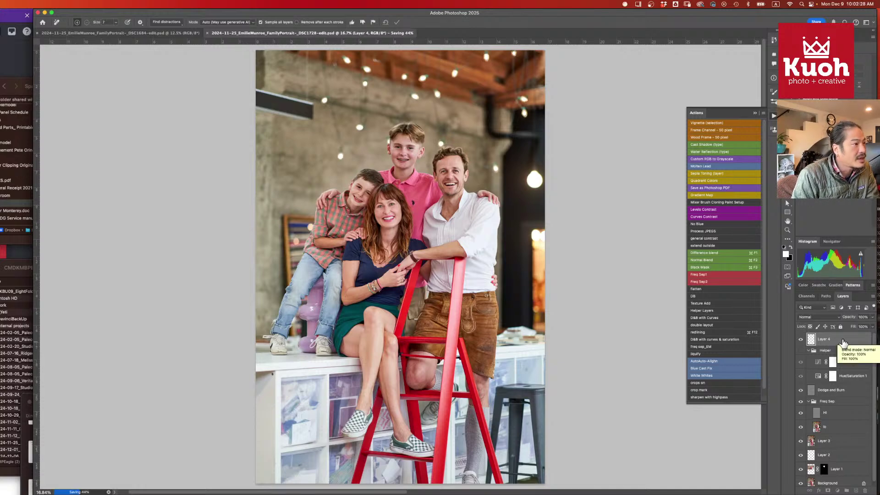
key(super+w)
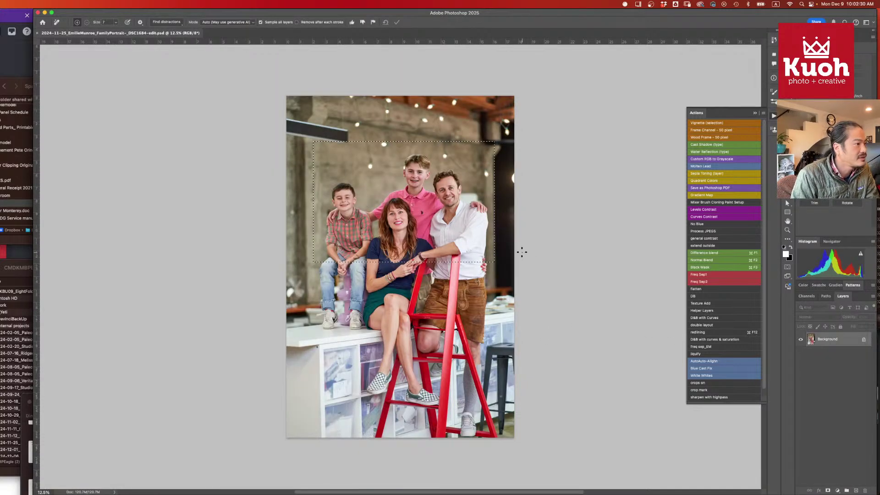
key(super+w)
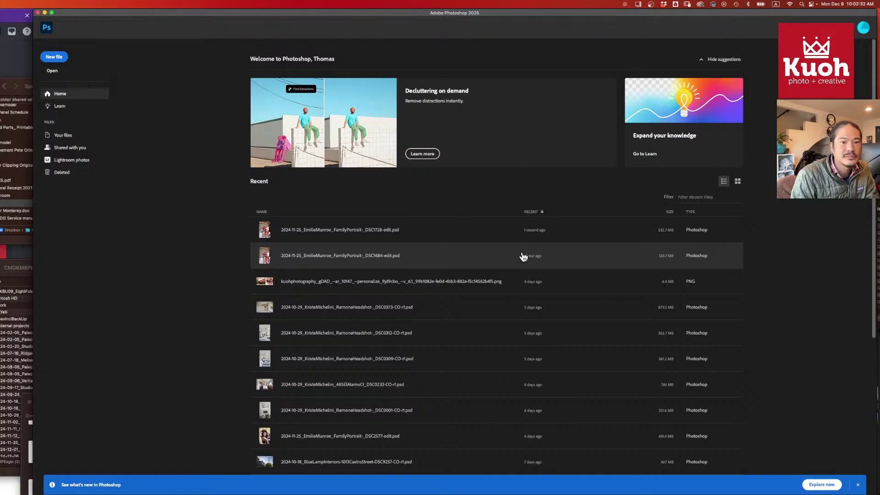
- Bring Capture One forward and enlarge its window to fill the screen
key(super+Tab)
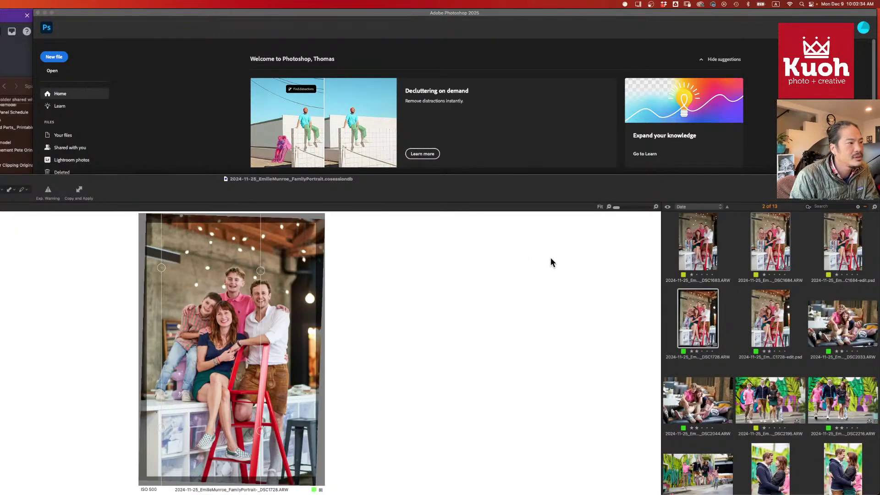
drag(544, 193, 540, 21)
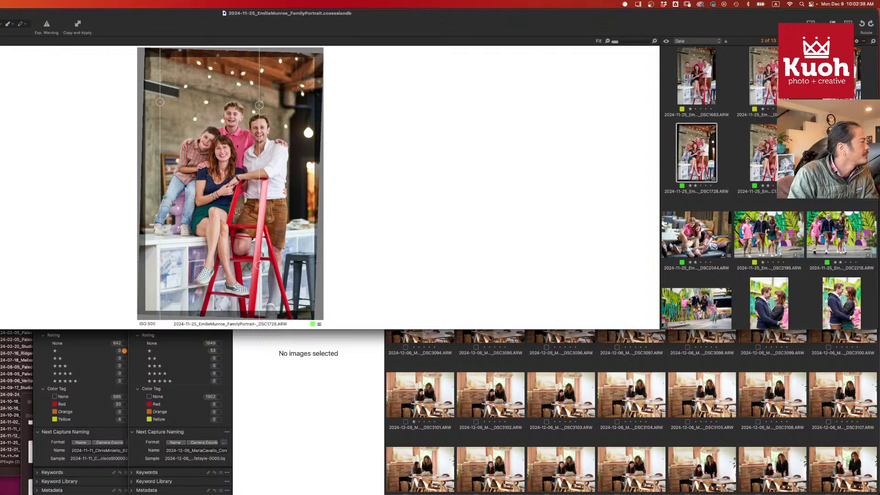
drag(463, 329, 463, 494)
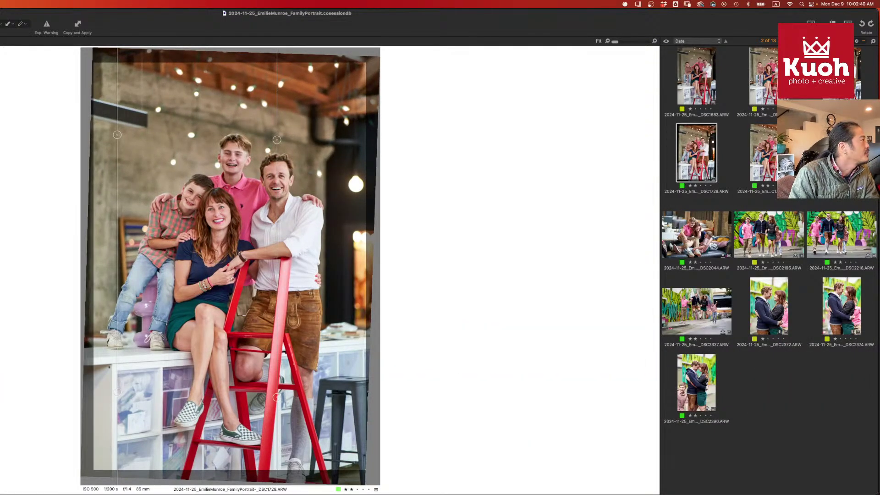
drag(541, 21, 542, 21)
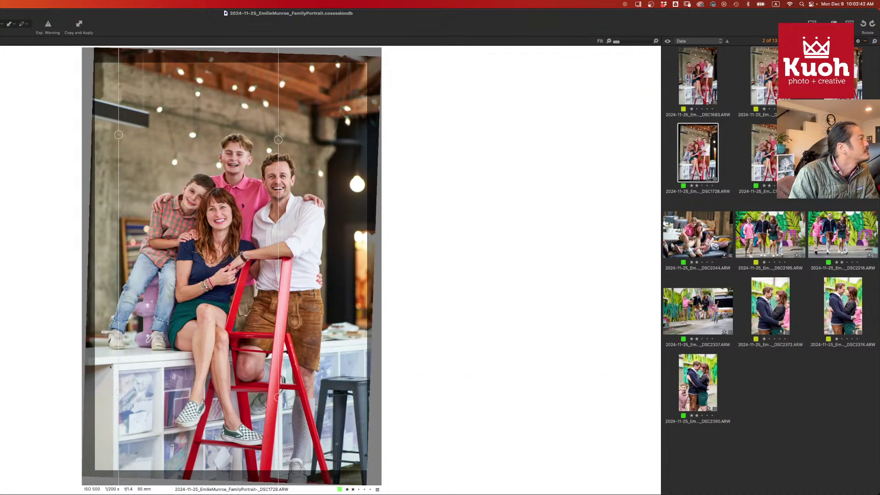
drag(0, 4, 33, 2)
- Compare the DSC1728 raw with DSC1728-edit.psd, then advance to the next image
click(699, 159)
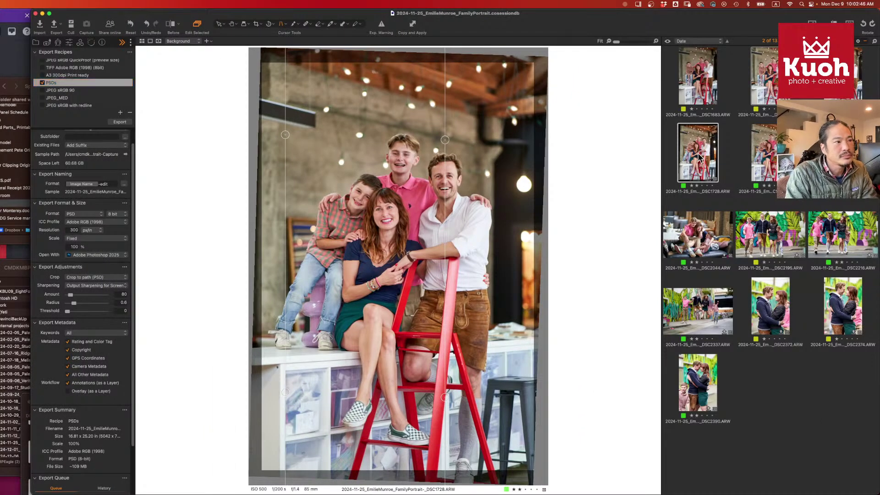
click(765, 161)
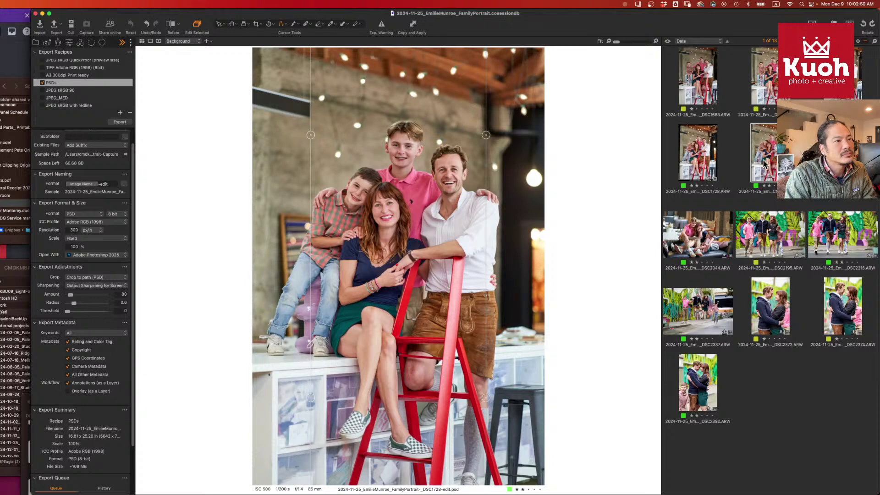
click(700, 169)
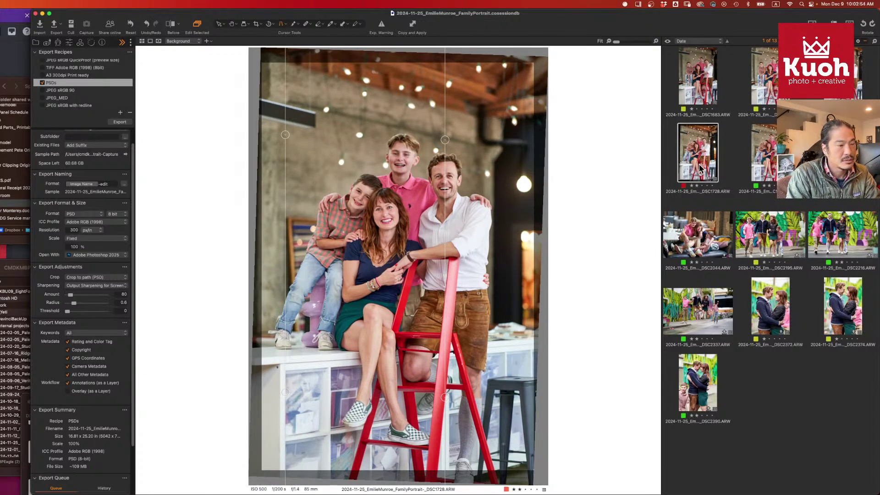
click(760, 167)
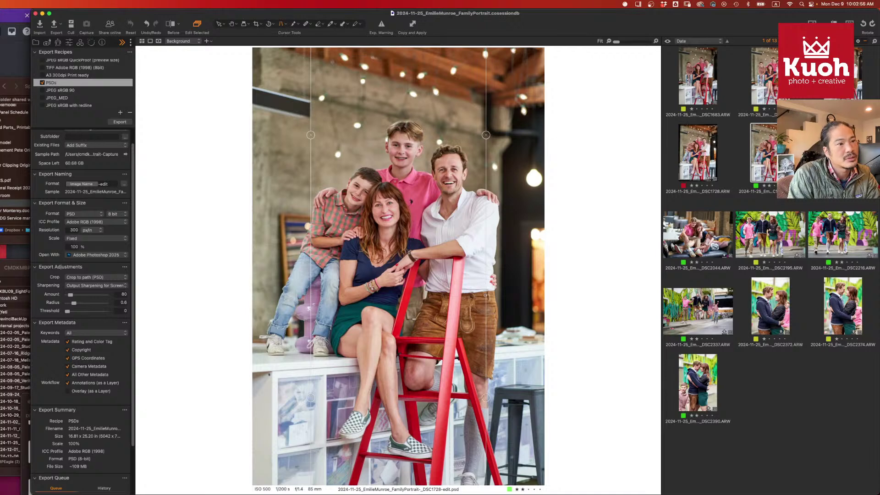
key(Right)
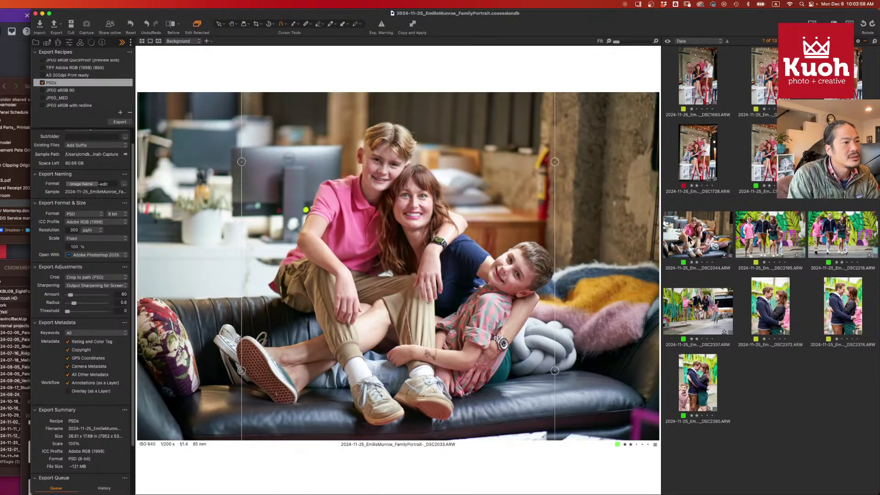
- Browse DSC2044, DSC2390, DSC2372, DSC2374, DSC2195, DSC2216, settle on DSC2337, and show the Library panel
click(699, 236)
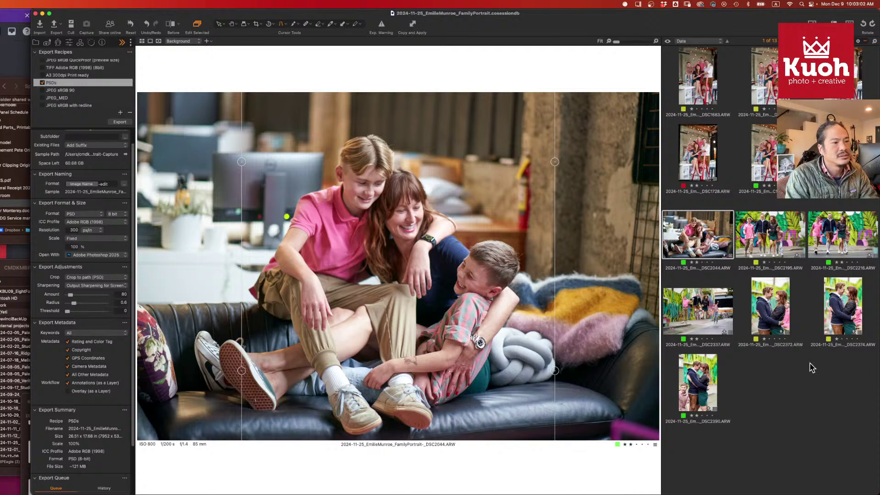
click(700, 389)
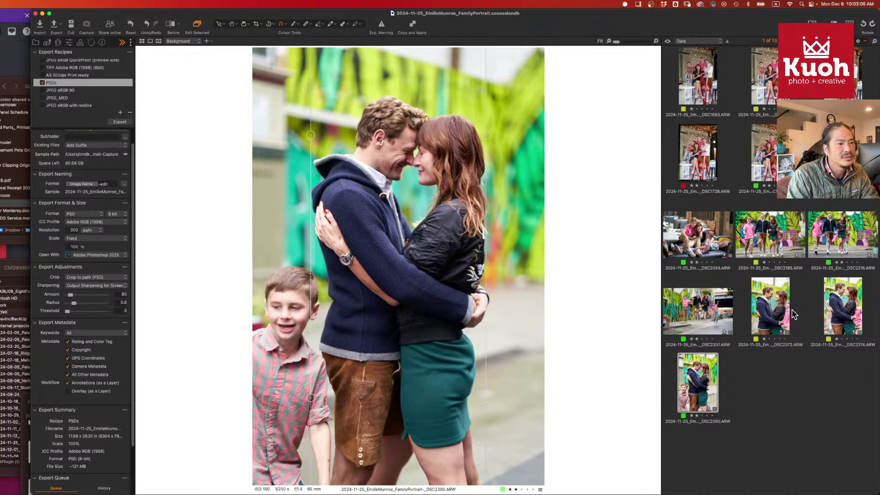
click(780, 317)
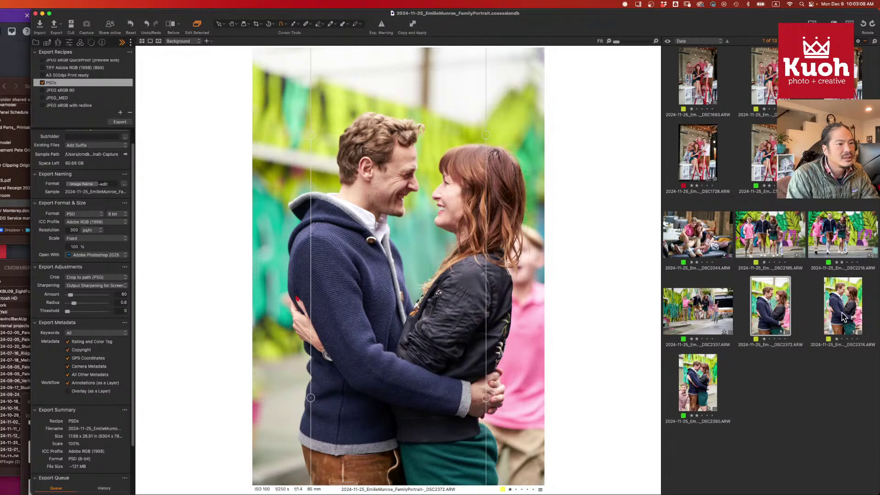
click(844, 317)
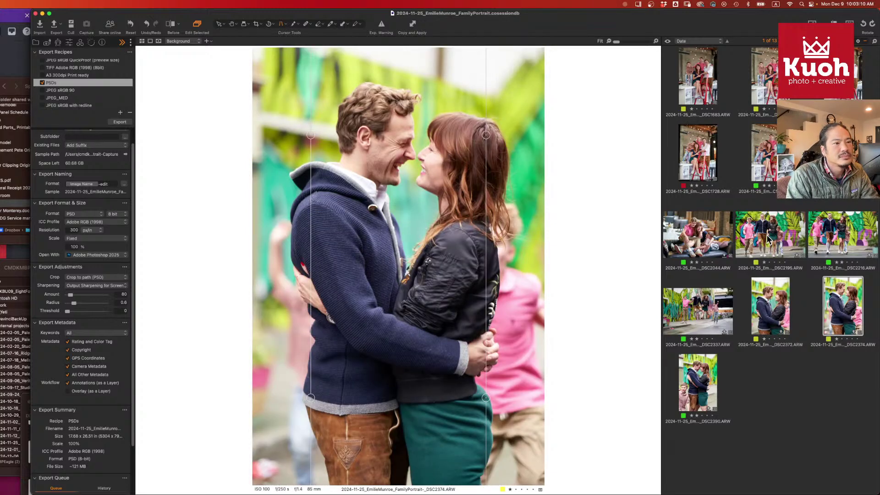
click(703, 386)
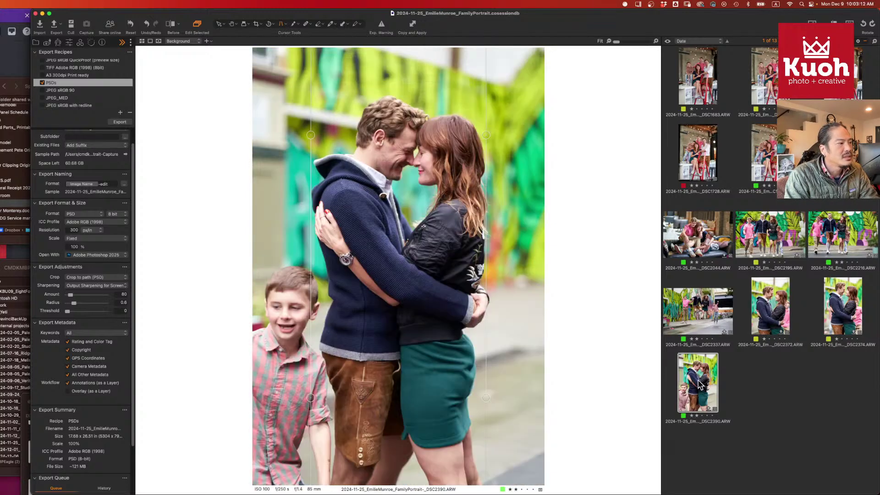
click(787, 239)
click(842, 236)
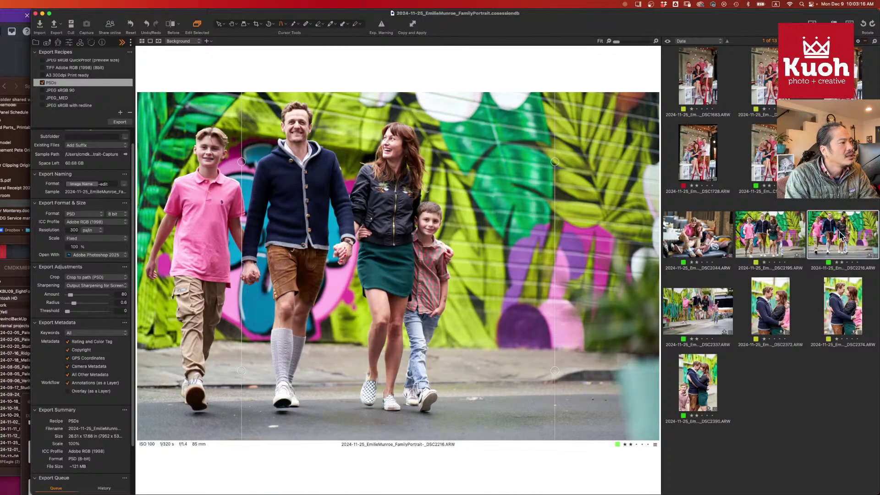
click(761, 238)
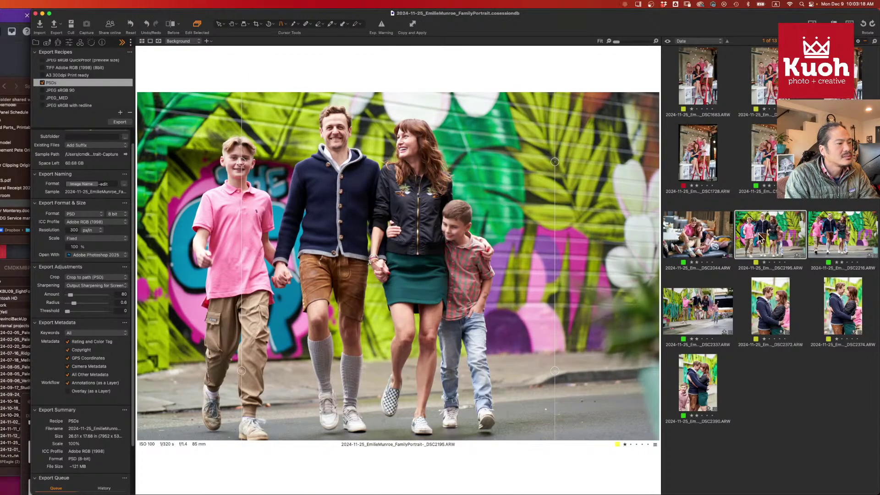
click(704, 305)
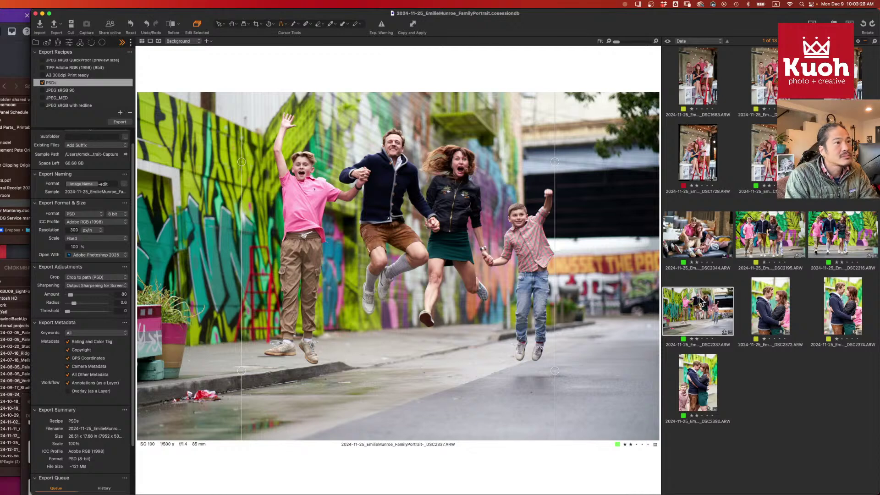
click(36, 42)
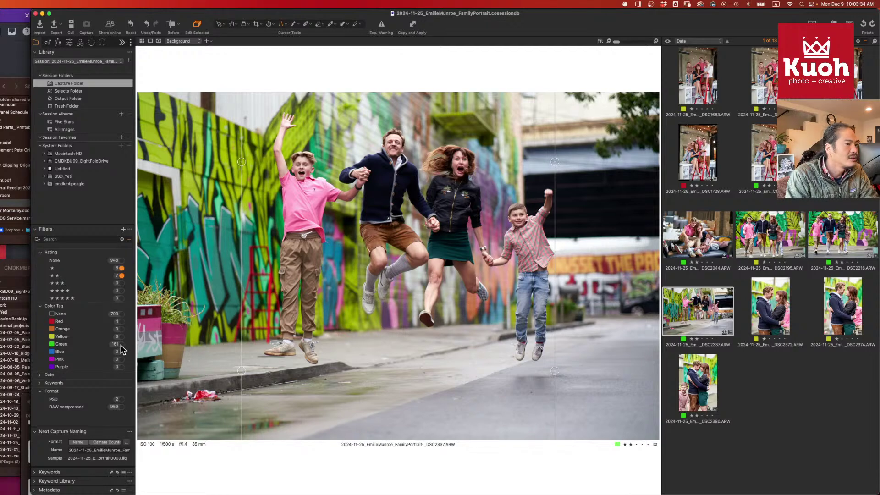
- Clear the star rating filters and step through the jumping shots to DSC2342
click(122, 268)
click(121, 275)
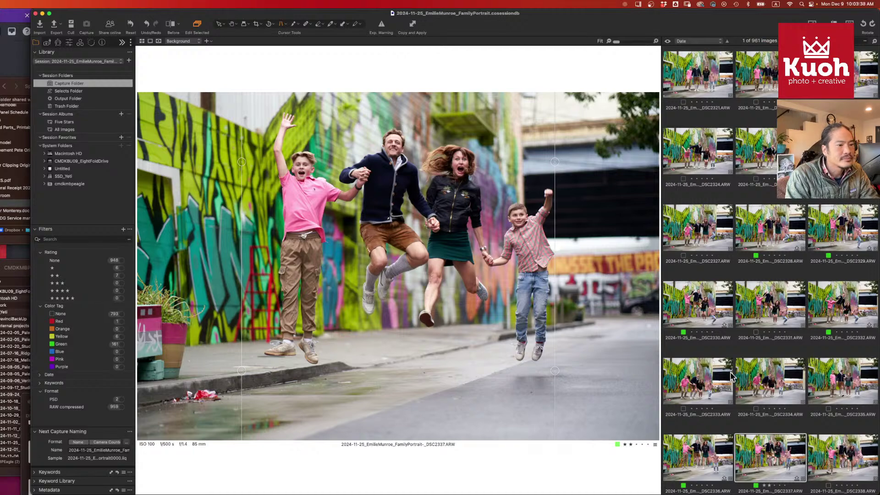
key(Right)
key(Right)
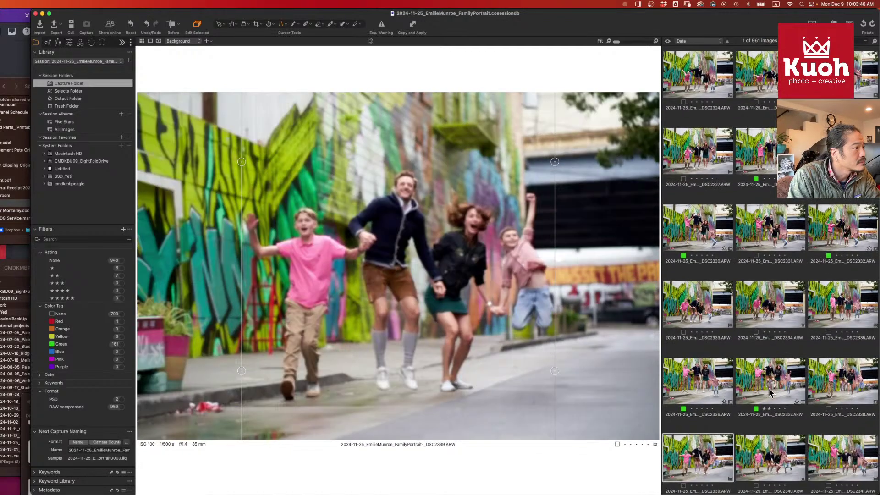
key(Right)
key(Right)
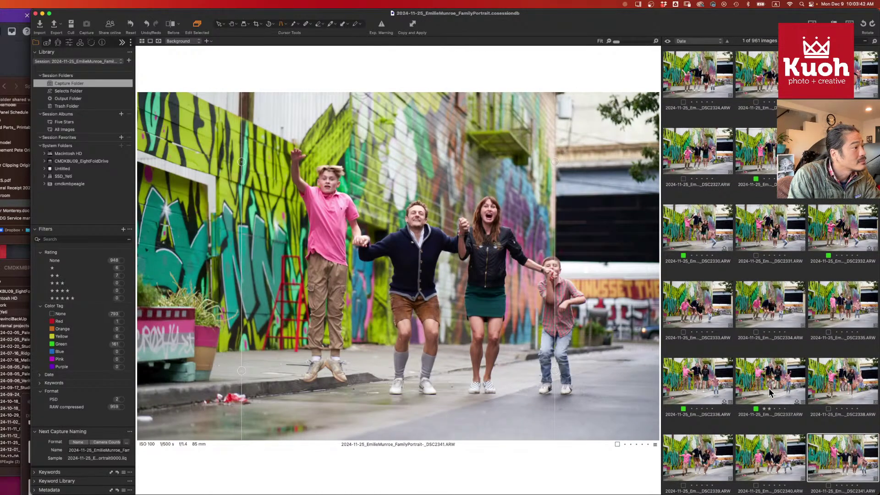
key(Right)
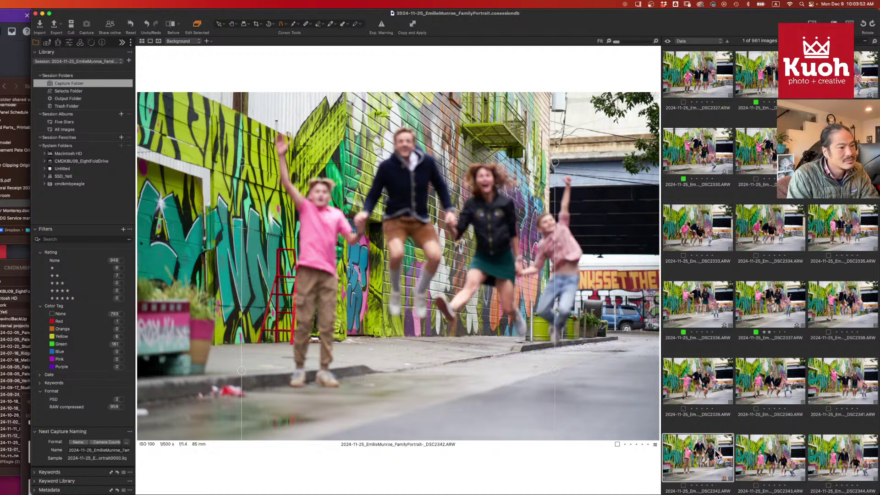
- Reselect DSC2337, create its -edit.psd in Photoshop, and return to Capture One
click(777, 311)
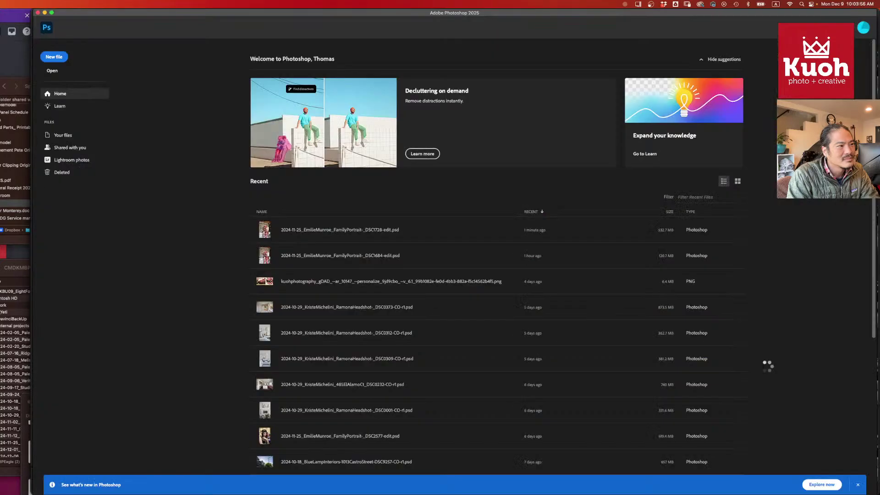
key(super+Tab)
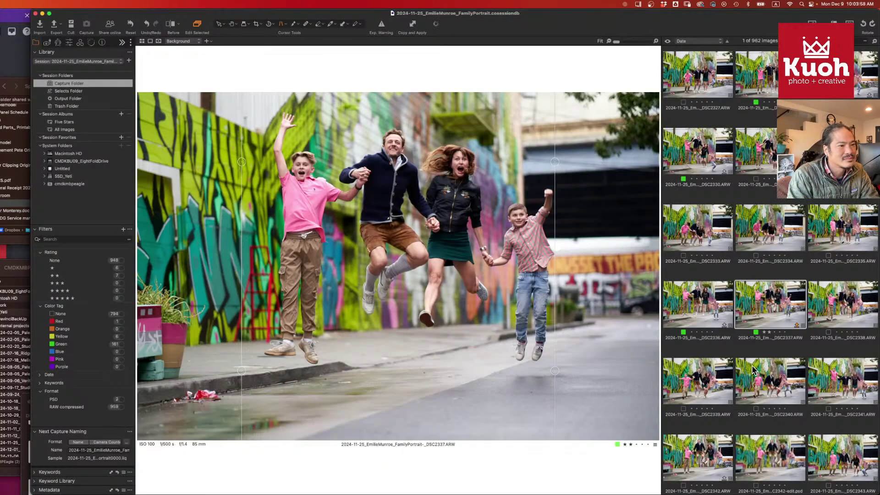
scroll(752, 365, down, 2)
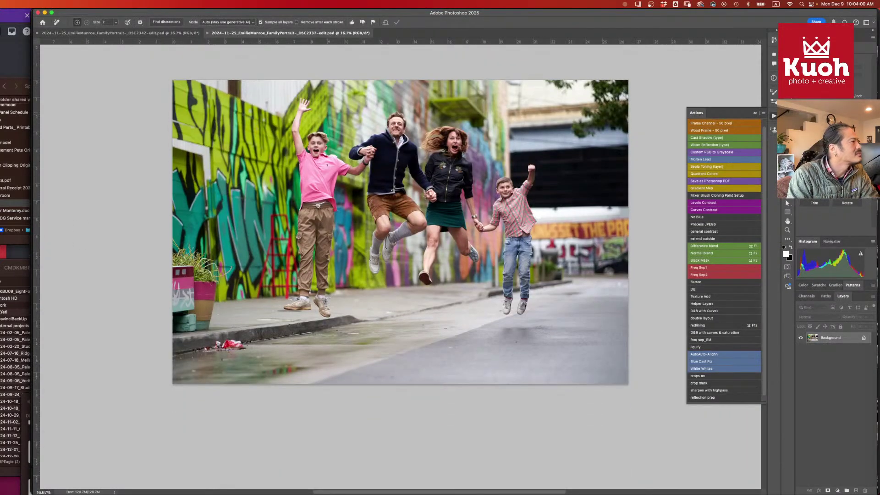
key(super+Tab)
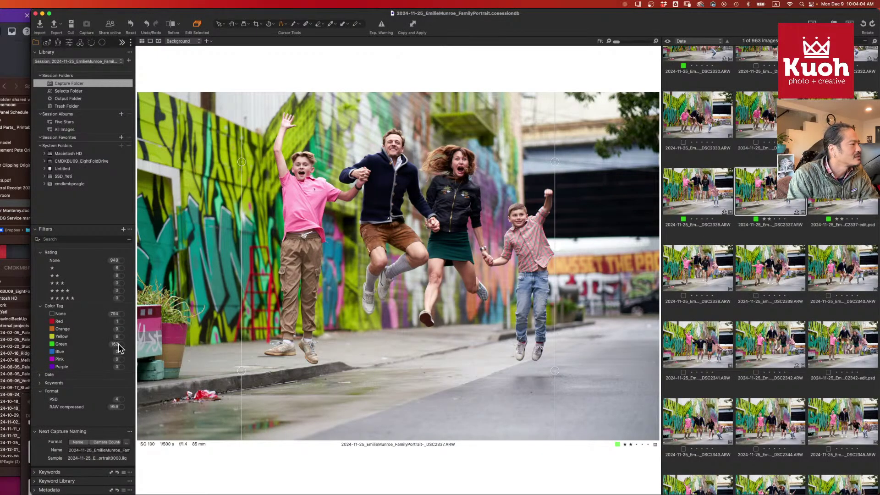
- Filter the browser to 1- and 2-star images and pick the DSC2390 couple portrait
click(122, 275)
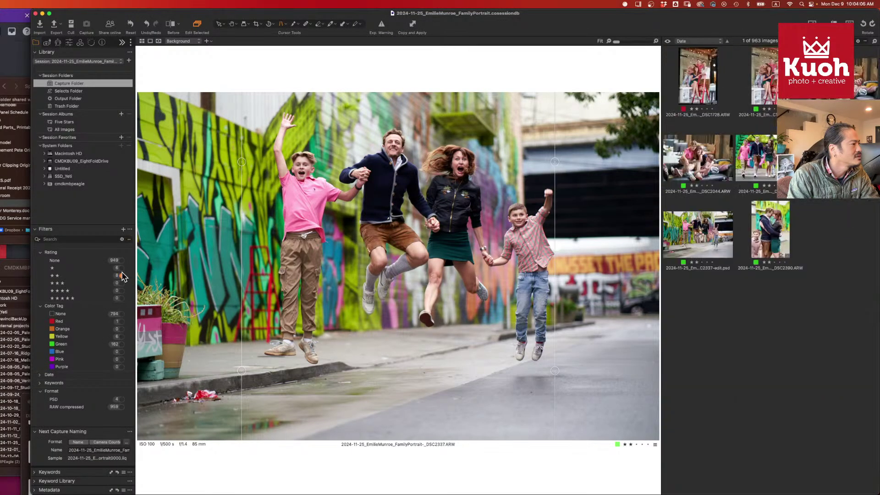
click(122, 268)
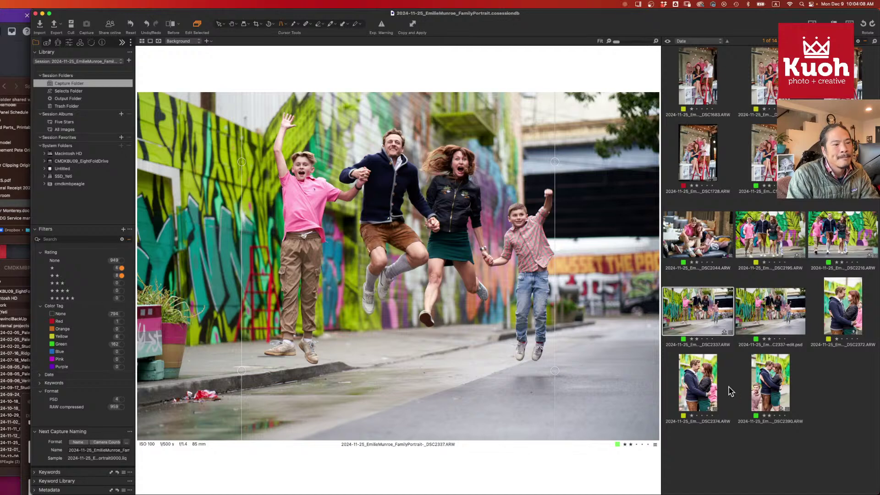
click(774, 390)
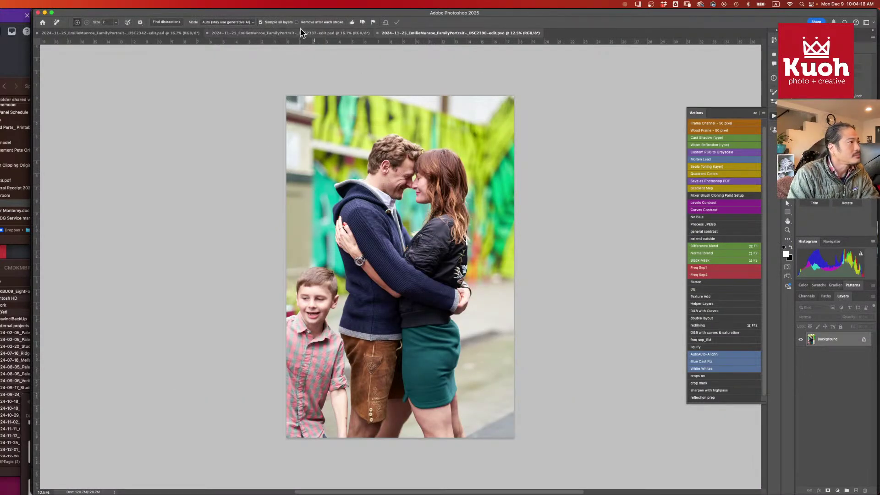
- Marquee the pink-shirt boy in DSC2342 and paste him into the DSC2390 portrait
click(112, 33)
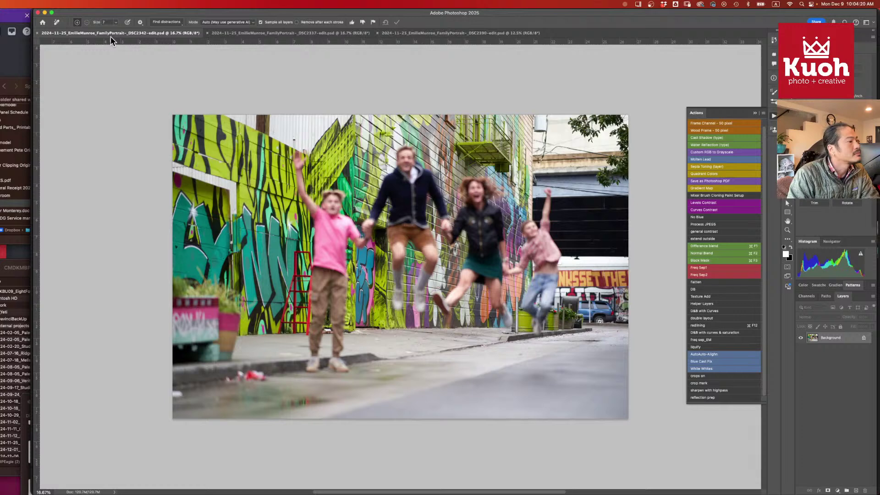
key(m)
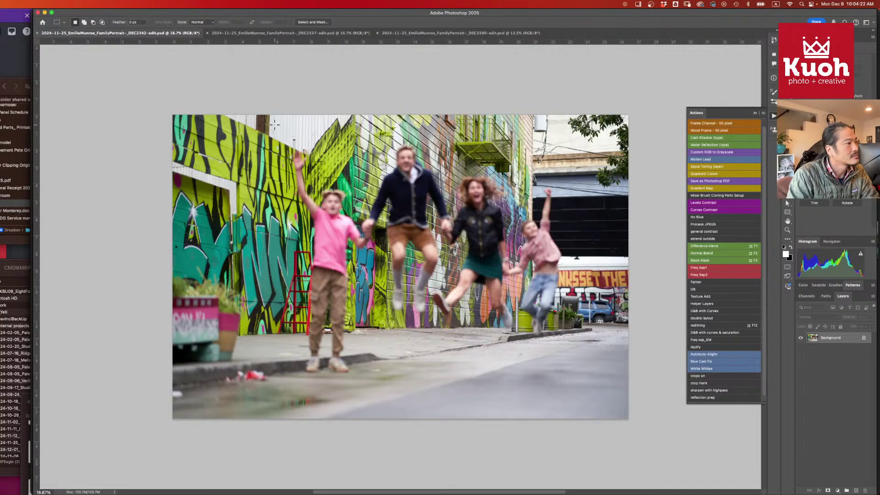
drag(275, 125, 384, 398)
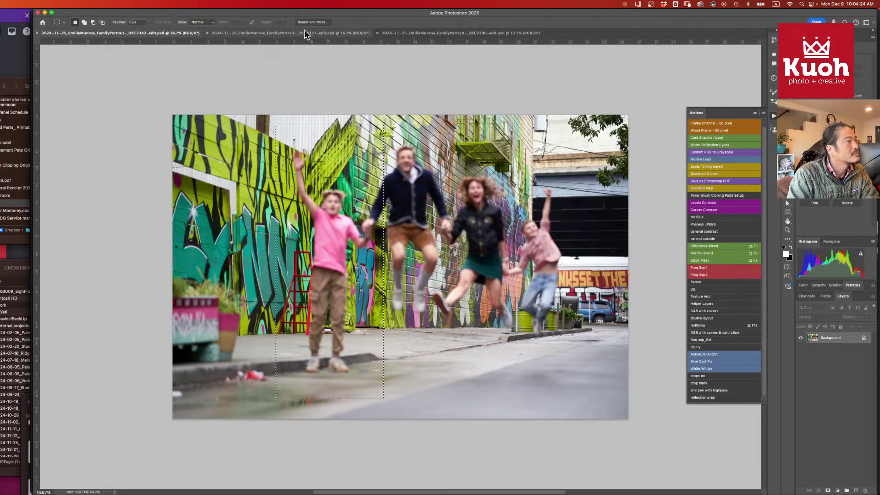
click(446, 35)
key(super+v)
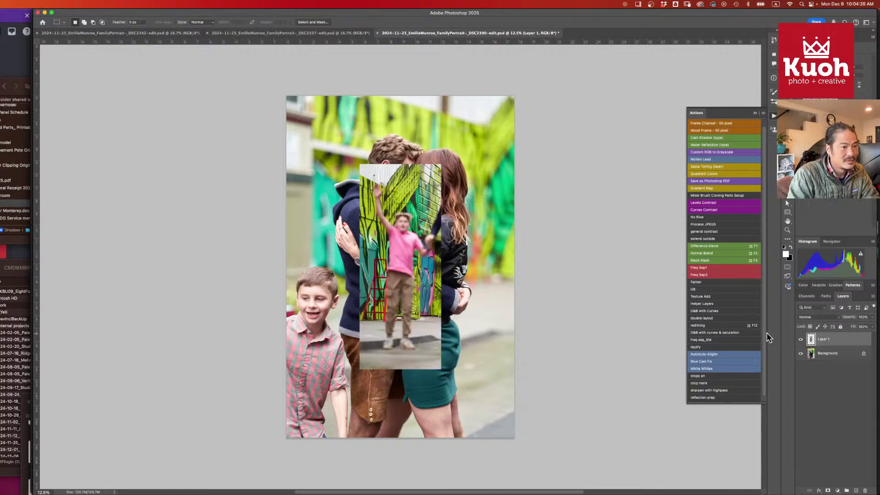
- Scale the pasted boy to about 187%, move him right, then hide Layer 1
key(super+t)
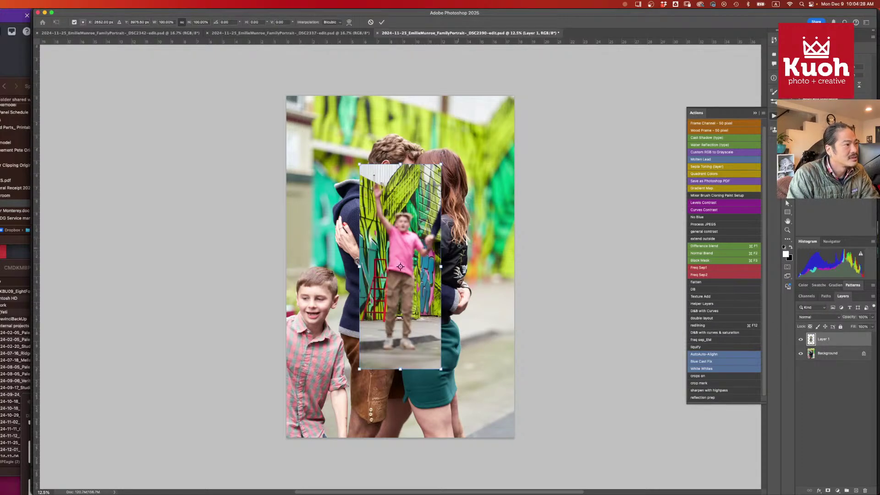
drag(445, 168, 557, 71)
drag(413, 172, 480, 216)
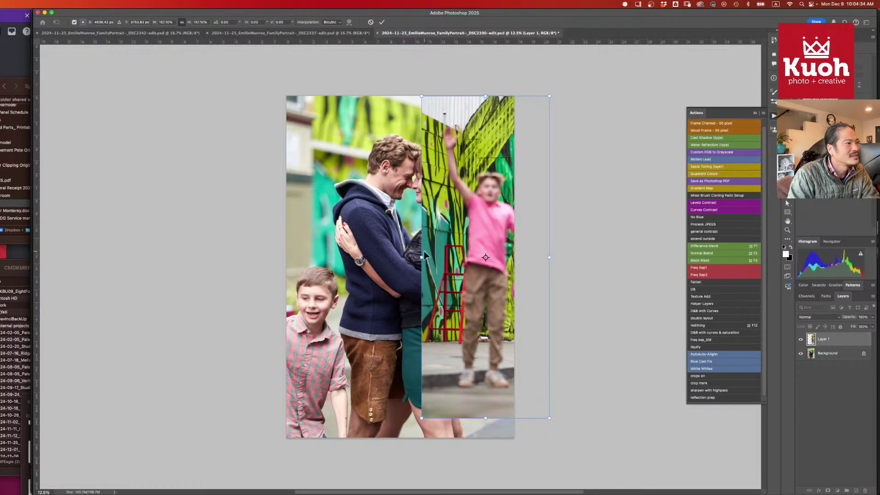
drag(421, 257, 454, 257)
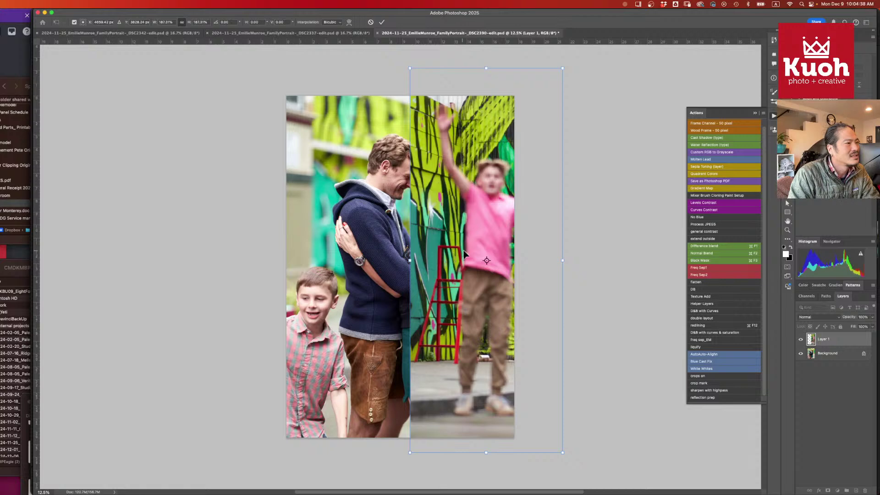
key(Return)
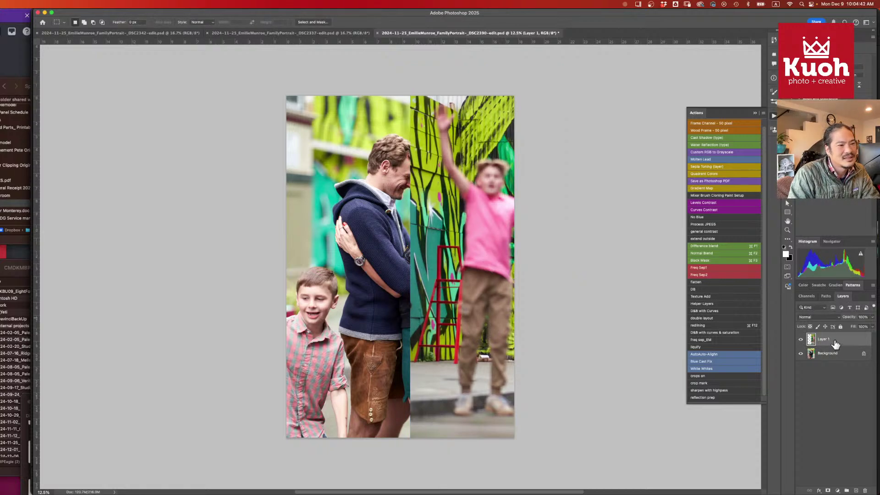
click(801, 339)
click(829, 355)
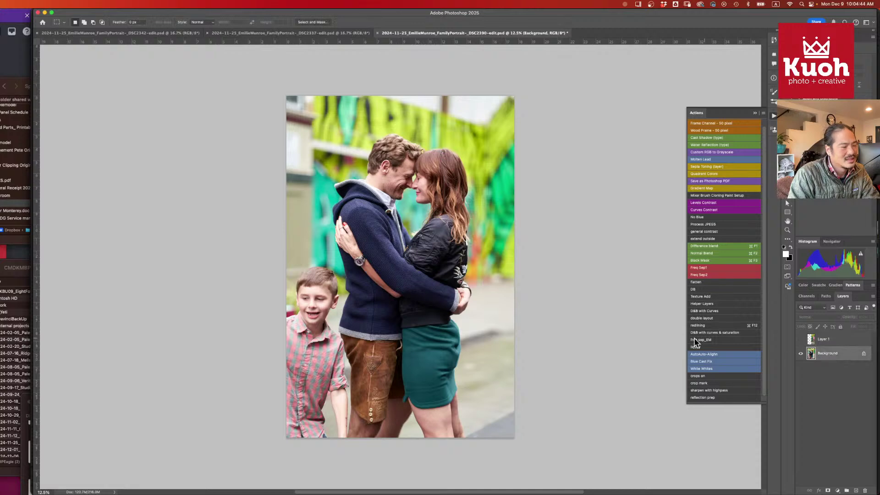
- Select the couple on the Background and mask Layer 1 with the inverted selection
key(w)
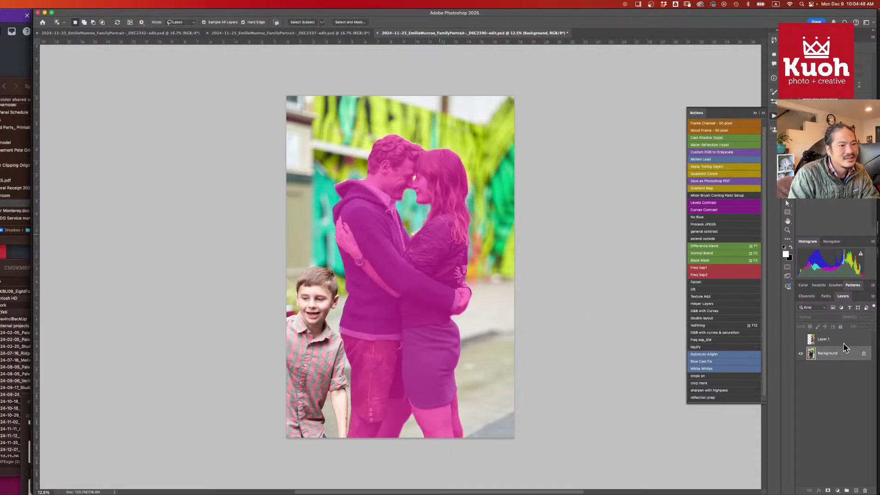
click(801, 339)
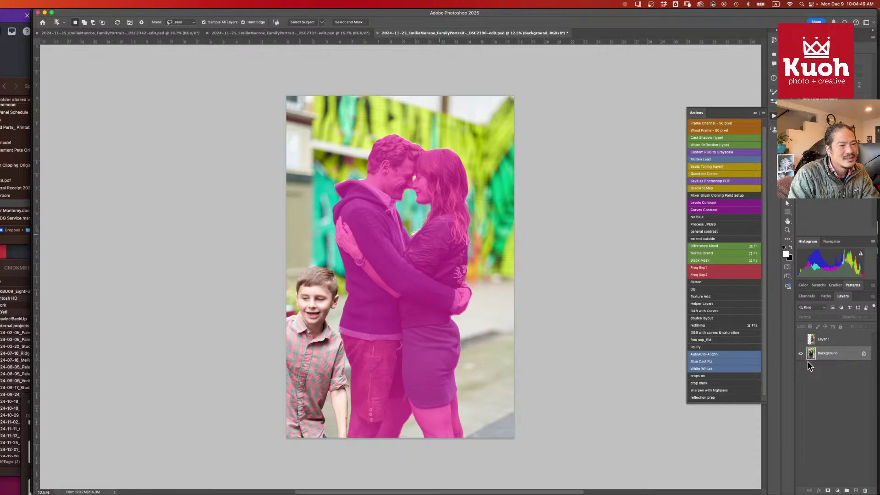
click(830, 340)
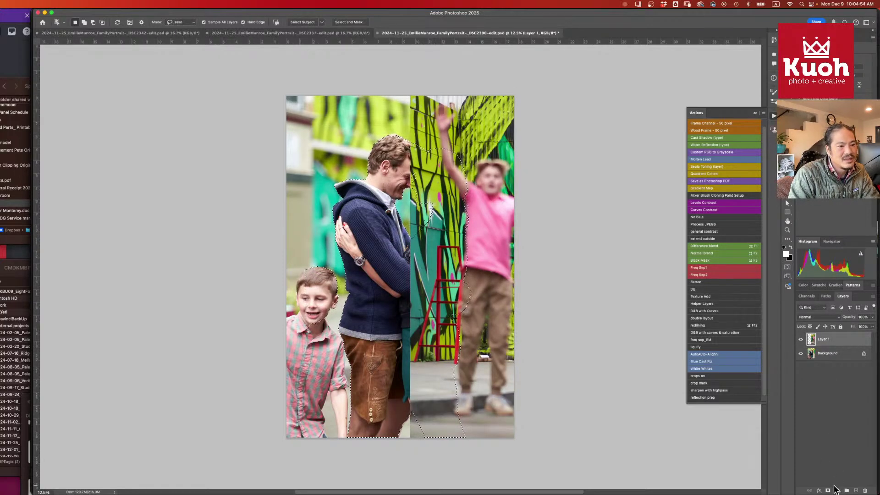
click(827, 490)
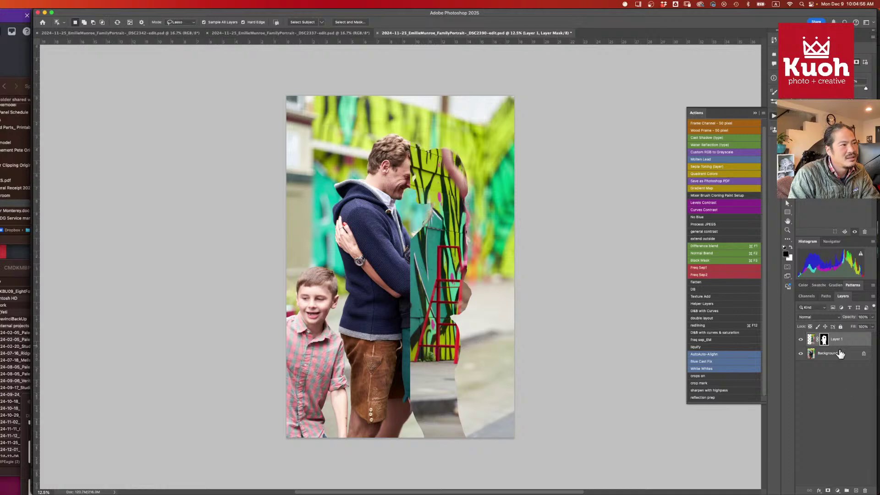
key(super+i)
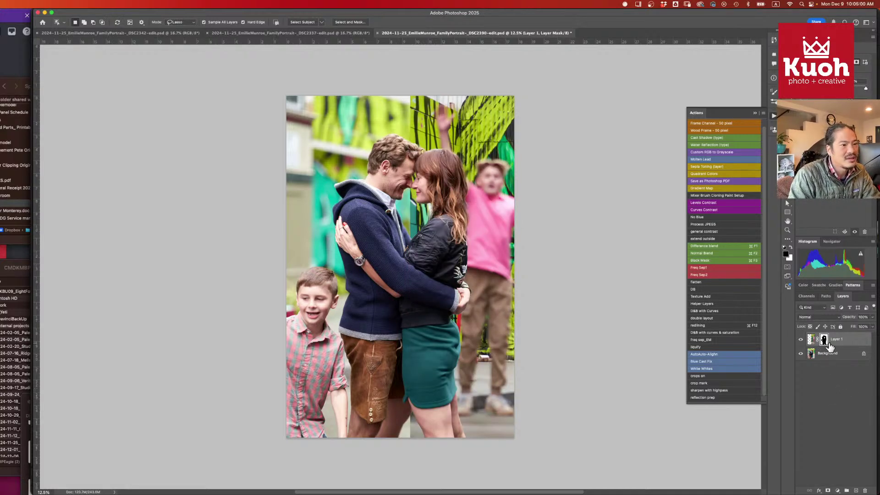
- Toggle Layer 1 and preview its mask as a colour overlay to check the blend
click(801, 340)
click(800, 340)
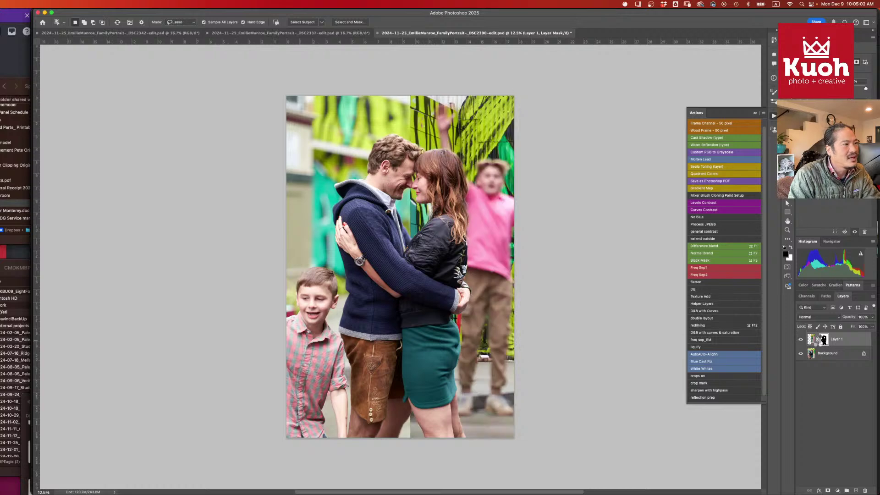
key(backslash)
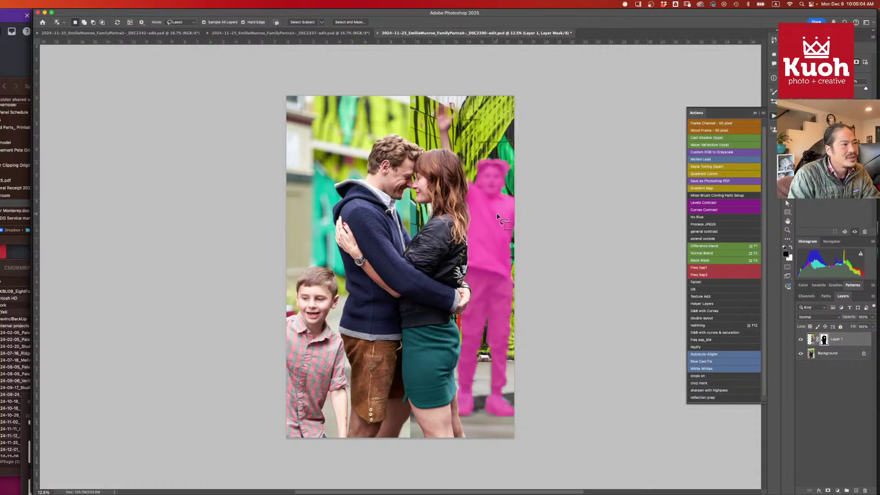
key(q)
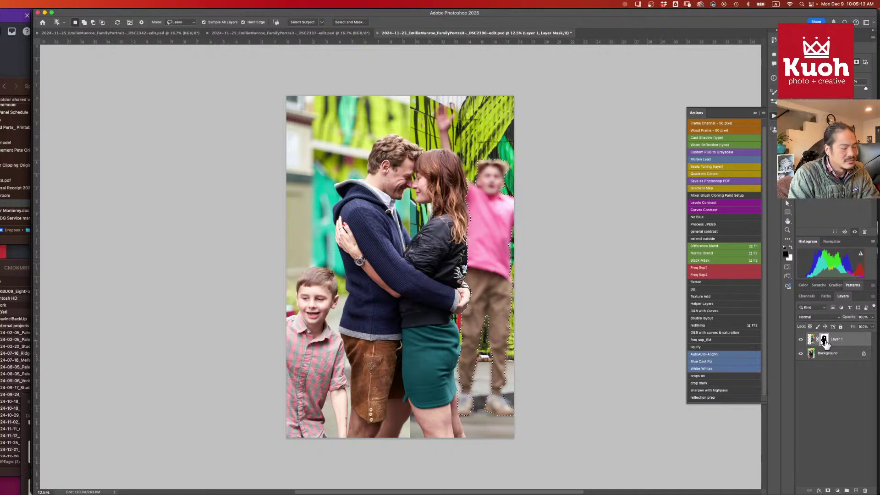
- Paint black on Layer 1's mask with a 2104 px, 100% brush to remove the graffiti patch
click(825, 343)
key(super+shift+i)
key(b)
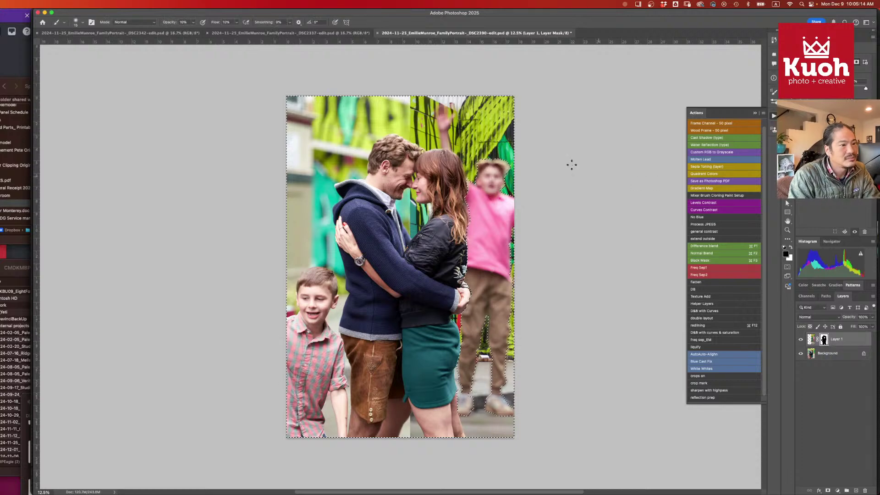
drag(501, 128, 525, 149)
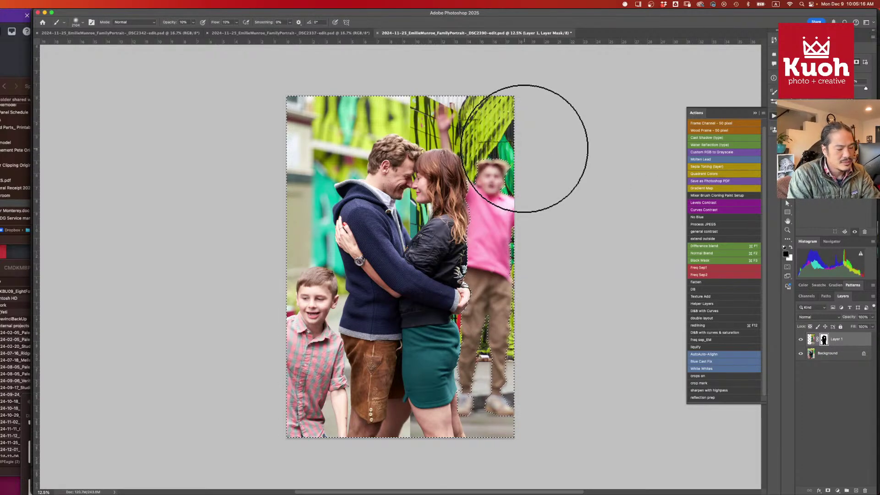
key(0)
key(shift+0)
key(x)
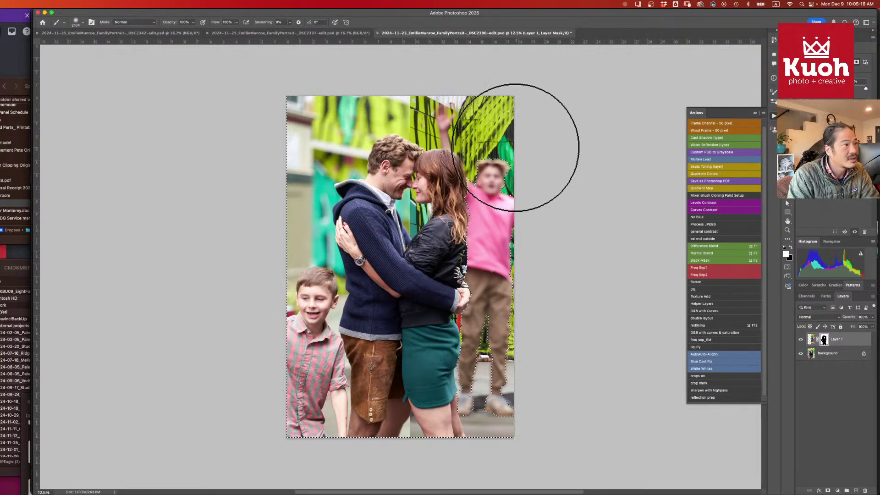
key(x)
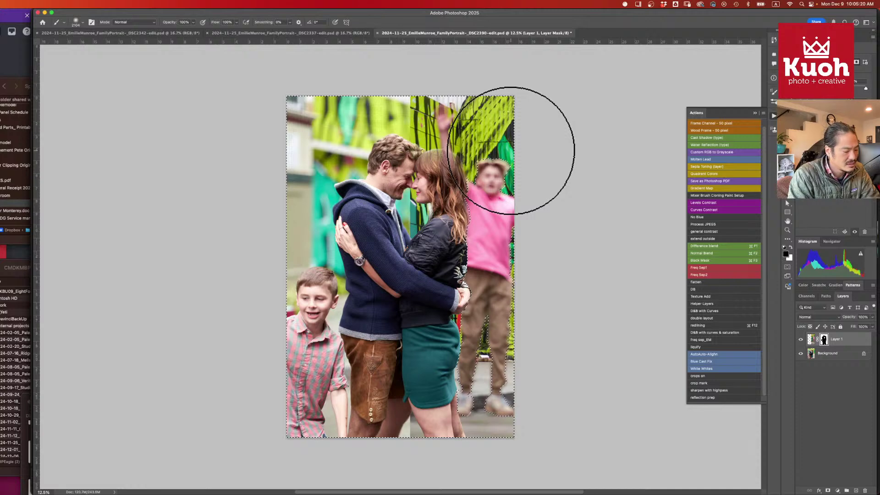
mouse_move(511, 151)
mouse_down()
mouse_move(348, 100)
mouse_move(395, 130)
mouse_move(590, 183)
mouse_up()
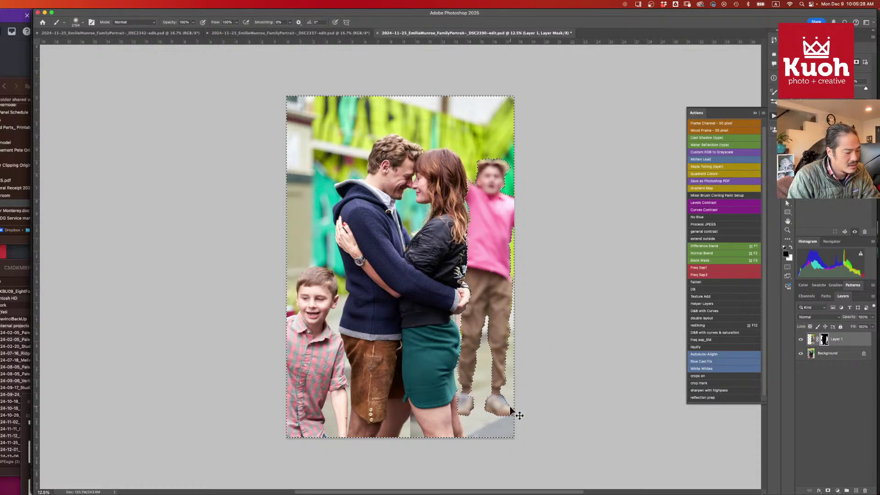
key(super+d)
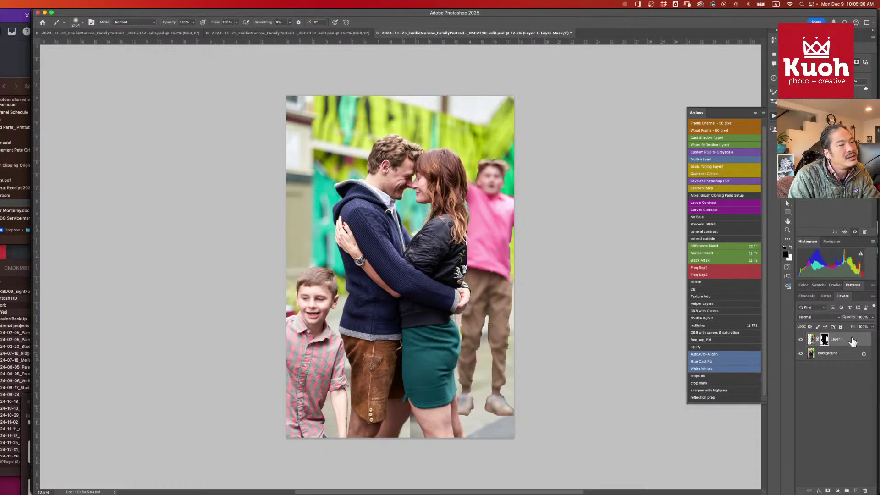
- Feather Layer 1's mask edges and nudge the boy slightly to the right
click(812, 340)
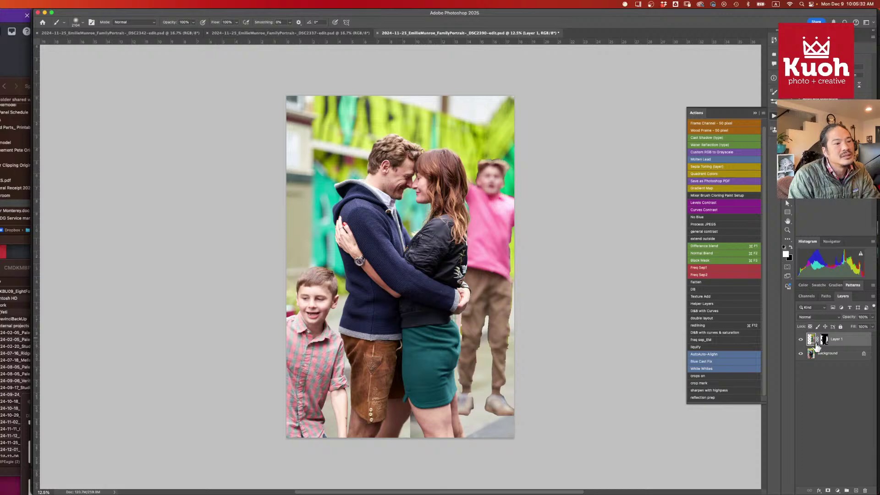
click(824, 340)
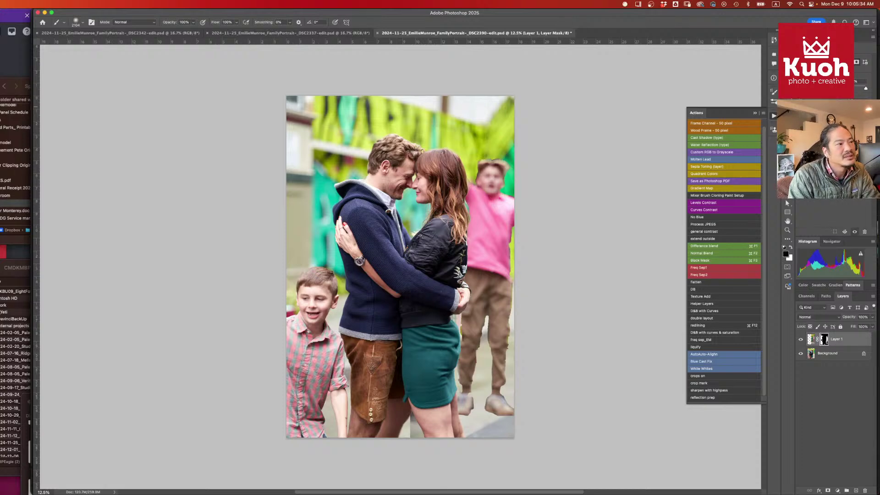
drag(801, 107, 812, 106)
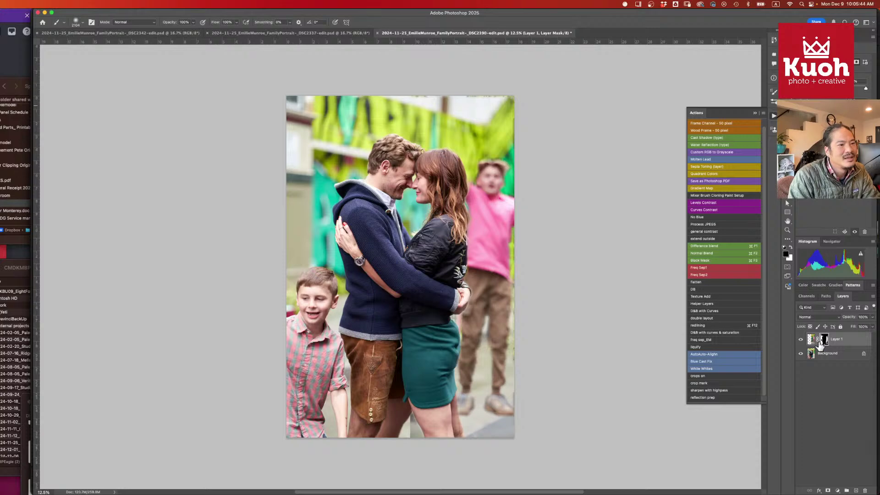
click(811, 339)
key(v)
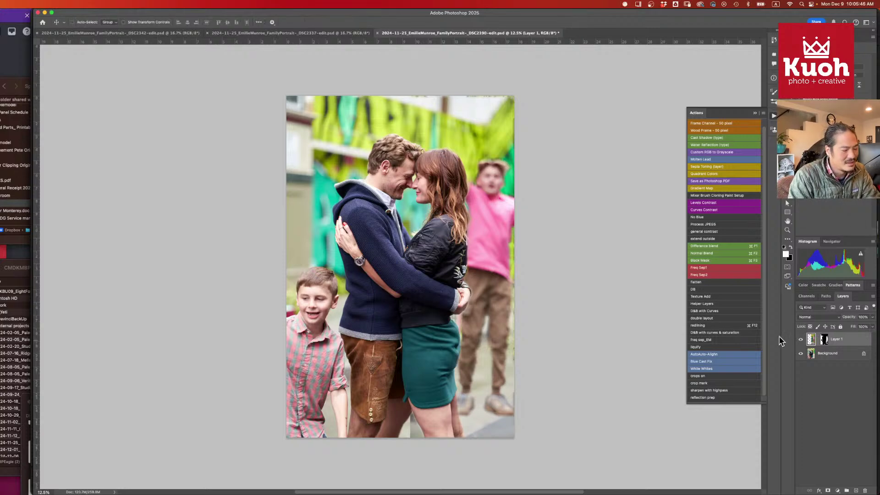
mouse_move(516, 319)
mouse_down()
mouse_move(479, 306)
mouse_move(482, 315)
mouse_move(499, 314)
mouse_up()
super+click(523, 290)
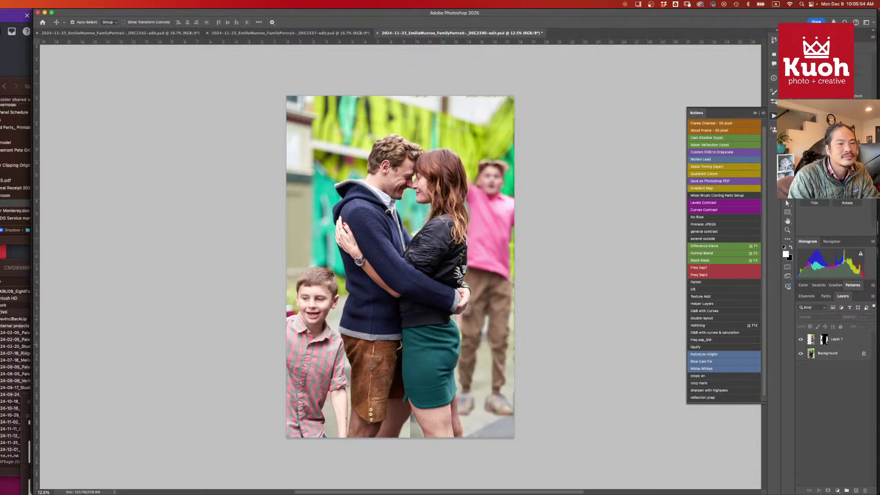
key(ctrl+Tab)
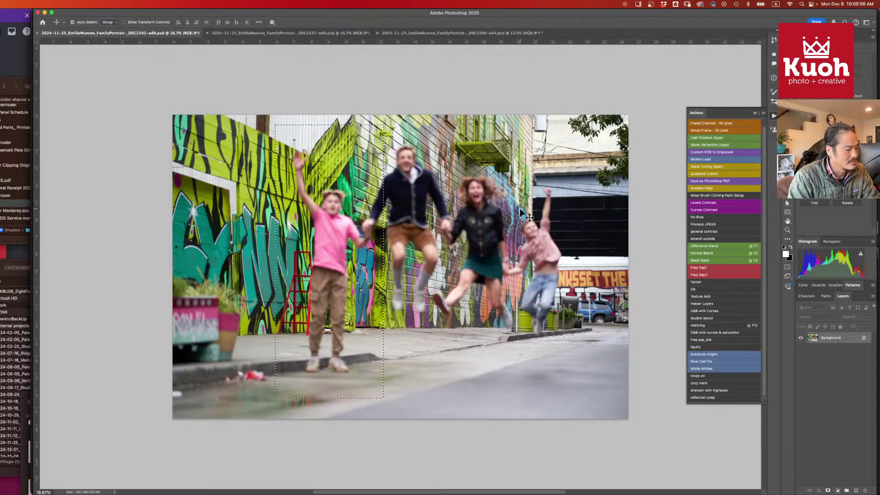
- Marquee the pink-shirt boy in the DSC2337 jump photo, then return to the DSC2390 portrait
key(ctrl+Tab)
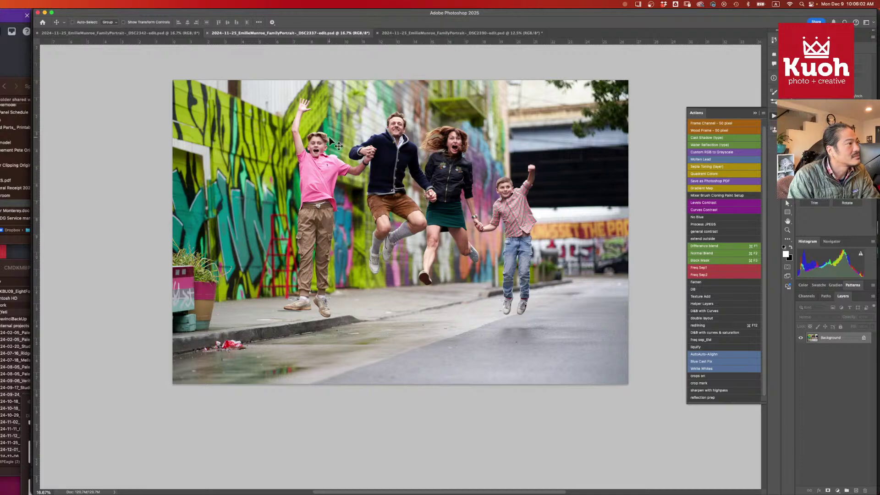
drag(246, 78, 410, 348)
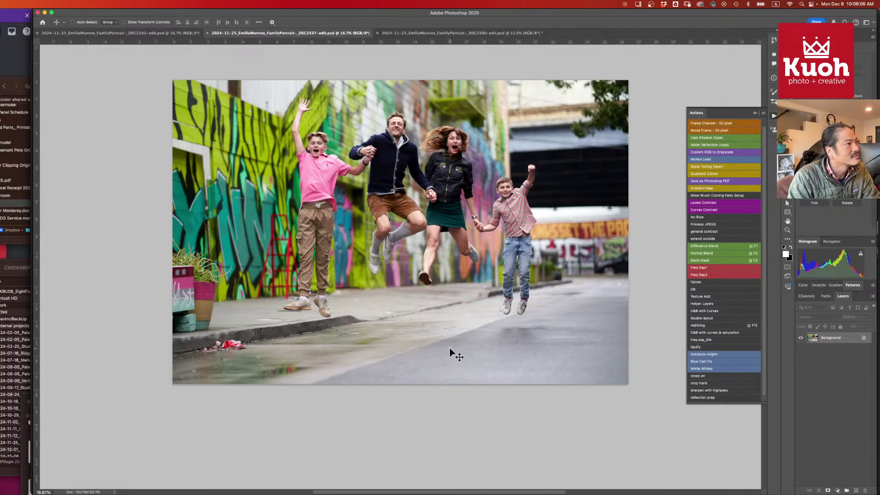
click(97, 35)
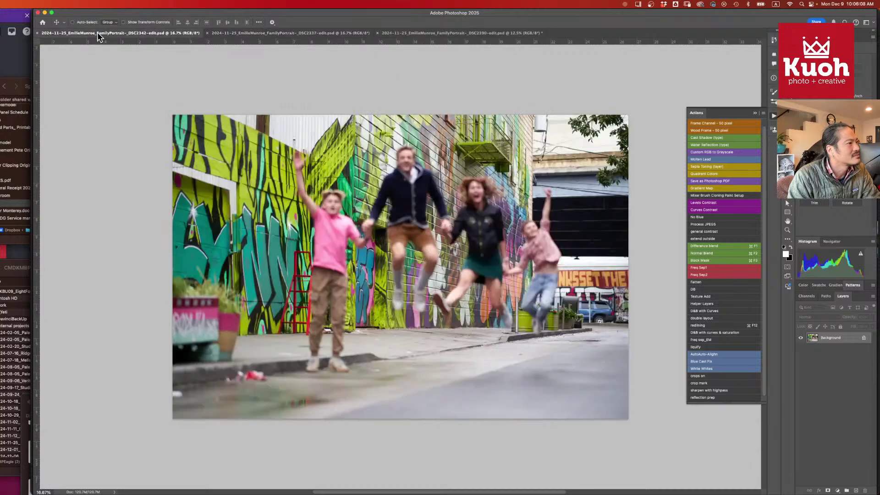
click(434, 35)
super+click(573, 301)
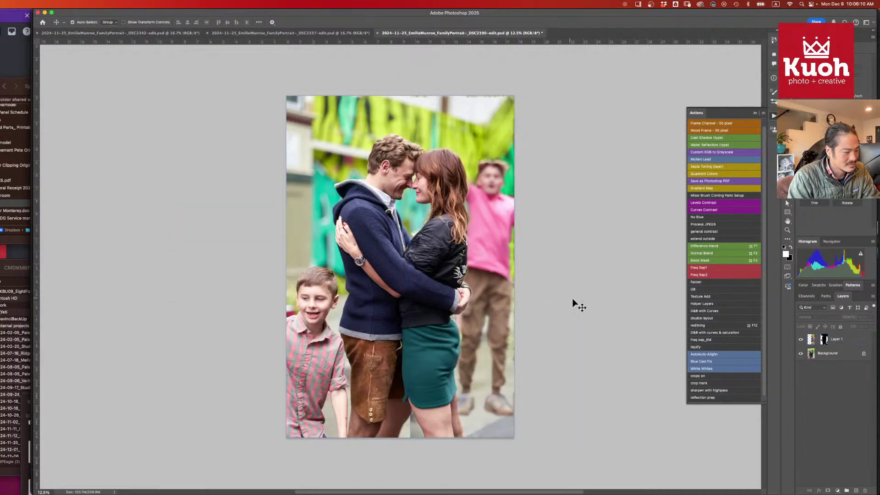
- Drag the boy in as Layer 2, hide Layer 1, and move Layer 2 to the upper right
drag(686, 336, 825, 341)
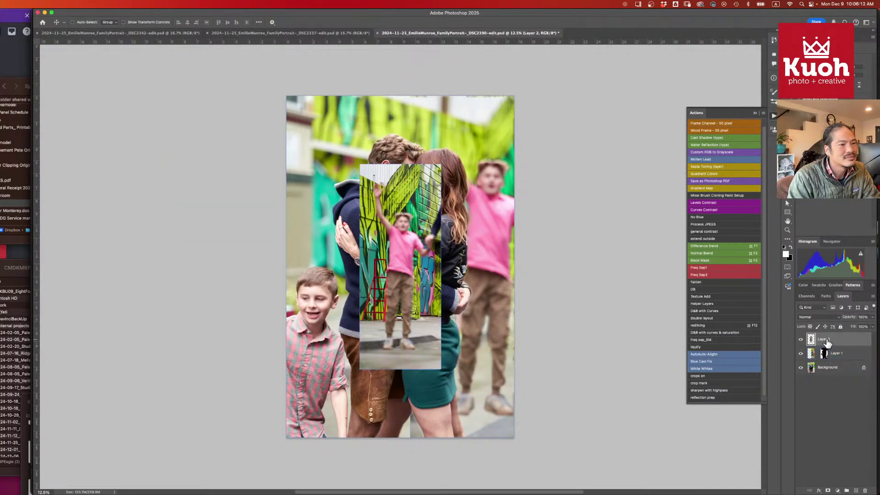
click(801, 354)
drag(406, 273, 498, 226)
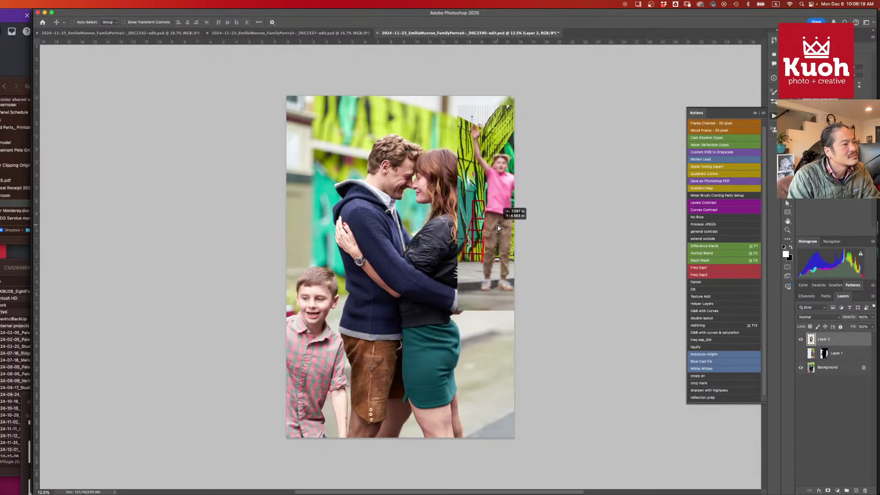
- Rotate Layer 2 about -9.8° and stretch it up to the top edge
key(super+t)
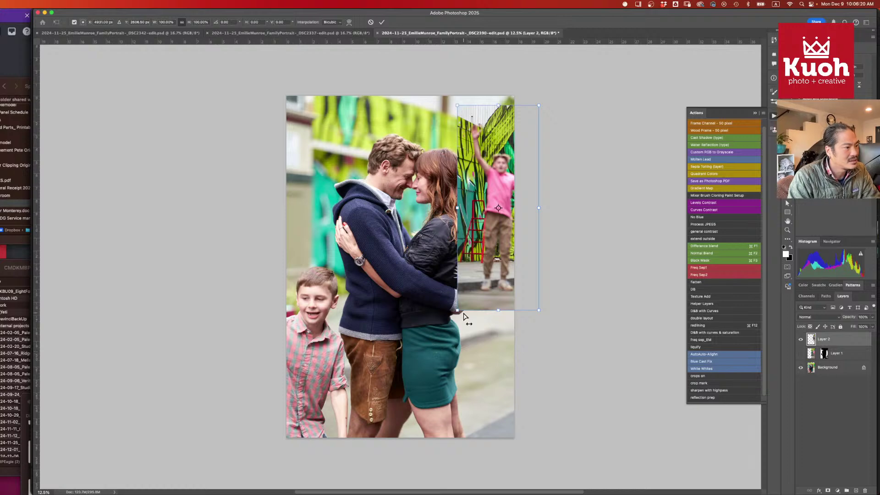
drag(459, 313, 459, 324)
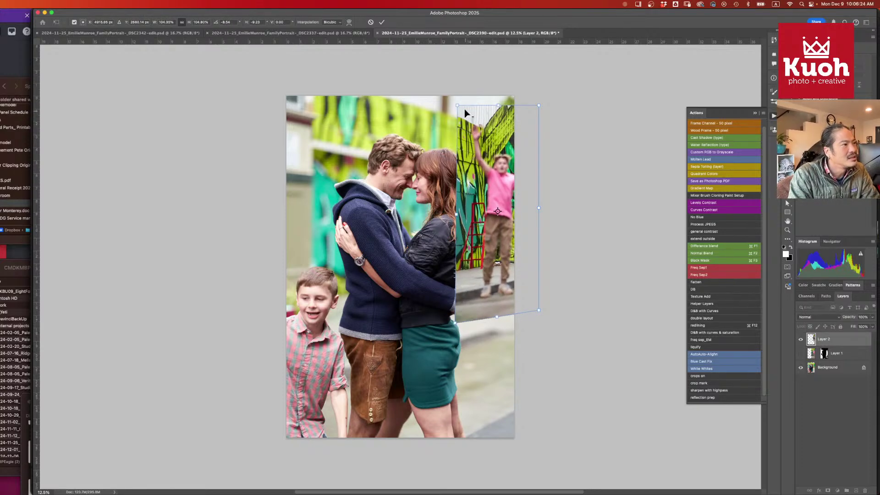
drag(457, 107, 450, 104)
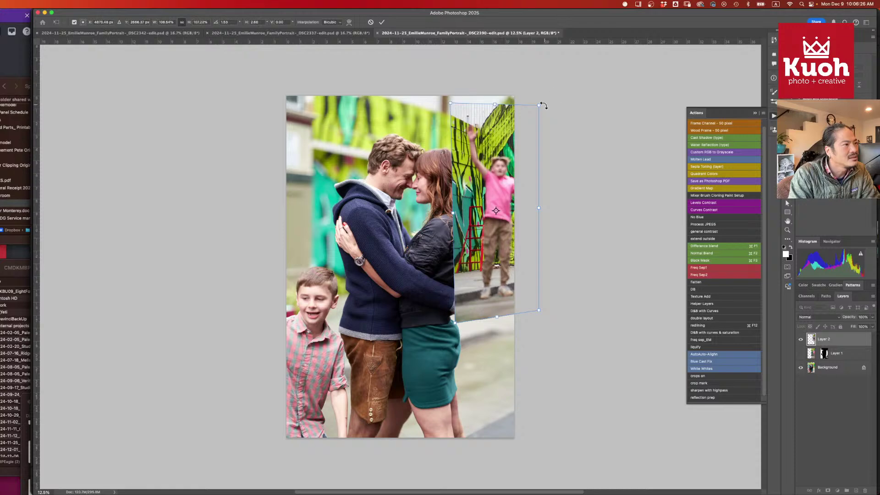
drag(539, 109, 545, 105)
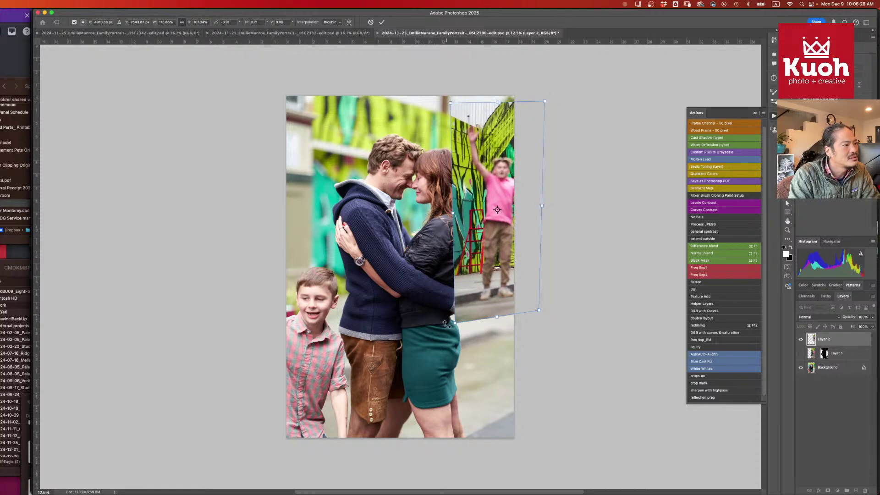
drag(498, 316, 498, 355)
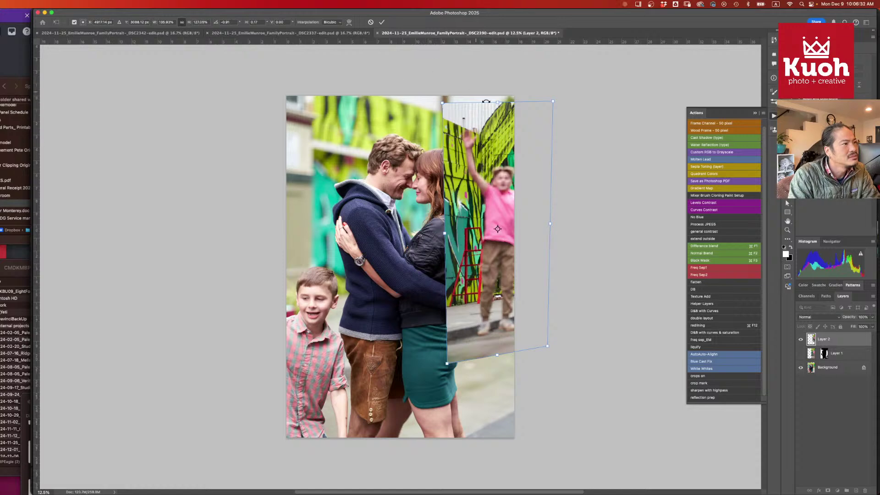
drag(499, 104, 499, 93)
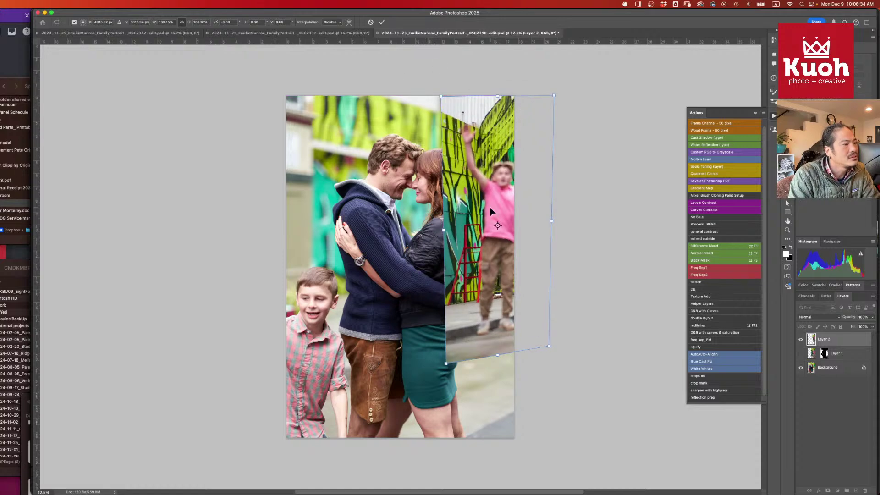
key(Return)
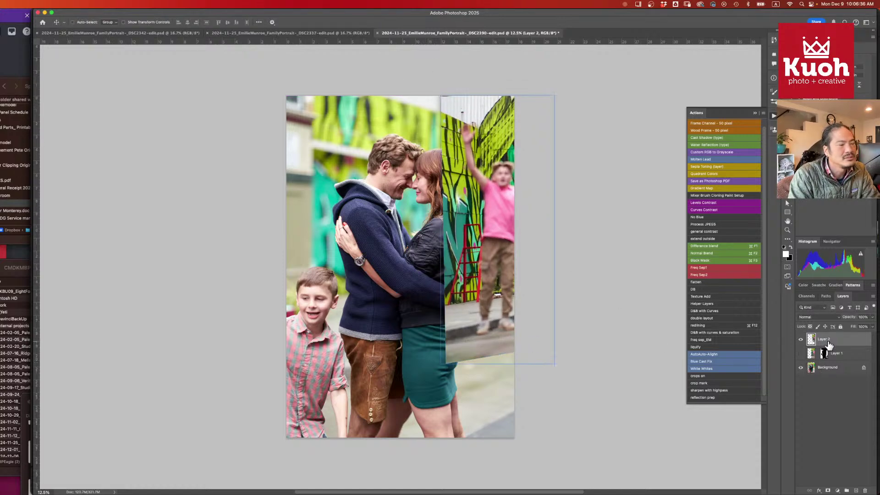
- Toggle Layer 2's visibility to compare it with the earlier boy layer
click(801, 341)
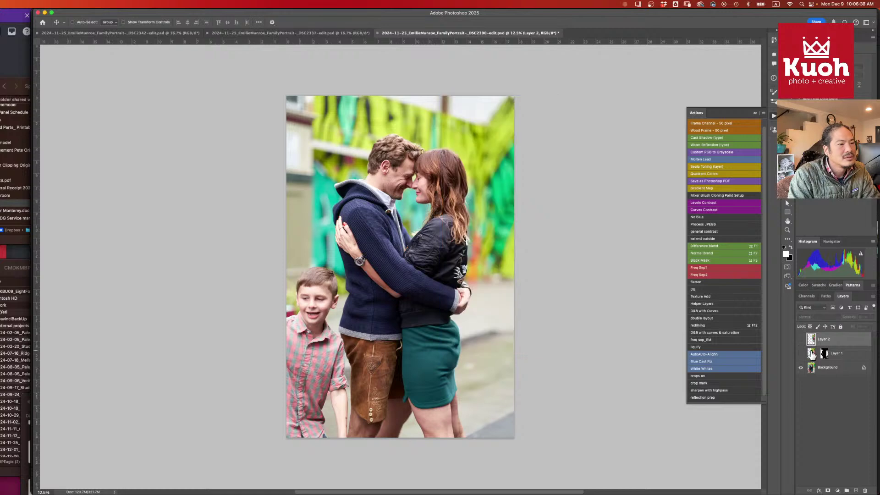
click(812, 354)
click(813, 341)
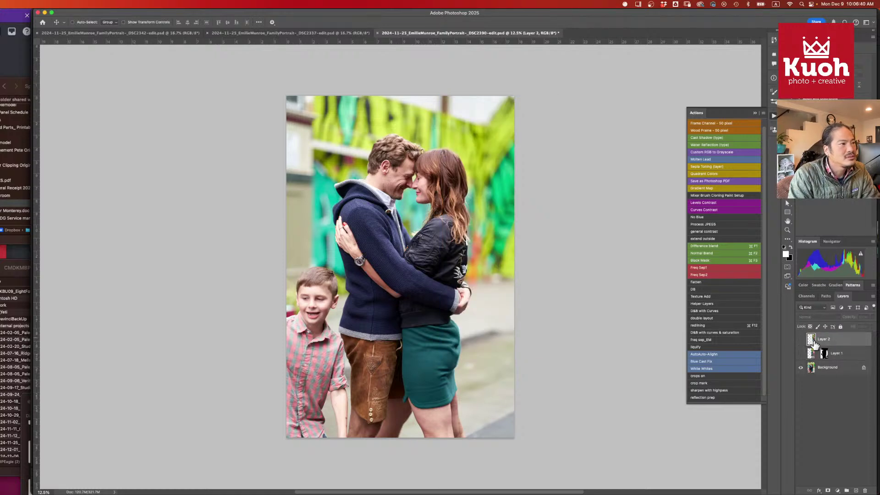
click(801, 339)
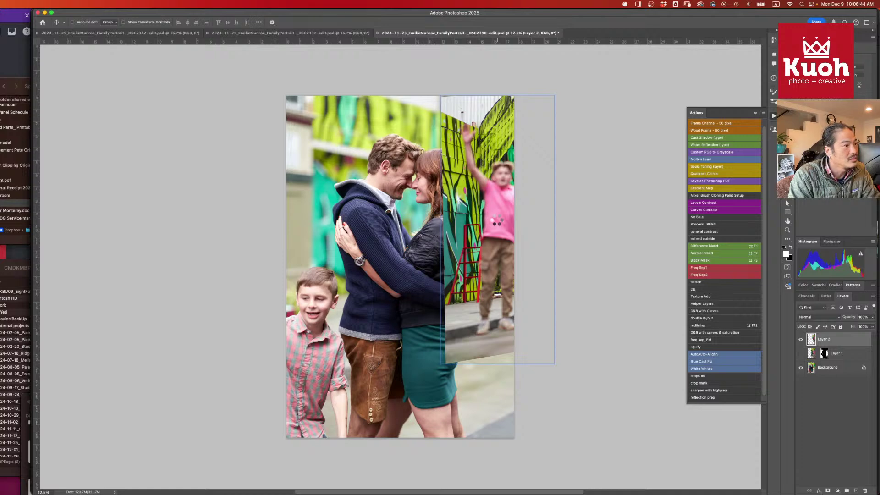
key(w)
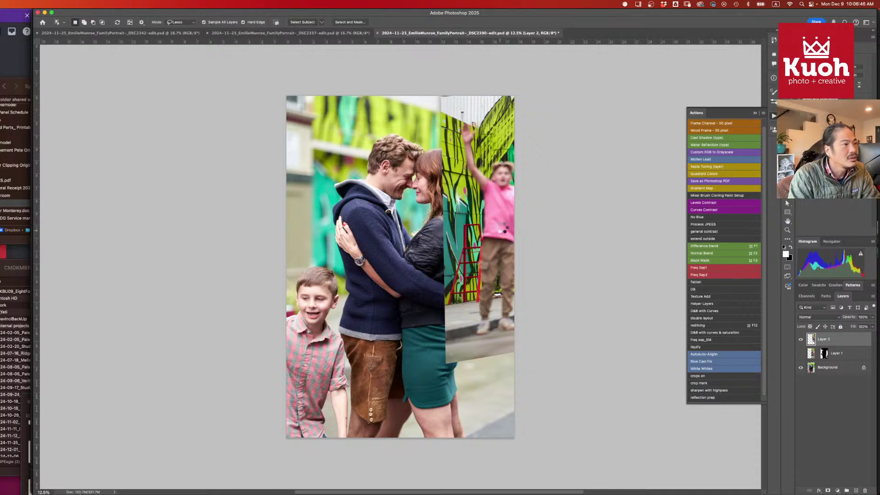
- Object-select the jumping boy and add a layer mask to Layer 2 from it
click(506, 206)
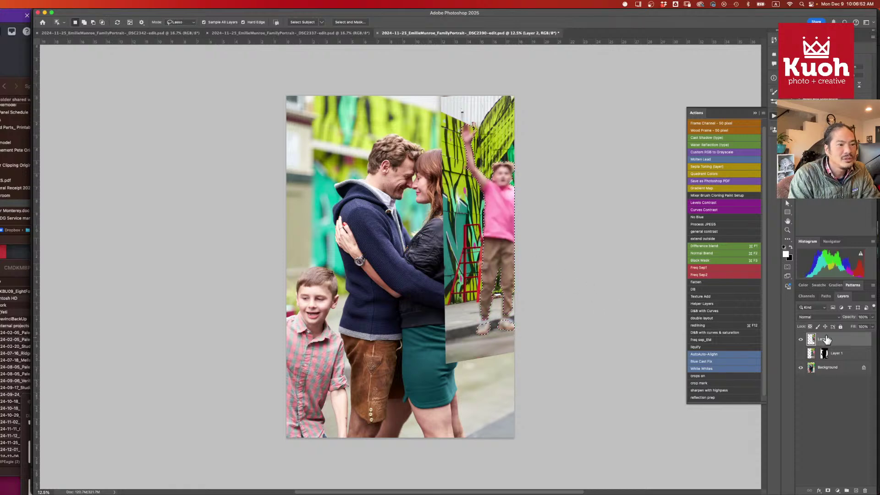
click(828, 491)
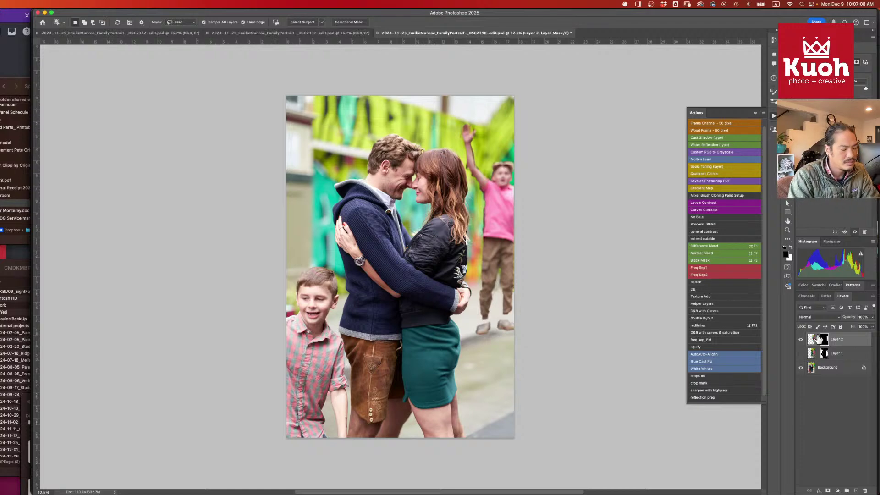
key(b)
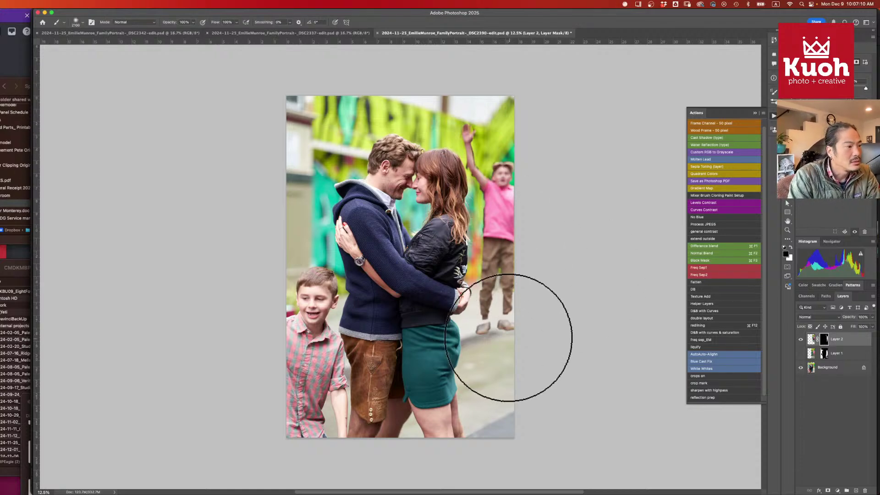
key(bracketleft)
key(bracketleft)
key(bracketleft)
key(bracketleft)
key(bracketleft)
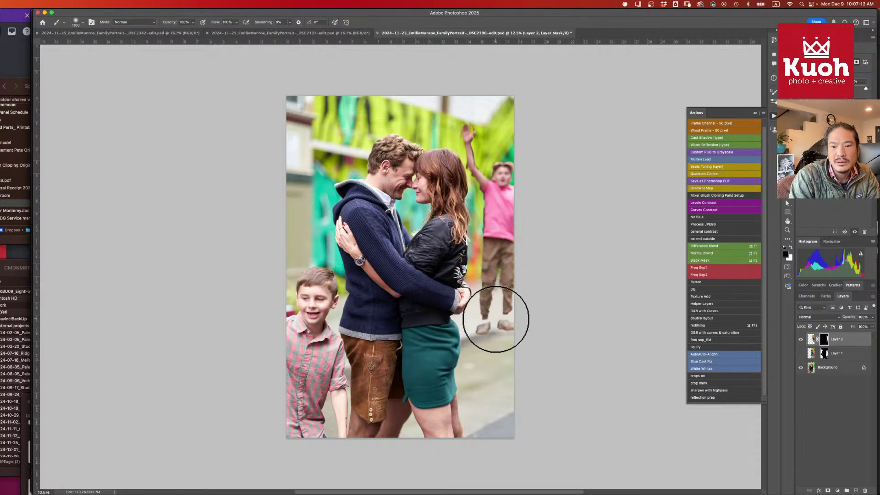
key(bracketleft)
key(bracketleft)
key(bracketleft)
key(bracketleft)
key(bracketleft)
key(bracketleft)
key(bracketleft)
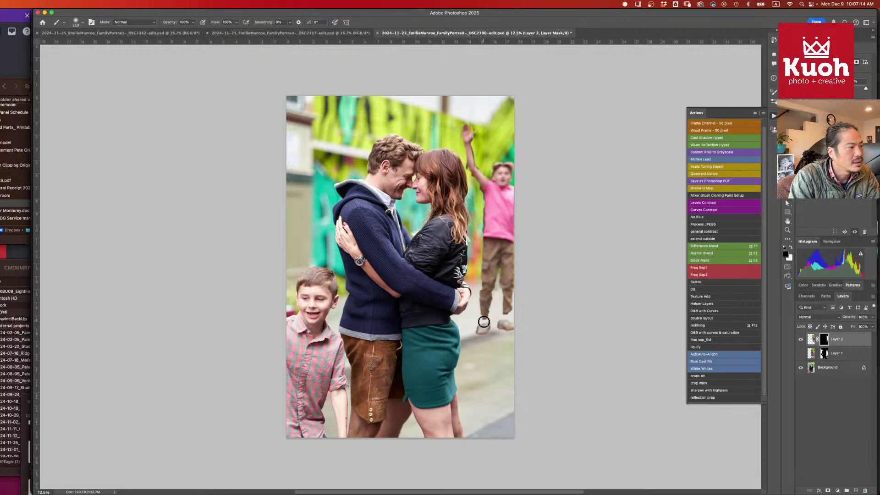
key(bracketleft)
key(x)
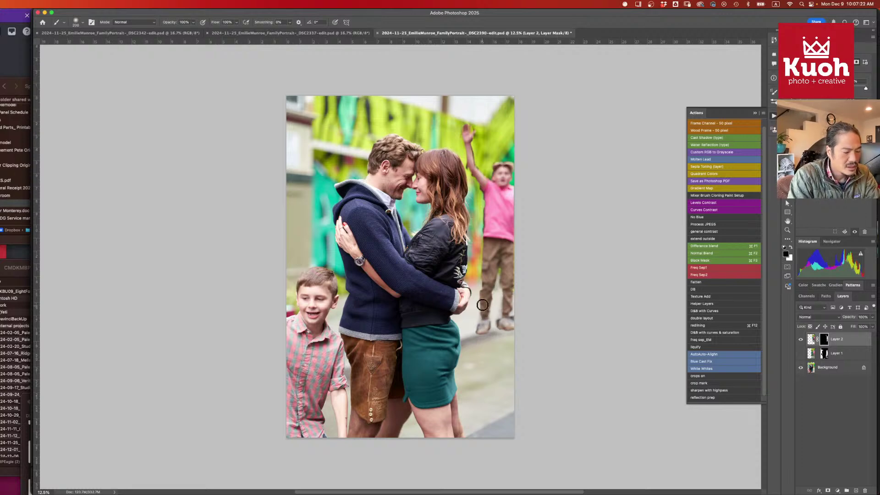
key(bracketleft)
key(bracketleft)
key(bracketleft)
key(x)
key(bracketleft)
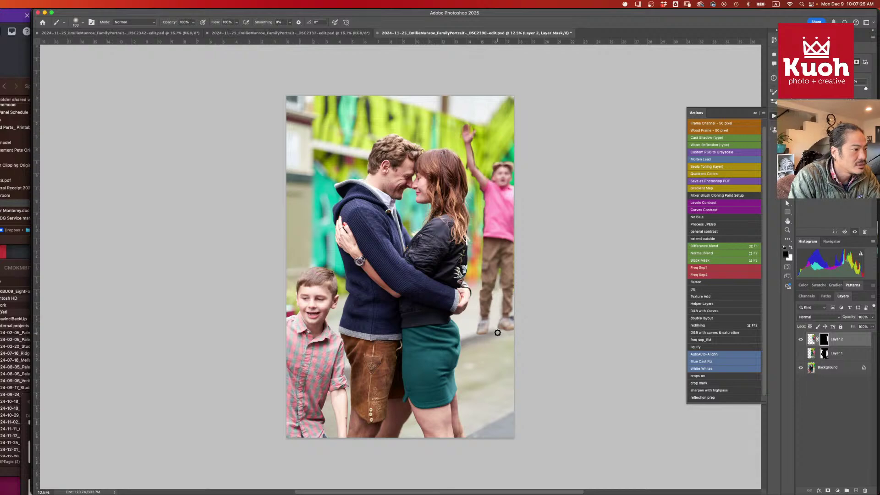
key(bracketright)
key(bracketright)
key(bracketright)
key(bracketright)
key(bracketright)
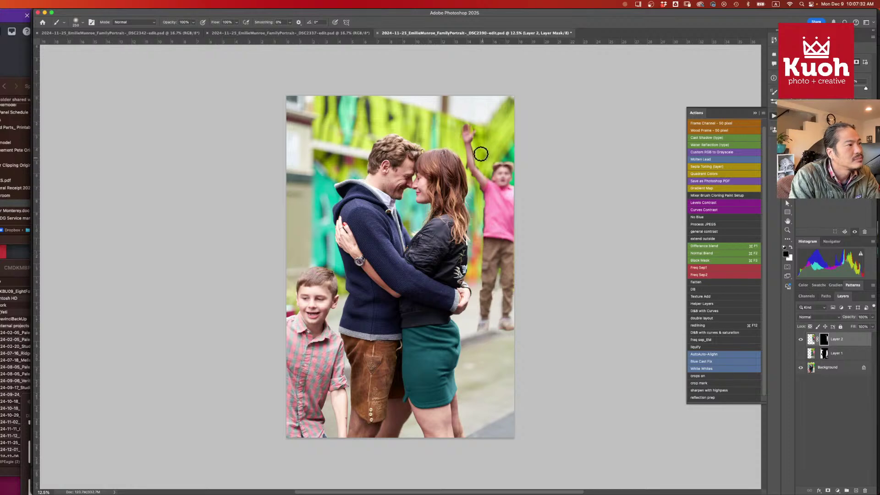
key(bracketleft)
key(bracketleft)
key(bracketleft)
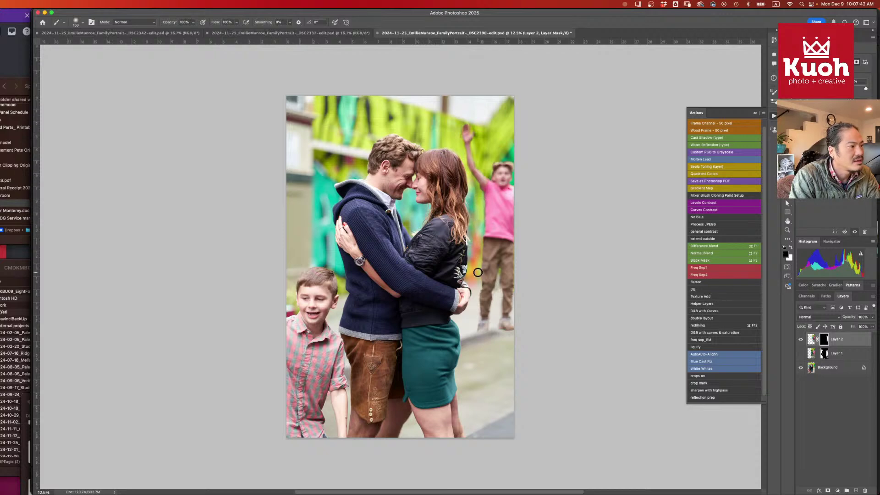
key(bracketleft)
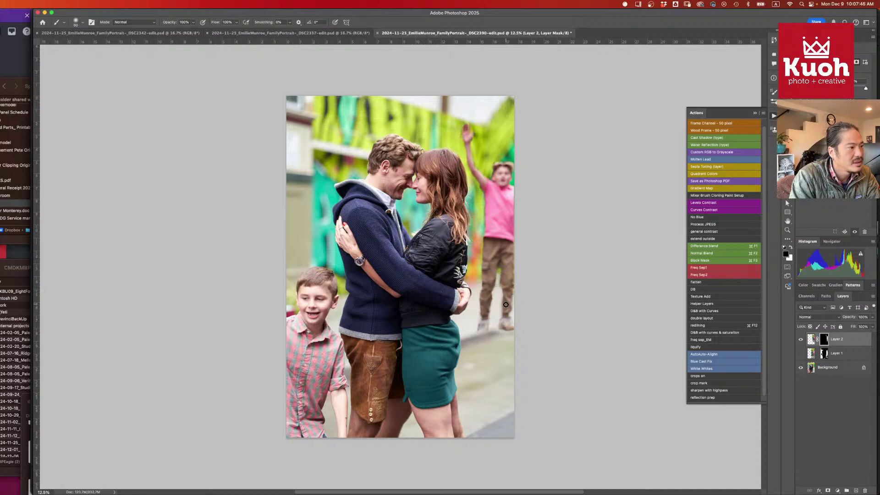
key(bracketright)
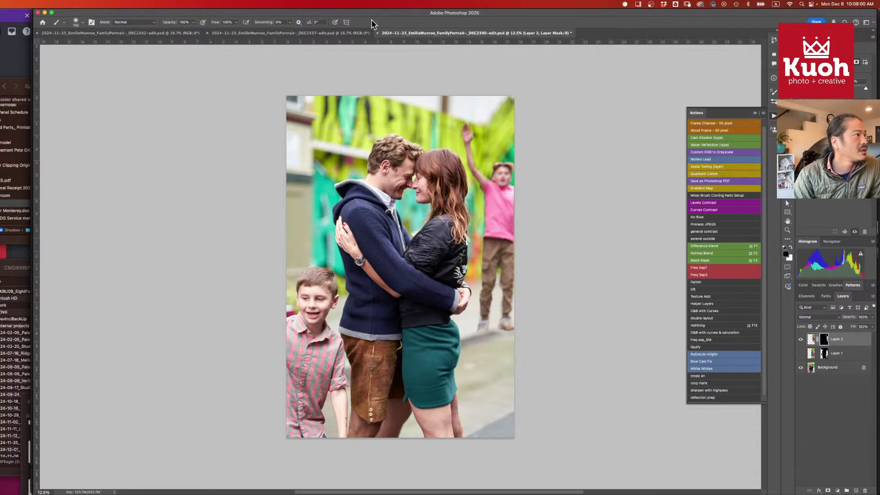
key(super+Tab)
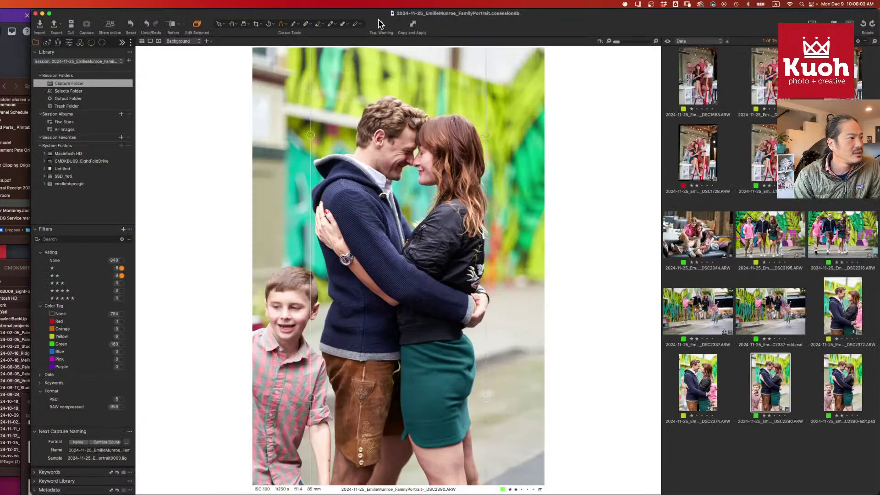
super+click(780, 398)
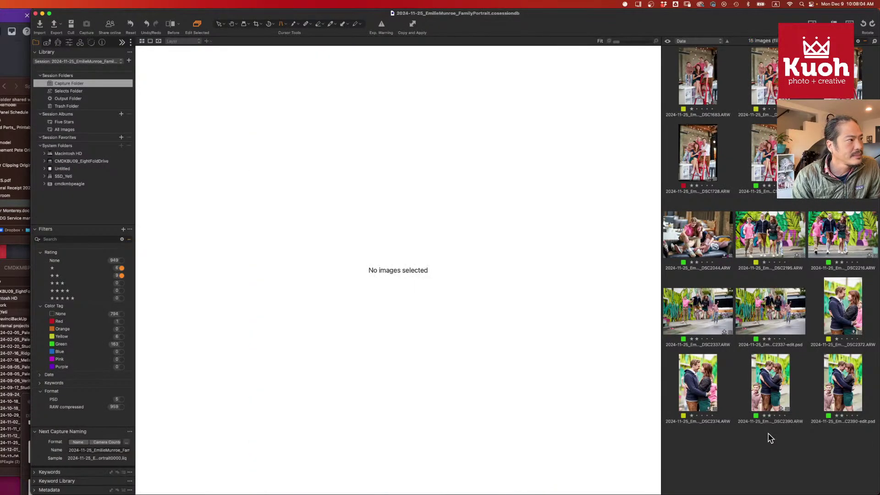
super+click(779, 397)
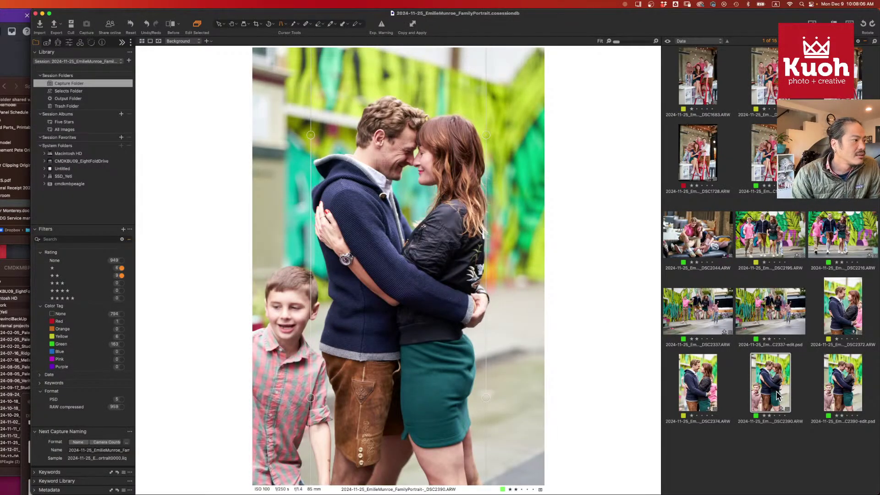
key(super+Tab)
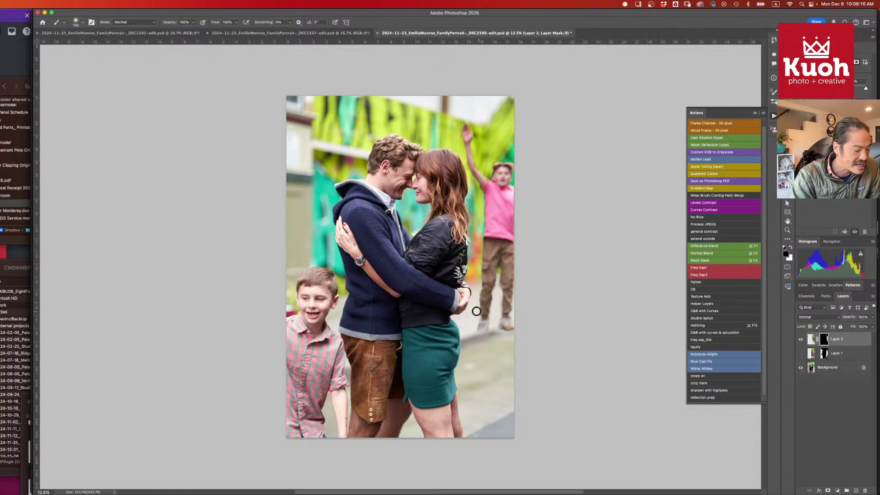
- Adjust the brush to 300 px and back, swap colours, then target Layer 2's image thumbnail
key(bracketright)
key(bracketright)
key(bracketright)
key(bracketright)
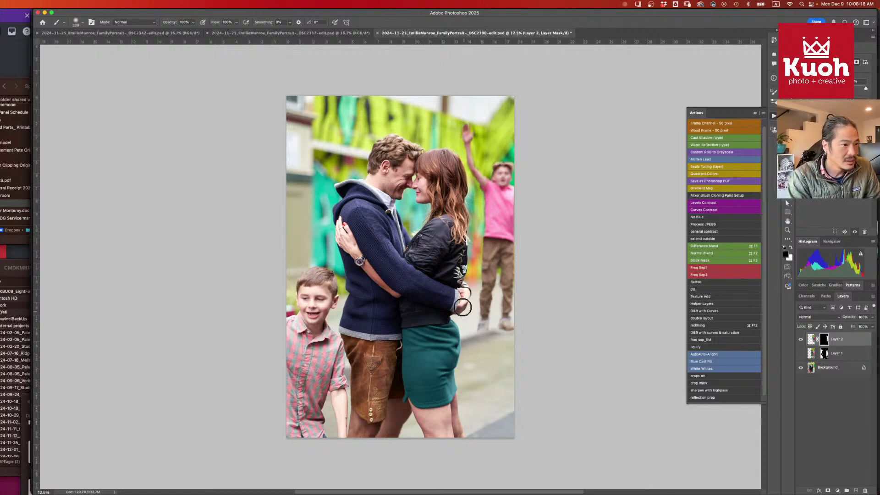
key(x)
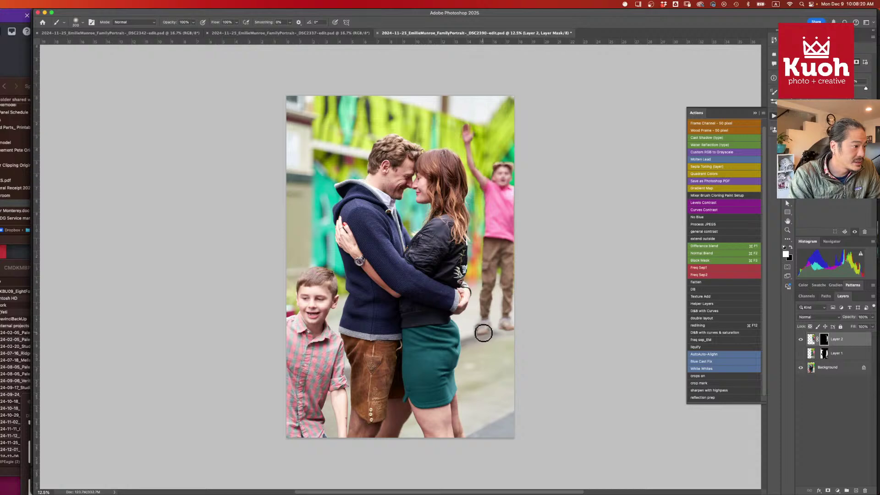
key(x)
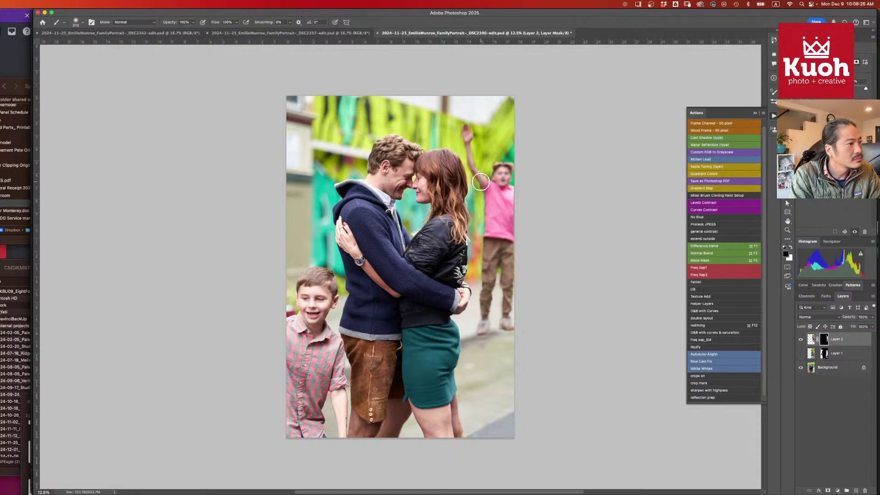
key(bracketleft)
key(bracketleft)
key(bracketleft)
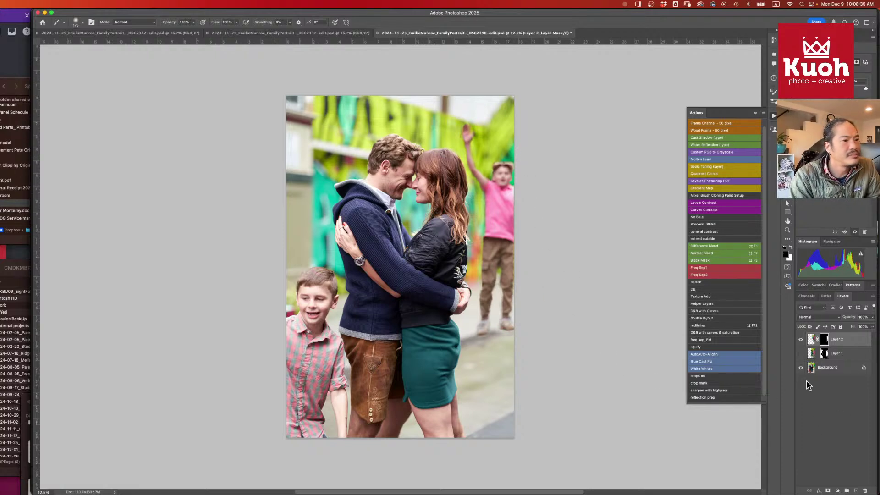
click(811, 340)
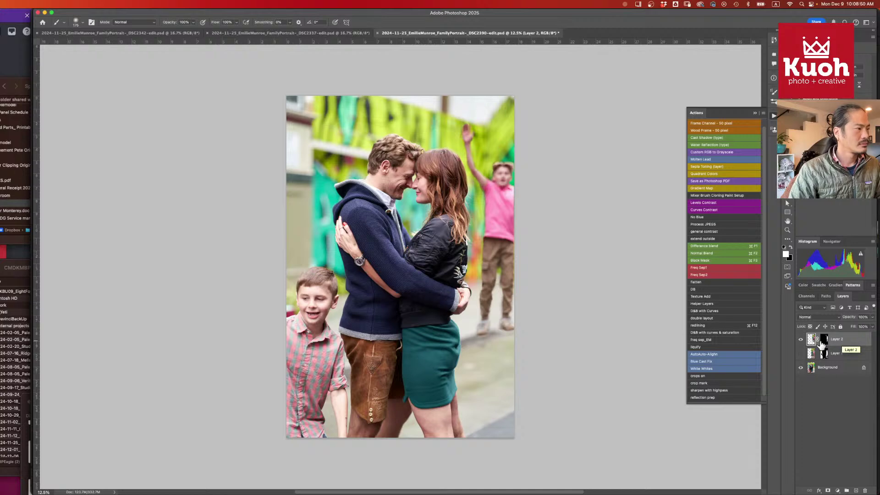
- Bring up the DSC2337 document, then switch over to the Capture One session
click(320, 34)
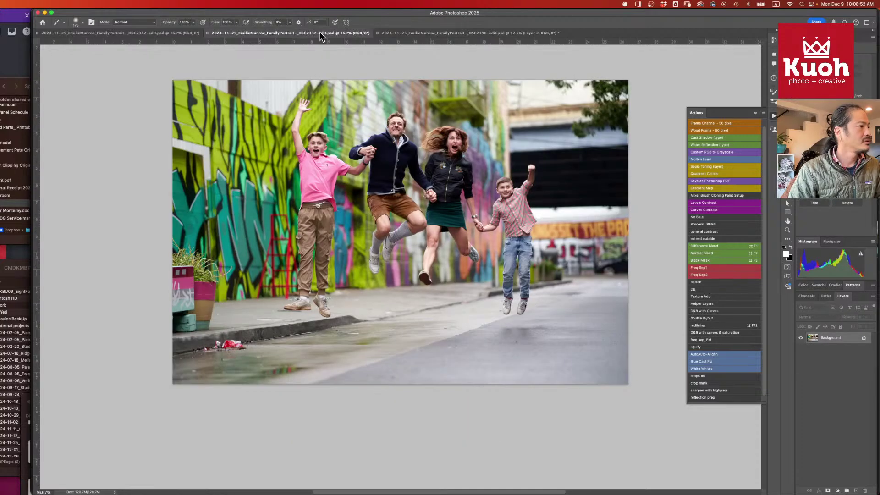
key(super+Tab)
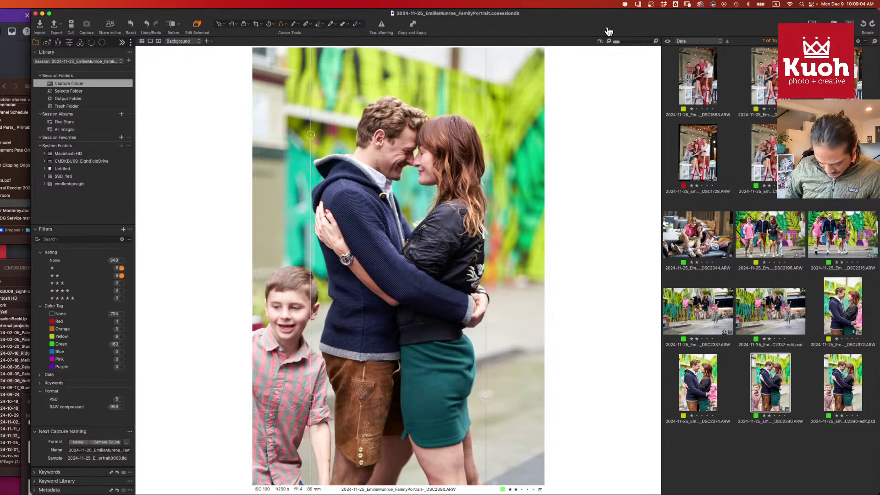
key(super+Tab)
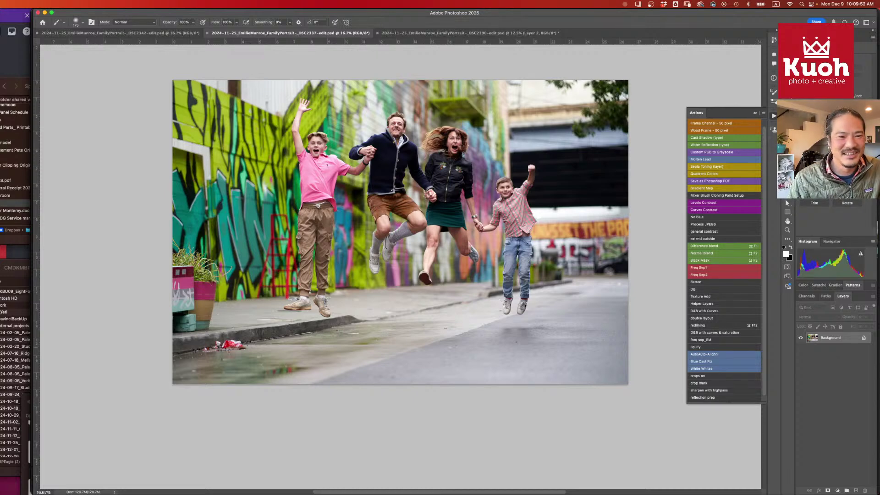
key(super+Tab)
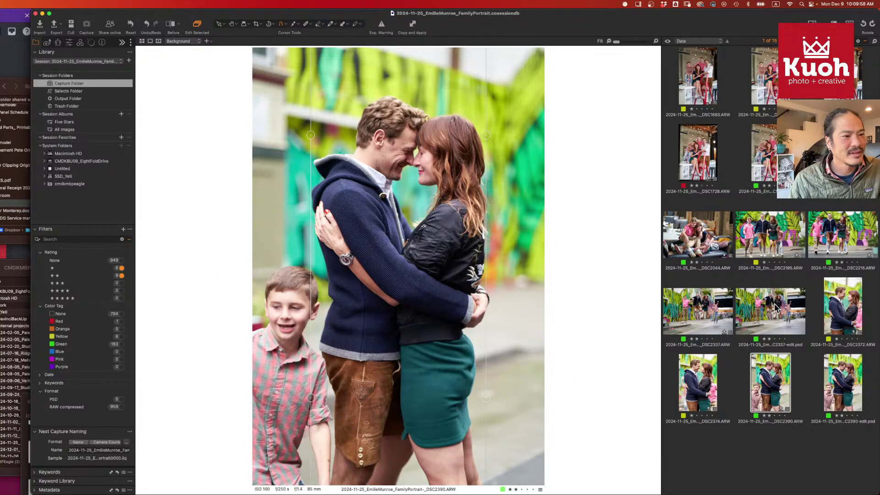
- Browse DSC2374 and DSC2372, settle on DSC2195, and show the Export recipes panel
click(704, 393)
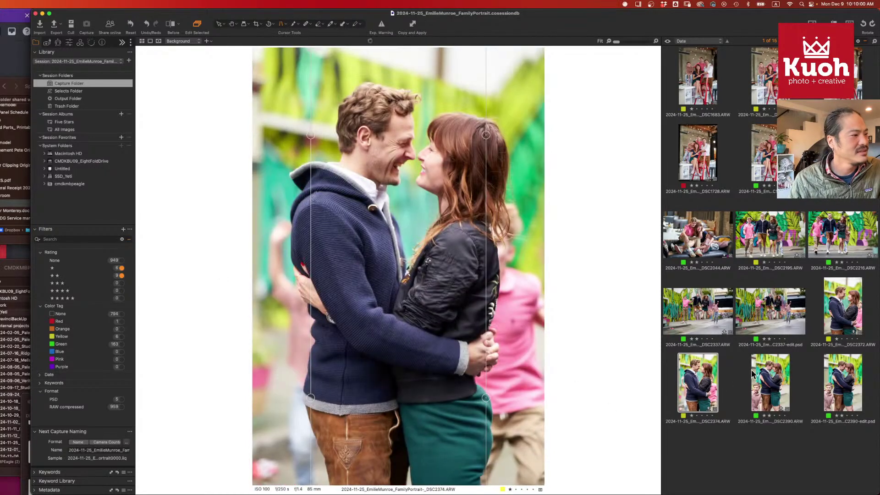
click(842, 317)
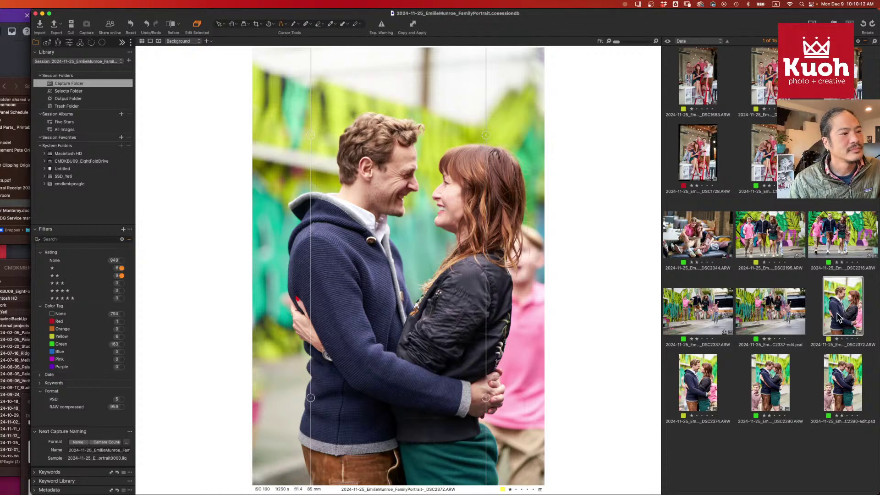
click(770, 238)
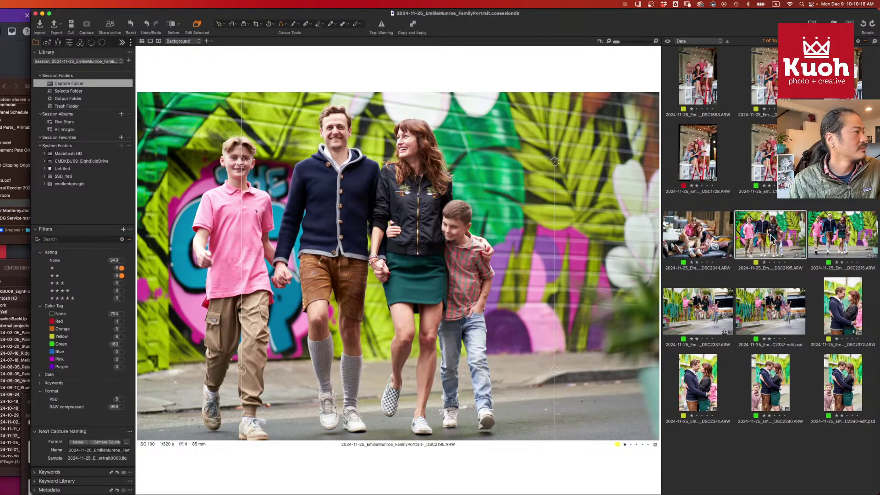
click(122, 43)
click(135, 55)
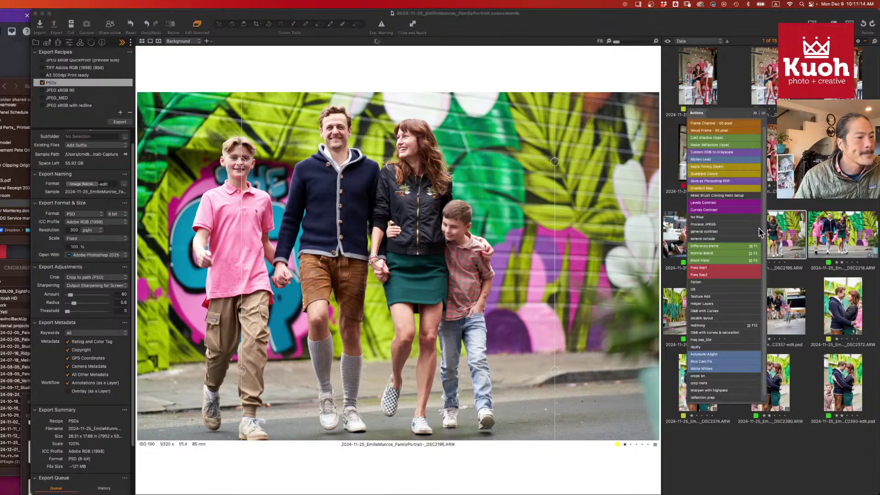
- Back in Capture One, deselect and preview the DSC2390 and DSC2372 shots
key(super+Tab)
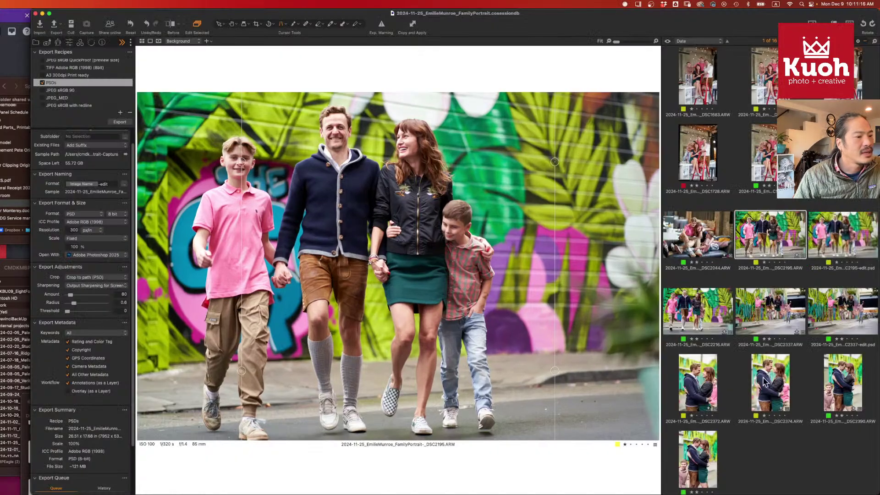
click(819, 461)
click(850, 389)
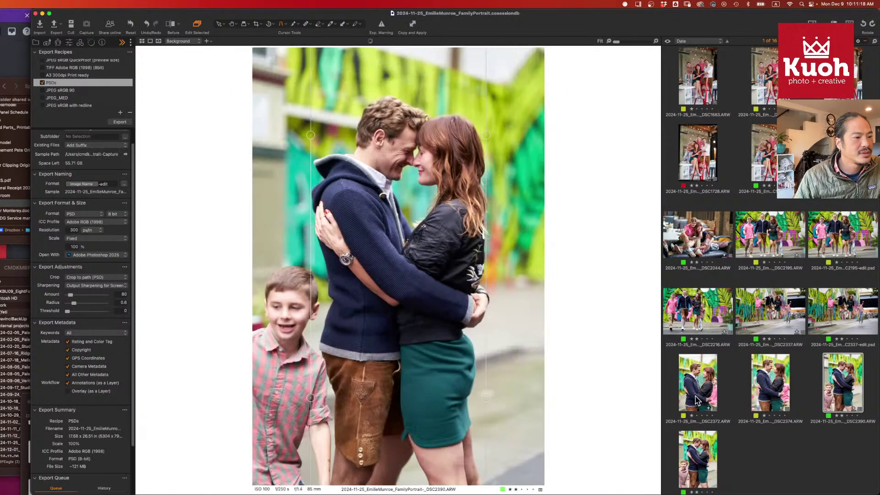
click(697, 400)
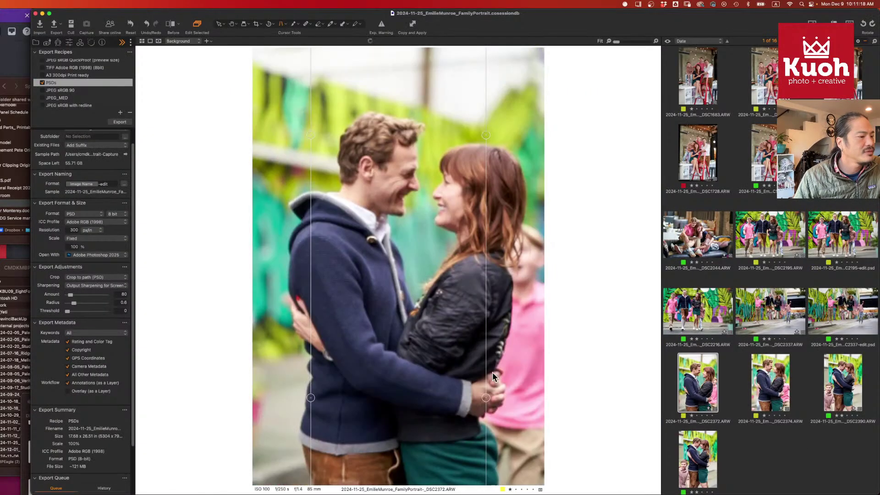
- Clear the Library's Rating filter and scroll back up to the DSC2366–DSC2380 shots
click(36, 42)
click(121, 269)
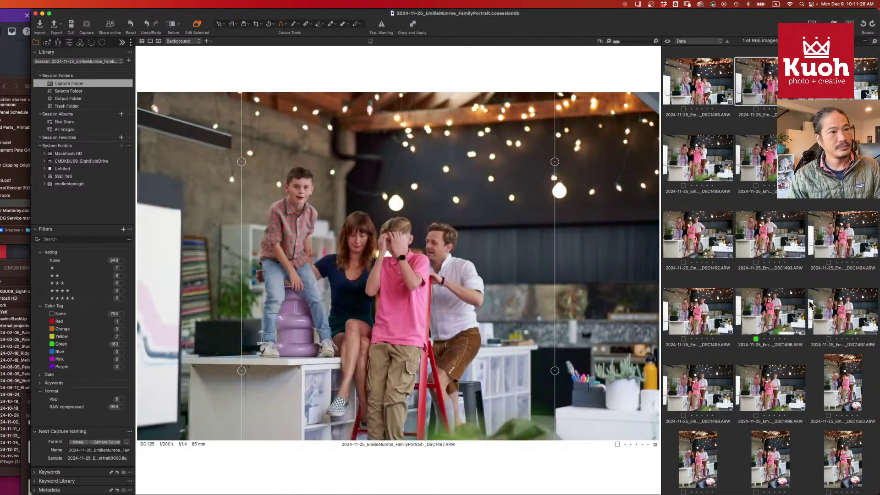
scroll(806, 307, down, 2)
scroll(877, 69, down, 3)
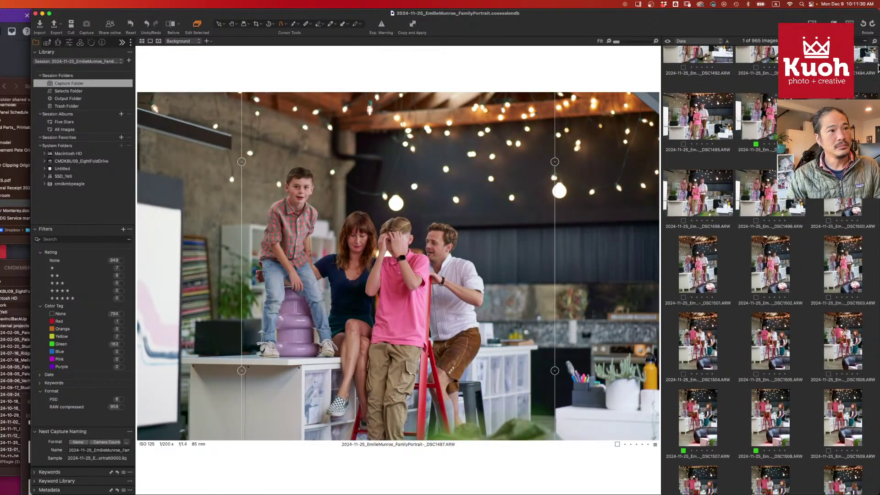
drag(877, 58, 876, 490)
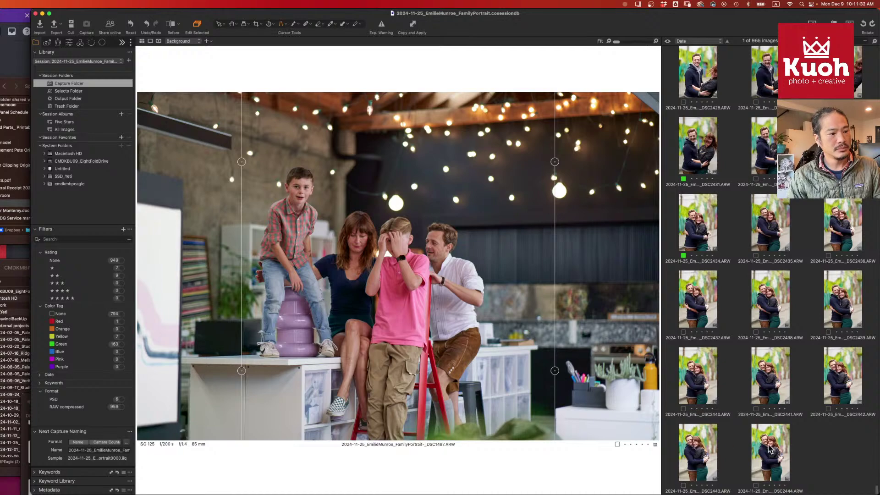
scroll(763, 453, up, 10)
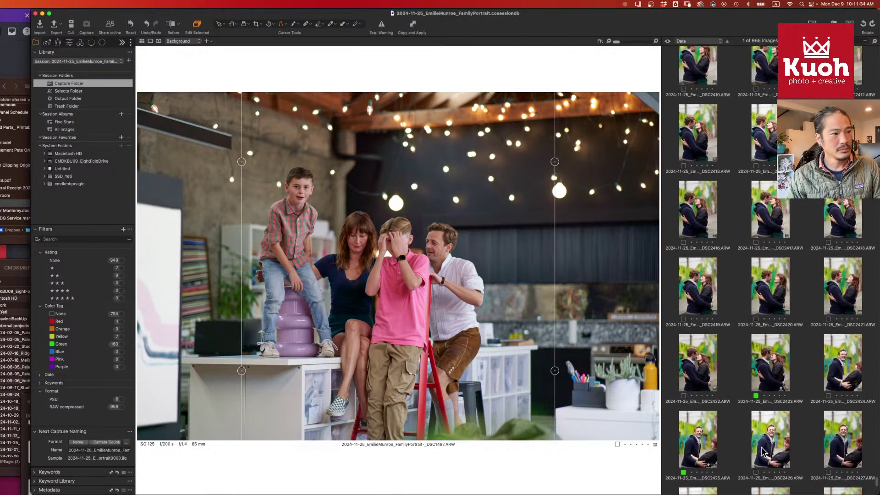
scroll(763, 453, up, 8)
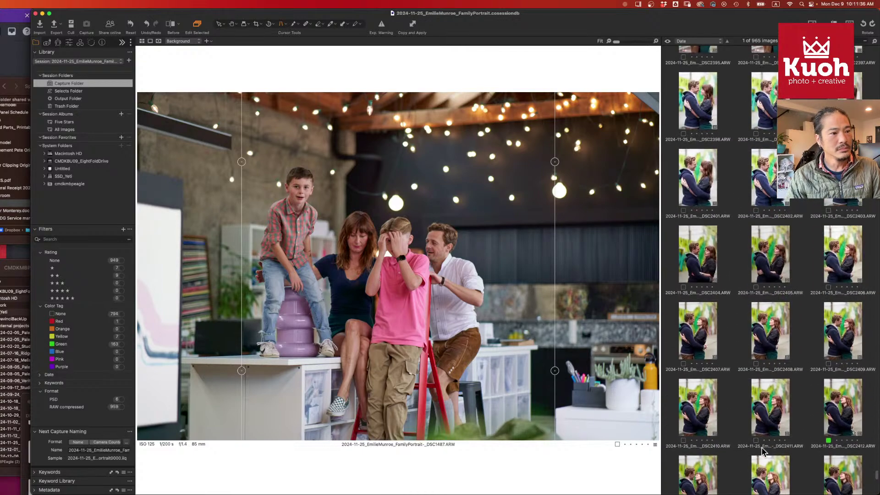
scroll(763, 453, up, 5)
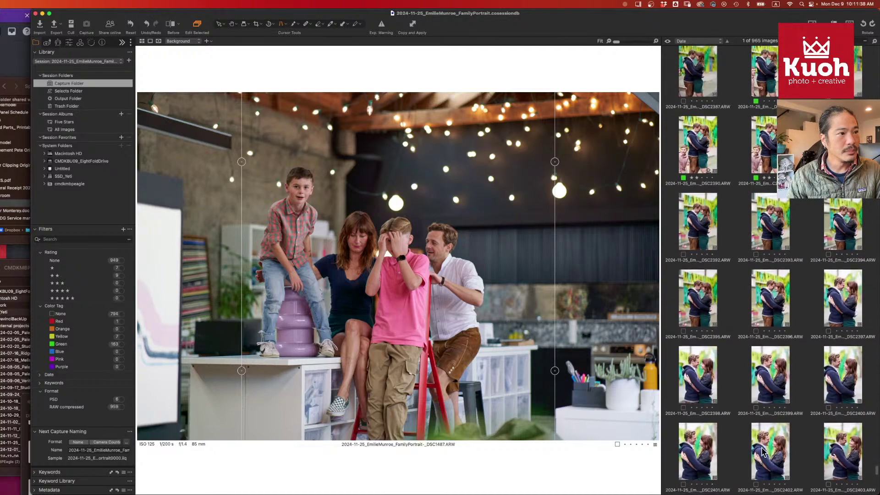
scroll(763, 452, up, 5)
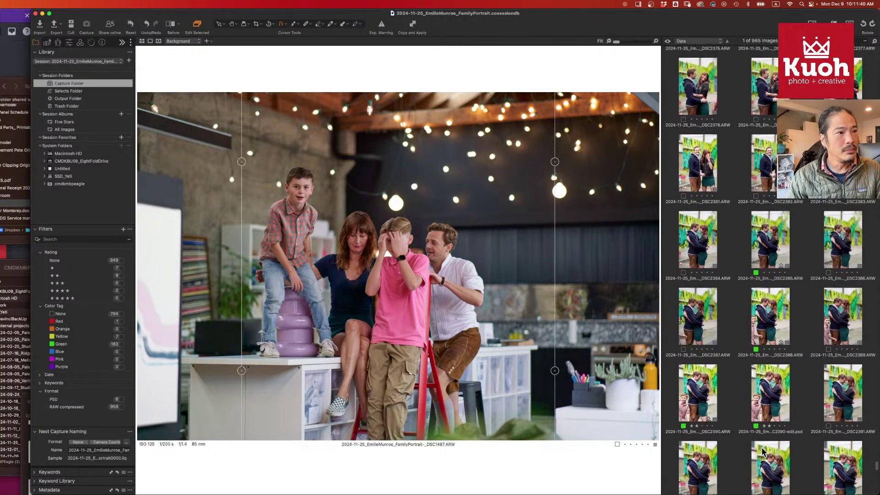
scroll(763, 452, up, 4)
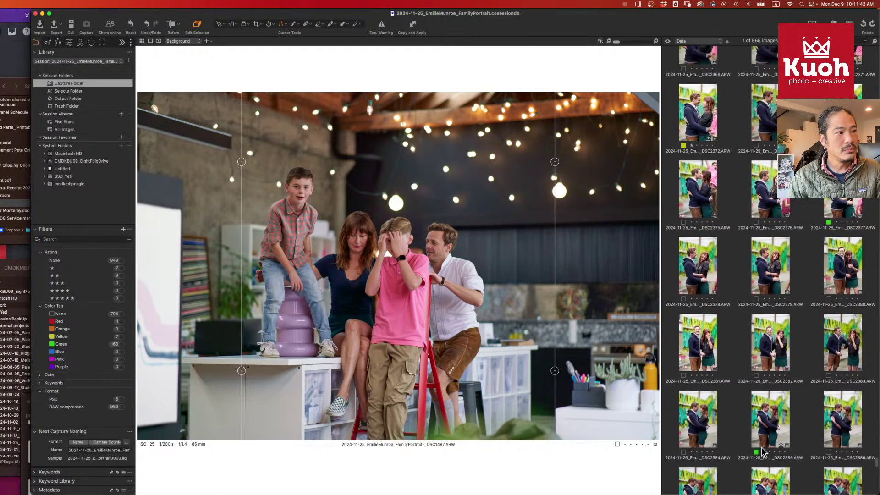
scroll(764, 453, up, 2)
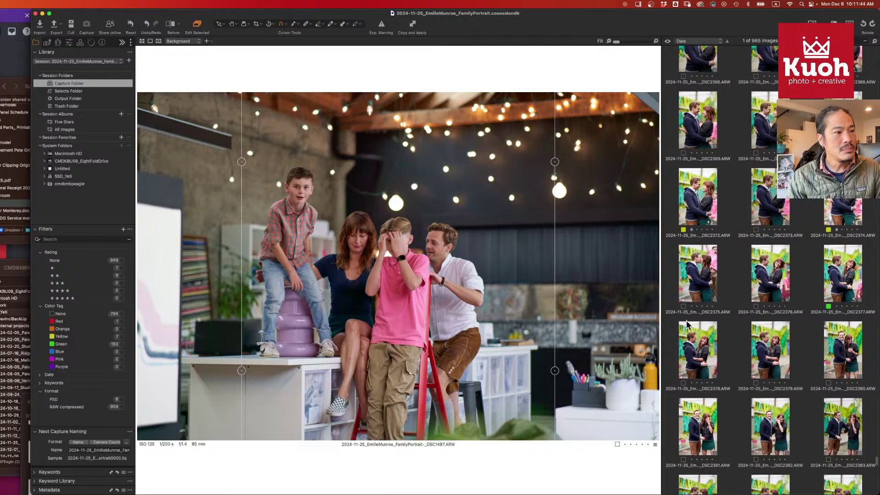
scroll(712, 270, up, 1)
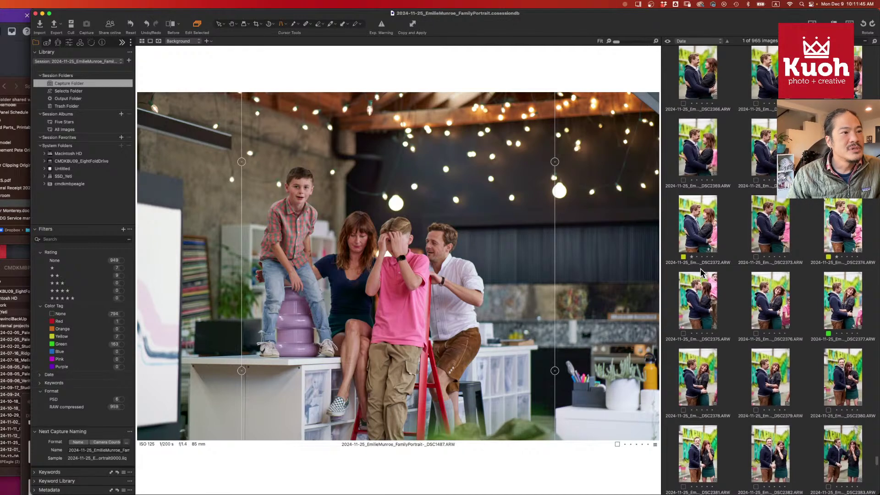
- Select the kissing-couple shot DSC2375 and give it a yellow colour tag
click(704, 306)
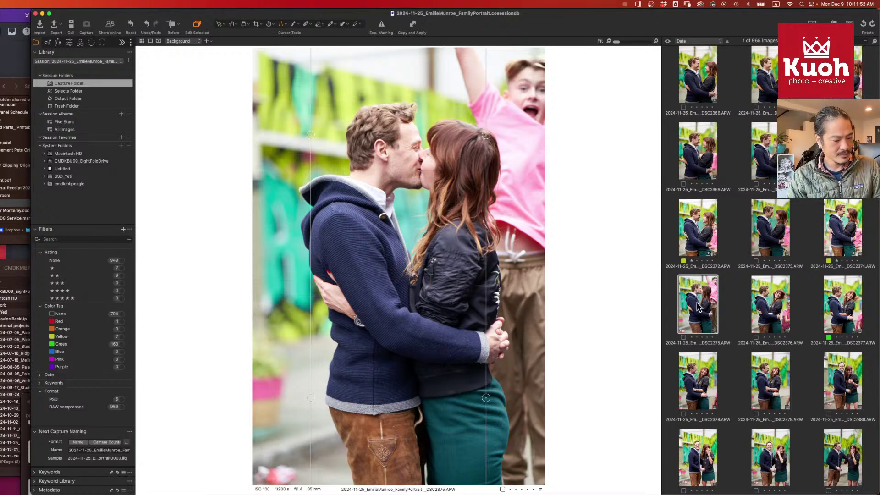
key(asterisk)
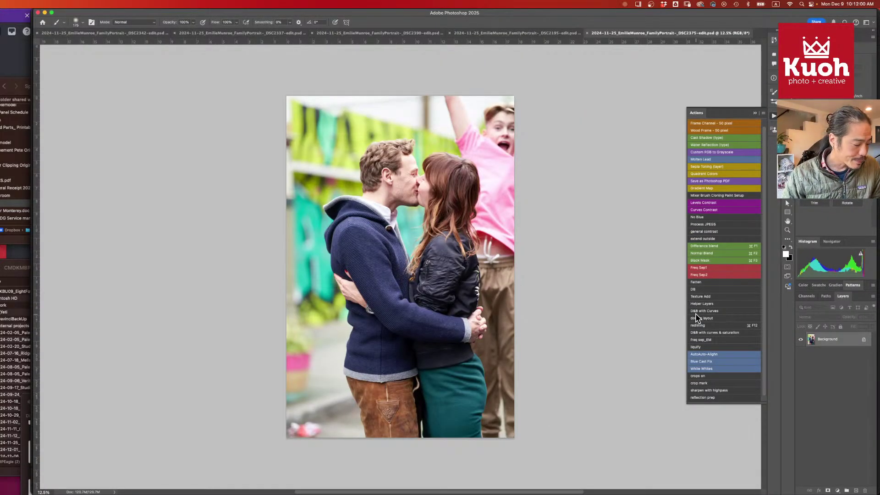
- Run the double layout action, hide Layer 2, and set Layer 3 to Difference blending
click(695, 316)
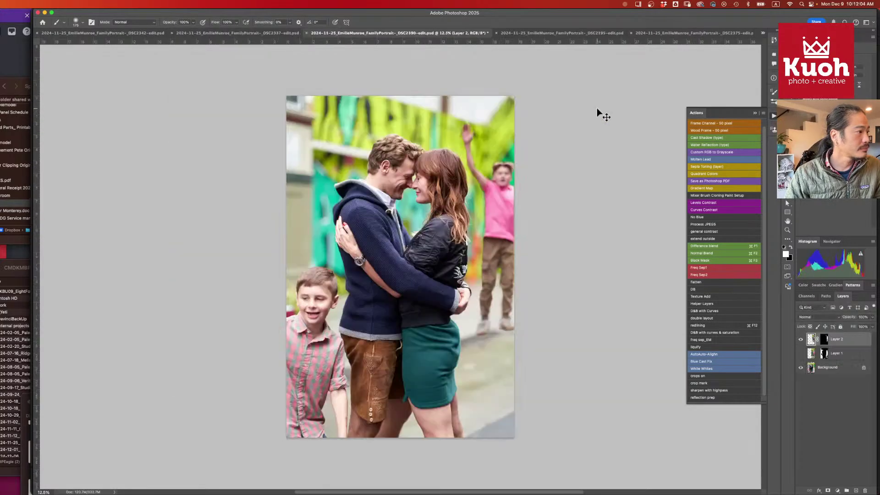
click(801, 339)
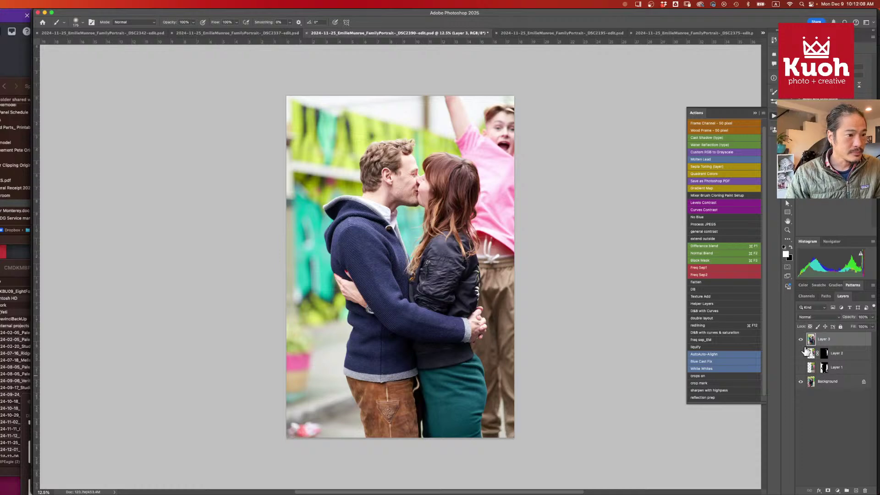
key(super+t)
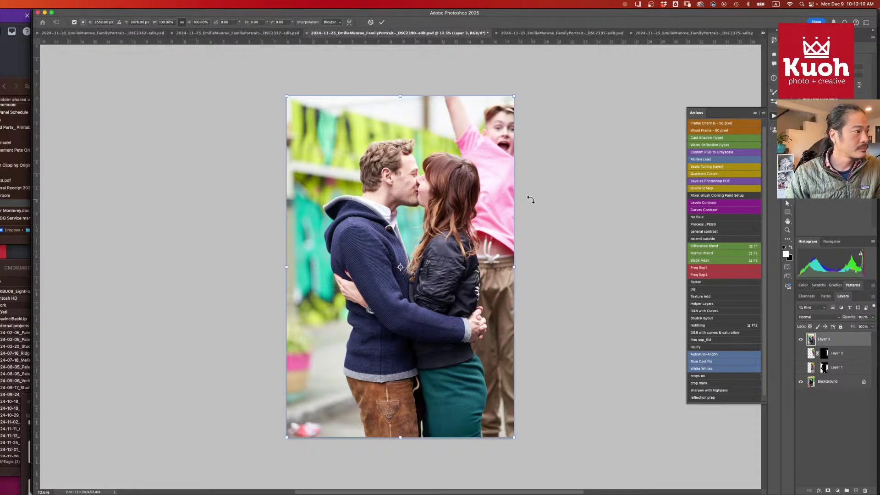
click(818, 317)
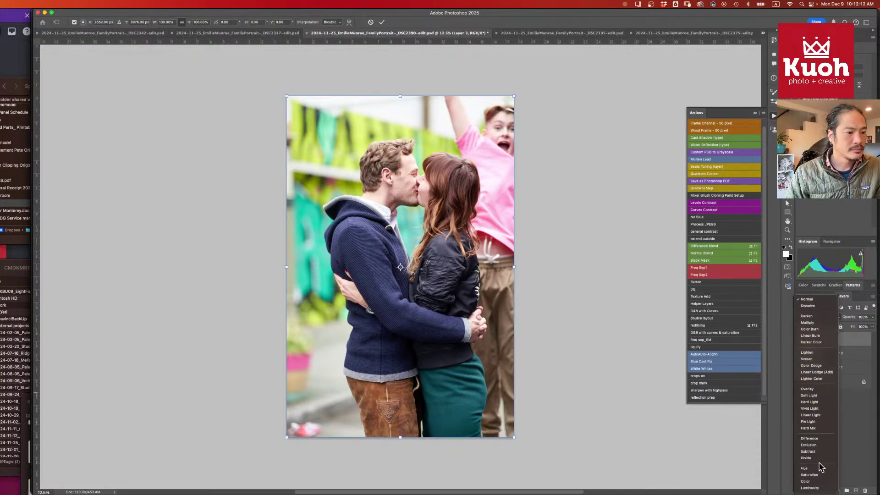
click(820, 438)
- Scale Layer 3 to about 85%, rotate it about 3.9°, and align it over the couple
drag(514, 96, 493, 118)
drag(414, 222, 419, 202)
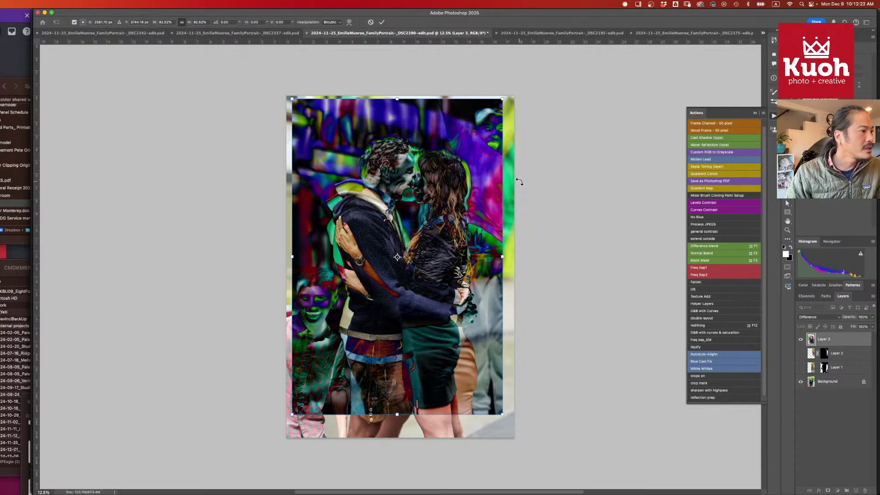
drag(519, 182, 525, 197)
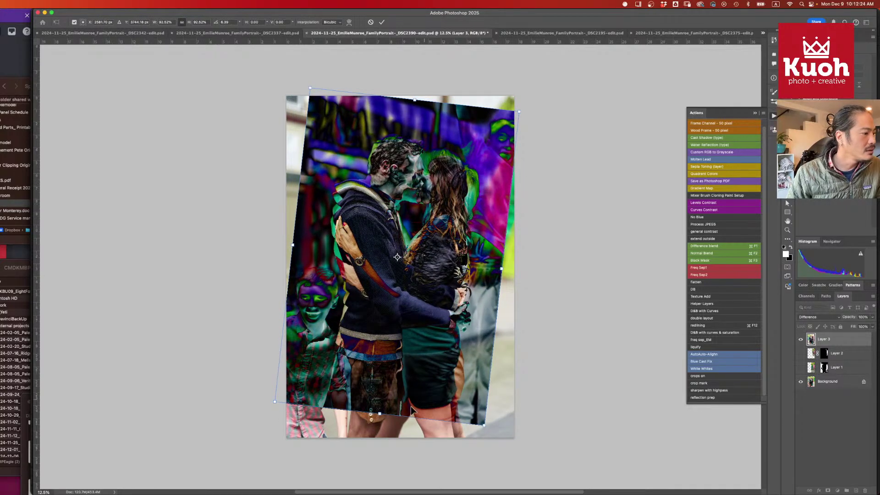
drag(380, 414, 385, 387)
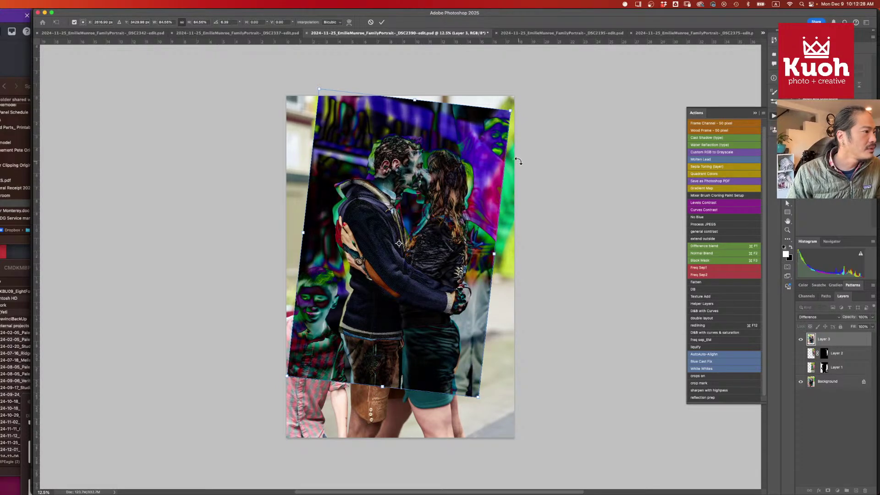
drag(516, 160, 518, 156)
drag(436, 222, 430, 219)
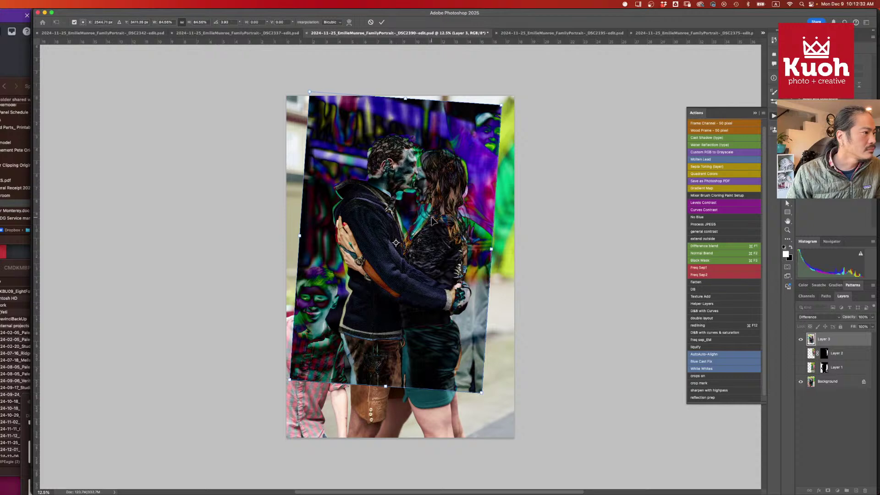
key(Return)
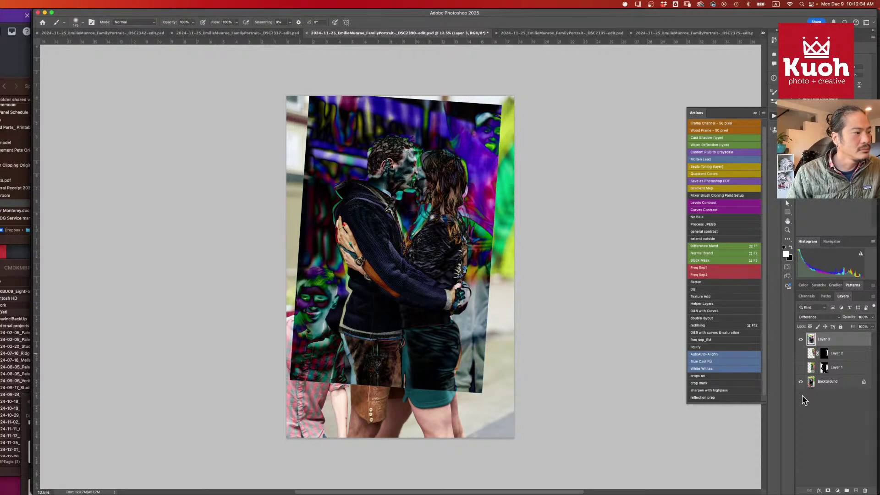
- Compare Layer 3 by toggling its visibility, then switch its blend mode from Difference to Normal
click(801, 341)
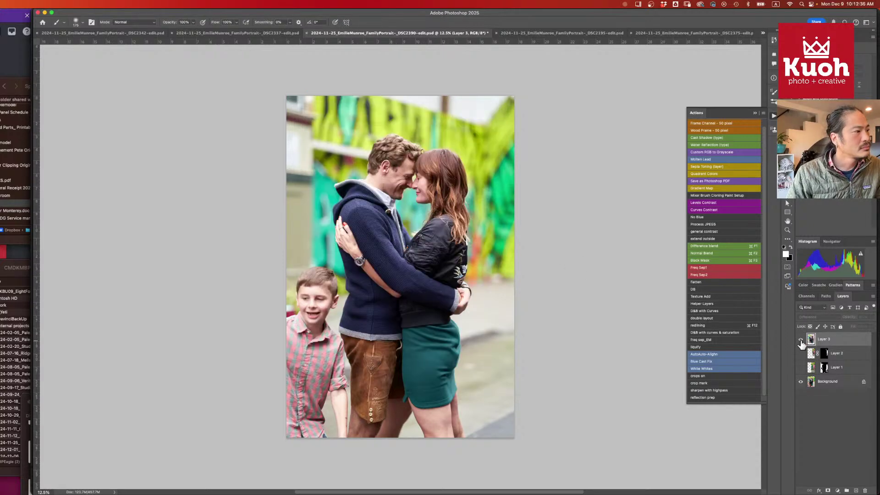
click(801, 340)
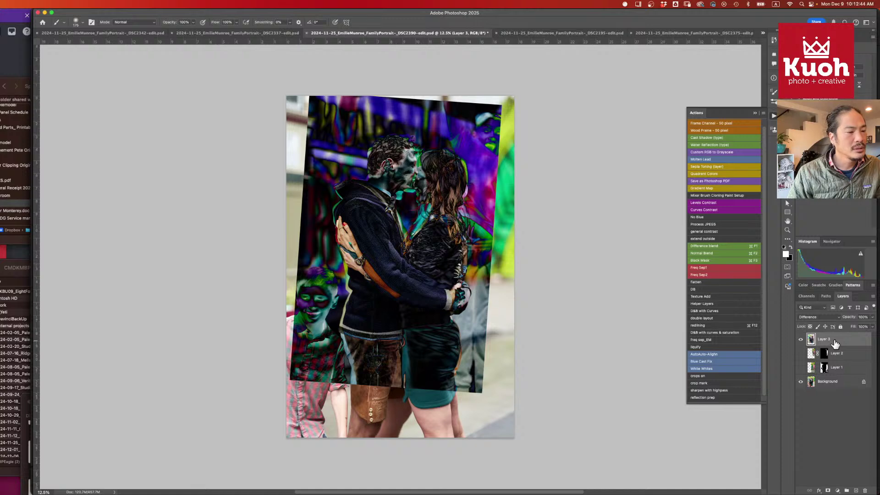
click(821, 317)
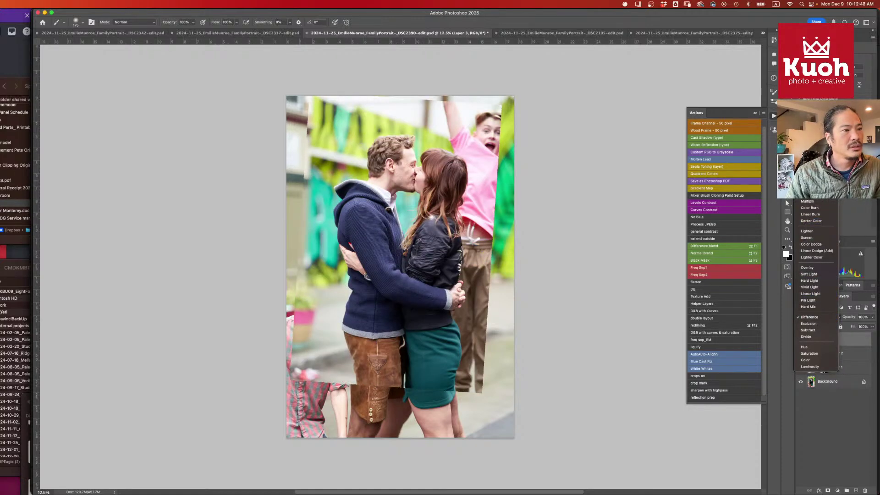
click(810, 179)
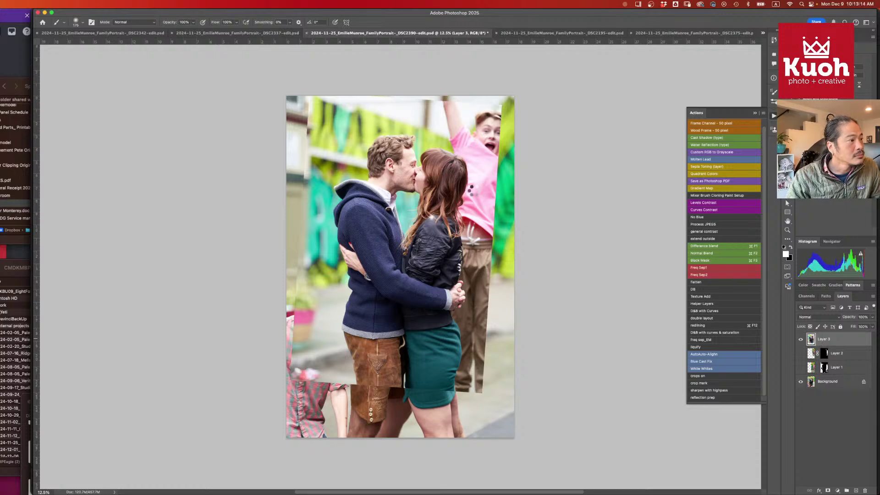
key(l)
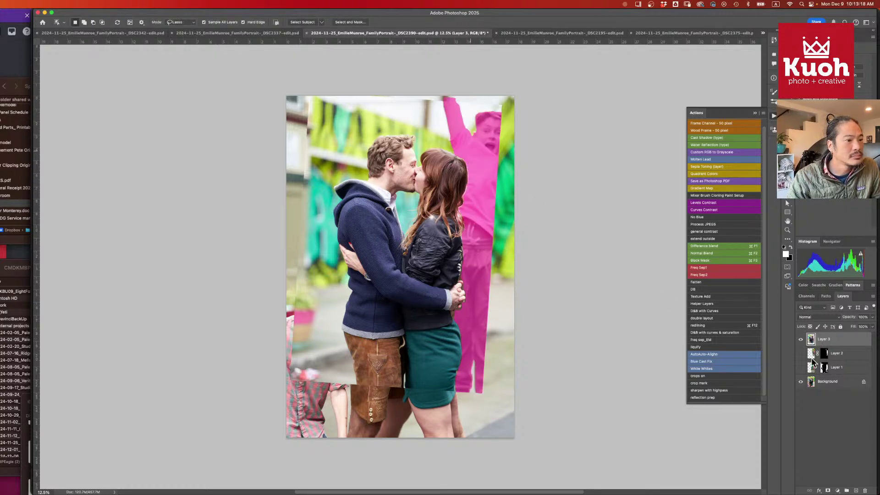
- Add a mask to Layer 3 and brush in white to reveal the pink-shirt boy, checking it on and off
click(828, 490)
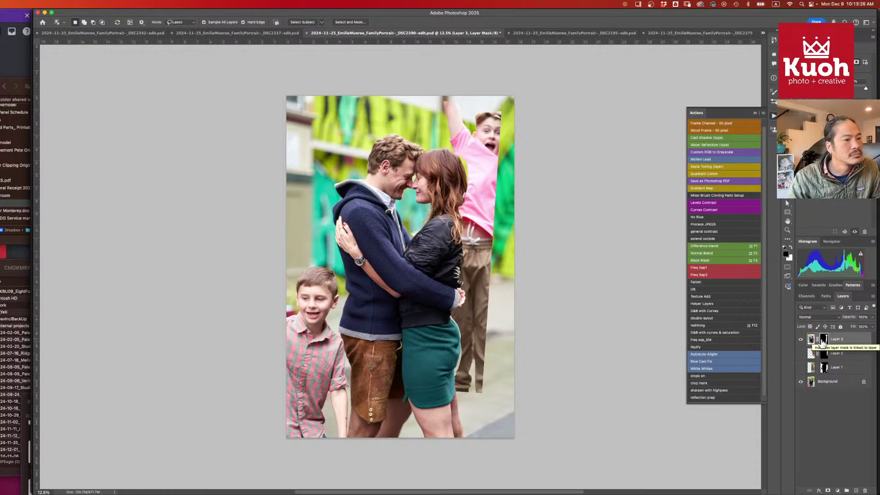
key(b)
key(x)
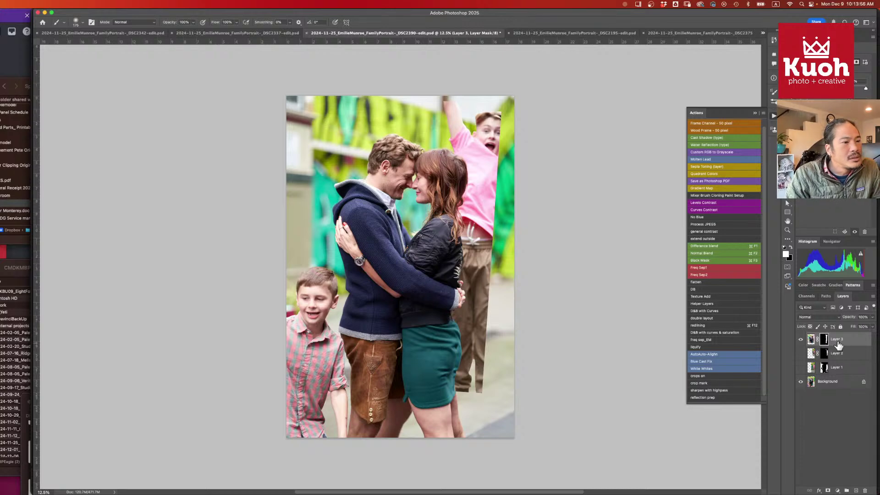
key(super+2)
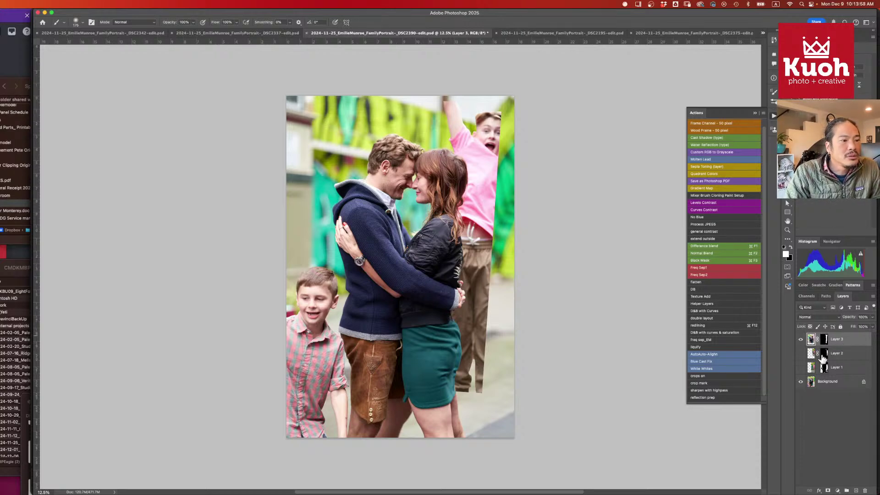
click(824, 341)
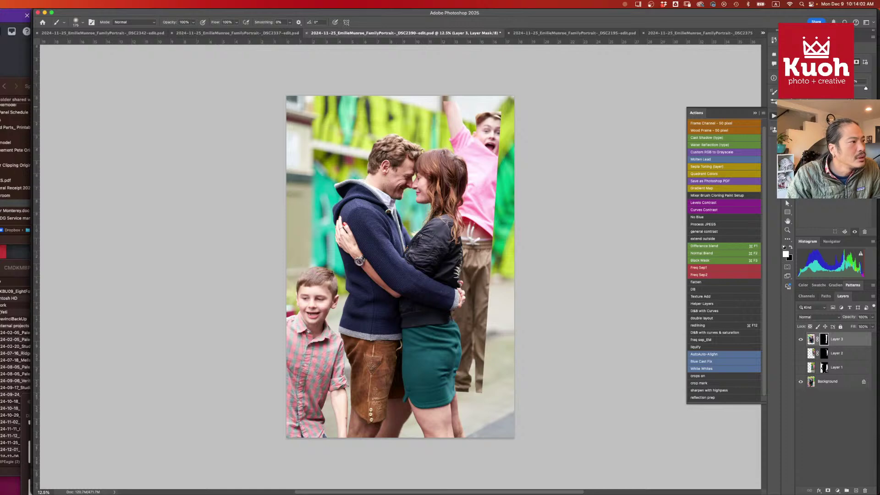
click(800, 340)
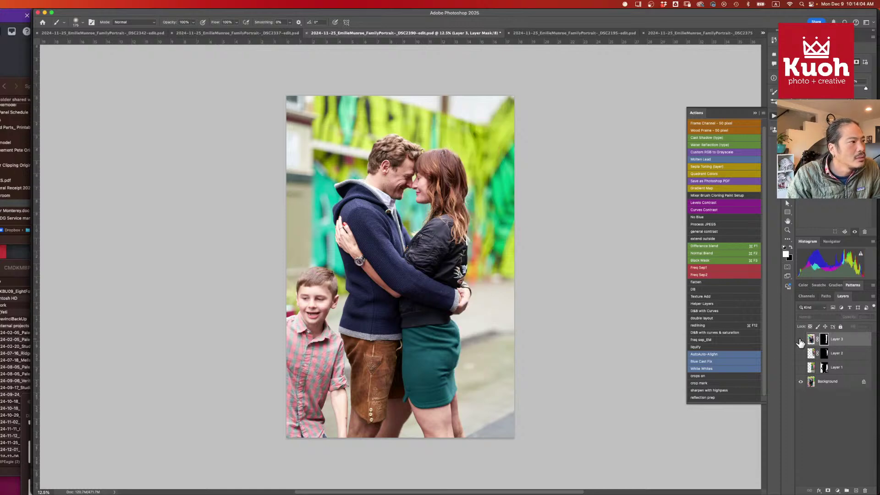
click(800, 340)
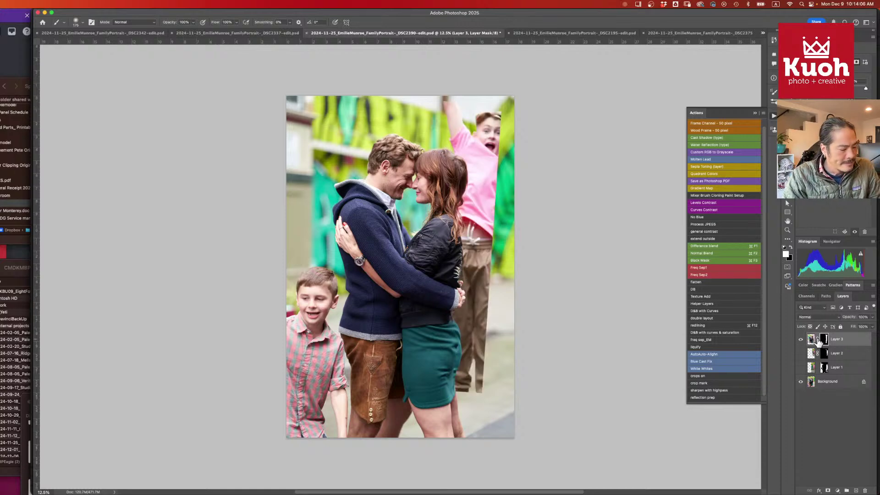
key(c)
key(super+equal)
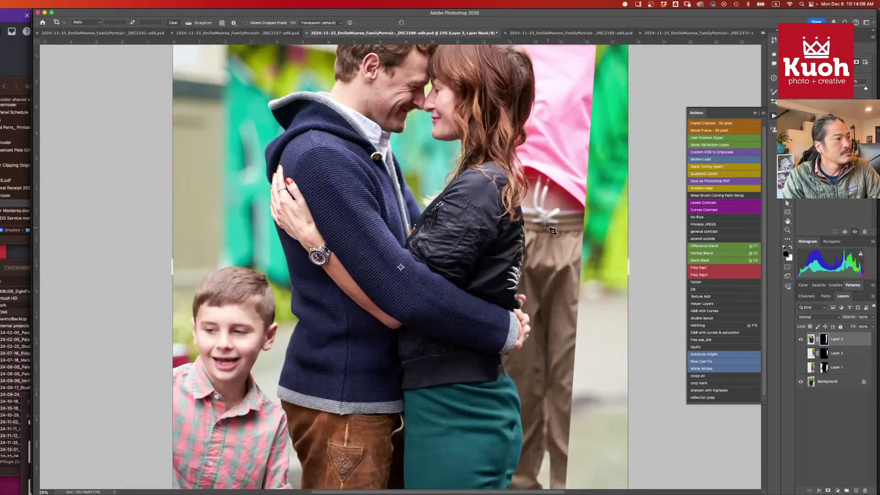
- Paint Layer 3's mask along the woman's hair, jacket and right skirt edge
scroll(502, 171, up, 3)
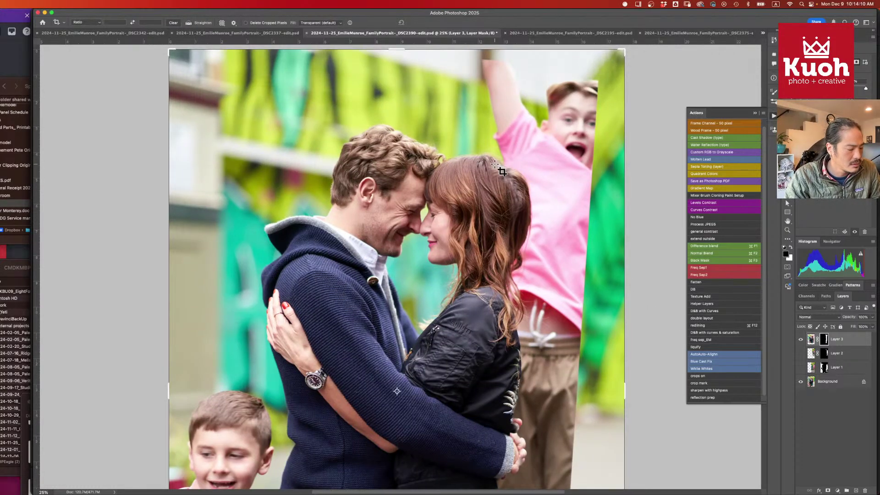
key(b)
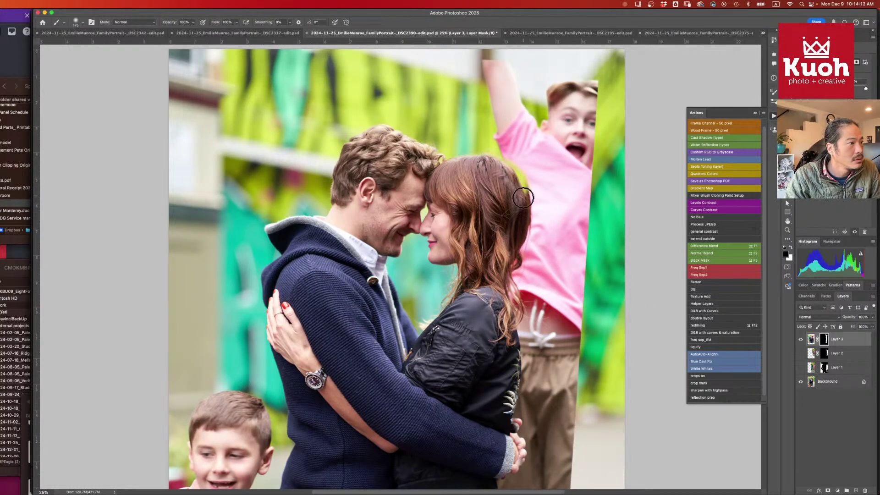
mouse_move(523, 198)
mouse_down()
mouse_move(522, 221)
mouse_move(520, 186)
mouse_move(528, 211)
mouse_move(509, 270)
mouse_move(516, 235)
mouse_move(522, 258)
mouse_move(514, 288)
mouse_move(525, 237)
mouse_move(498, 177)
mouse_move(506, 297)
mouse_move(516, 275)
mouse_move(514, 311)
mouse_move(523, 278)
mouse_move(520, 325)
mouse_move(527, 281)
mouse_move(508, 349)
mouse_move(521, 302)
mouse_move(521, 355)
mouse_move(526, 317)
mouse_move(508, 454)
mouse_move(526, 367)
mouse_move(516, 437)
mouse_up()
drag(513, 386, 513, 234)
mouse_move(523, 274)
mouse_down()
mouse_move(515, 311)
mouse_move(526, 224)
mouse_move(509, 330)
mouse_move(525, 308)
mouse_move(526, 275)
mouse_move(530, 307)
mouse_move(520, 325)
mouse_move(532, 275)
mouse_move(525, 264)
mouse_move(529, 304)
mouse_move(491, 332)
mouse_move(511, 367)
mouse_move(503, 460)
mouse_move(509, 381)
mouse_up()
mouse_move(510, 423)
mouse_down()
mouse_move(514, 348)
mouse_move(498, 308)
mouse_up()
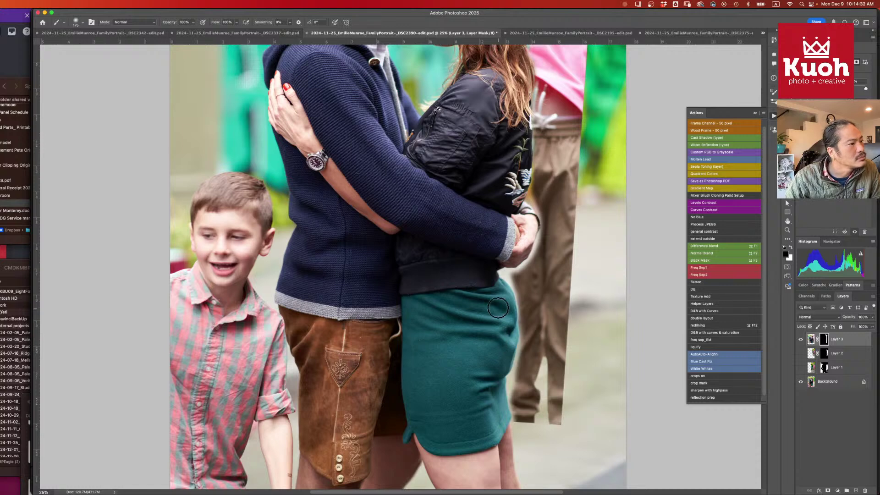
- Trace the mask down the woman's right side, then switch to white with a 125 px brush
scroll(528, 156, up, 5)
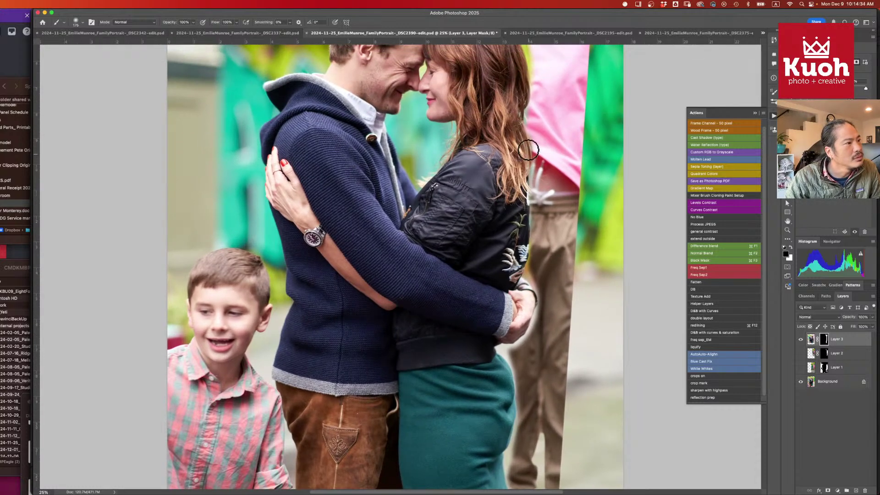
drag(528, 150, 517, 311)
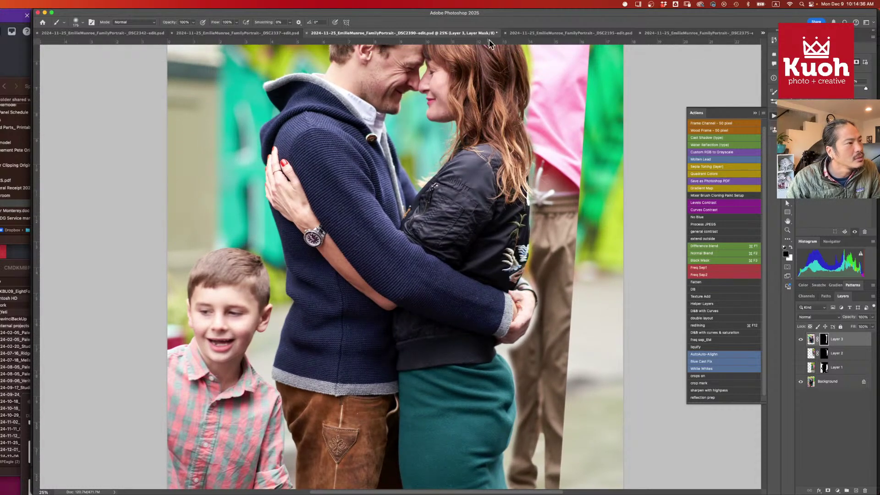
mouse_move(489, 43)
mouse_down()
mouse_move(499, 133)
mouse_move(500, 36)
mouse_up()
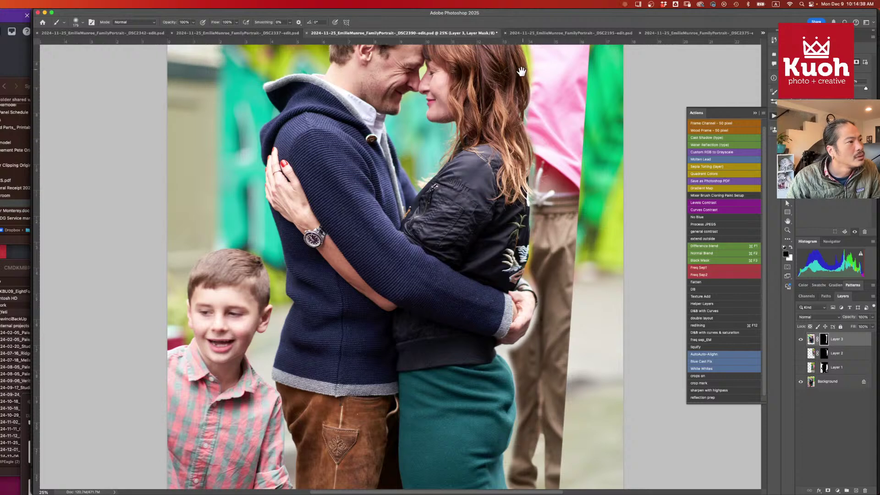
drag(522, 72, 506, 120)
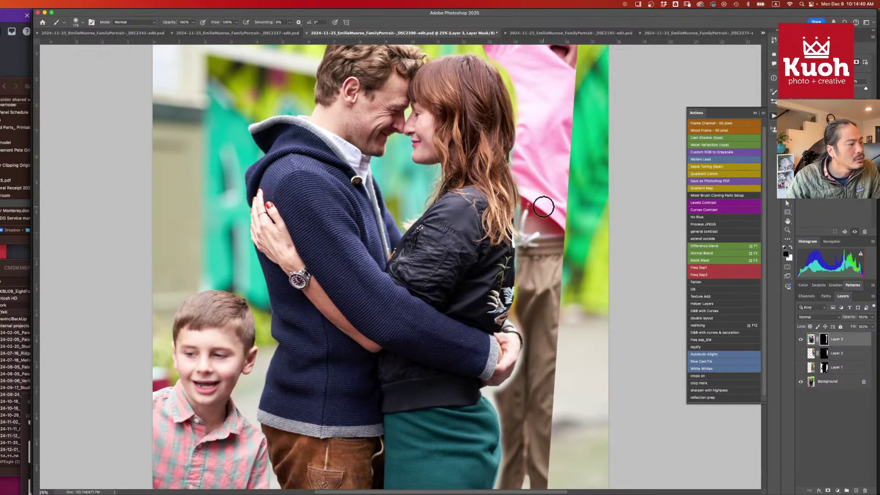
key(x)
key(bracketleft)
key(bracketleft)
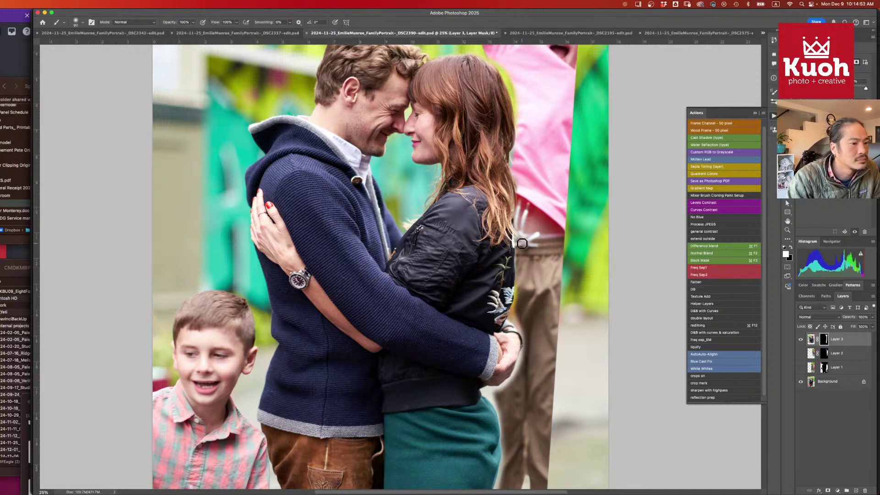
scroll(531, 333, down, 5)
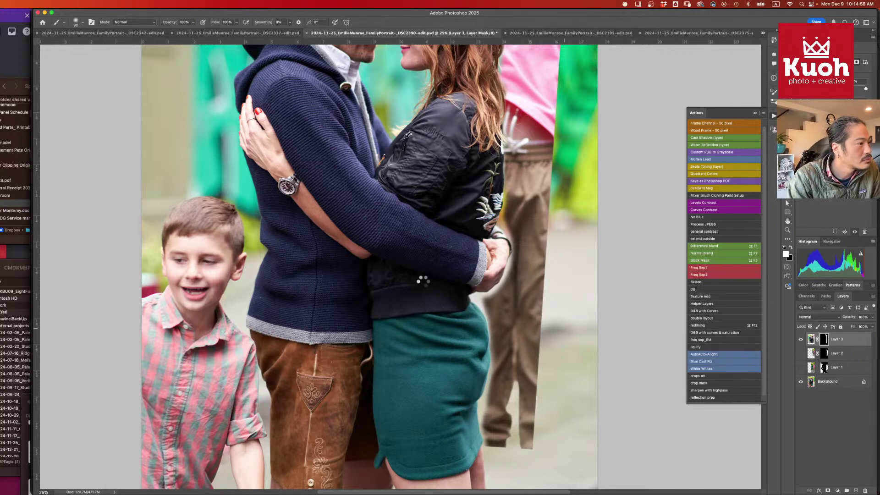
key(w)
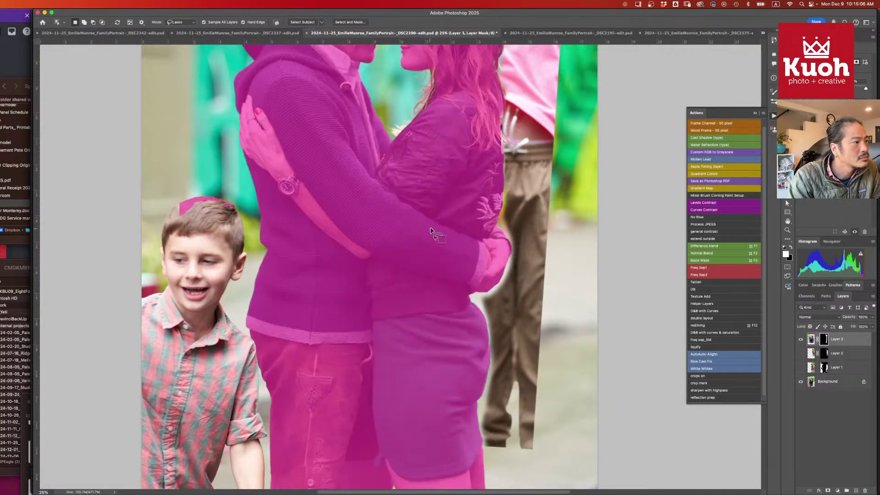
- Select the couple as subject, invert the selection, and size a soft brush to 200 px
click(440, 245)
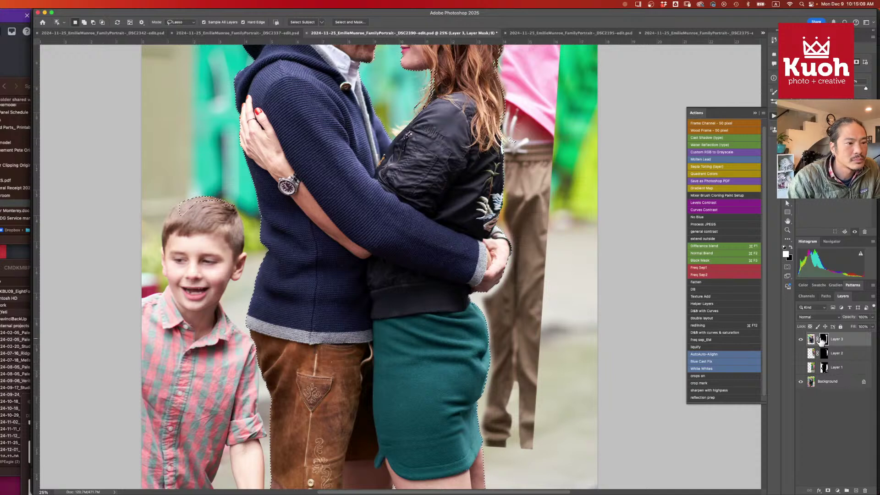
key(super+shift+i)
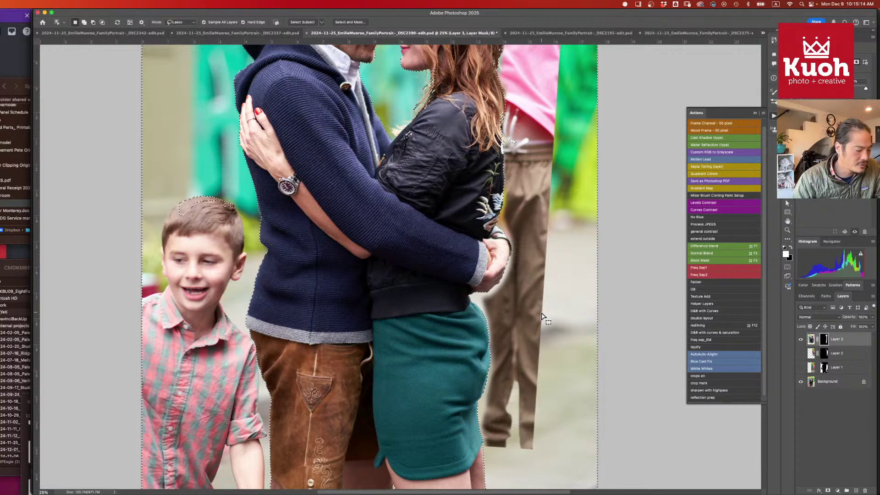
key(b)
drag(500, 306, 515, 314)
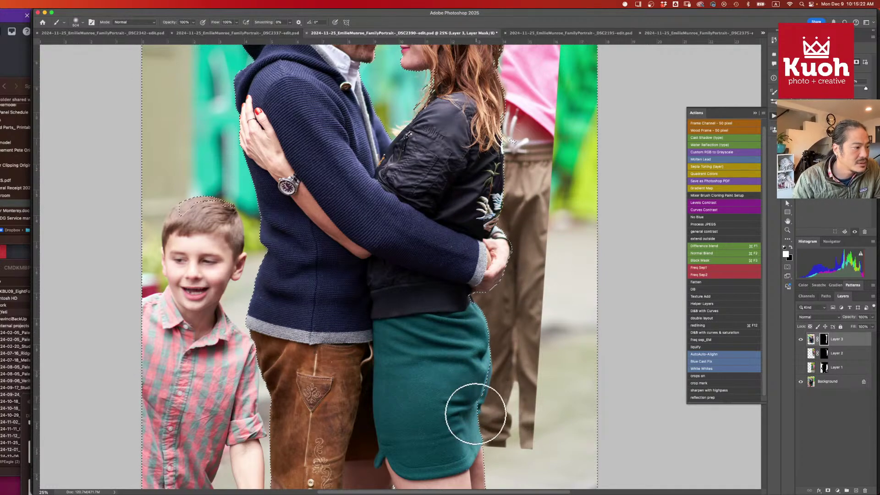
drag(489, 293, 494, 413)
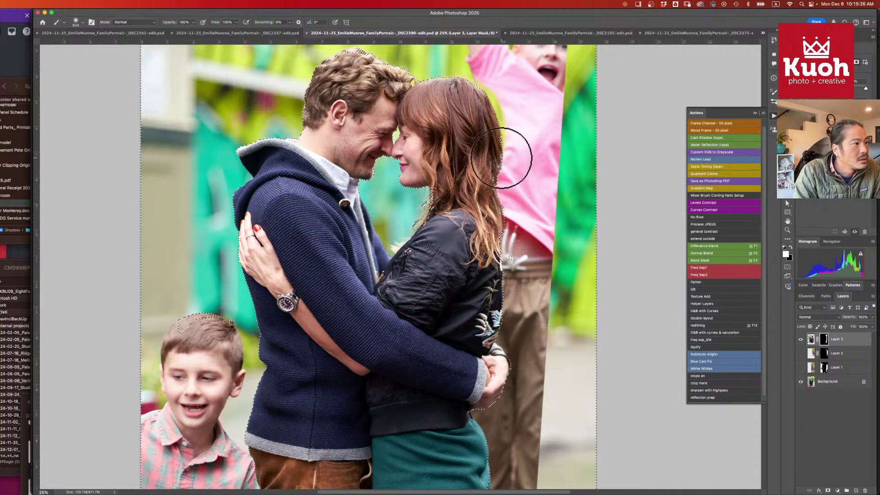
drag(497, 115, 510, 169)
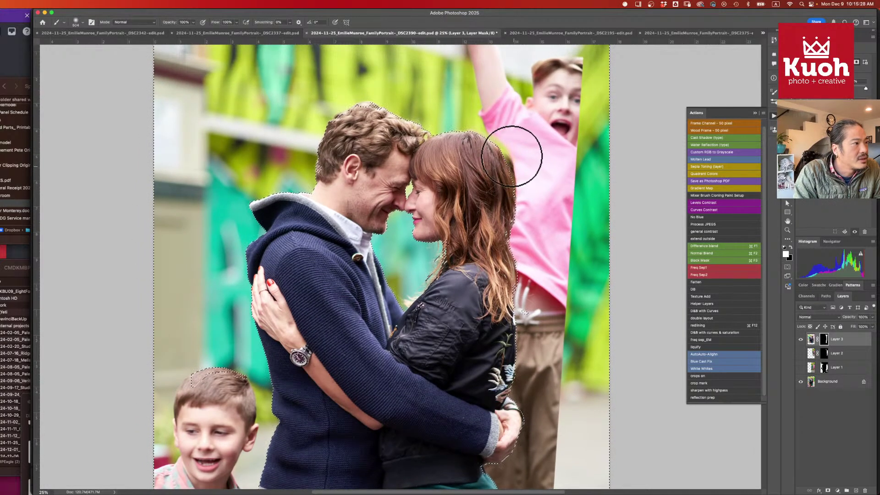
key(bracketleft)
key(bracketleft)
key(bracketleft)
key(bracketleft)
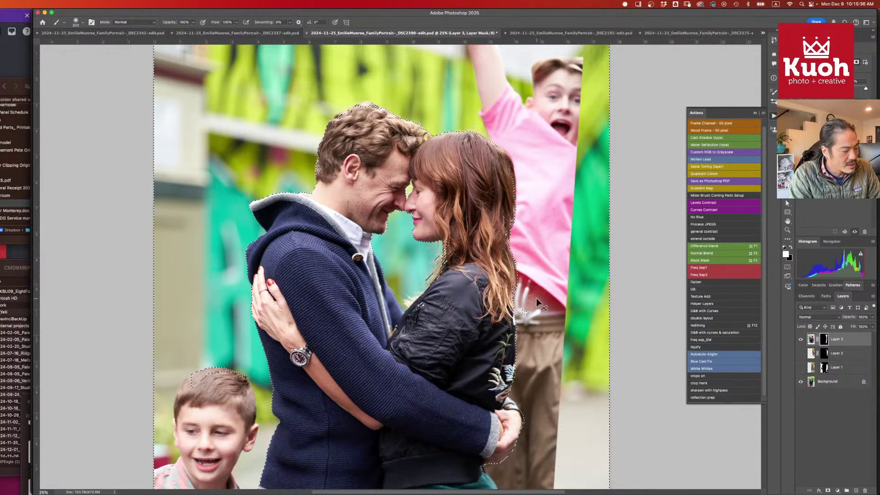
- Zoom in on the man's hand over the skirt and add a new empty Layer 4
drag(536, 298, 515, 191)
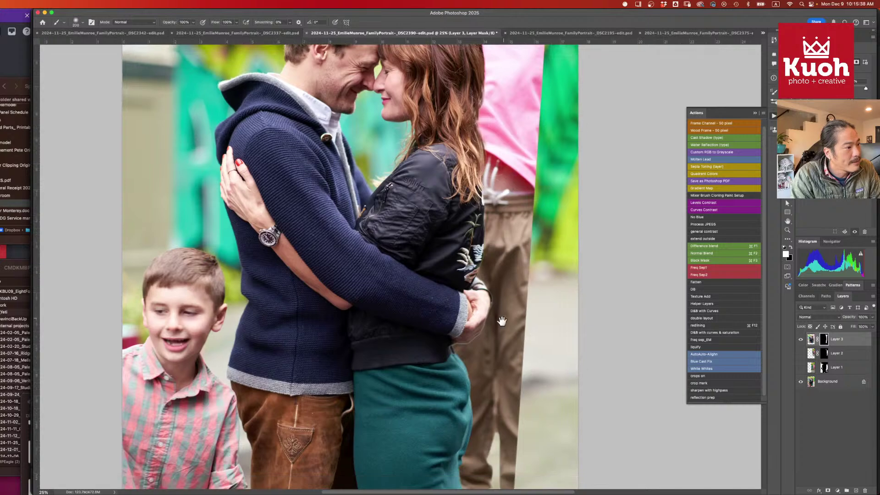
drag(503, 338, 507, 262)
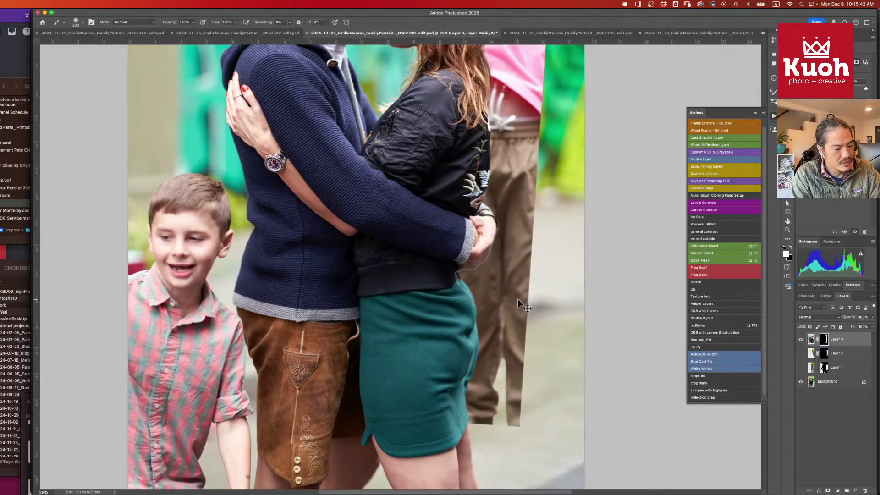
key(super+equal)
key(super+equal)
key(super+equal)
drag(464, 310, 372, 329)
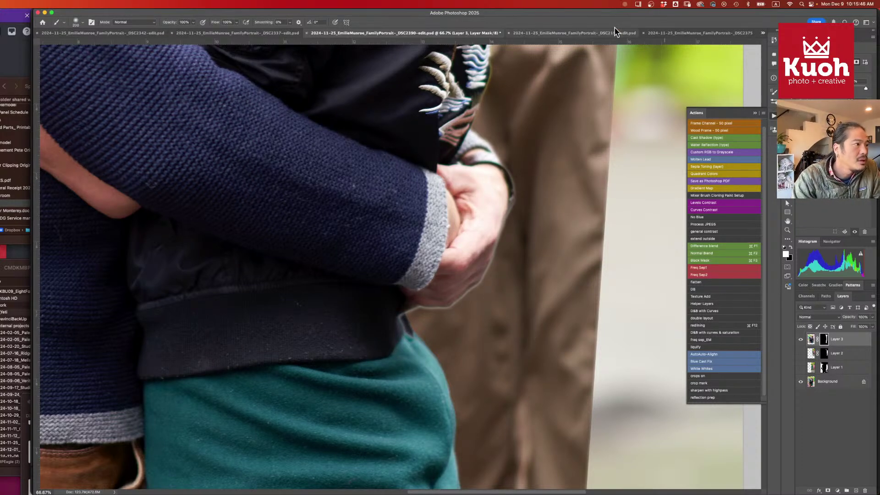
mouse_move(518, 147)
mouse_down()
mouse_move(492, 283)
mouse_move(527, 143)
mouse_up()
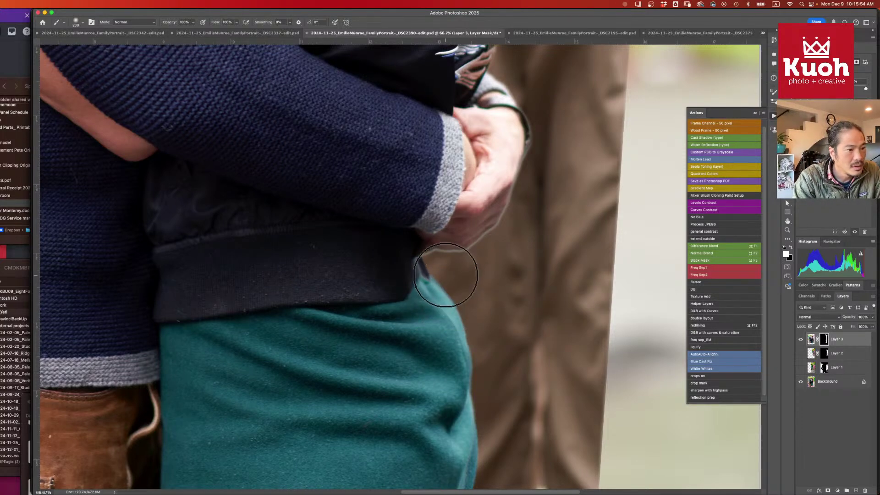
click(856, 491)
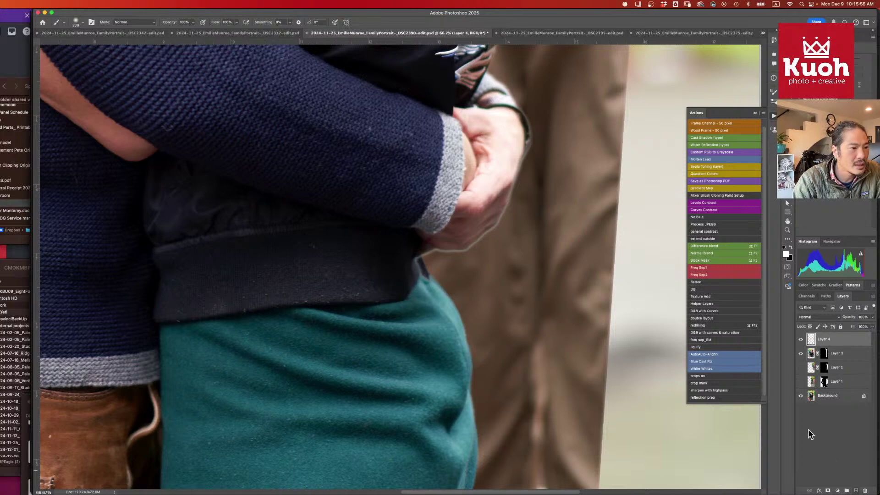
- Erase the ragged fringe along the man's hand on Layer 4 with the Remove tool
key(j)
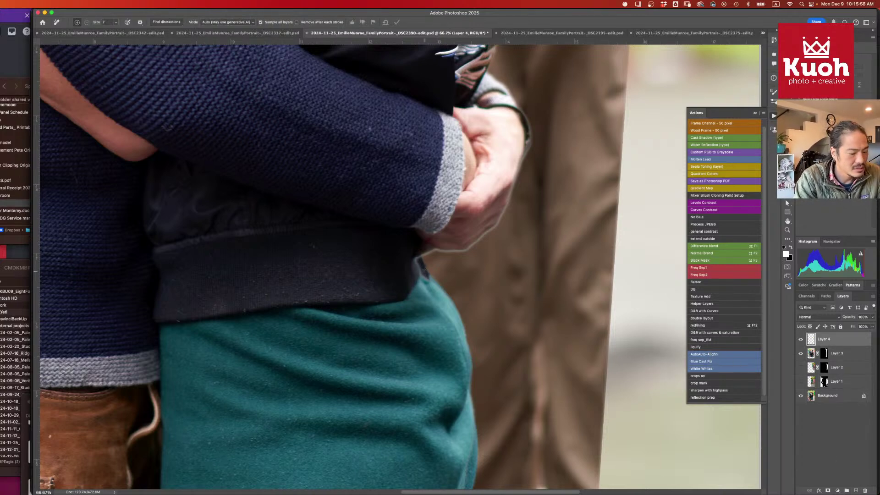
key(bracketright)
mouse_move(417, 255)
mouse_down()
mouse_move(425, 283)
mouse_move(415, 257)
mouse_up()
mouse_move(436, 250)
mouse_down()
mouse_move(468, 249)
mouse_move(497, 230)
mouse_move(514, 198)
mouse_up()
drag(530, 150, 485, 243)
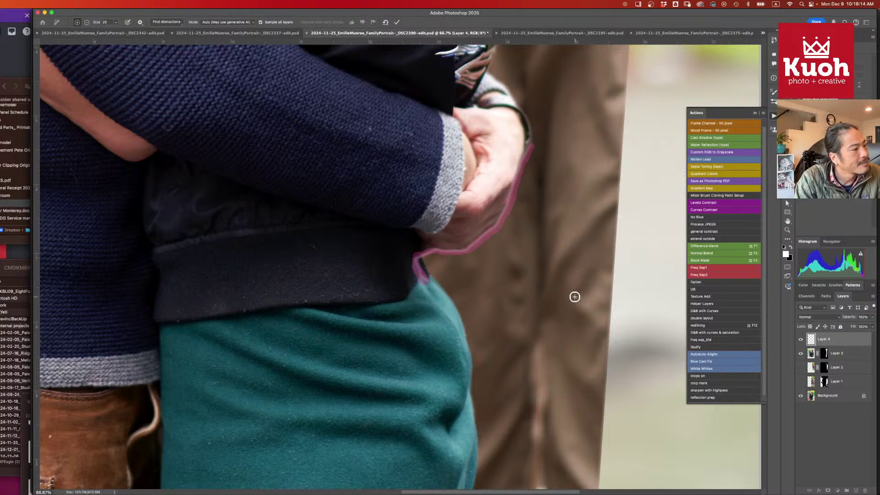
key(Return)
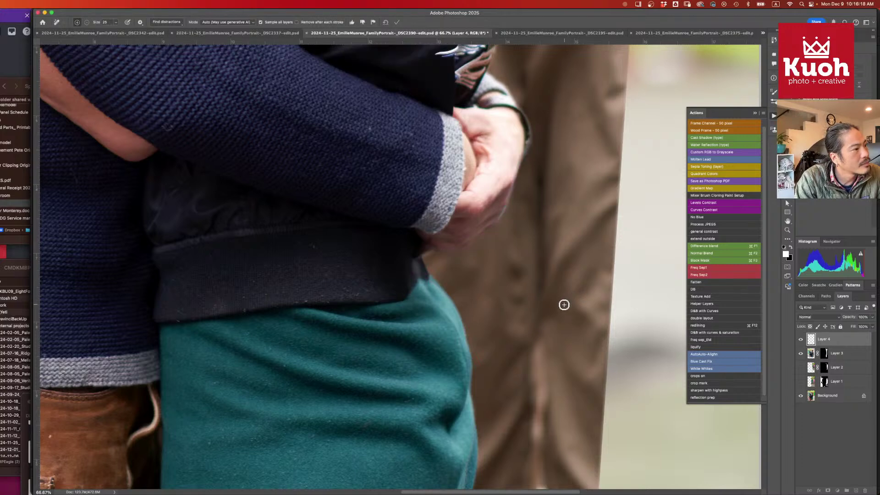
mouse_move(513, 196)
mouse_down()
mouse_move(499, 225)
mouse_move(515, 197)
mouse_up()
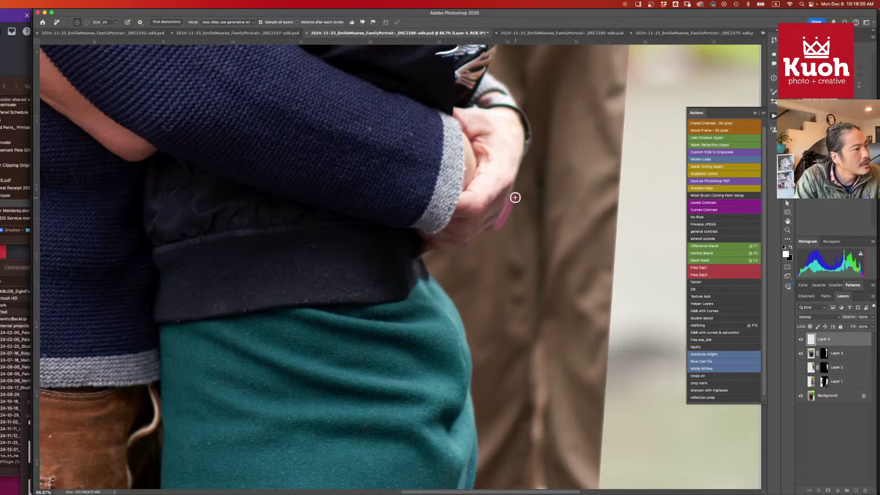
key(Return)
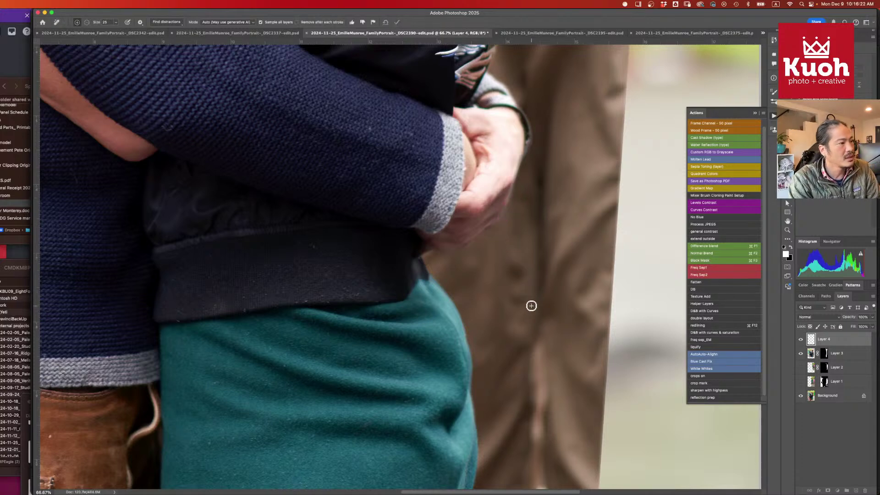
- Remove the stray fringe along the teal skirt's right edge
scroll(541, 289, down, 5)
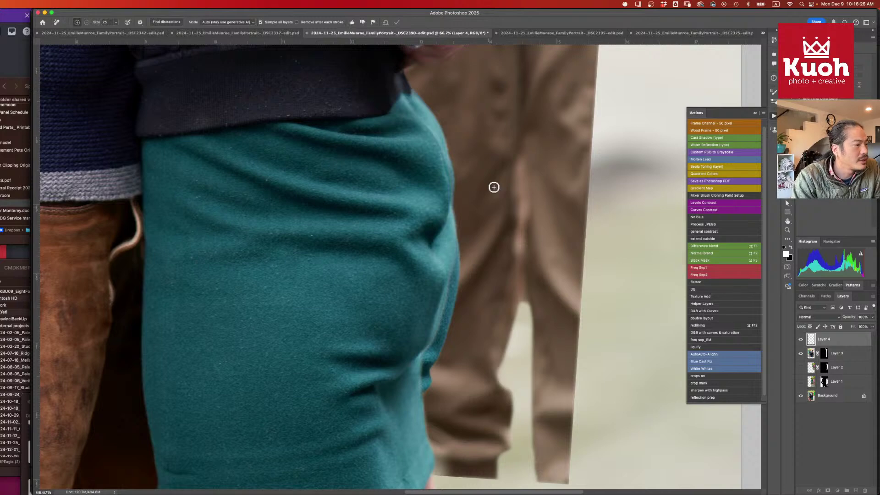
scroll(494, 187, down, 4)
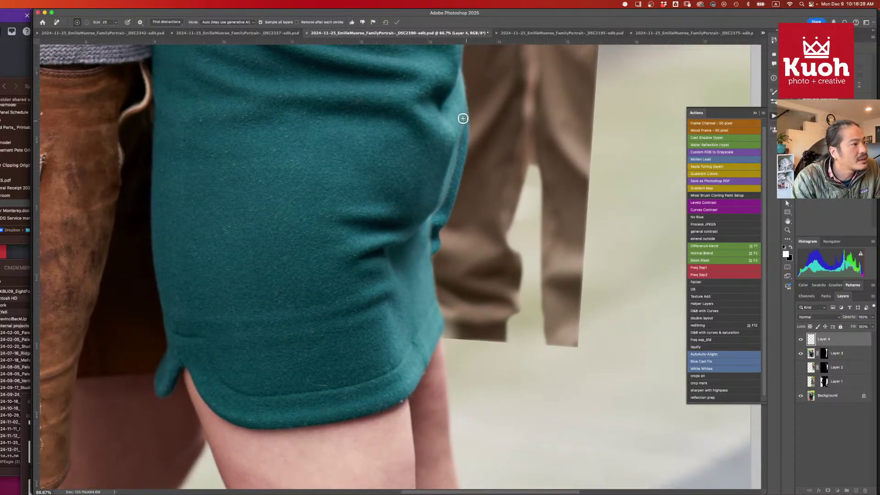
mouse_move(469, 95)
mouse_down()
mouse_move(432, 252)
mouse_move(442, 228)
mouse_move(473, 266)
mouse_up()
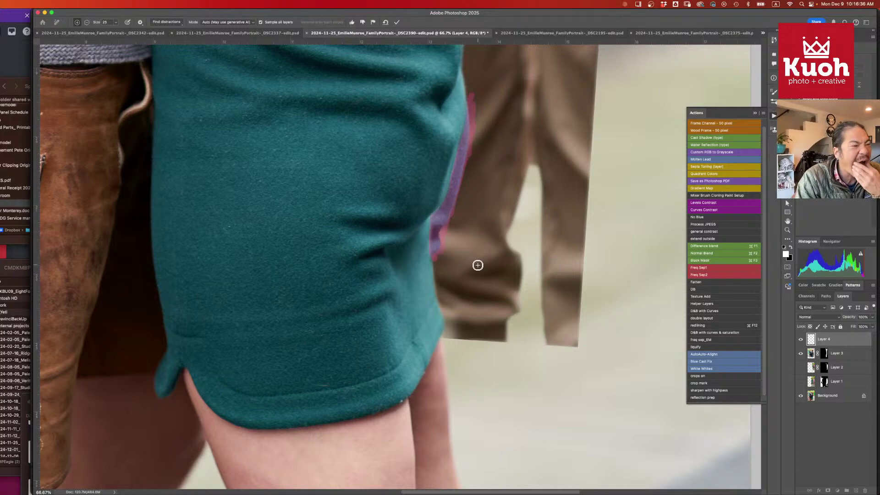
key(Return)
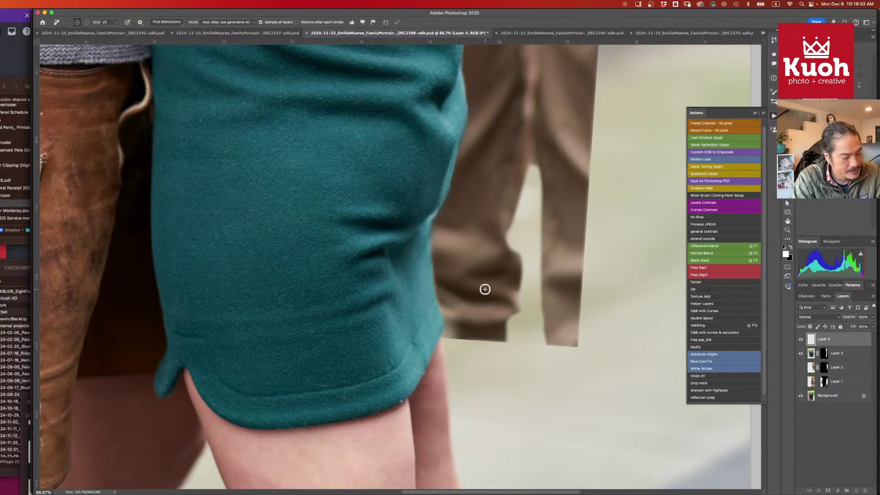
scroll(485, 298, down, 2)
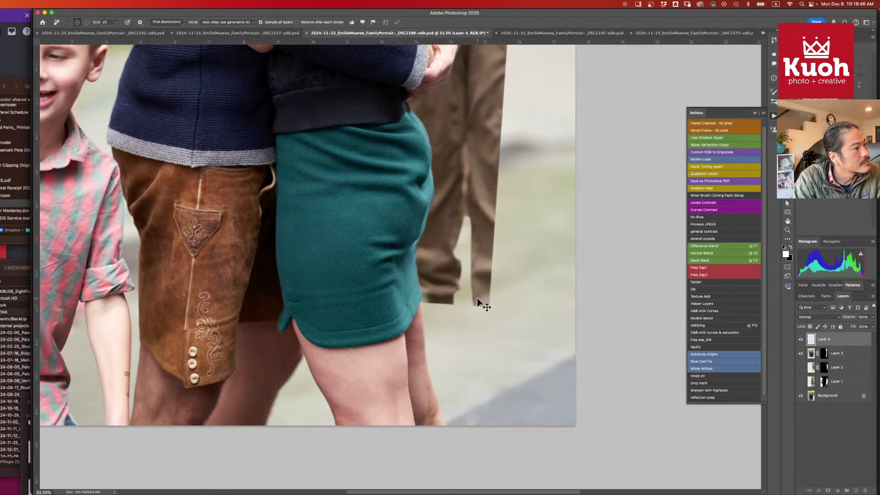
scroll(478, 299, down, 2)
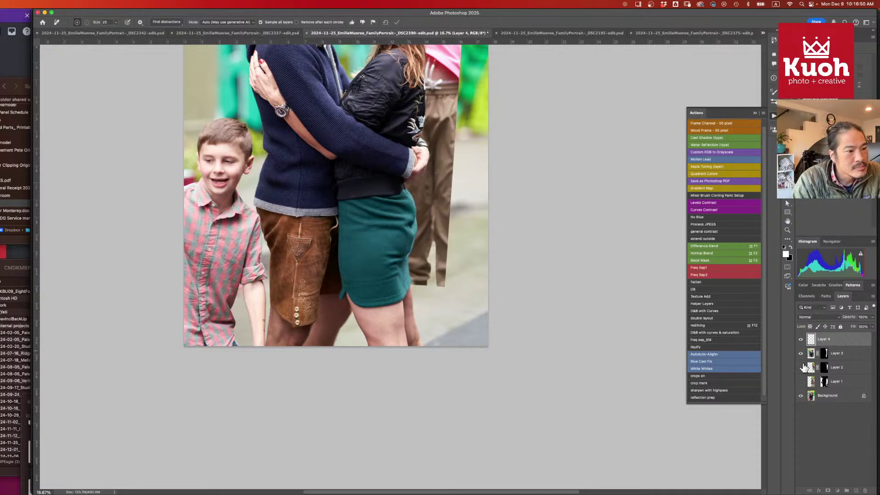
- Select Layer 3, fit the photo in view, and try a first widening transform
click(824, 356)
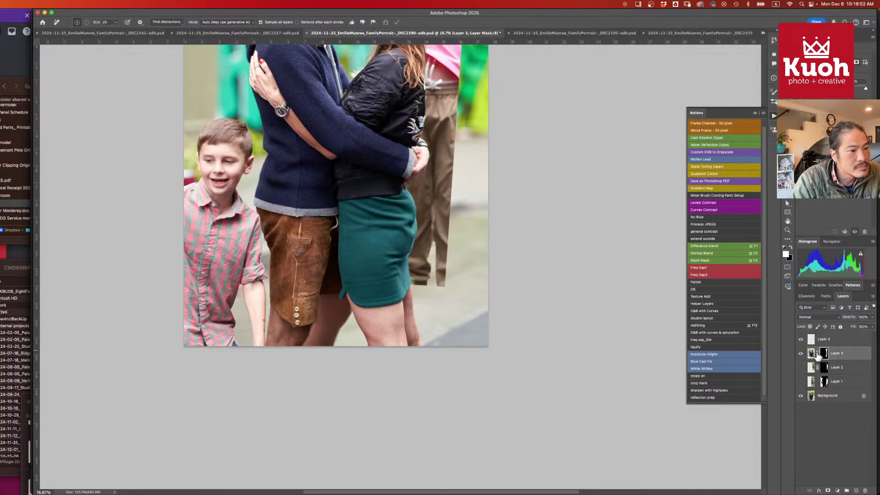
key(super+equal)
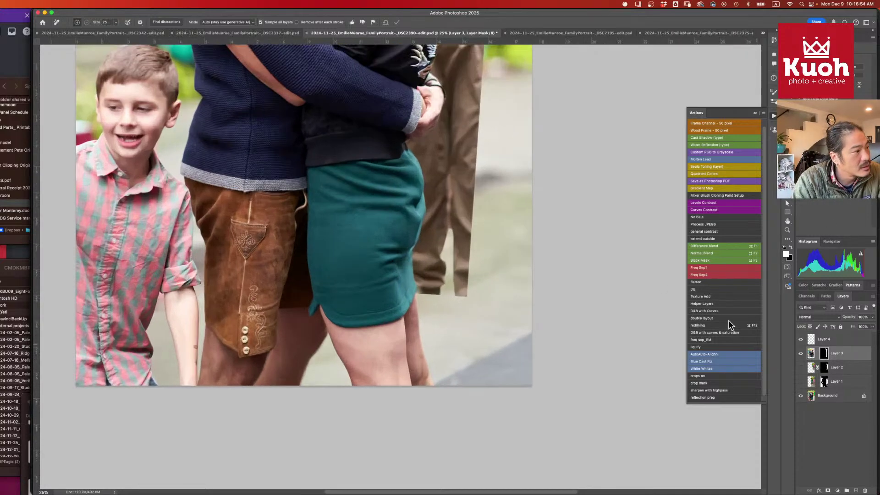
scroll(534, 231, up, 5)
key(super+minus)
key(super+minus)
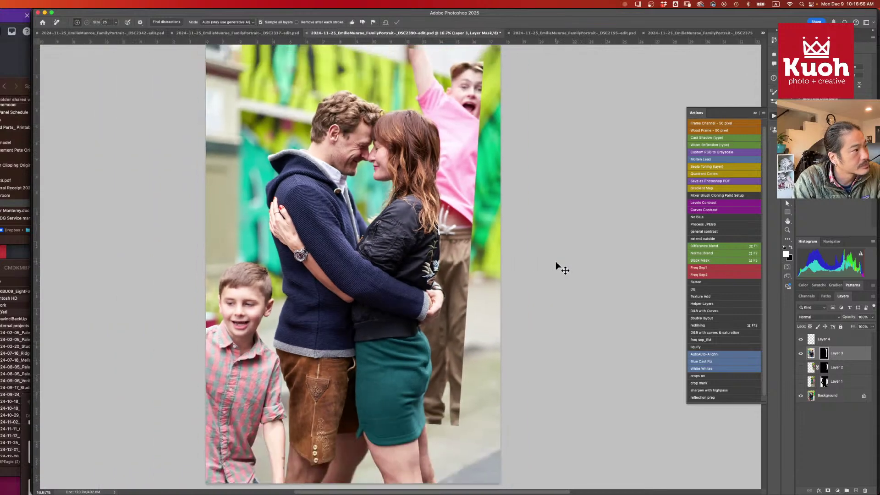
key(super+t)
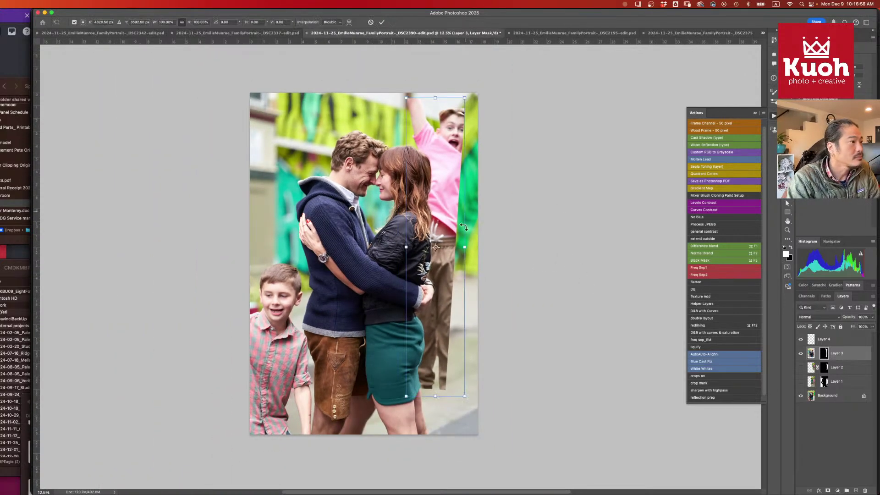
mouse_move(465, 247)
mouse_down()
mouse_move(477, 243)
mouse_move(466, 247)
mouse_up()
click(811, 353)
key(j)
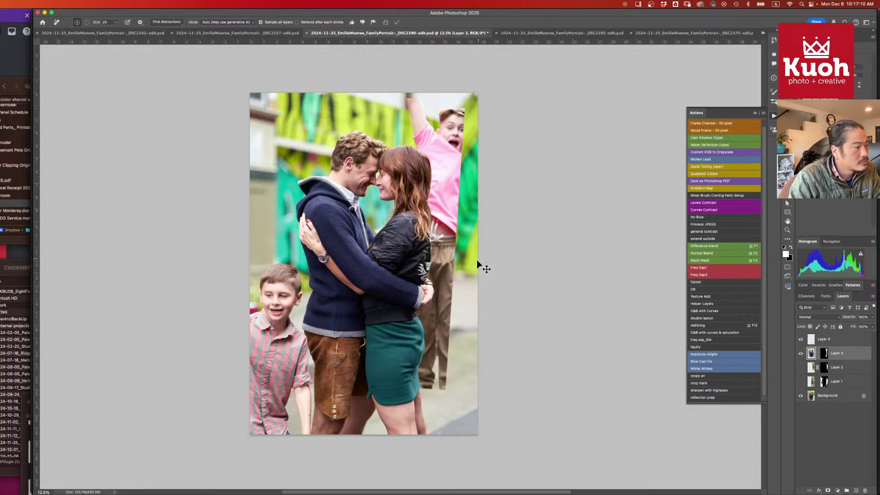
- Transform Layer 3 again, stretching it slightly wider, reset the scale, and apply
key(super+t)
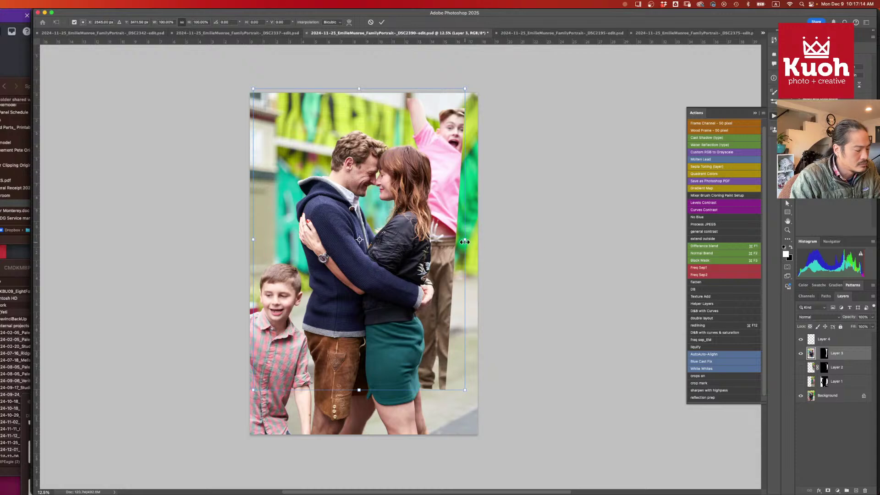
mouse_move(464, 242)
mouse_down()
mouse_move(485, 236)
mouse_move(462, 239)
mouse_up()
key(super+z)
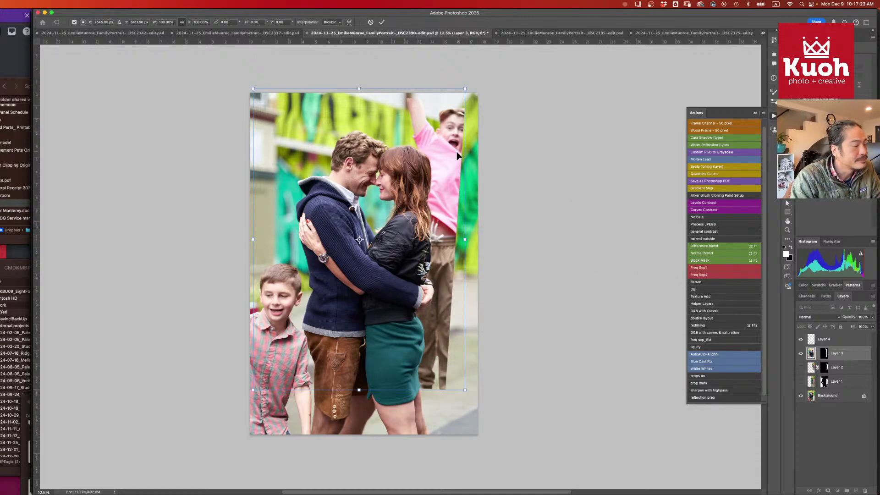
key(Return)
- Confirm Layer 3's transform and crop the frame tighter at the top and right
key(j)
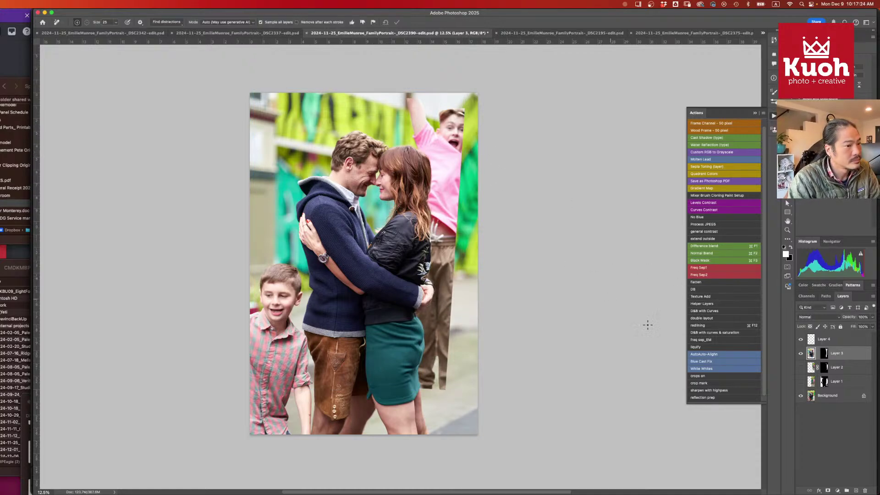
key(c)
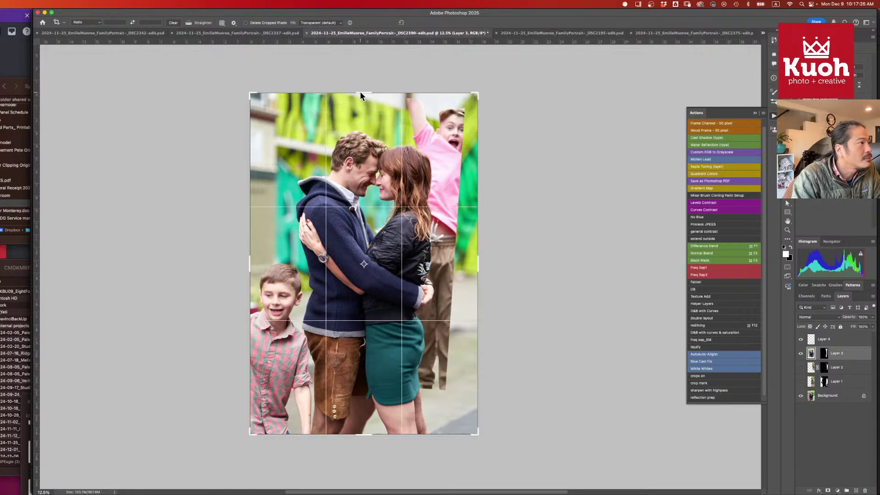
drag(360, 91, 359, 97)
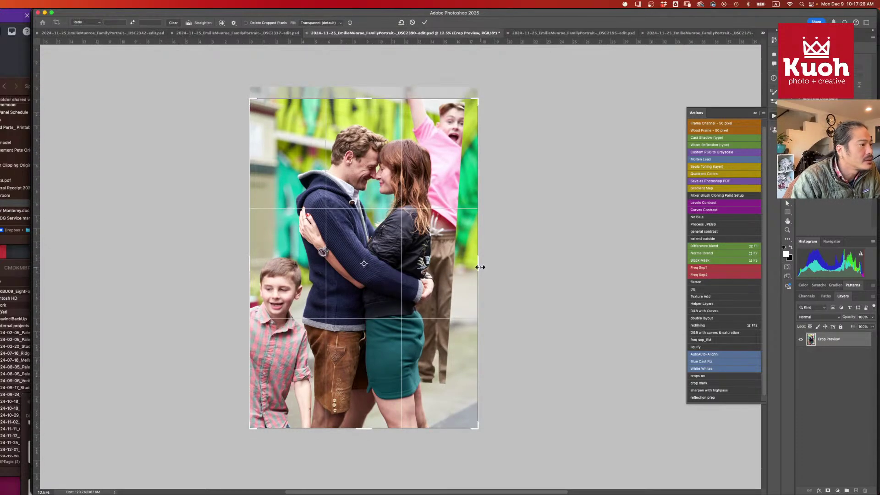
drag(480, 267, 470, 265)
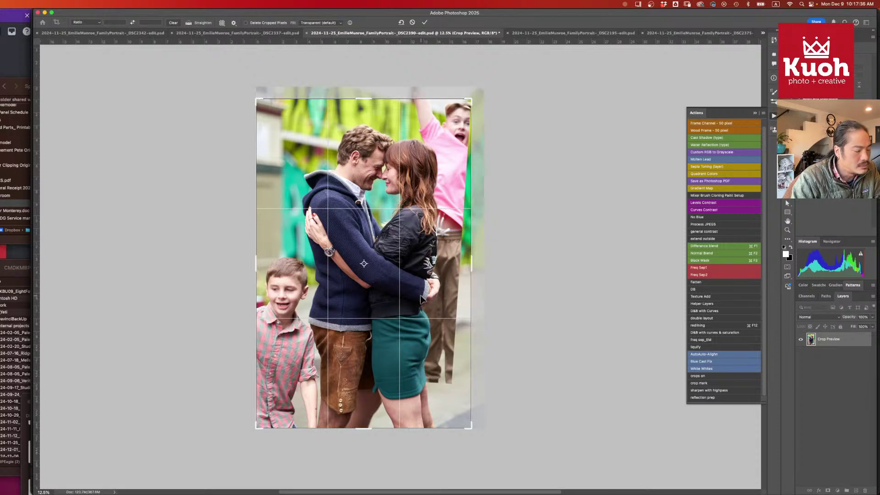
key(Return)
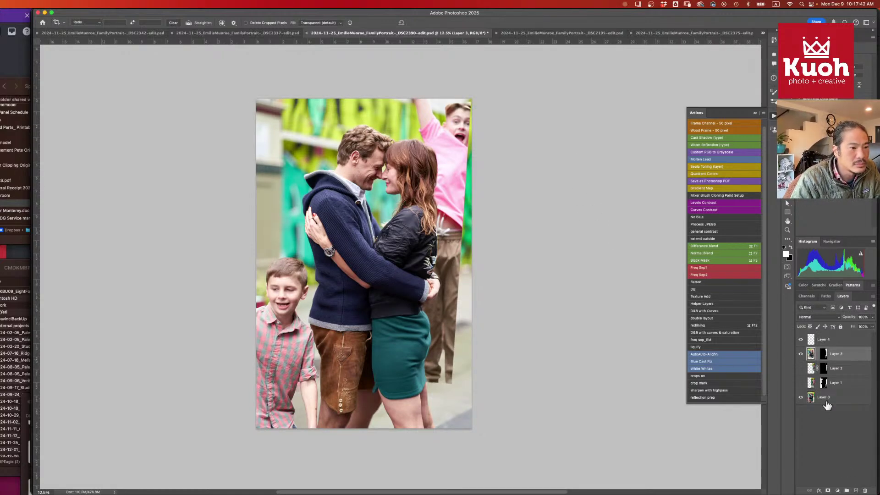
- Crop the bottom up to just below the teal skirt, then select the empty Layer 4
click(842, 342)
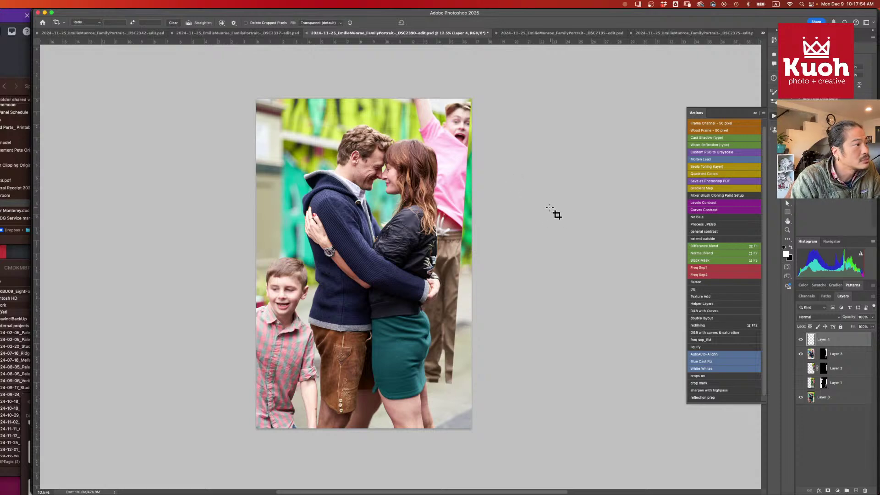
click(842, 399)
click(304, 320)
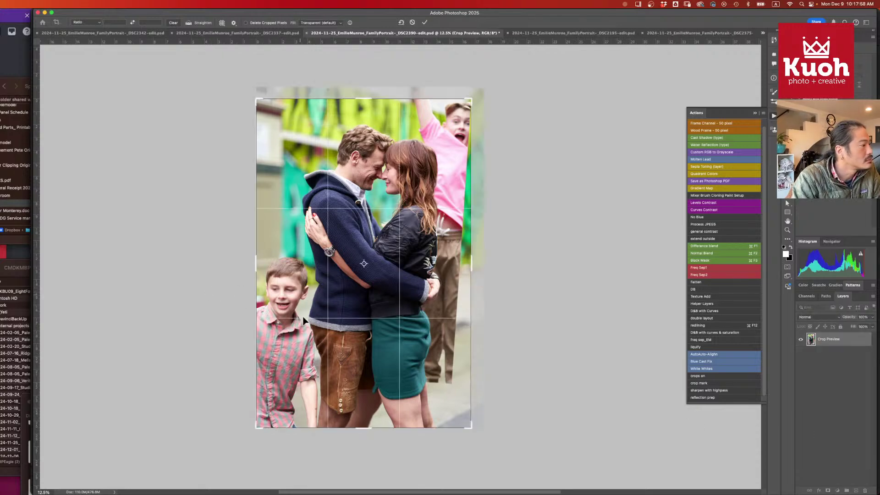
drag(369, 428, 370, 406)
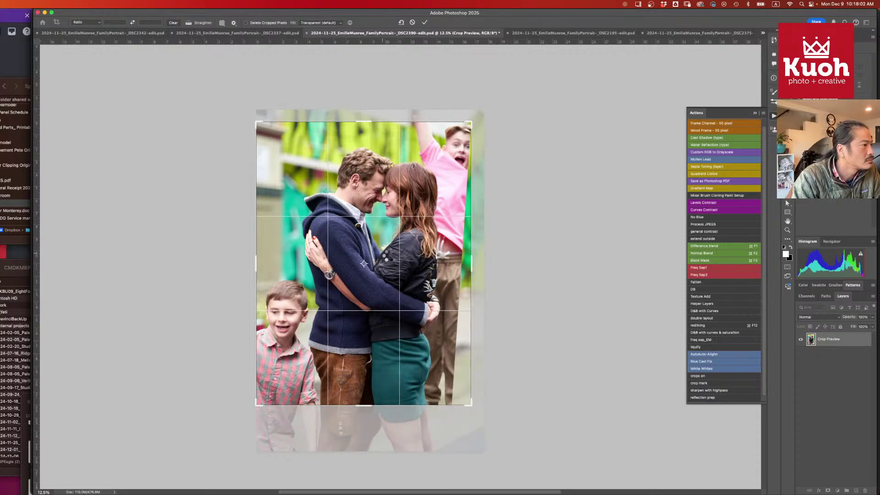
key(Return)
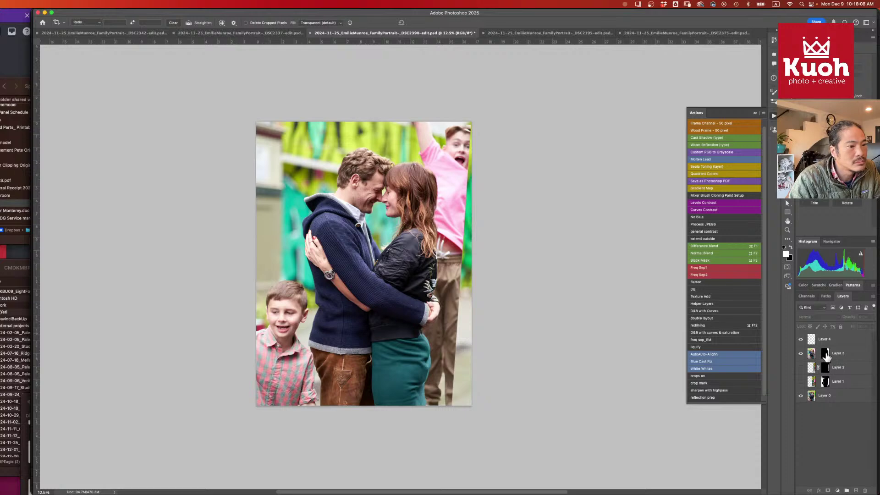
click(826, 356)
- On Layer 4, lasso the right-edge strip and erase it with the Remove tool
click(838, 342)
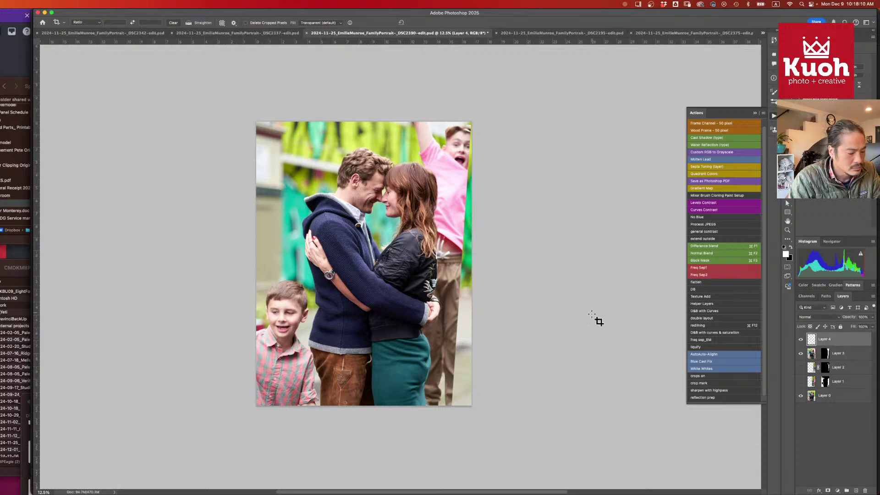
key(l)
mouse_move(469, 127)
mouse_down()
mouse_move(447, 382)
mouse_move(449, 405)
mouse_move(468, 411)
mouse_move(491, 396)
mouse_move(479, 109)
mouse_move(479, 130)
mouse_up()
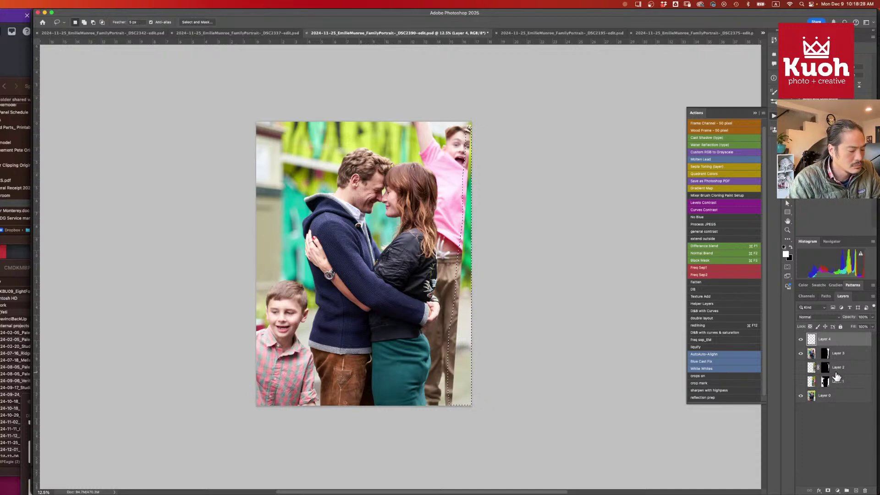
key(j)
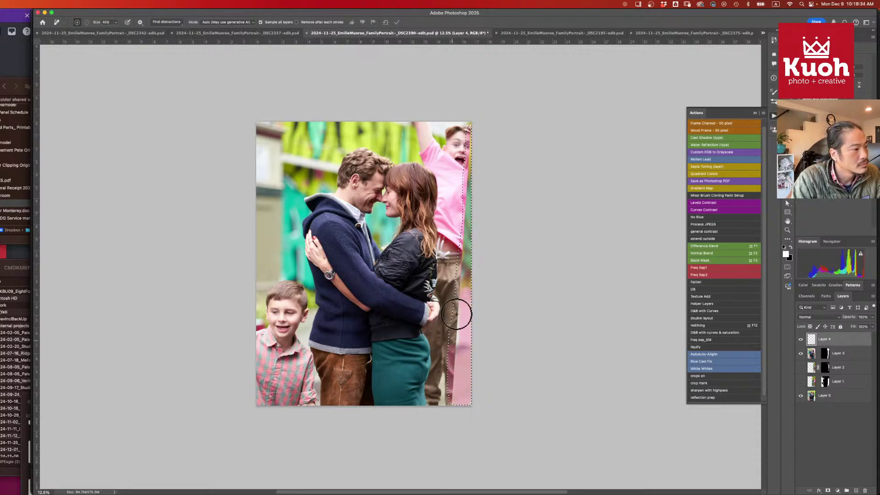
drag(488, 78, 492, 154)
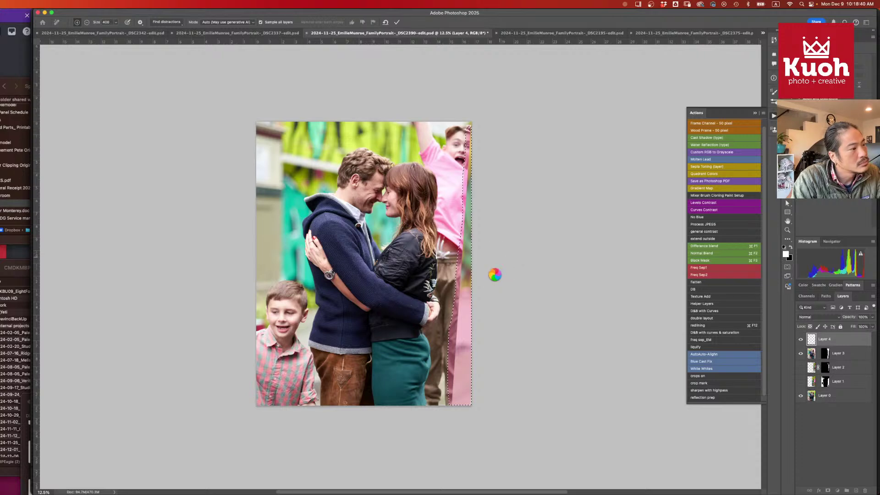
key(Return)
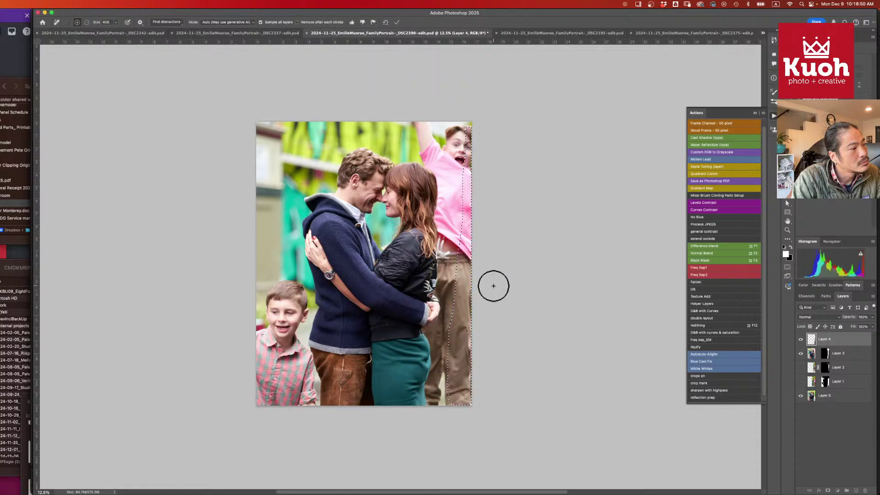
key(super+d)
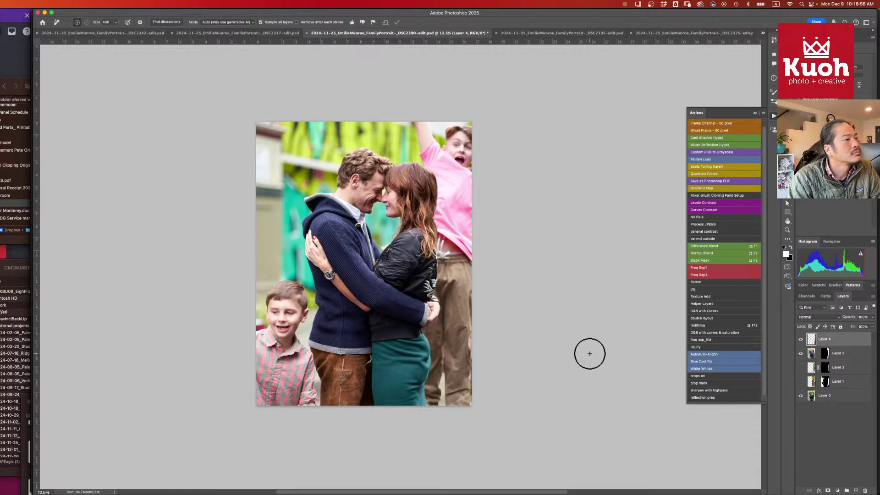
- Toggle Layer 4 off and back on to compare the edge fix
click(801, 339)
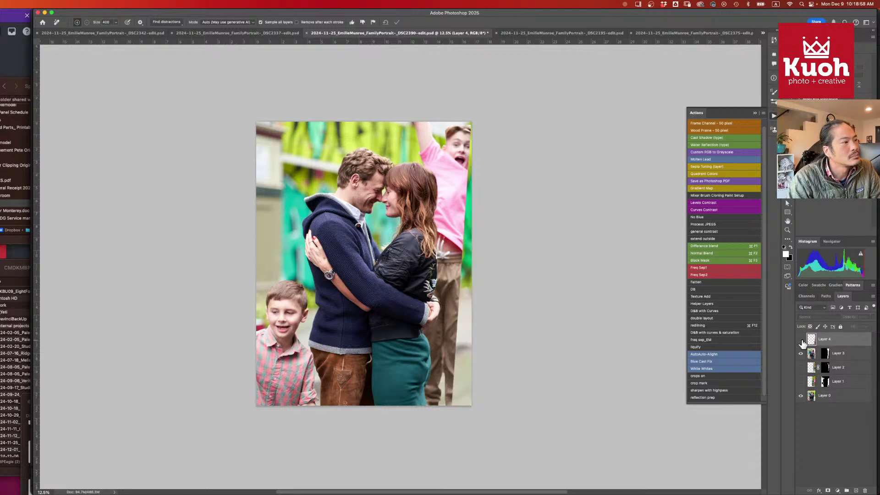
click(801, 339)
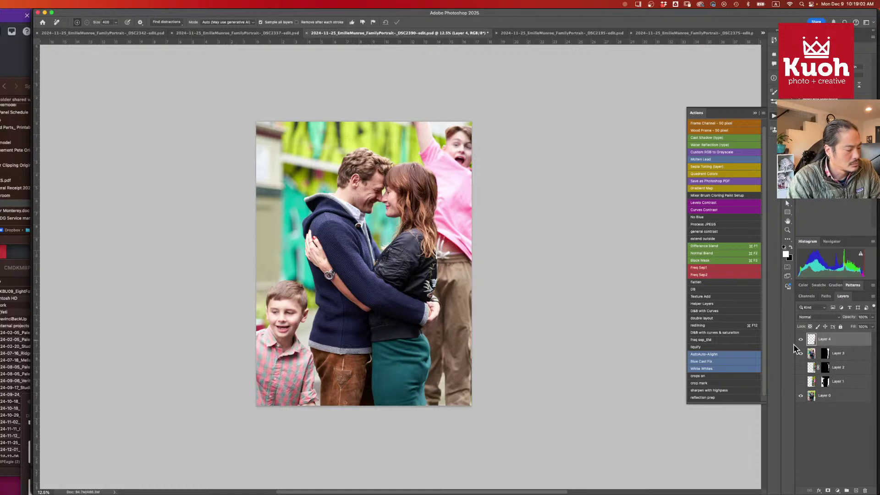
key(c)
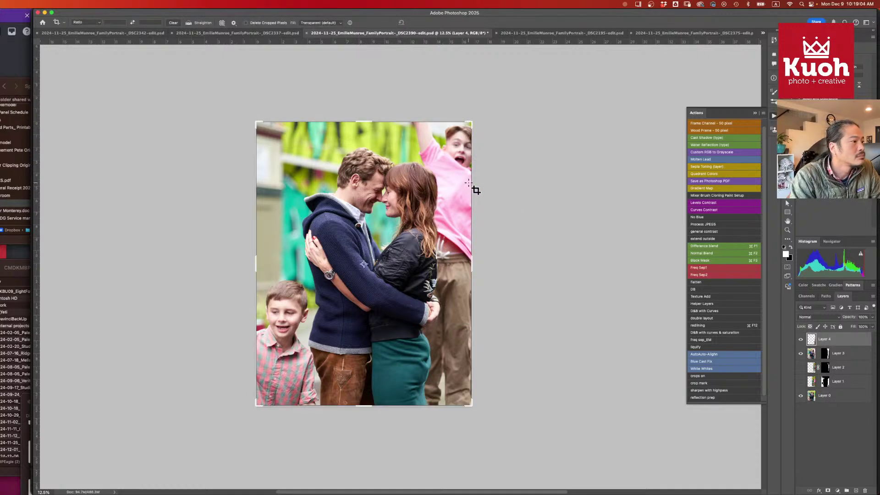
- Crop the photo's right edge slightly tighter, then stamp visible layers into a new Layer 5
drag(475, 265, 469, 264)
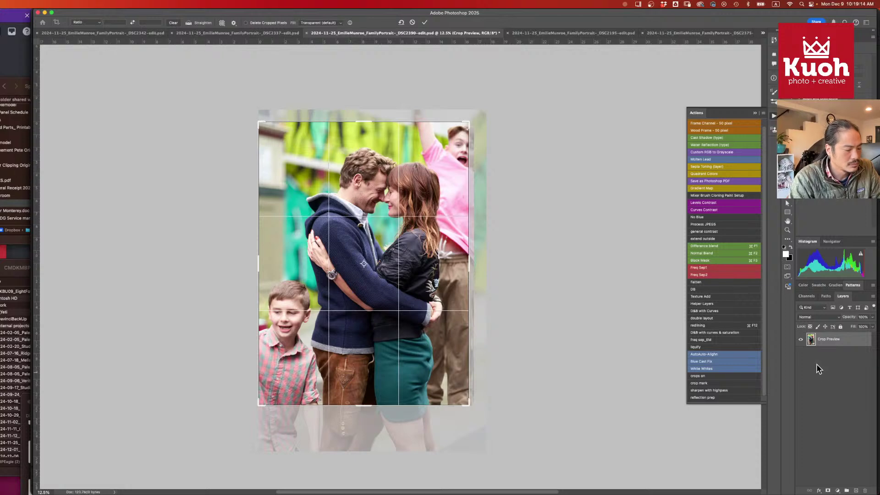
key(Return)
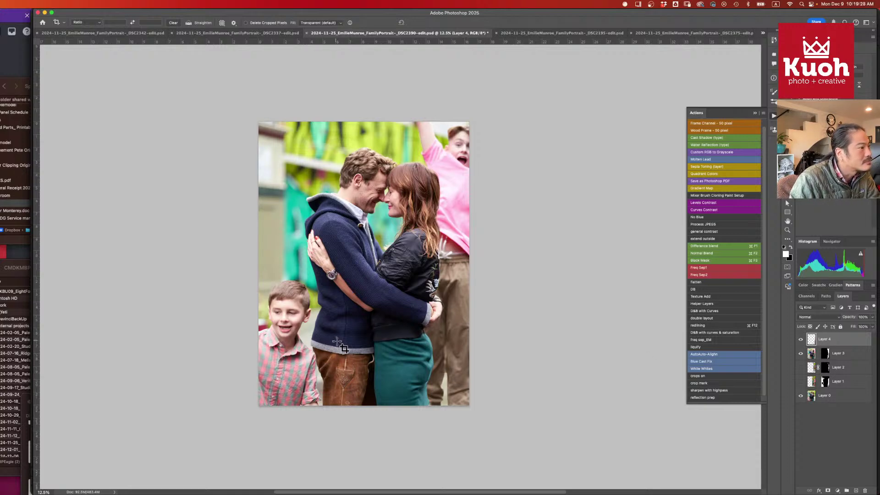
click(326, 353)
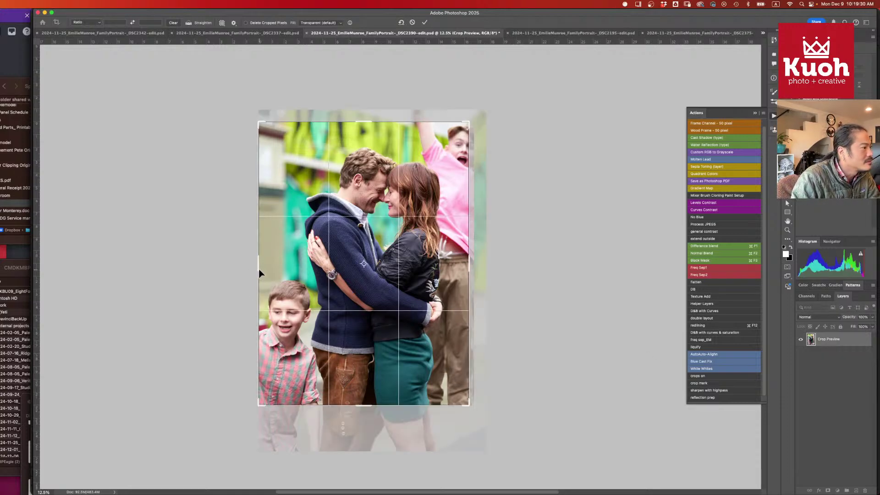
drag(261, 270, 262, 269)
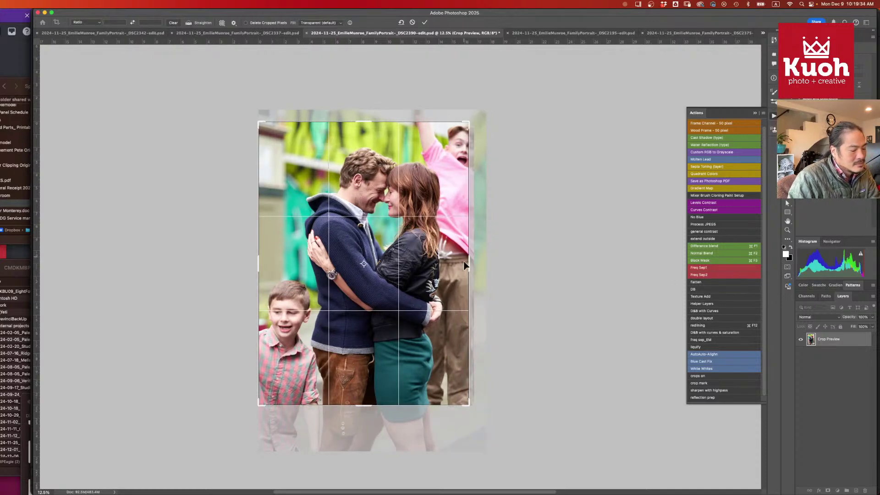
key(Return)
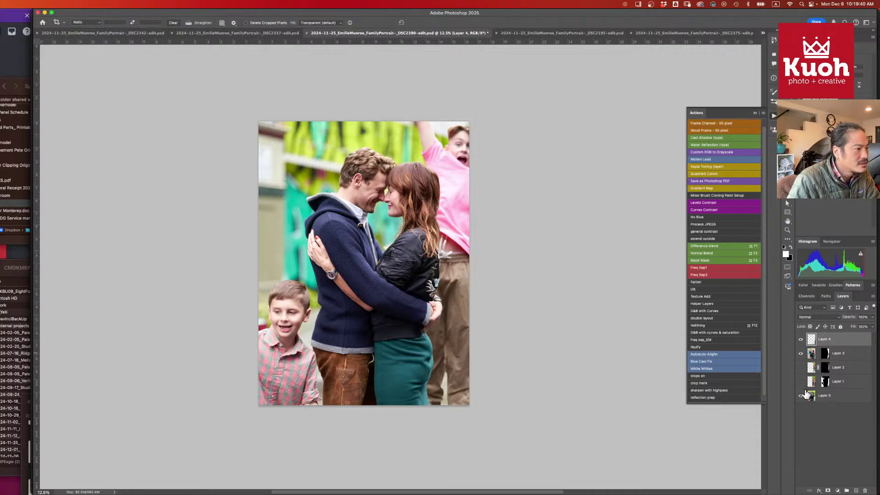
key(super+alt+shift+e)
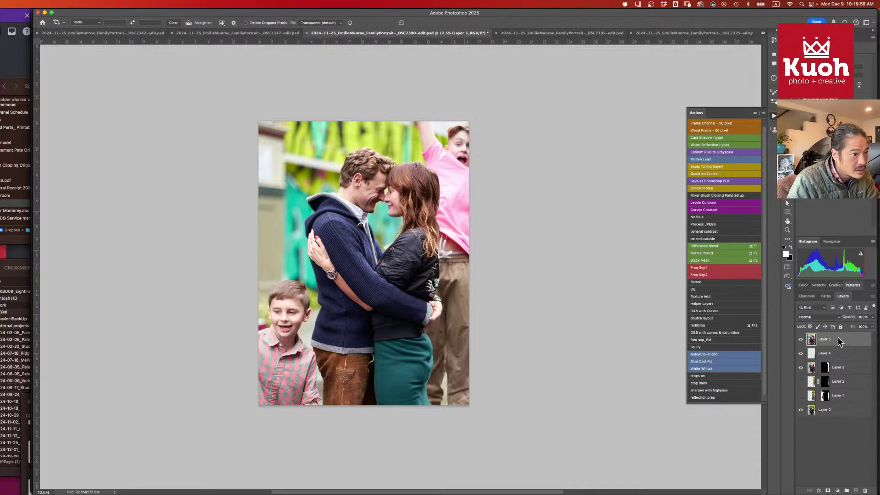
- Smooth the teal skirt's hip line with Liquify Forward Warp and apply it
key(super+shift+x)
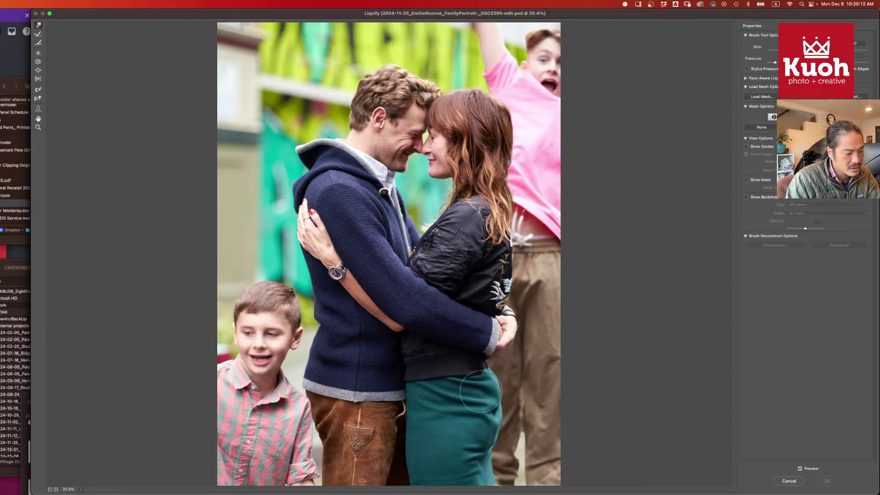
key(bracketright)
key(bracketright)
key(bracketright)
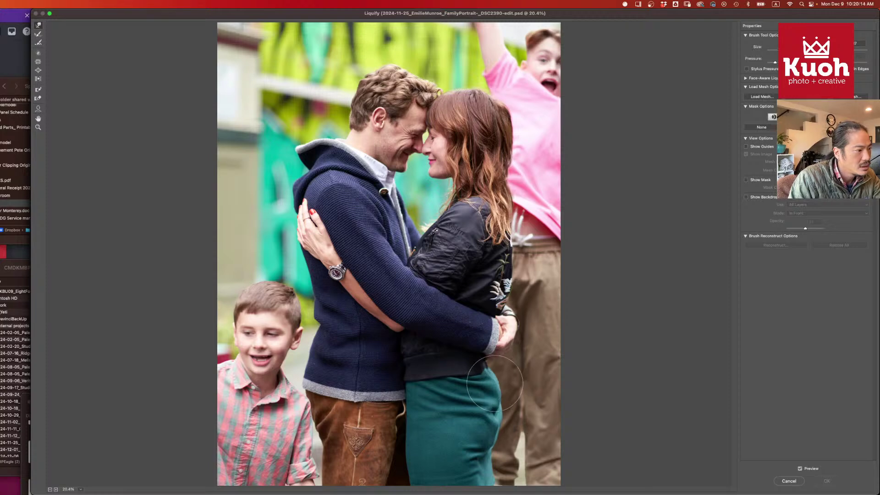
mouse_move(487, 384)
mouse_down()
mouse_move(493, 369)
mouse_move(507, 390)
mouse_up()
key(bracketleft)
key(bracketleft)
key(bracketleft)
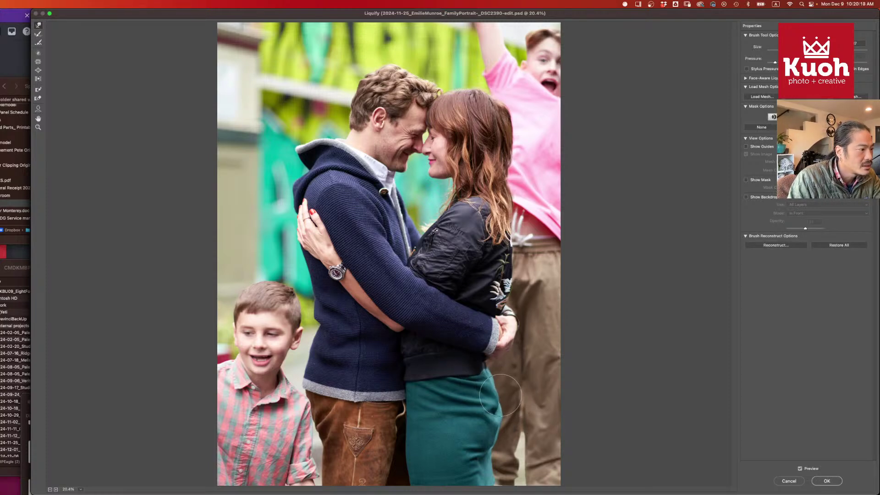
key(bracketleft)
key(bracketleft)
key(bracketleft)
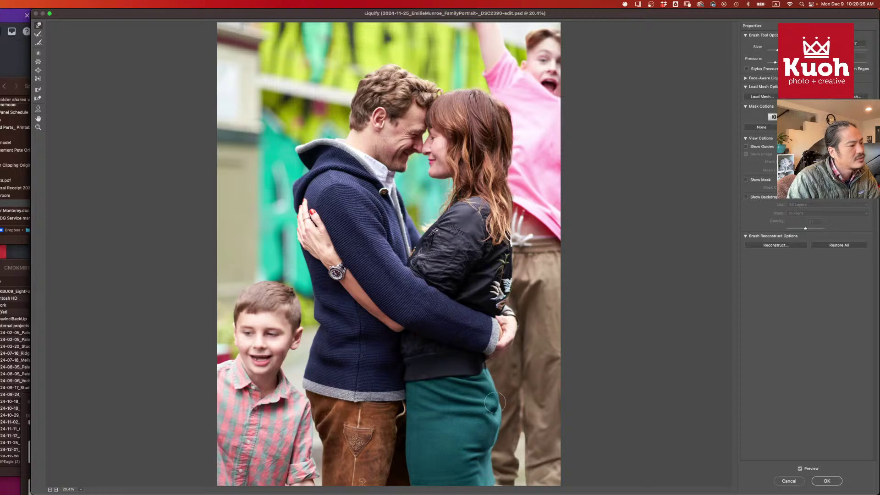
key(bracketright)
key(bracketright)
key(bracketright)
key(bracketright)
key(bracketright)
key(bracketright)
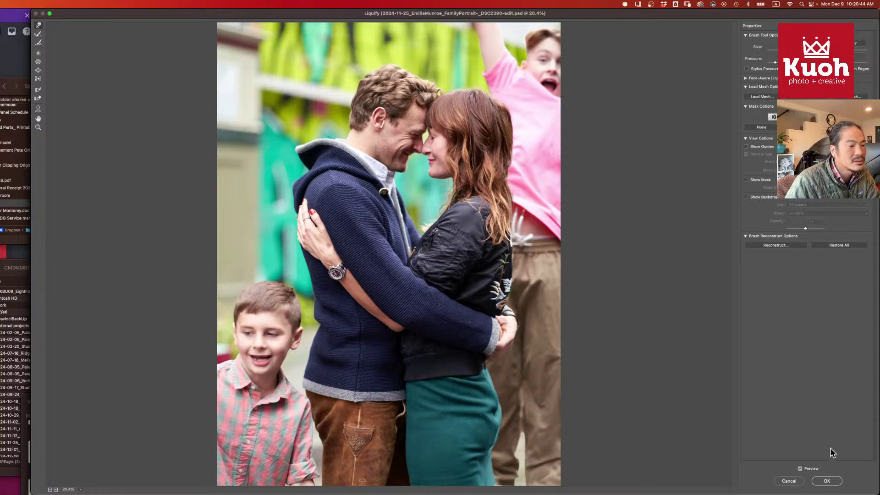
click(826, 480)
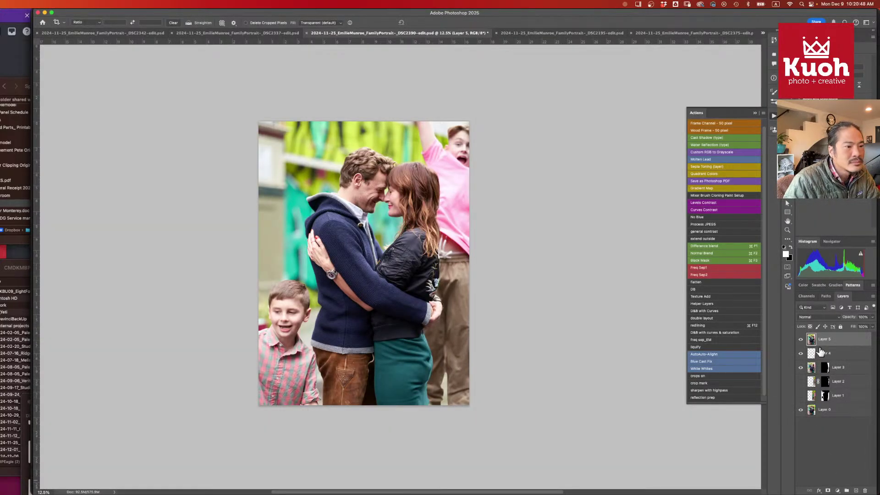
- Add a new Layer 6 and zoom to the teal skirt with a smaller Remove brush
click(856, 491)
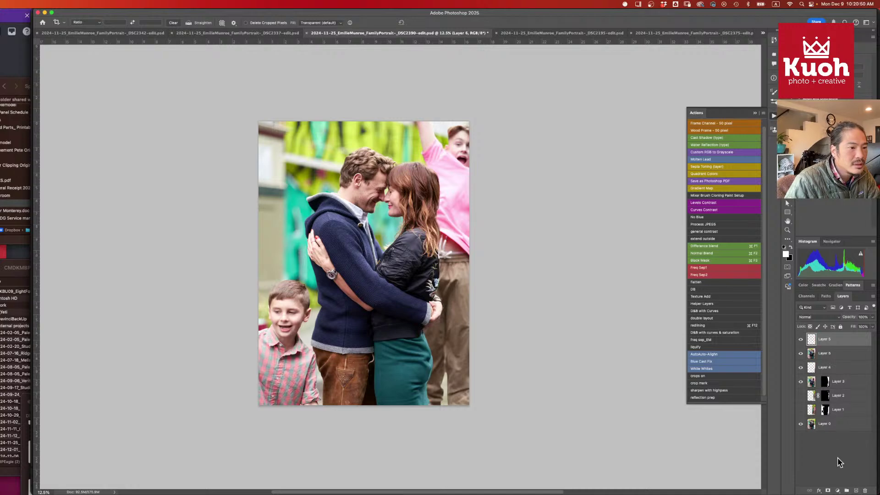
key(j)
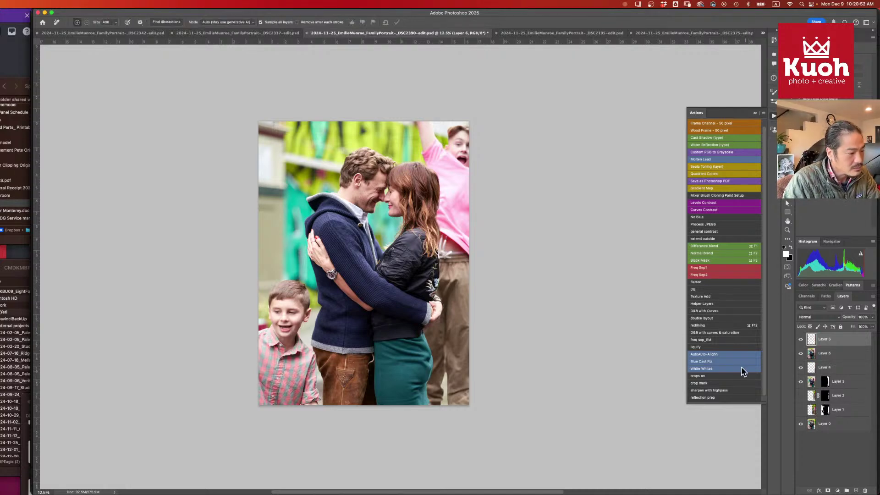
key(super+plus)
key(super+plus)
key(super+plus)
mouse_move(491, 430)
space+mouse_down()
mouse_move(446, 228)
mouse_move(451, 151)
space+mouse_up()
key(bracketleft)
key(bracketleft)
key(bracketleft)
key(bracketleft)
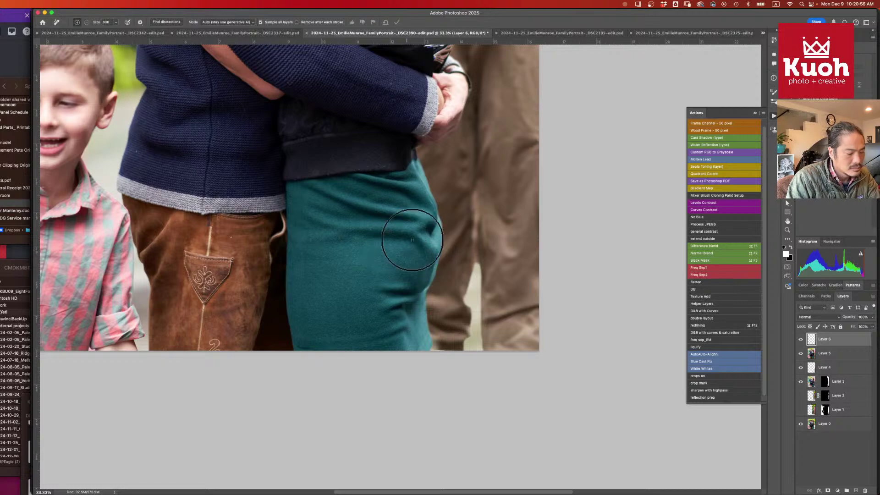
key(bracketleft)
key(bracketleft)
- Paint removal strokes over the skirt's hip wrinkles and apply them
mouse_move(425, 223)
mouse_down()
mouse_move(395, 216)
mouse_move(430, 215)
mouse_move(432, 222)
mouse_move(416, 175)
mouse_move(431, 217)
mouse_move(413, 187)
mouse_move(424, 206)
mouse_move(406, 191)
mouse_move(374, 190)
mouse_move(407, 184)
mouse_move(382, 183)
mouse_move(411, 174)
mouse_move(360, 184)
mouse_move(396, 180)
mouse_move(363, 183)
mouse_move(409, 189)
mouse_move(429, 241)
mouse_up()
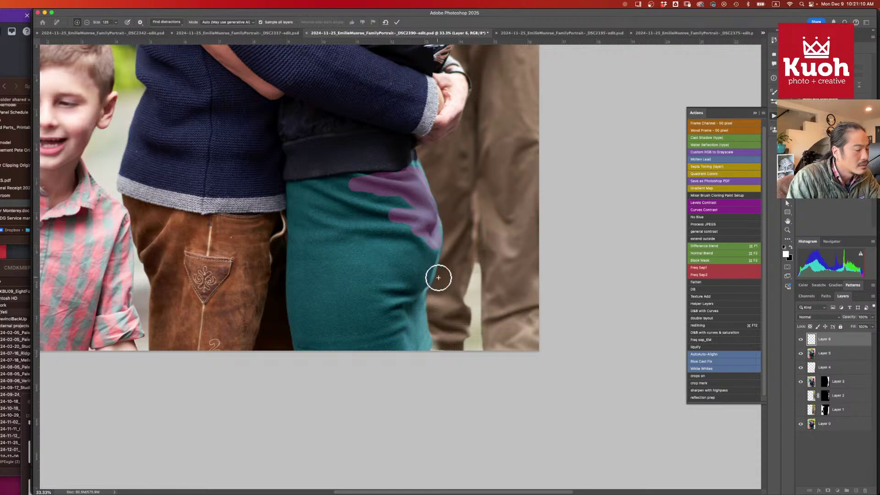
key(bracketleft)
key(bracketleft)
key(bracketleft)
key(bracketleft)
key(bracketleft)
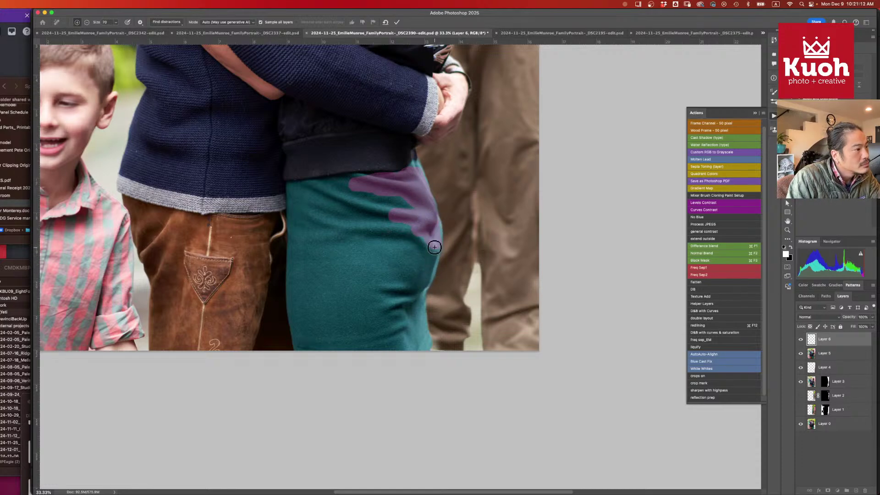
mouse_move(433, 259)
mouse_down()
mouse_move(437, 236)
mouse_move(427, 286)
mouse_up()
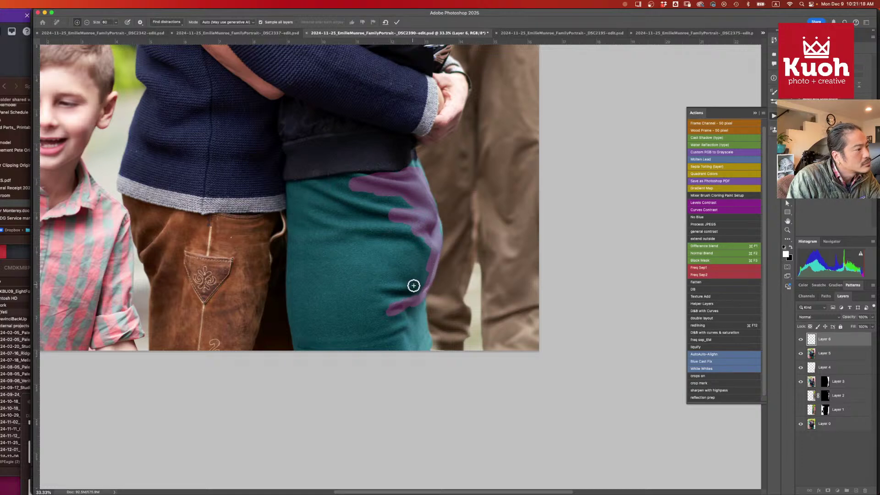
mouse_move(412, 287)
mouse_down()
mouse_move(414, 326)
mouse_move(402, 287)
mouse_move(375, 292)
mouse_move(408, 300)
mouse_move(424, 288)
mouse_move(416, 293)
mouse_move(429, 264)
mouse_move(426, 237)
mouse_move(423, 244)
mouse_move(414, 233)
mouse_move(414, 246)
mouse_move(390, 224)
mouse_move(376, 236)
mouse_move(367, 224)
mouse_move(341, 231)
mouse_move(408, 238)
mouse_move(398, 215)
mouse_move(373, 217)
mouse_move(330, 193)
mouse_move(359, 197)
mouse_move(384, 219)
mouse_up()
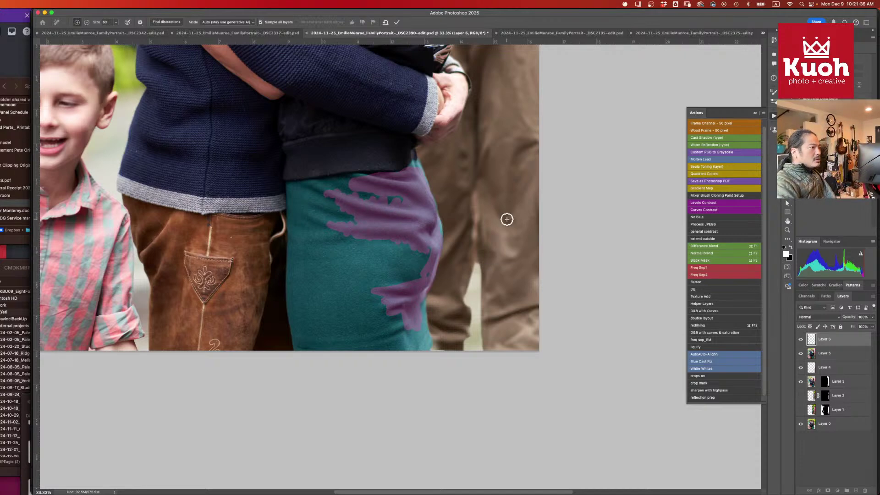
key(Return)
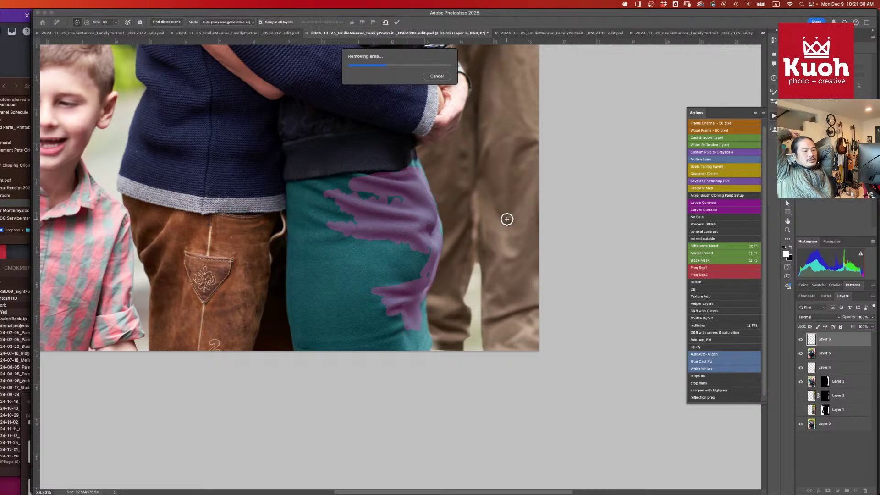
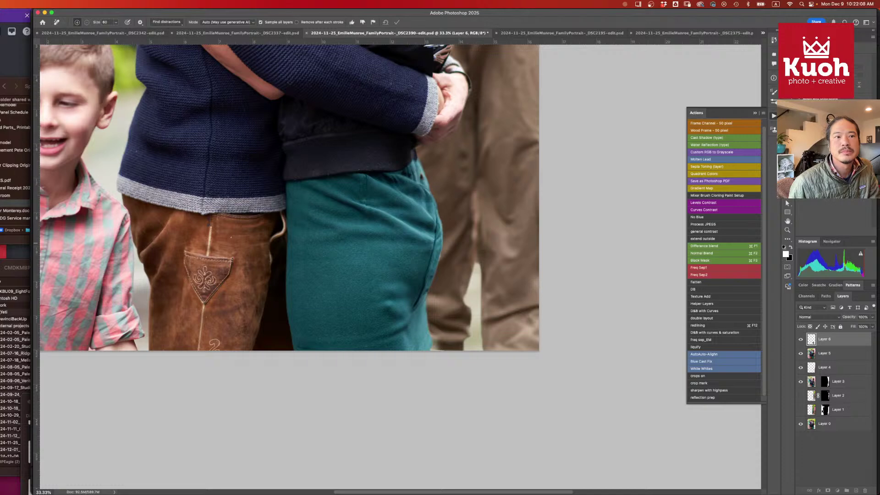
- Toggle Layer 6's visibility repeatedly to compare the teal pants retouch, leaving Layer 6 hidden
drag(519, 102, 562, 66)
click(801, 340)
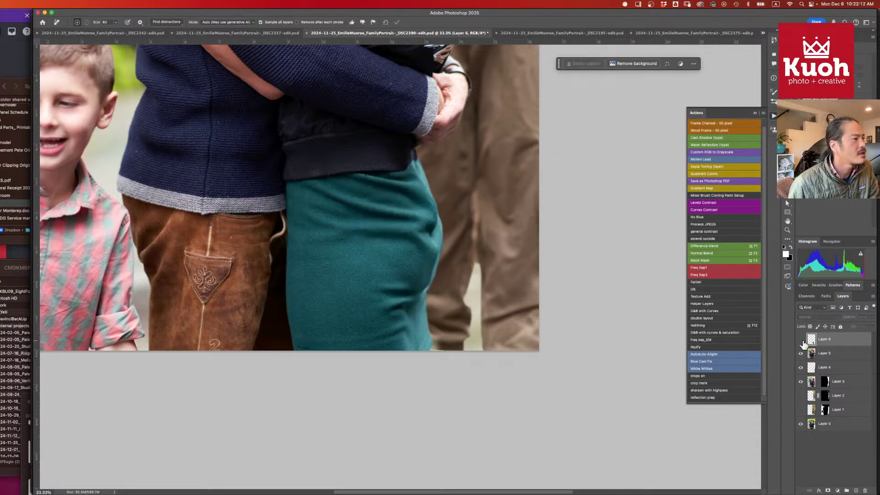
click(801, 340)
click(801, 340)
click(801, 339)
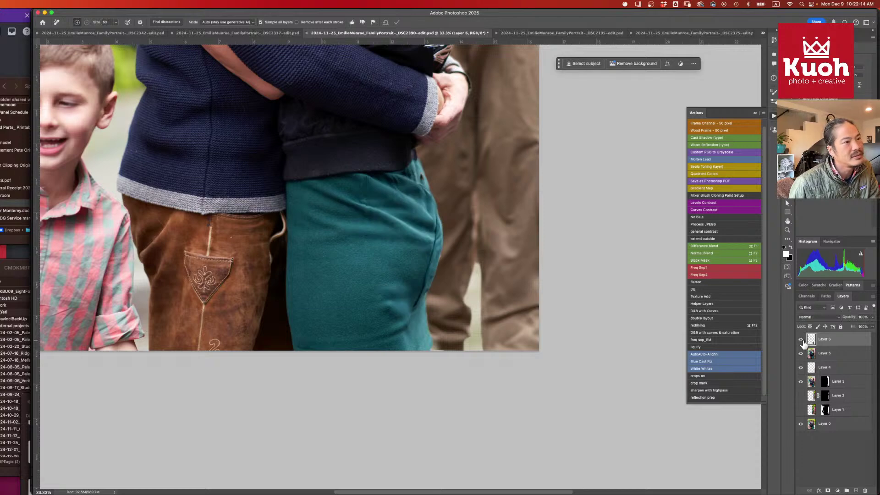
click(801, 340)
click(802, 340)
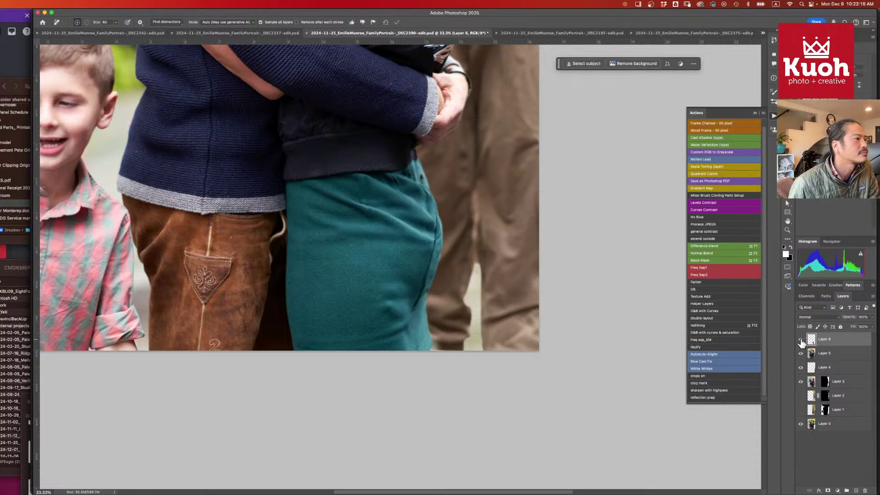
click(801, 340)
click(801, 340)
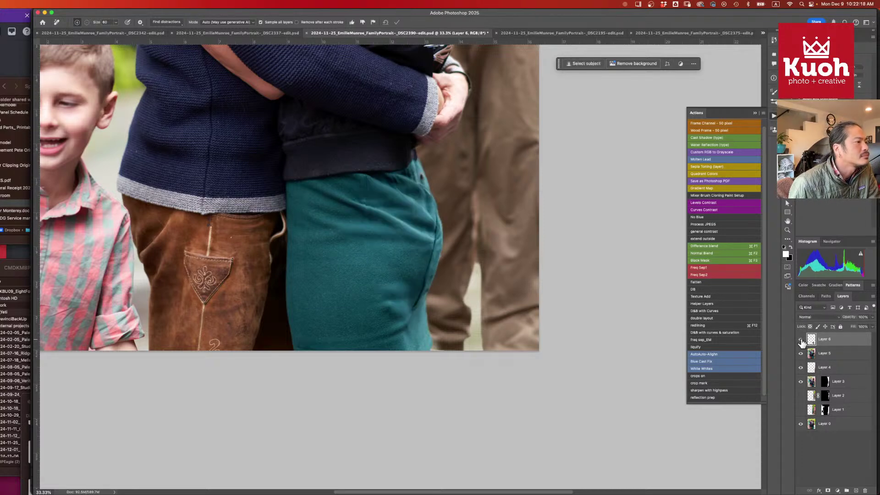
click(801, 340)
click(801, 339)
click(801, 339)
click(801, 339)
click(801, 339)
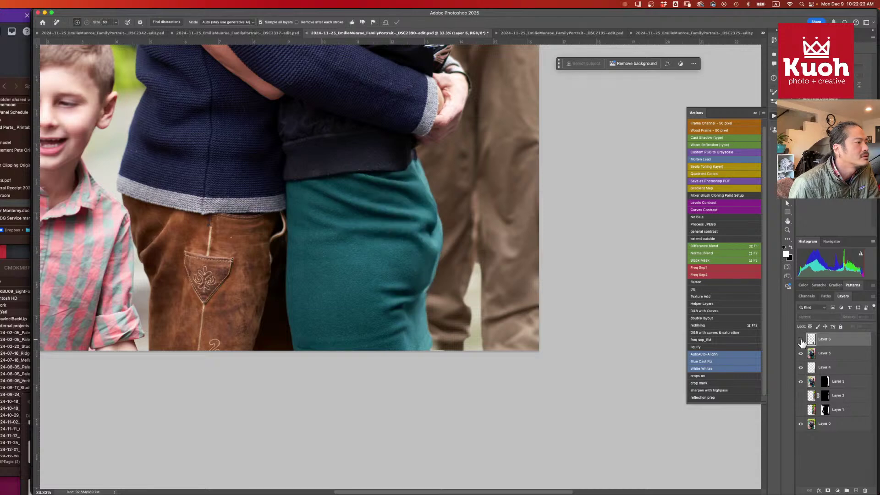
click(801, 339)
click(801, 339)
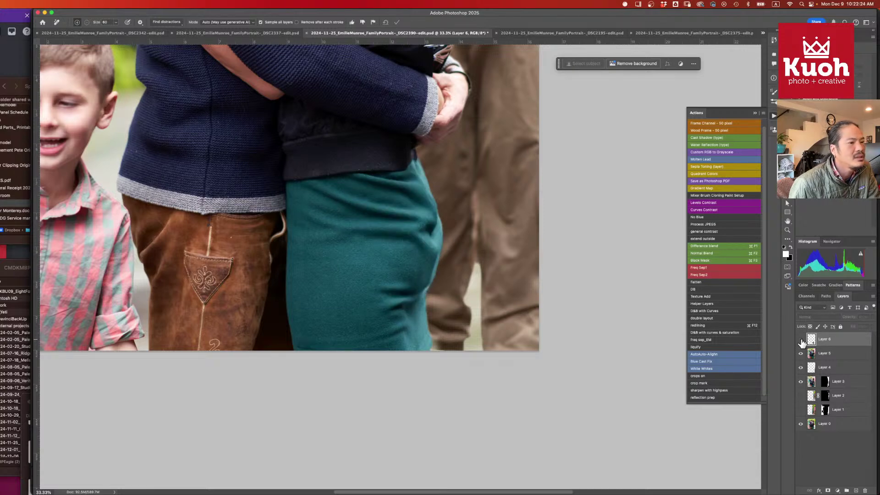
- On a new Layer 7, remove the crease below the pants' waistband and a right-edge patch
click(856, 490)
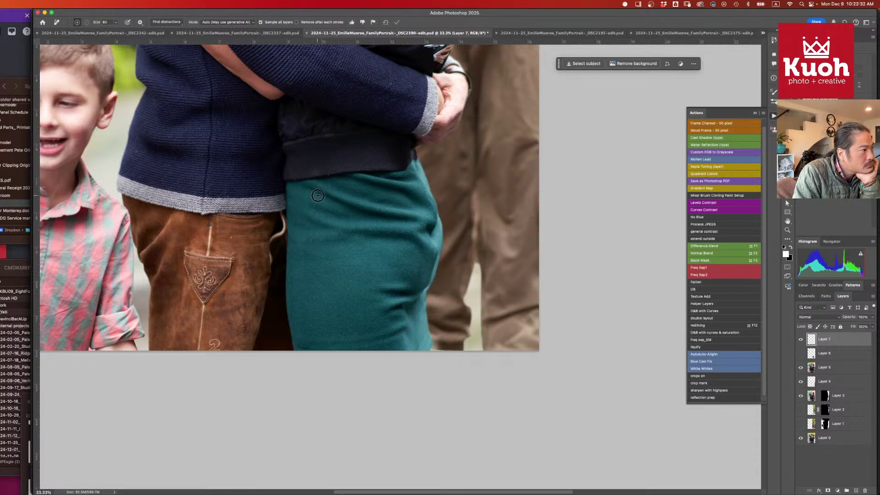
mouse_move(318, 195)
mouse_down()
mouse_move(350, 192)
mouse_move(345, 213)
mouse_move(354, 209)
mouse_move(365, 223)
mouse_move(378, 212)
mouse_move(379, 224)
mouse_move(398, 208)
mouse_move(401, 224)
mouse_move(415, 212)
mouse_move(419, 221)
mouse_move(427, 210)
mouse_move(408, 215)
mouse_move(403, 205)
mouse_move(383, 212)
mouse_move(344, 196)
mouse_up()
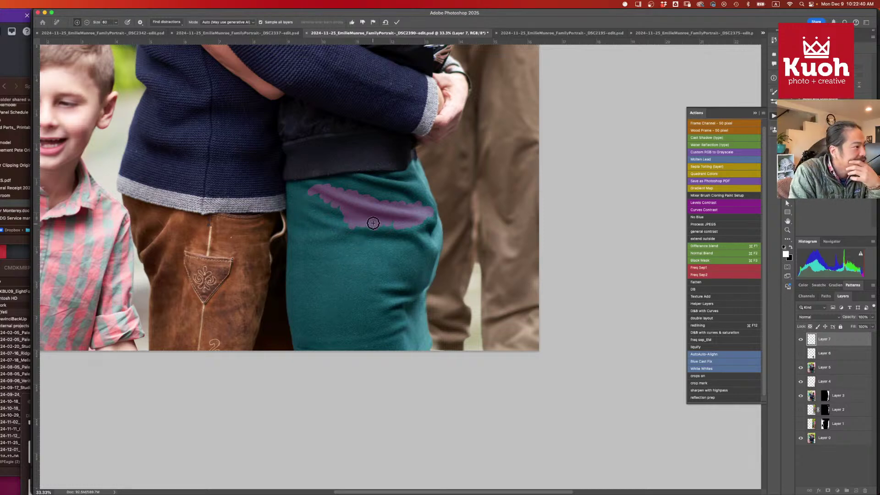
mouse_move(373, 223)
mouse_down()
mouse_move(396, 225)
mouse_move(354, 226)
mouse_up()
mouse_move(358, 223)
mouse_down()
mouse_move(378, 222)
mouse_move(381, 241)
mouse_move(396, 220)
mouse_move(399, 239)
mouse_move(408, 232)
mouse_move(425, 252)
mouse_up()
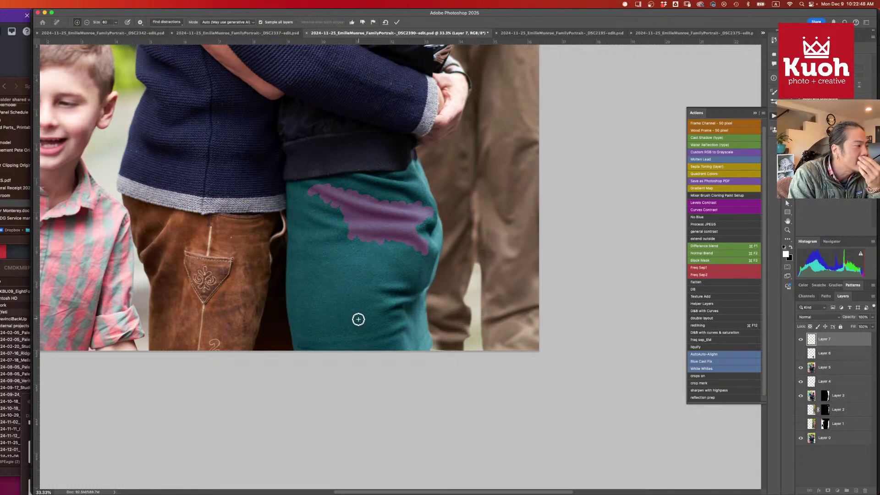
key(Return)
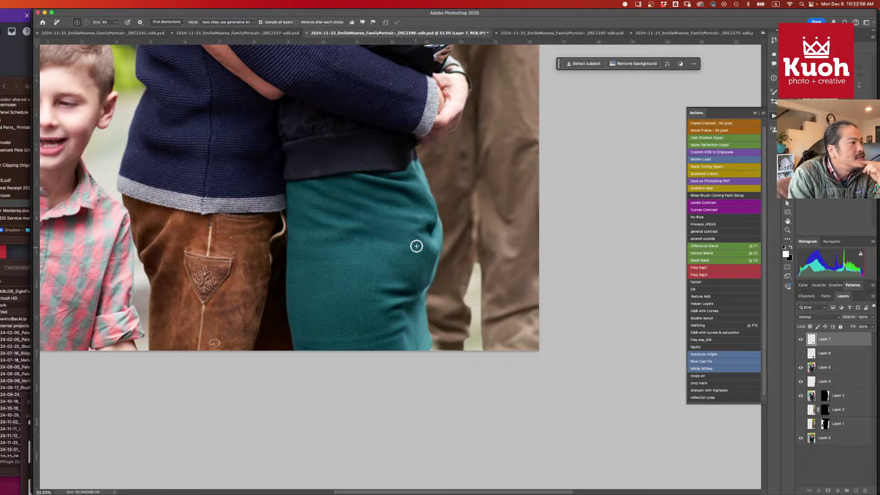
mouse_move(414, 245)
mouse_down()
mouse_move(420, 224)
mouse_move(429, 243)
mouse_move(434, 234)
mouse_move(434, 214)
mouse_move(434, 260)
mouse_move(429, 240)
mouse_move(432, 259)
mouse_up()
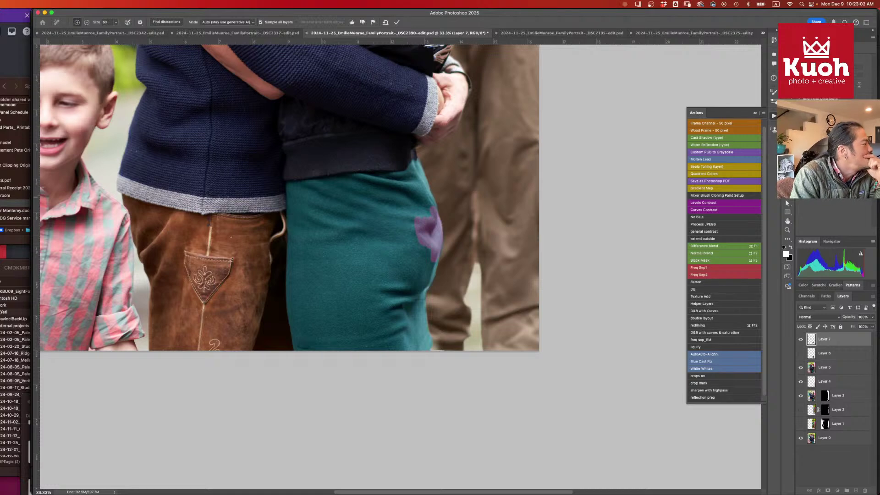
key(super+Tab)
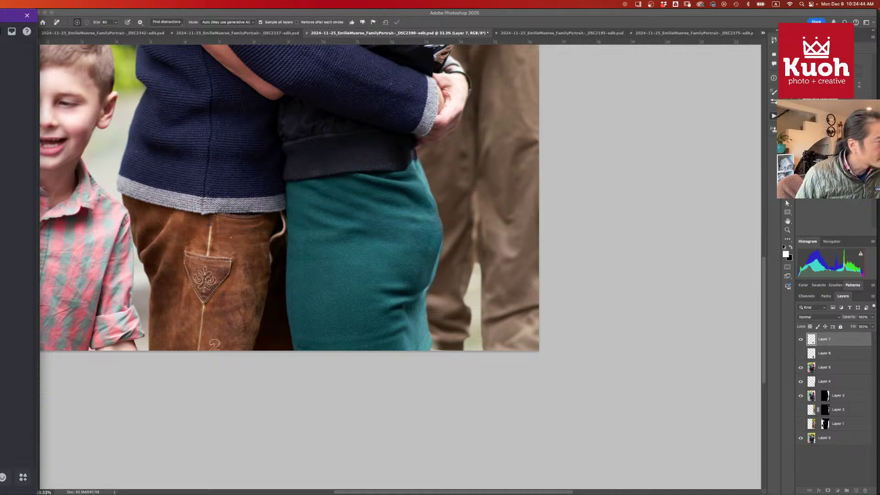
- Switch from Photoshop to Discord after the right-edge patch removal finishes processing
key(super+Tab)
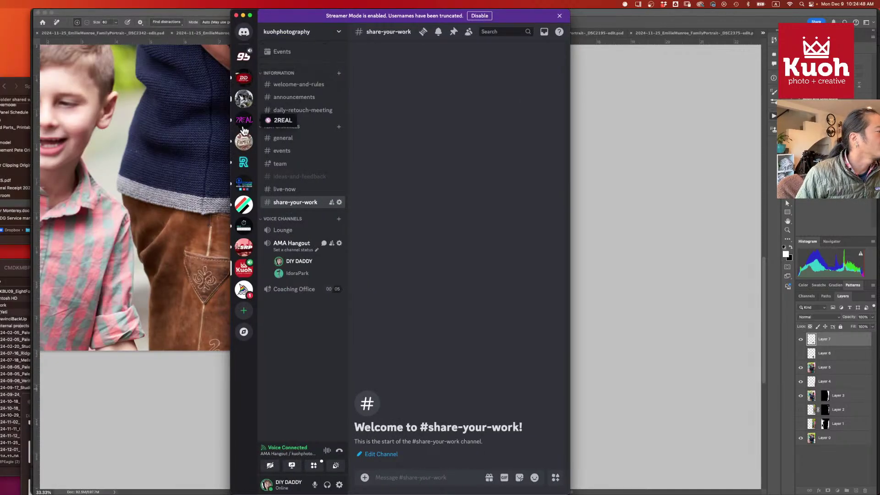
- Switch to another server's welcome room, then widen the Discord window and move it left
click(244, 56)
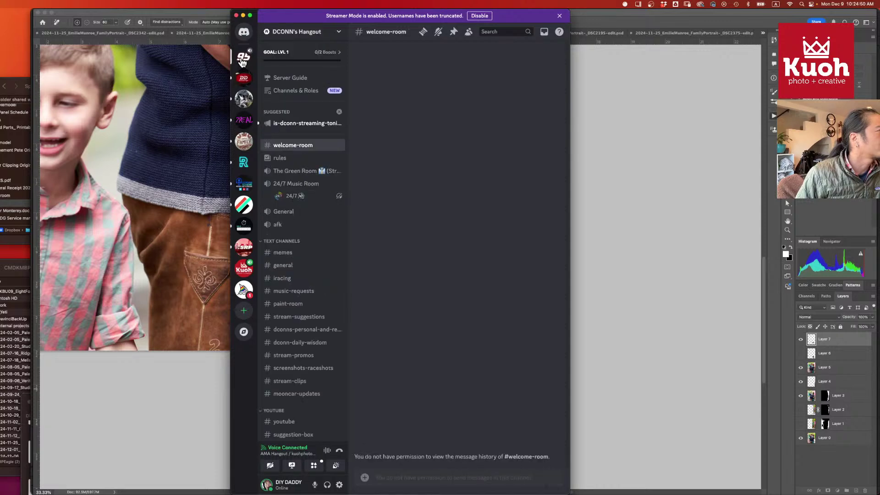
drag(569, 241, 869, 232)
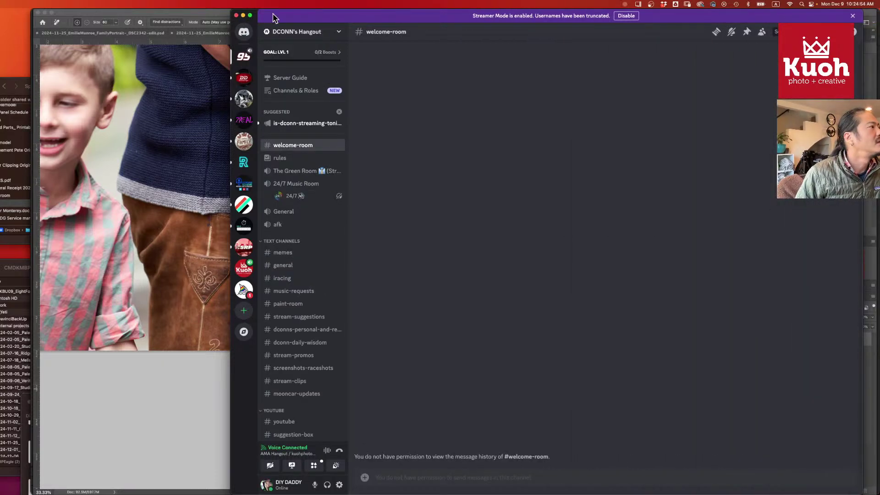
drag(273, 13, 211, 11)
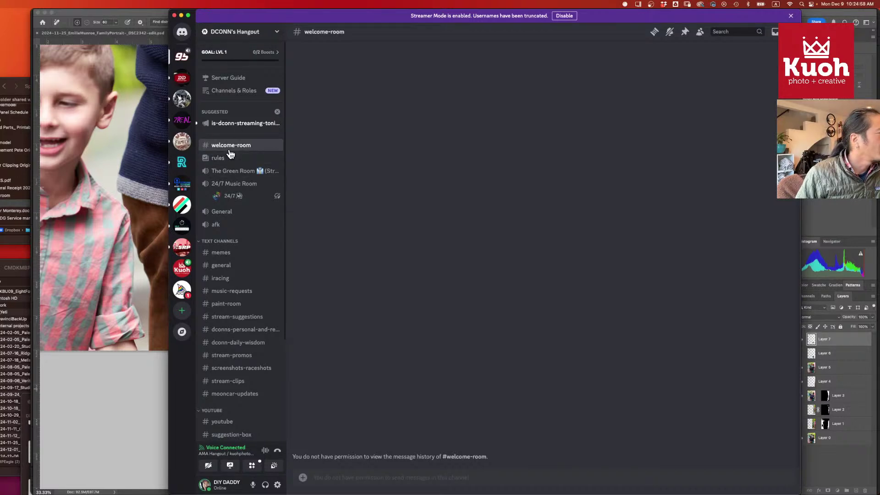
- View the server boosting information and close the boost plan without boosting
click(231, 55)
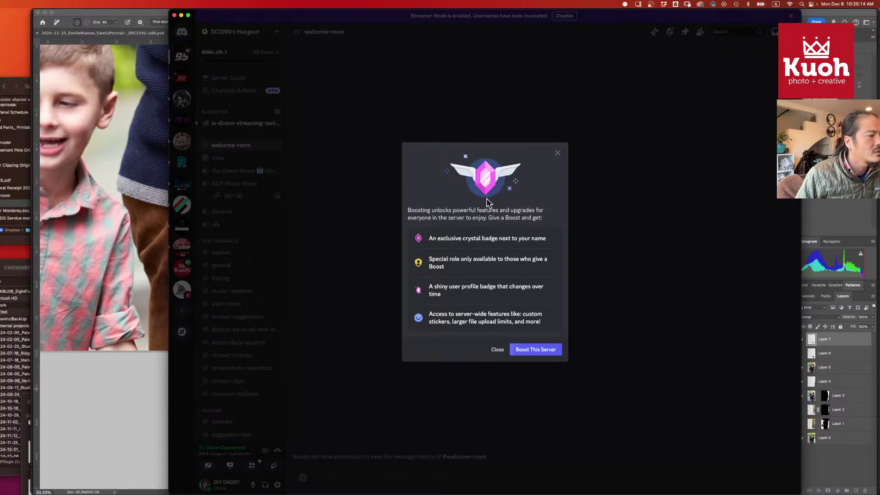
click(528, 353)
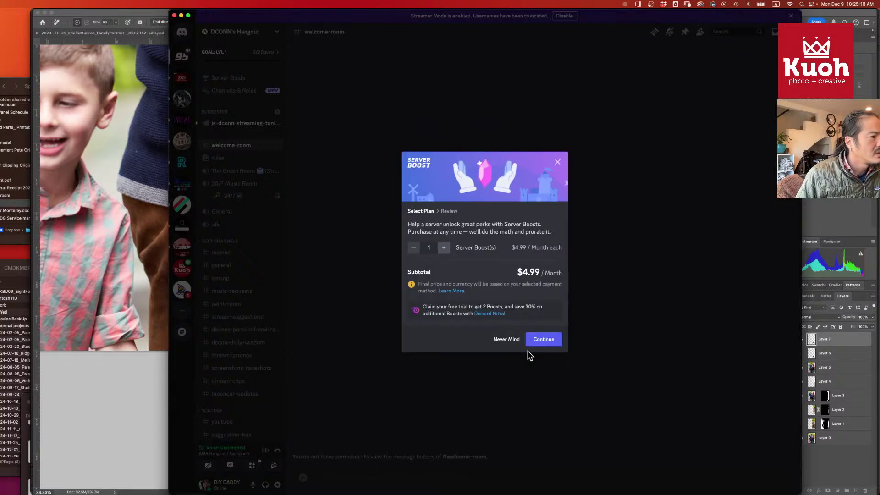
click(558, 164)
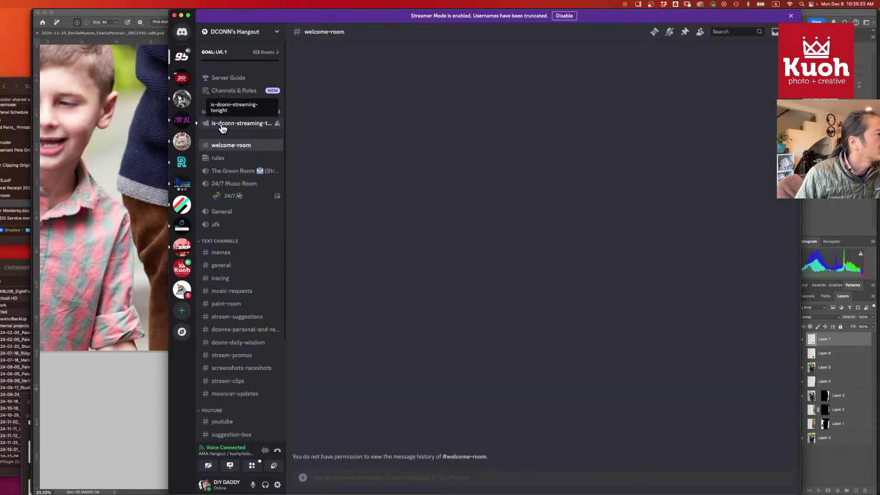
- Open the streaming-tonight announcement channel, check the channels and roles page, then return to it
click(223, 125)
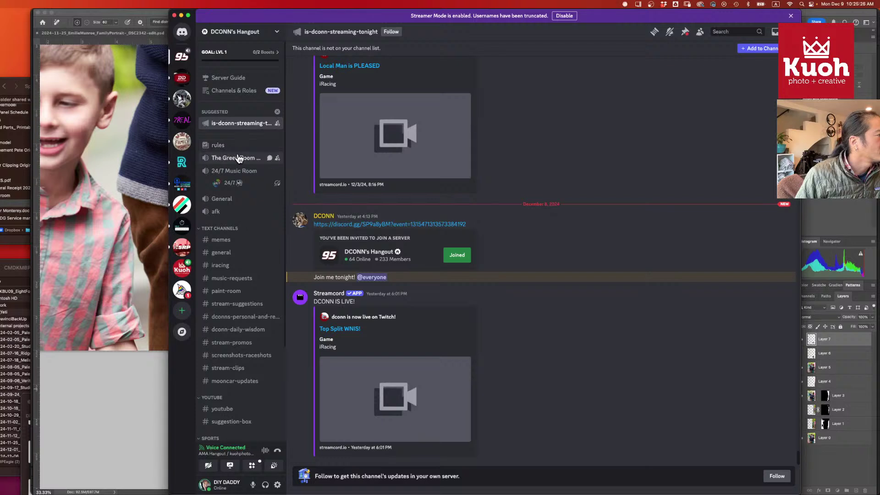
scroll(253, 195, down, 5)
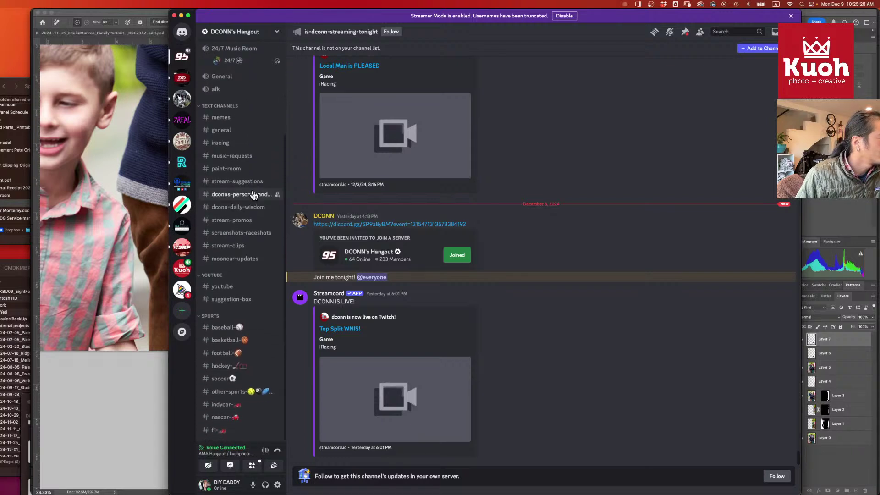
scroll(254, 195, up, 5)
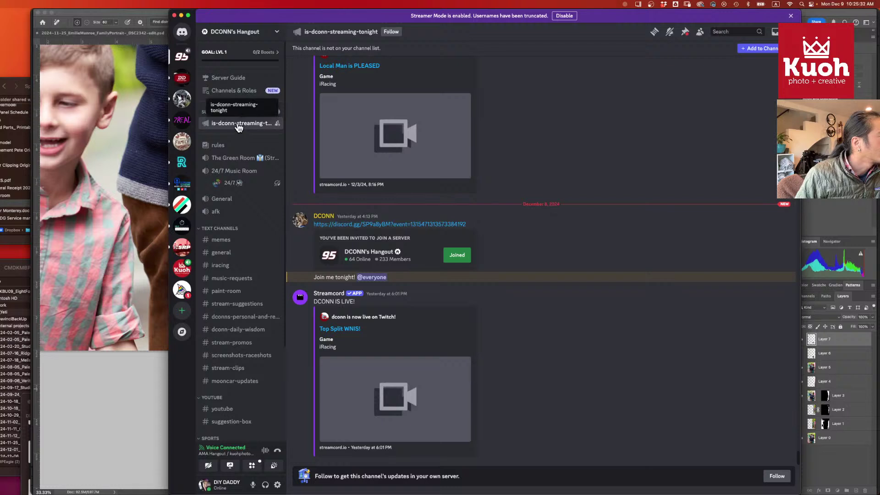
click(233, 96)
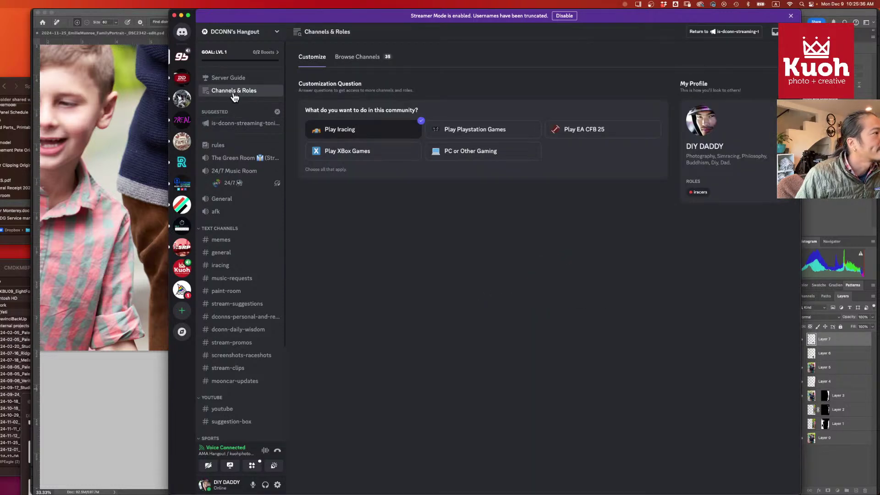
scroll(234, 129, down, 1)
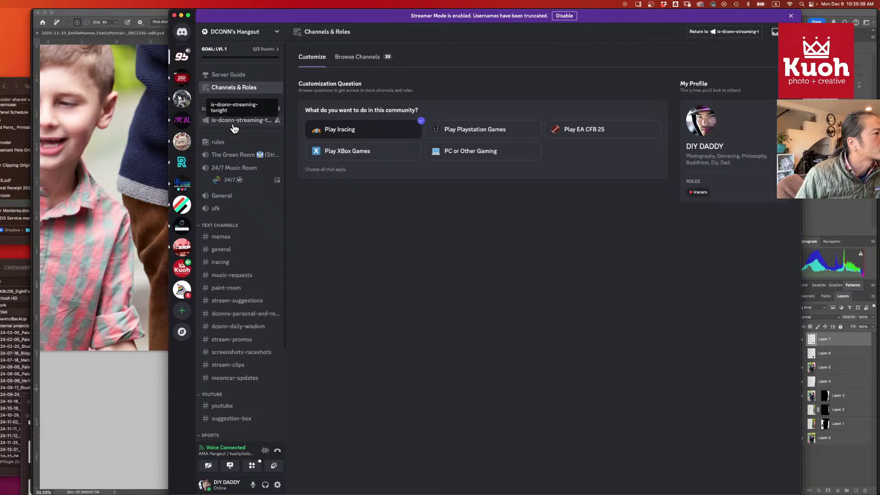
scroll(235, 129, up, 1)
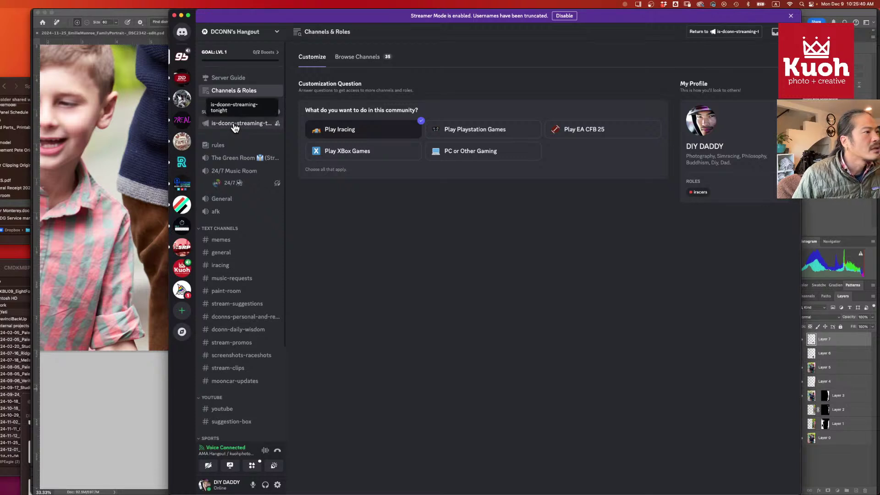
click(235, 128)
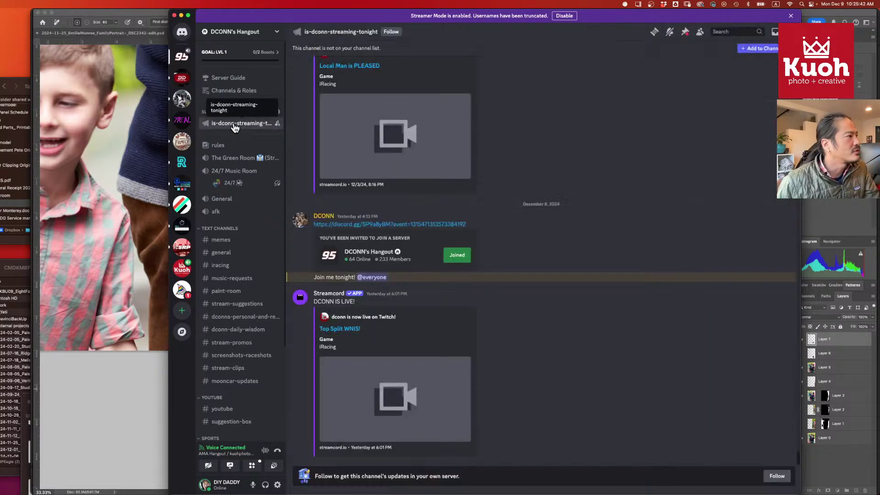
- Open #rules, join The Green Room voice channel, then disconnect from it
click(231, 150)
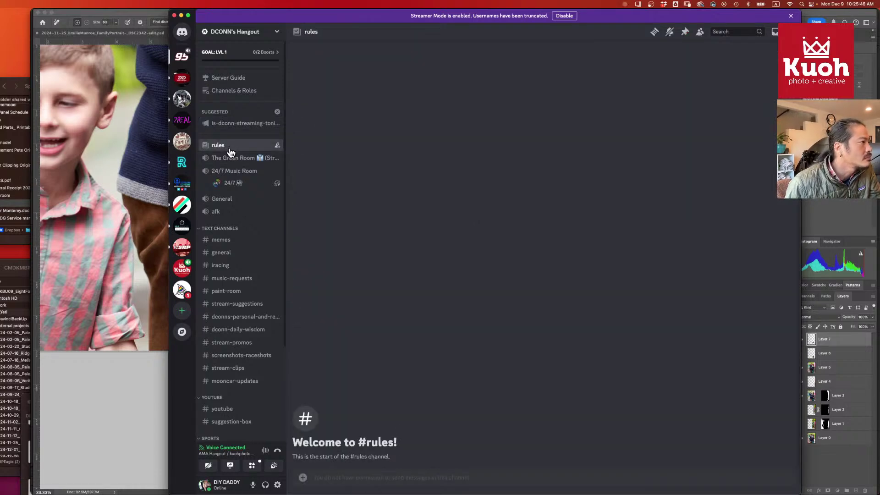
click(232, 161)
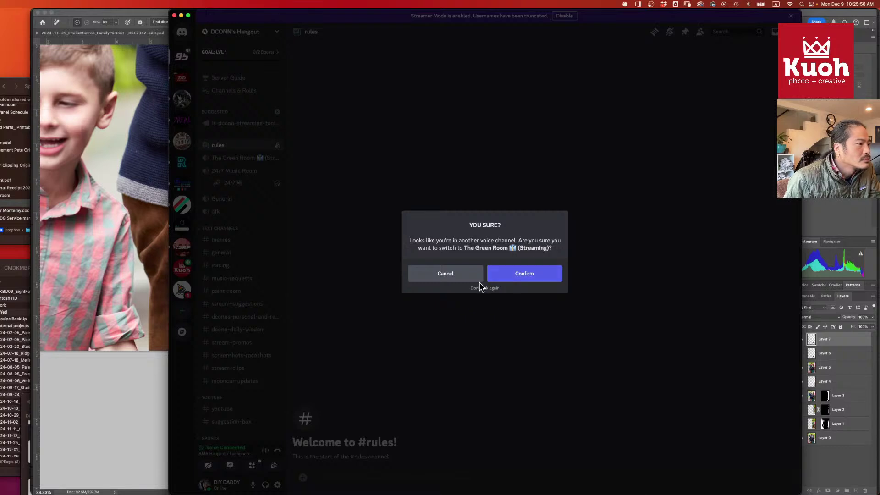
click(511, 278)
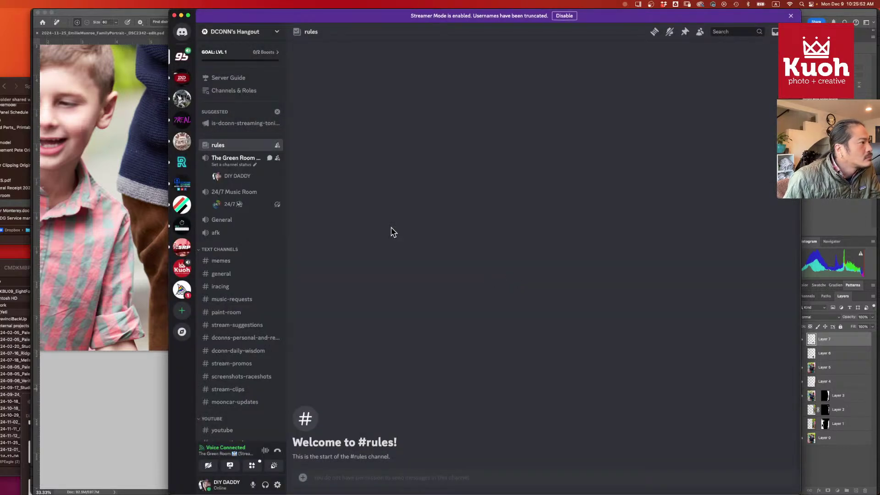
click(277, 452)
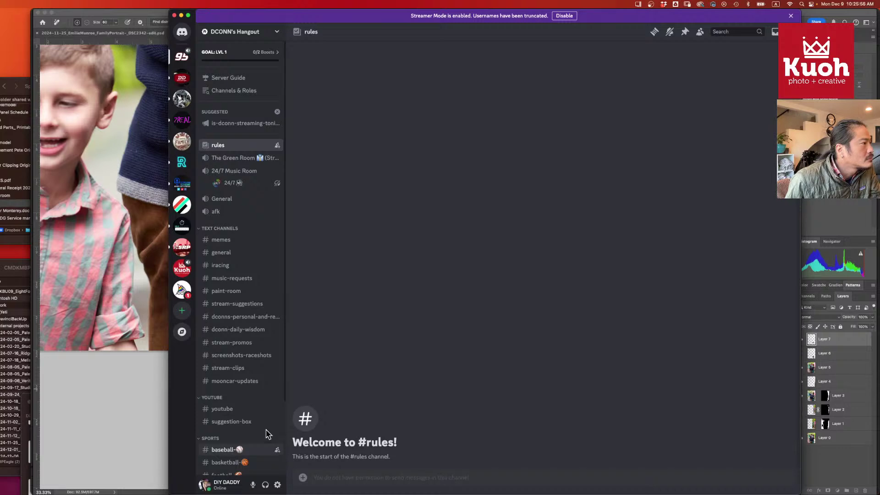
scroll(245, 314, down, 2)
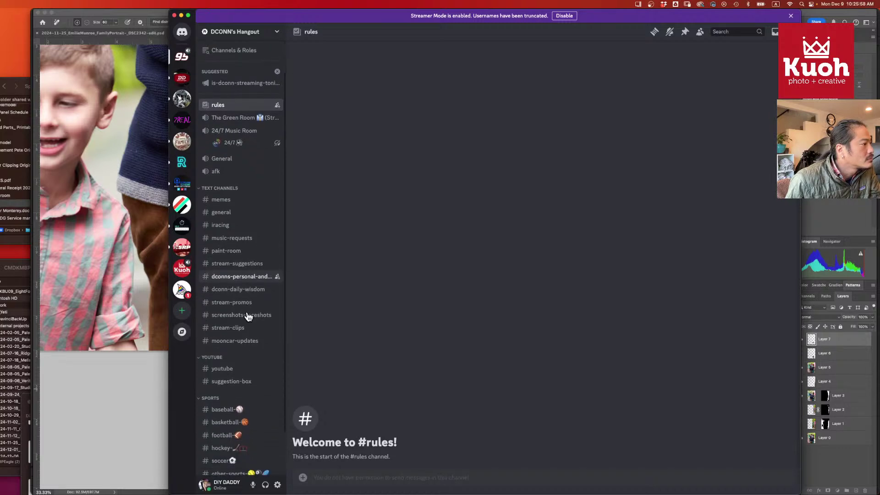
scroll(248, 316, down, 2)
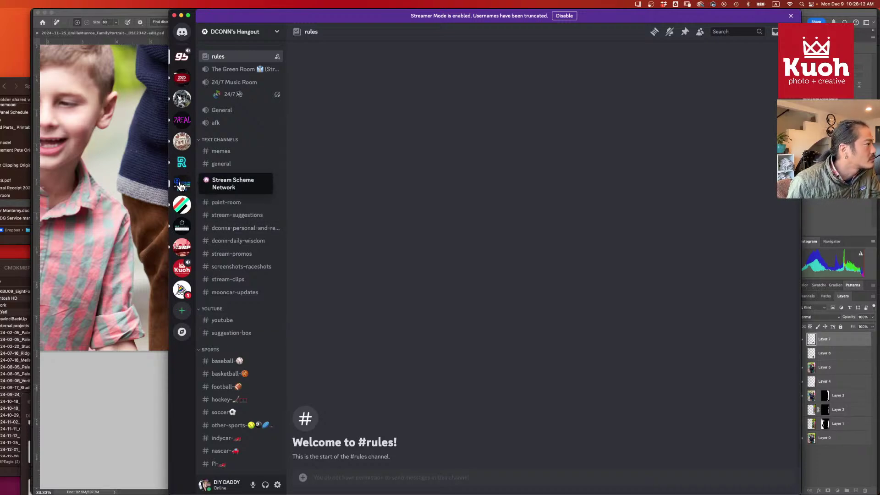
- Switch to the Stream Scheme Network server, then to the kuohphotography server
click(181, 186)
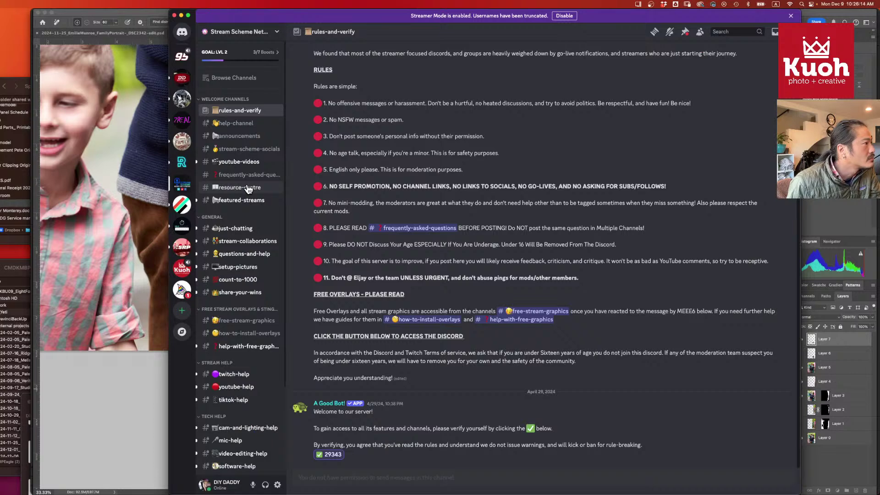
scroll(247, 189, down, 2)
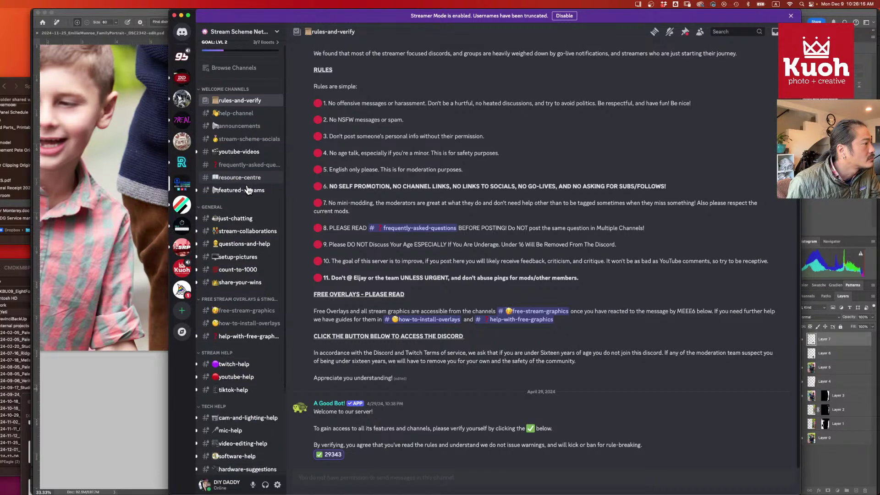
scroll(233, 183, up, 2)
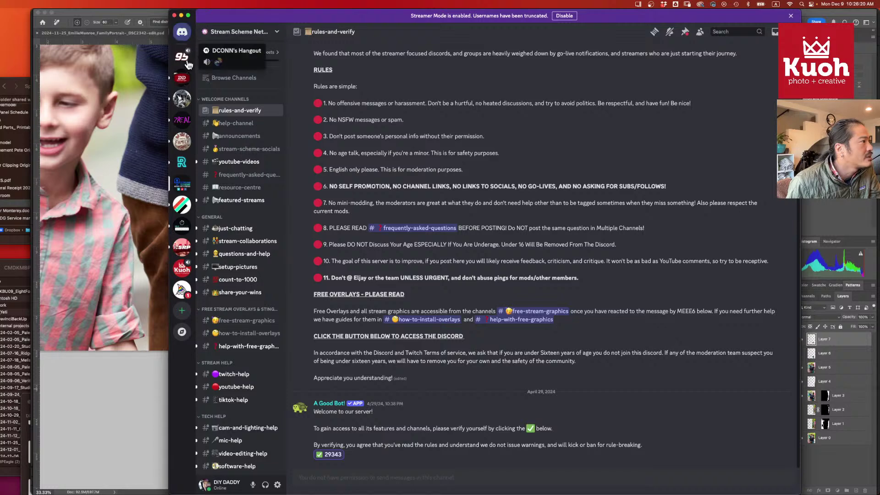
click(182, 269)
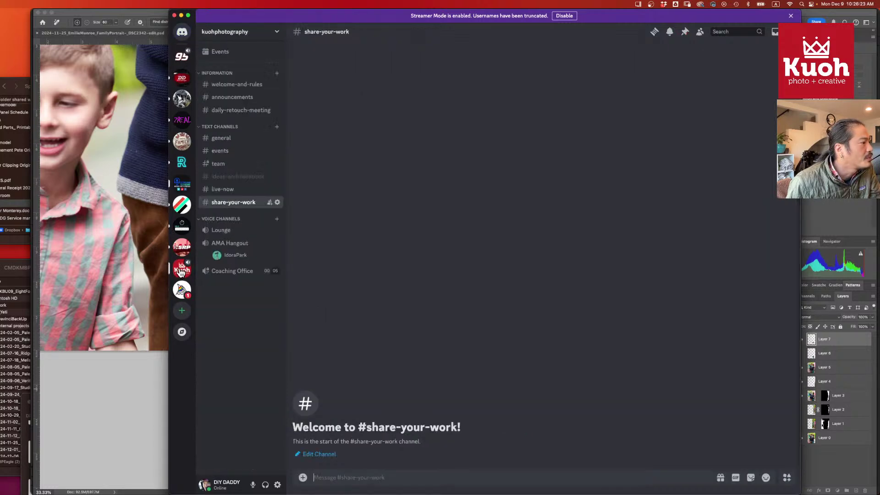
- Open share-your-work's channel settings, inspect the Channel Name field's menu, then bring the browser forward
click(278, 202)
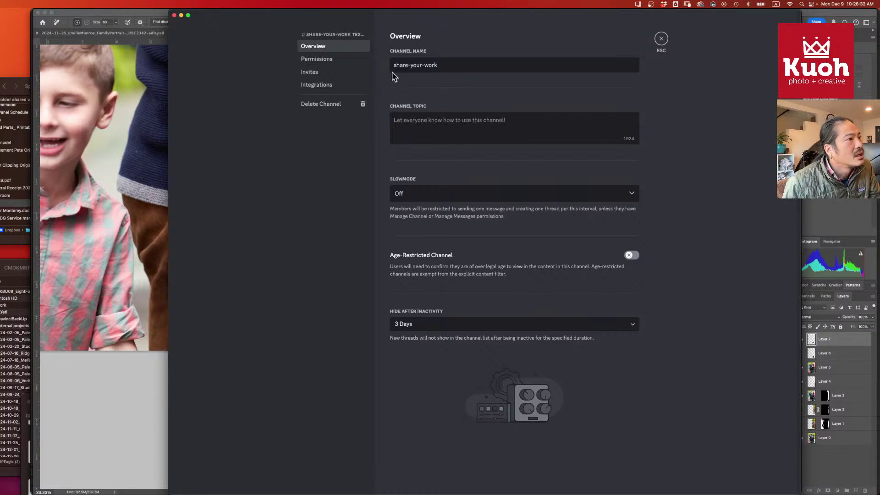
right_click(393, 66)
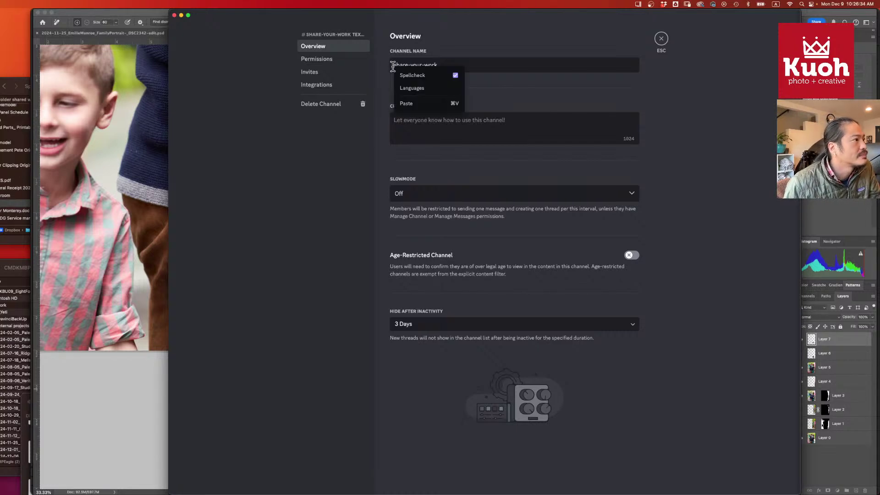
click(332, 148)
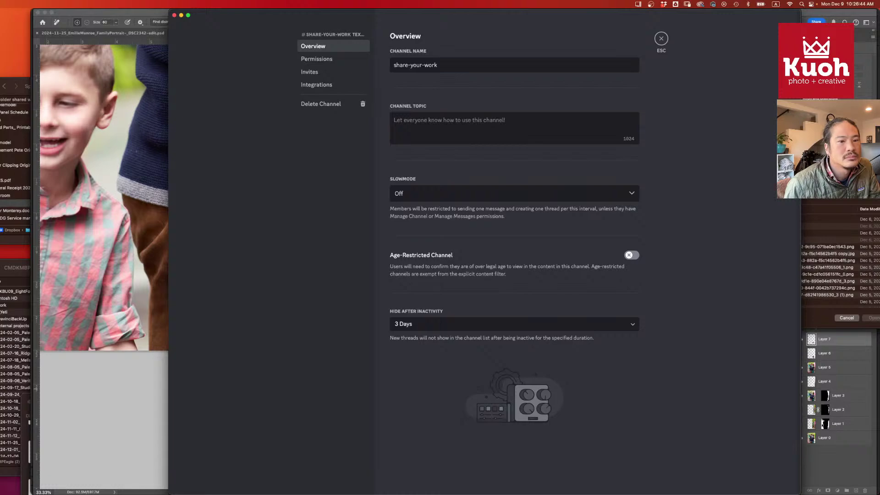
key(super+Tab)
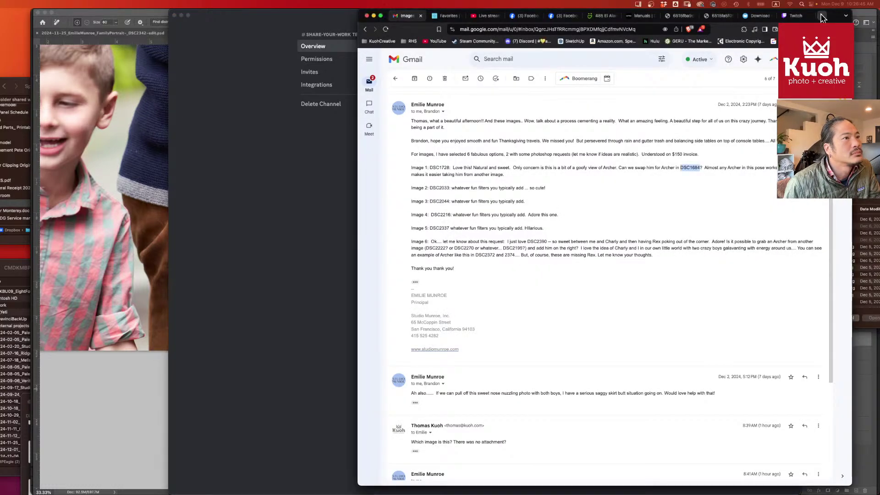
- Search the web for 'emoji code' in a new tab
click(822, 15)
text(emoji )
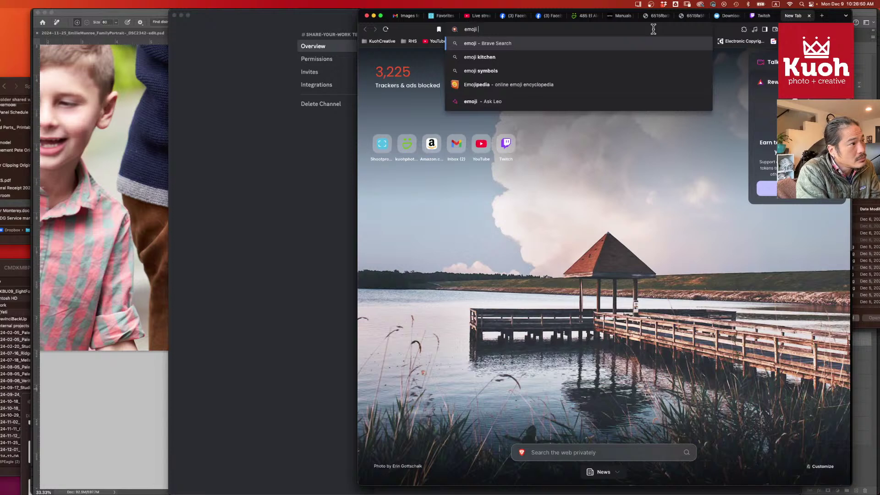
text(code)
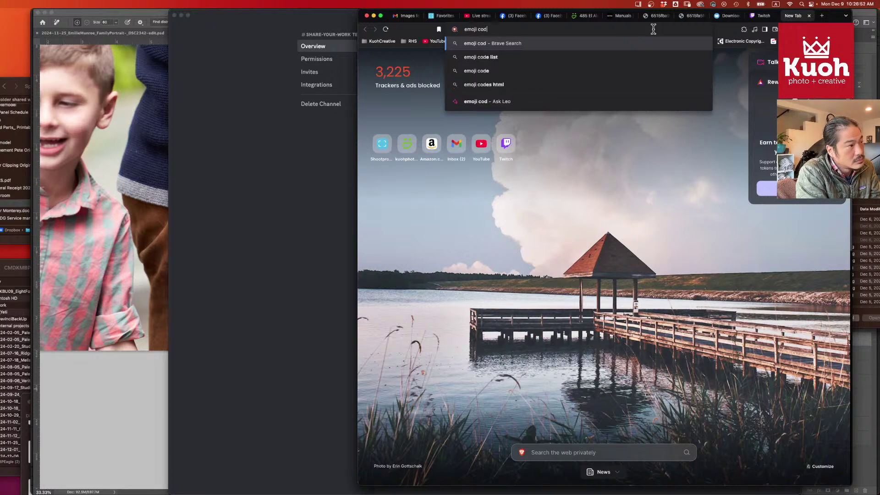
key(Return)
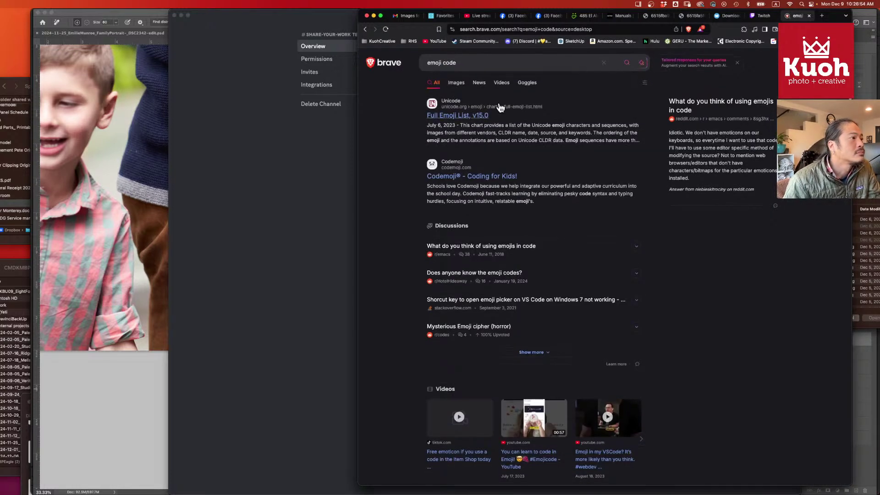
- Scroll the unicode.org full emoji list past faces and hearts down to the hand sections
scroll(461, 112, down, 1)
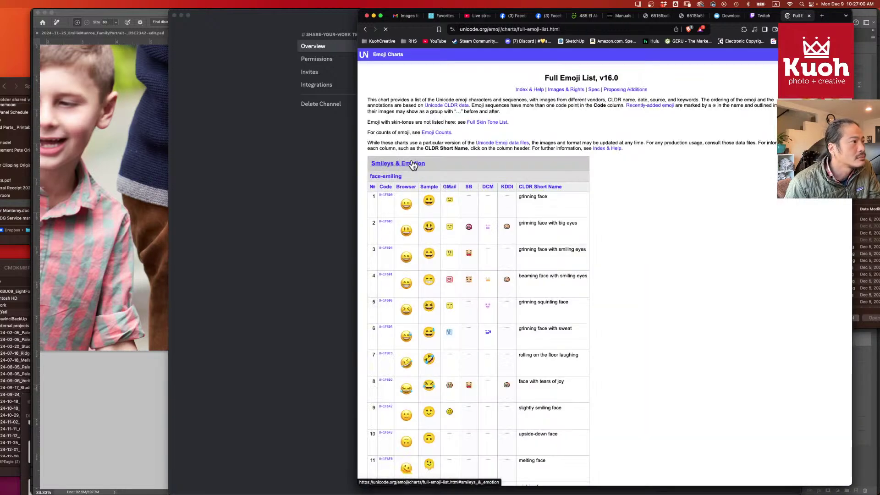
scroll(632, 208, down, 2)
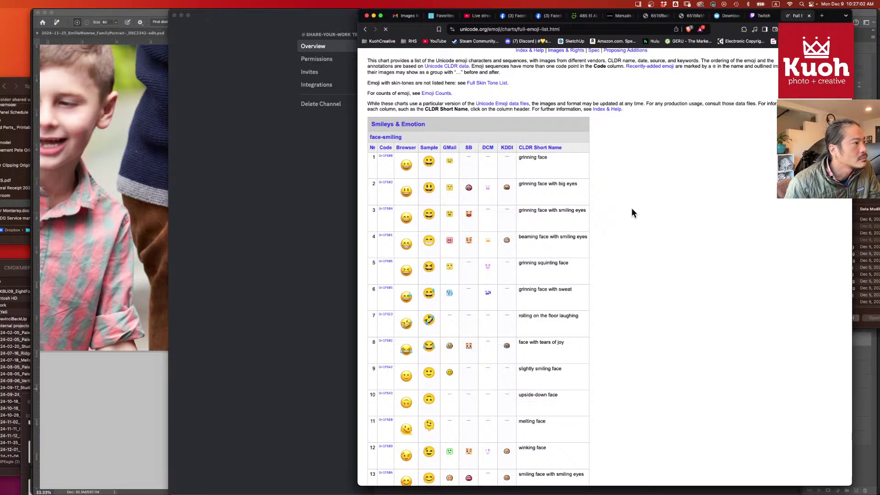
scroll(632, 208, down, 10)
scroll(552, 211, down, 7)
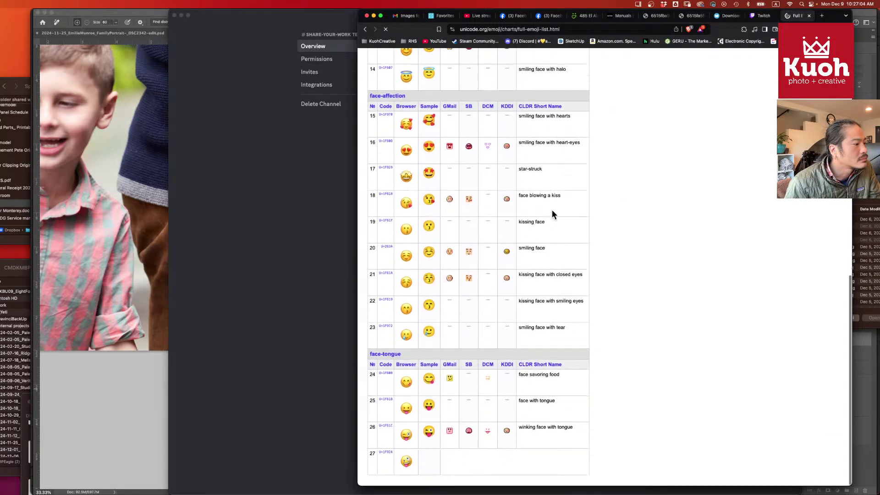
scroll(552, 210, down, 3)
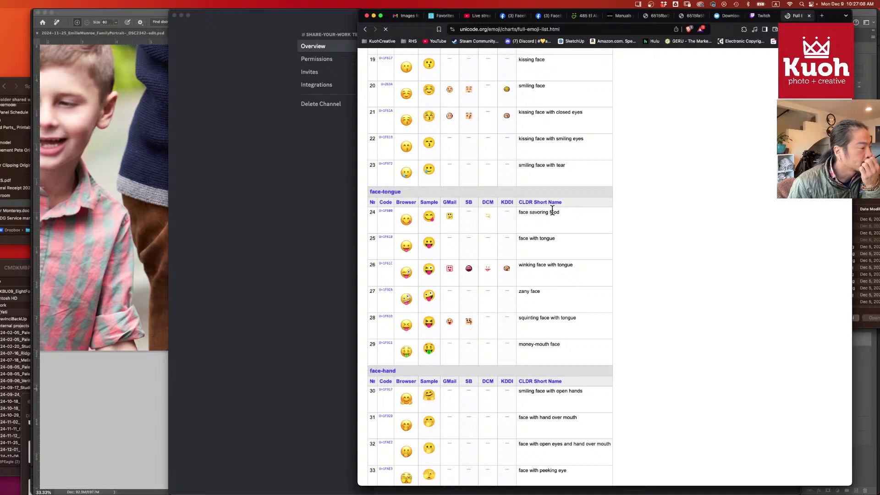
scroll(573, 212, down, 9)
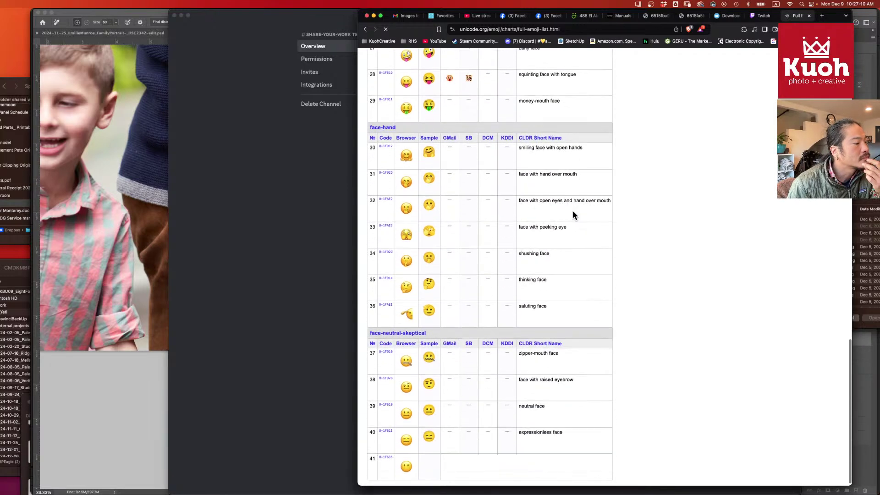
scroll(573, 212, down, 5)
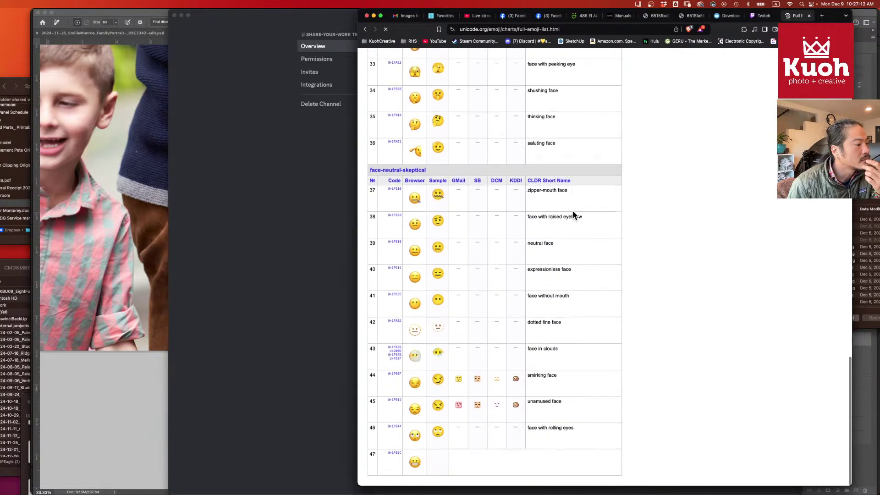
scroll(573, 212, down, 4)
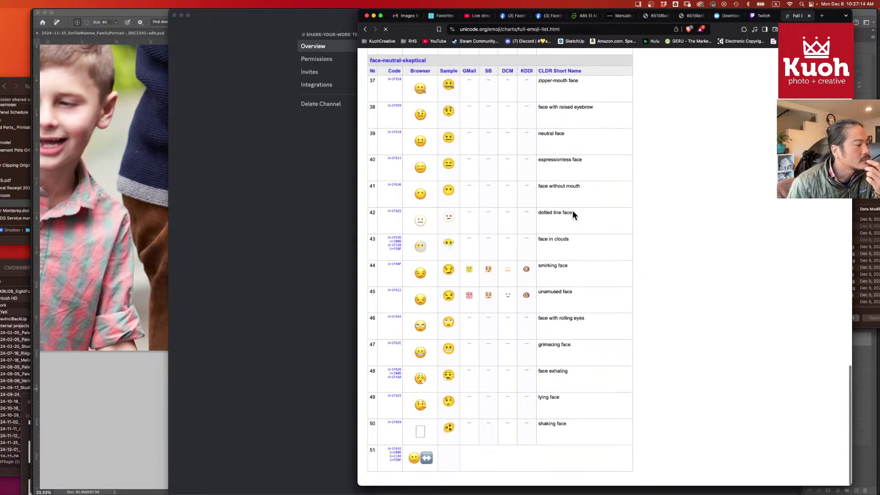
scroll(573, 212, down, 5)
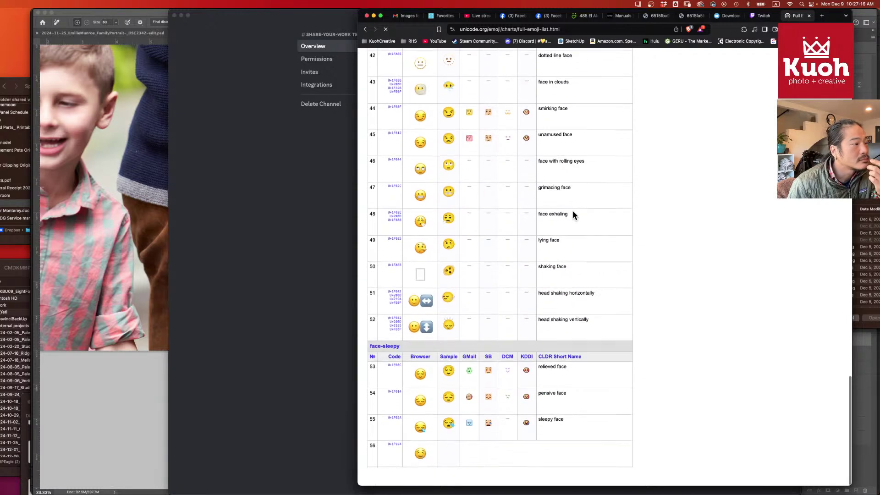
scroll(573, 214, down, 4)
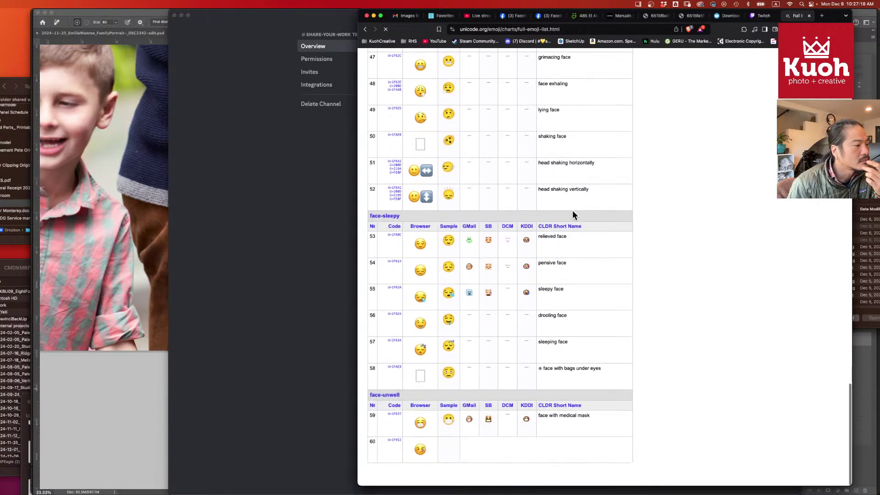
scroll(573, 214, down, 3)
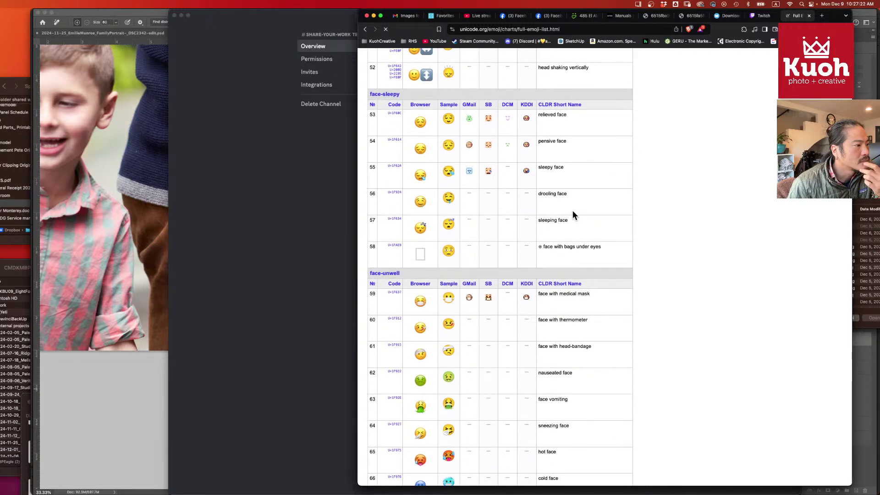
scroll(572, 211, down, 6)
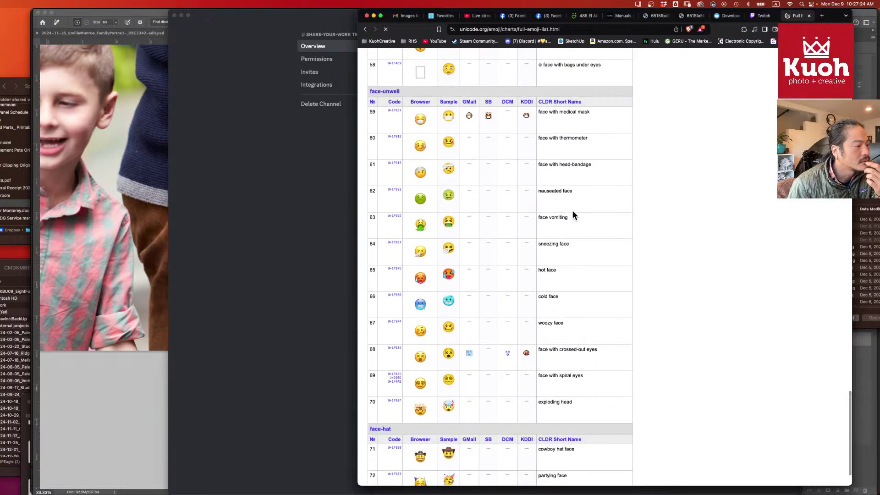
scroll(573, 210, down, 7)
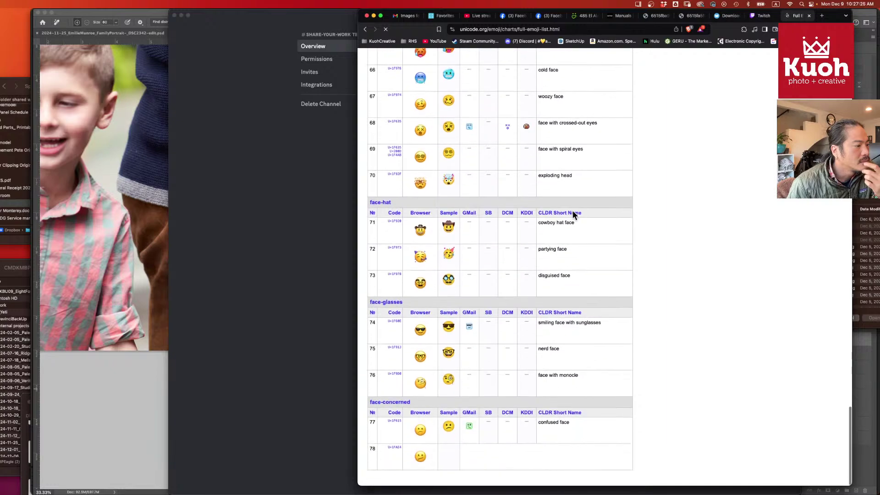
scroll(573, 211, down, 3)
scroll(573, 211, up, 20)
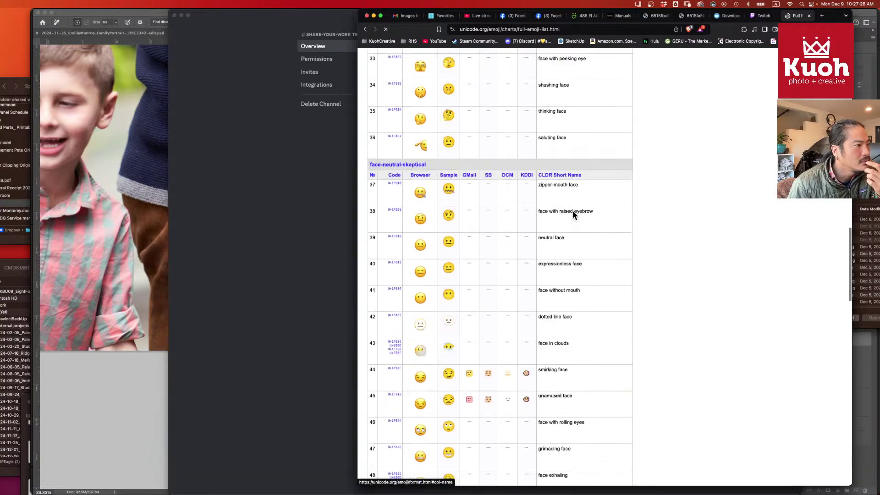
scroll(573, 211, up, 15)
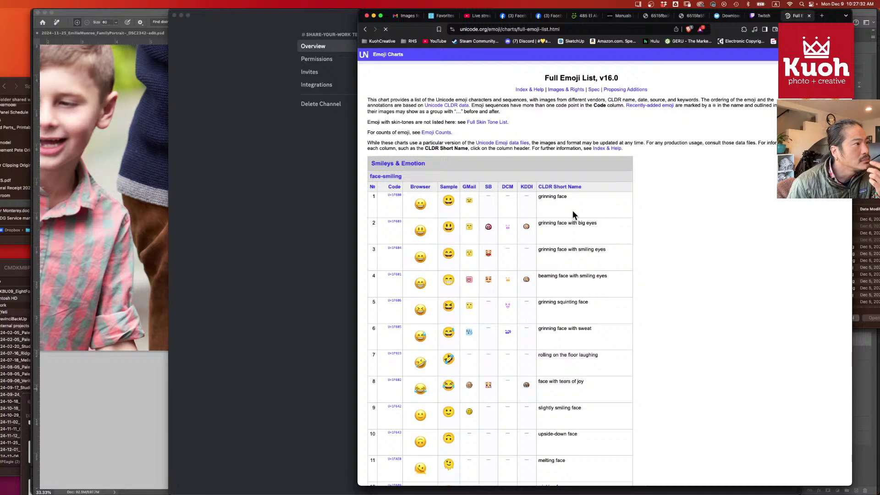
scroll(572, 210, down, 12)
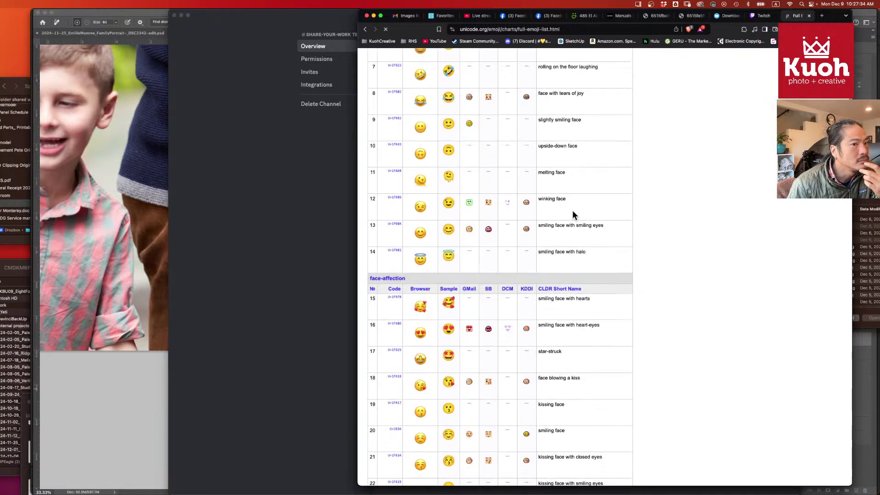
scroll(573, 211, down, 20)
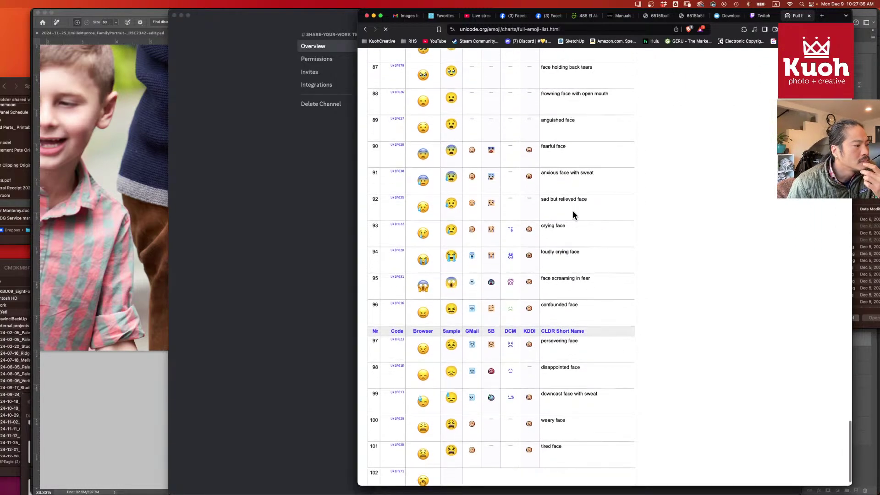
scroll(573, 211, down, 5)
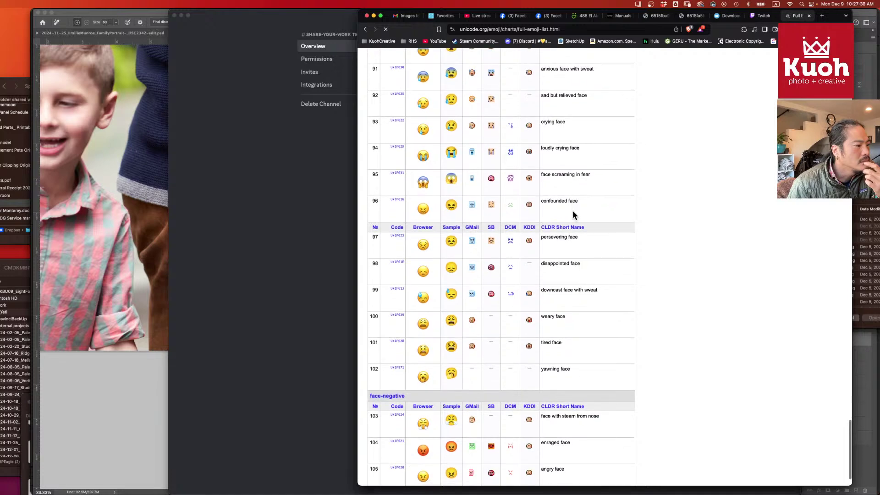
scroll(573, 211, down, 6)
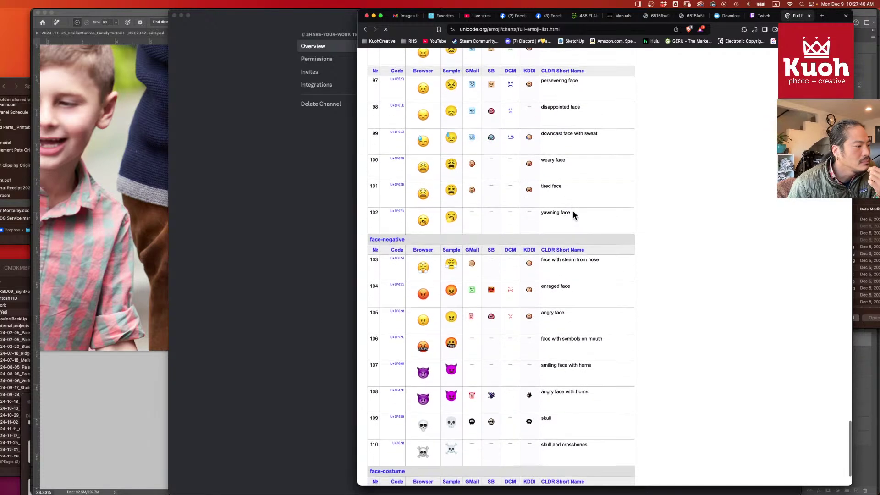
scroll(573, 214, down, 6)
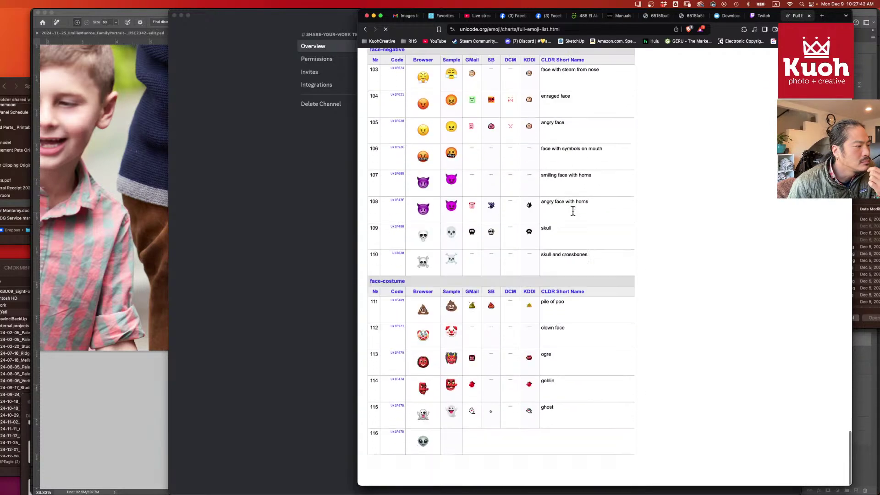
scroll(573, 210, down, 6)
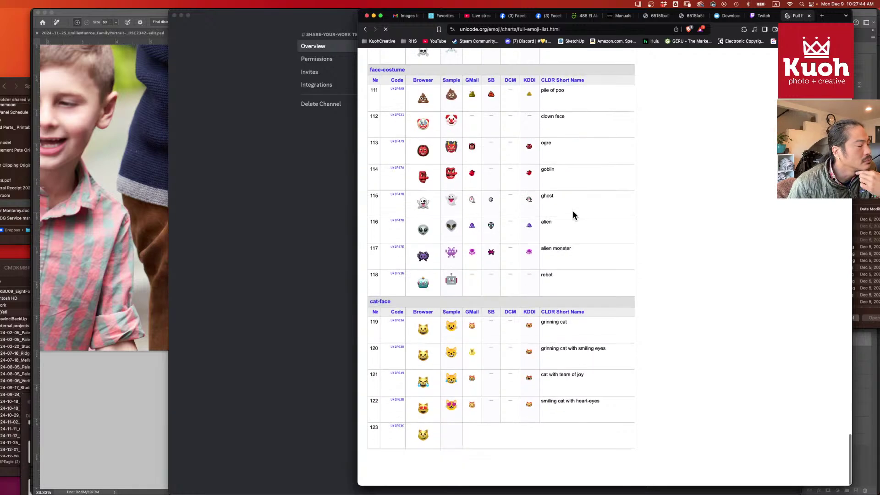
scroll(572, 210, down, 8)
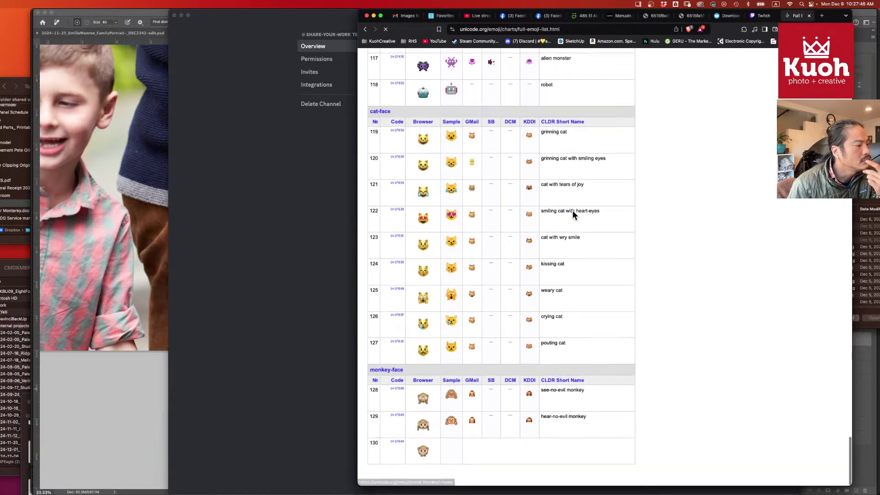
scroll(573, 214, down, 6)
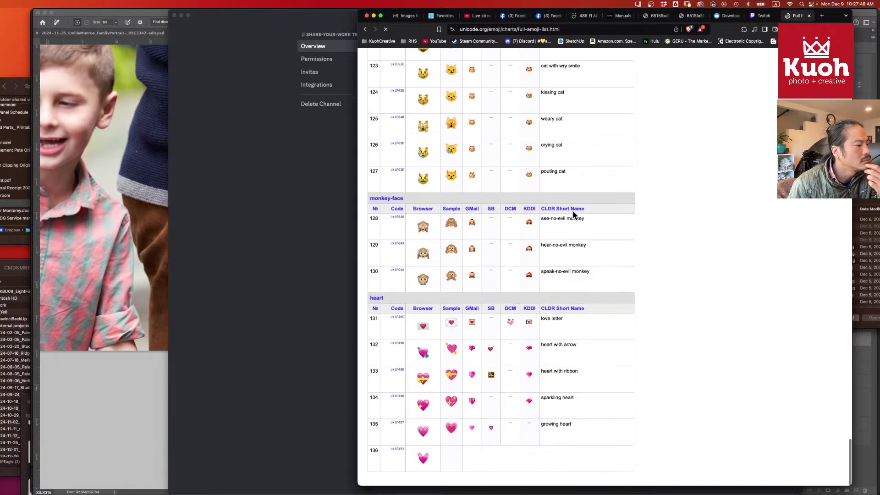
scroll(573, 213, down, 8)
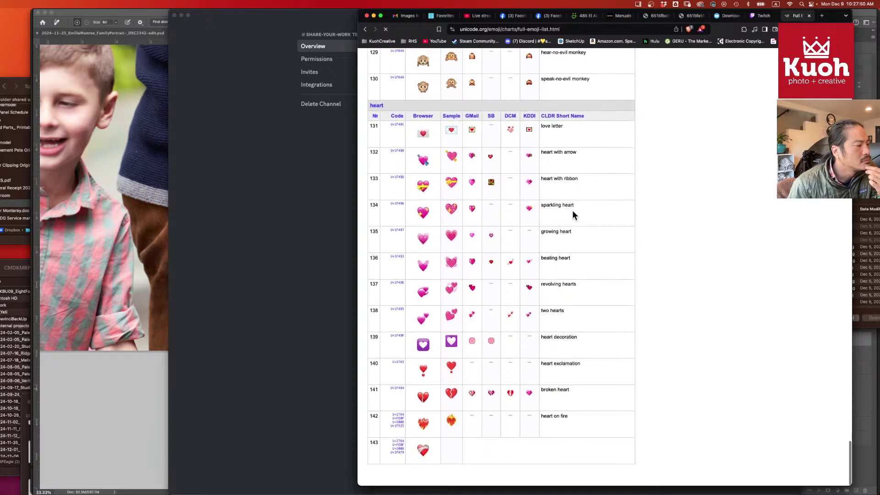
scroll(573, 213, down, 10)
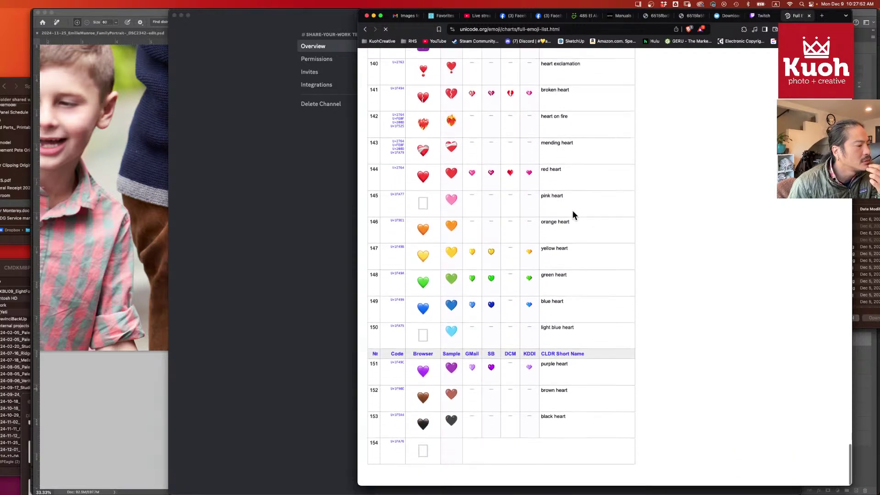
scroll(573, 214, down, 9)
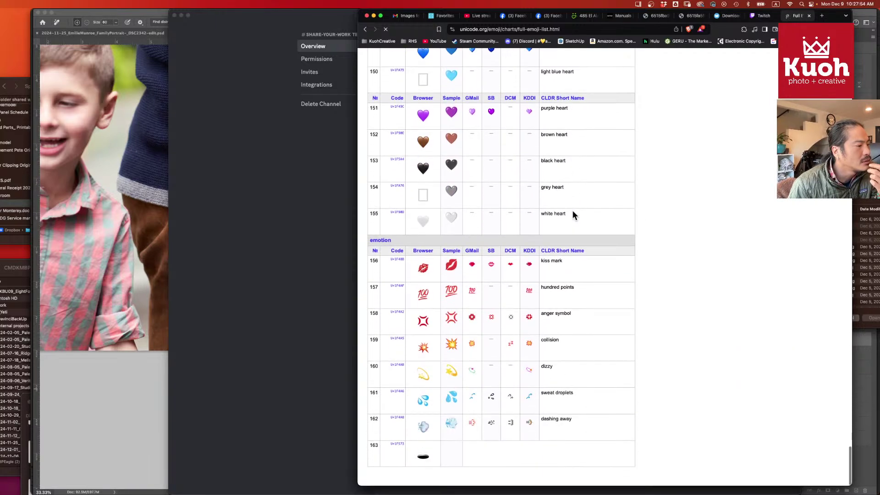
scroll(573, 211, down, 10)
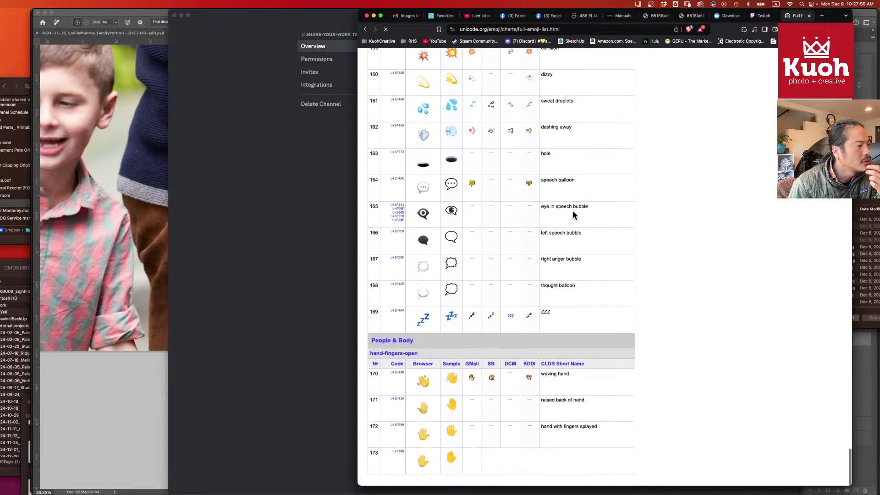
scroll(573, 211, down, 10)
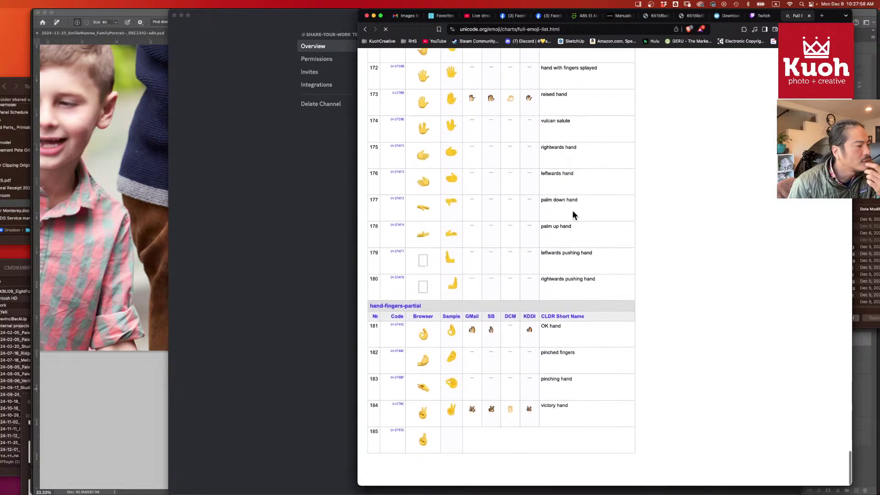
scroll(573, 214, down, 10)
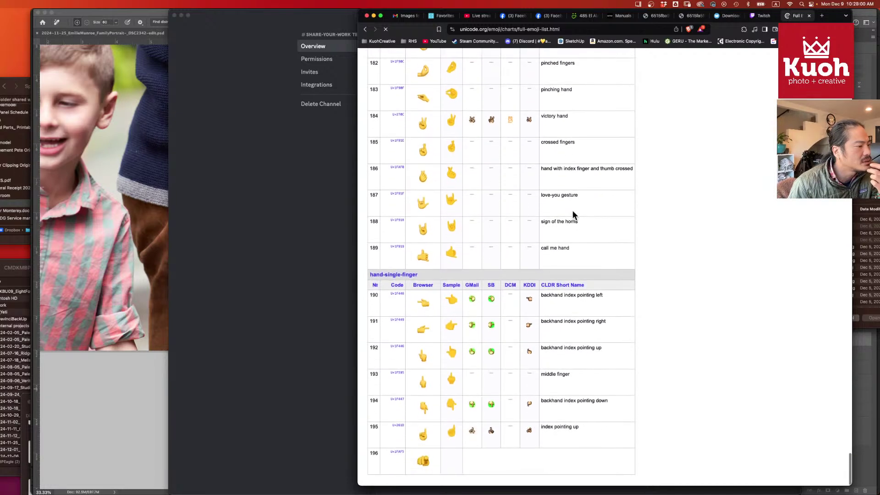
scroll(573, 214, down, 10)
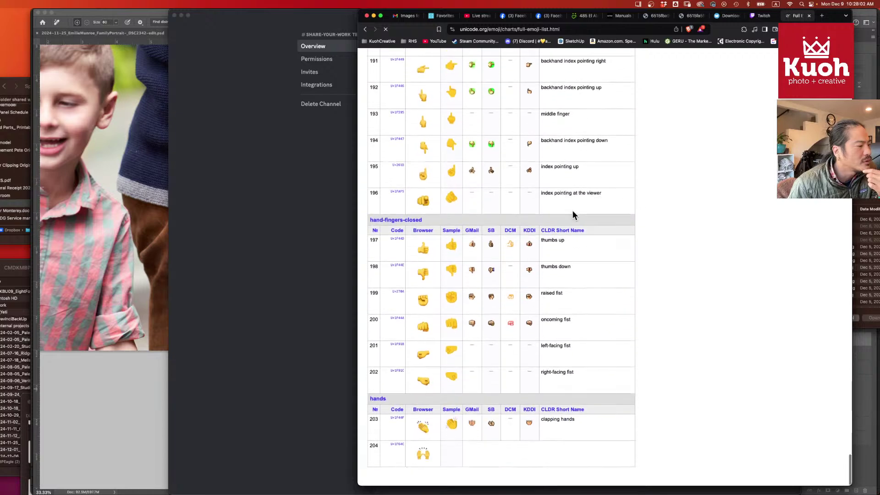
scroll(573, 212, down, 5)
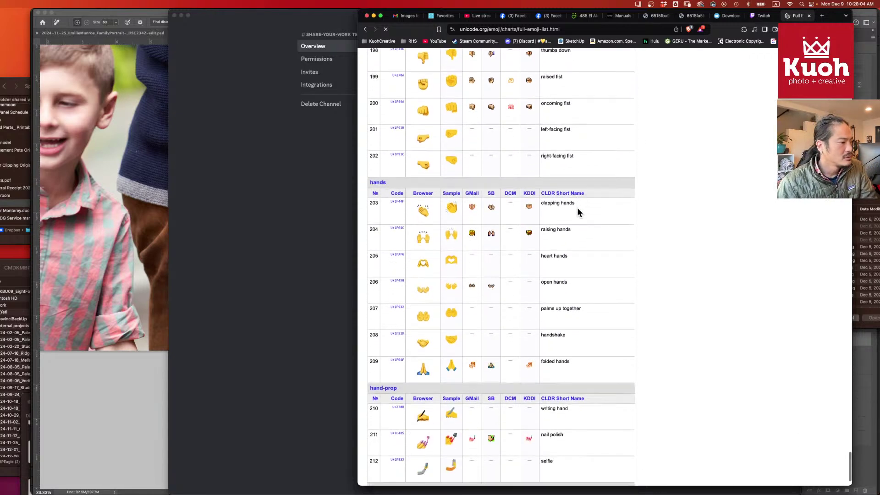
- Search 'art work emoji' in a new tab and copy Emojipedia's Framed Picture emoji
click(822, 18)
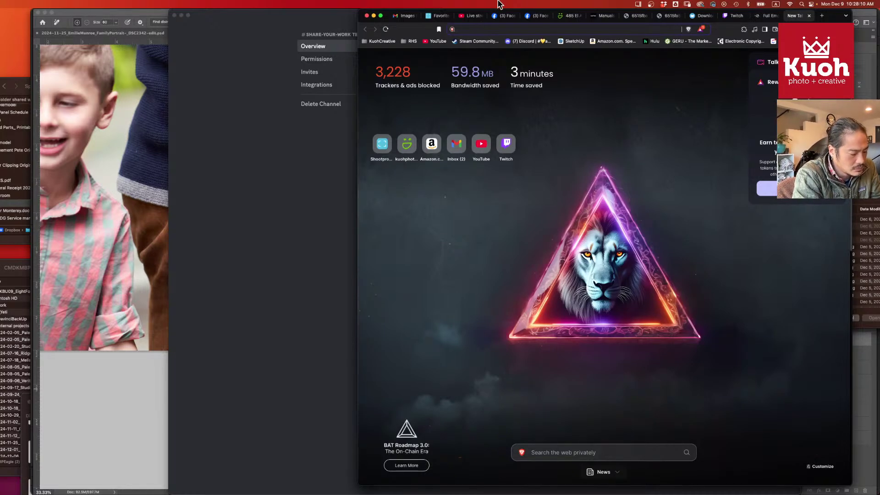
text(ar)
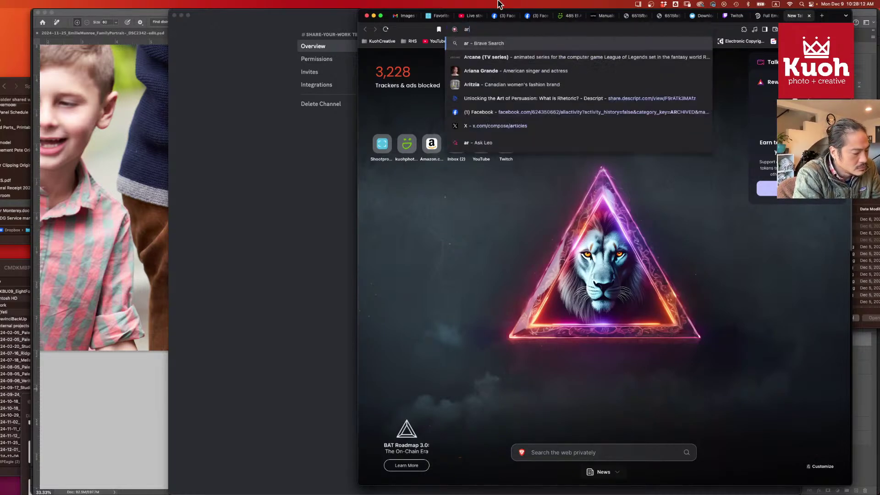
text(t work emoji)
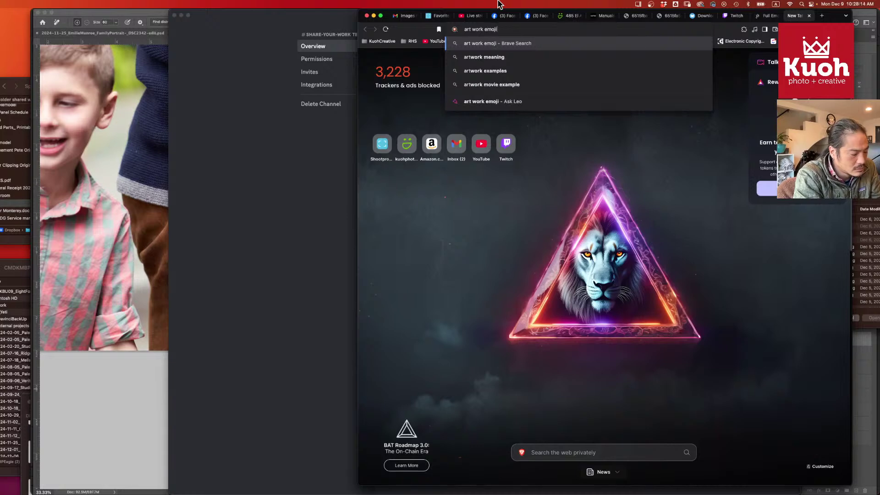
key(Return)
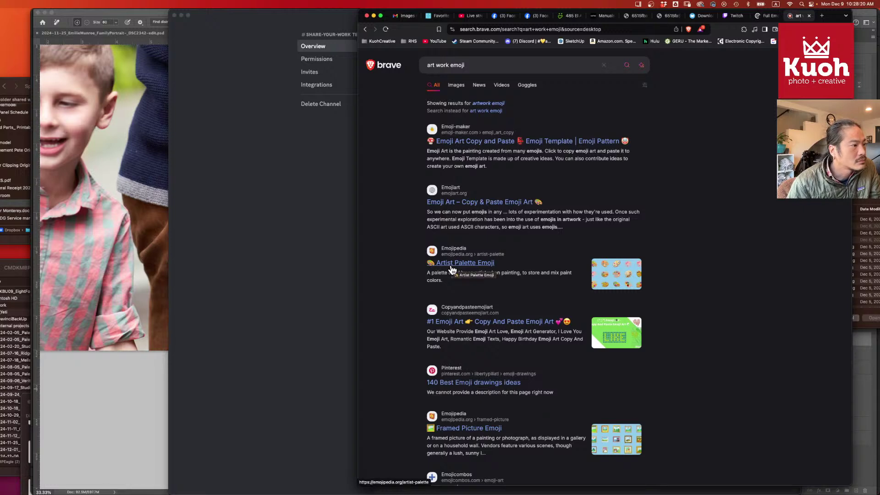
scroll(458, 275, down, 5)
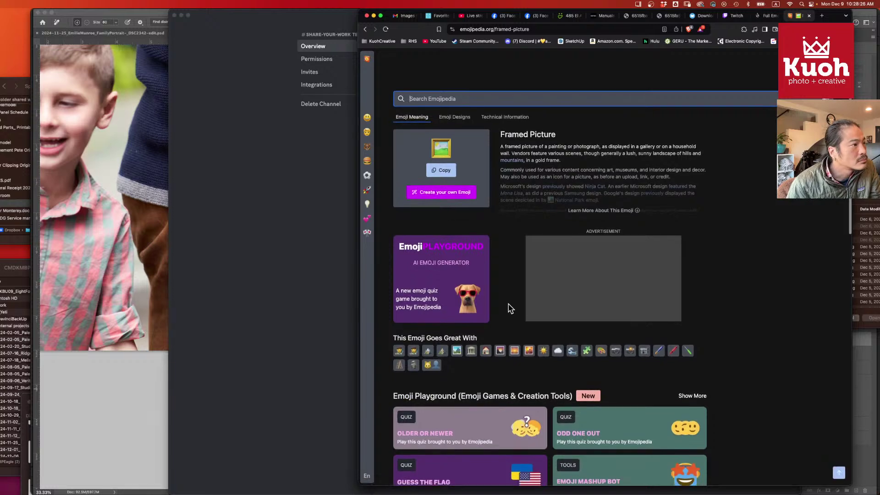
click(442, 171)
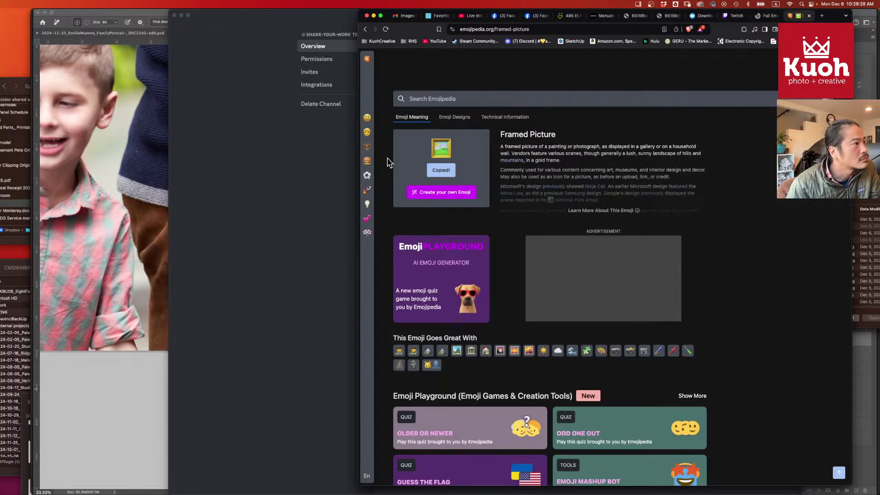
click(332, 147)
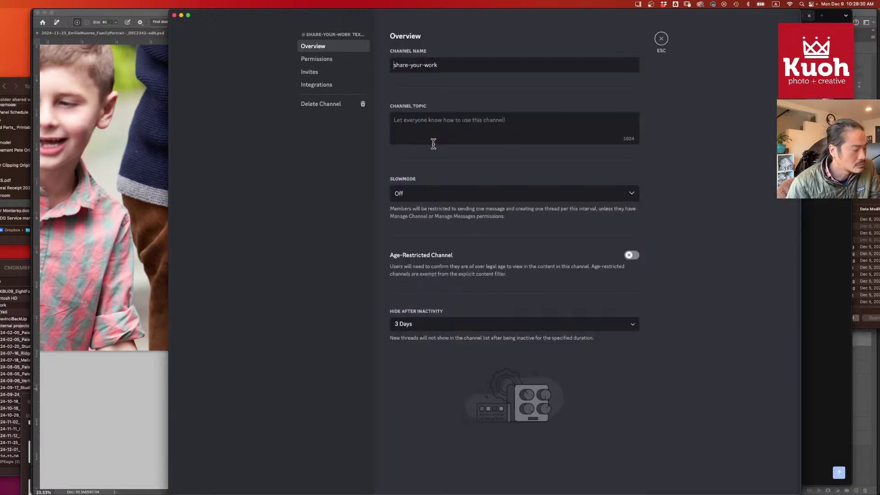
- Prefix share-your-work's name with the framed-picture emoji, save, and open live-now's settings
key(super+v)
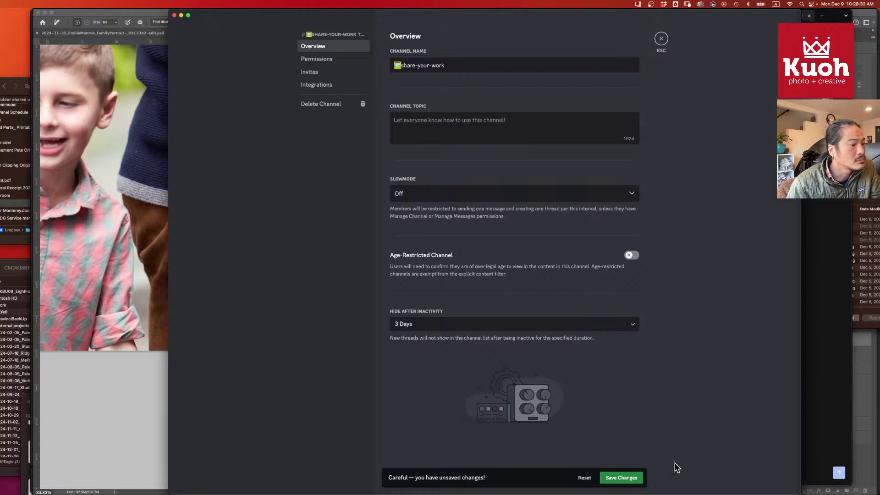
click(632, 480)
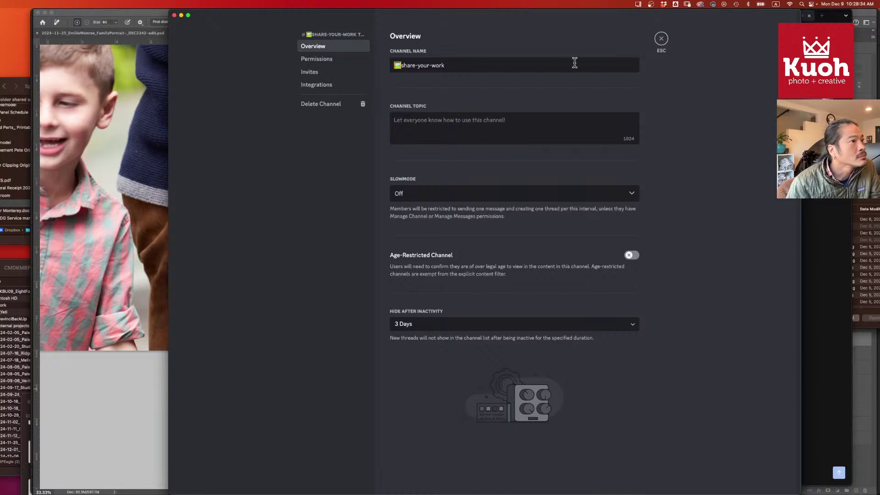
click(661, 40)
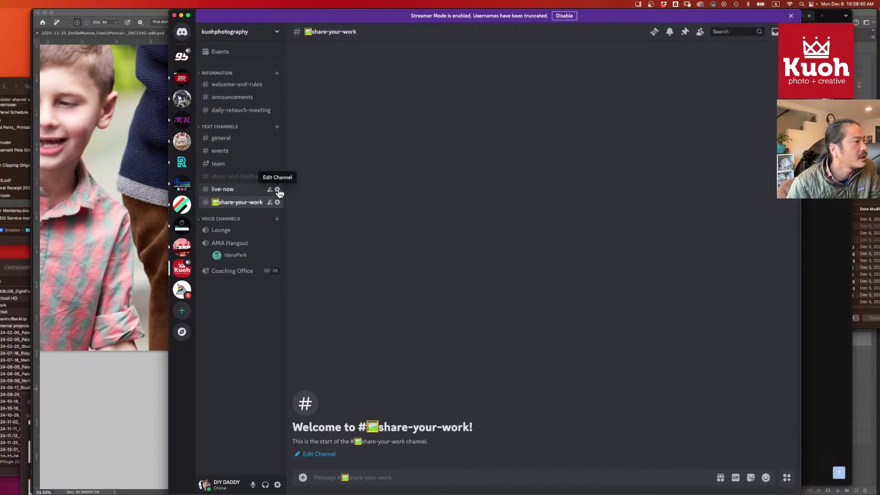
click(277, 189)
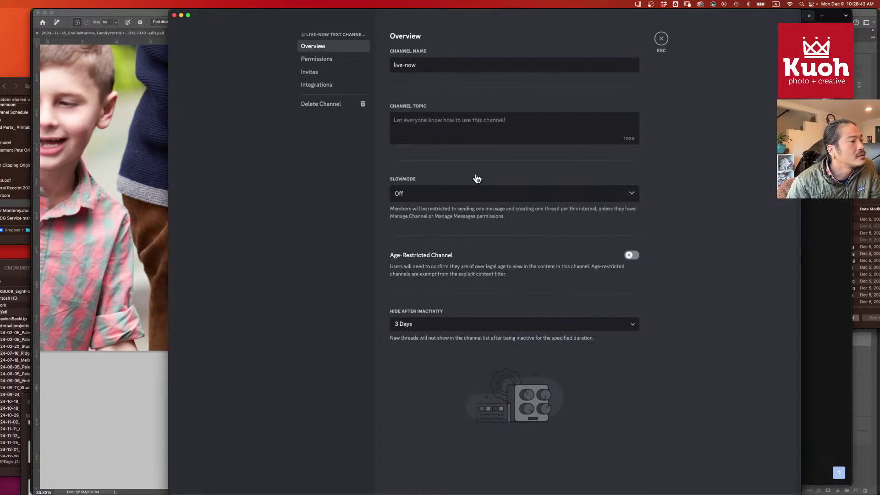
key(super+Tab)
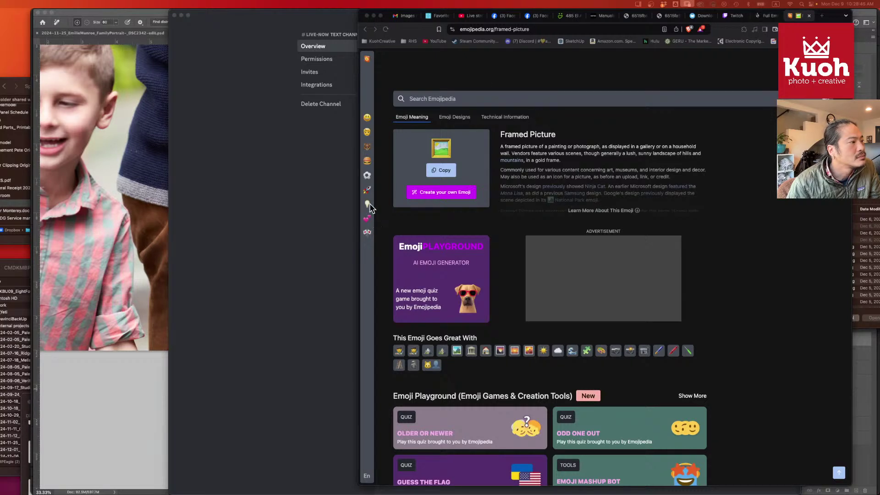
- Browse Emojipedia's Animals & Nature and Objects categories, scrolling through the Objects list
click(367, 146)
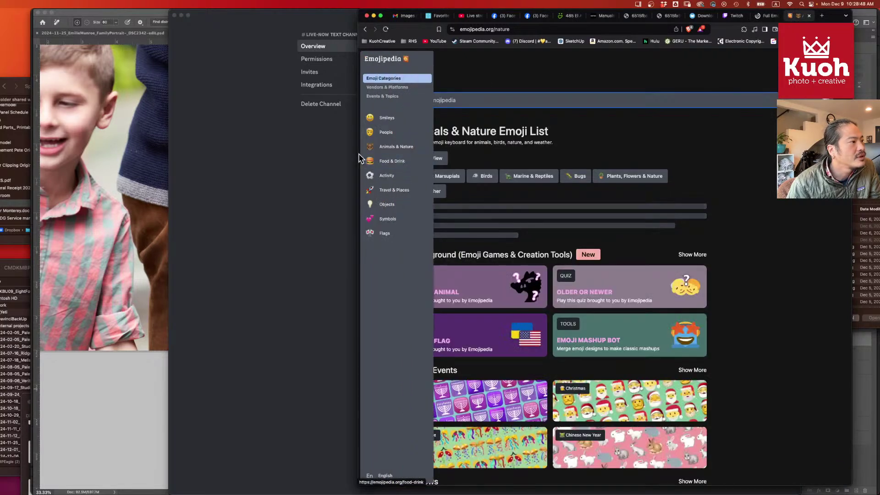
click(404, 204)
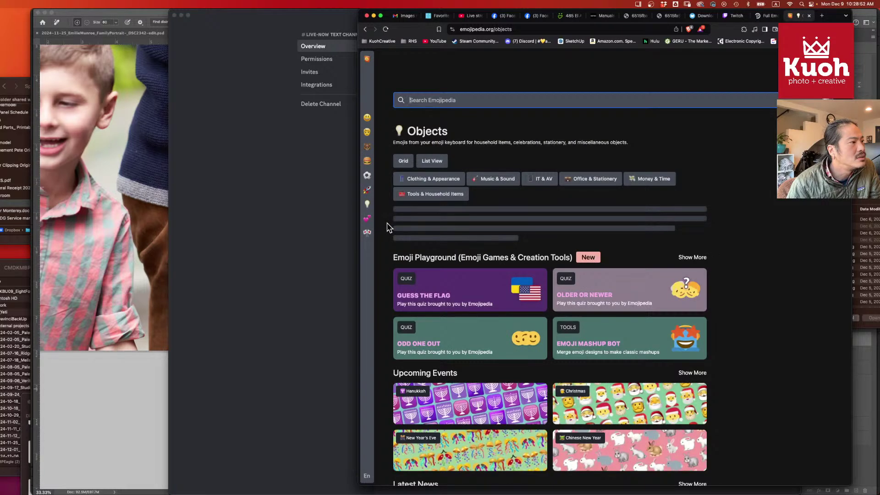
scroll(387, 228, down, 3)
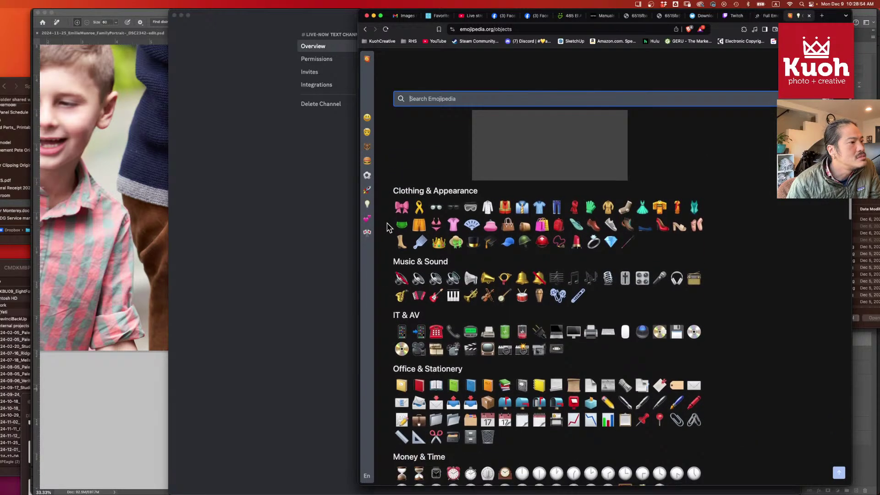
scroll(387, 228, down, 2)
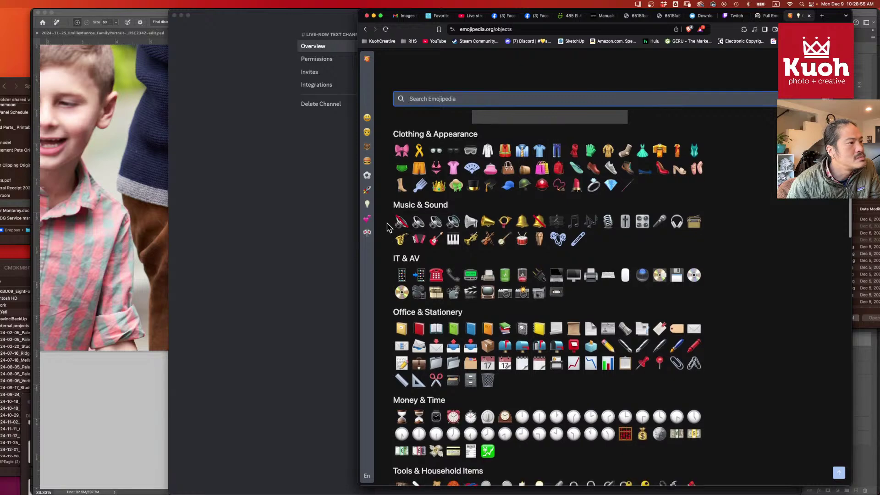
scroll(387, 228, down, 1)
scroll(387, 227, down, 1)
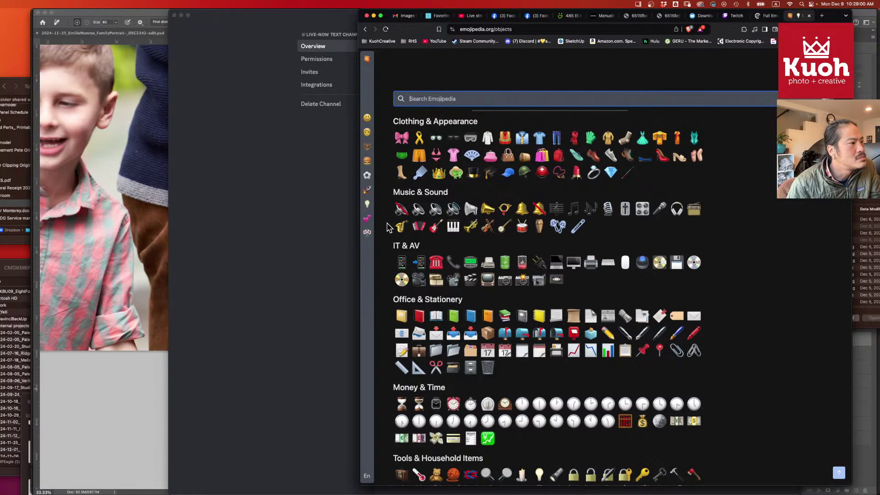
scroll(388, 228, down, 2)
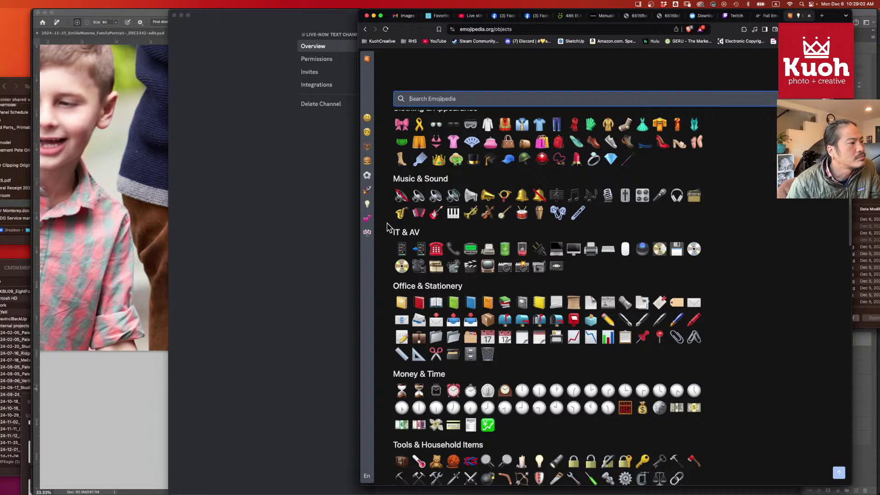
scroll(388, 228, down, 5)
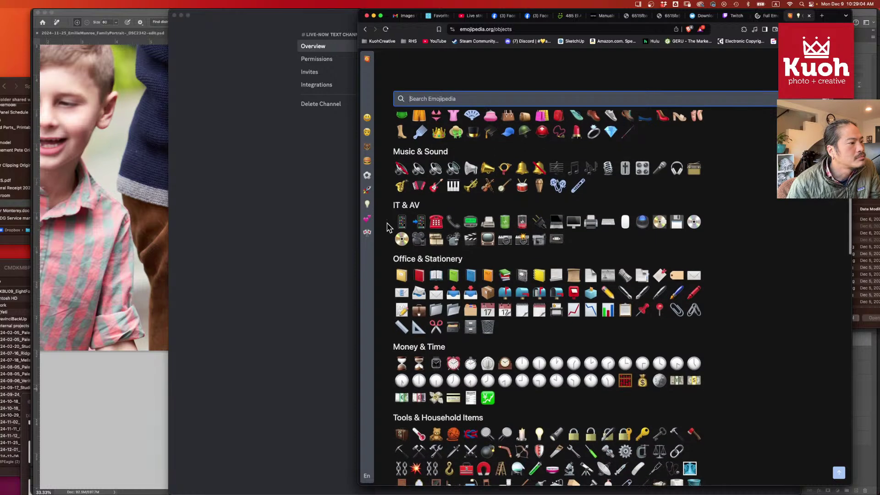
scroll(388, 228, down, 6)
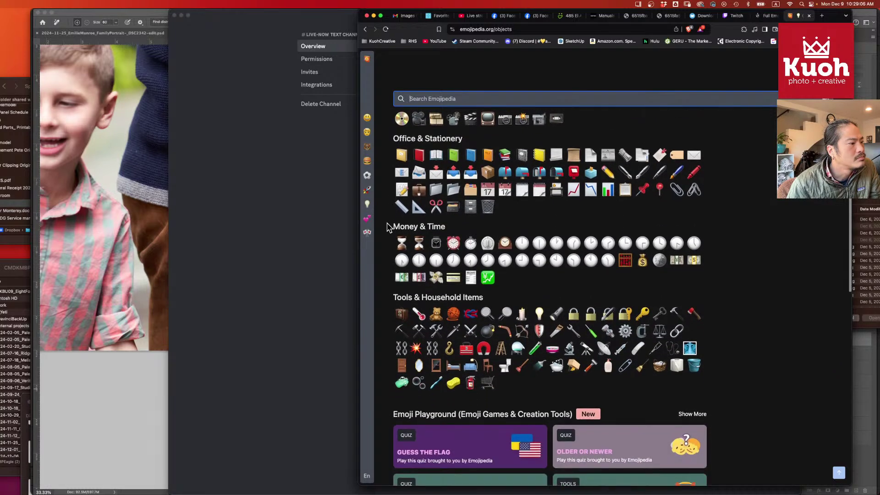
scroll(387, 228, down, 4)
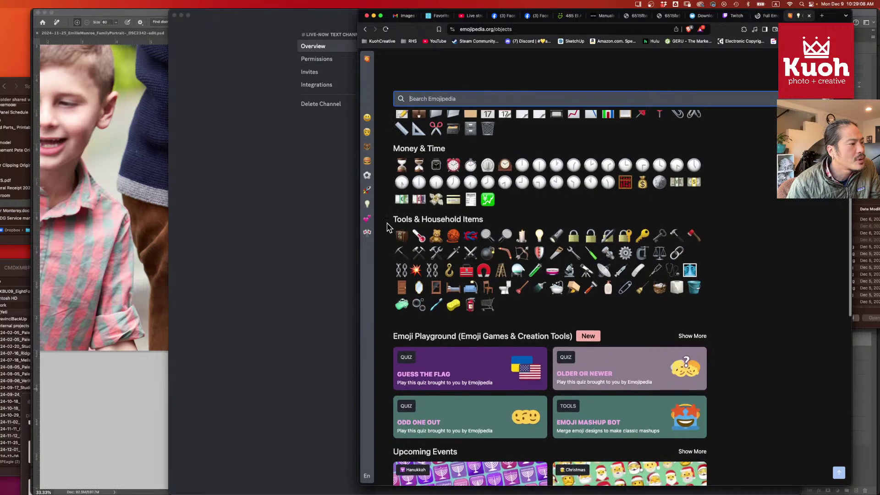
scroll(387, 227, up, 5)
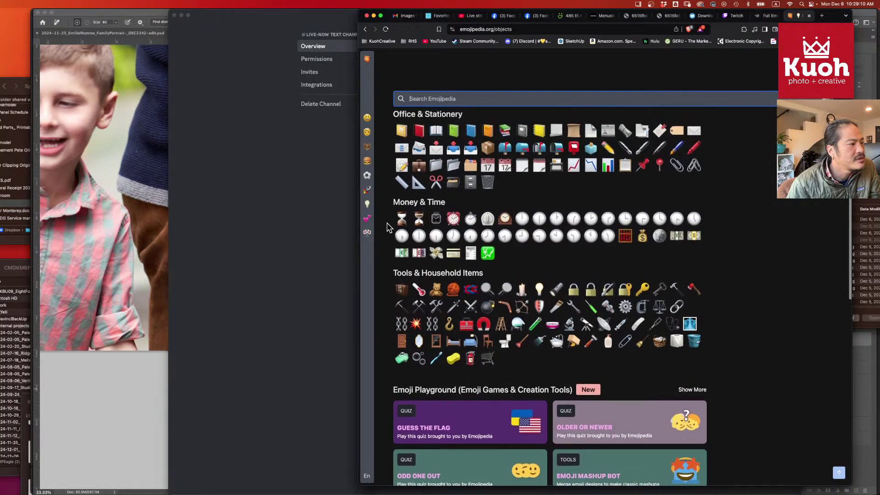
scroll(387, 228, up, 5)
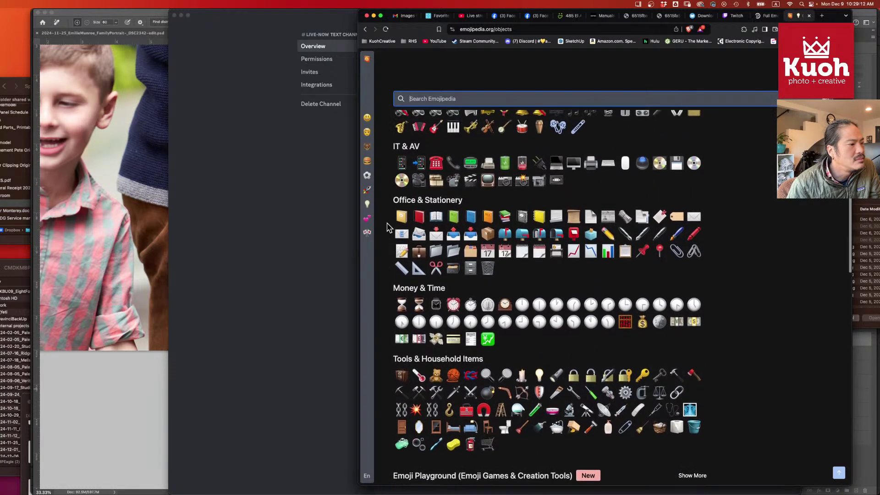
scroll(387, 228, up, 4)
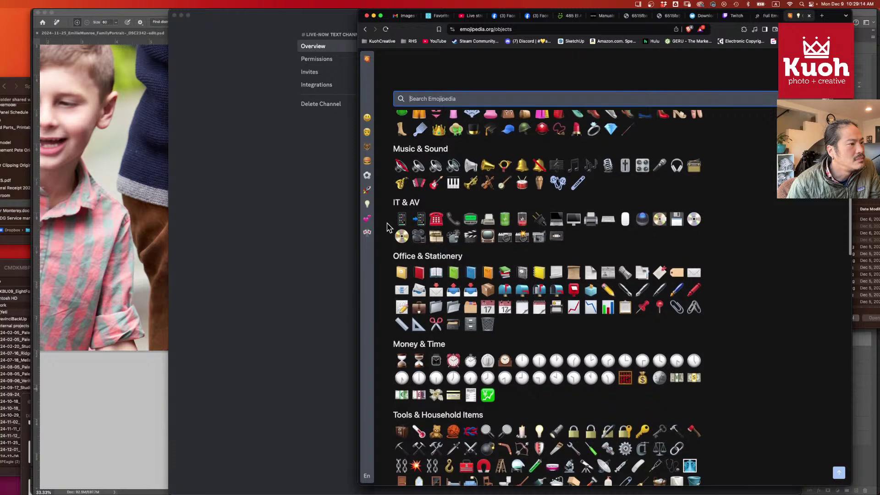
scroll(388, 228, up, 6)
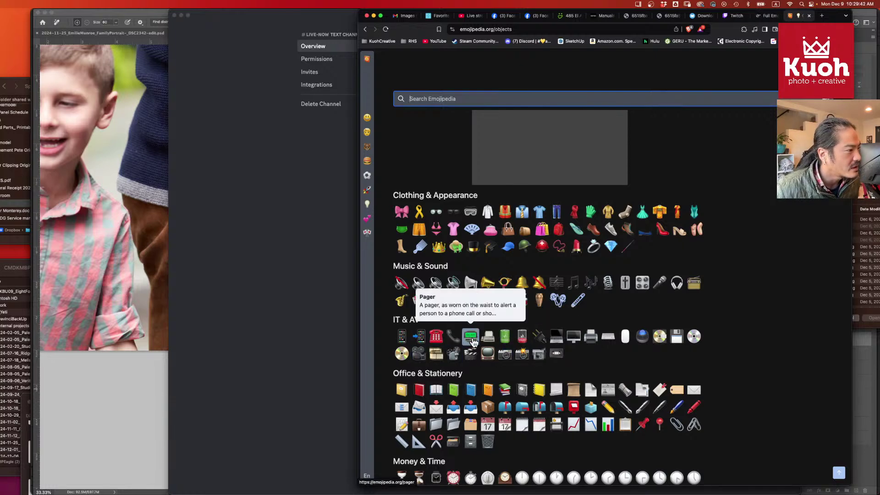
click(419, 353)
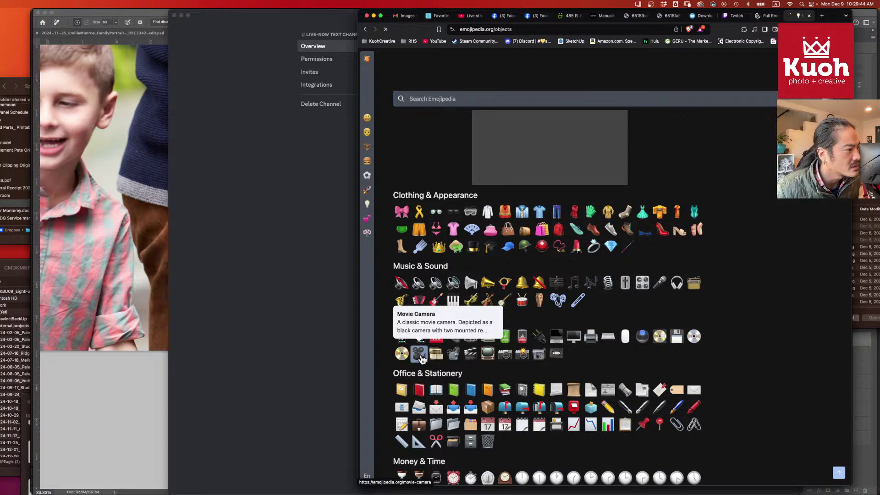
click(441, 179)
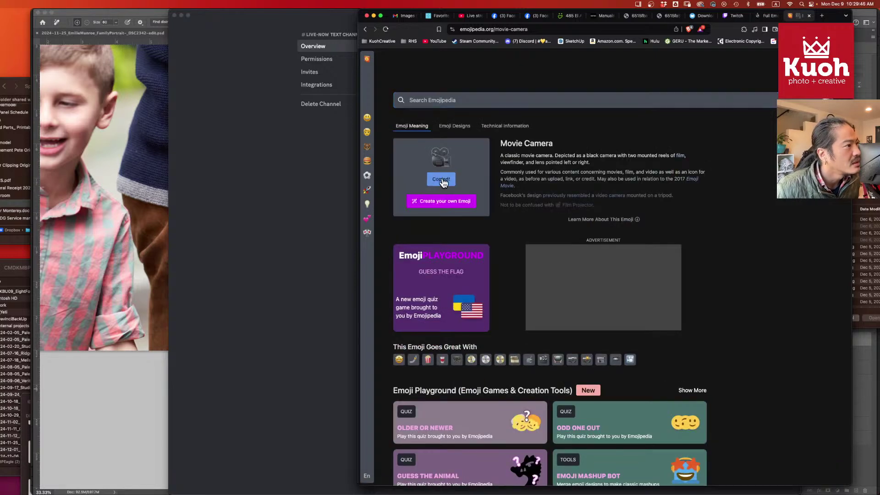
click(322, 159)
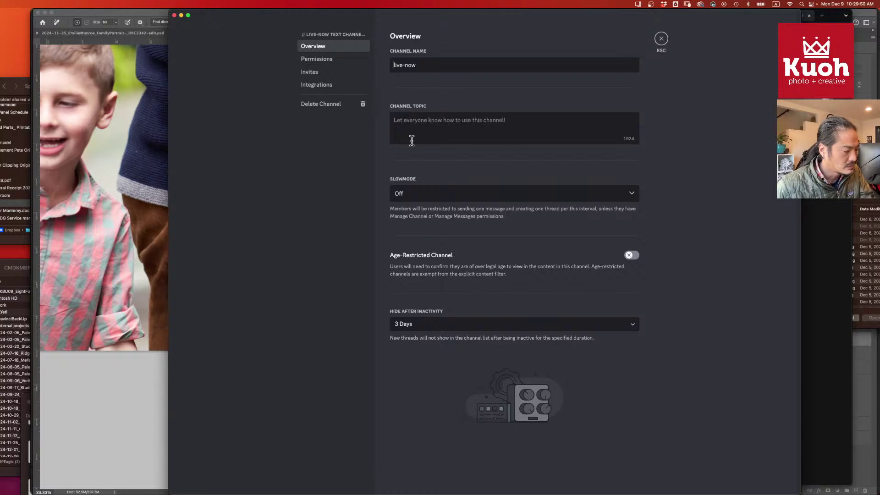
- Prefix the live-now channel name with the movie-camera emoji and save it
key(super+v)
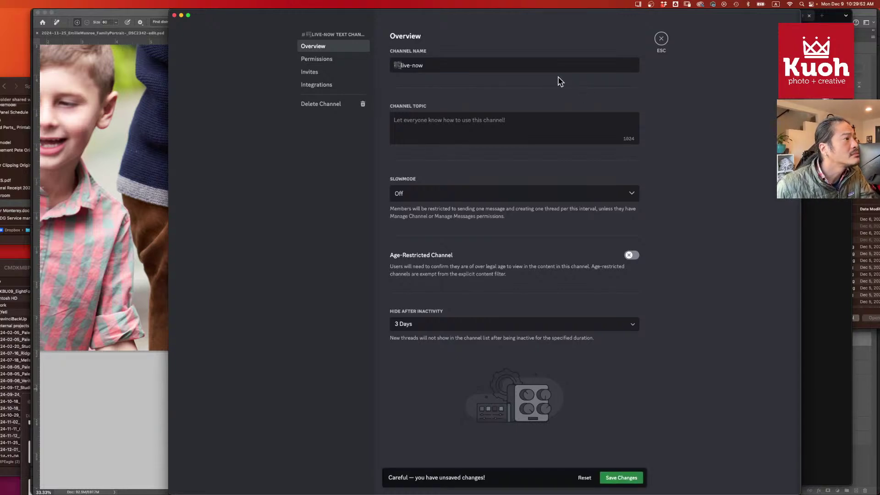
click(625, 477)
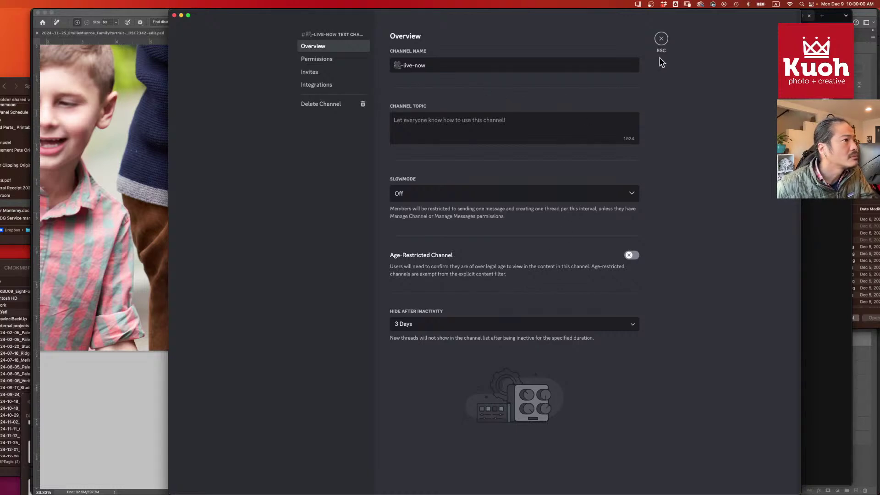
click(661, 38)
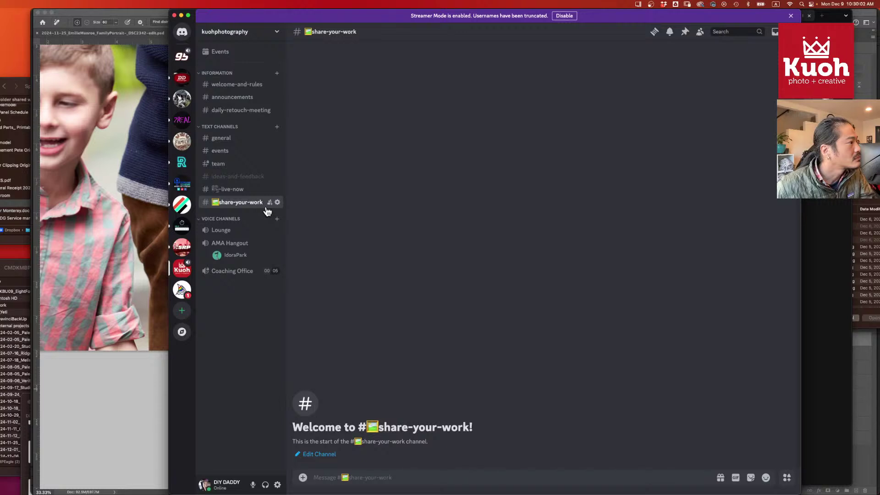
- Reopen live-now's settings and delete the emoji prefix without saving
click(277, 188)
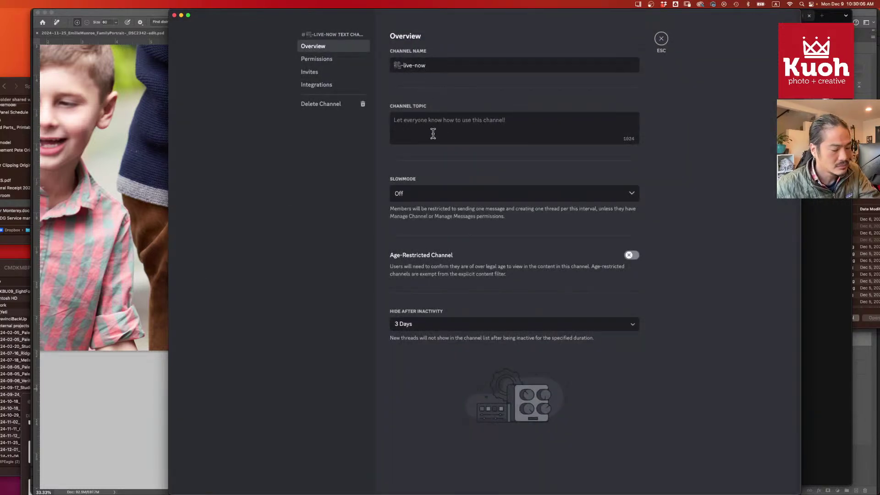
key(BackSpace)
key(super+Tab)
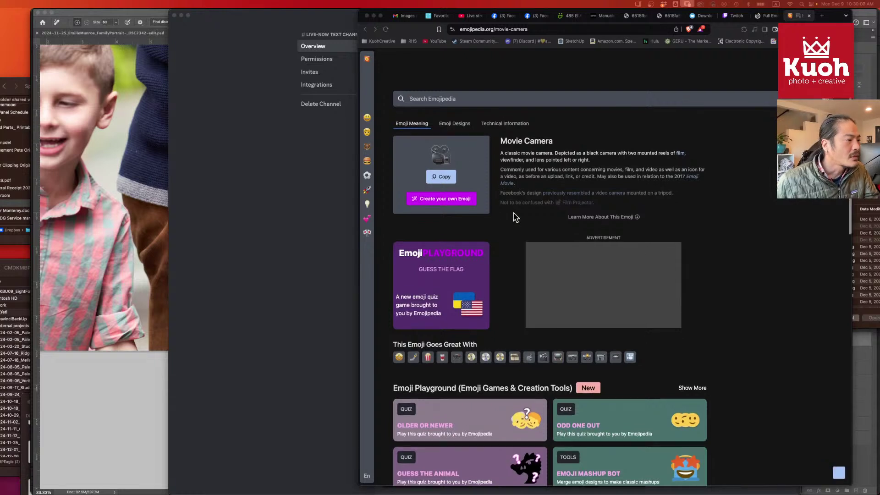
- Copy the Television emoji from Emojipedia's suggestions and return to live-now's settings
scroll(516, 216, down, 1)
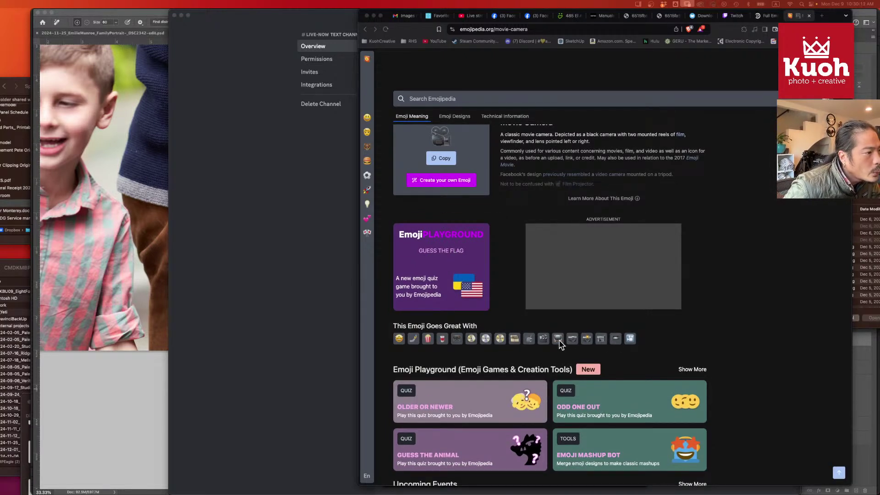
mouse_move(560, 345)
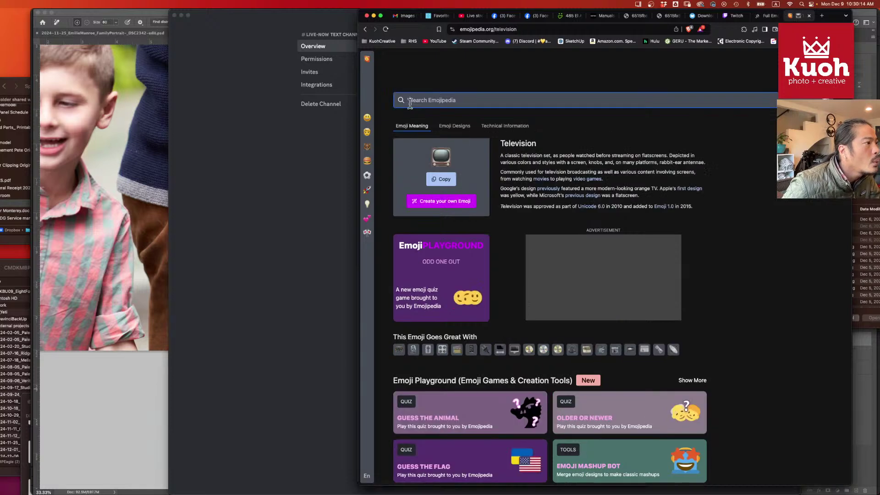
click(441, 179)
click(353, 141)
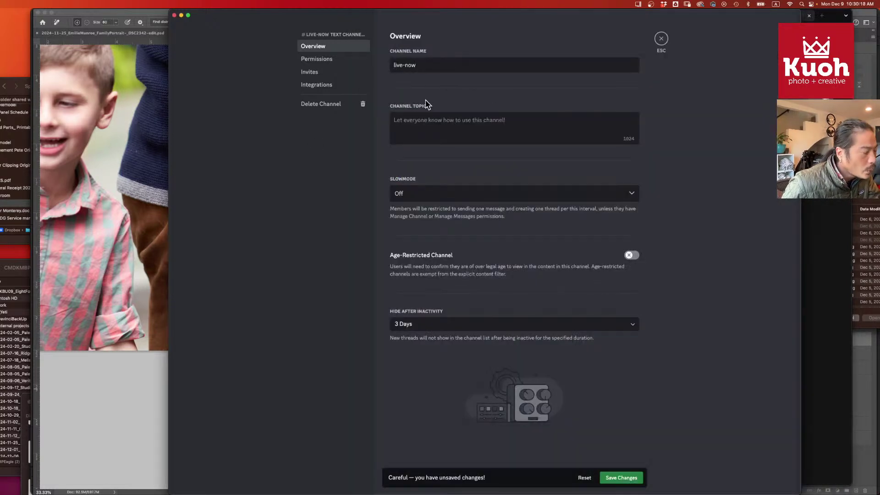
- Paste the television emoji before 'live-now', save the change, and close settings
key(super+v)
click(621, 478)
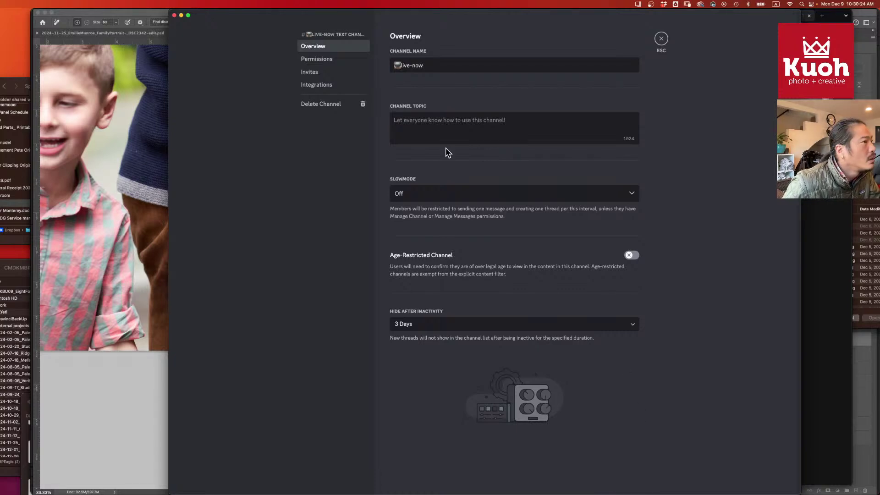
click(661, 39)
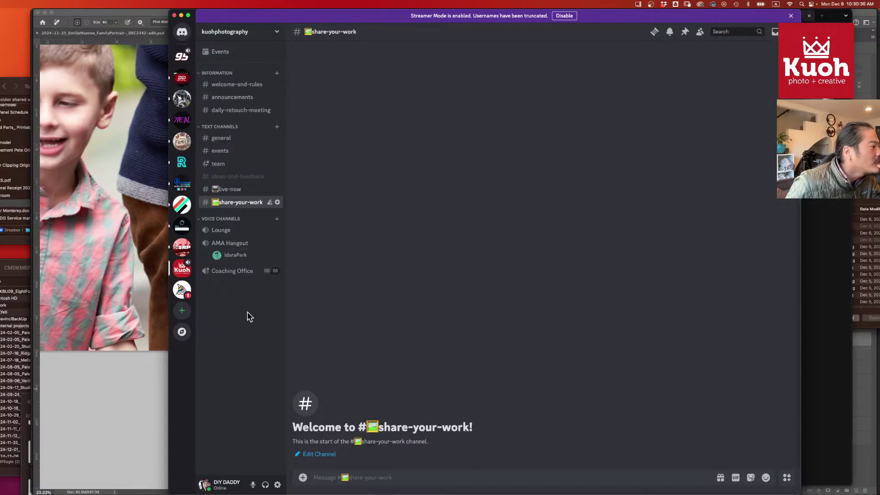
- Join Coaching Office, then confirm moving the voice connection to AMA Hangout
click(244, 272)
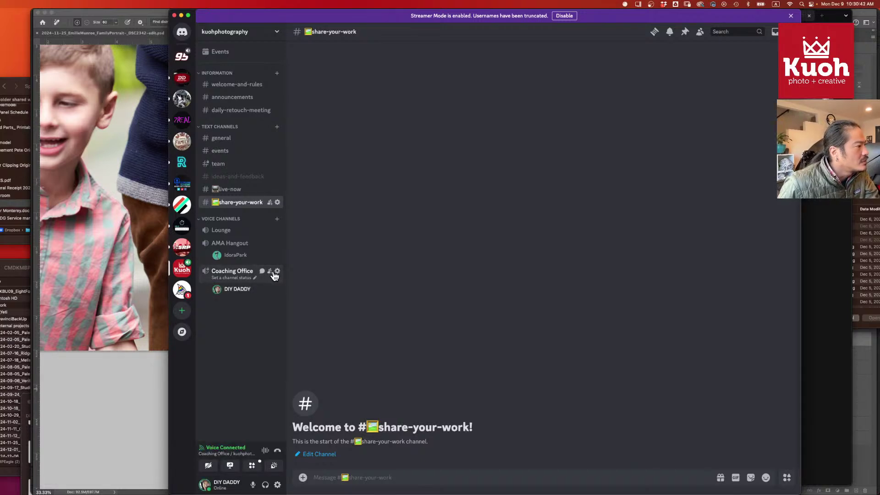
click(232, 243)
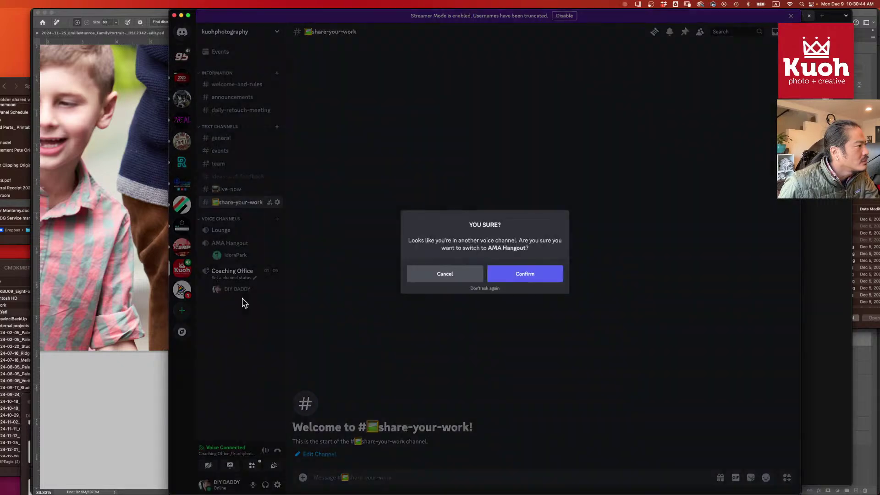
key(Return)
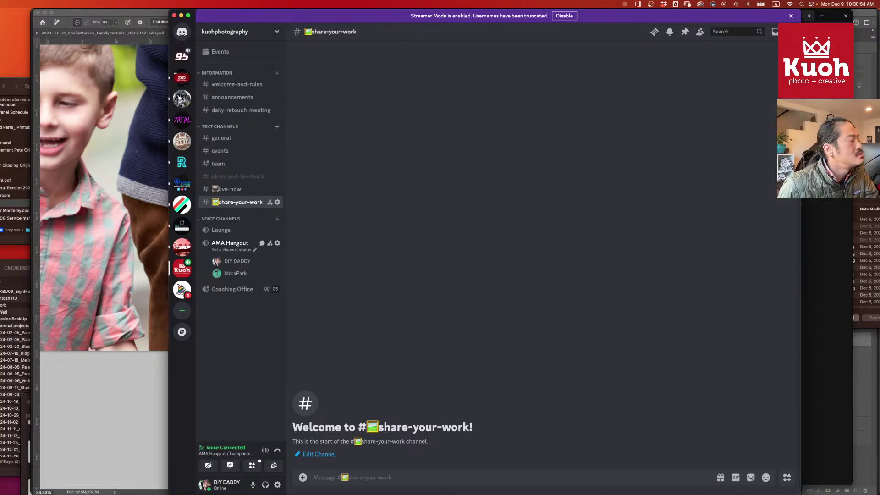
- Bring the Photoshop family portrait in front of the browser and Discord
key(super+Tab)
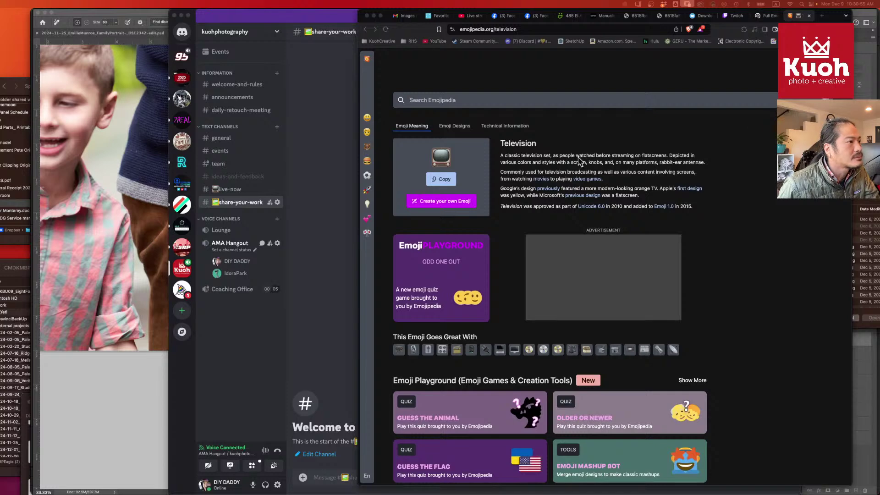
click(139, 20)
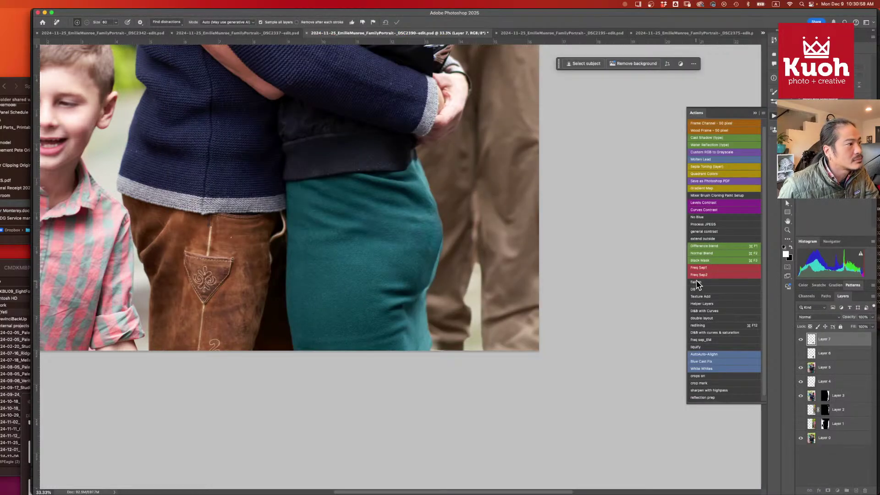
- Check Layer 7's retouching, then remove stray debris at three spots on the skirt edge
click(800, 340)
click(800, 340)
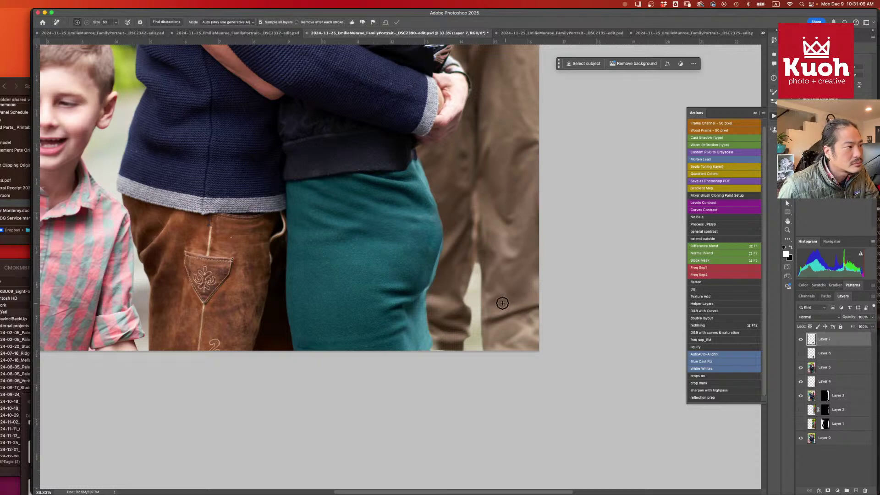
mouse_move(447, 255)
mouse_down()
mouse_move(442, 241)
mouse_move(429, 284)
mouse_move(436, 268)
mouse_up()
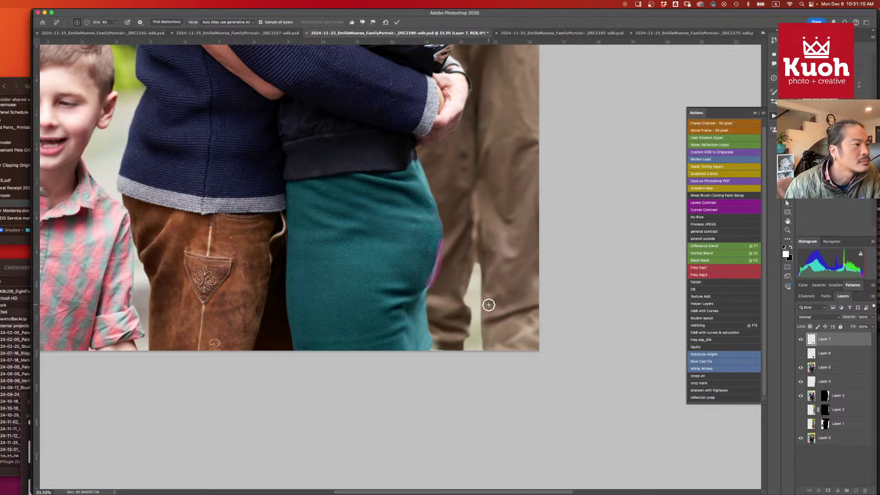
key(Return)
mouse_move(428, 249)
mouse_down()
mouse_move(436, 247)
mouse_move(431, 279)
mouse_move(438, 248)
mouse_up()
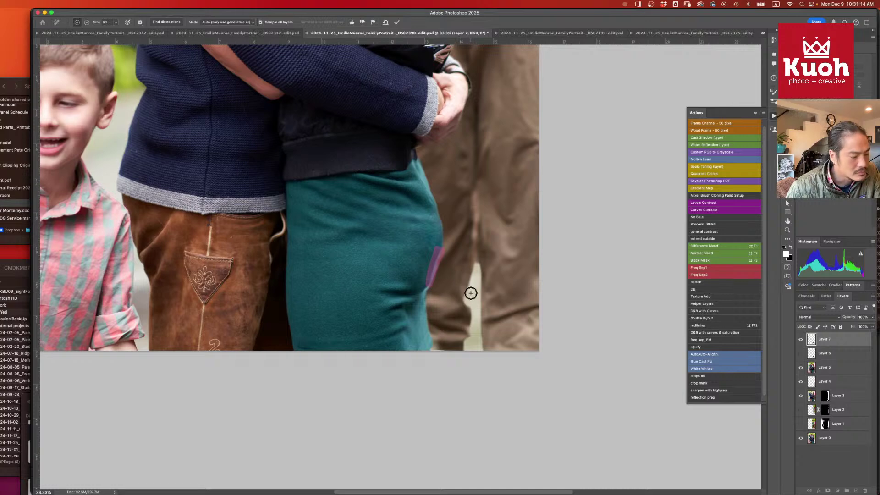
key(Return)
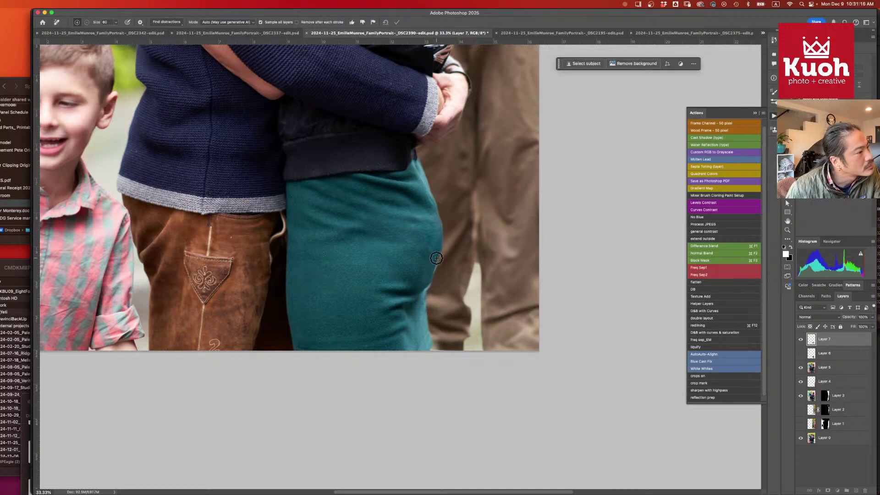
mouse_move(431, 273)
mouse_down()
mouse_move(472, 275)
mouse_move(435, 255)
mouse_move(435, 263)
mouse_move(458, 258)
mouse_up()
key(Return)
key(Return)
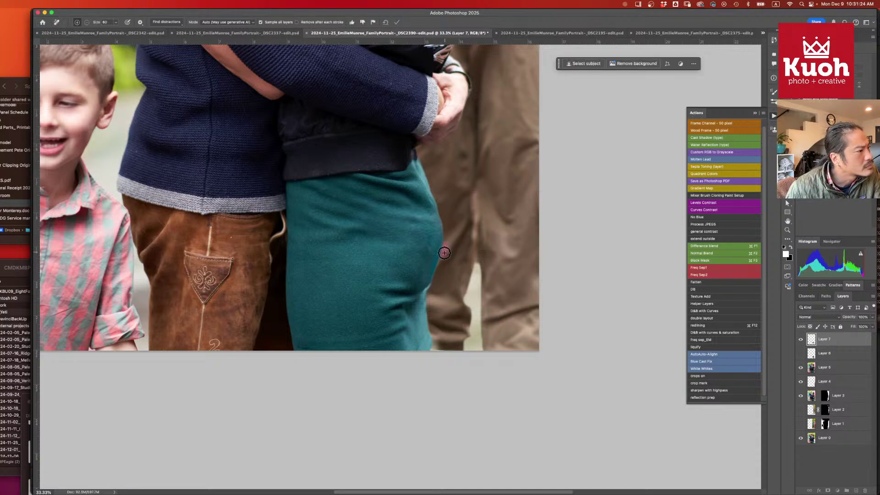
- Clean the remaining debris along the lower skirt and the sweater edge
key(Return)
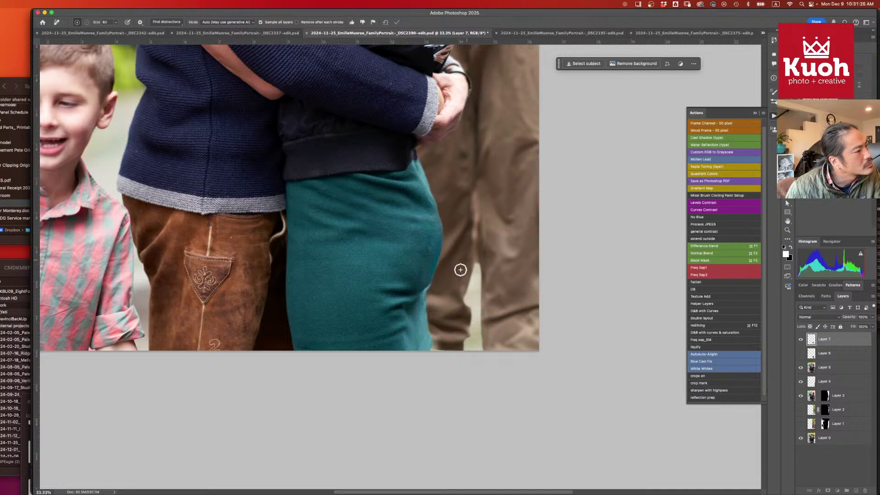
drag(426, 290, 459, 287)
key(Return)
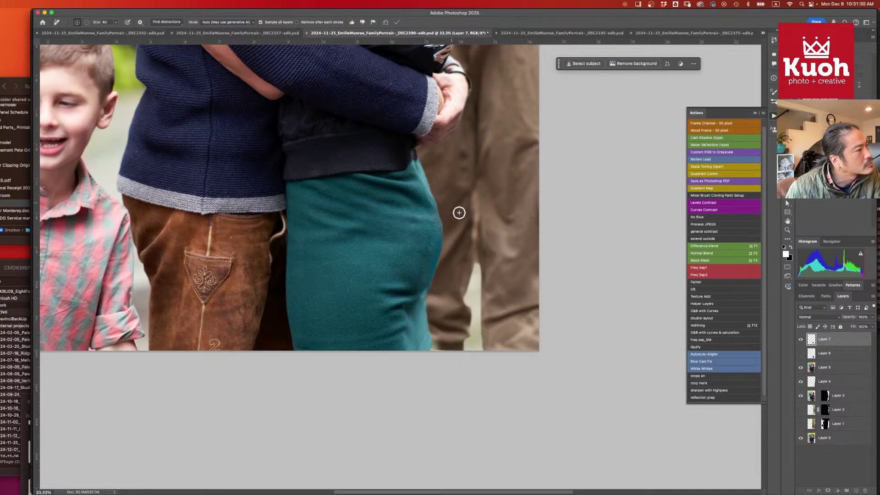
mouse_move(415, 153)
mouse_down()
mouse_move(436, 198)
mouse_move(417, 153)
mouse_up()
key(Return)
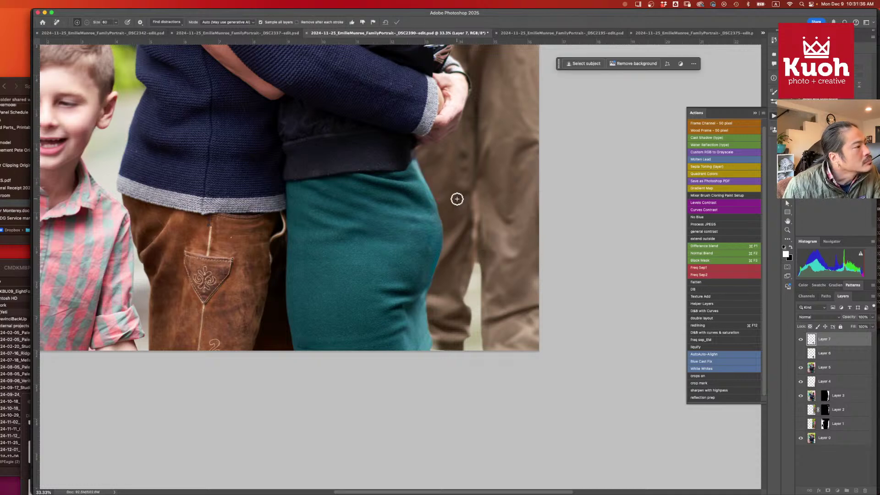
key(super+minus)
key(super+minus)
key(super+minus)
key(super+minus)
key(super+minus)
key(super+minus)
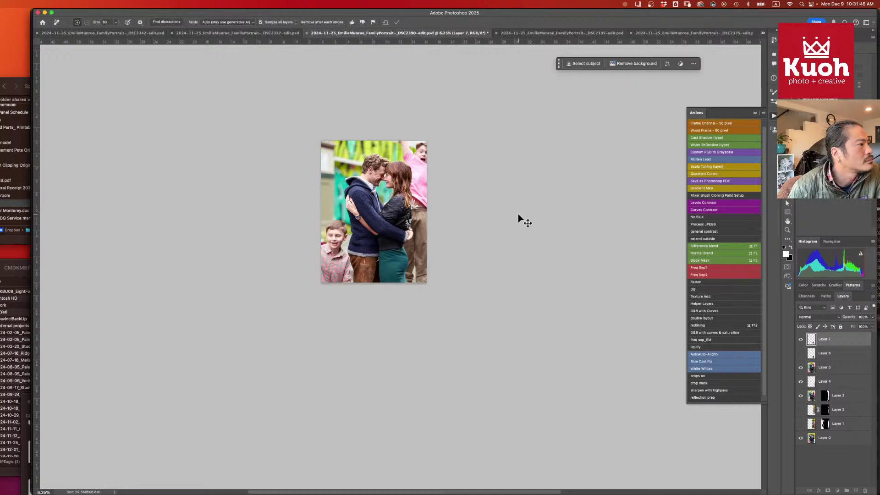
key(super+equal)
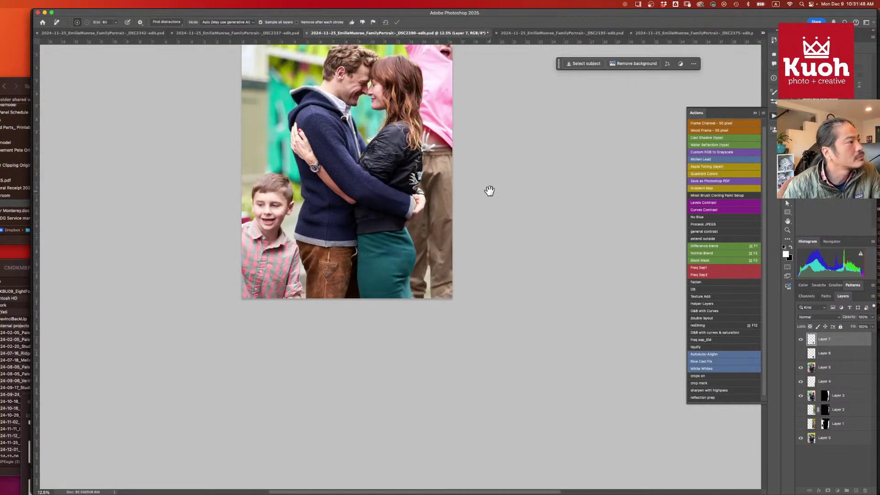
scroll(489, 191, up, 3)
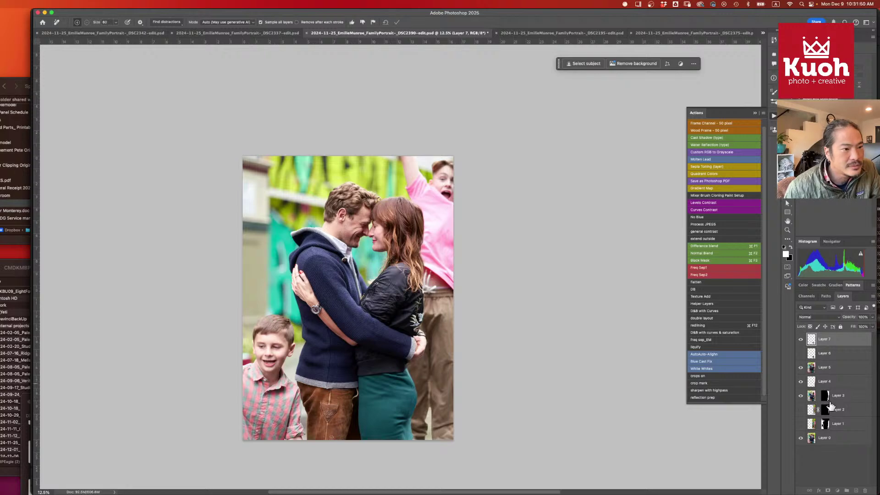
click(839, 450)
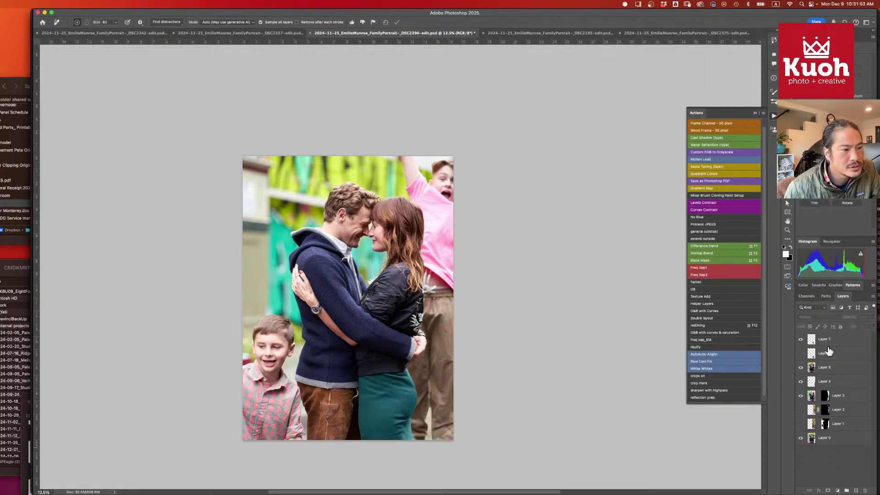
key(super+z)
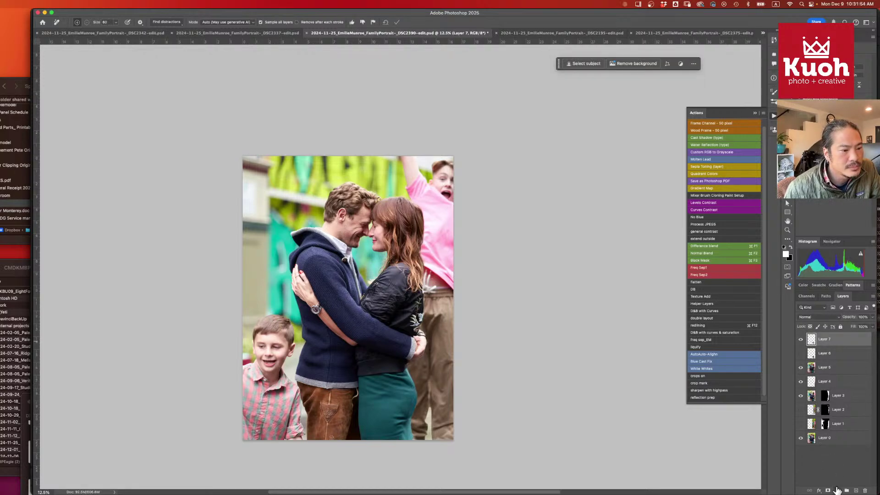
click(837, 491)
- Add a Curves 1 adjustment layer and set its blend mode to Luminosity
click(846, 431)
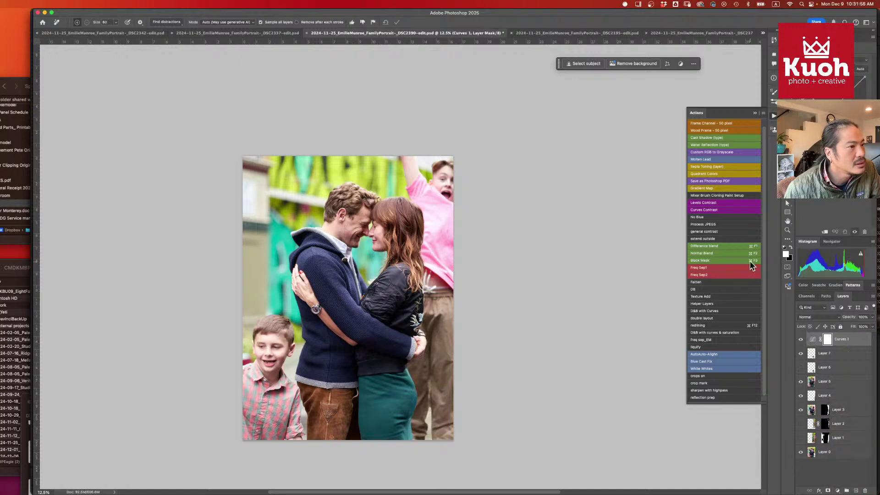
drag(838, 105, 844, 108)
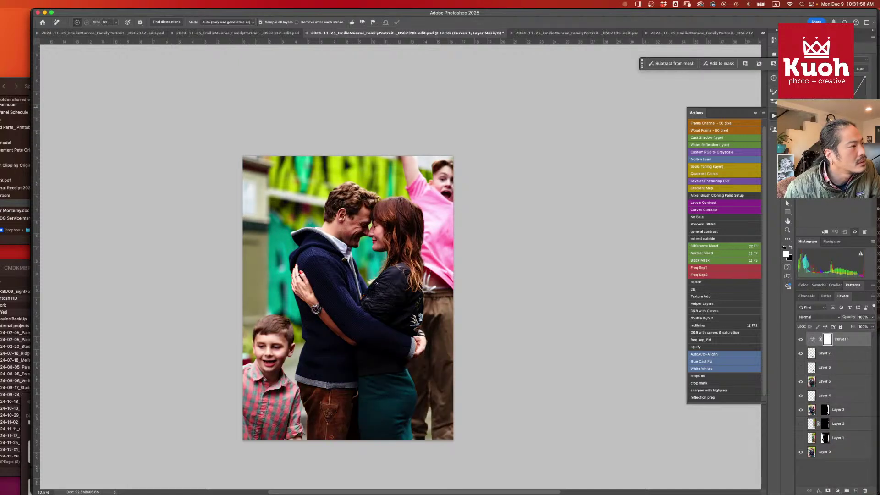
key(super+z)
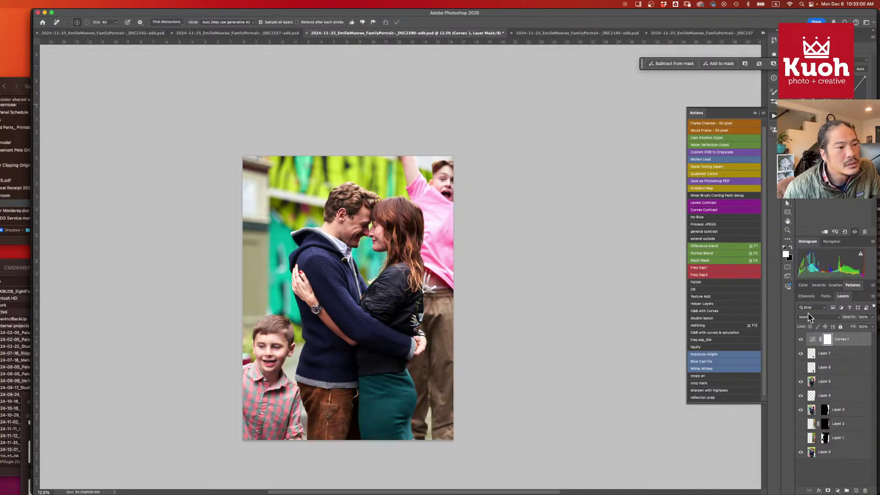
click(809, 316)
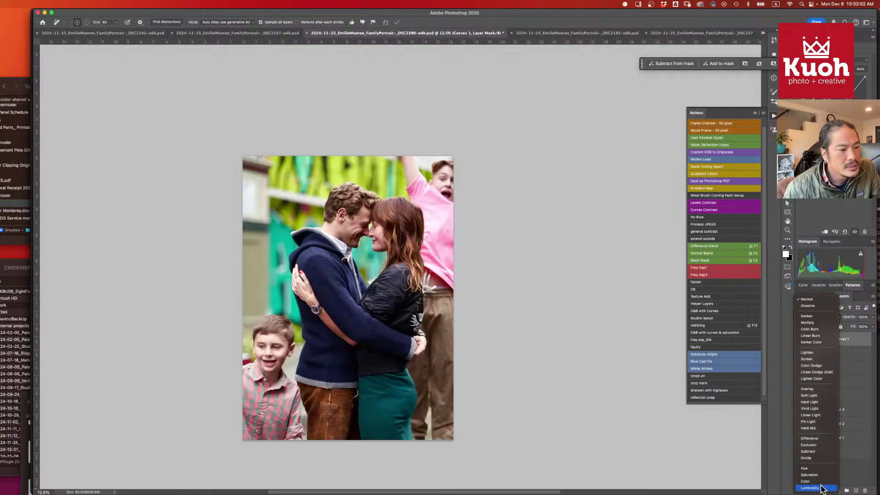
click(822, 488)
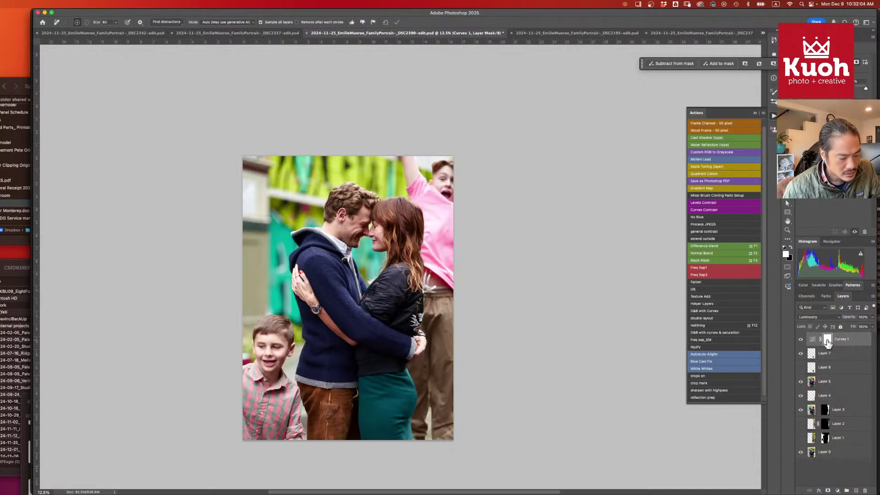
- Invert the Curves 1 mask and paint its effect onto the left side with a ~1930 px brush
key(super+i)
key(b)
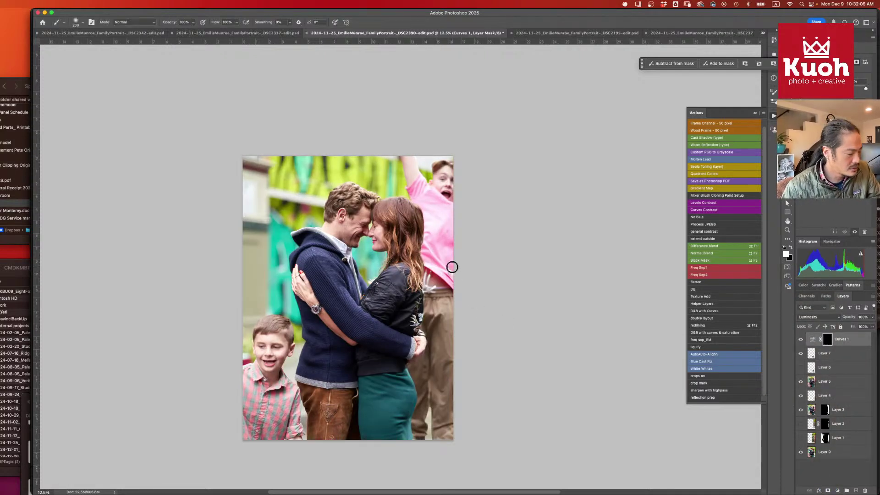
drag(438, 230, 487, 230)
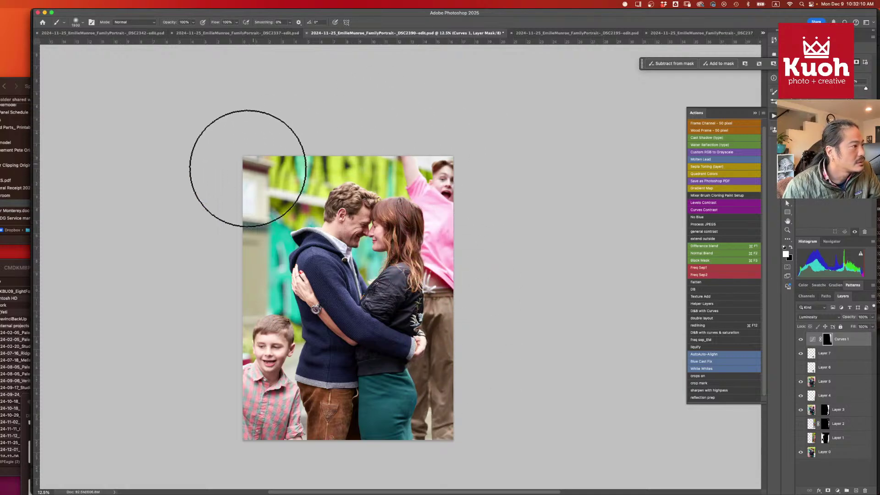
drag(241, 371, 300, 154)
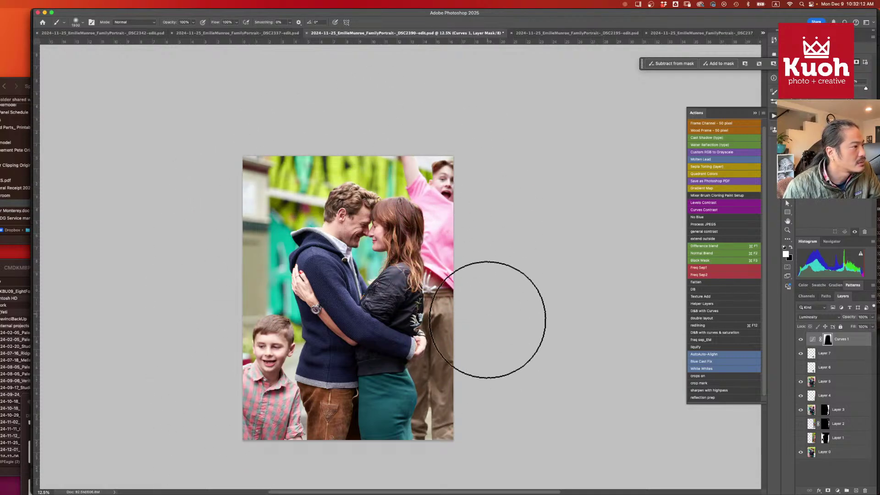
click(837, 489)
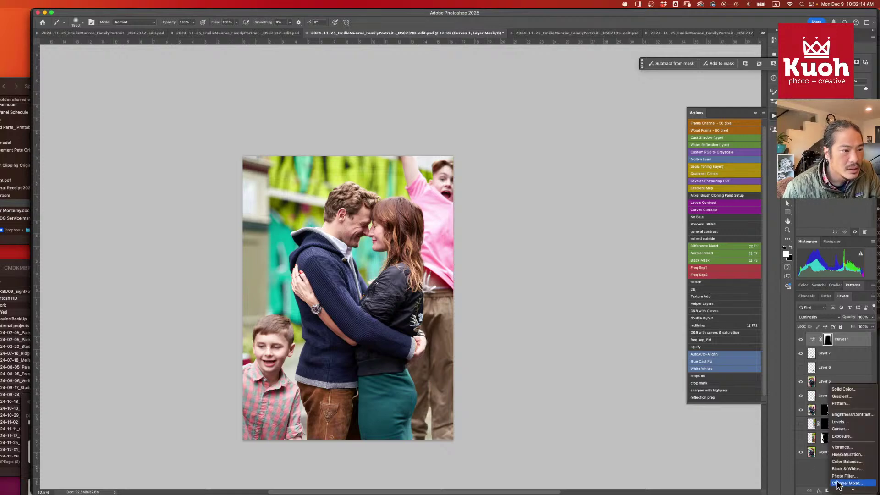
- Add a brightening Curves 2 layer, invert its mask, and paint it onto the couple
click(849, 429)
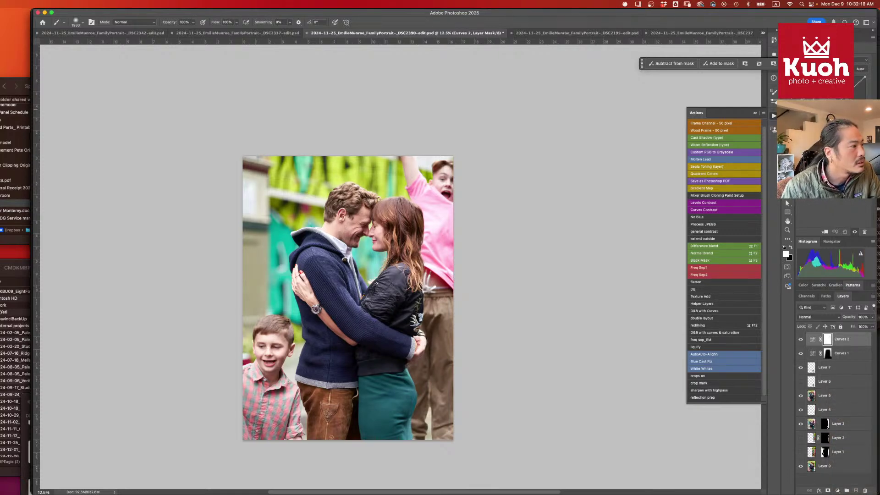
drag(834, 109, 834, 107)
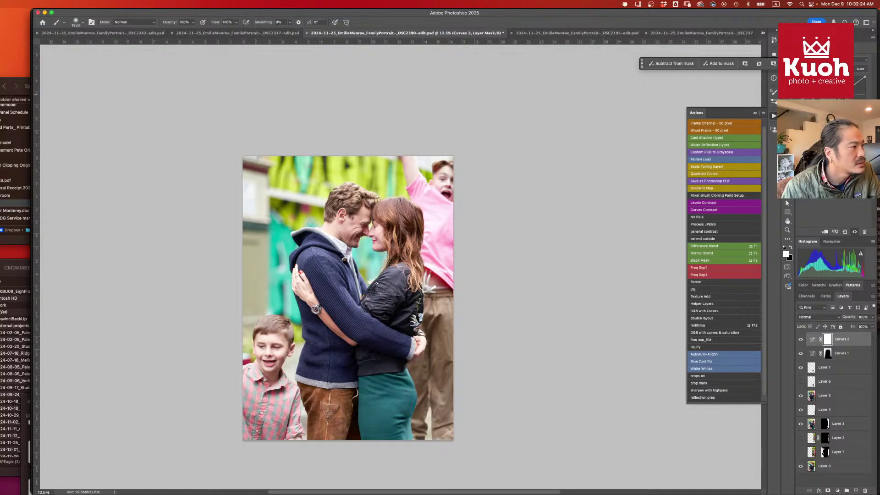
key(super+i)
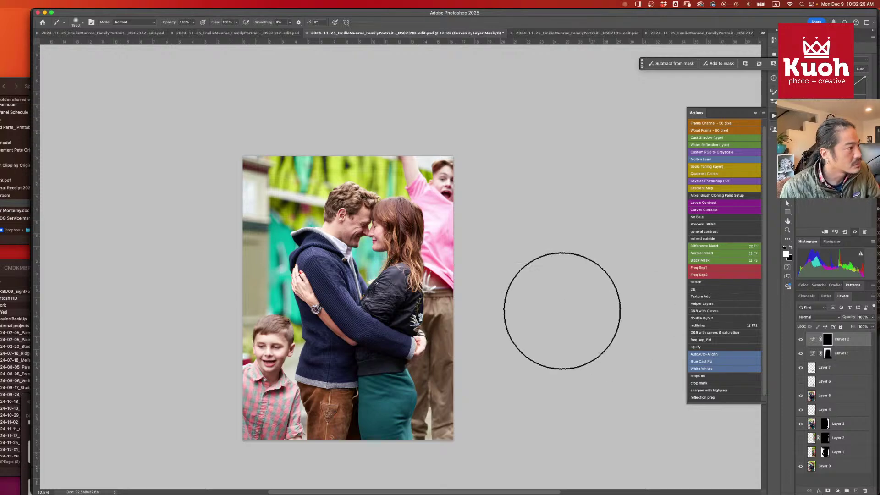
mouse_move(363, 196)
mouse_down()
mouse_move(295, 353)
mouse_move(373, 216)
mouse_move(378, 347)
mouse_up()
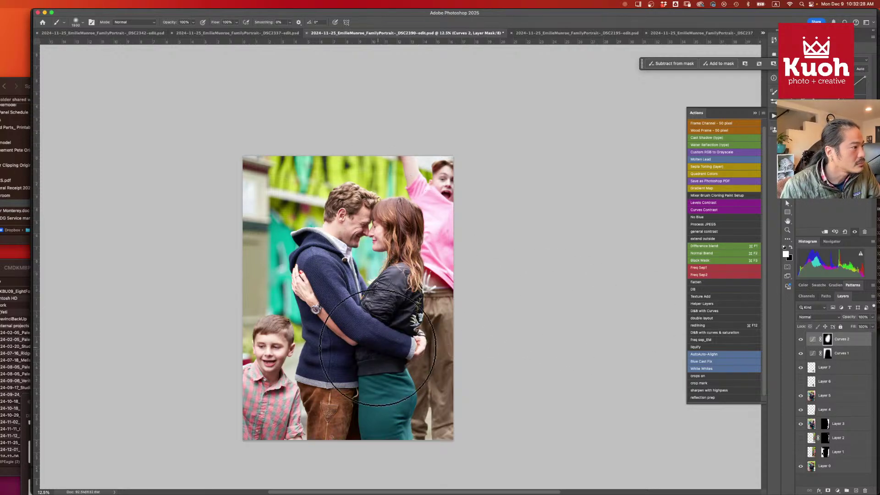
click(801, 340)
click(801, 339)
click(800, 353)
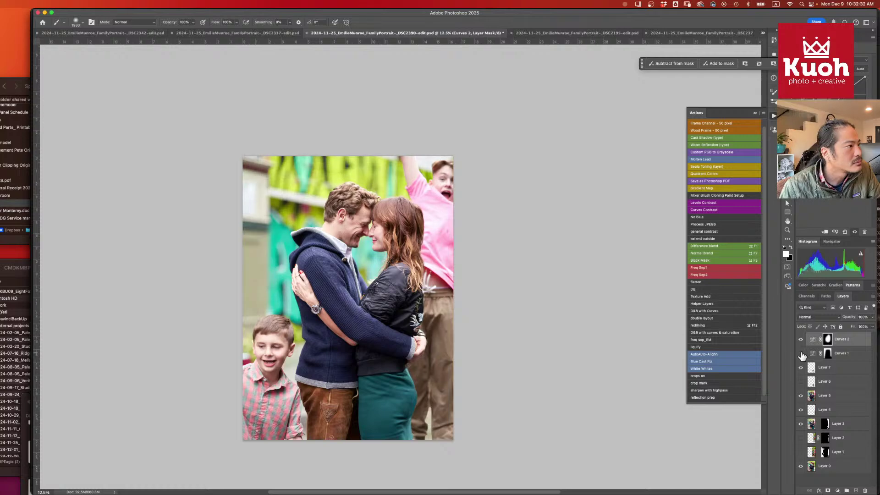
click(801, 355)
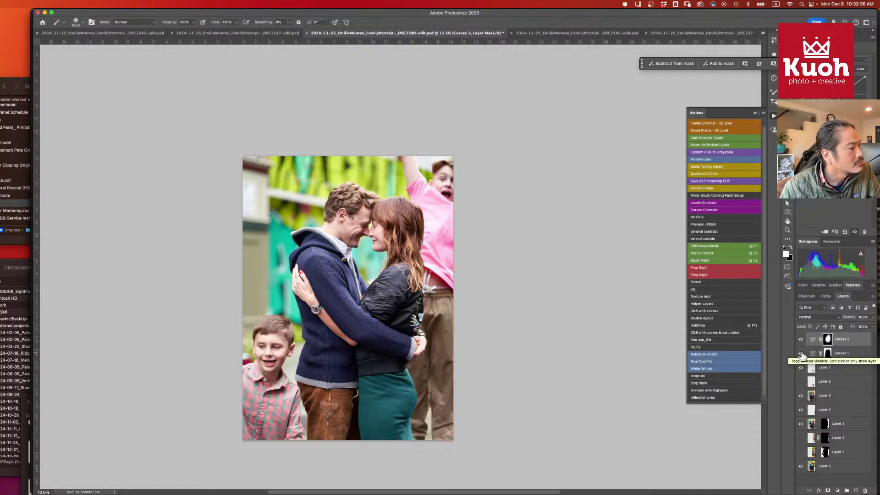
- Save and close the DSC2390 document and switch to Capture One
key(super+s)
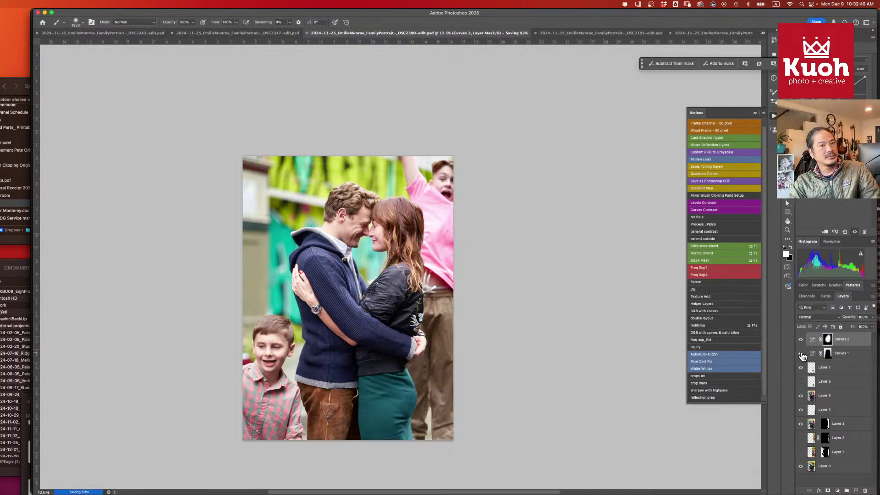
key(super+w)
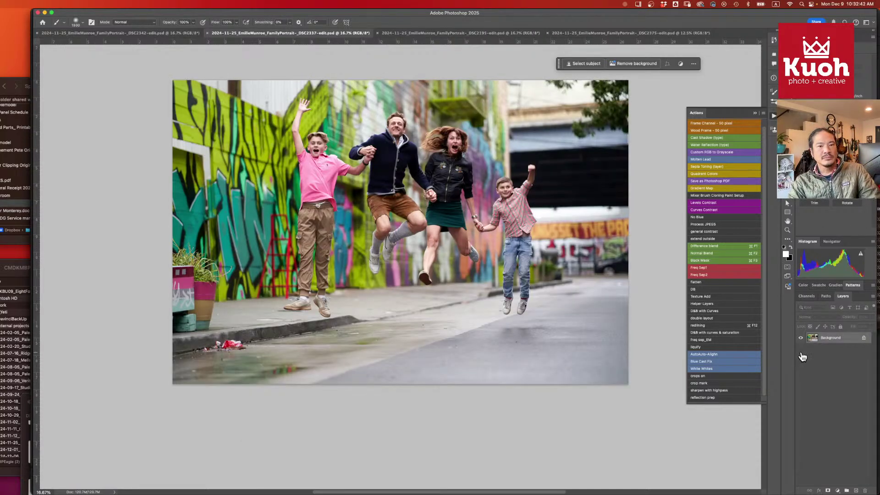
key(super+Tab)
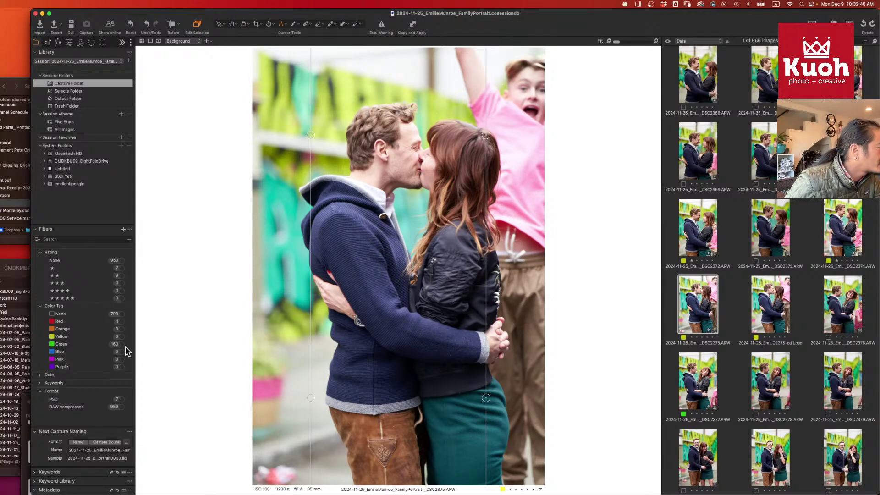
- Filter to 1- and 2-star images and tag the DSC2390 raw file red
click(122, 267)
click(122, 275)
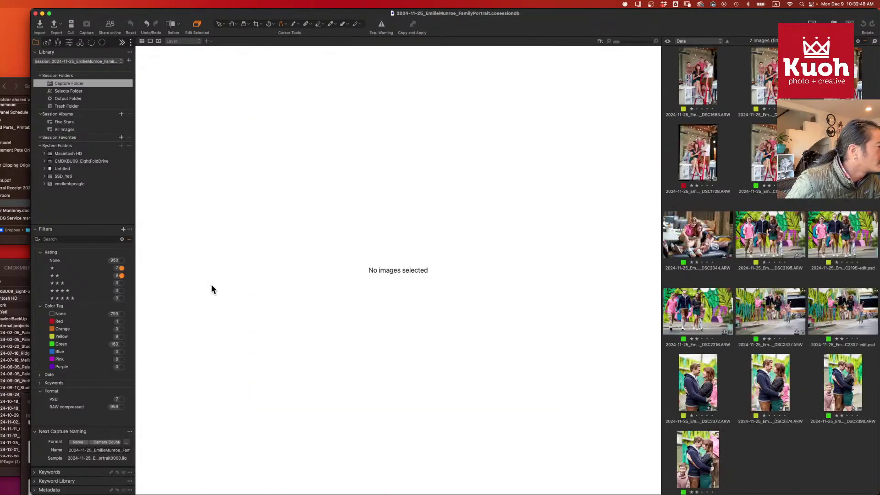
scroll(806, 339, down, 1)
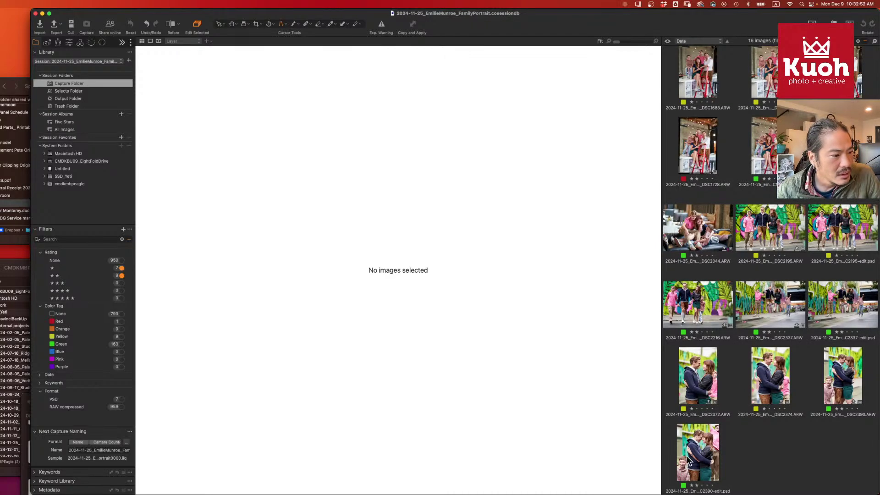
click(698, 454)
click(843, 388)
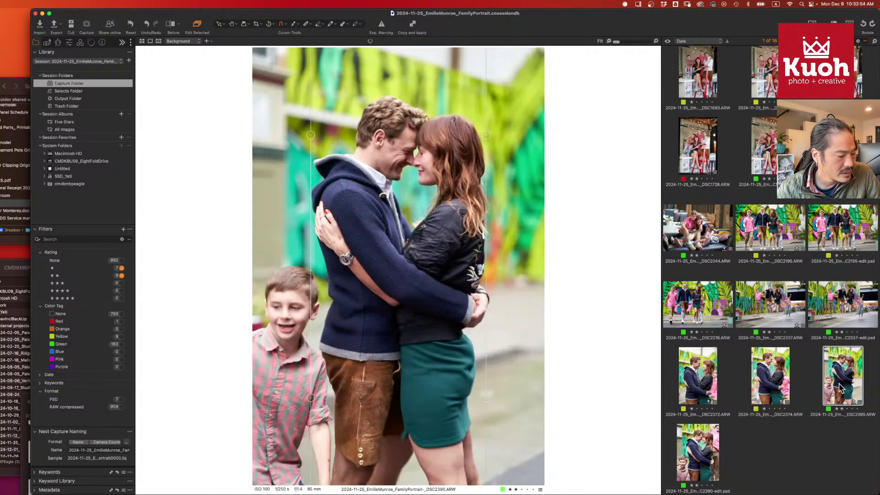
key(minus)
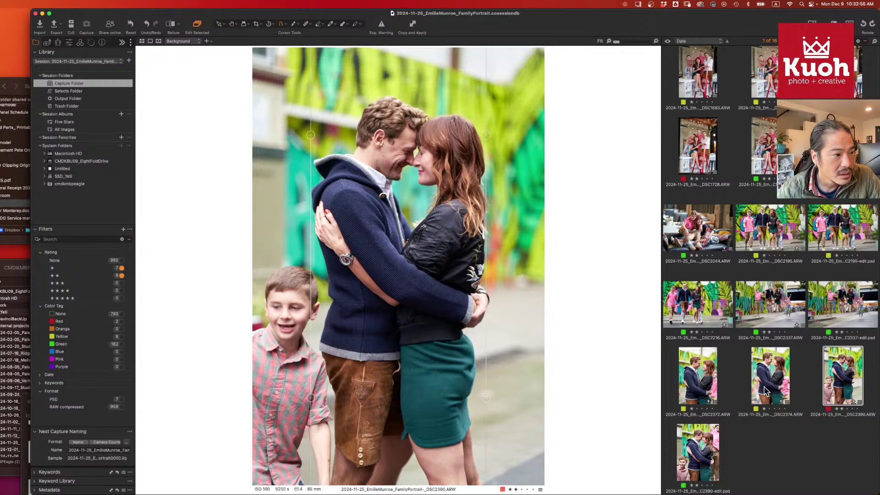
- Tag the DSC2337 raw file red and filter the browser to green-tagged images
click(837, 309)
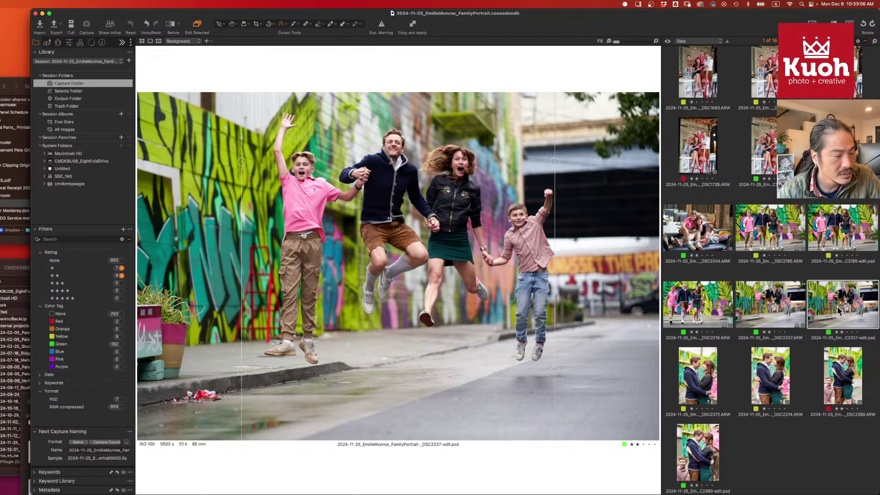
click(793, 311)
key(minus)
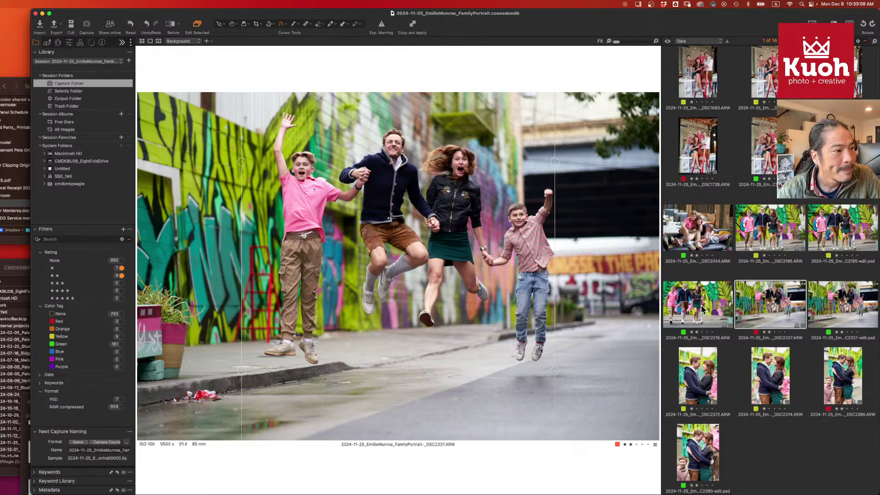
click(704, 309)
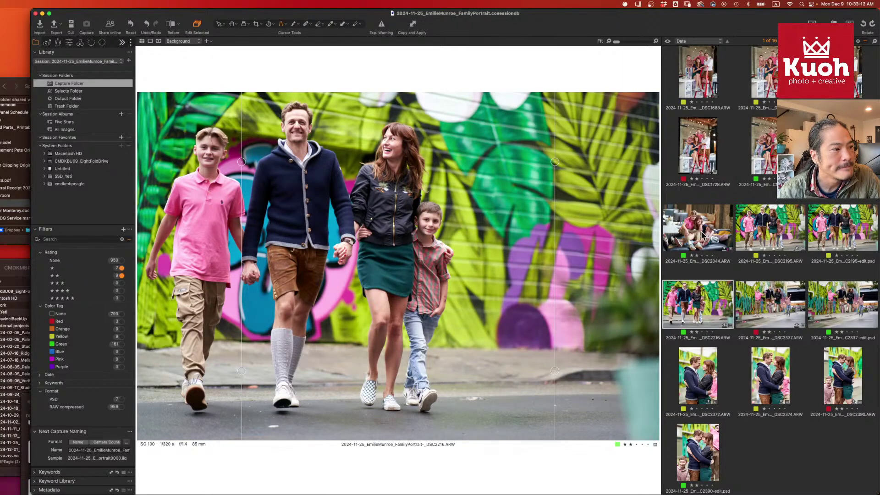
click(705, 234)
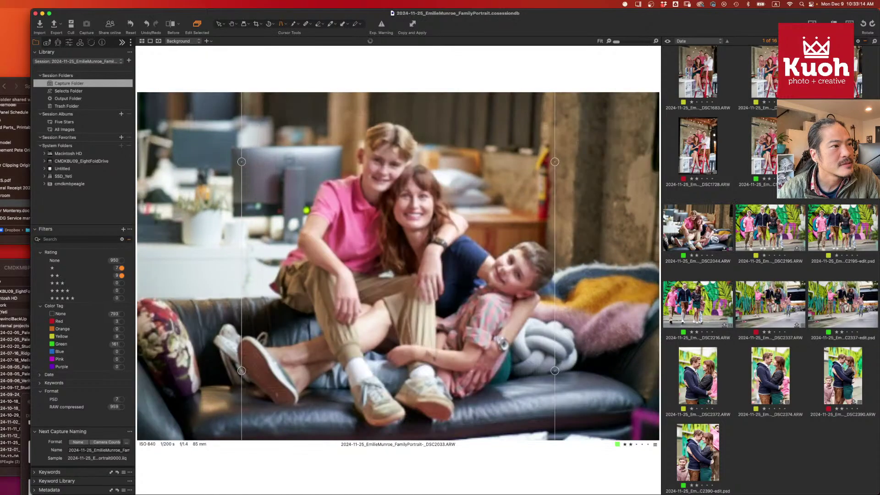
click(771, 158)
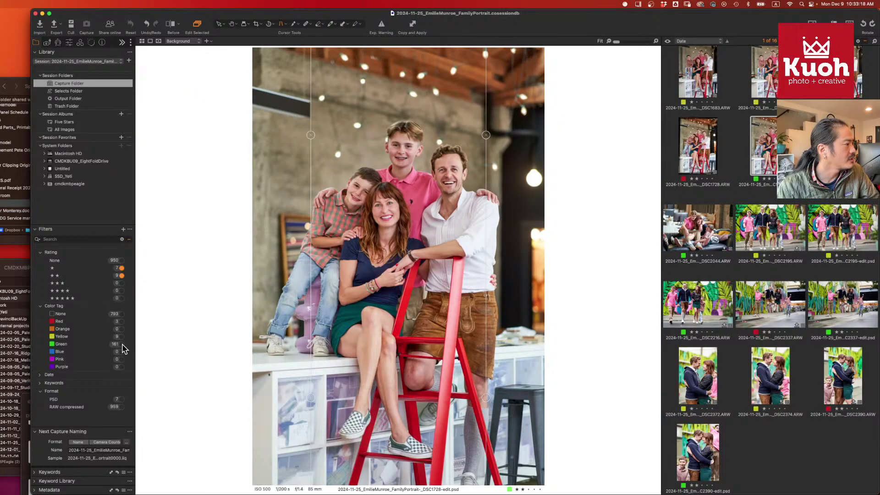
click(122, 345)
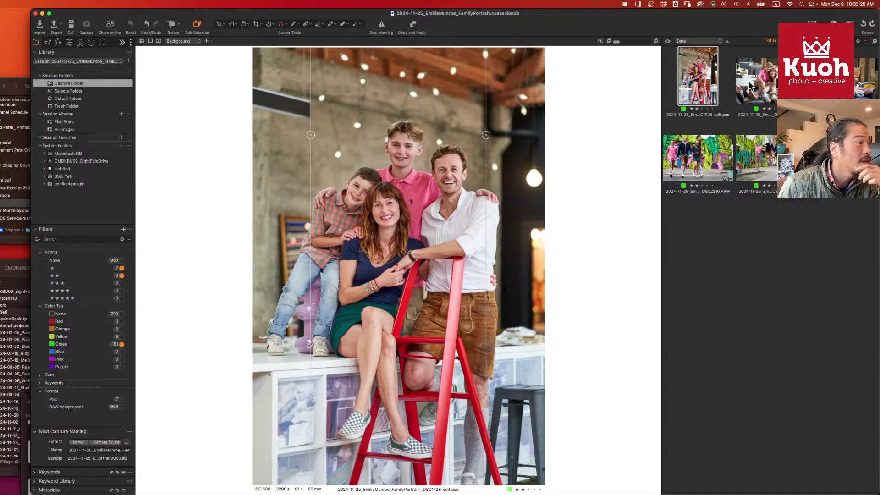
- Select DSC2033, DSC2044, DSC2216 and the DSC2337 edit together and bring up their options
click(773, 86)
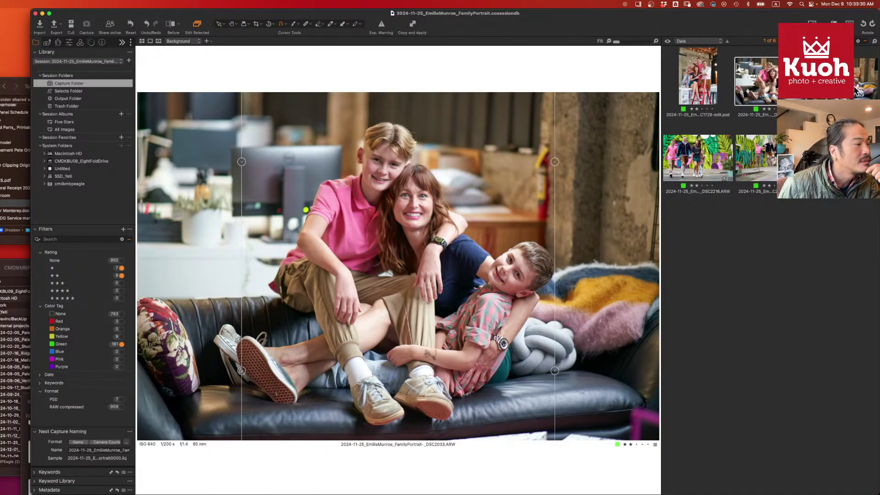
key(Right)
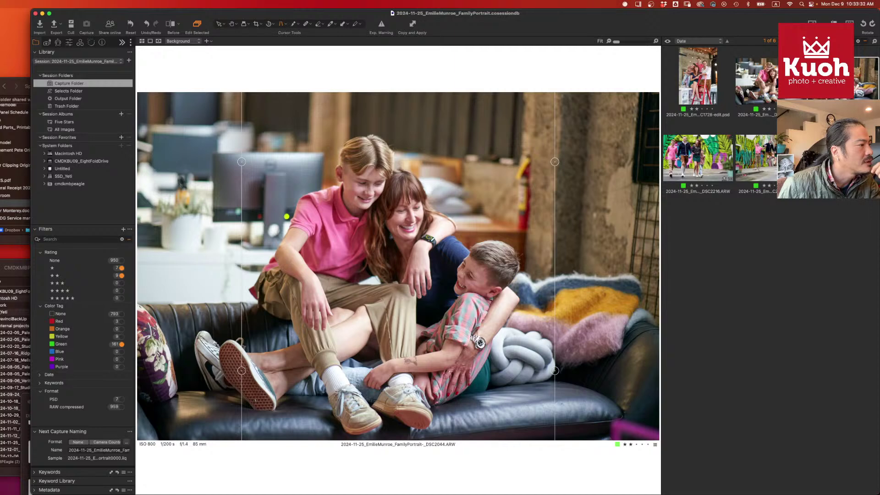
click(709, 162)
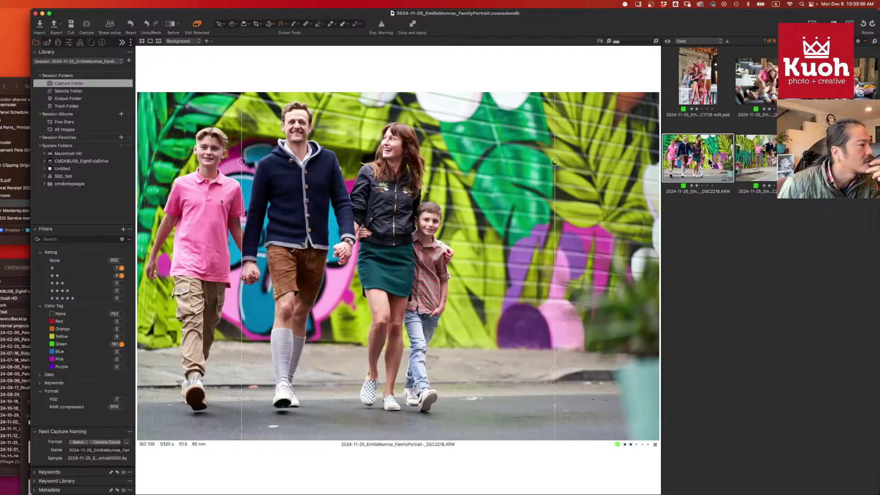
click(769, 161)
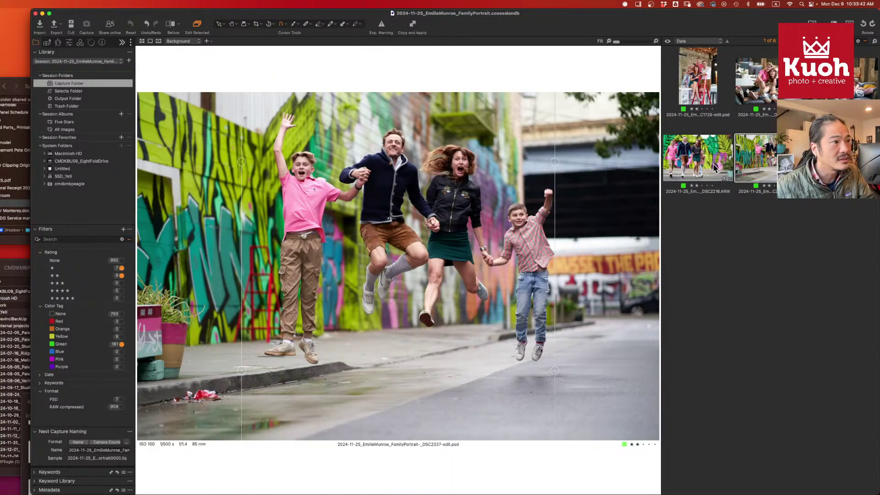
super+click(716, 169)
shift+click(770, 91)
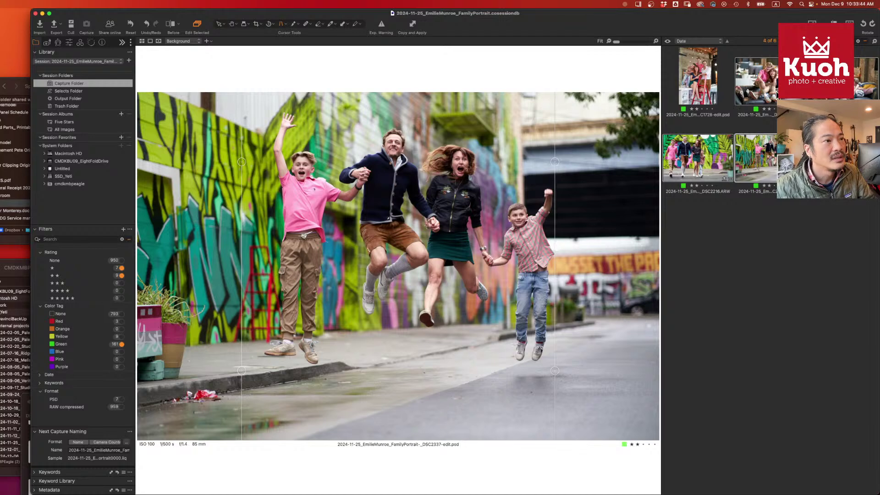
right_click(776, 92)
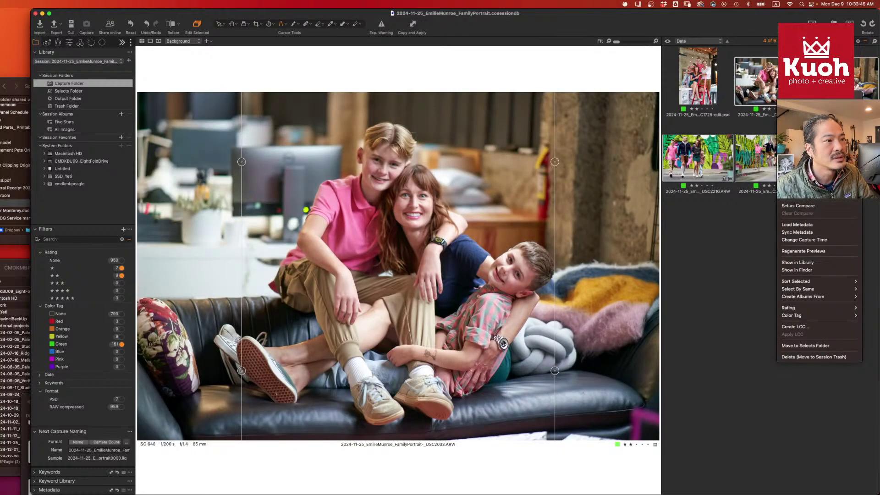
key(Escape)
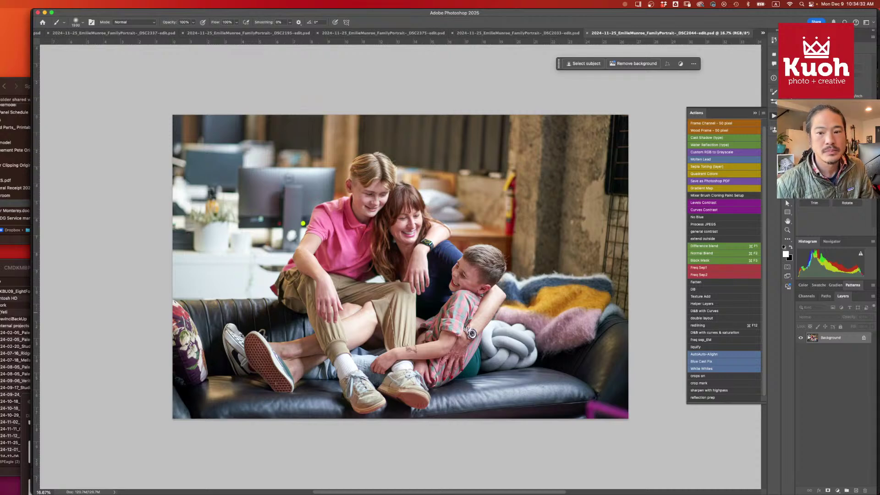
- Switch to the jumping-family document, add an empty Layer 1 above Background, and zoom to 50% on the kerb
key(ctrl+Tab)
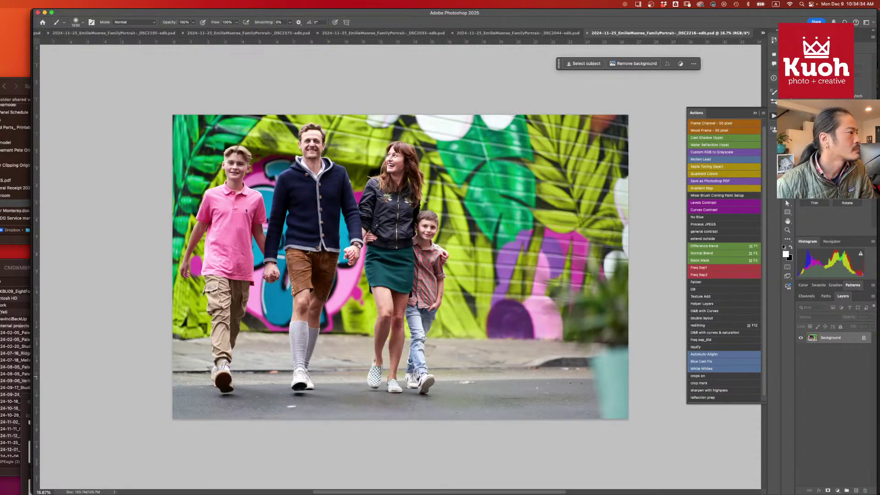
key(ctrl+Tab)
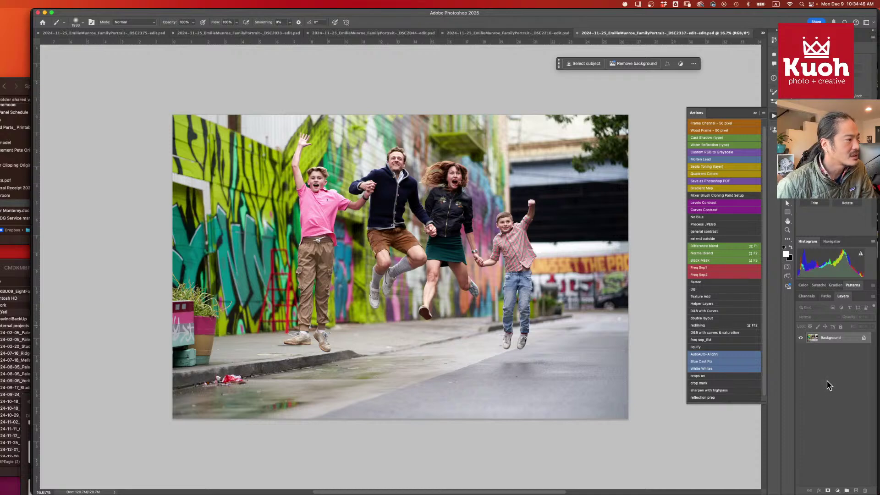
click(856, 490)
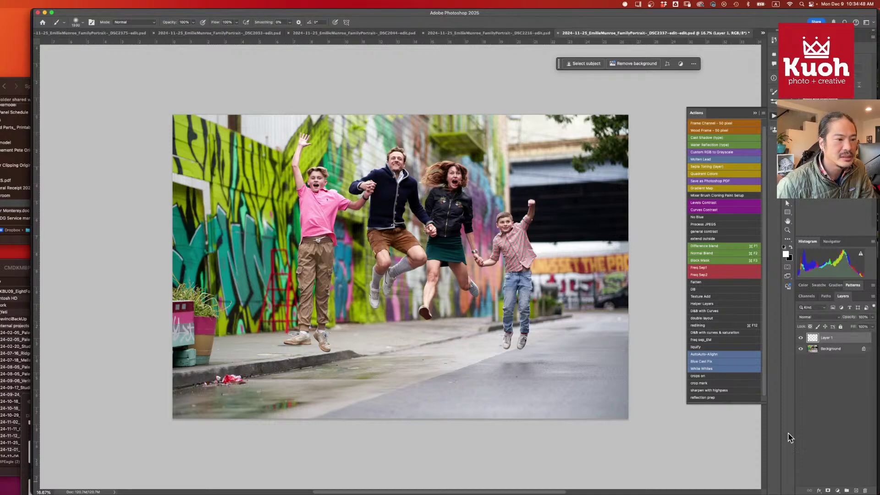
key(super+plus)
key(super+plus)
key(super+plus)
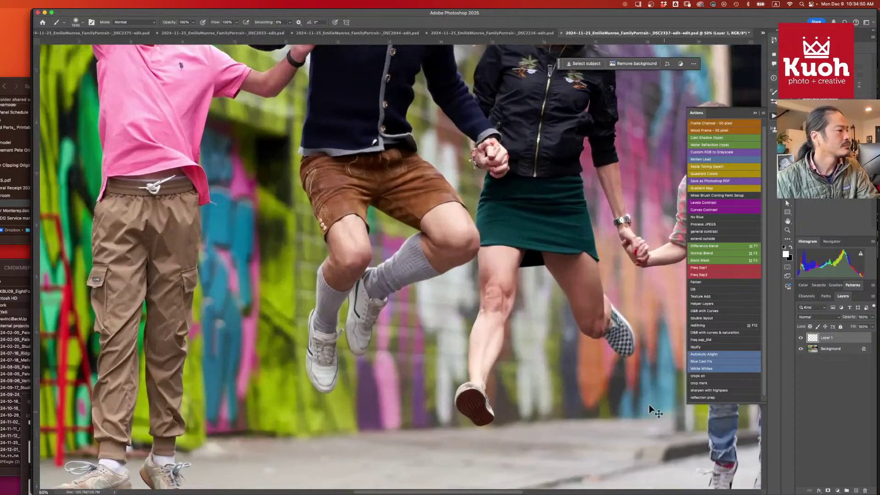
scroll(649, 404, down, 10)
scroll(595, 367, left, 15)
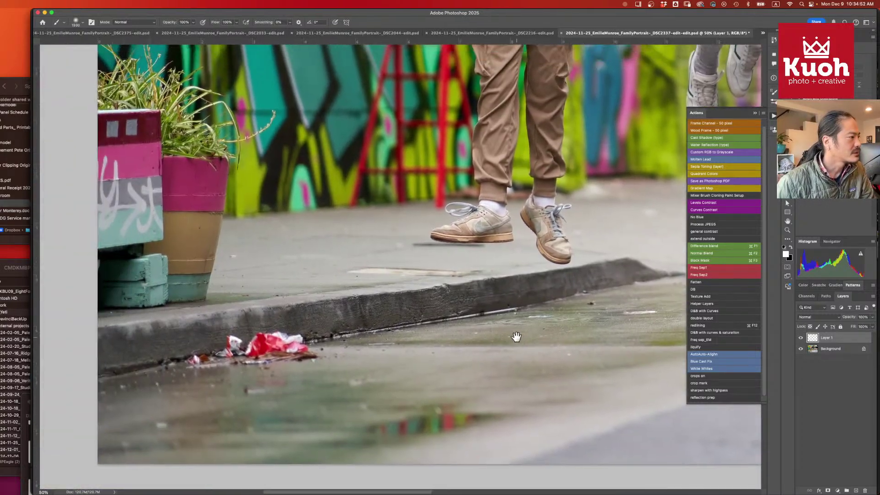
- With the Remove tool at brush size 45, paint out the first mark on the pavement
key(j)
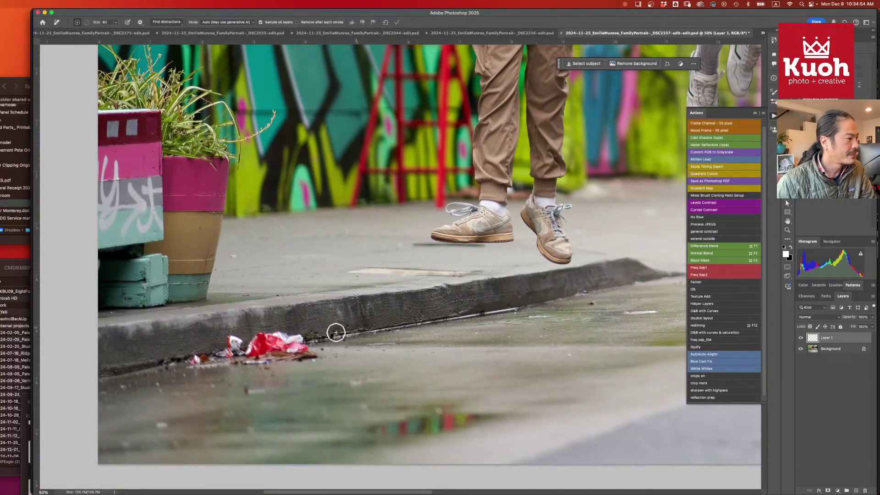
mouse_move(336, 332)
mouse_down()
mouse_move(238, 341)
mouse_move(191, 358)
mouse_move(304, 356)
mouse_move(211, 350)
mouse_move(311, 350)
mouse_up()
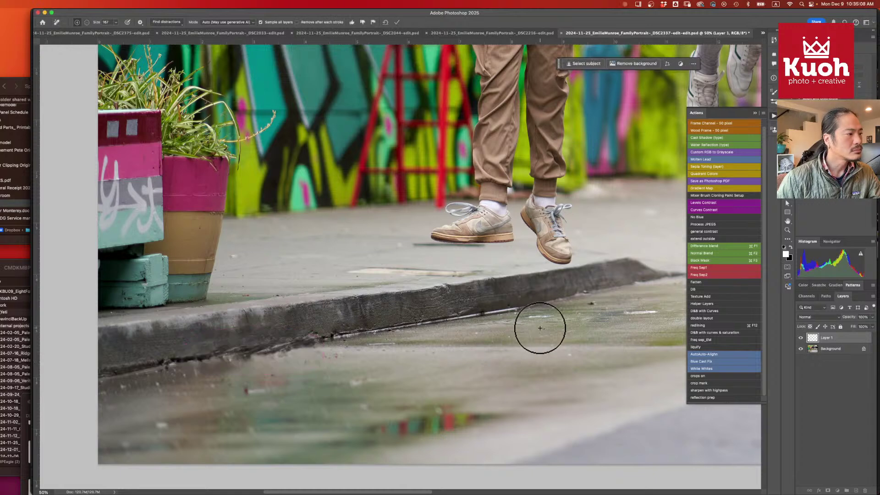
mouse_move(560, 324)
mouse_down()
mouse_move(367, 363)
mouse_move(306, 391)
mouse_up()
key(bracketleft)
key(bracketleft)
key(bracketleft)
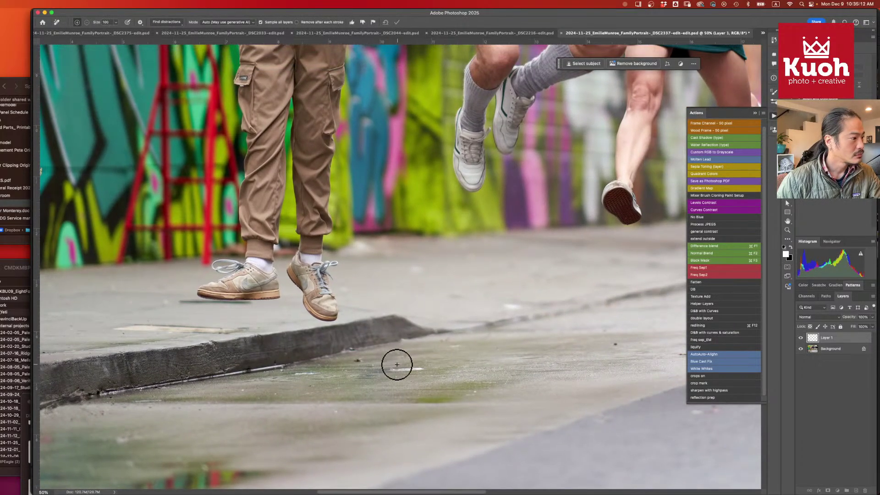
key(bracketleft)
key(bracketleft)
key(bracketleft)
key(bracketleft)
key(bracketleft)
key(bracketleft)
drag(389, 367, 442, 366)
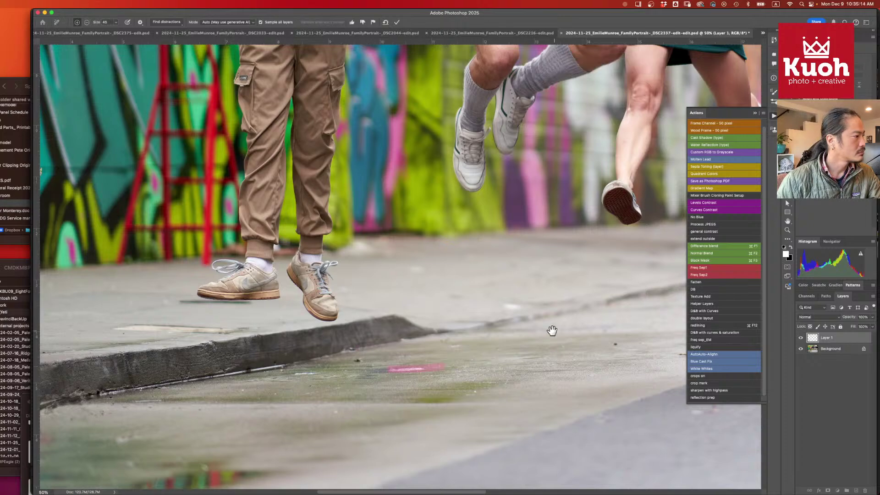
- Remove the dark specks under the khaki-trousered jumper and along the curb, then apply the removal
drag(551, 330, 235, 394)
drag(455, 350, 228, 277)
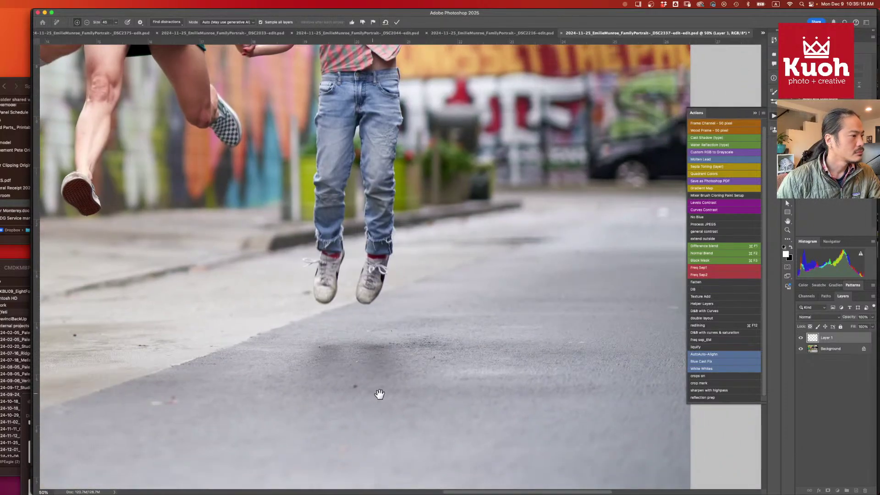
mouse_move(351, 387)
mouse_down()
mouse_move(463, 340)
mouse_move(527, 344)
mouse_up()
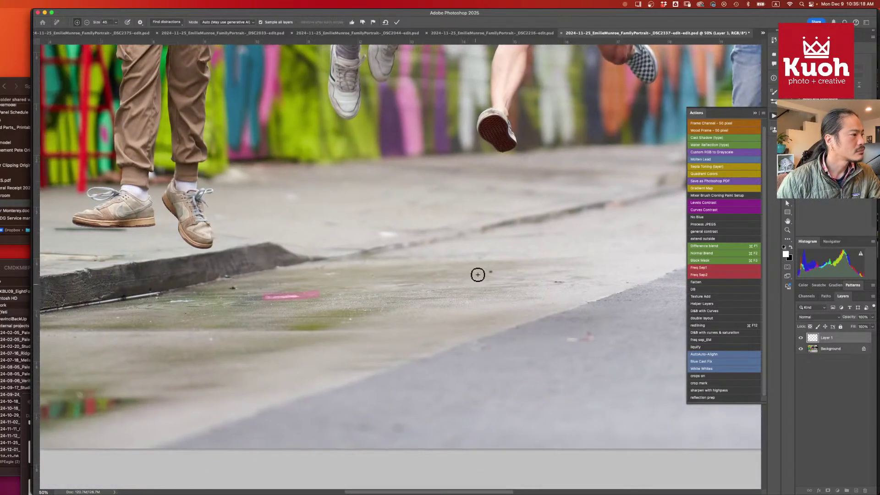
click(491, 273)
click(553, 282)
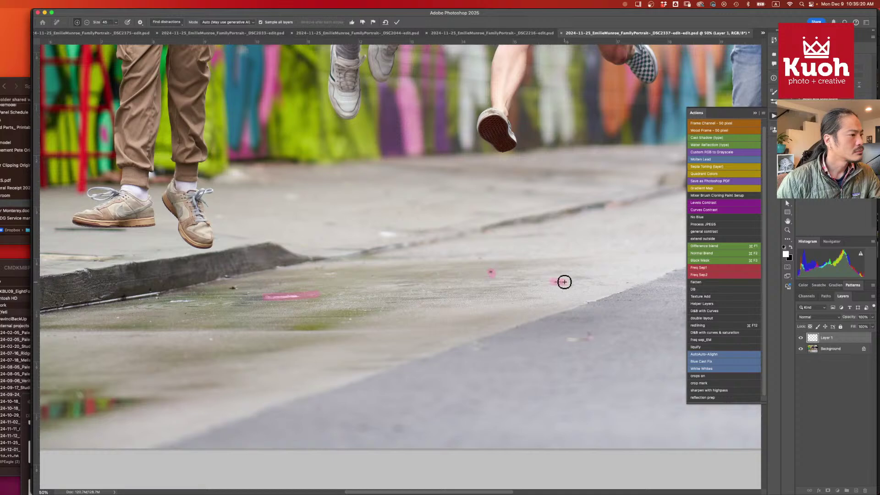
drag(310, 302, 512, 317)
click(435, 303)
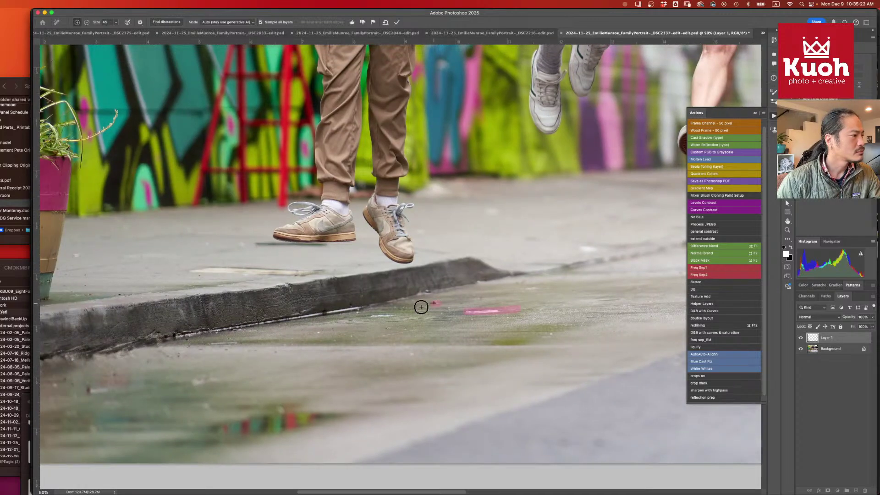
drag(395, 314, 373, 314)
drag(310, 338, 601, 301)
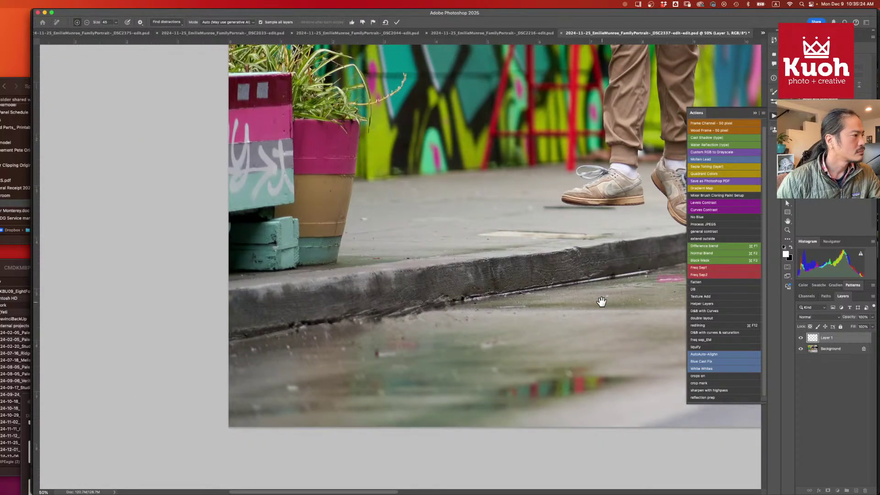
click(362, 219)
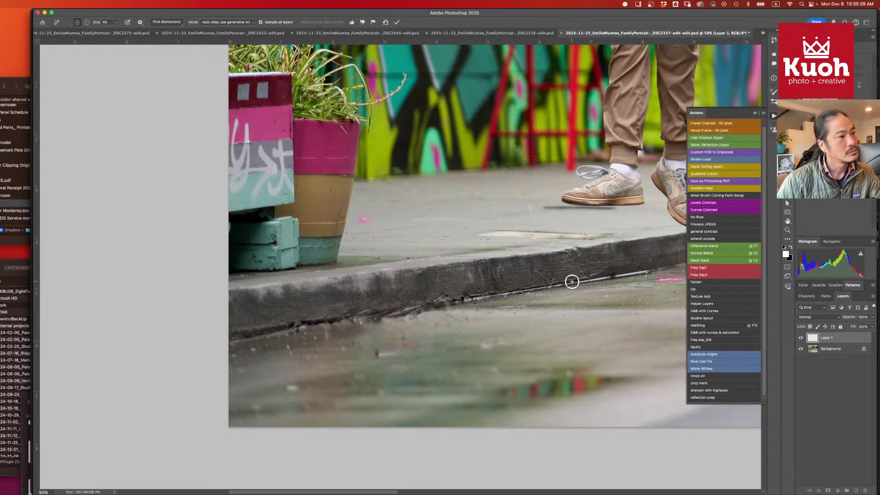
key(Return)
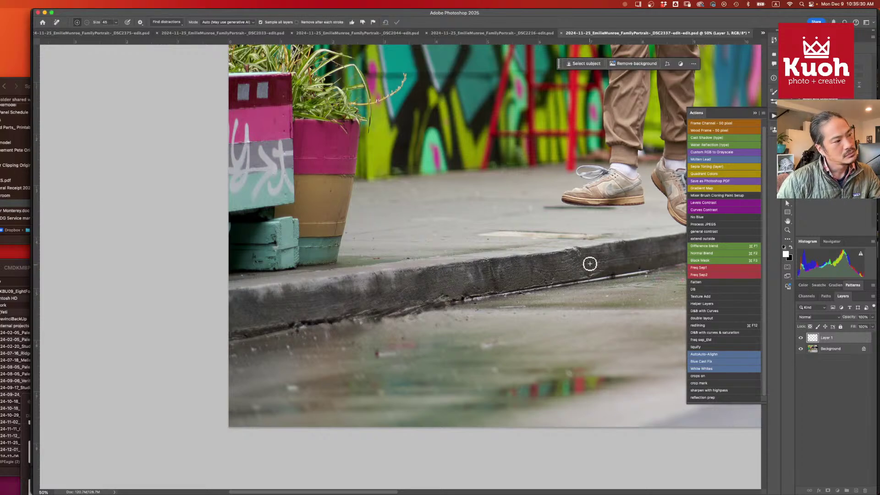
- Shrink the Remove brush to 30 and remove the blemish on the woman's leg
scroll(432, 271, right, 10)
scroll(493, 281, up, 2)
scroll(492, 282, right, 5)
scroll(414, 373, up, 5)
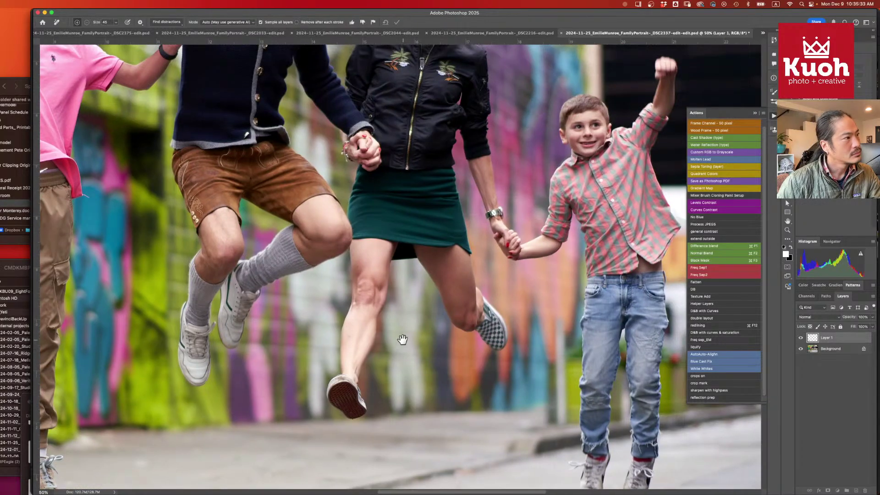
drag(403, 340, 415, 380)
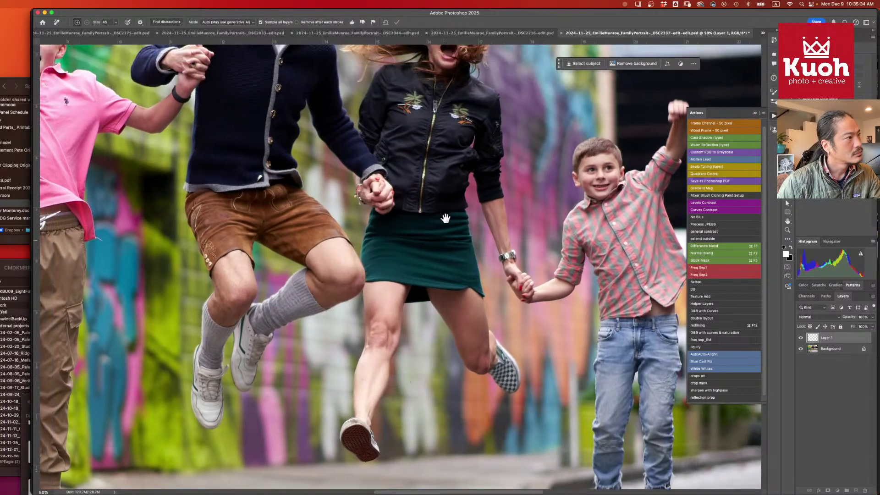
drag(443, 217, 456, 303)
drag(498, 247, 576, 138)
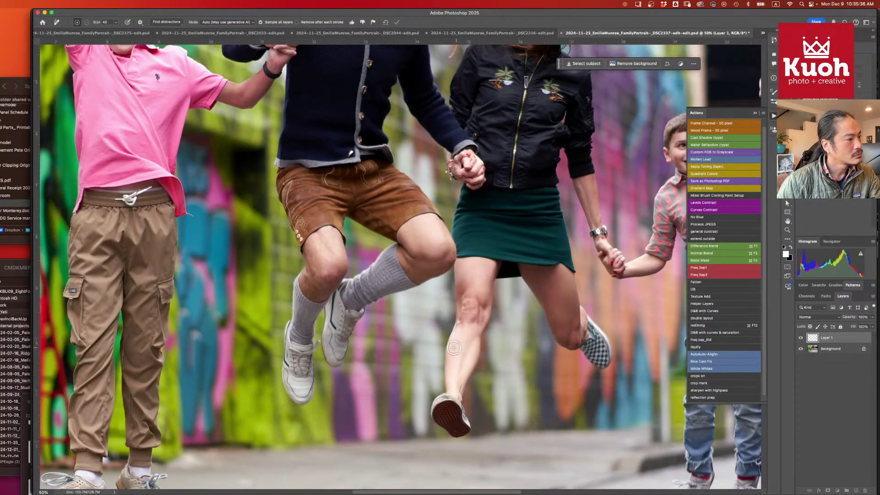
key(bracketleft)
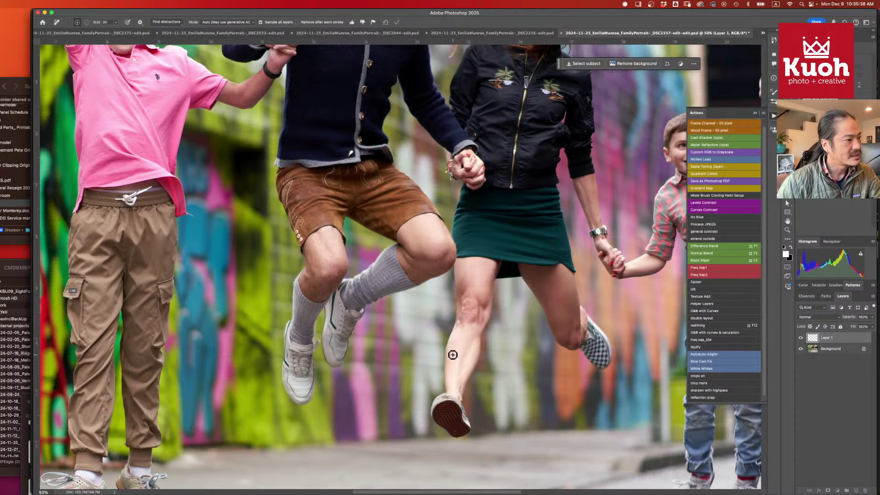
click(453, 354)
drag(482, 289, 488, 387)
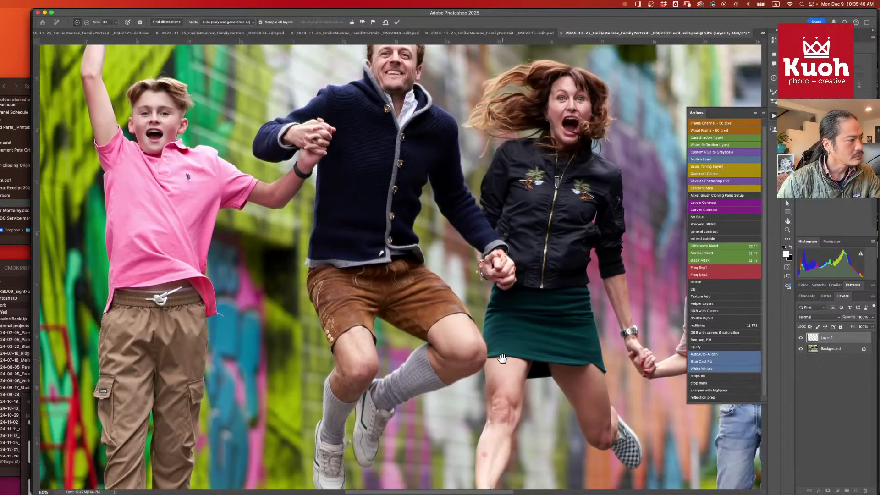
mouse_move(485, 218)
mouse_down()
mouse_move(448, 246)
mouse_move(497, 340)
mouse_move(467, 243)
mouse_up()
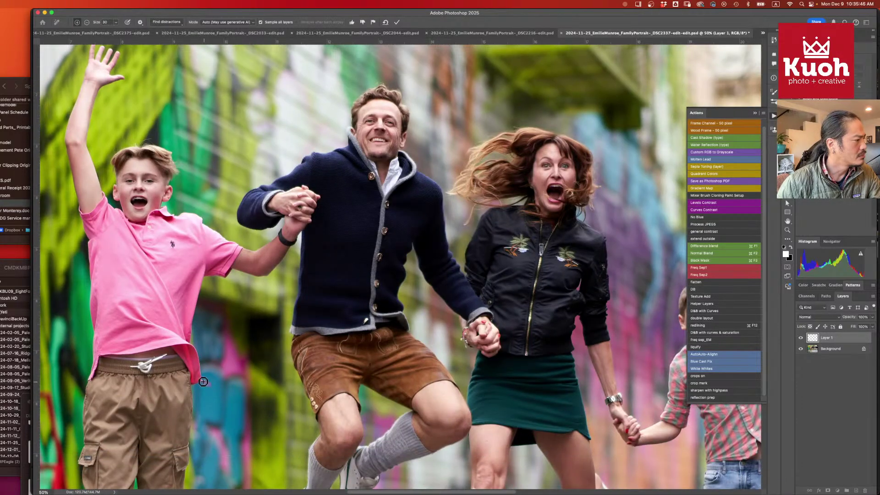
drag(367, 416, 391, 330)
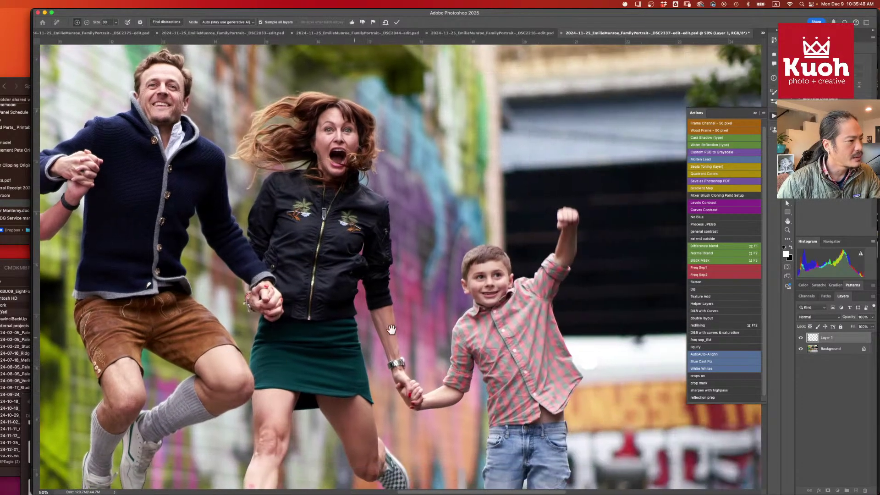
scroll(391, 330, down, 5)
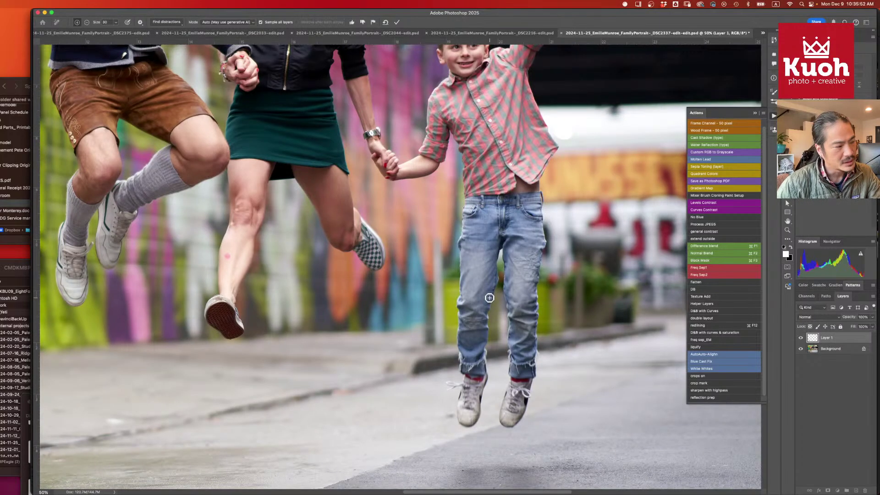
key(Return)
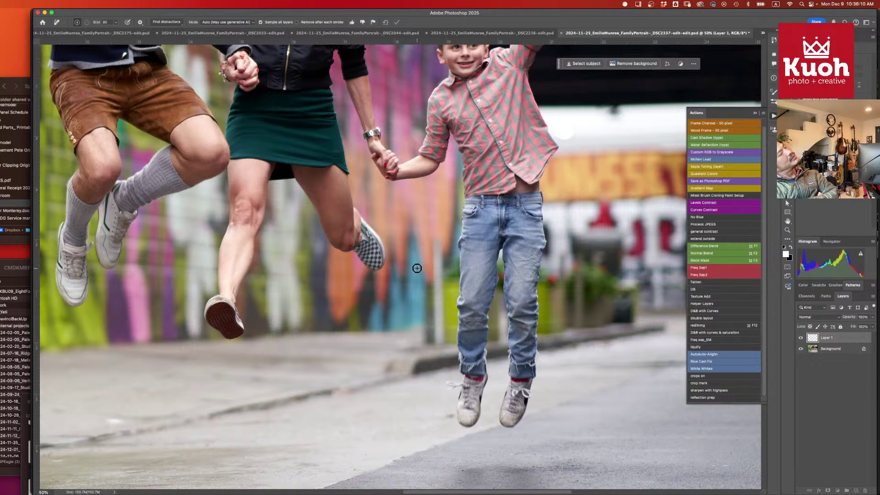
- Zoom out and remove the remaining dark specks on the street and near the curb
key(super+minus)
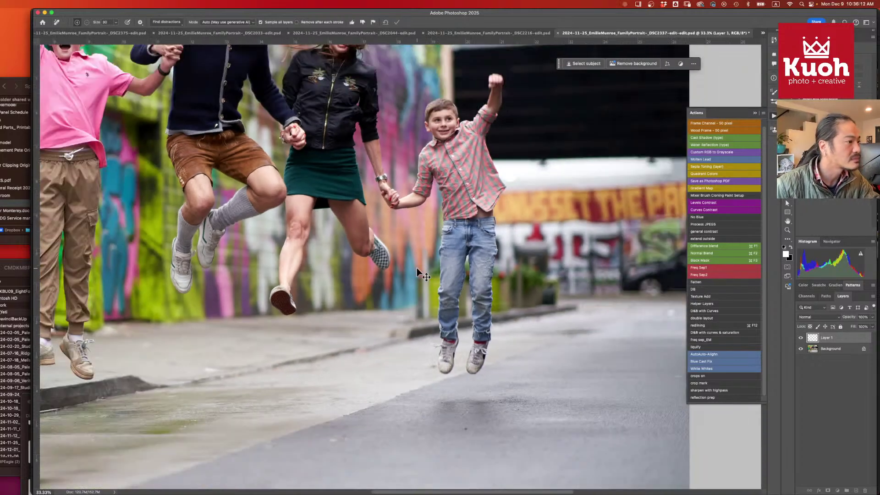
drag(534, 284, 403, 265)
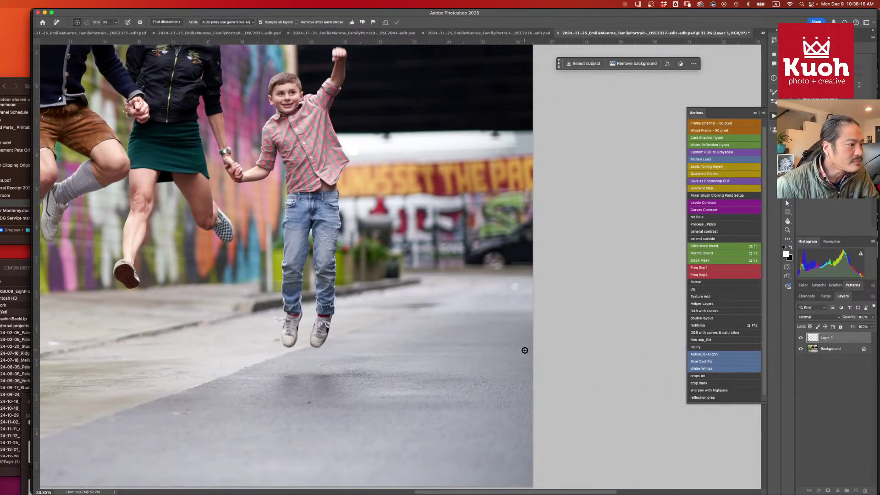
drag(514, 350, 699, 342)
drag(328, 340, 442, 324)
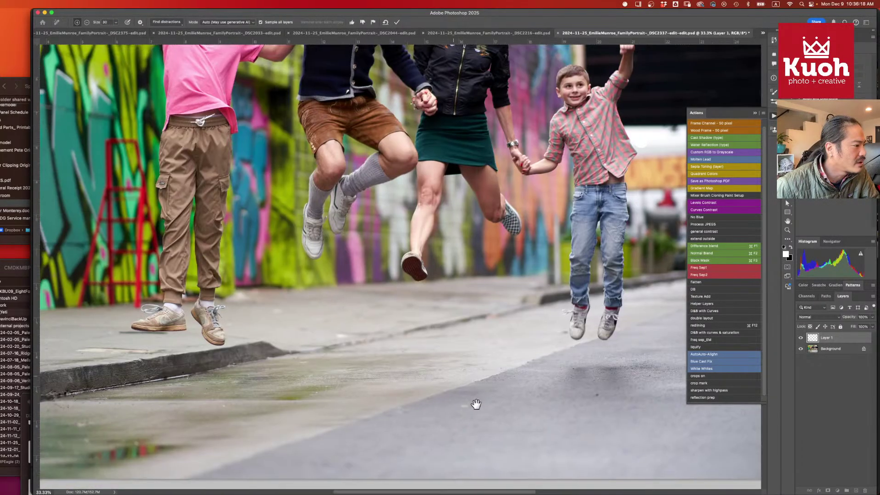
mouse_move(481, 403)
mouse_down()
mouse_move(472, 403)
mouse_move(481, 405)
mouse_up()
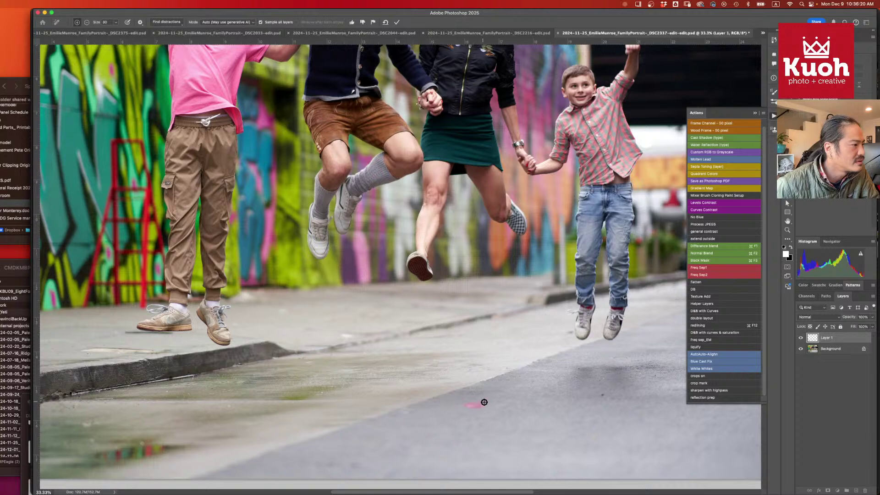
click(601, 394)
drag(322, 333, 519, 257)
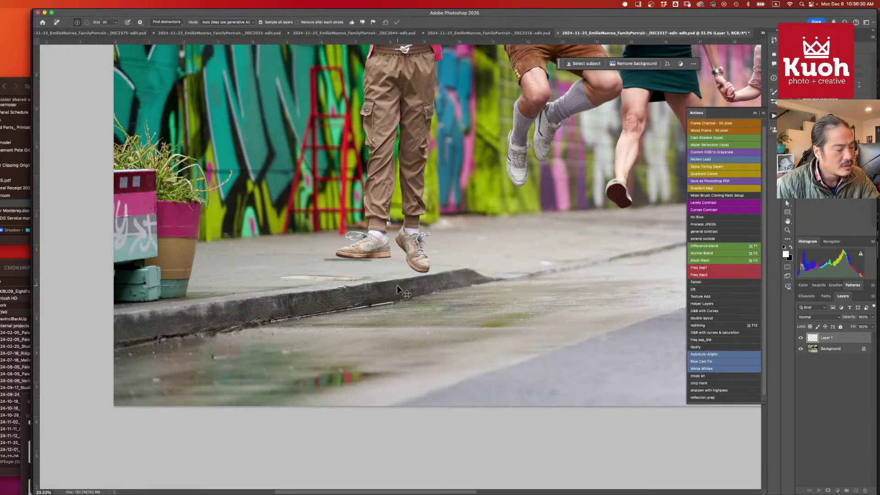
key(super+minus)
key(super+minus)
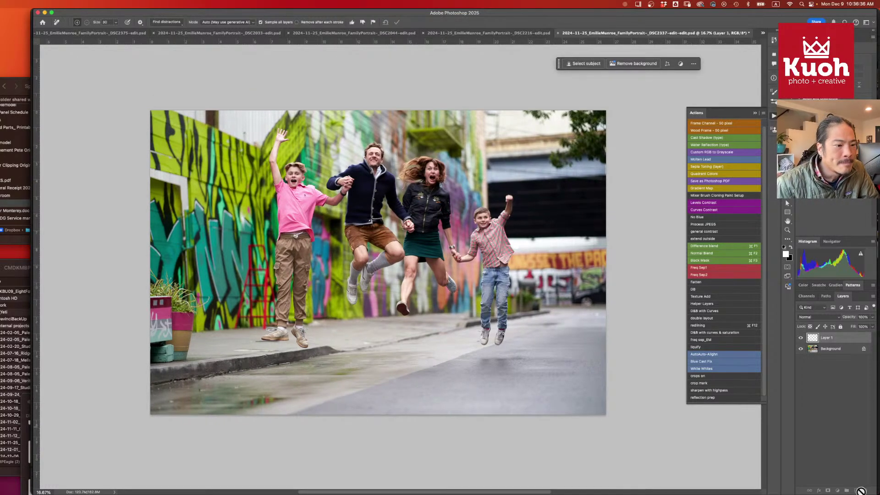
- Undo an accidental empty Layer 2 and add a Curves adjustment layer above Layer 1
click(845, 480)
click(856, 490)
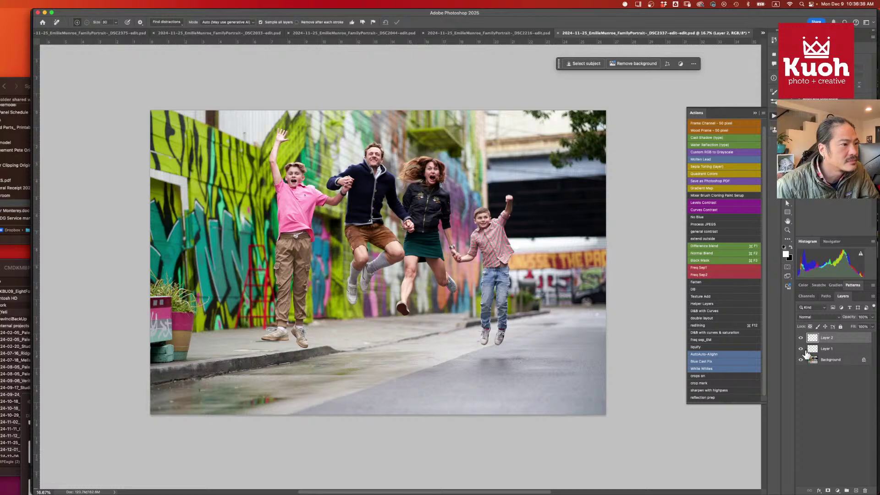
key(super+z)
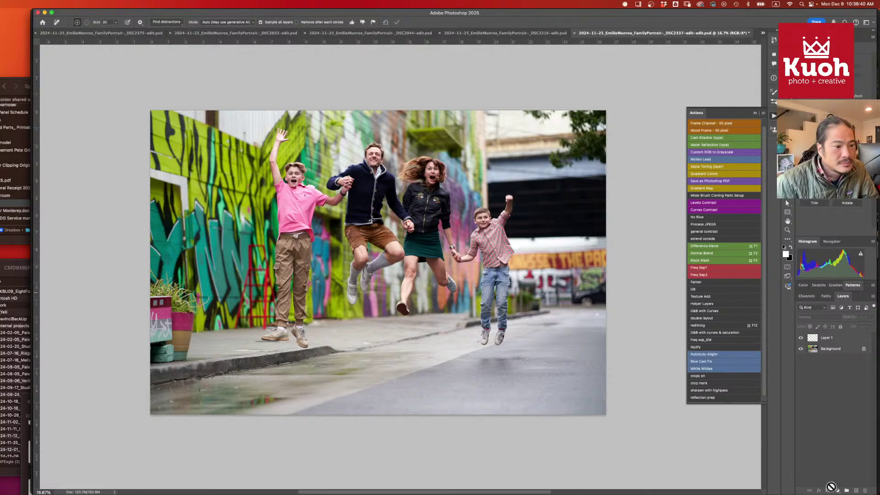
click(837, 491)
click(843, 414)
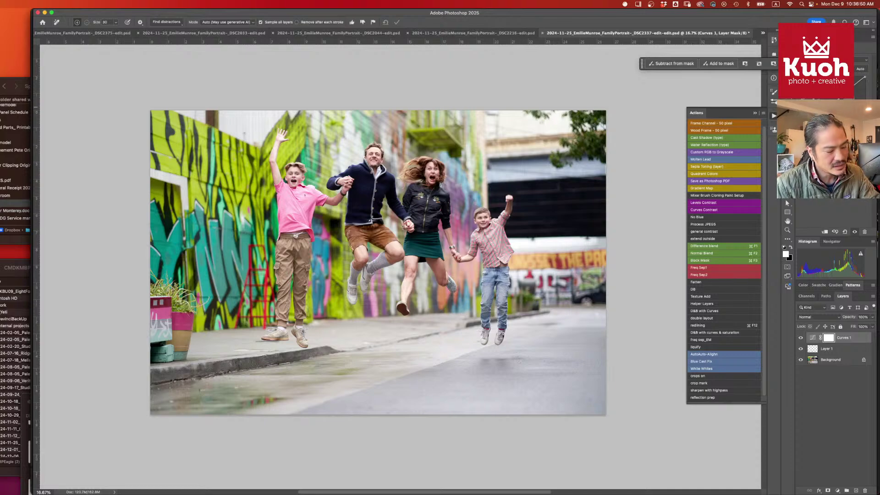
key(super+equal)
key(super+equal)
drag(600, 119, 602, 169)
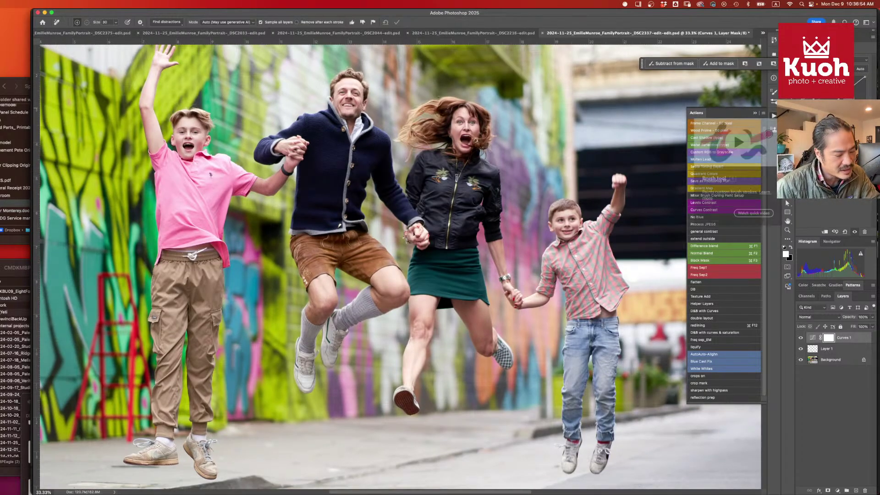
key(super+minus)
key(super+minus)
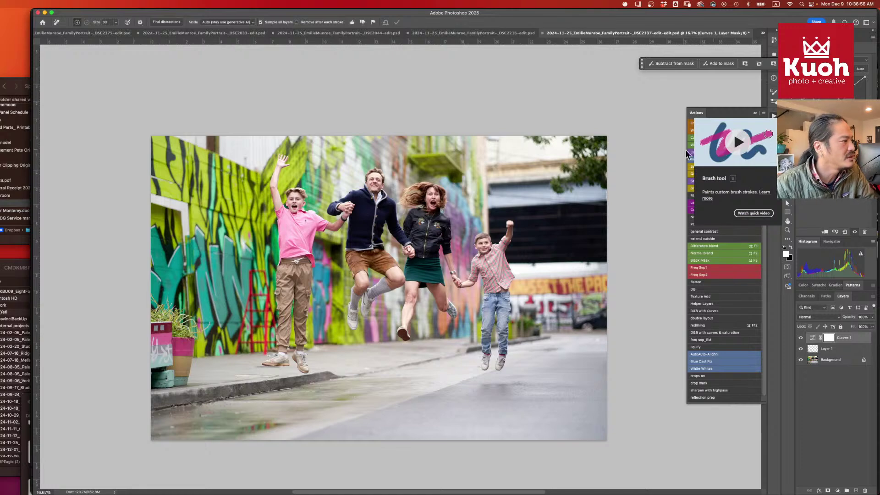
drag(454, 204, 444, 209)
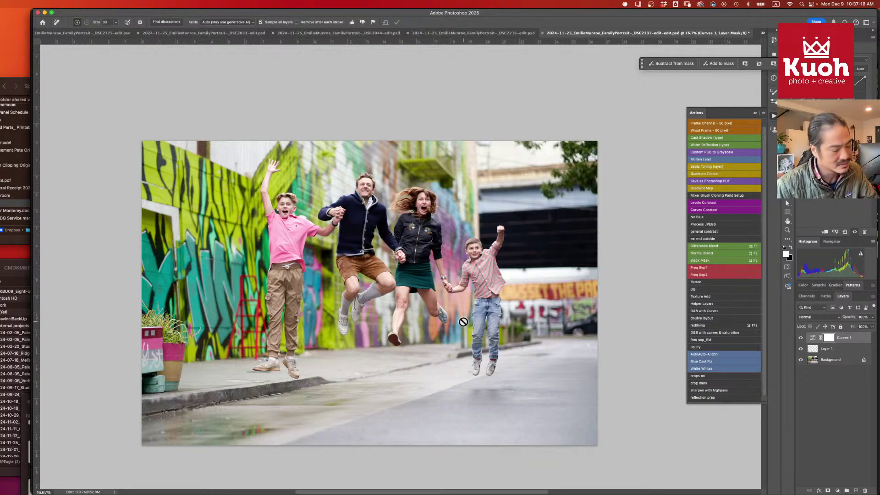
key(super+plus)
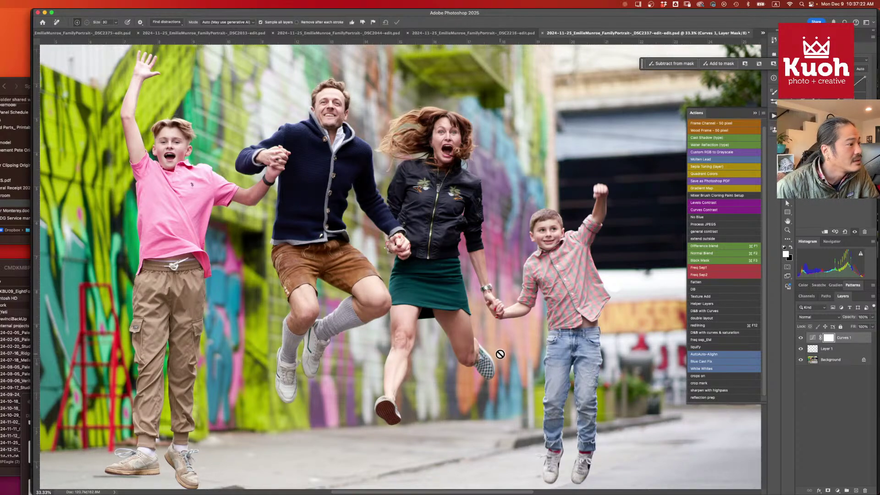
drag(528, 351, 532, 299)
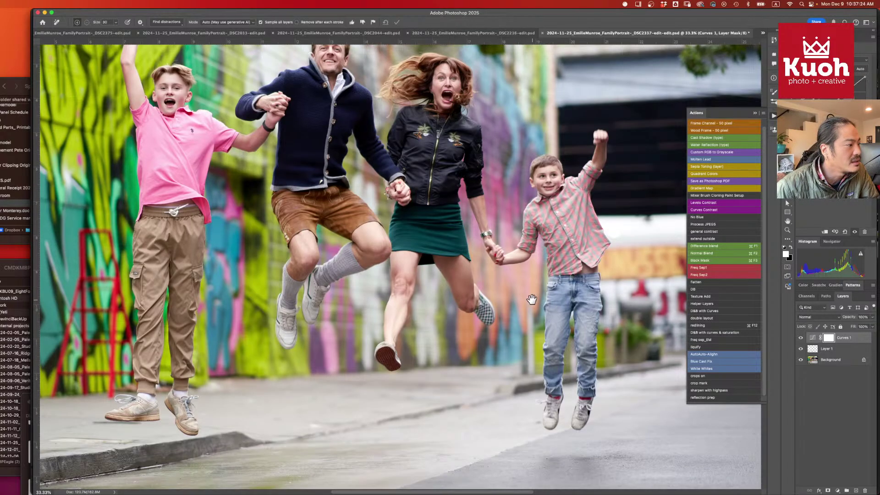
drag(354, 267, 415, 341)
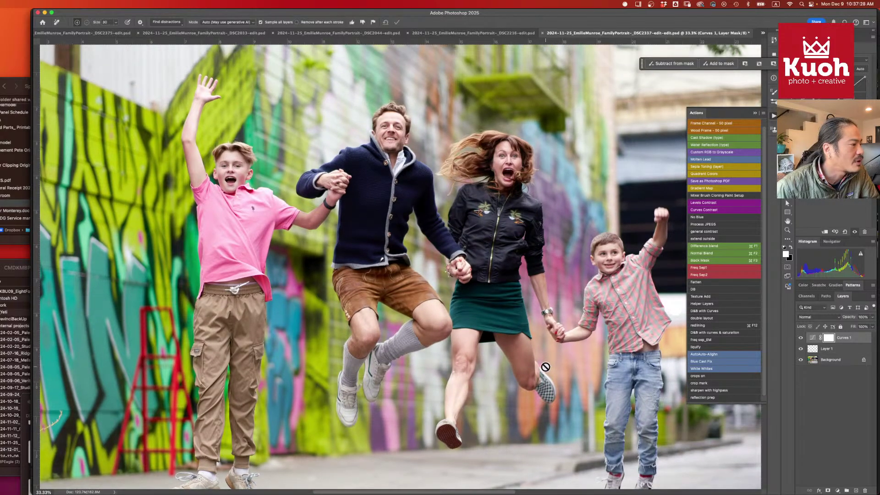
drag(547, 368, 533, 357)
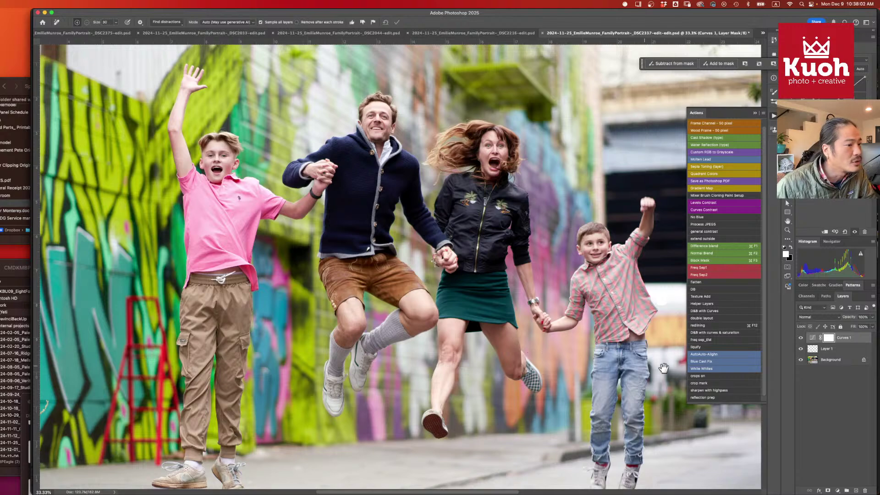
drag(602, 380, 556, 346)
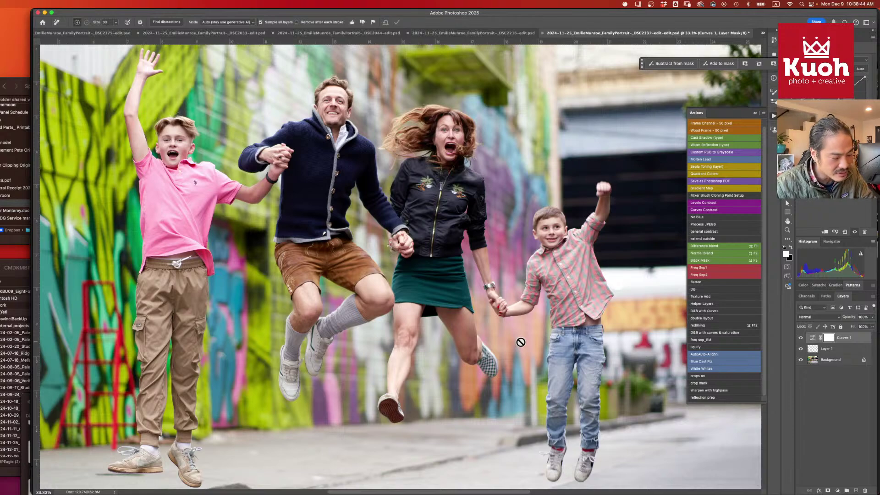
key(super+minus)
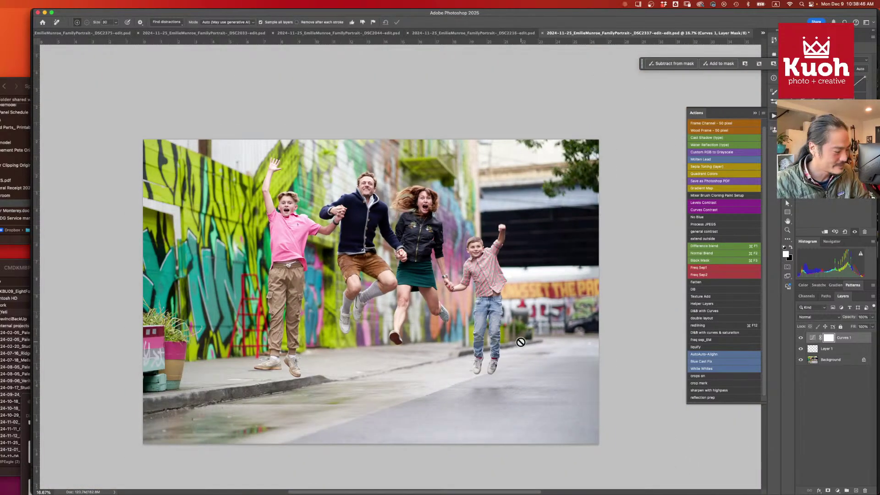
- Save the portrait, adjust the Curves 1 curve, and view its Blue, Green and Red channels
key(super+s)
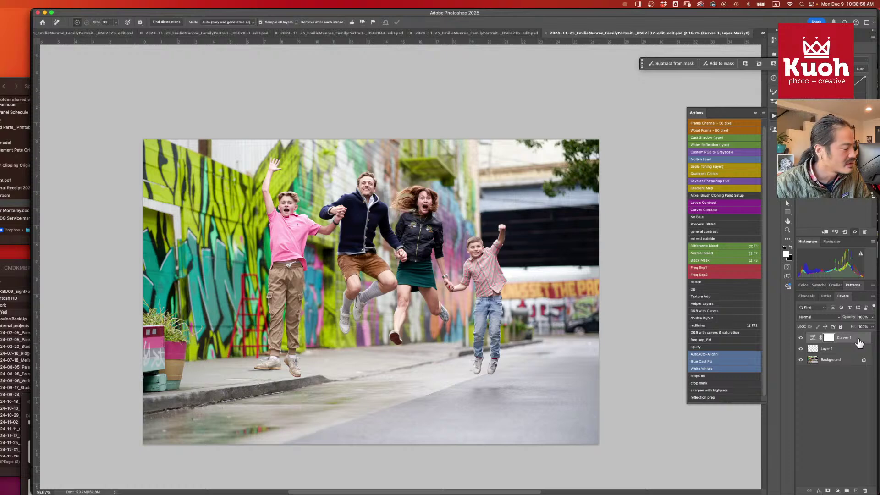
click(812, 338)
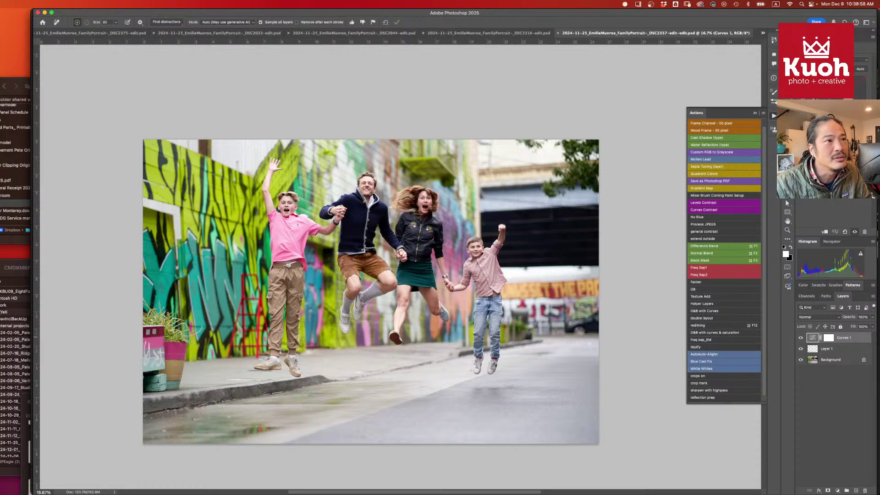
click(837, 106)
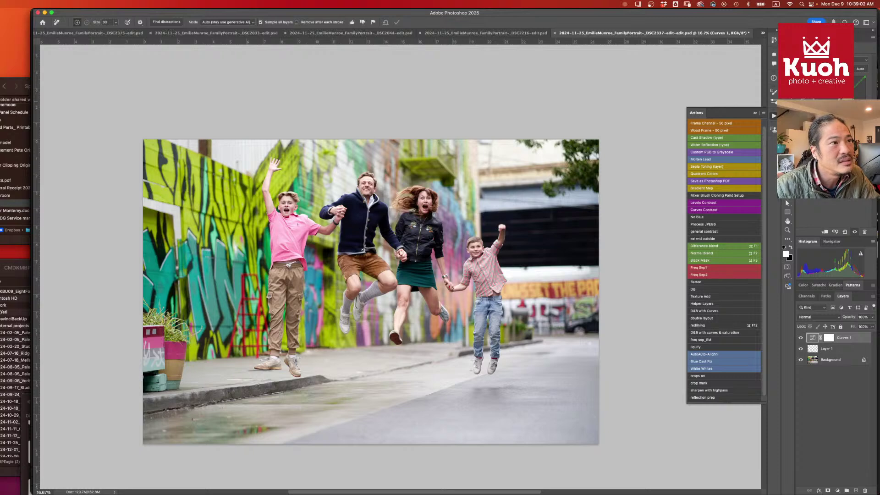
key(alt+5)
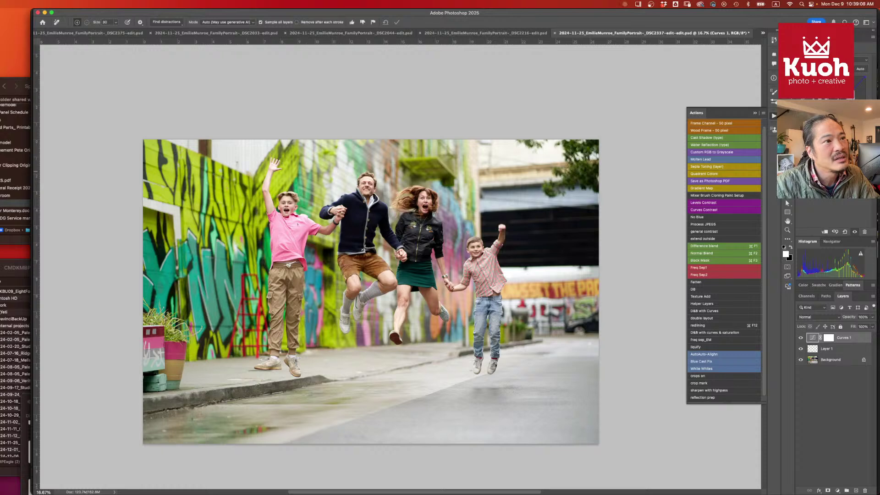
key(alt+4)
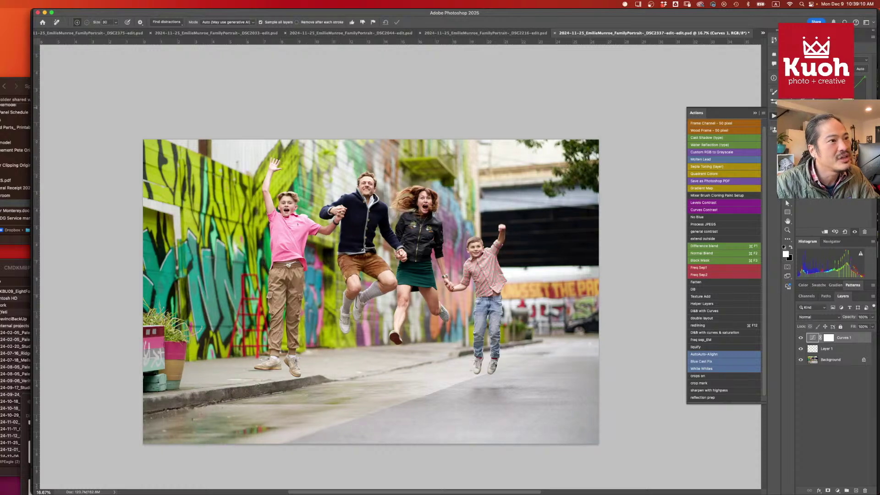
key(alt+3)
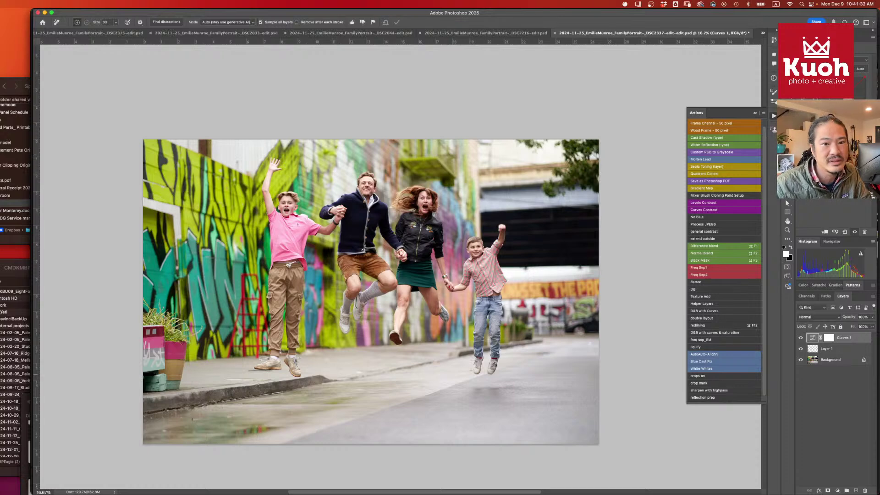
- In Brave, search 'chat gpt' in a new tab and open the ChatGPT website
key(super+Tab)
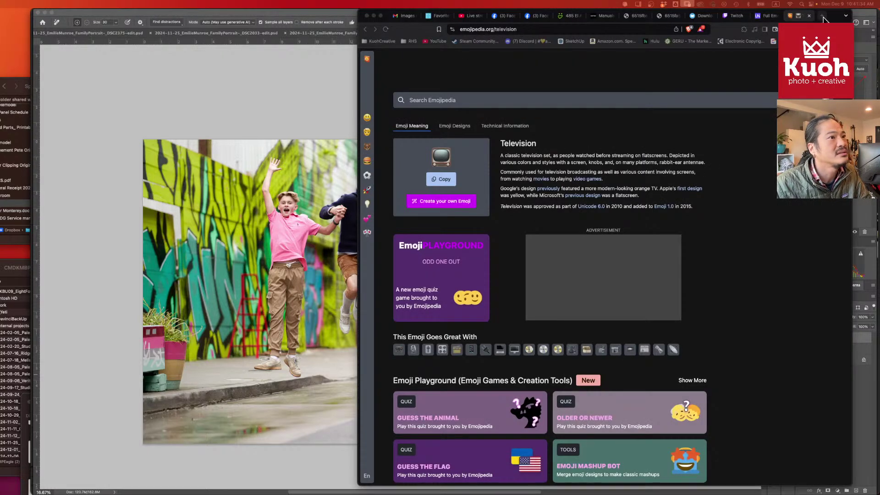
key(super+t)
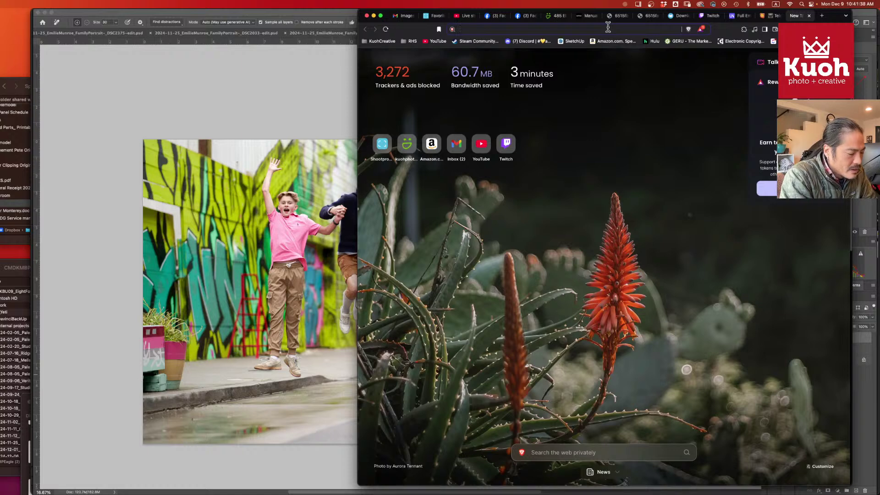
text(chat gpt)
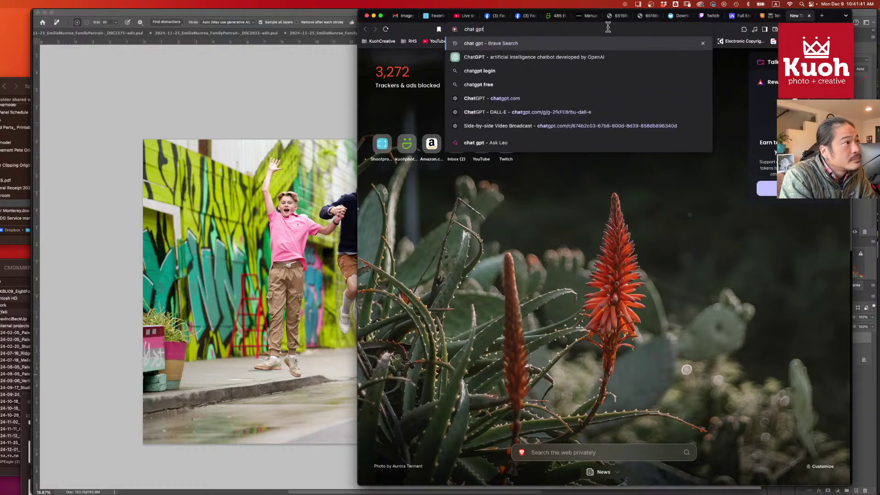
key(Return)
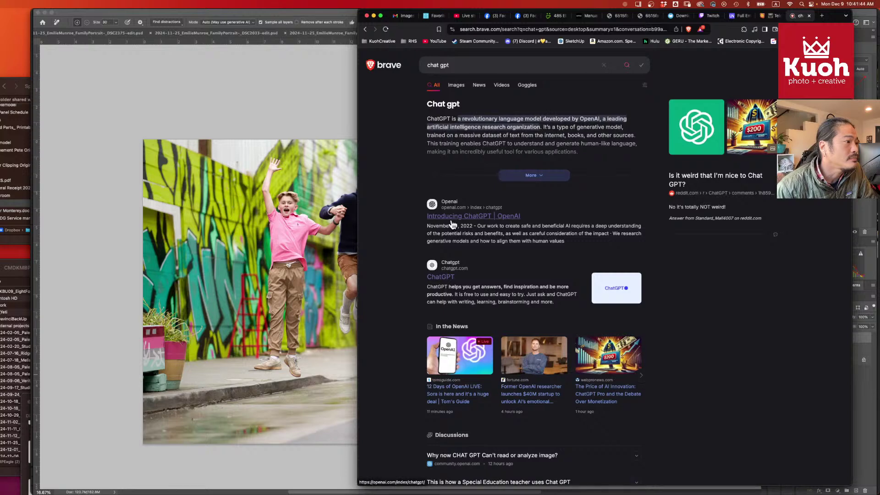
click(438, 283)
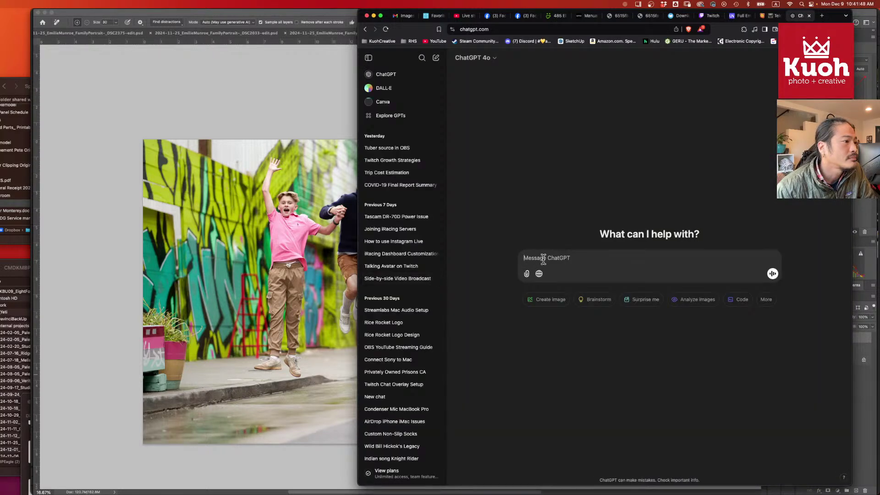
- Ask ChatGPT how many cases the former district attorney prosecuted in Alameda and San Francisco
text(h)
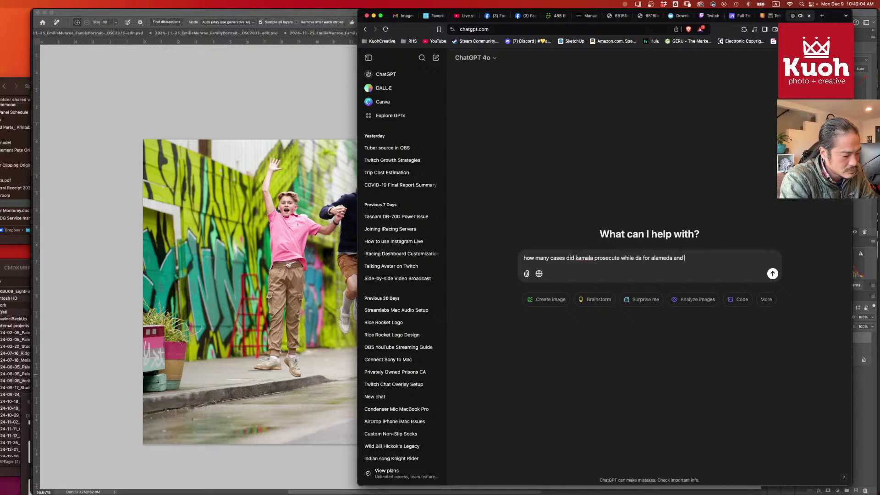
text(sf)
key(Return)
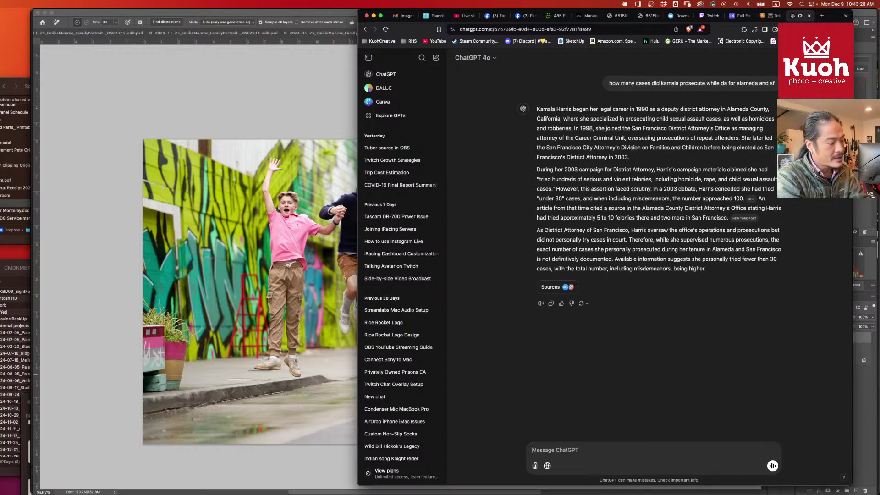
- Ask ChatGPT where the politician spent high school, then return to the Photoshop portrait
text(where did kamala )
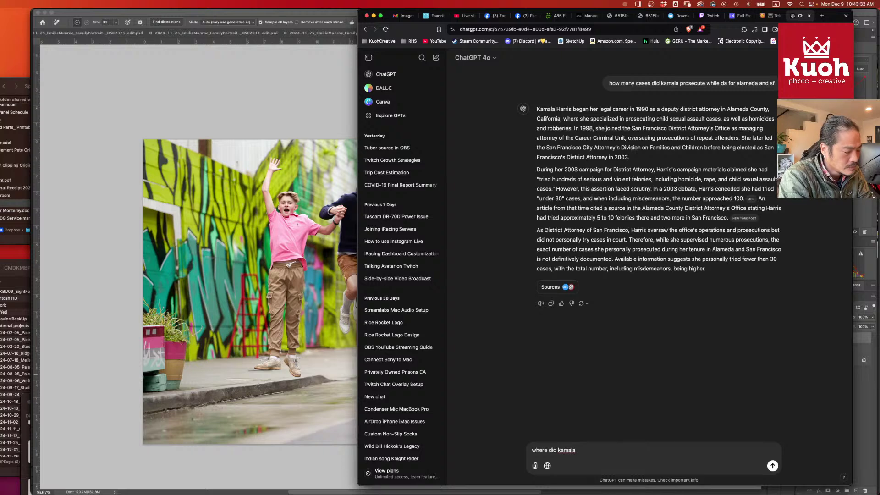
text(spend high)
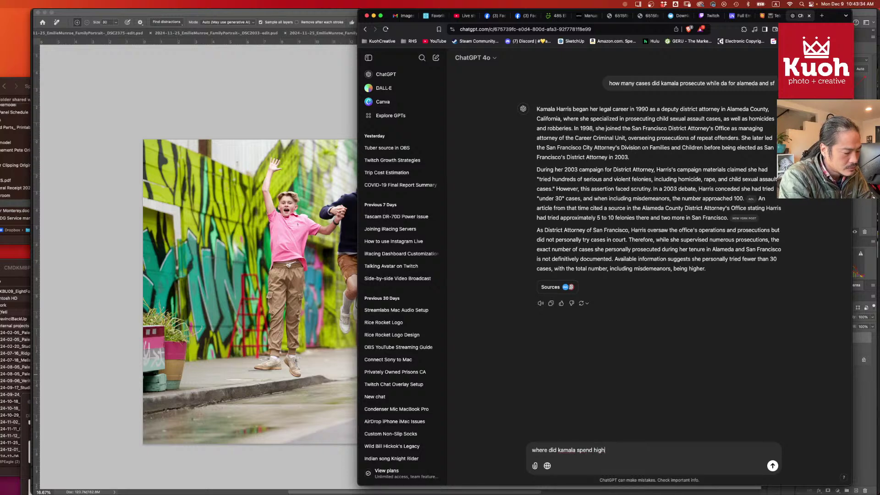
text(school)
key(Return)
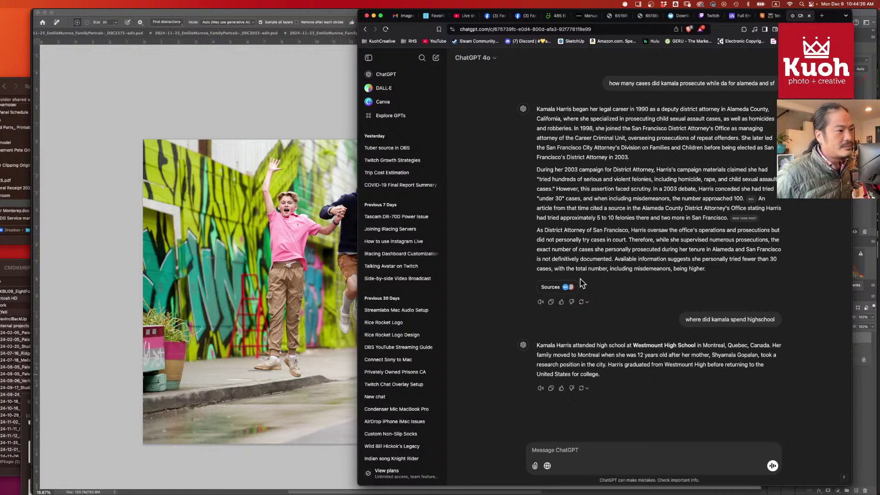
click(324, 111)
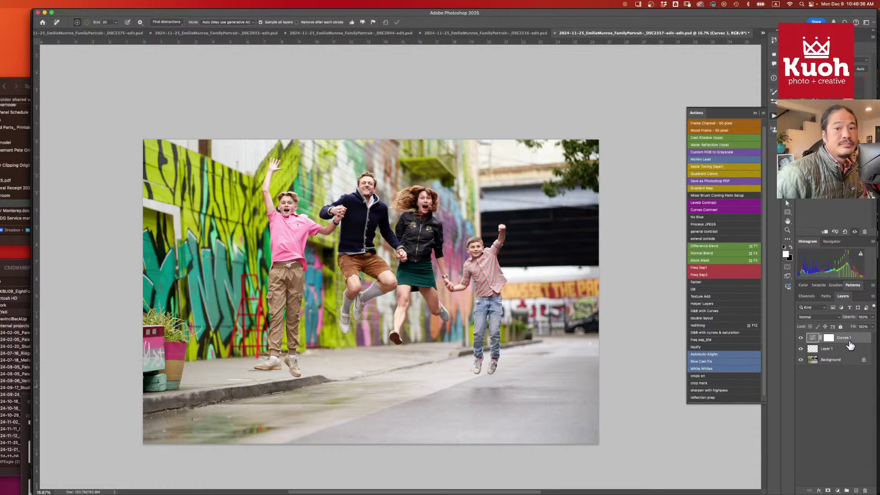
click(834, 398)
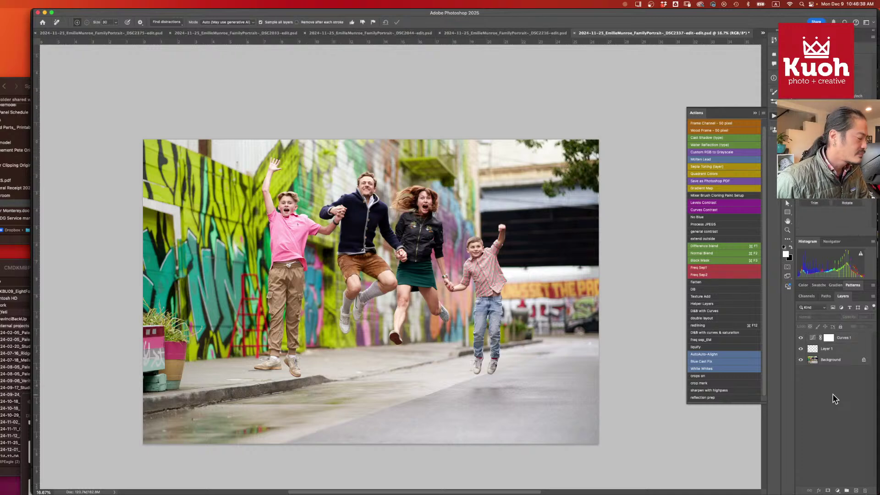
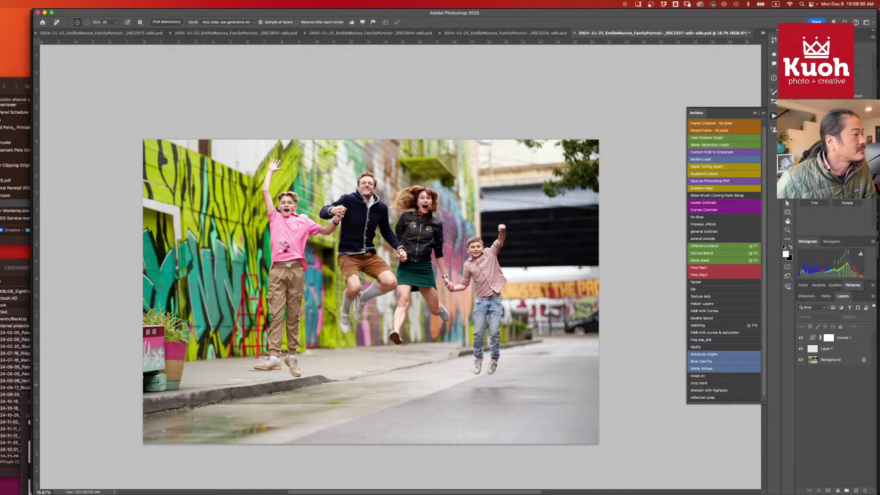
- Use Object Selection to select the pink-shirted boy, father, mother and younger boy, targeting Curves 1
key(w)
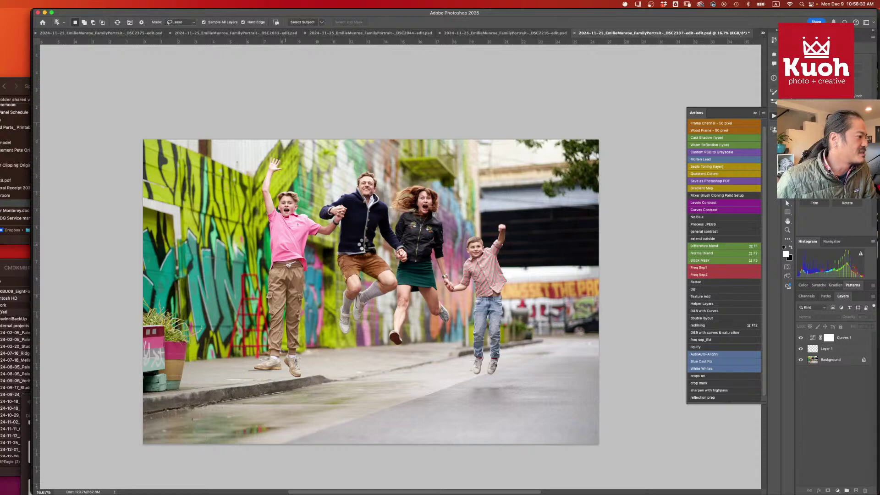
click(288, 249)
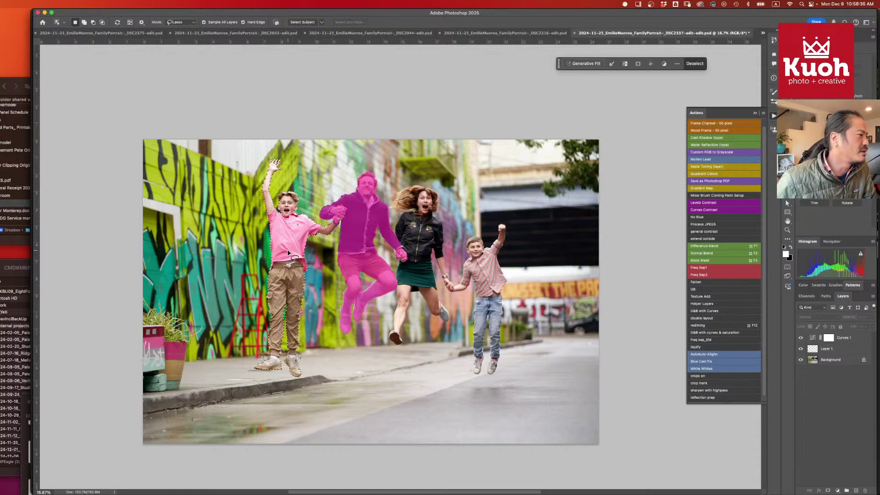
shift+click(365, 251)
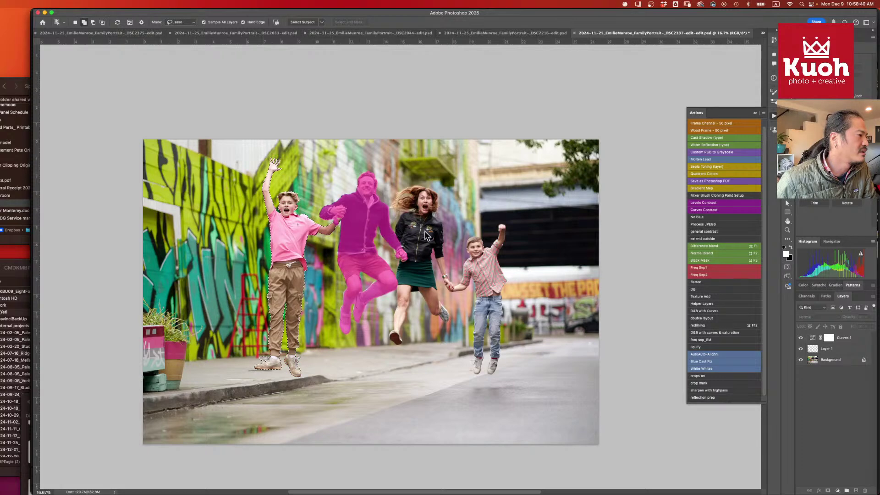
shift+click(435, 270)
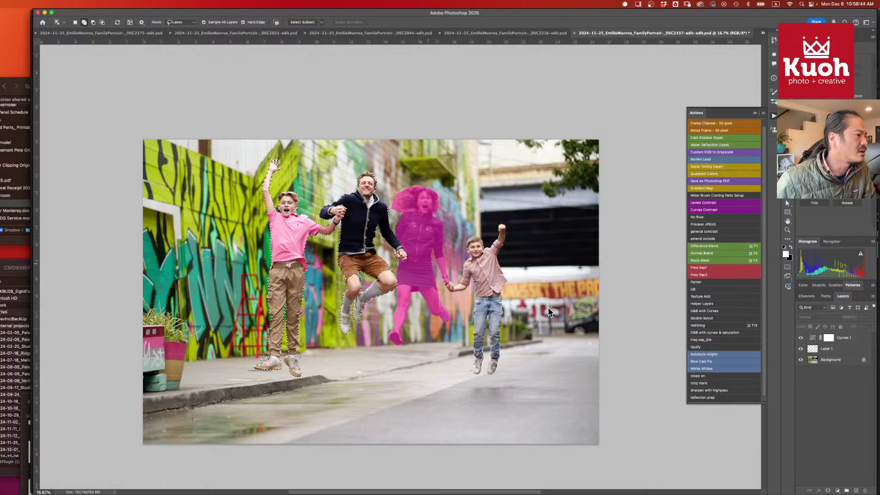
shift+click(487, 284)
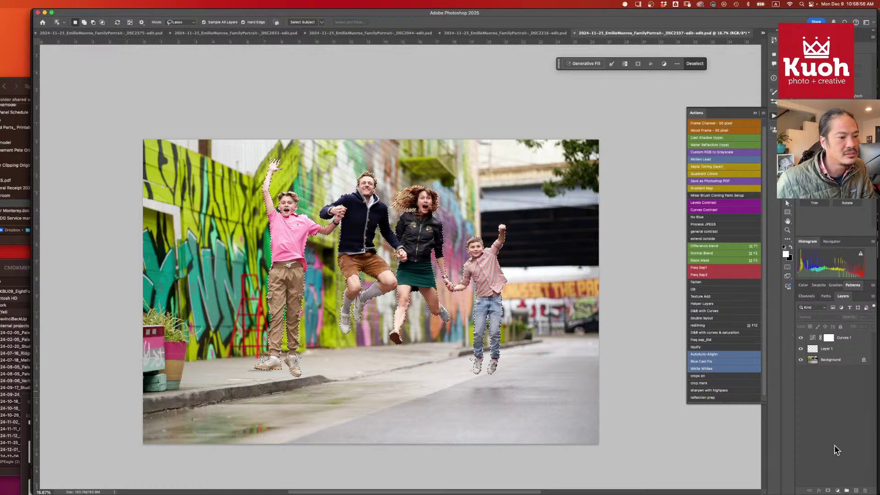
click(812, 342)
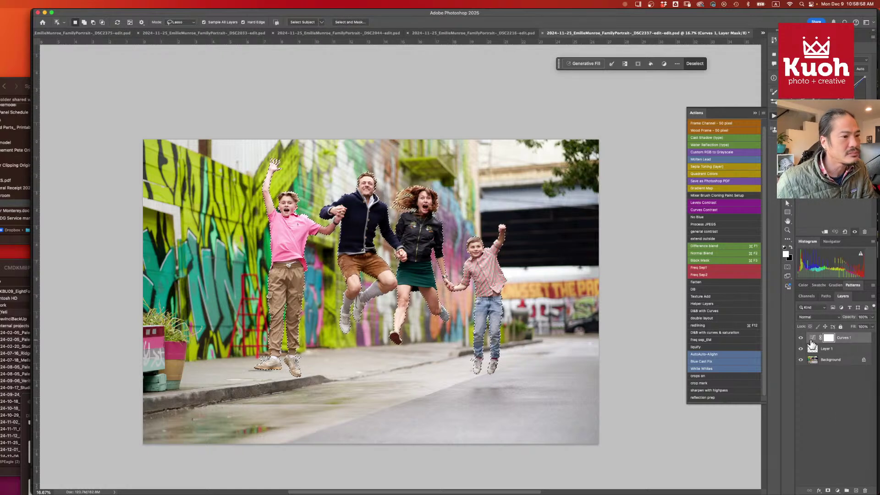
- Add a Curves 2 adjustment masked to the family and drag its curve to darken the surroundings
click(837, 490)
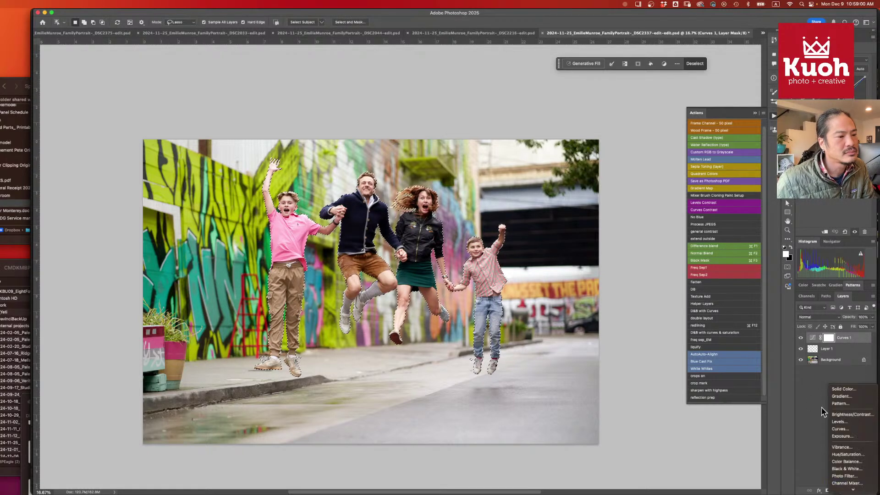
click(840, 429)
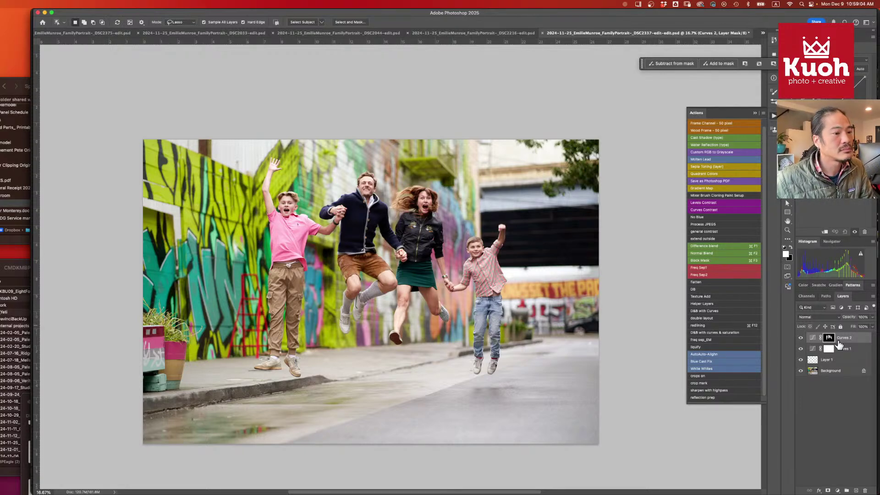
drag(828, 337, 832, 341)
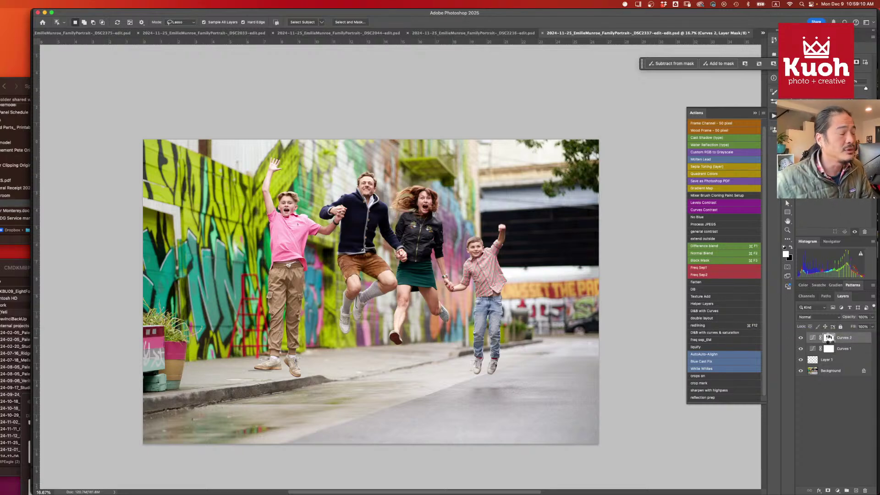
key(super+2)
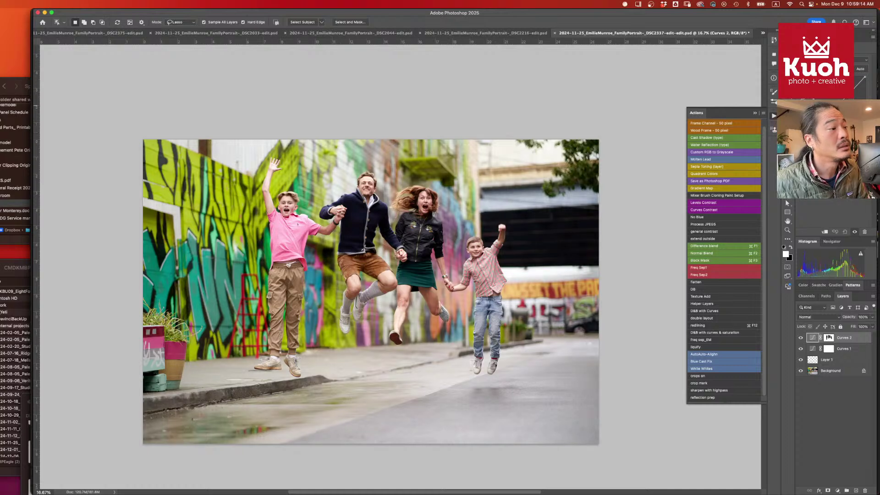
drag(837, 105, 839, 109)
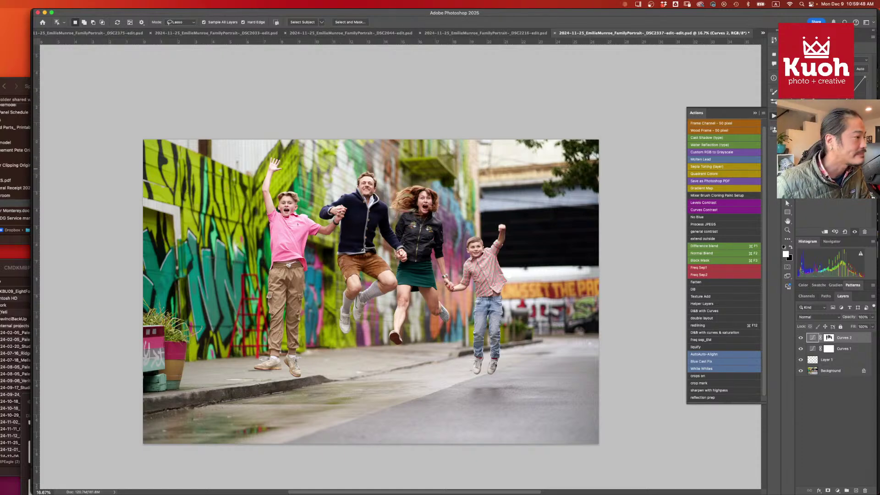
- Toggle Curves 2 off and on to compare the darkened background before and after
click(800, 337)
click(801, 338)
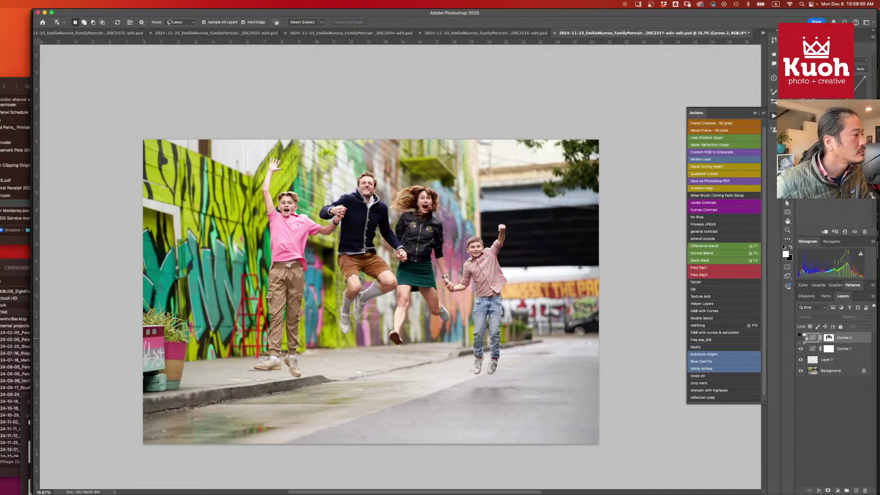
click(800, 338)
click(801, 338)
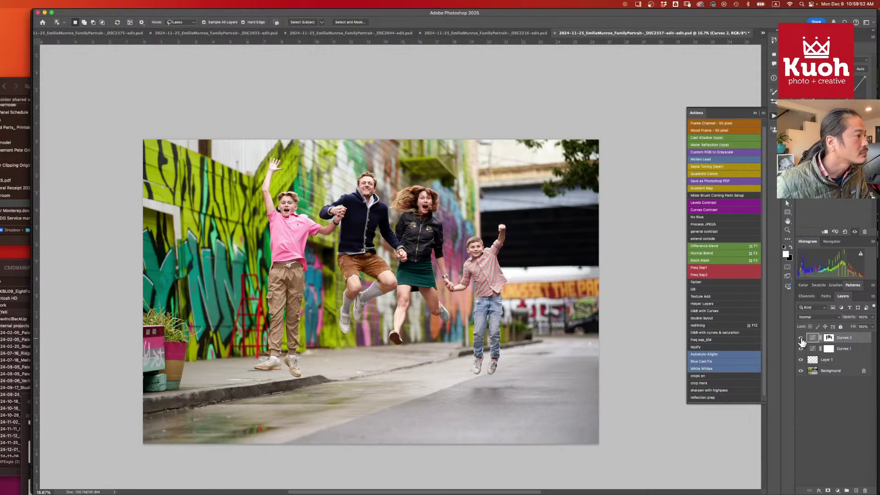
- Zoom in to inspect the family's faces and bodies, then zoom back out and save the photo
key(super+equal)
key(super+equal)
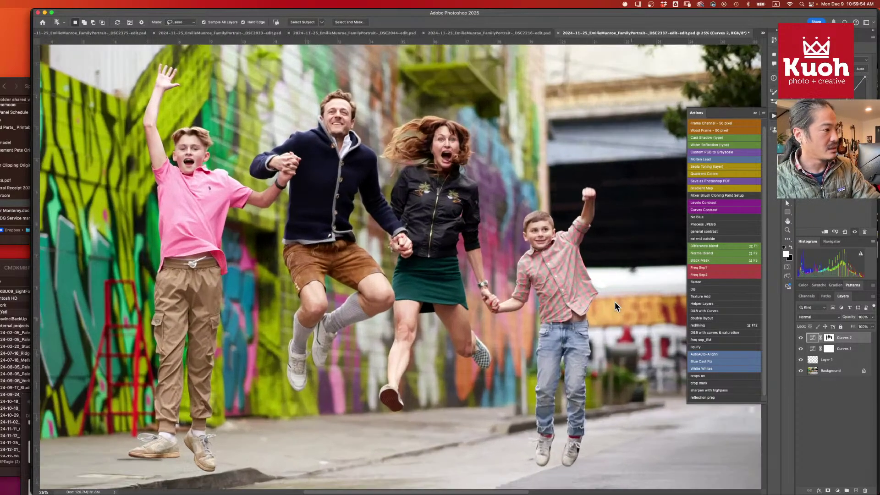
drag(475, 204, 451, 251)
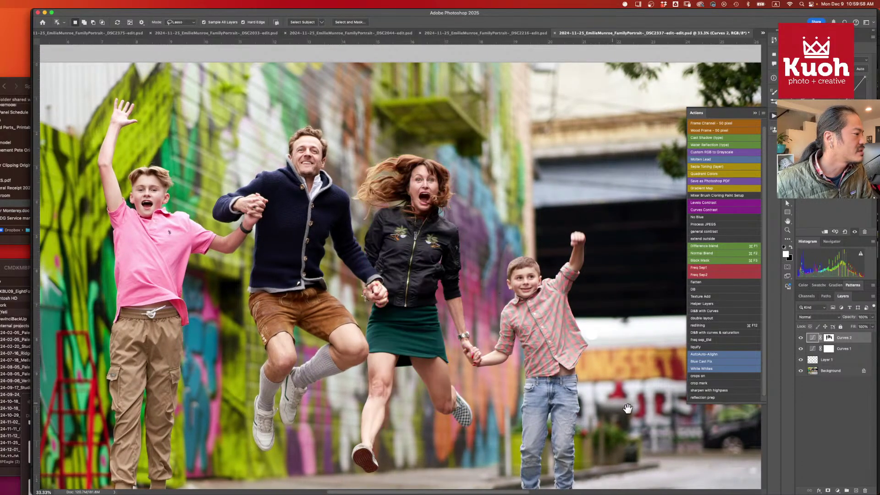
drag(588, 415, 617, 289)
drag(531, 294, 500, 361)
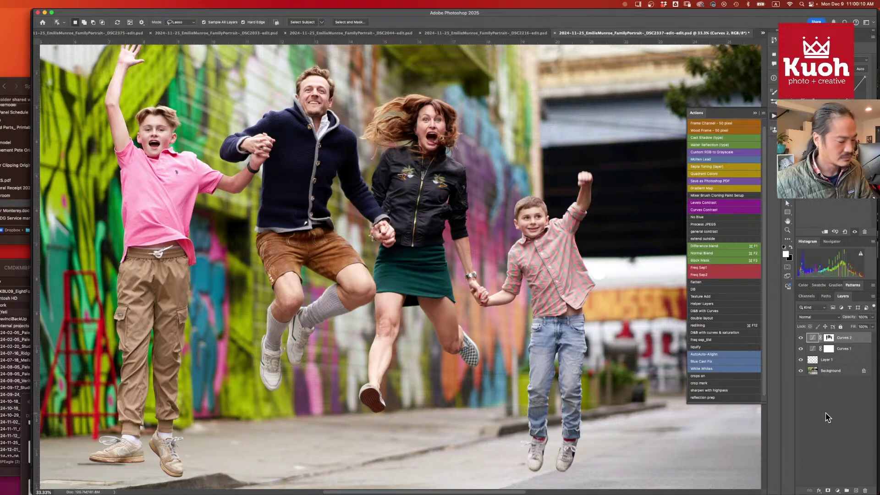
key(super+minus)
key(super+minus)
key(super+s)
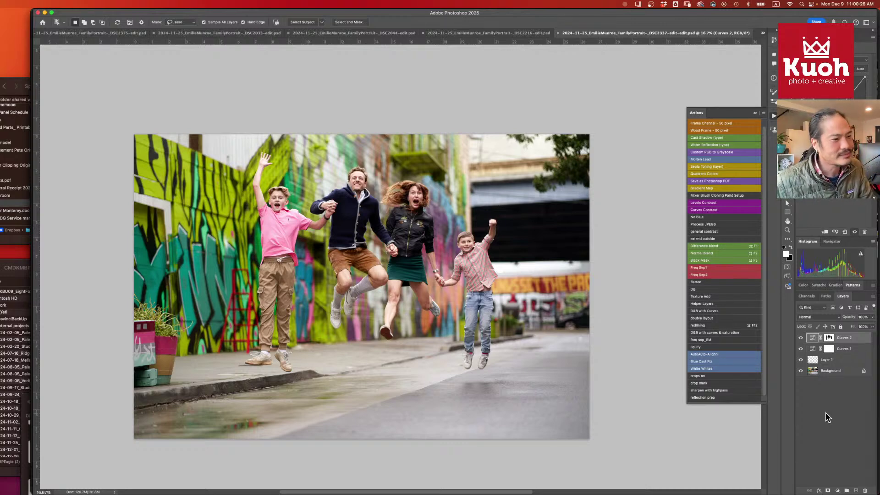
click(830, 417)
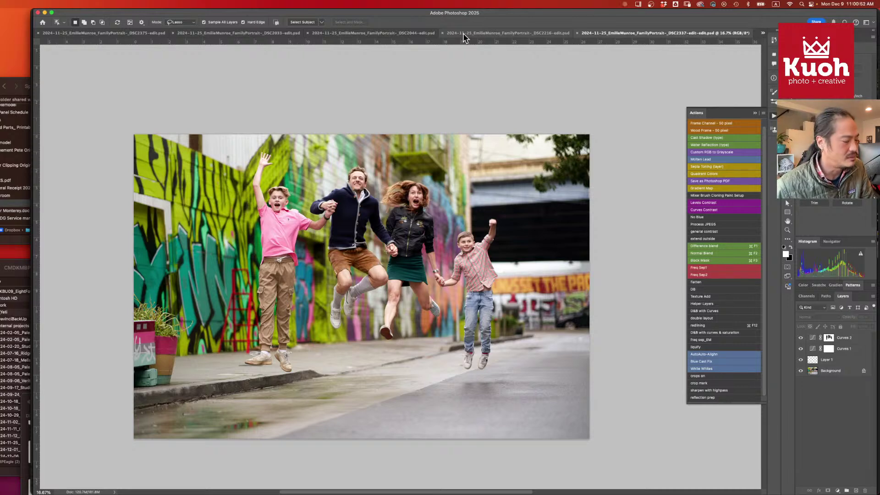
- Close the jumping photo, then remove the pink street specks on a new Layer 1 with an 80-size Remove brush
key(super+w)
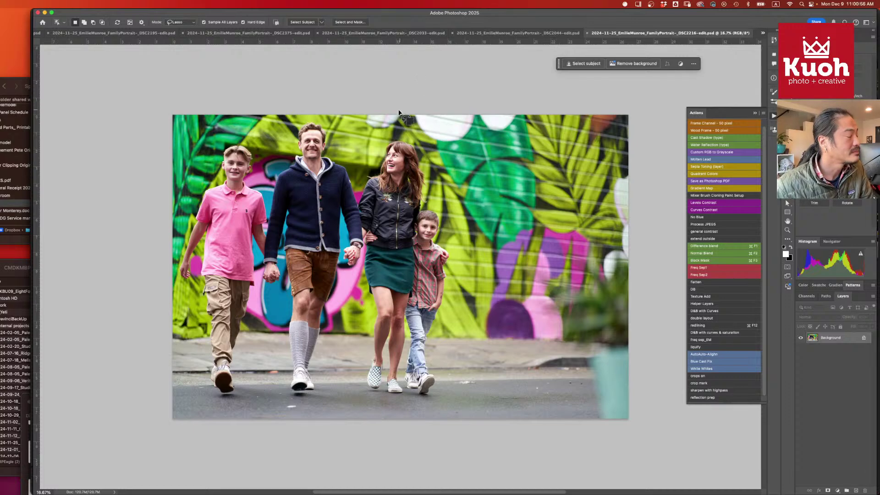
click(855, 490)
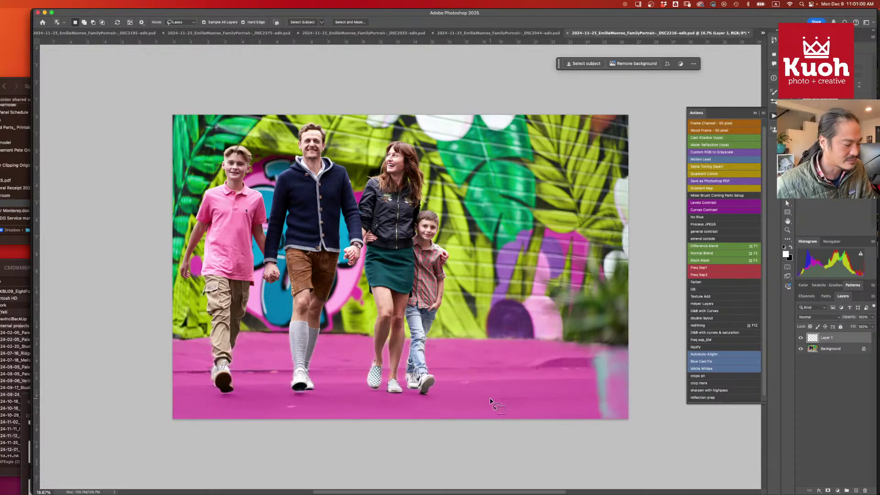
key(j)
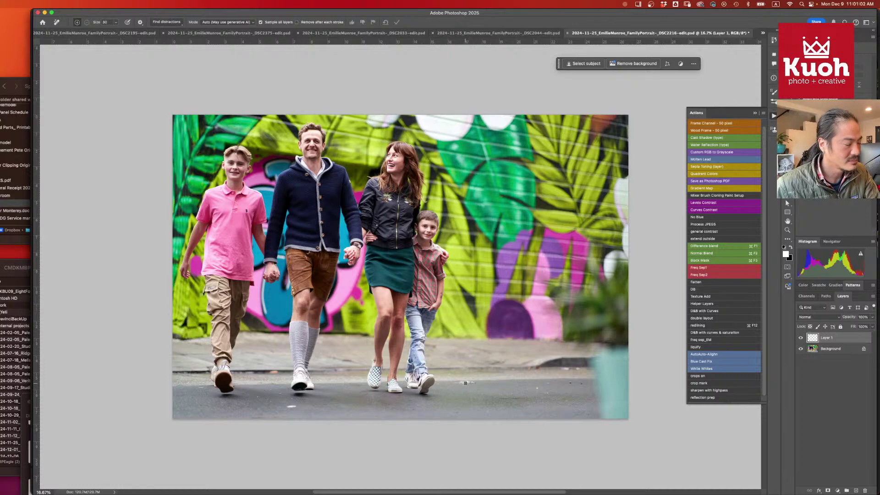
key(bracketright)
key(bracketright)
key(bracketright)
key(bracketright)
key(bracketright)
mouse_move(456, 381)
mouse_down()
mouse_move(478, 383)
mouse_move(456, 381)
mouse_up()
drag(570, 381, 581, 383)
mouse_move(296, 405)
mouse_down()
mouse_move(288, 407)
mouse_move(297, 406)
mouse_up()
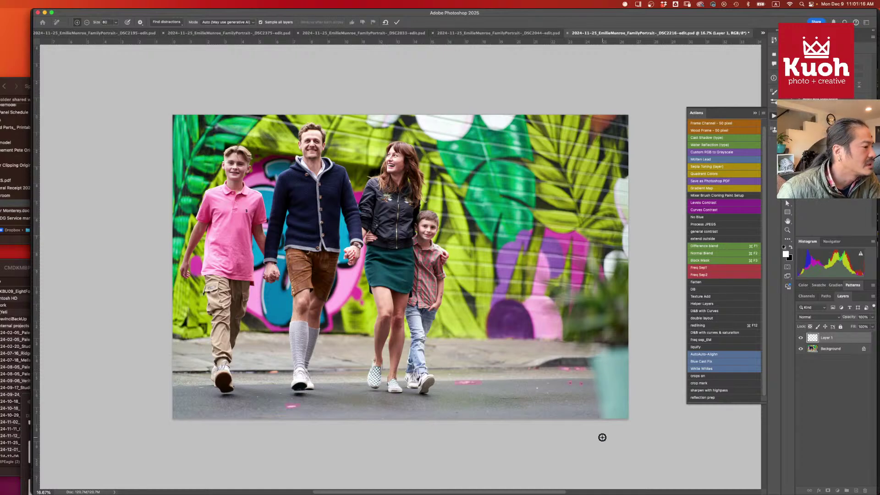
key(Return)
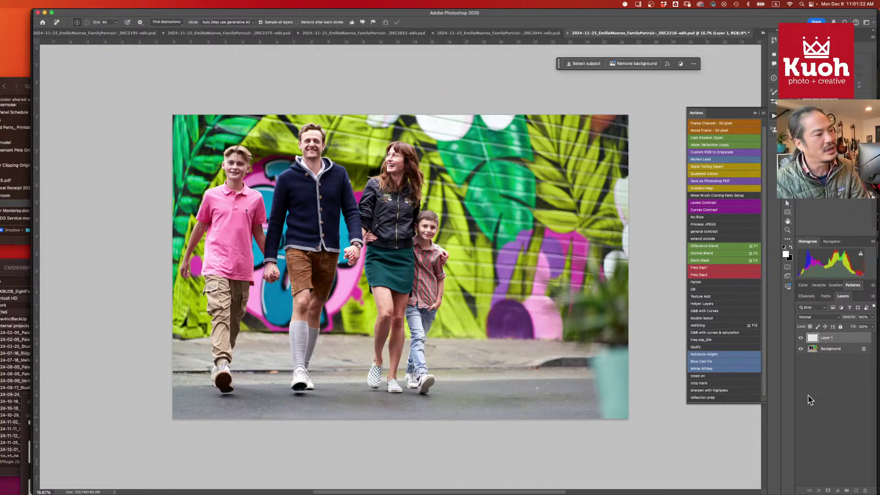
- Add an empty Layer 2 above Layer 1
click(813, 349)
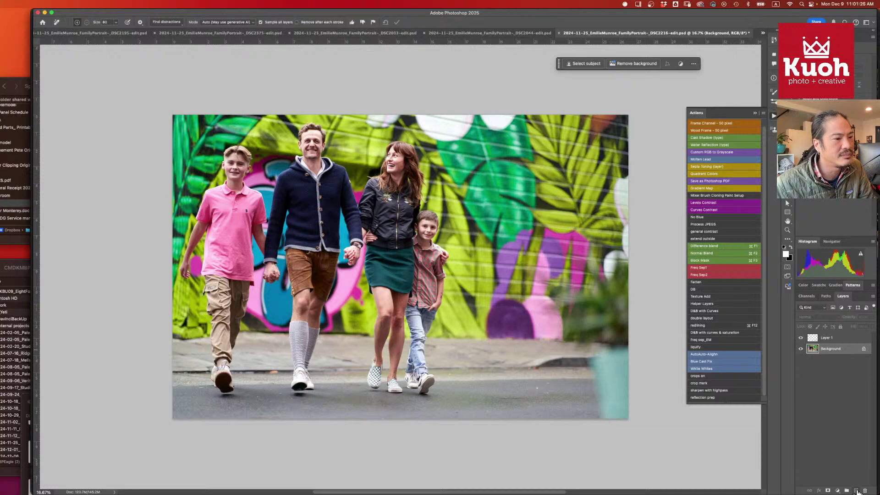
click(837, 339)
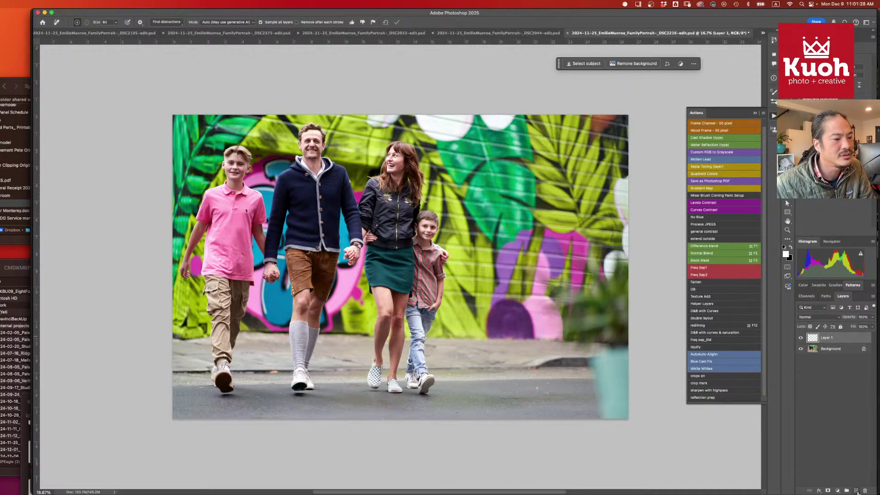
click(856, 490)
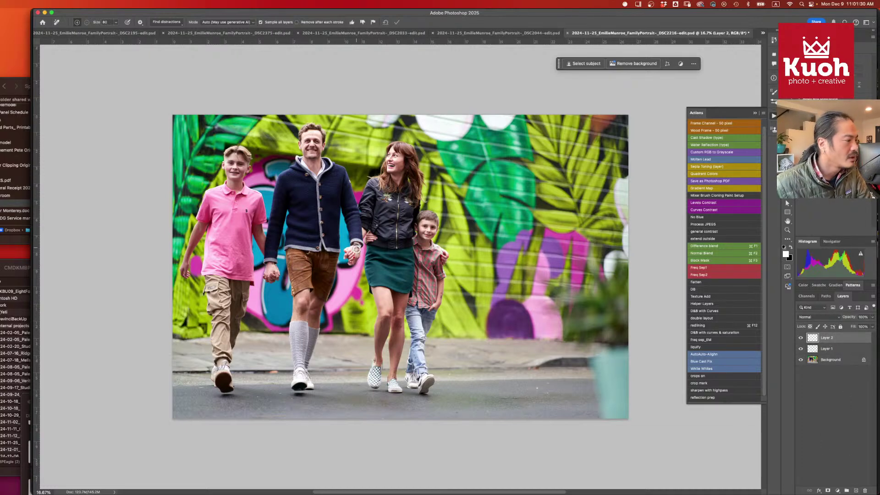
- Add the woman to the selection with Object Selection so all four walking family members are selected
key(bracketright)
key(bracketright)
key(bracketright)
key(bracketright)
key(bracketright)
key(bracketright)
key(bracketright)
key(bracketright)
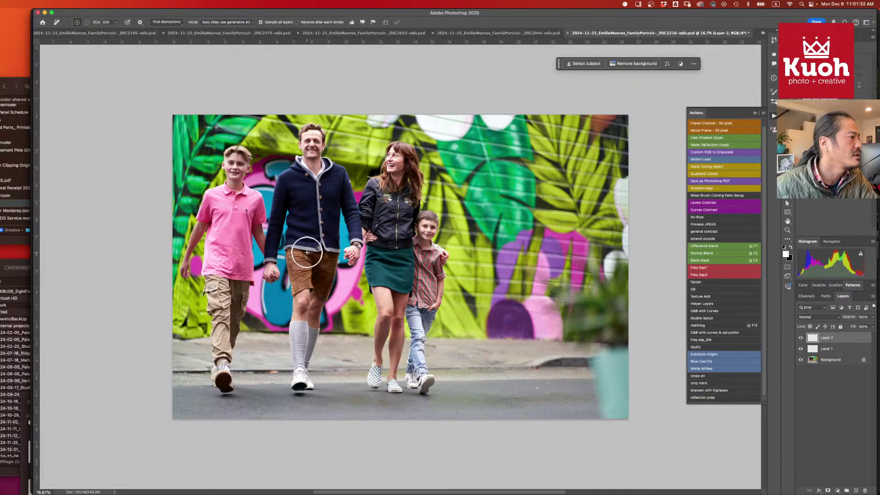
key(bracketright)
key(bracketright)
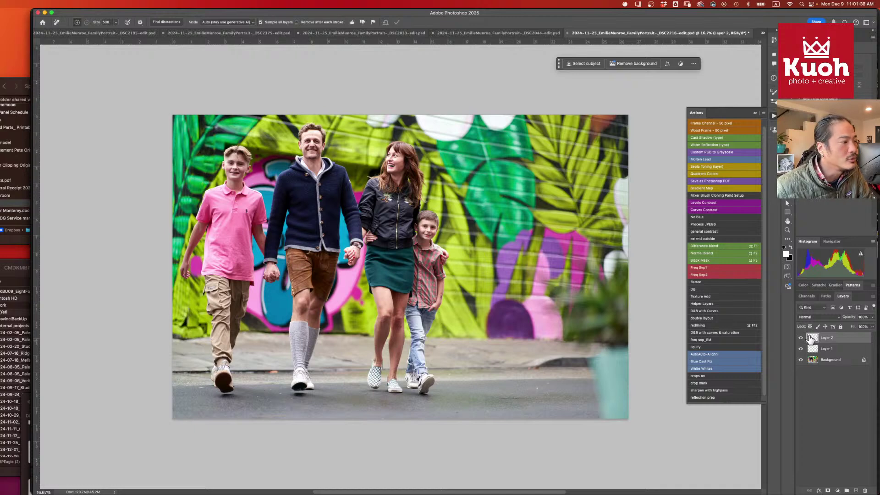
key(w)
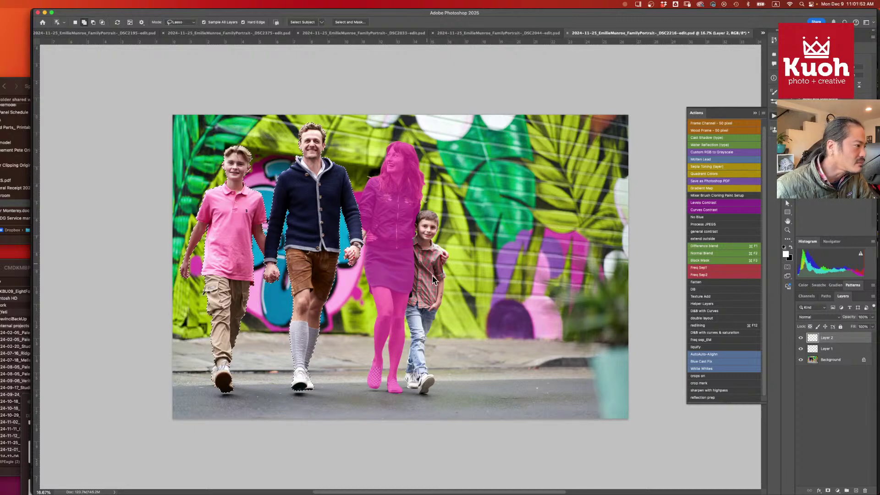
click(422, 275)
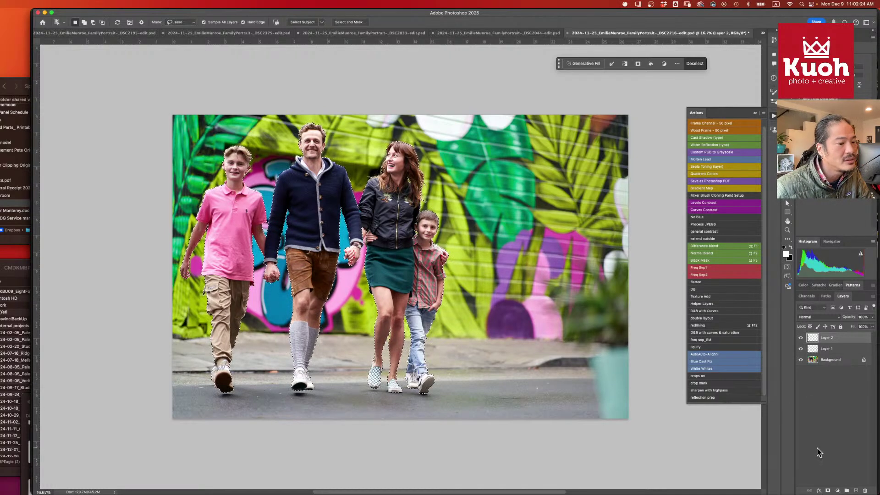
- Add a Curves 1 adjustment masked to the family, then load its mask and invert it to the background
click(837, 490)
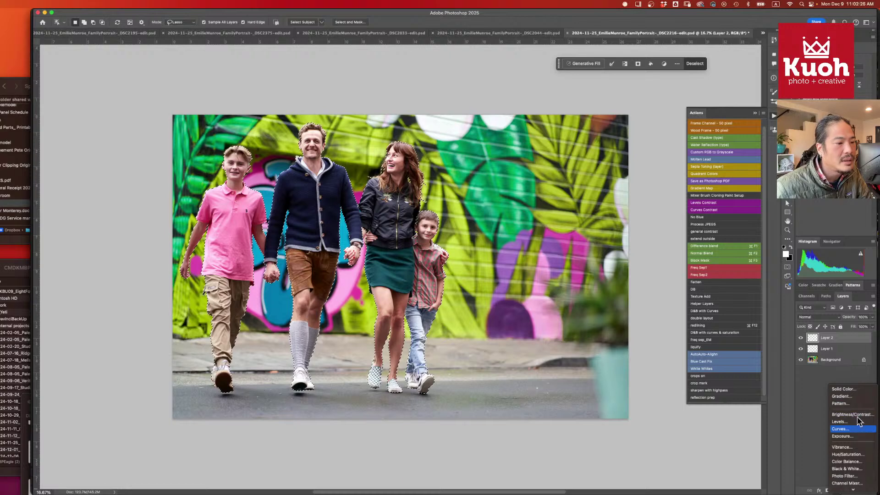
click(860, 430)
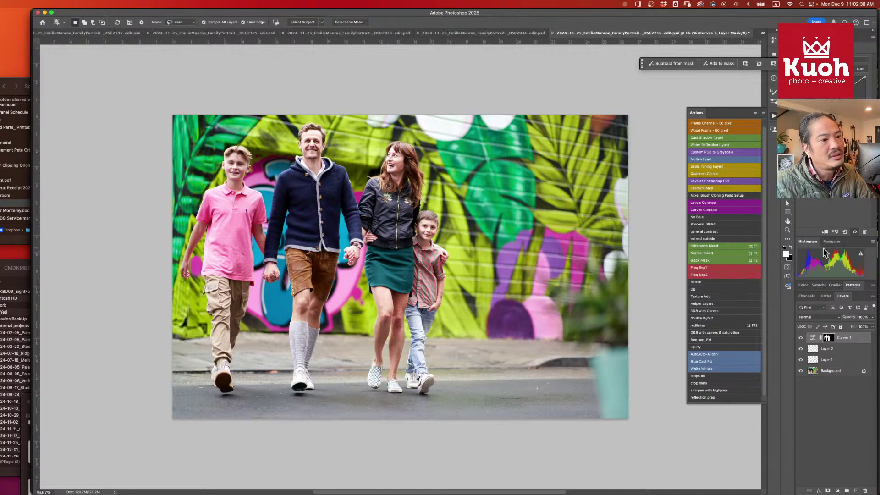
super+click(827, 340)
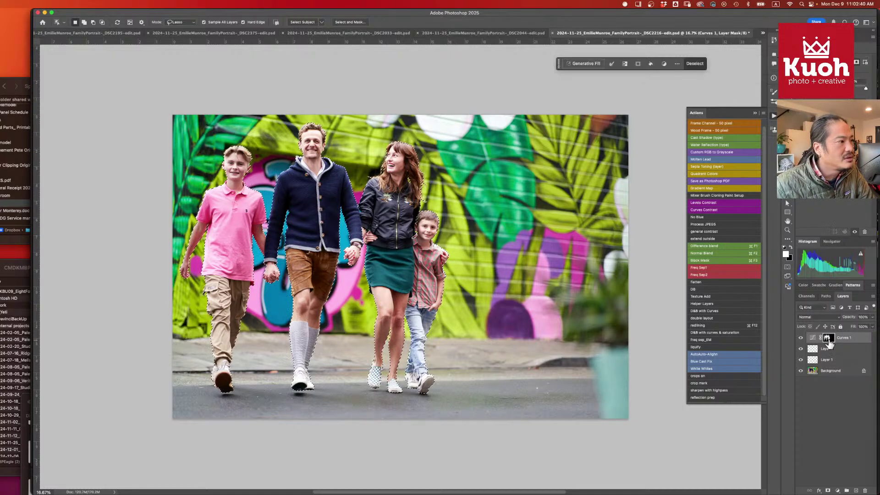
key(shift+super+i)
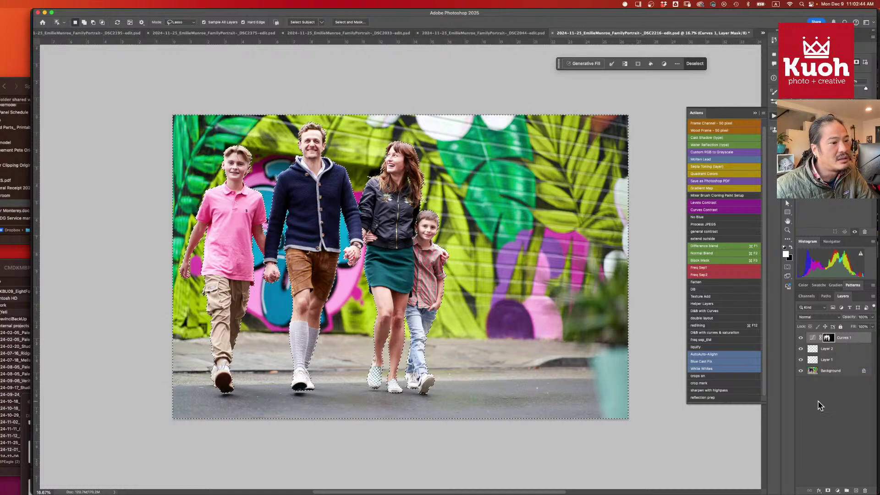
- Add a Curves 2 adjustment for the background, compare Curves 1 on and off, and save
click(838, 491)
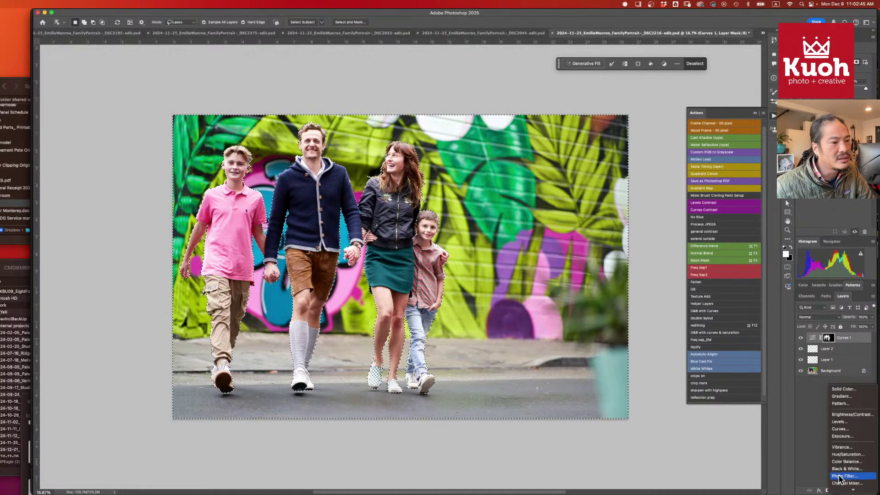
click(848, 429)
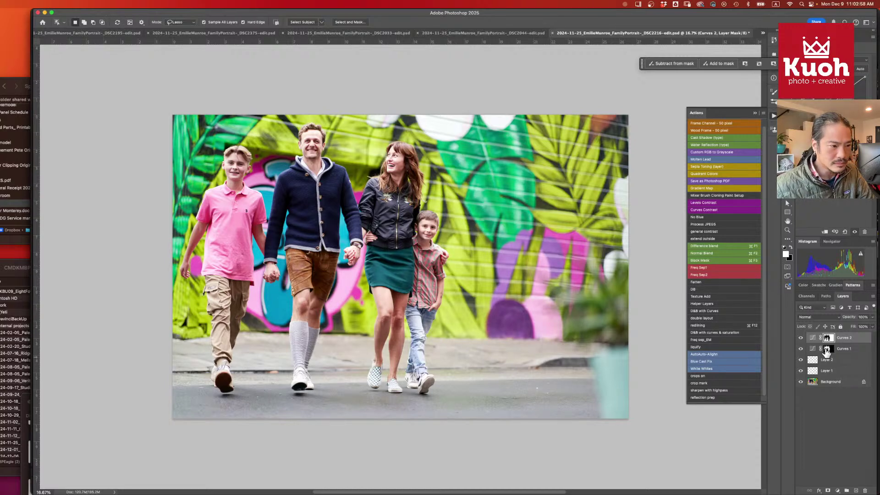
click(821, 351)
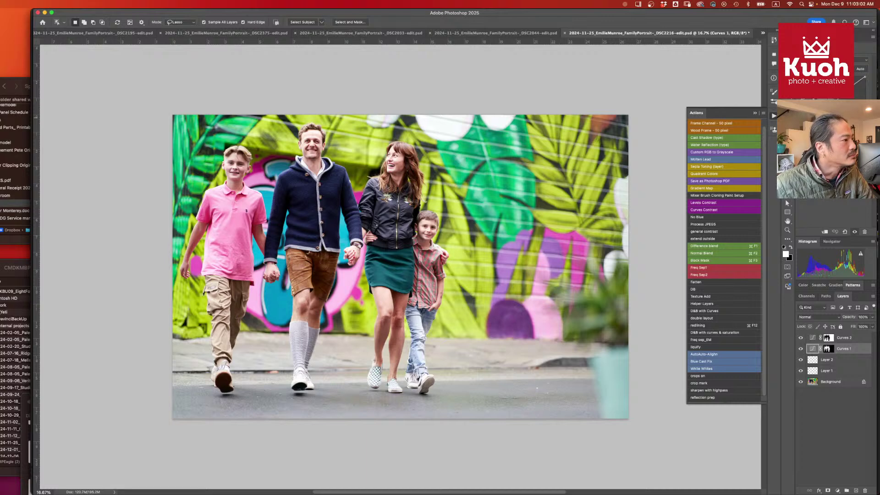
click(801, 349)
click(801, 349)
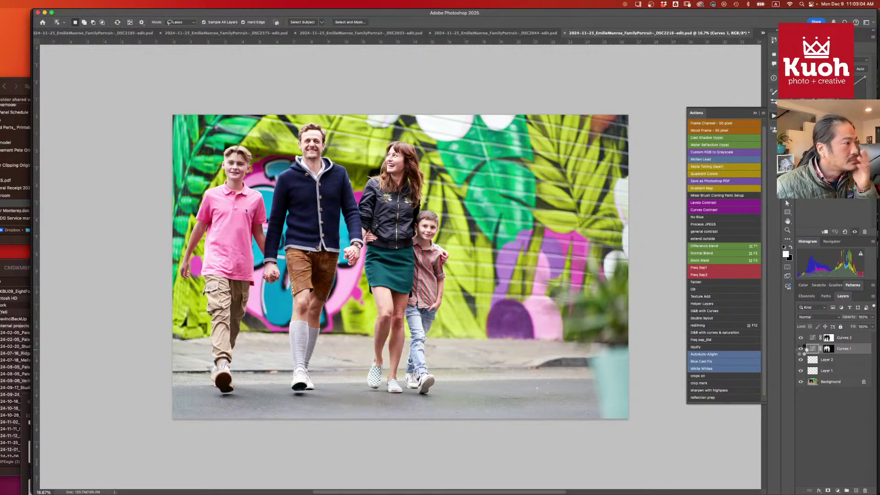
key(super+s)
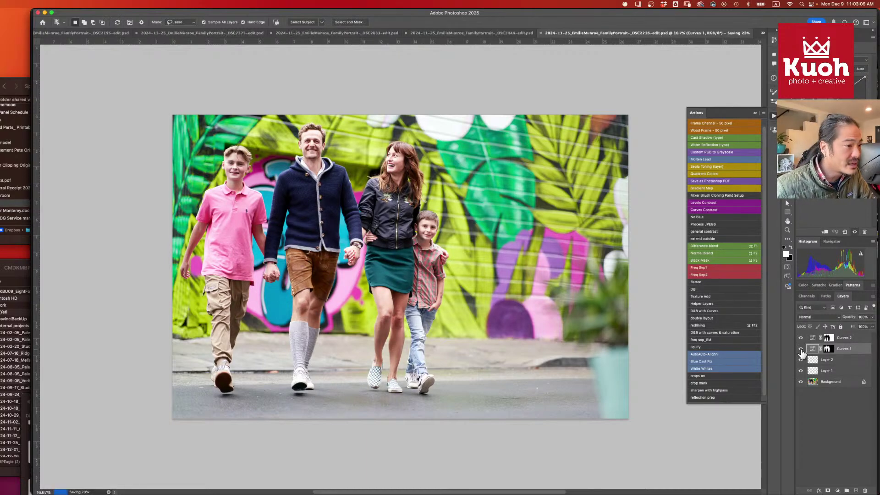
click(837, 433)
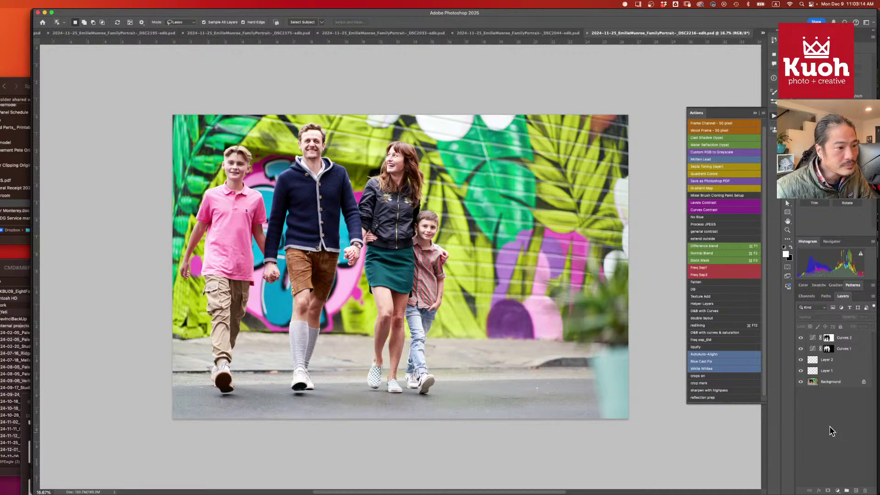
- On Layer 2, remove the small blemish on the woman's leg with a size-20 Remove brush
click(848, 361)
scroll(400, 356, up, 5)
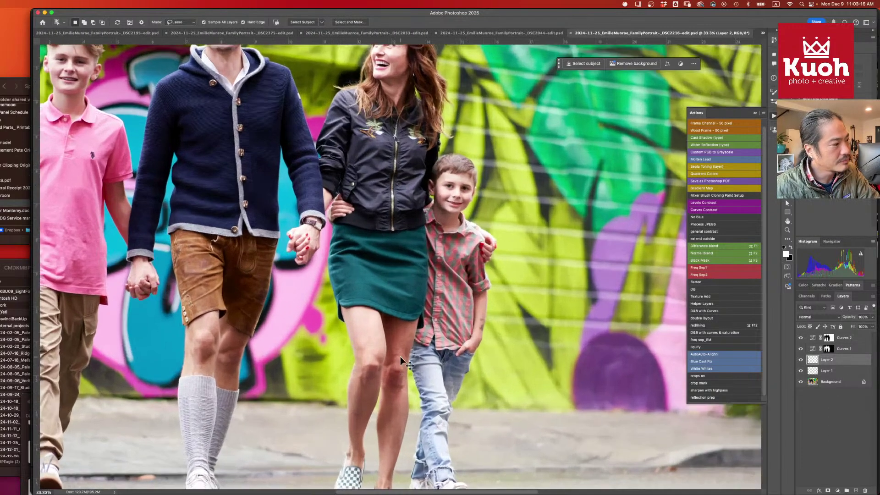
scroll(420, 275, down, 3)
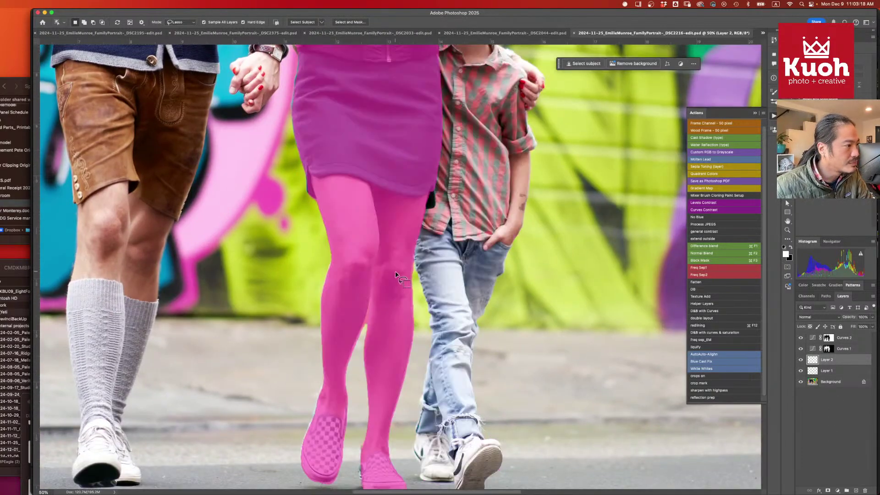
key(j)
key(bracketleft)
key(bracketleft)
key(bracketleft)
key(bracketleft)
key(bracketleft)
key(bracketleft)
key(bracketleft)
key(bracketleft)
key(bracketleft)
key(bracketleft)
key(bracketleft)
key(bracketleft)
key(bracketleft)
key(bracketleft)
key(bracketleft)
key(bracketleft)
key(bracketleft)
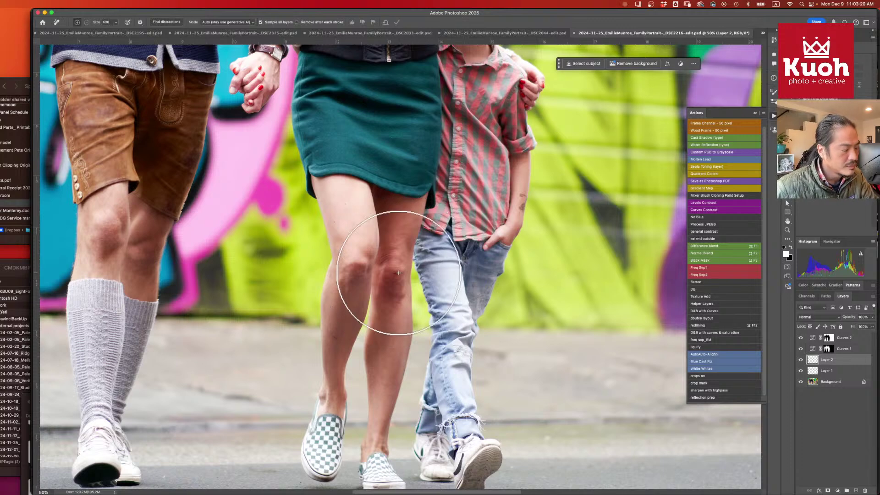
key(bracketleft)
key(bracketleft)
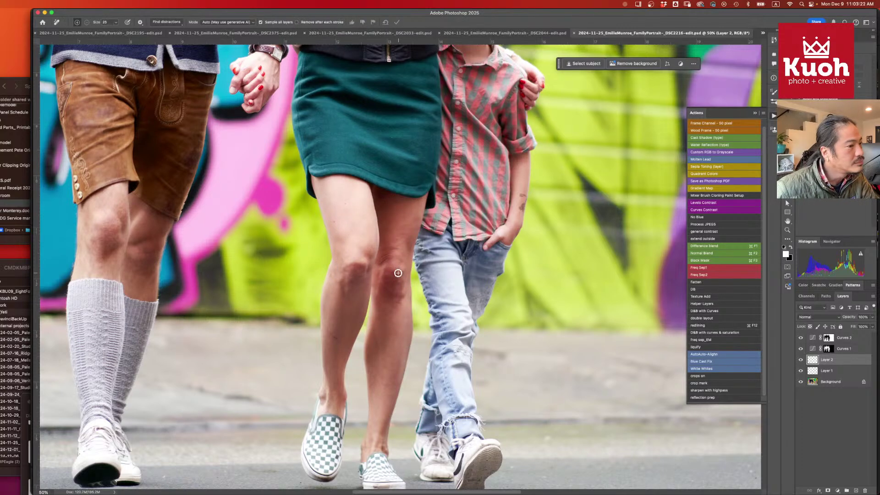
click(395, 273)
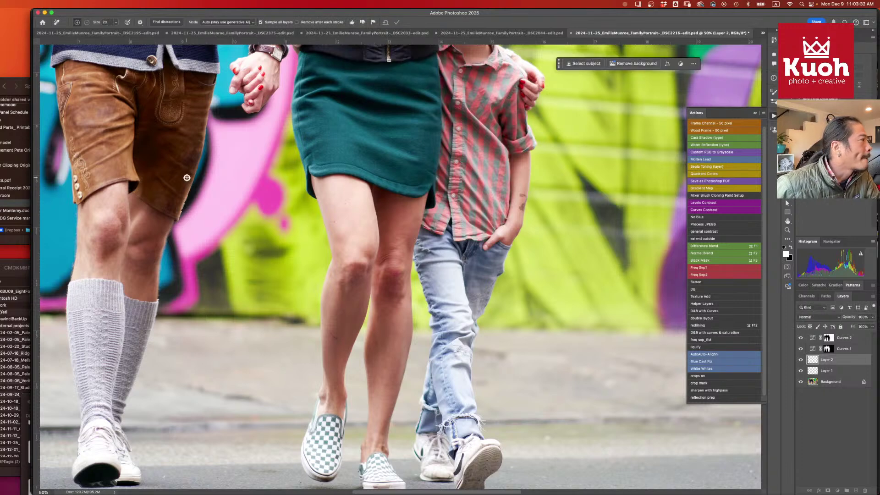
drag(333, 334, 327, 329)
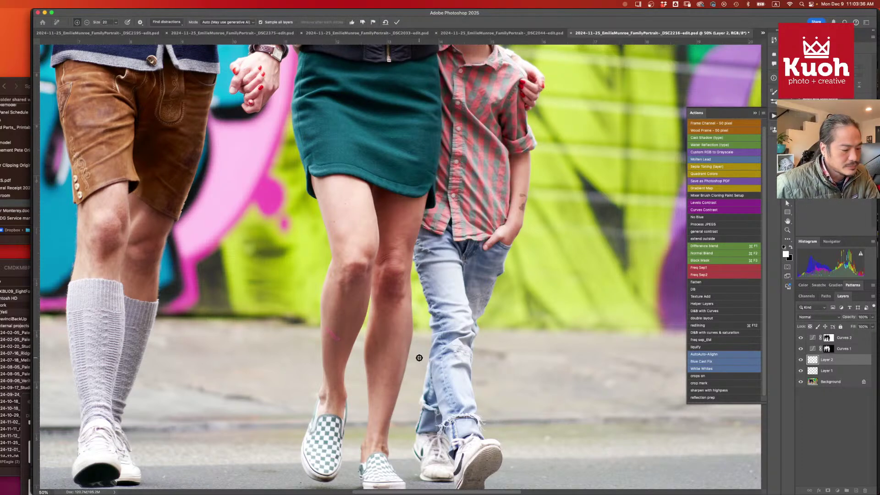
key(Return)
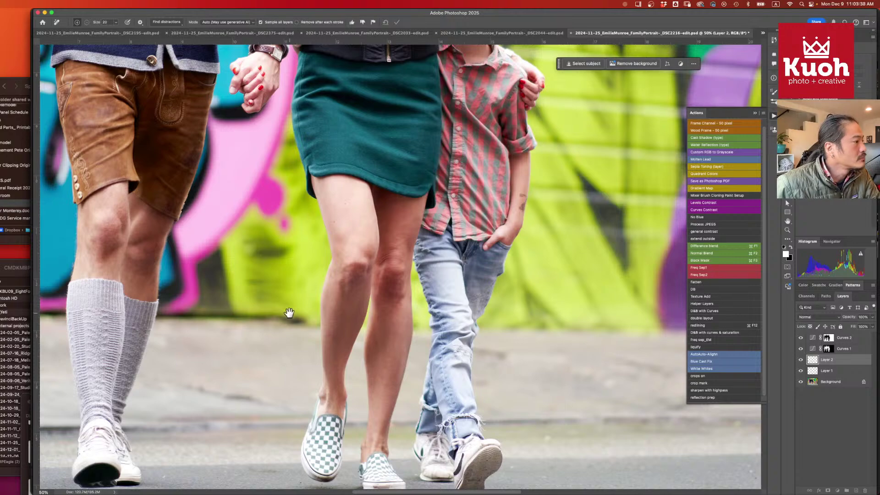
- Pan over the family's legs, hands and faces to check the retouch, then zoom out to the full photo
drag(289, 315, 444, 465)
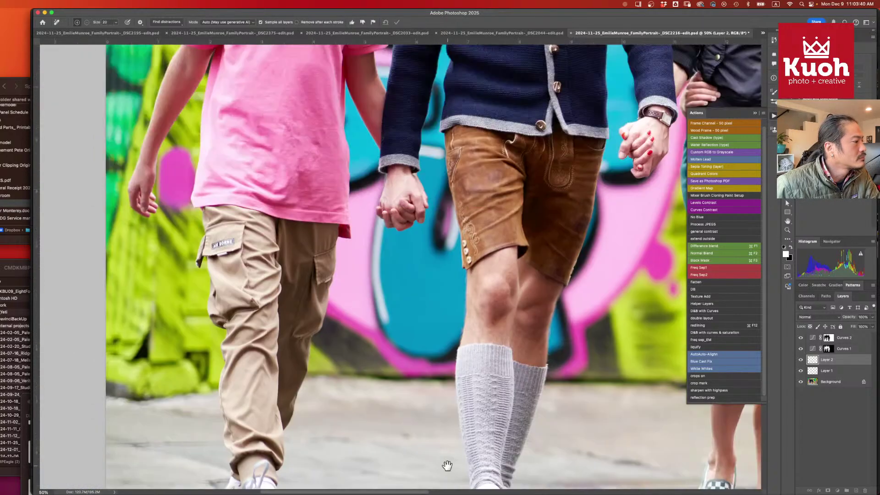
drag(430, 235, 417, 382)
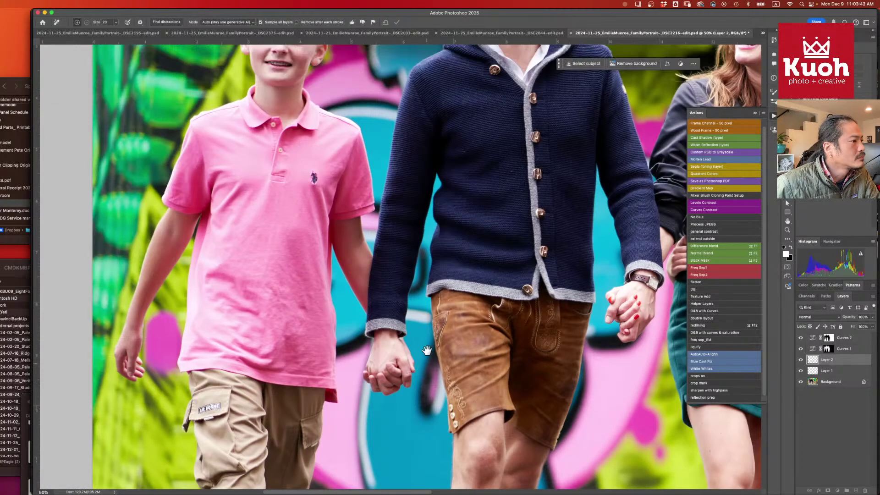
drag(426, 202, 394, 335)
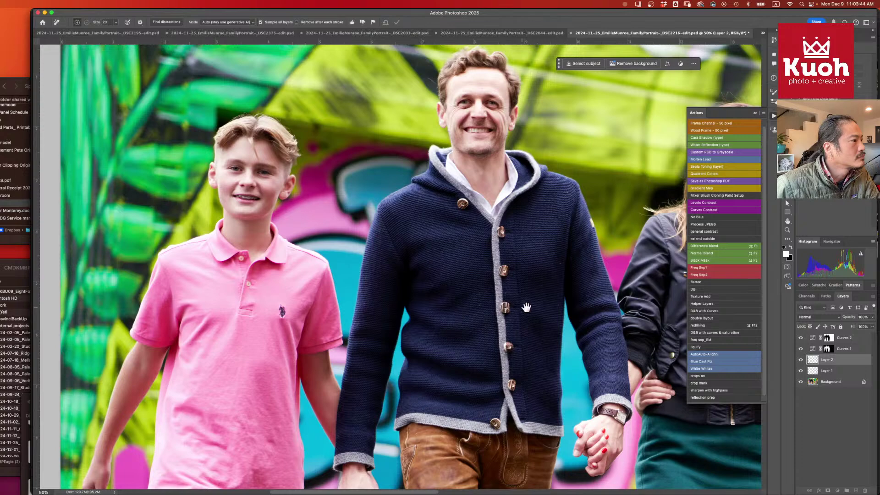
drag(527, 308, 365, 312)
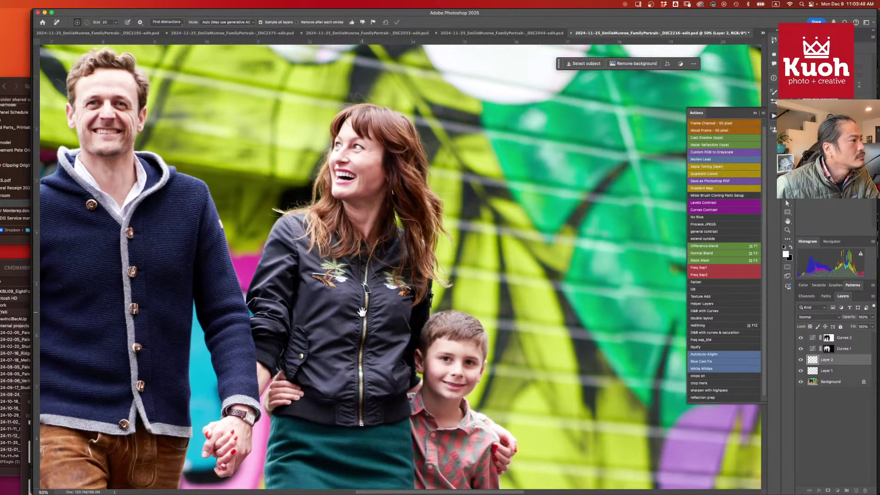
drag(422, 282, 358, 266)
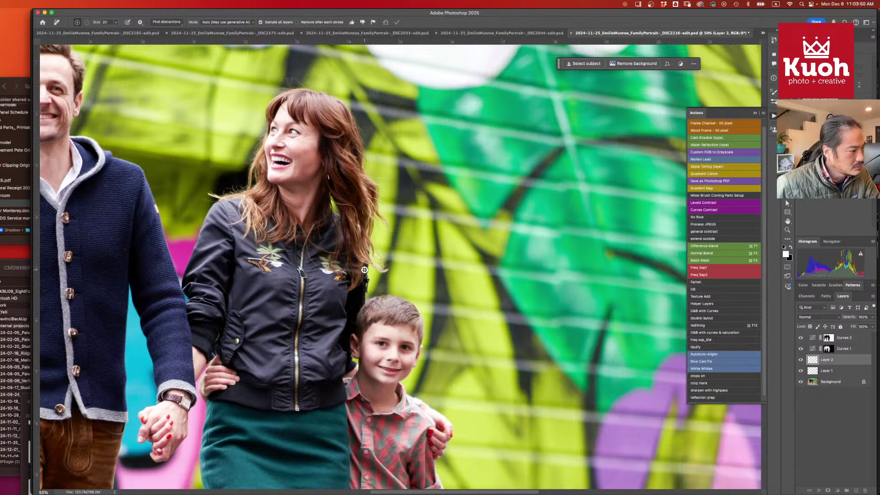
key(super+minus)
key(super+minus)
key(super+minus)
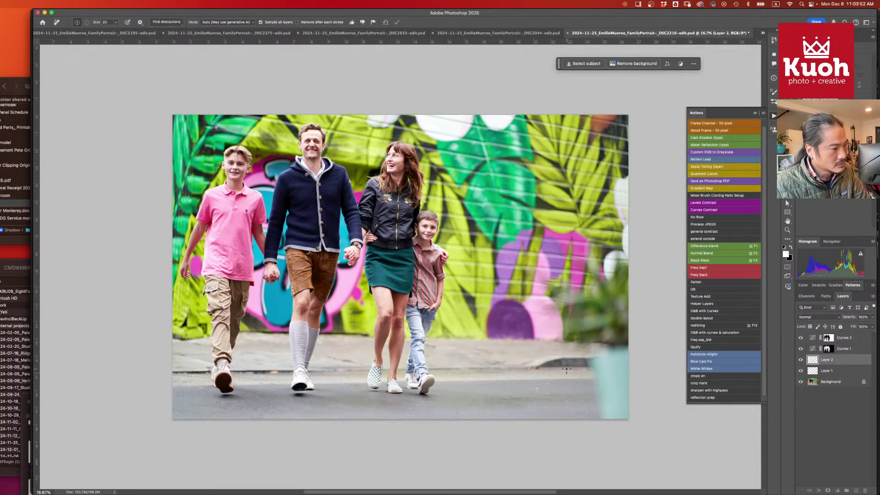
- Save and close the walking-family portrait
key(super+s)
key(super+w)
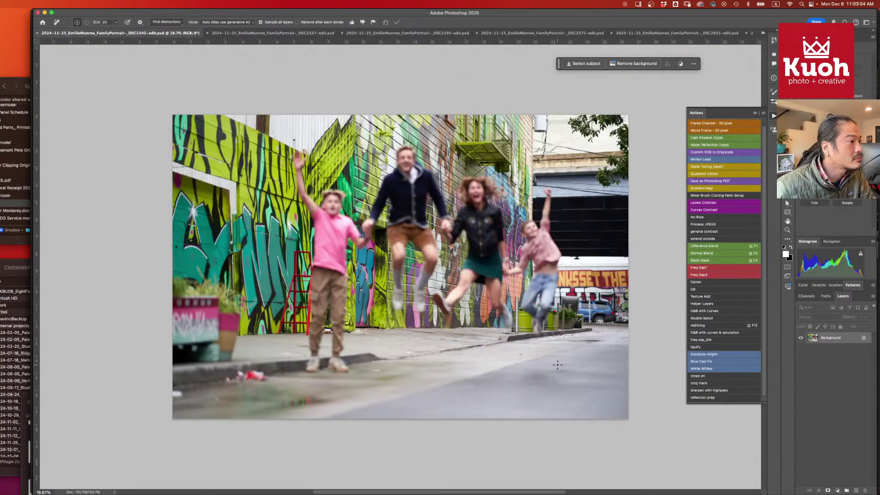
key(ctrl+shift+Tab)
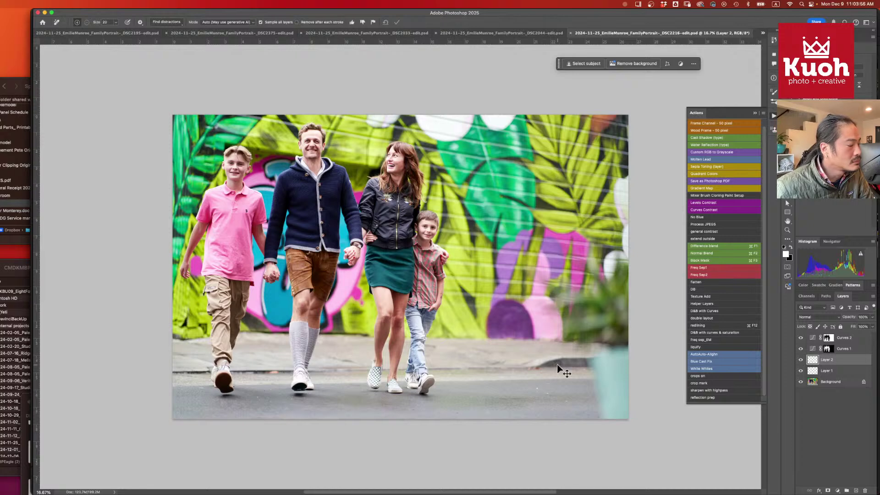
key(super+w)
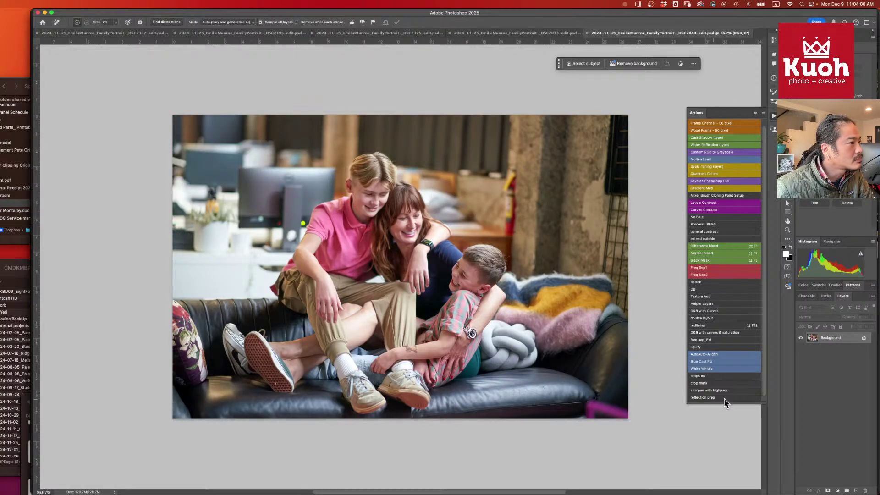
- On a new layer, remove the red fire extinguisher and paint out the clutter left of the boy
click(853, 490)
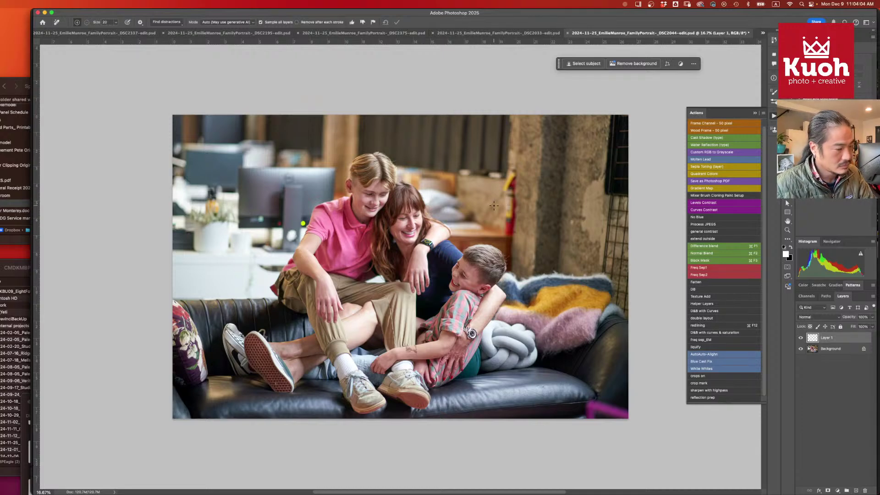
key(bracketright)
key(bracketright)
key(bracketright)
key(bracketright)
key(bracketright)
key(bracketright)
key(bracketright)
key(bracketright)
key(bracketright)
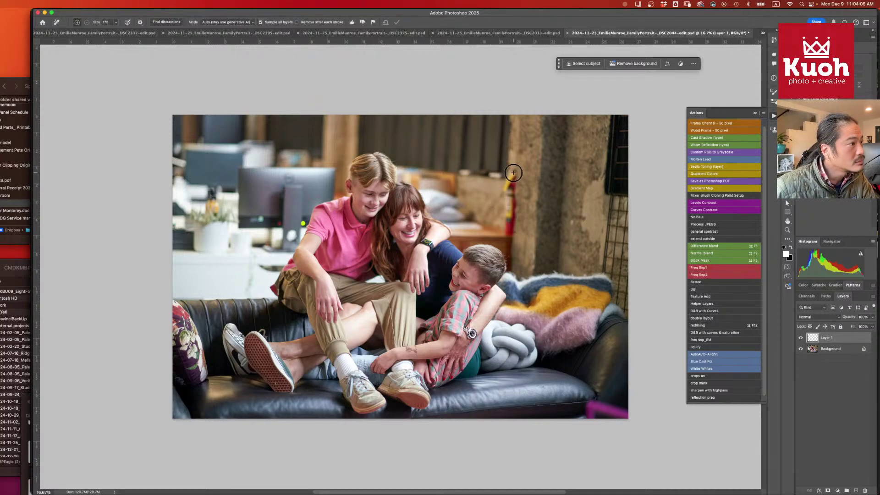
mouse_move(511, 172)
mouse_down()
mouse_move(511, 231)
mouse_move(513, 170)
mouse_move(505, 233)
mouse_up()
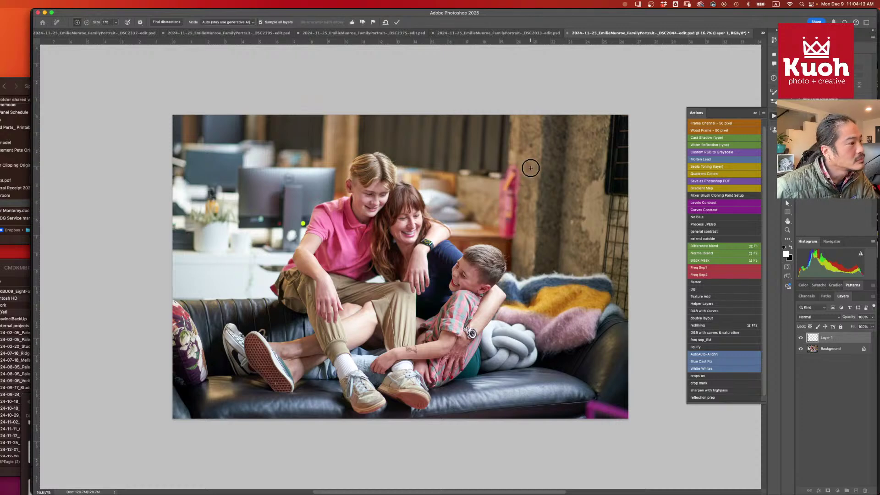
key(Return)
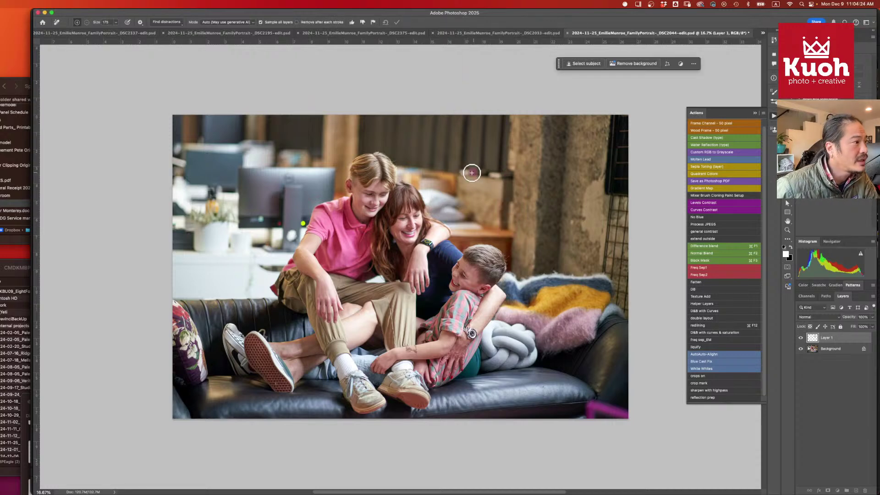
drag(460, 171, 507, 175)
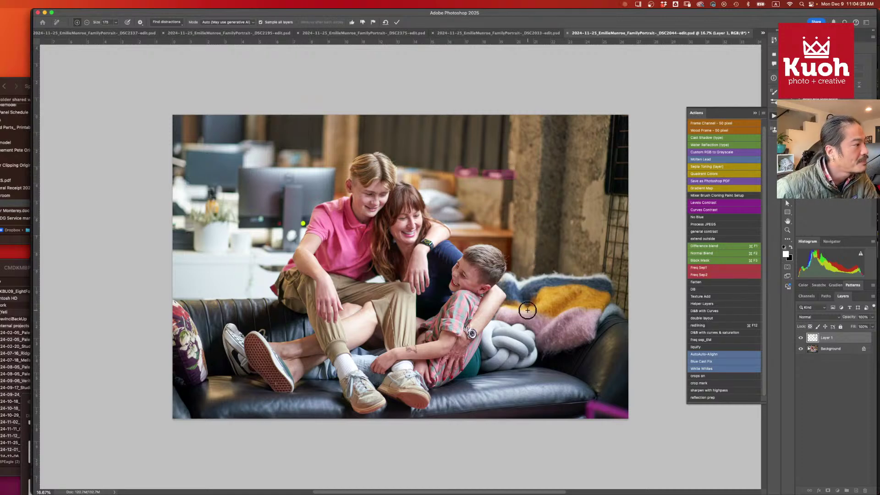
mouse_move(253, 287)
mouse_down()
mouse_move(253, 253)
mouse_move(246, 280)
mouse_up()
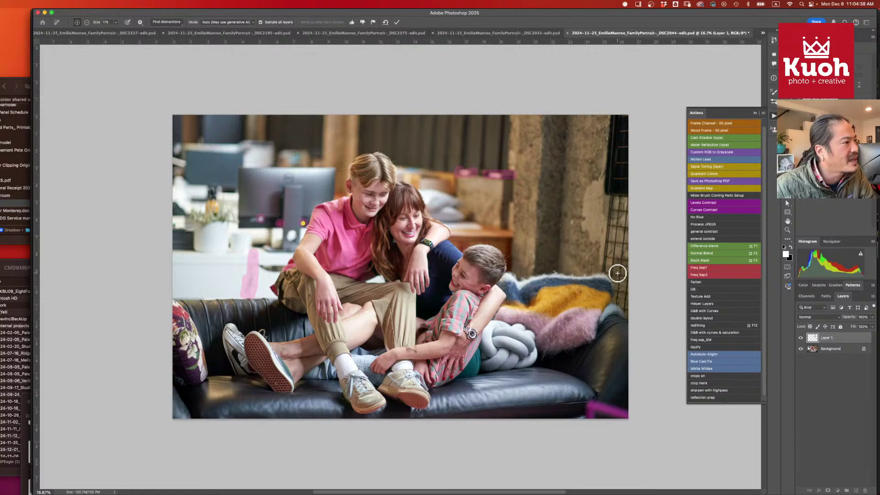
- Apply the pending removal and clean up two spots on the leather sofa near the sneaker
key(Return)
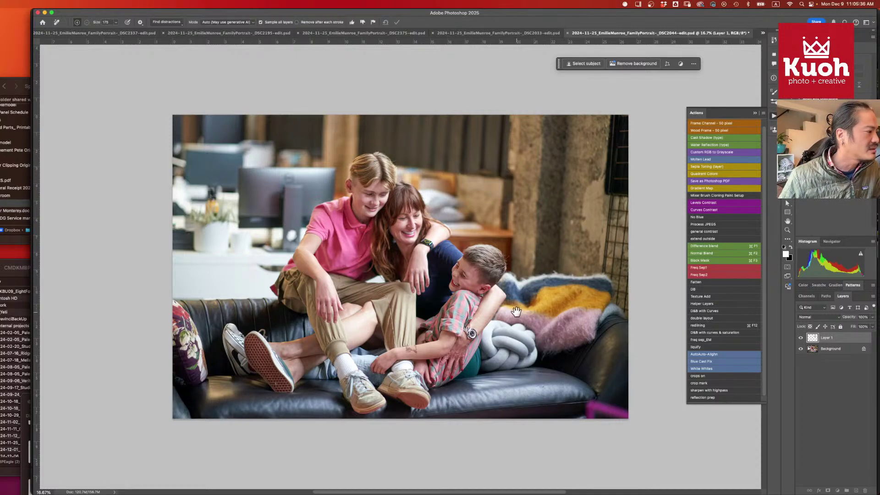
drag(516, 312, 513, 287)
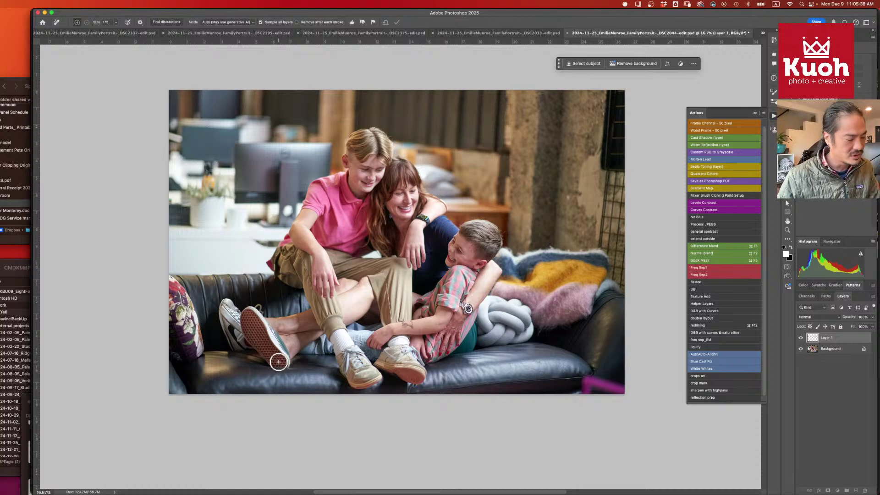
key(bracketleft)
key(bracketleft)
key(bracketleft)
key(bracketleft)
key(bracketleft)
key(bracketleft)
key(bracketleft)
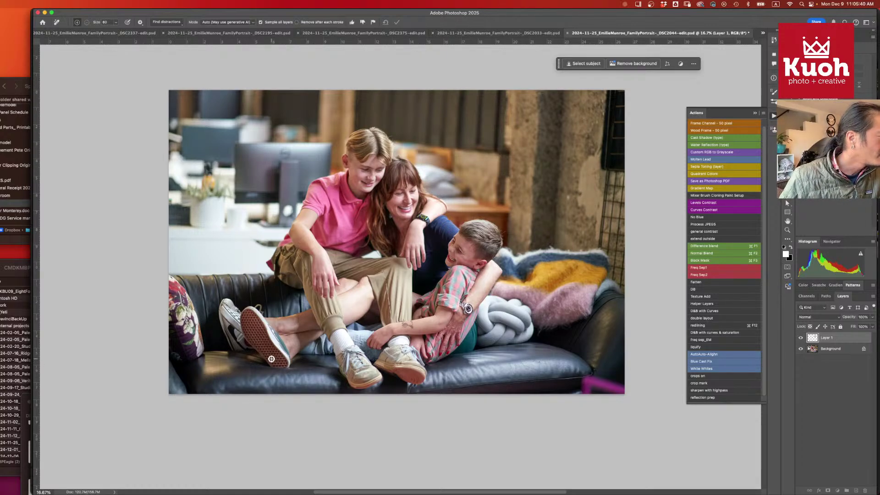
drag(271, 359, 328, 374)
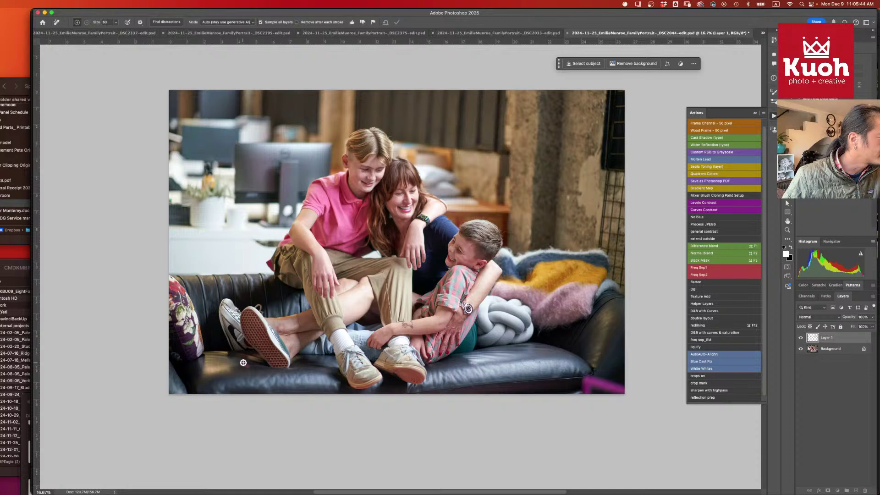
mouse_move(242, 362)
mouse_down()
mouse_move(234, 371)
mouse_move(265, 380)
mouse_up()
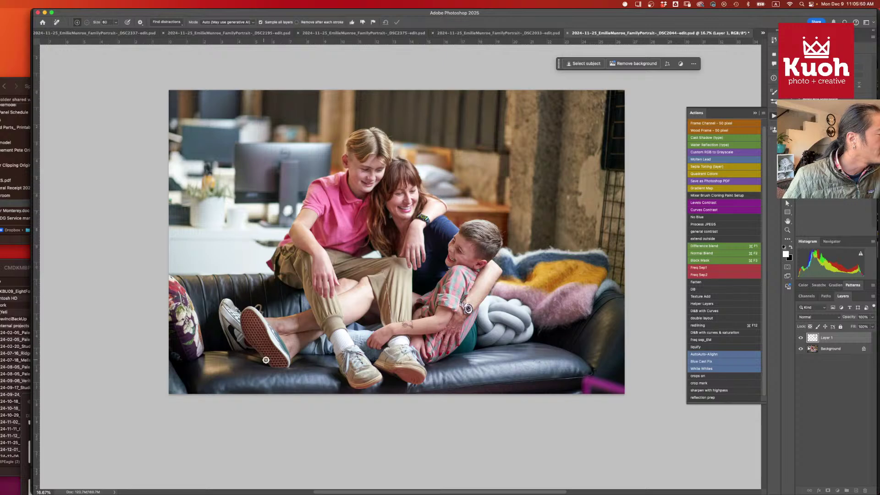
drag(447, 242, 418, 233)
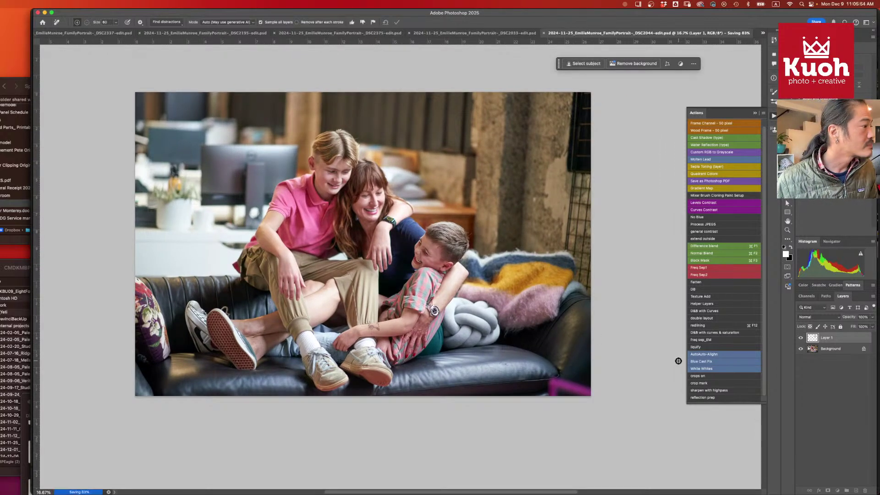
- Cycle through the open documents and close the finished mural and DSC2044 sofa photos
key(ctrl+Tab)
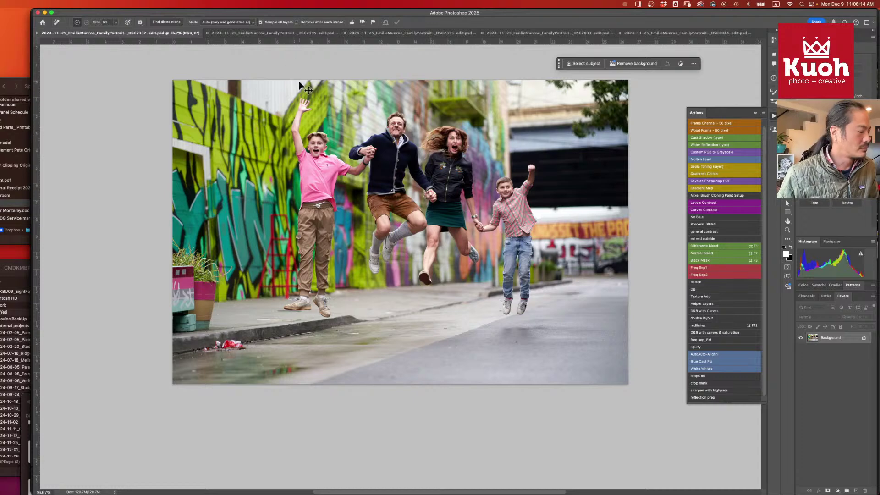
key(ctrl+Tab)
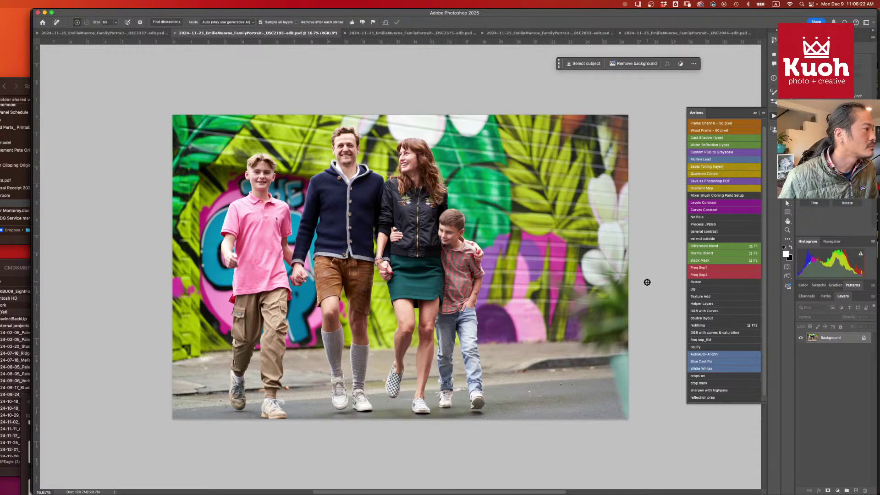
key(super+w)
key(ctrl+shift+Tab)
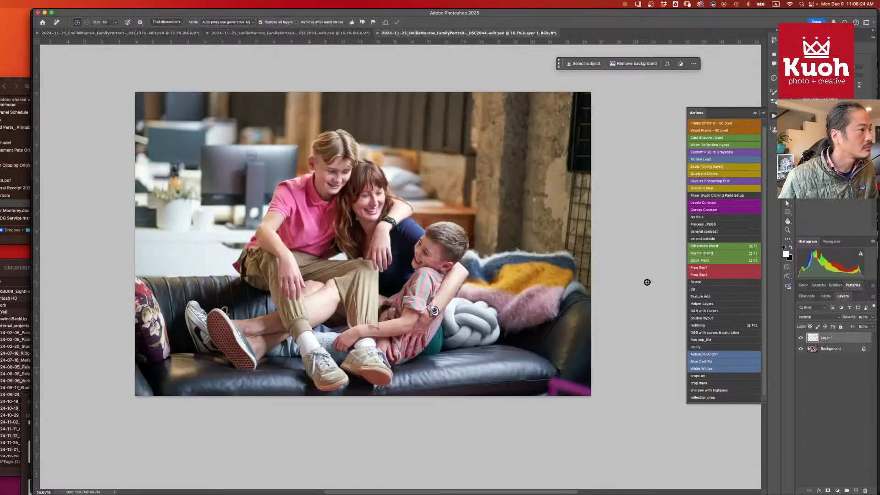
key(super+w)
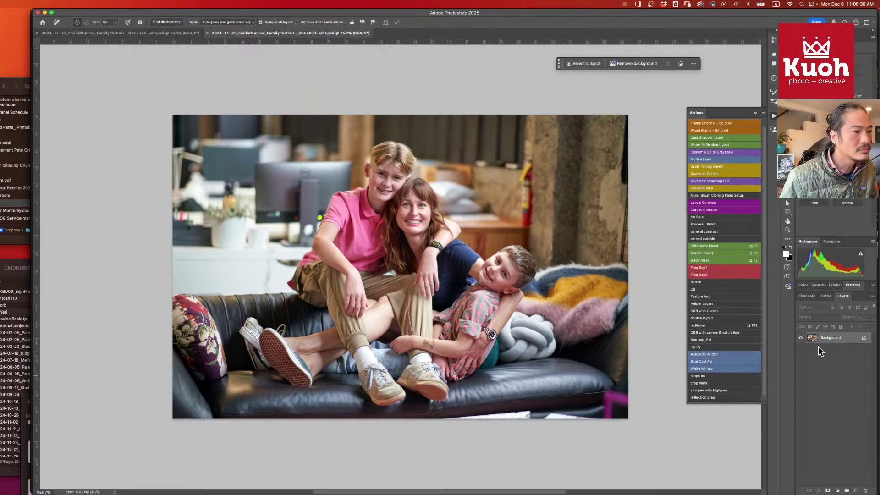
- Add an empty layer and paint out the red fire extinguisher with an enlarged Remove brush
click(855, 490)
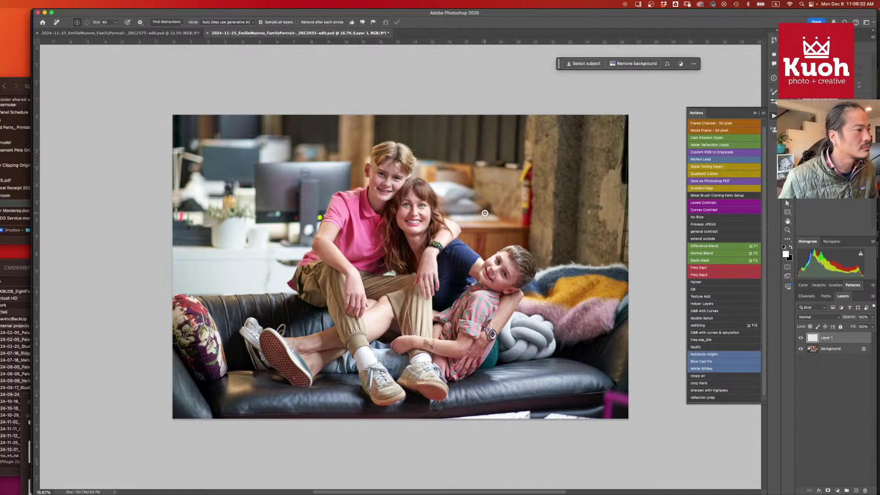
key(bracketright)
key(bracketright)
key(bracketright)
key(bracketright)
key(bracketright)
key(bracketright)
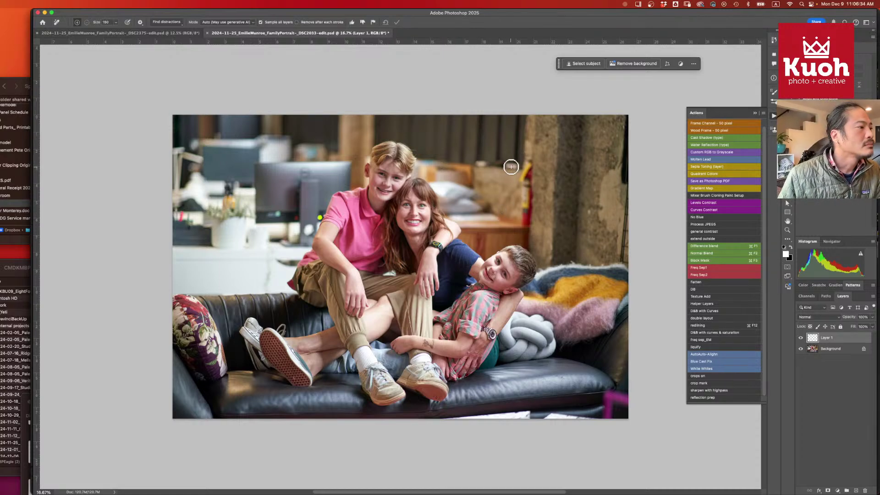
drag(514, 166, 479, 164)
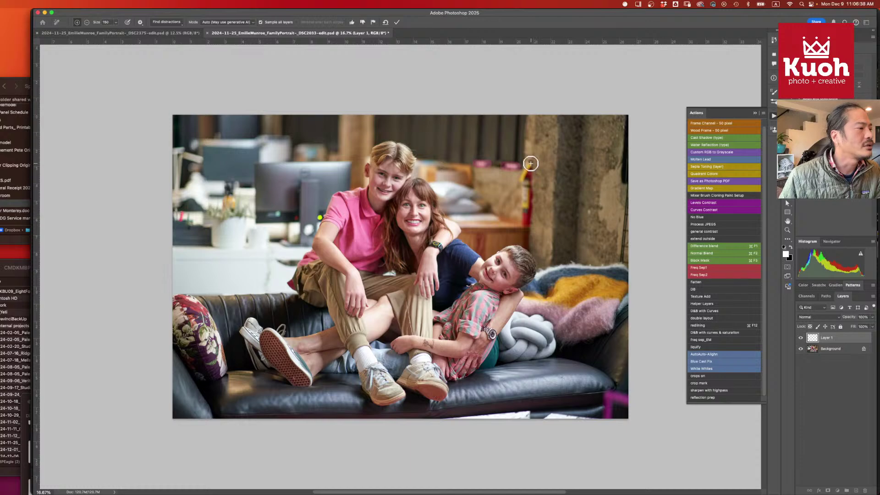
key(bracketright)
key(bracketright)
key(bracketright)
mouse_move(530, 163)
mouse_down()
mouse_move(524, 224)
mouse_move(527, 158)
mouse_move(526, 222)
mouse_up()
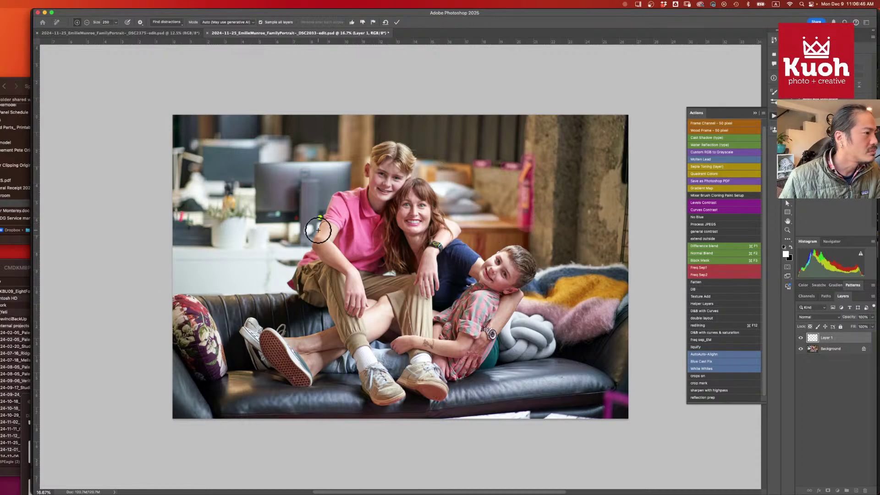
click(318, 229)
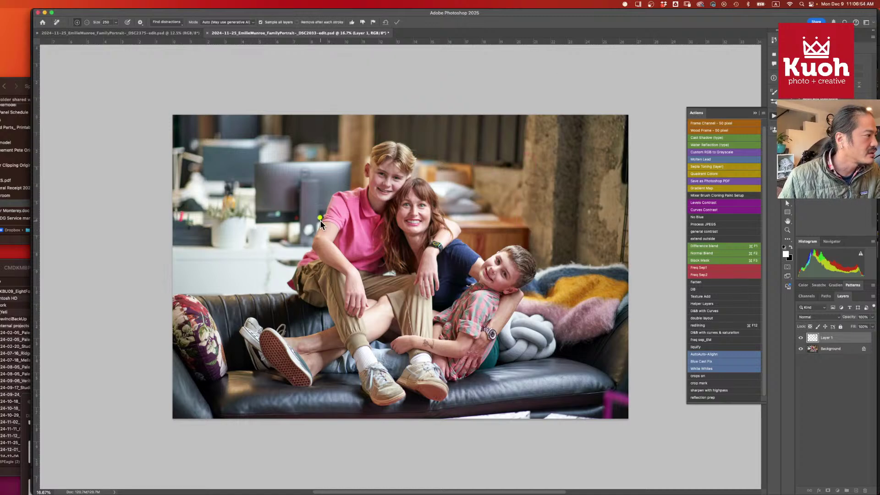
- Shrink the brush, commit the removals, and zoom in on the boy and hands
key(bracketleft)
key(bracketleft)
key(bracketleft)
key(bracketleft)
key(bracketleft)
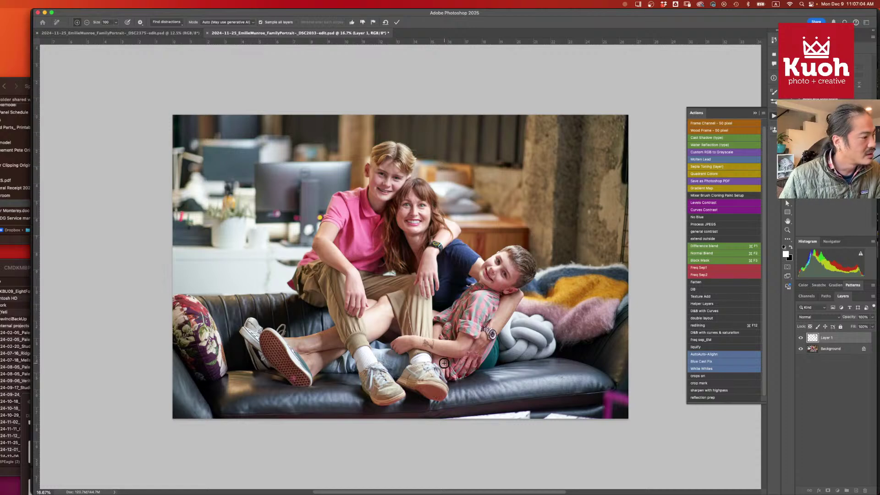
key(Return)
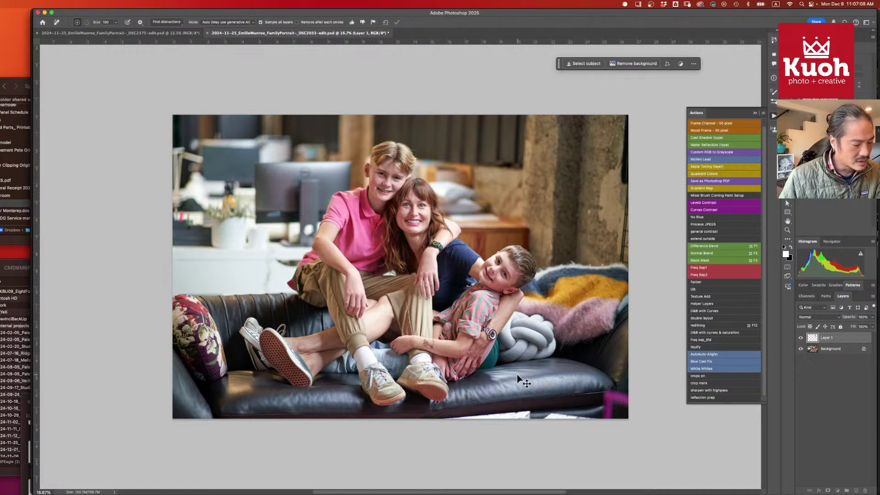
key(super+plus)
key(super+plus)
key(super+plus)
drag(501, 370, 375, 252)
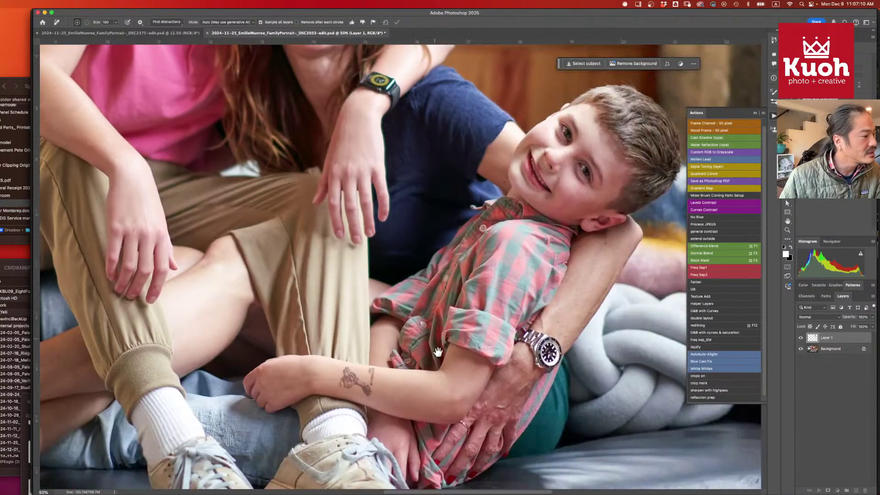
- With a smaller Remove brush, erase the blemish on the adult's hand
drag(437, 352, 440, 177)
key(bracketleft)
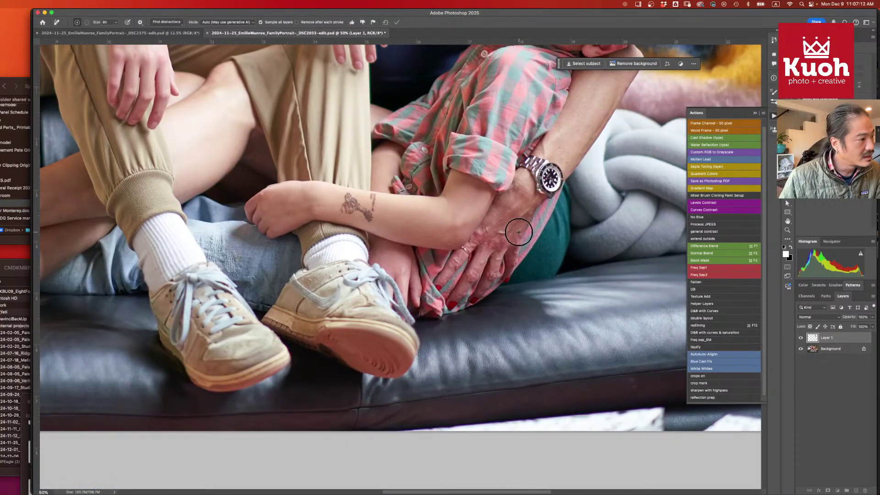
key(bracketleft)
key(bracketleft)
key(bracketleft)
key(bracketleft)
key(bracketleft)
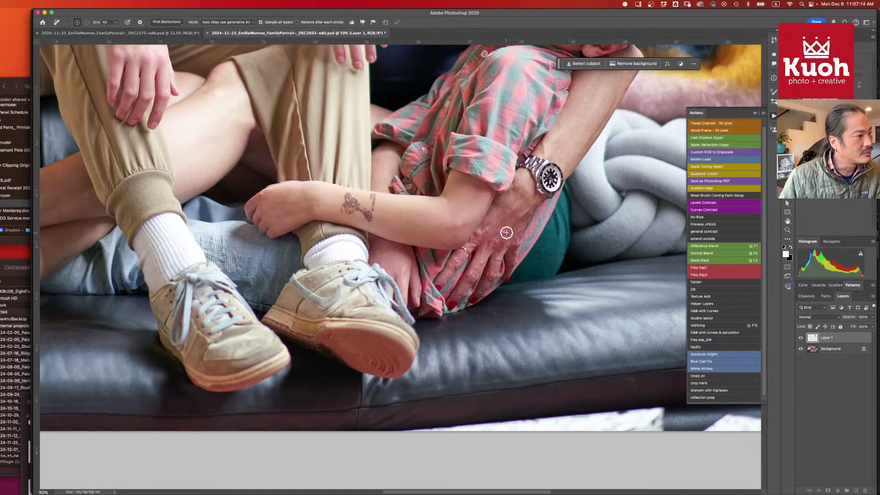
drag(506, 232, 532, 204)
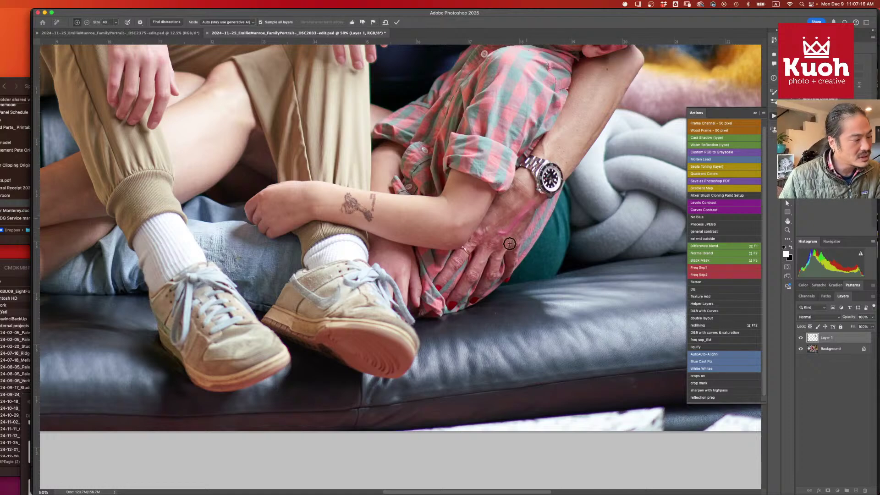
key(Return)
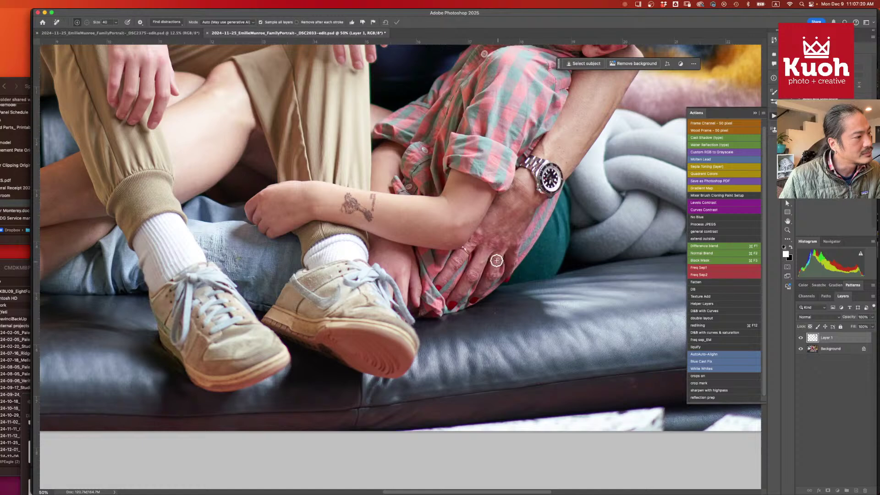
- Remove the marks on the finger, the fingernail and another hand spot, then zoom out
mouse_move(499, 259)
mouse_down()
mouse_move(487, 283)
mouse_move(497, 262)
mouse_up()
key(Return)
key(Return)
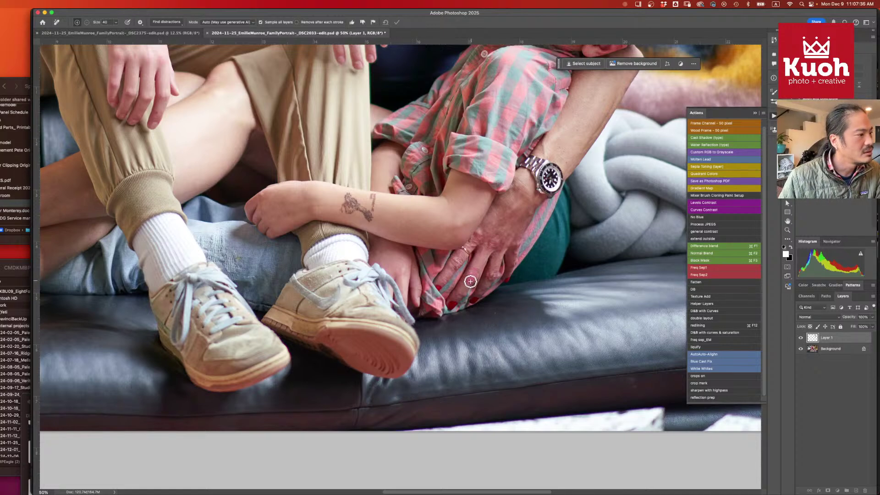
click(475, 275)
key(Return)
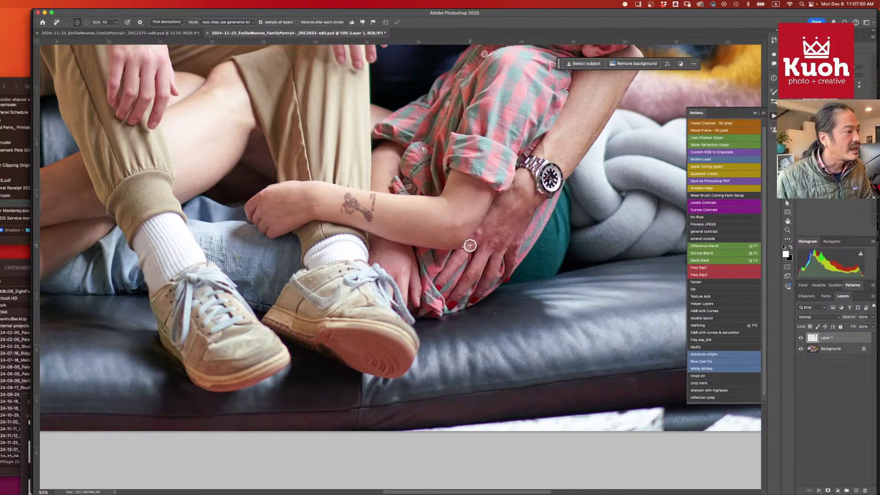
drag(472, 243, 481, 241)
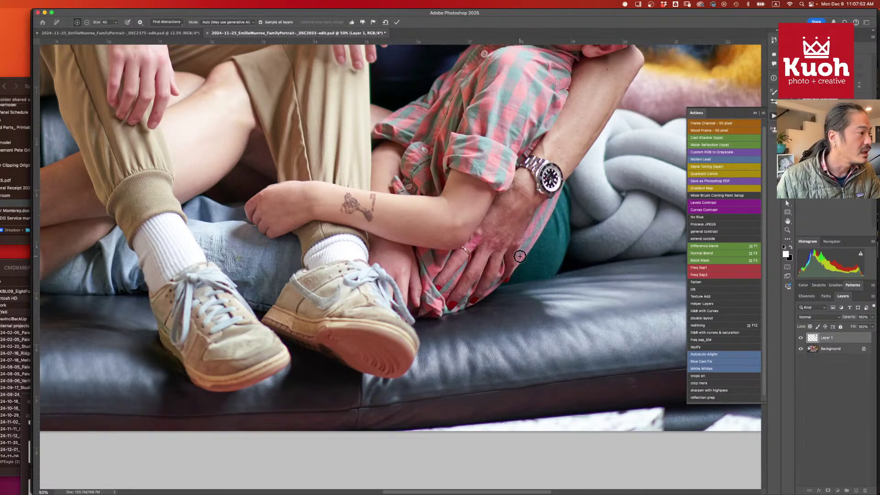
key(Return)
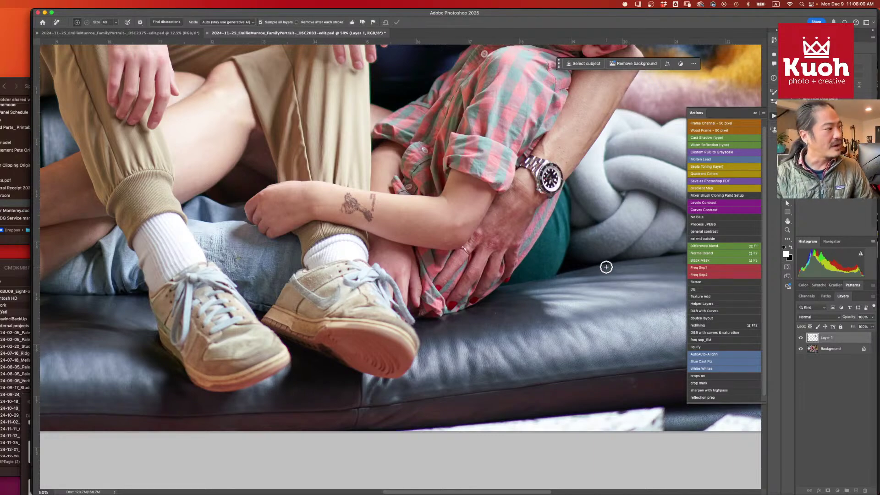
key(super+minus)
key(super+minus)
key(super+minus)
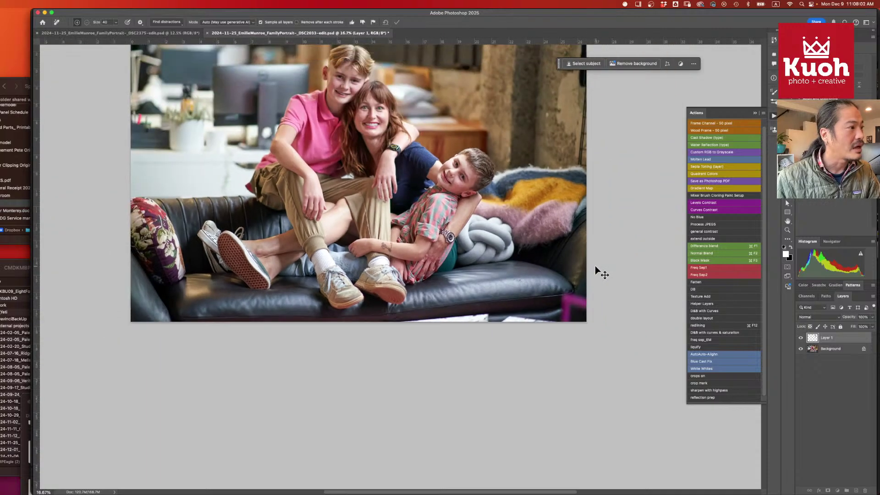
- Fit the couch photo in view, close the couch and couple portrait documents, and switch to the browser
key(super+plus)
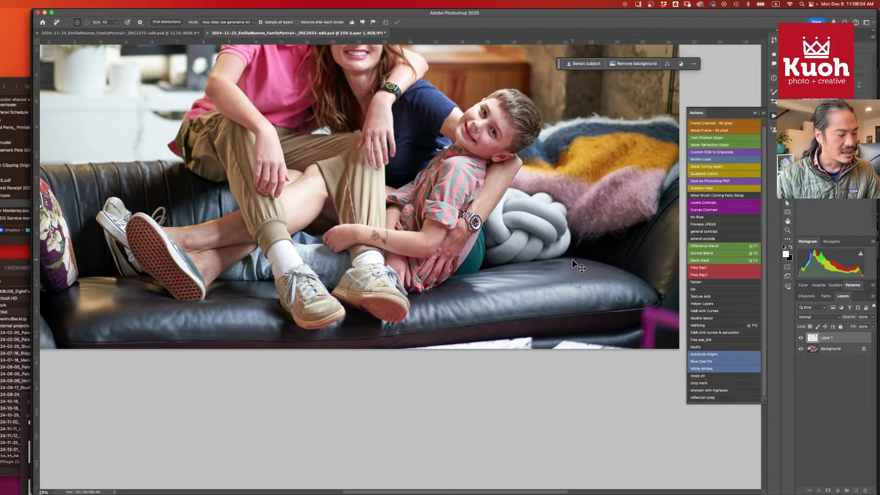
key(super+minus)
drag(468, 170, 492, 233)
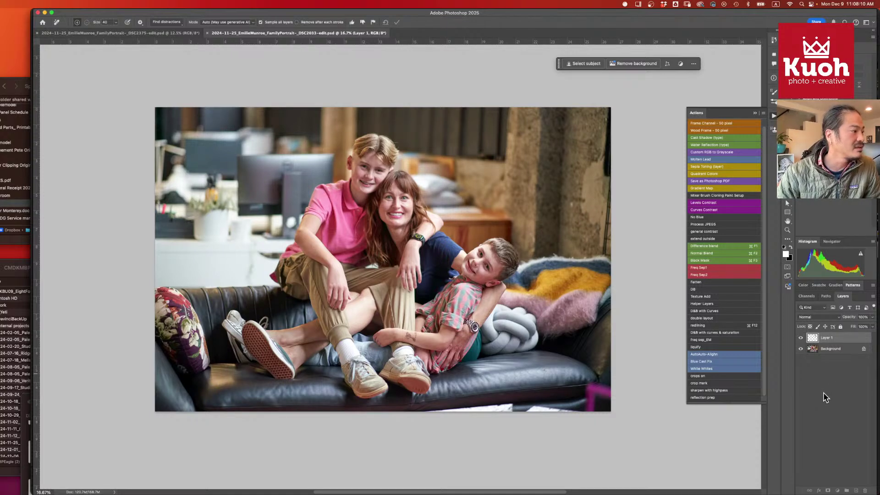
key(super+w)
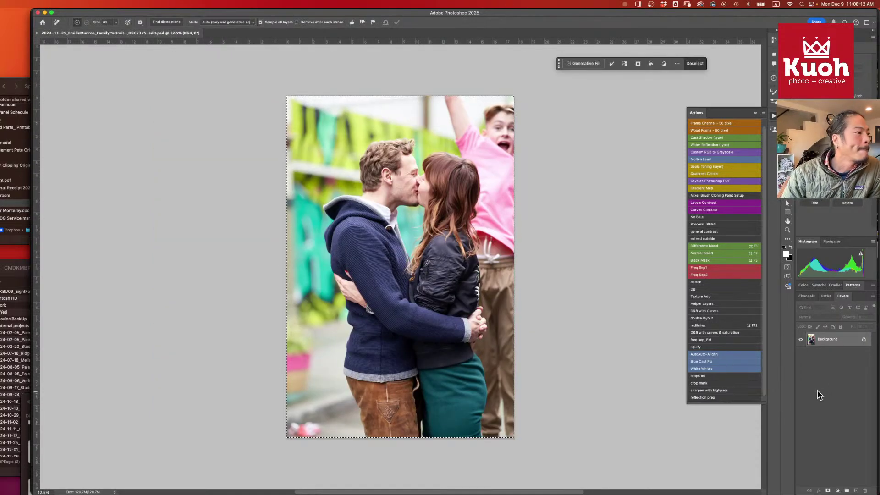
key(super+w)
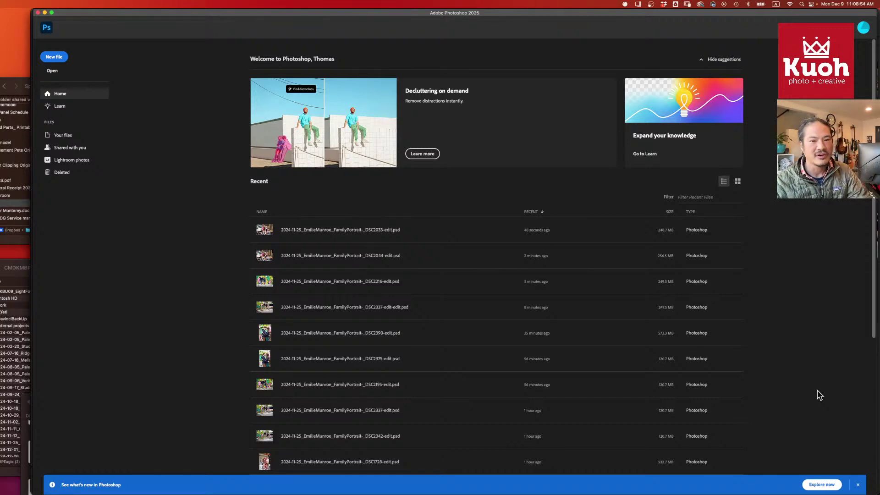
key(super+Tab)
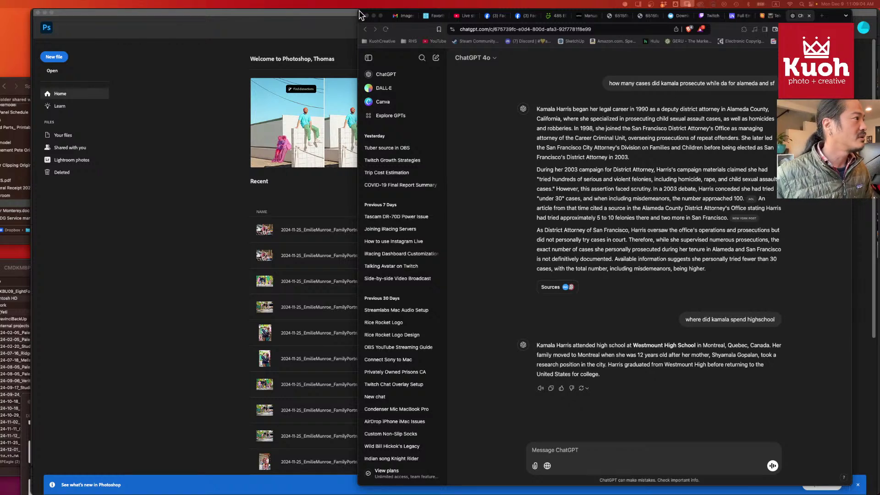
- Focus and widen the browser window, then close the ChatGPT and Twitch tabs
click(833, 16)
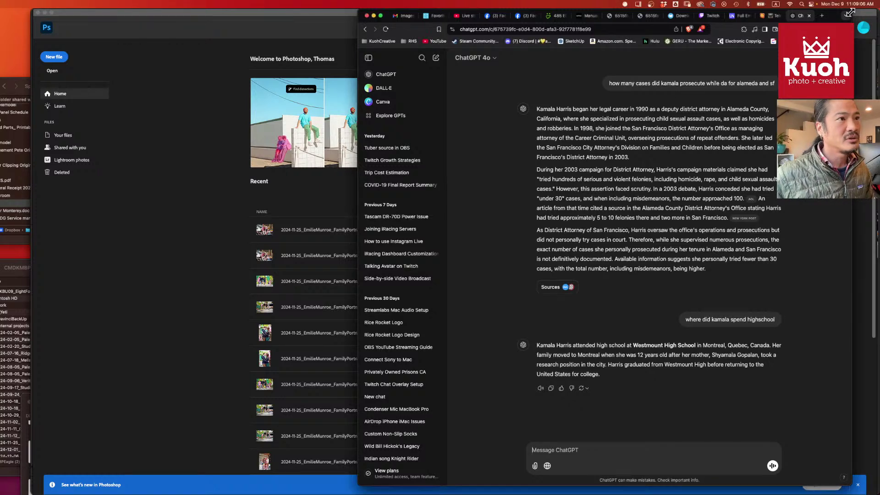
drag(851, 10, 866, 10)
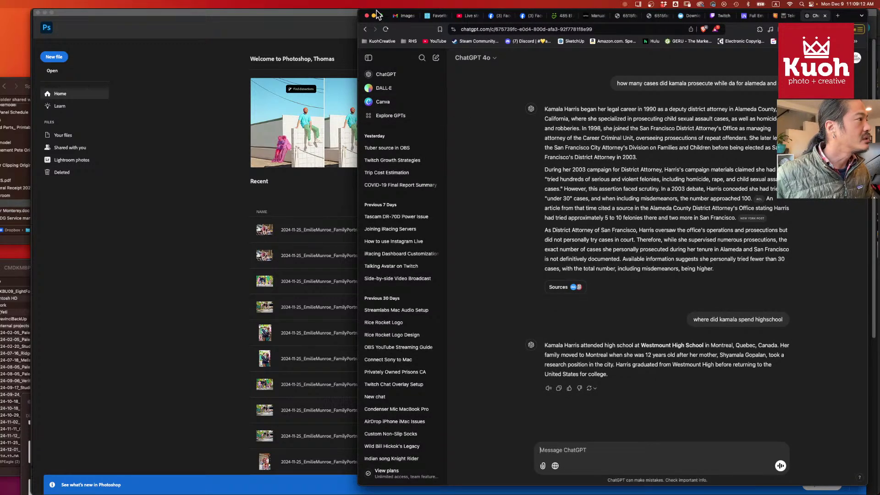
click(825, 16)
click(780, 16)
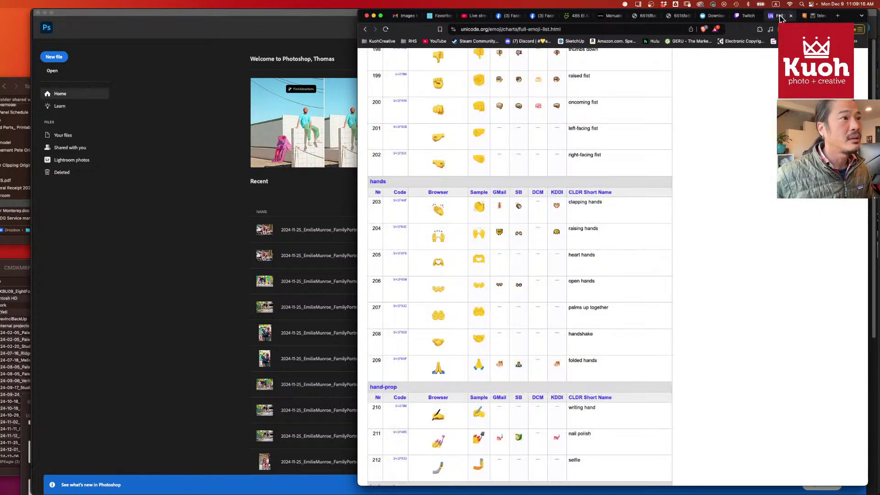
click(746, 17)
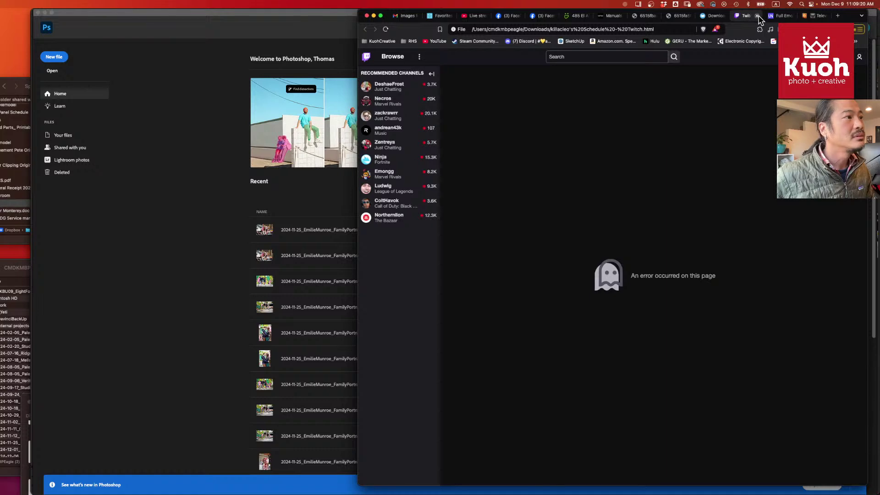
click(757, 16)
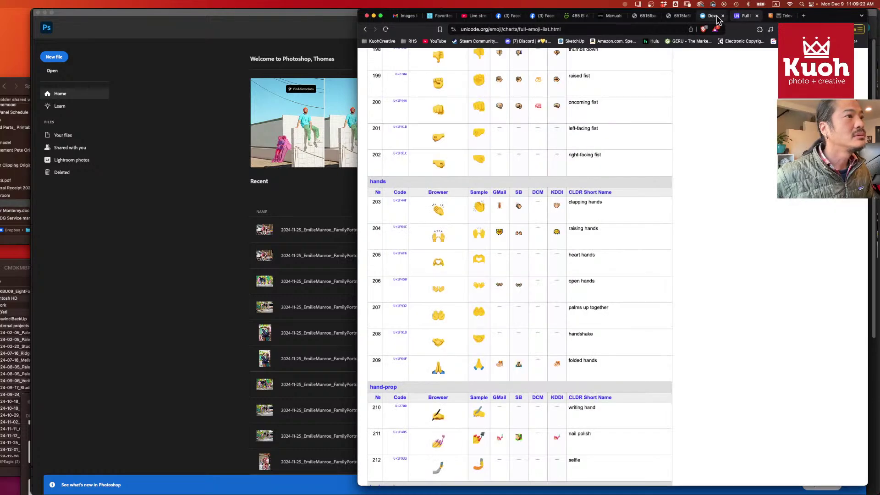
- Close the manual download, both spa manual PDF and spa manuals list tabs, ending on SmugMug
click(713, 17)
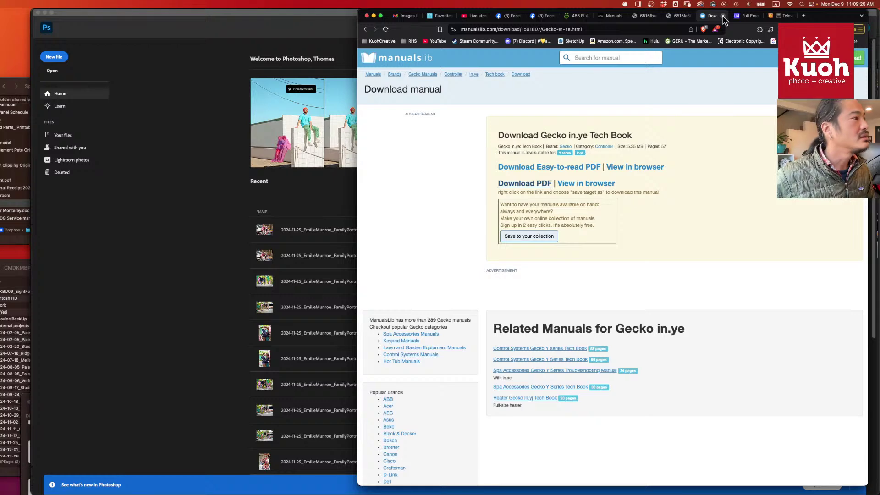
click(723, 16)
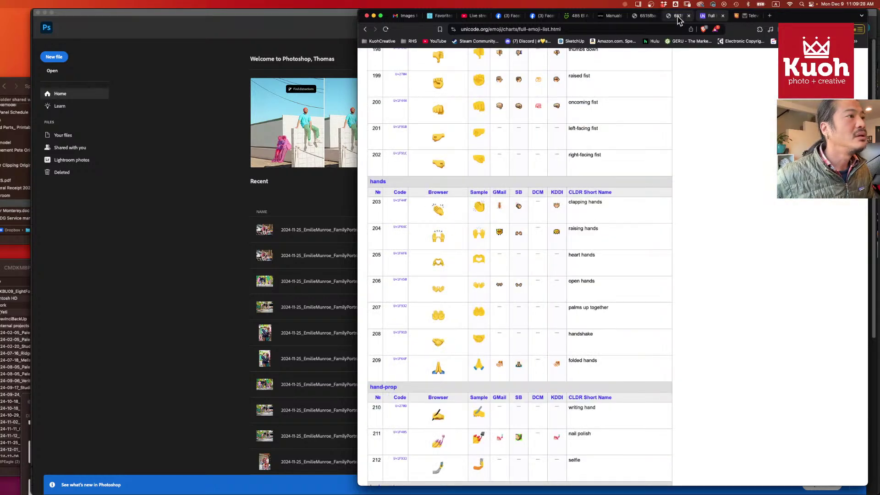
click(678, 19)
click(688, 15)
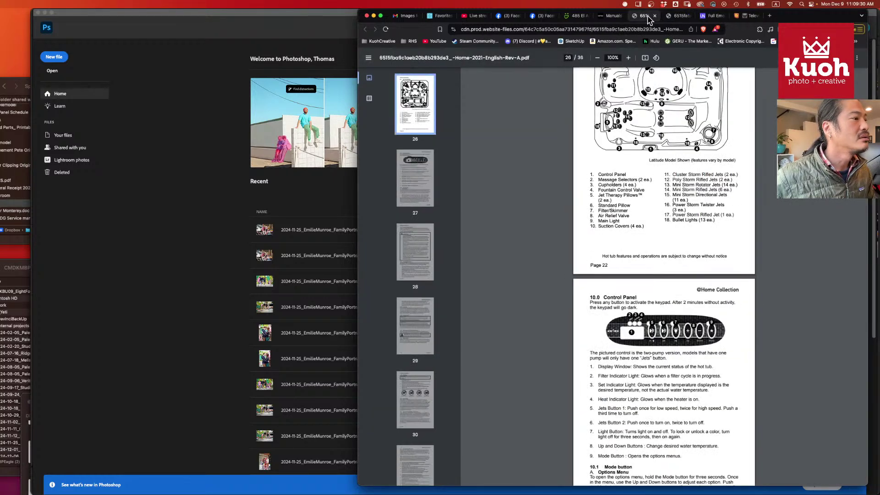
click(654, 16)
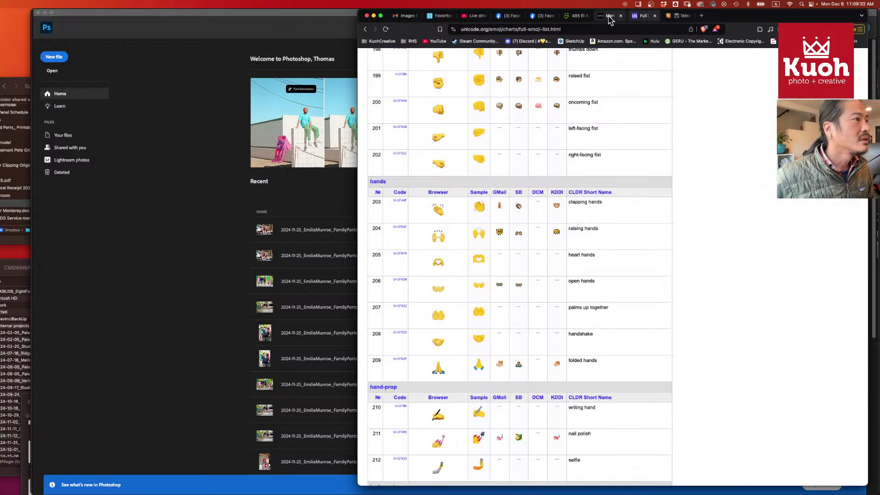
click(608, 16)
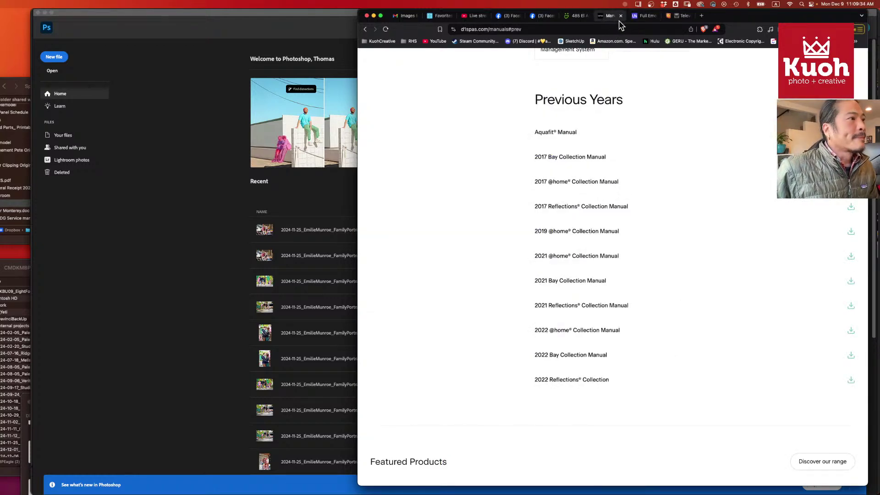
click(621, 16)
click(575, 17)
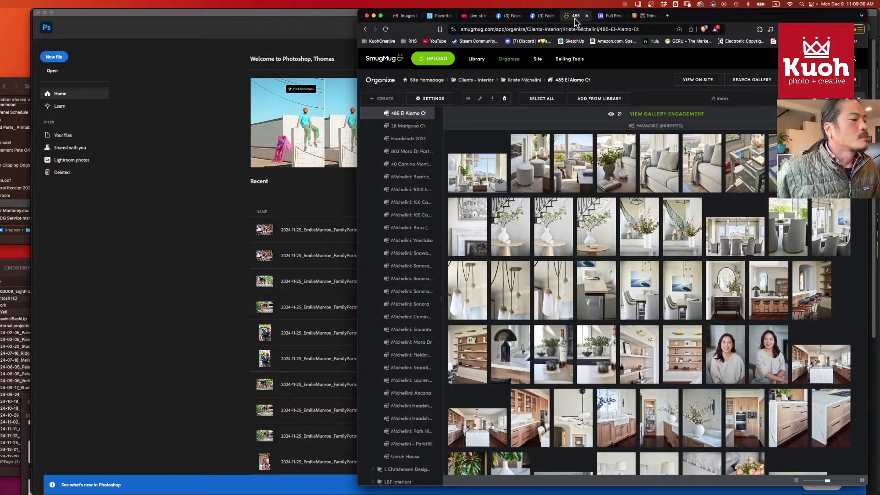
- Scroll through the SmugMug interior gallery, show the ShootProof Favorites page, then switch to Capture One
scroll(642, 259, down, 5)
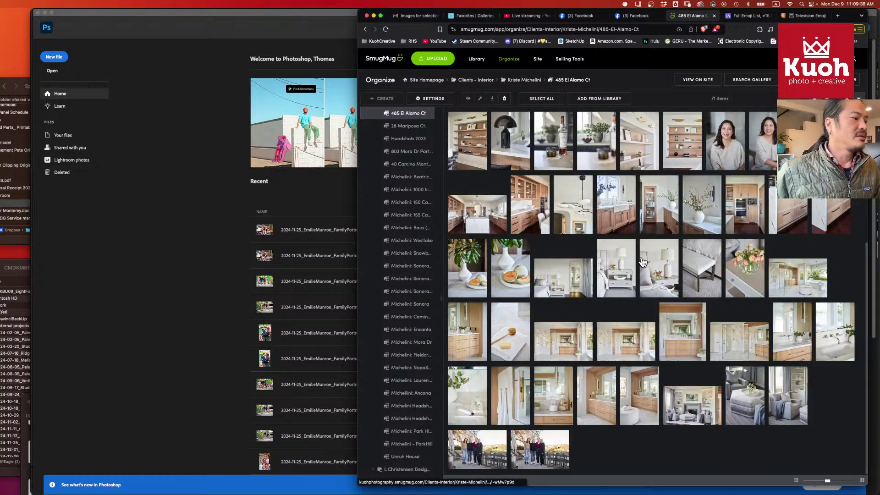
scroll(641, 261, up, 5)
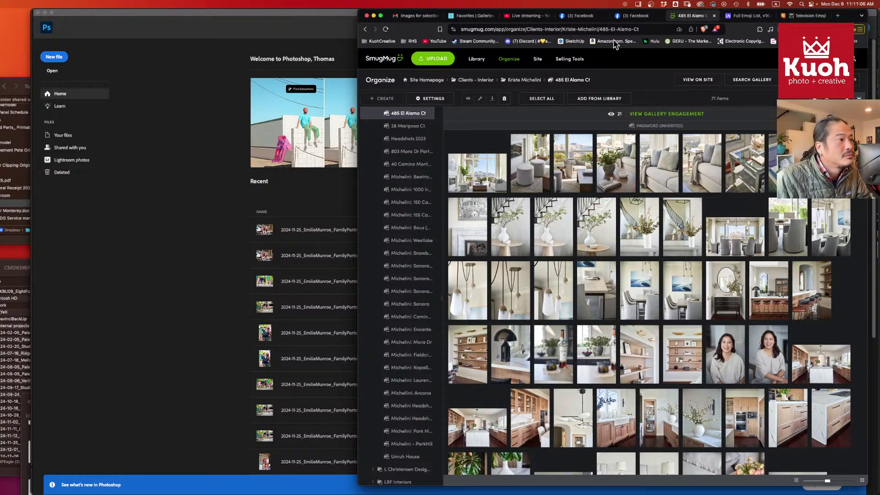
scroll(605, 171, down, 5)
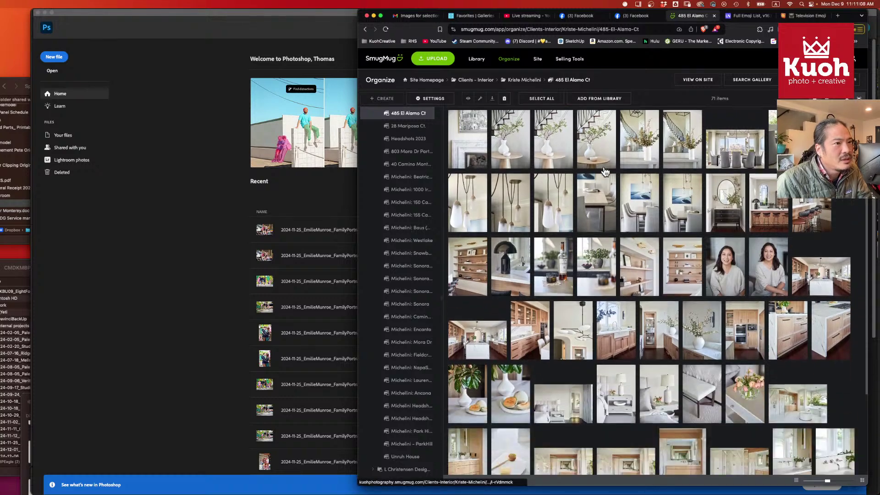
scroll(605, 171, up, 5)
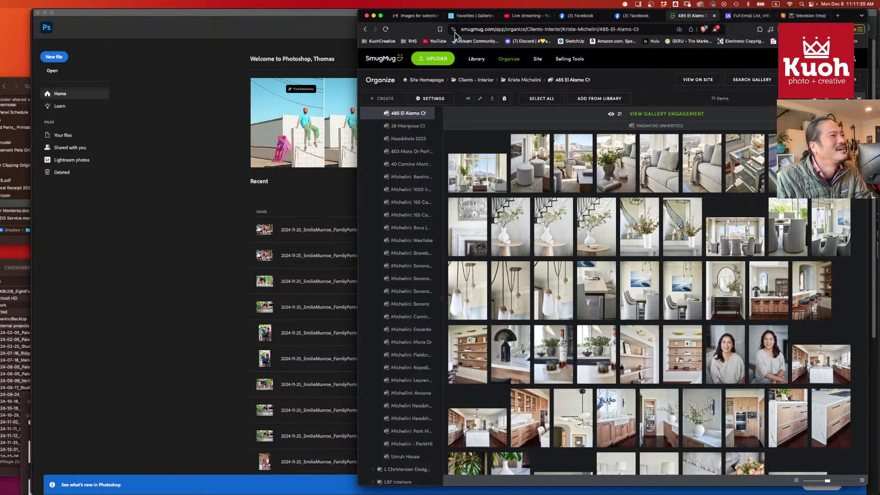
click(467, 17)
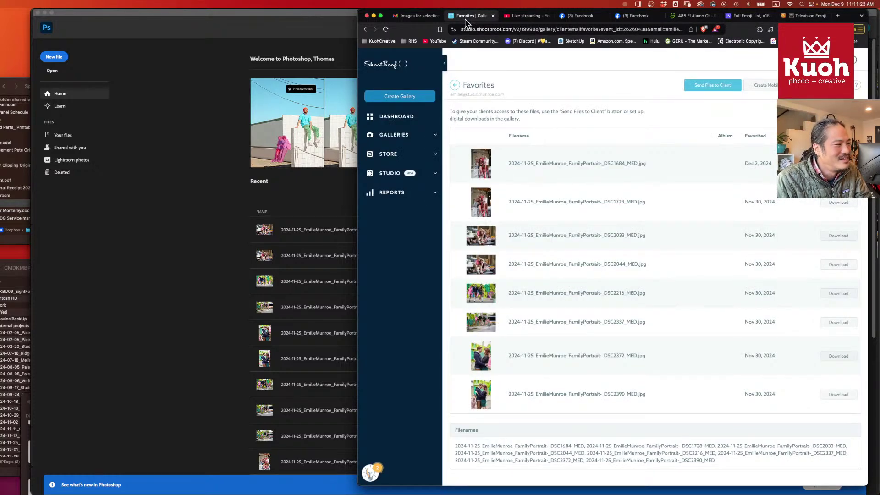
key(super+Tab)
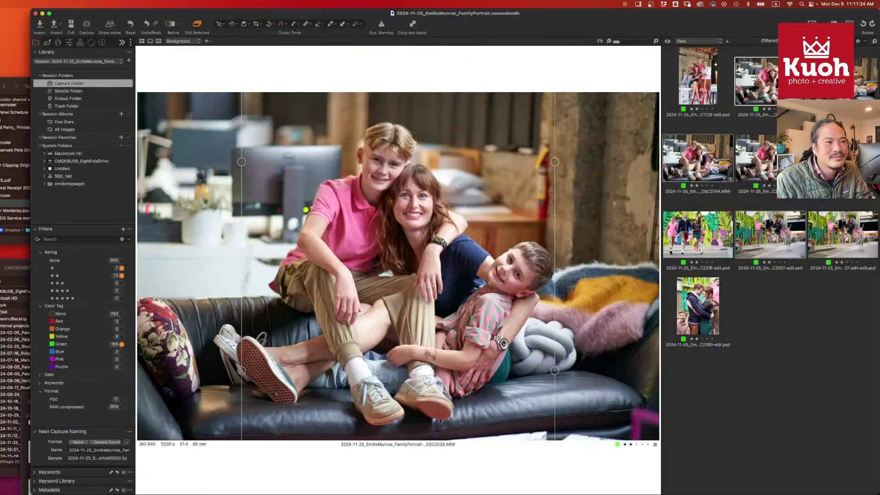
- Step through the jumping family and DSC1728 photos to the couch portrait in the viewer
click(746, 318)
click(756, 240)
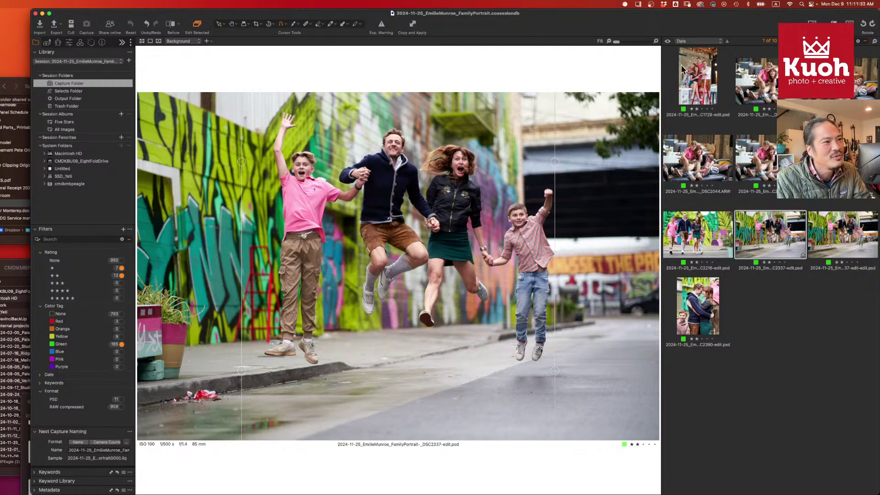
click(700, 82)
click(762, 85)
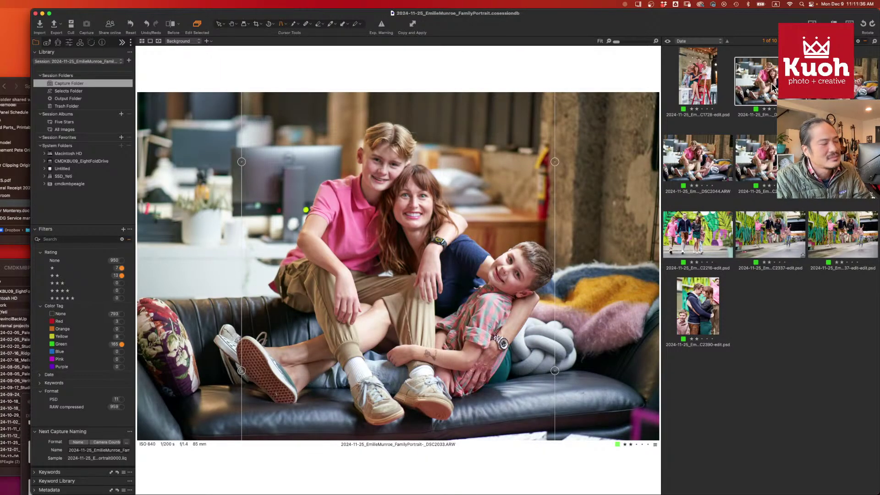
- Remove the green tags from the DSC2033 raw, couch PSD and DSC2216 raw, then move to the next edit
key(minus)
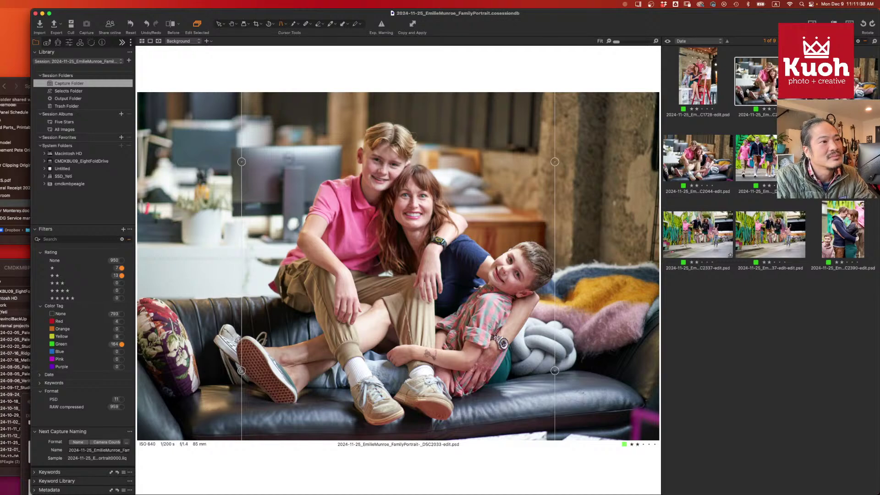
key(minus)
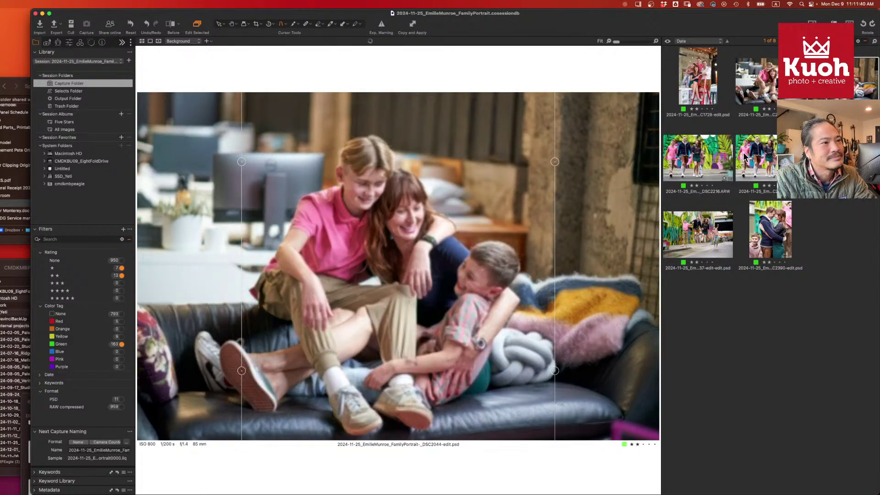
click(709, 165)
key(minus)
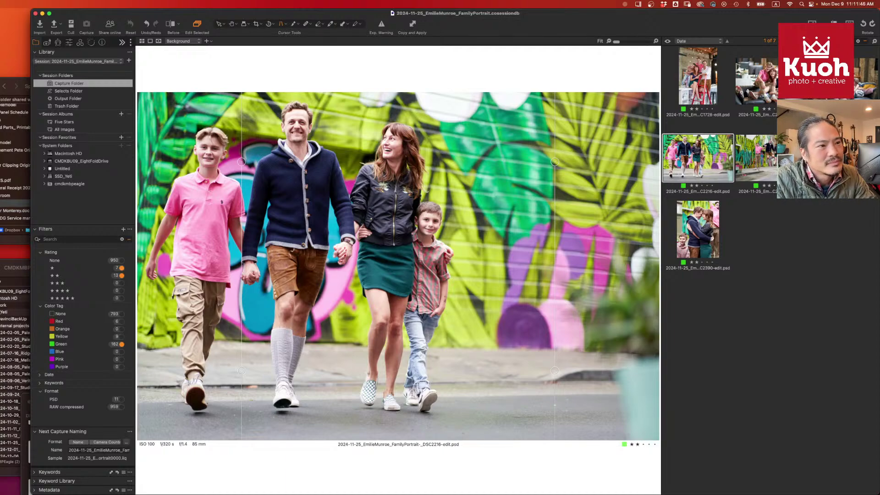
click(756, 158)
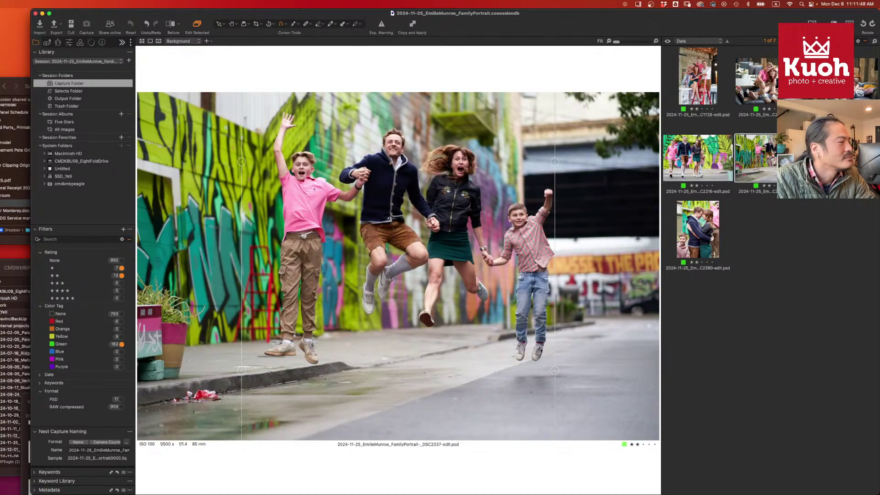
click(767, 164)
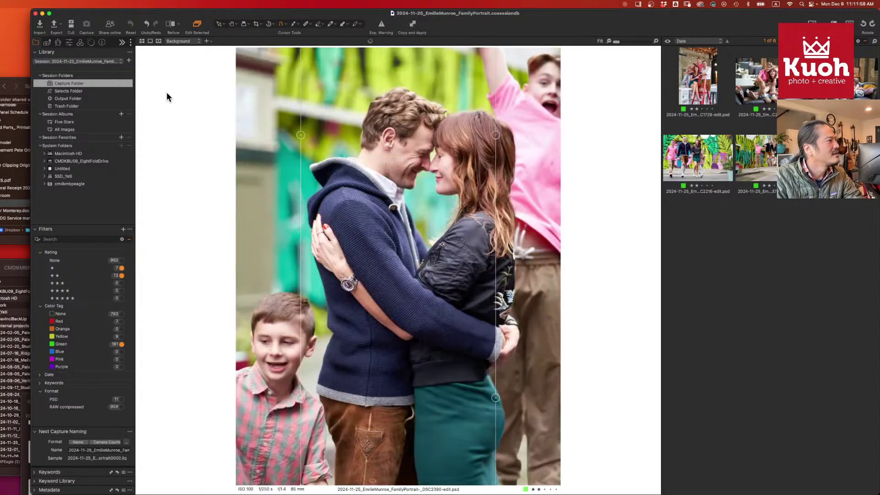
- On the Exposure tab, raise contrast to 13, lower highlights, set clarity to 10, and brighten whites
click(69, 42)
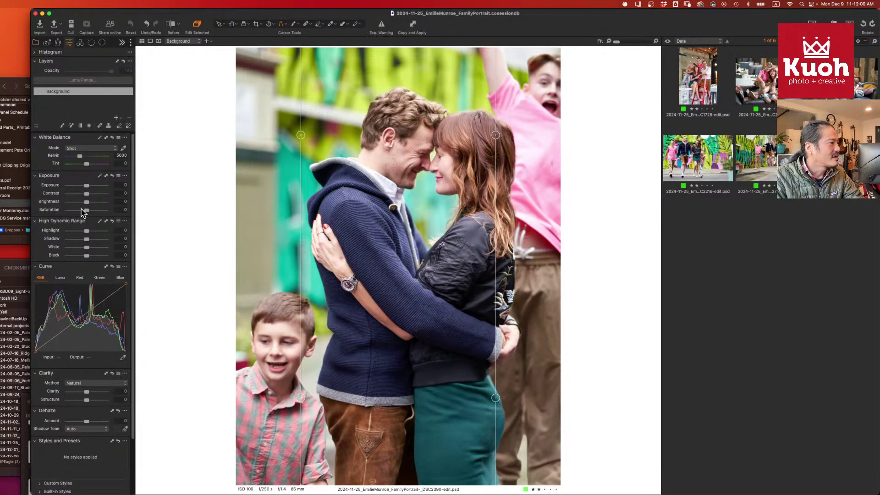
drag(87, 194, 89, 194)
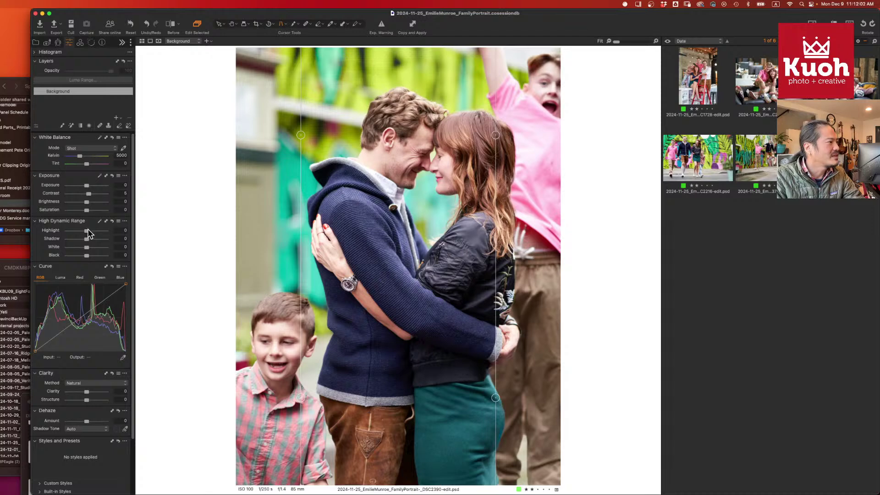
drag(85, 230, 83, 230)
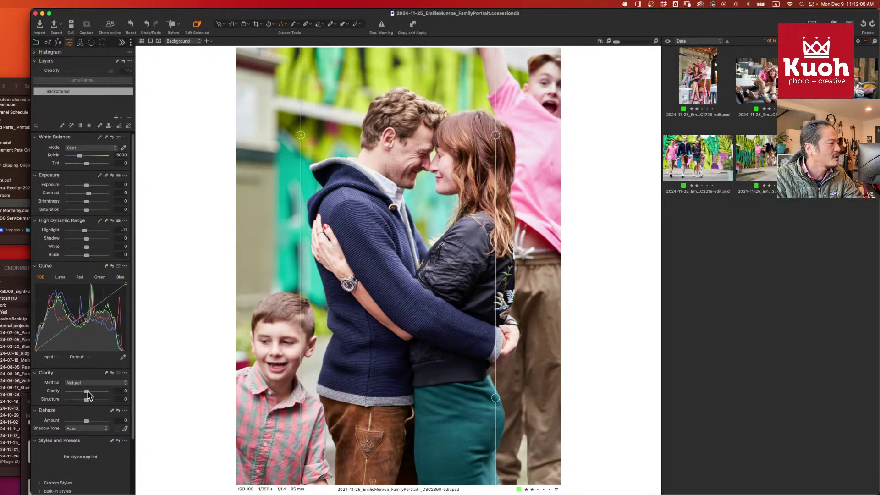
drag(86, 392, 90, 424)
drag(89, 392, 88, 392)
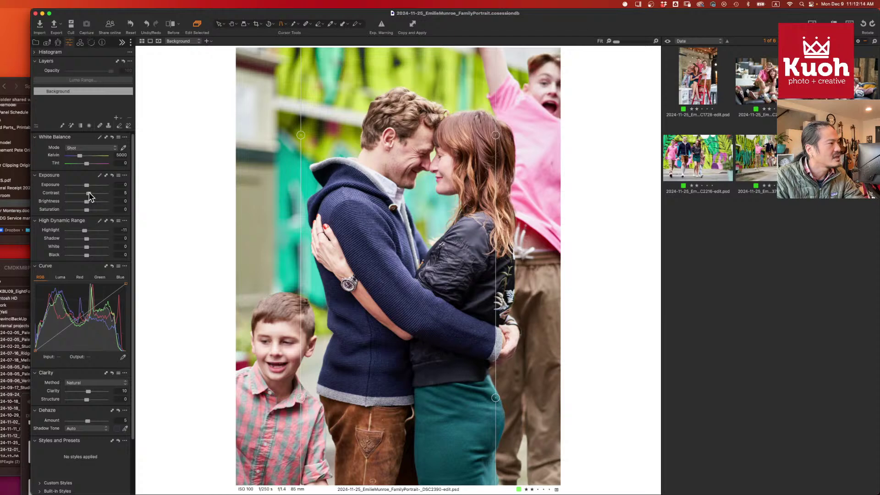
drag(89, 193, 93, 193)
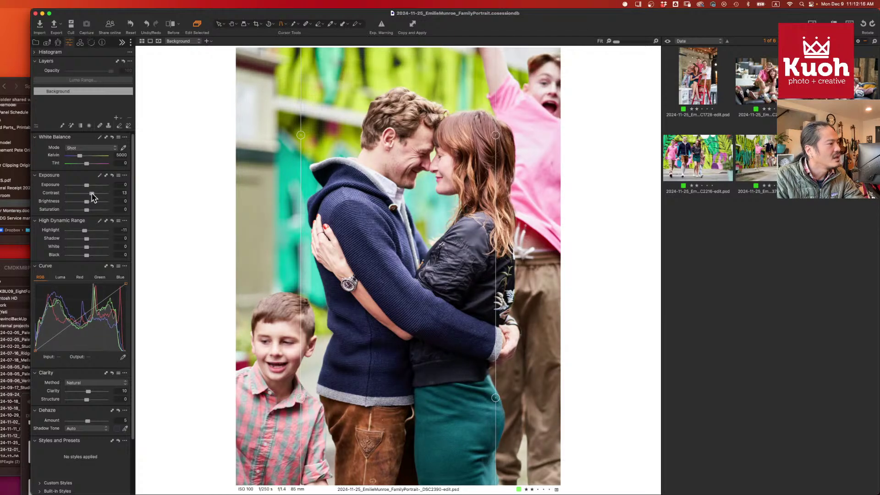
drag(87, 236, 88, 238)
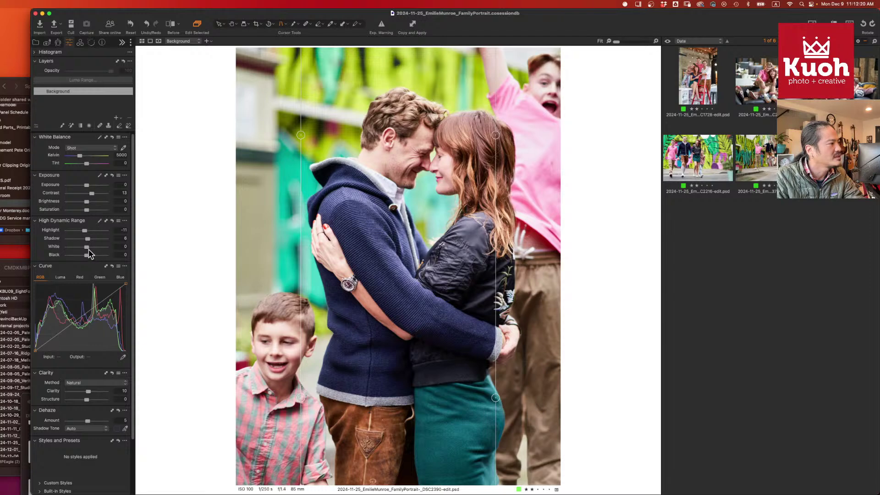
drag(87, 247, 83, 232)
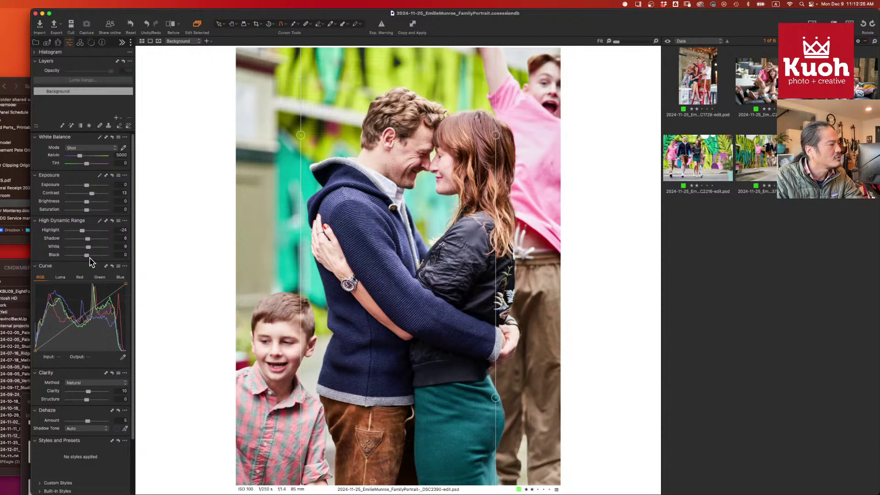
- Nudge brightness up, lower highlights and shadows further, raise whites to 22, then show the jumping-family photo
drag(87, 201, 88, 202)
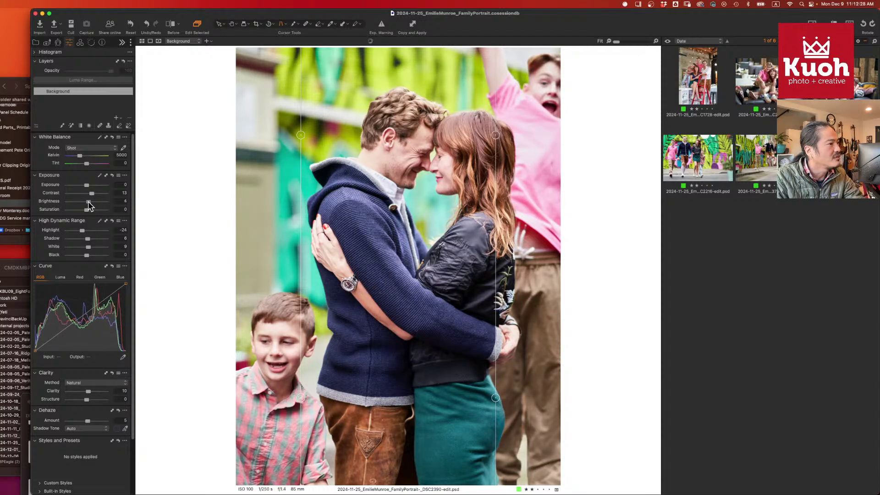
drag(82, 231, 81, 231)
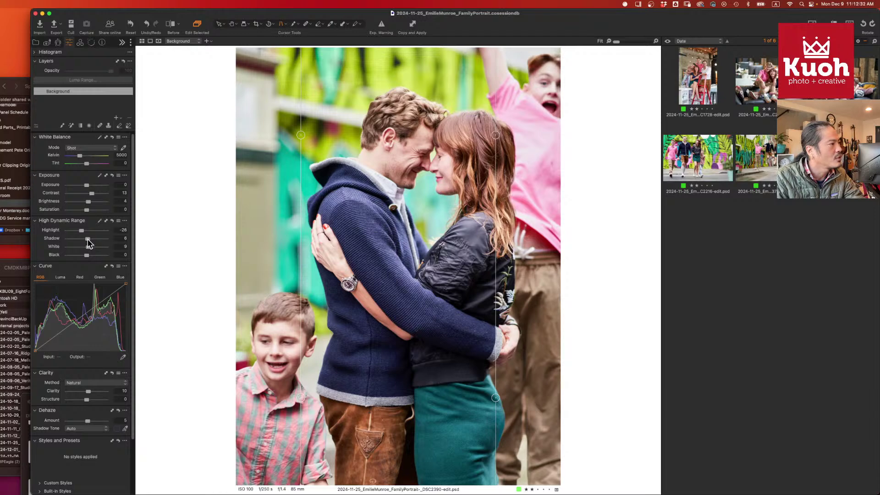
drag(88, 239, 84, 239)
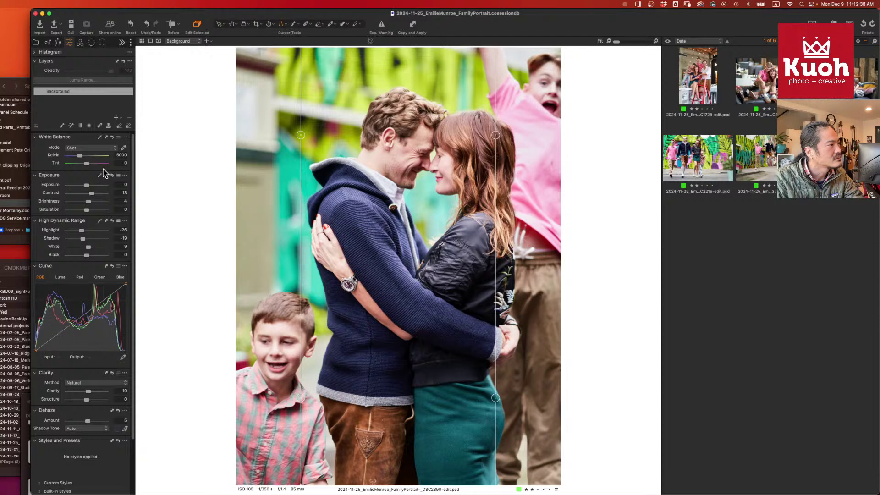
click(121, 155)
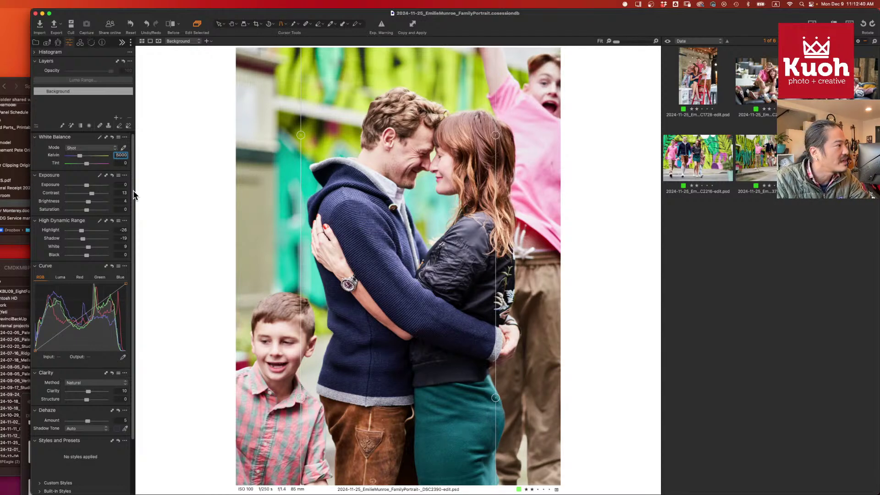
click(120, 164)
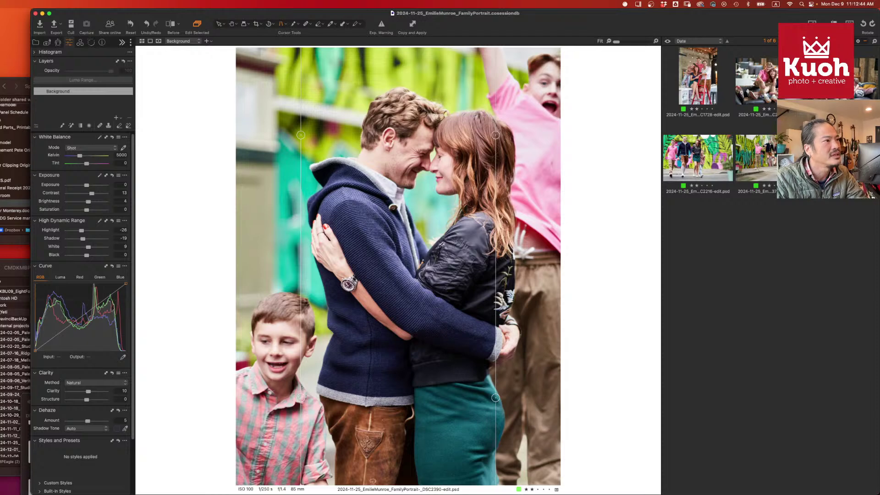
key(Left)
key(Right)
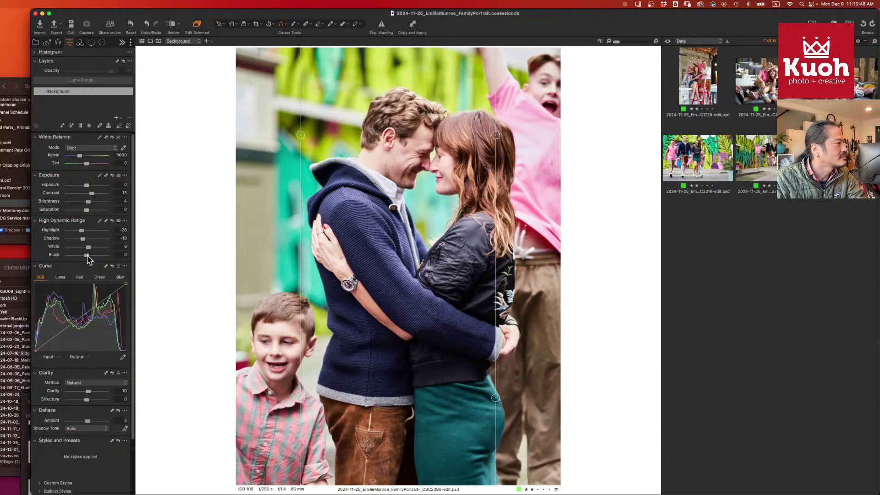
drag(89, 247, 95, 249)
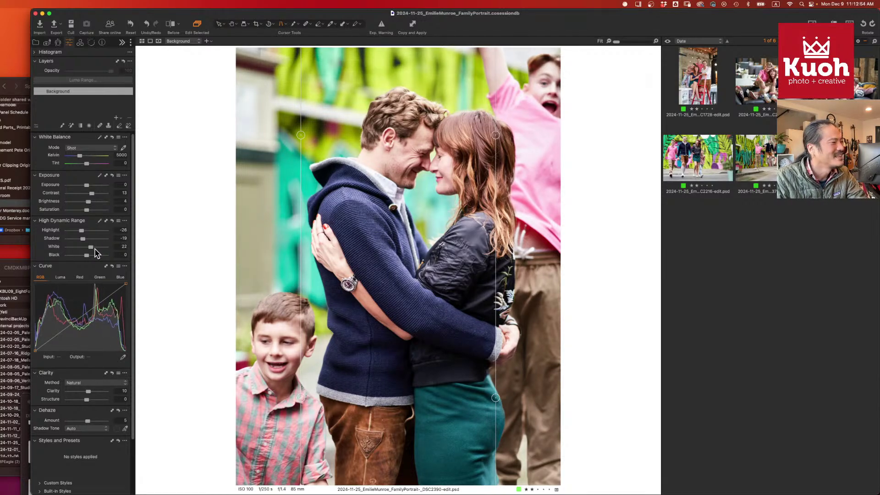
click(768, 159)
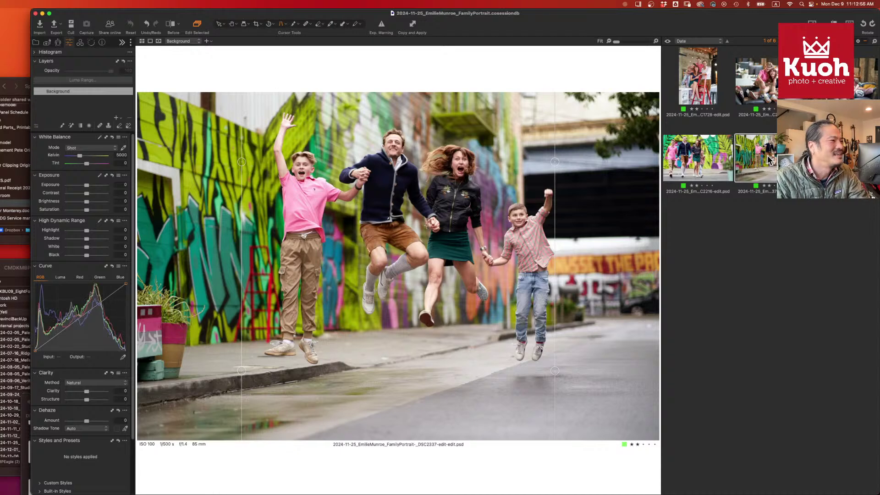
- Brighten the jumping-family photo, add clarity and dehaze, and set a vignetting amount
drag(88, 201, 89, 192)
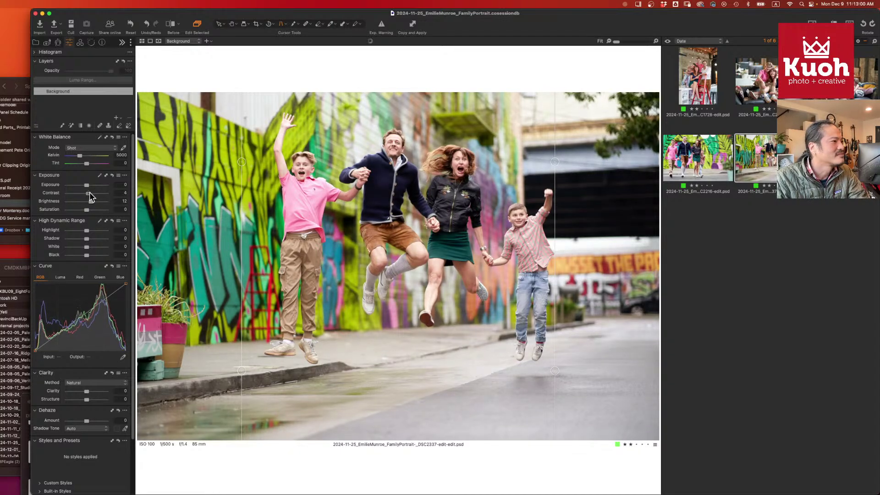
drag(87, 391, 88, 421)
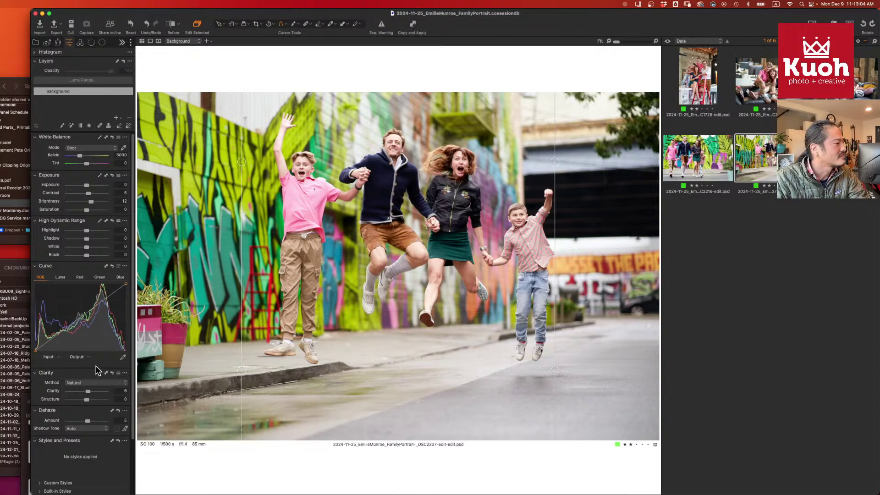
click(57, 43)
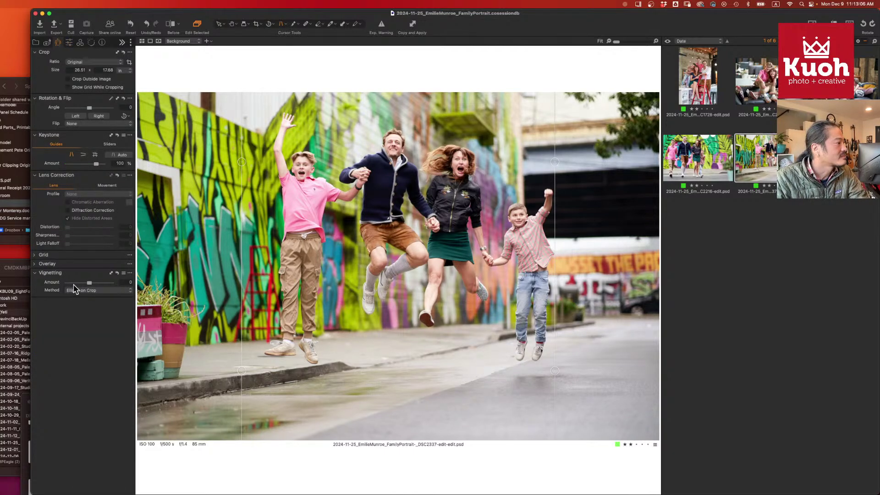
mouse_move(90, 282)
mouse_down()
mouse_move(81, 283)
mouse_move(90, 285)
mouse_up()
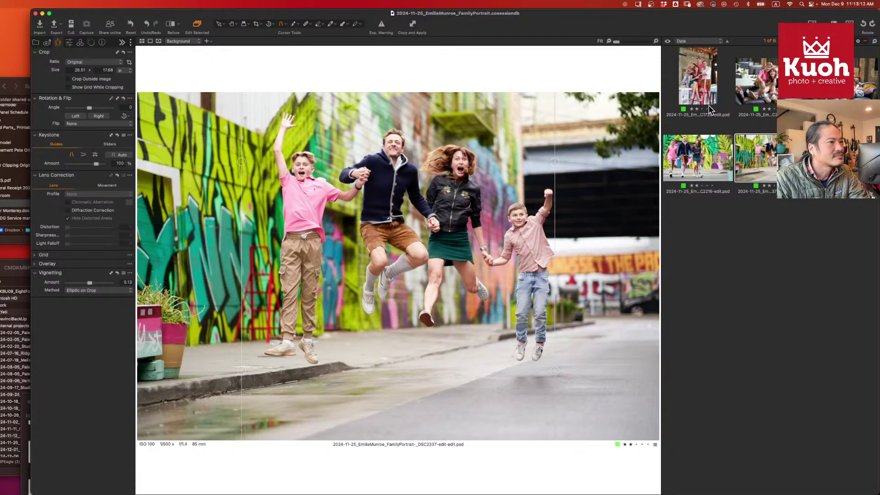
- Browse to the family-on-the-couch photo and briefly check its clipped highlights
click(697, 161)
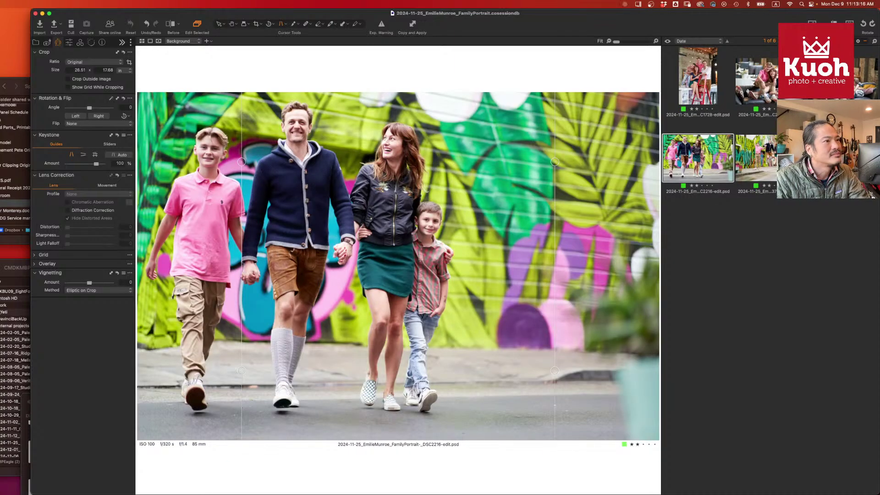
key(Left)
click(758, 90)
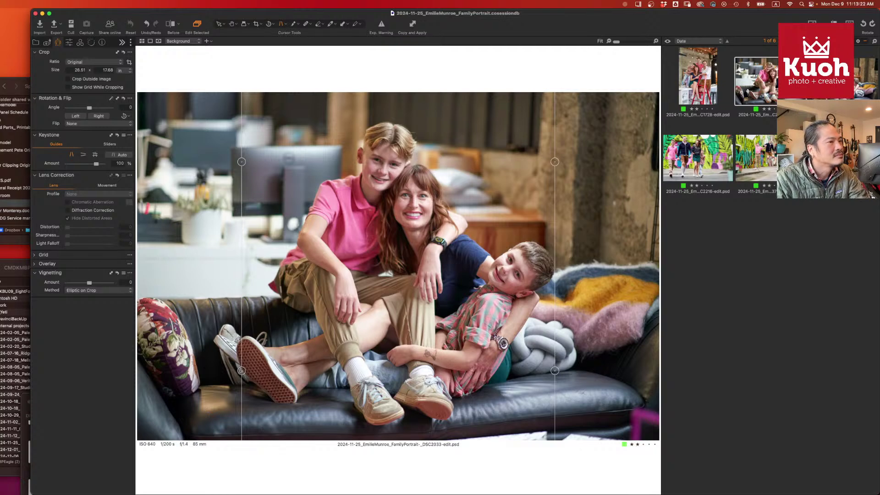
key(super+e)
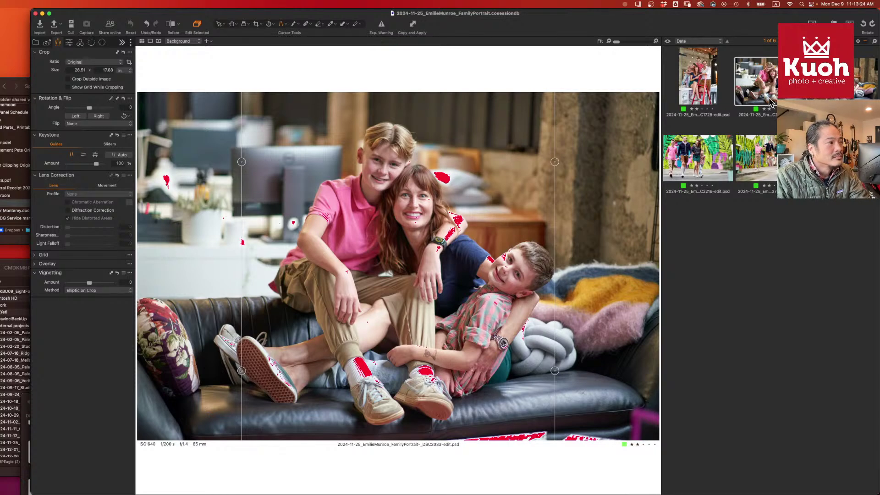
key(super+e)
- Send the couch photo to Adobe Photoshop 2025 for editing
right_click(770, 94)
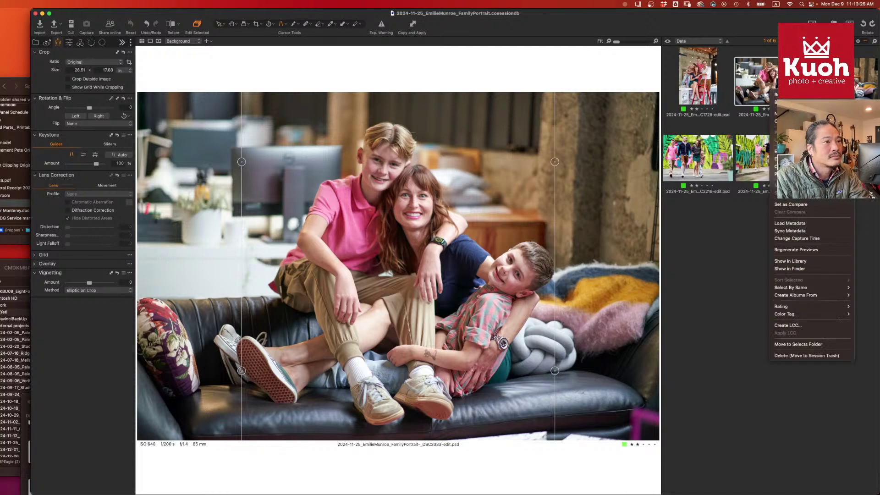
mouse_move(775, 166)
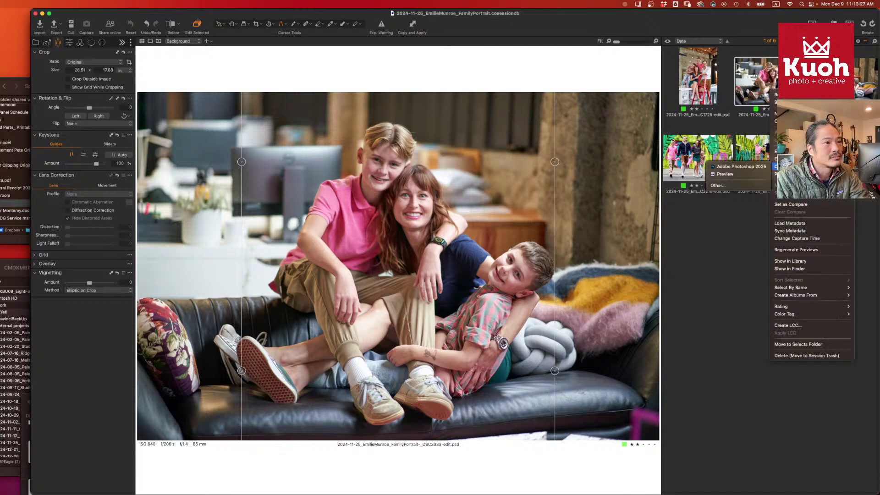
click(748, 168)
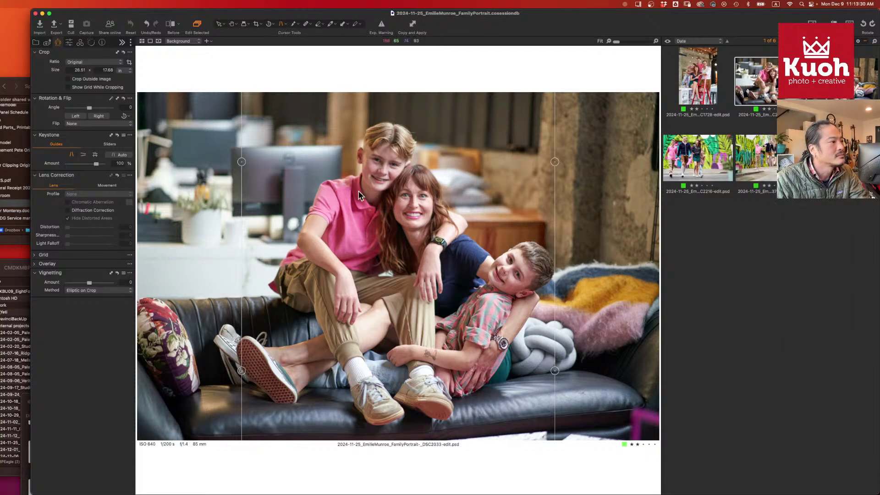
- Add a second filled adjustment layer to the couch portrait and raise its Clarity to 37
click(69, 43)
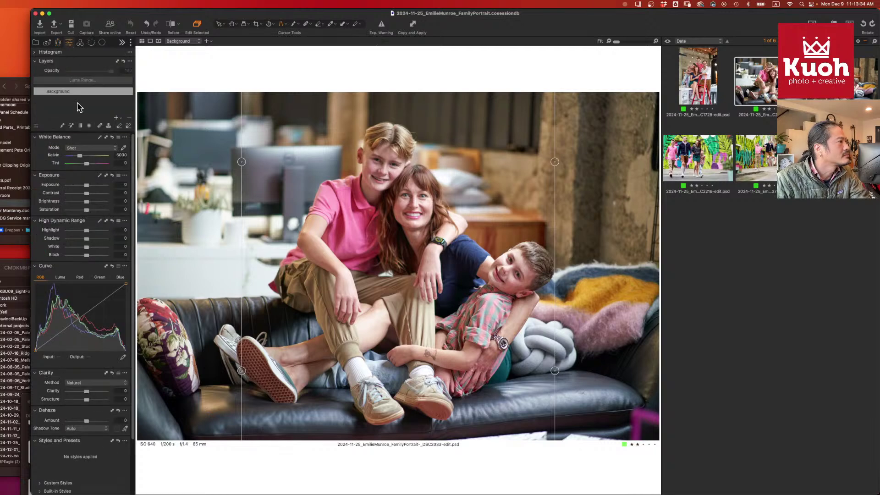
click(117, 118)
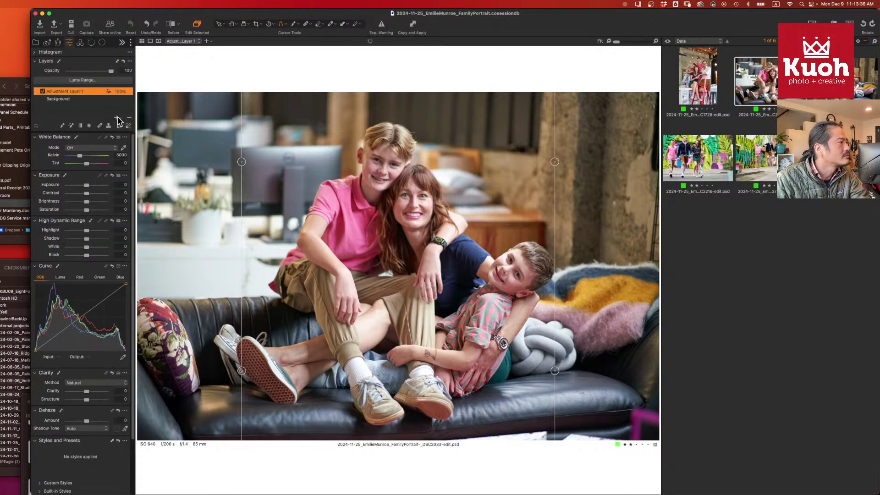
right_click(89, 88)
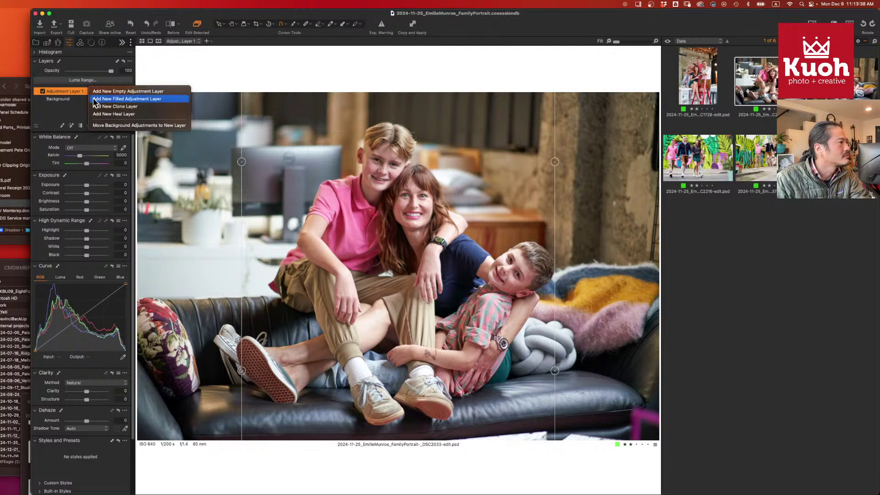
click(95, 99)
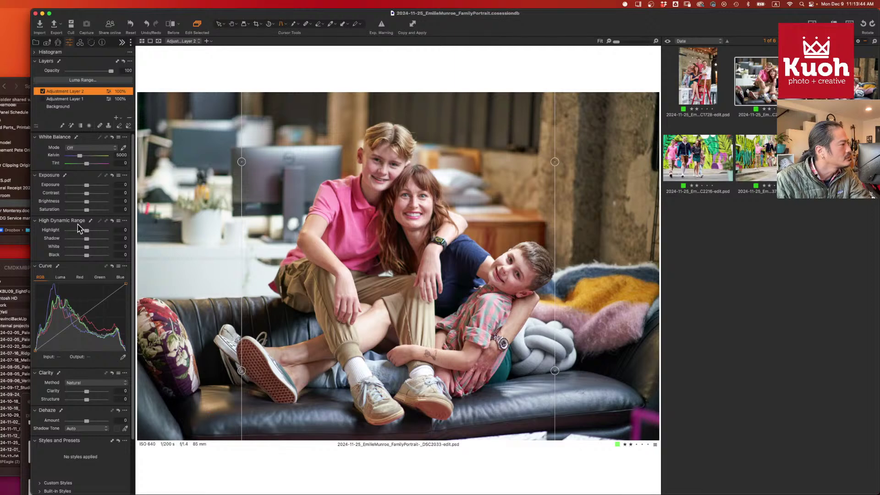
drag(87, 391, 94, 392)
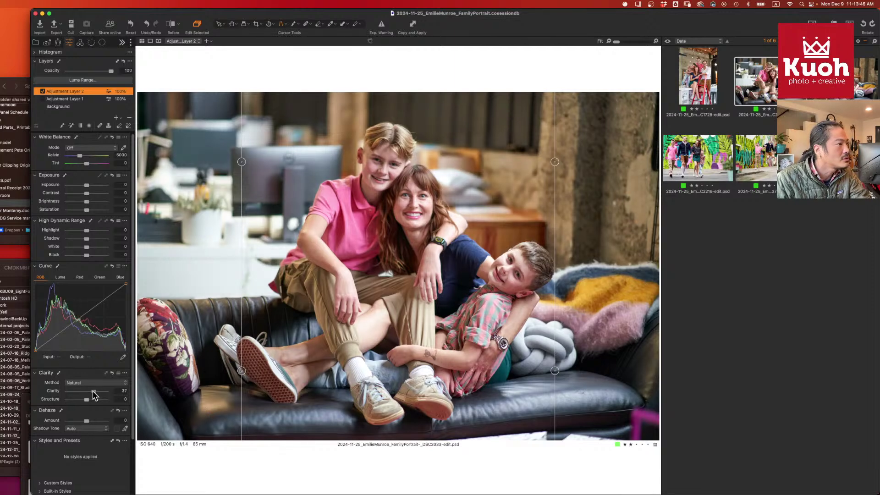
scroll(87, 407, down, 3)
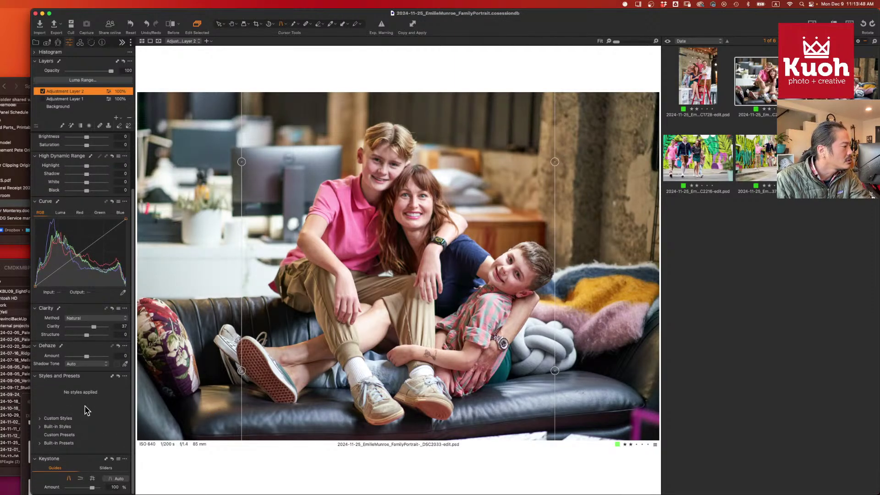
scroll(62, 375, up, 3)
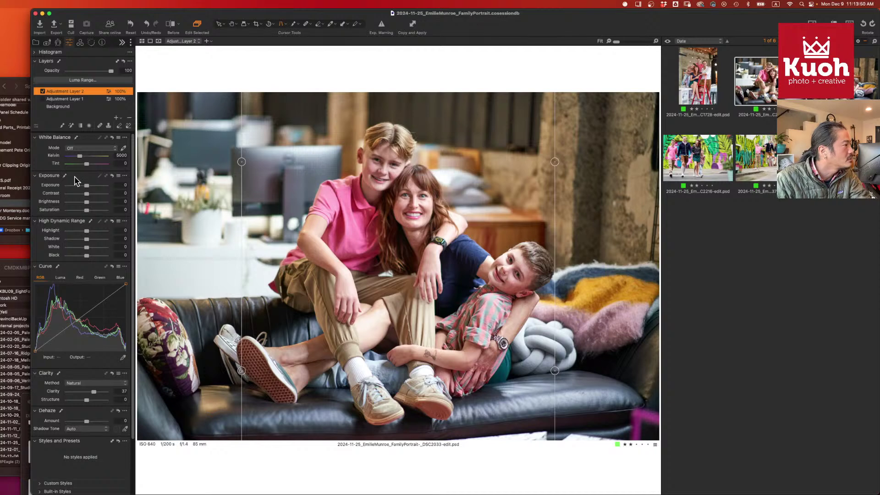
- Add the Sharpening tool to the Color tab and set its Amount to 320
click(80, 43)
right_click(63, 287)
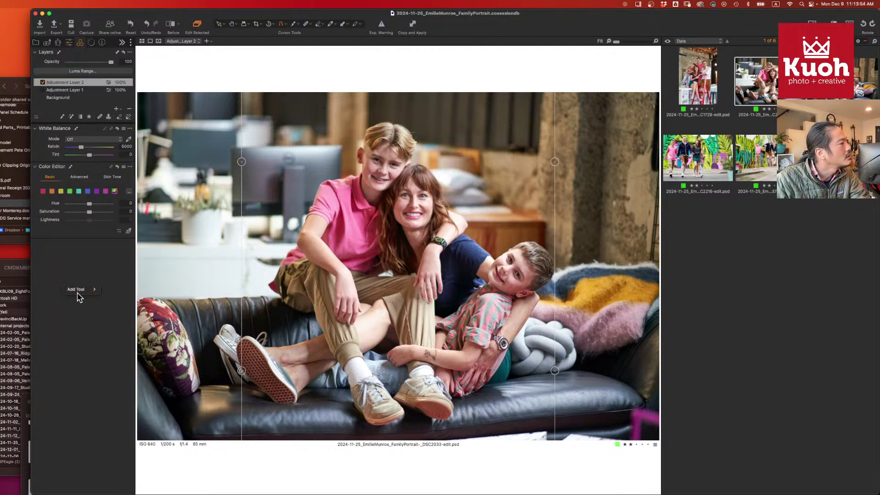
mouse_move(83, 294)
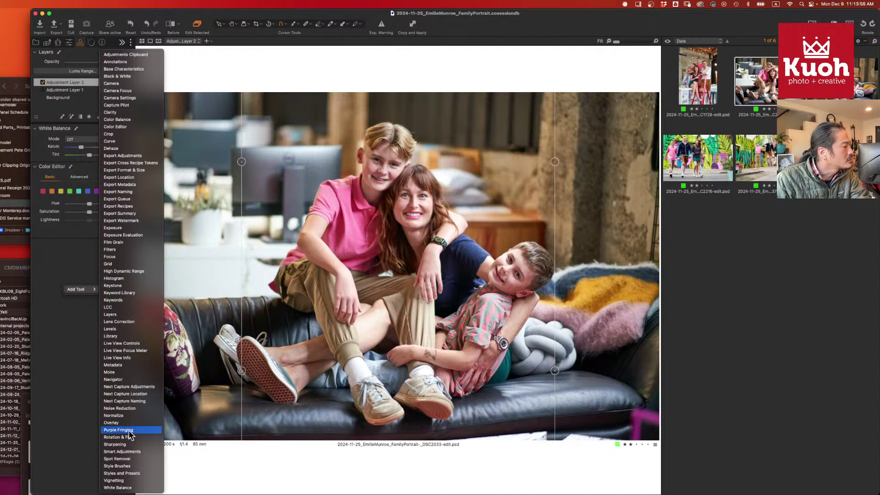
click(138, 445)
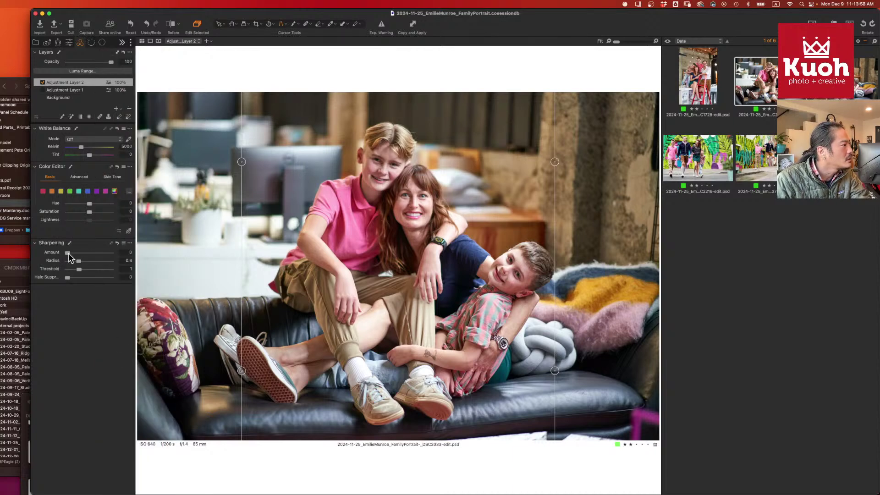
drag(73, 255, 89, 256)
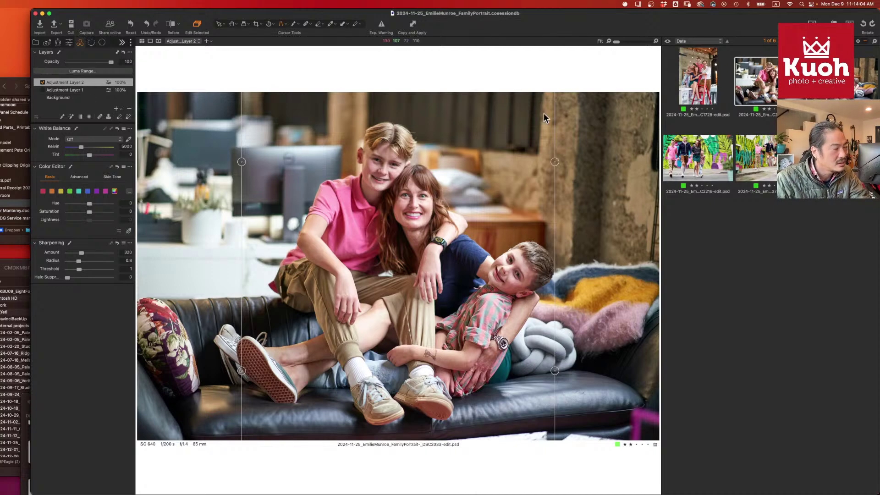
- Fill Adjustment Layer 2's mask and toggle the layer off and on to compare
right_click(73, 83)
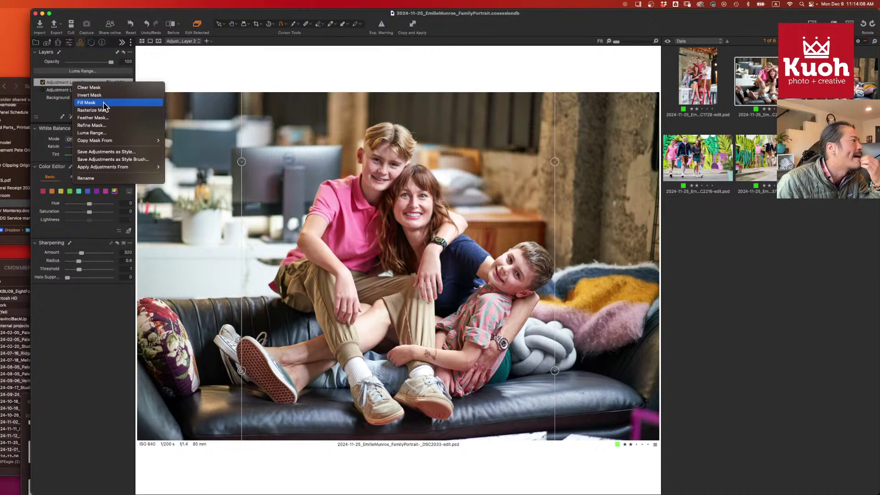
click(104, 103)
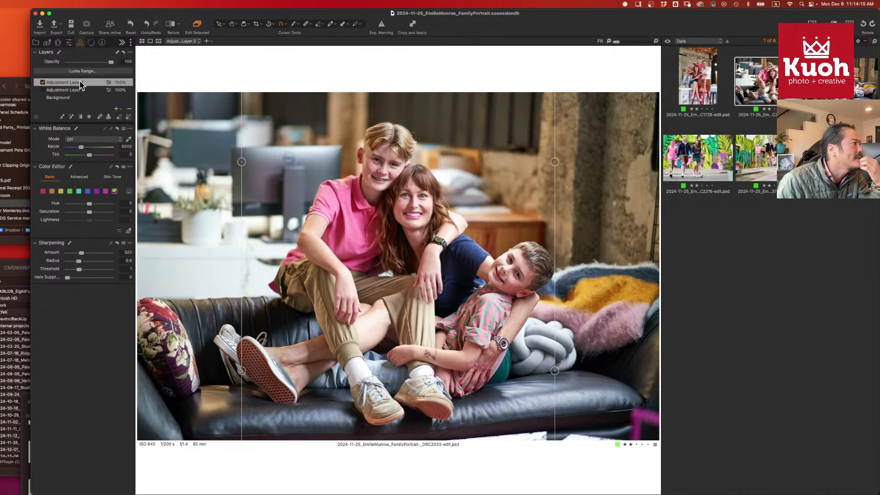
click(62, 116)
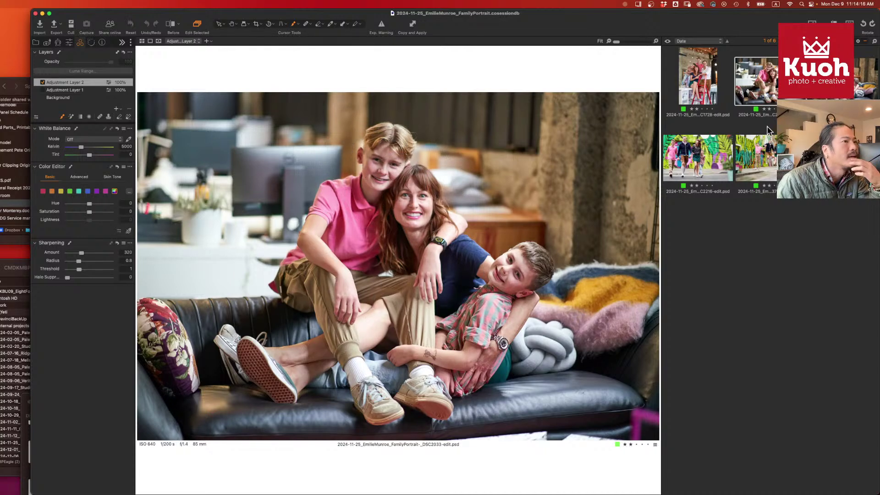
click(42, 83)
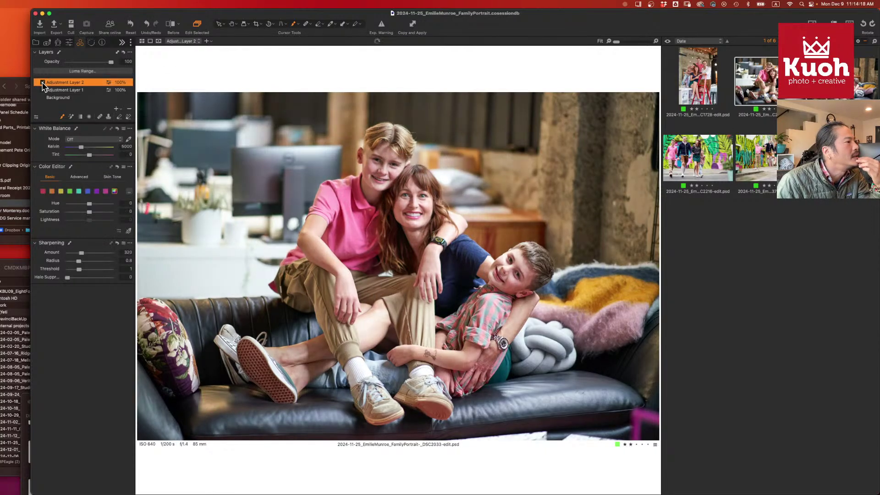
click(43, 82)
click(43, 82)
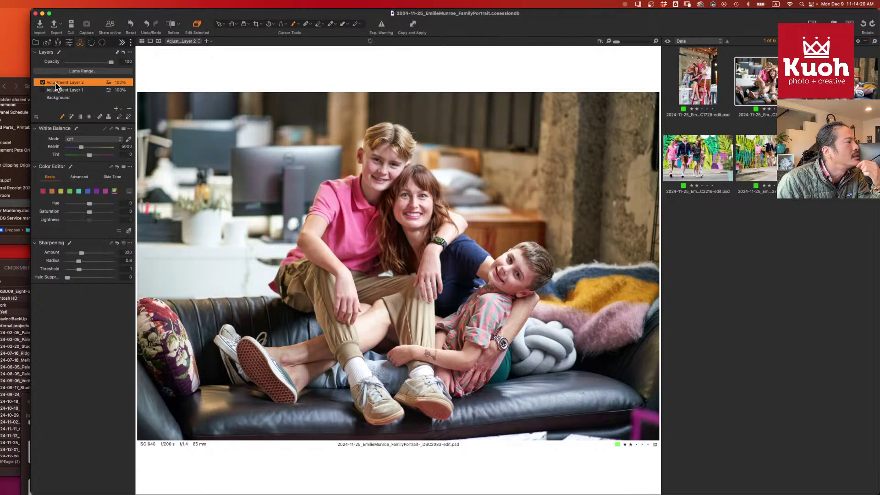
double_click(65, 82)
right_click(90, 86)
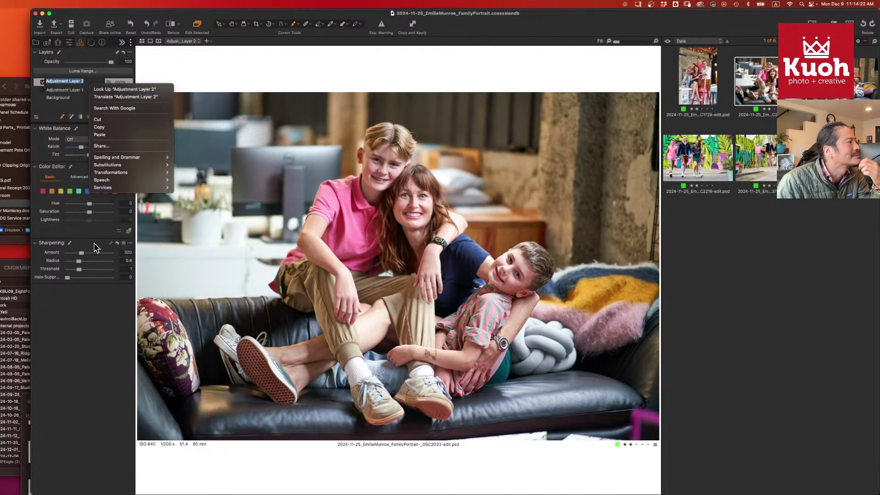
click(85, 306)
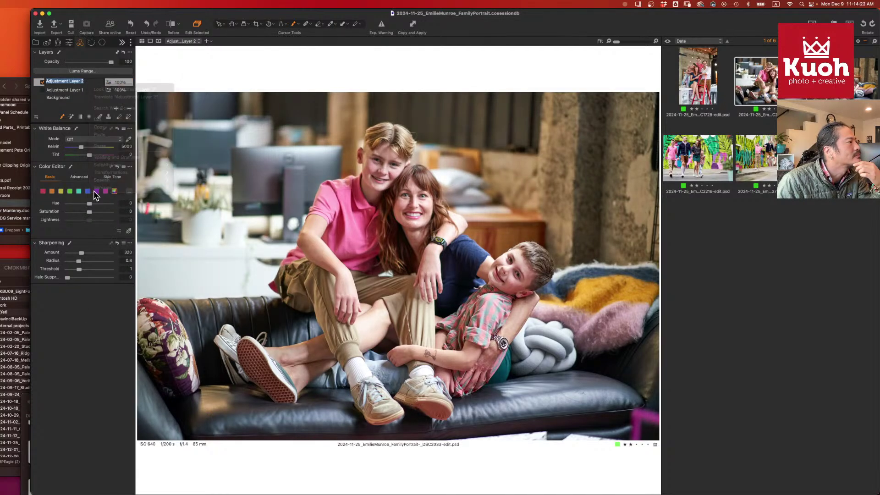
- Invert Adjustment Layer 2's mask, return to DSC2033, and select all six images
right_click(85, 81)
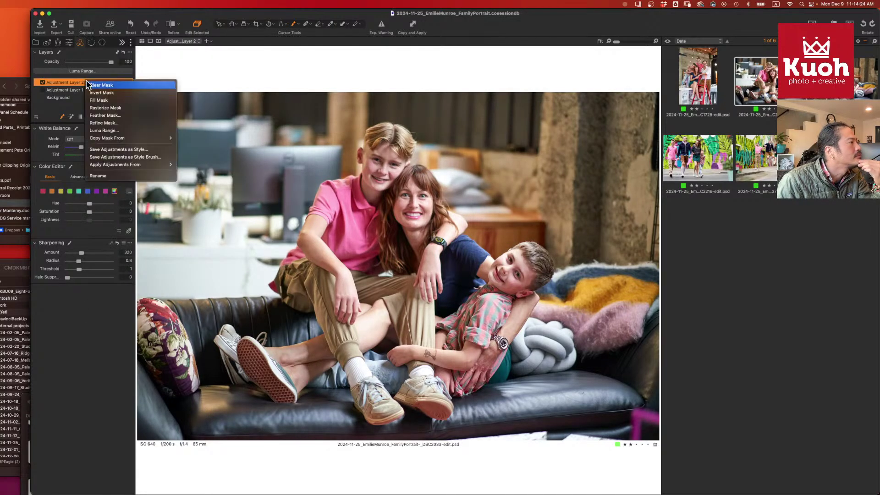
click(123, 92)
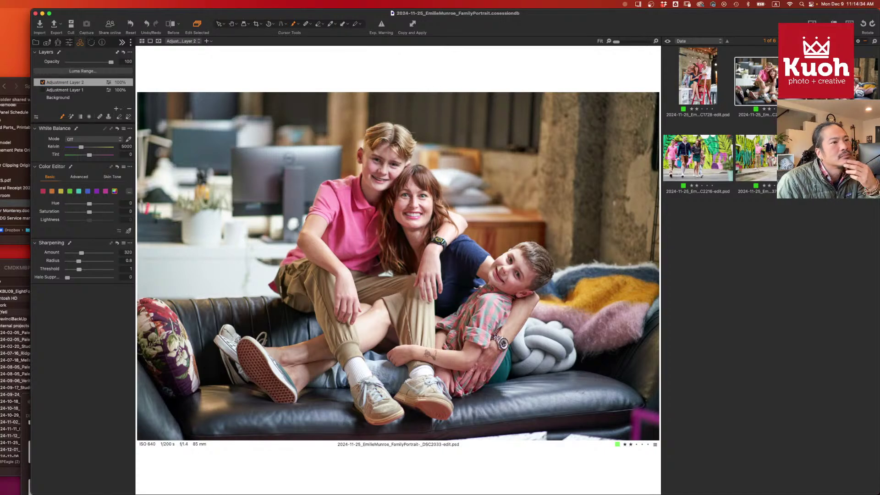
key(Right)
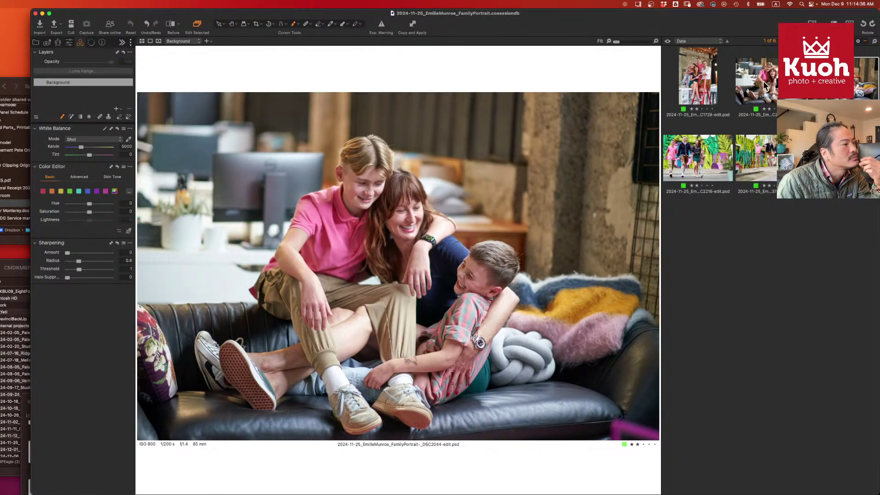
click(764, 85)
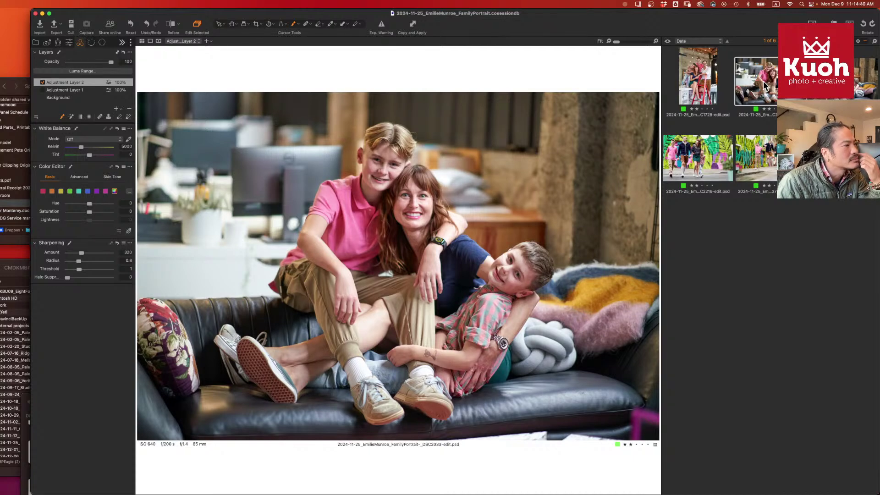
key(super+a)
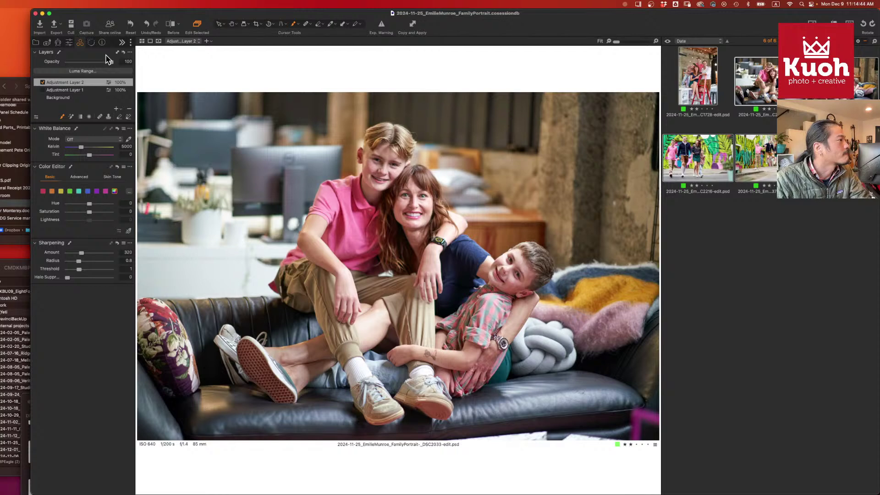
- Enable the JPEG sRGB 90 export recipe, keeping the export scale at Fixed
click(122, 42)
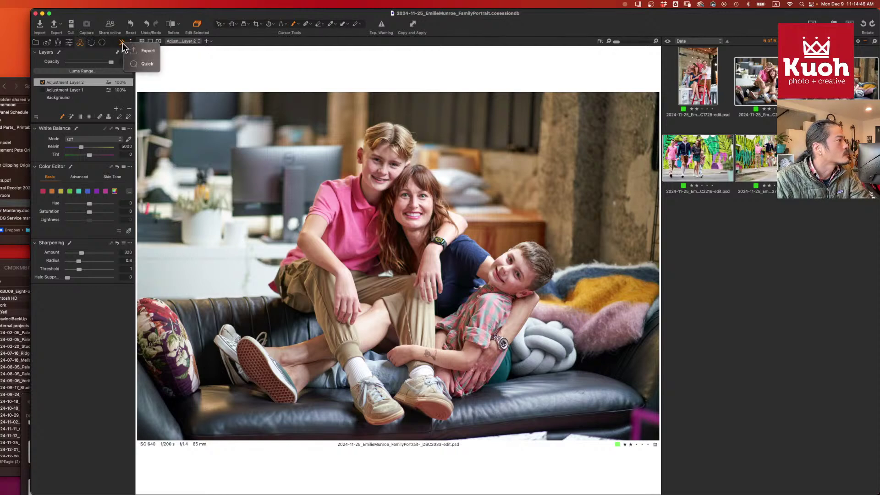
click(147, 50)
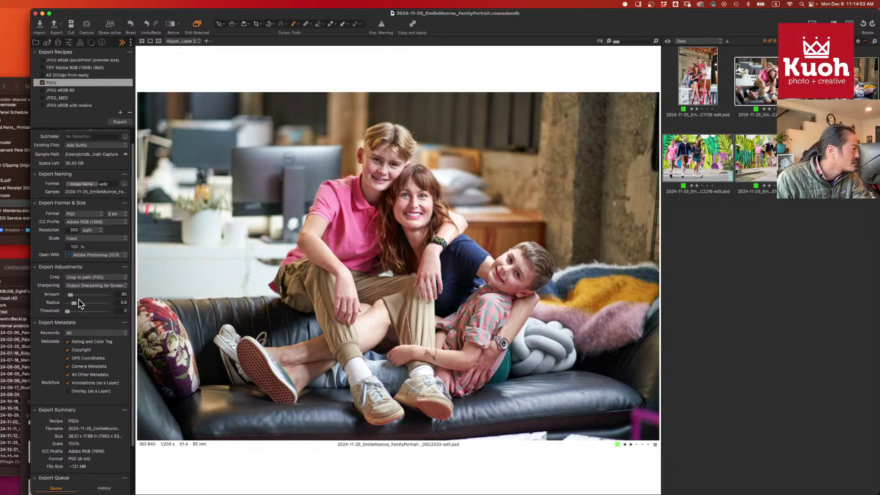
click(54, 90)
click(42, 91)
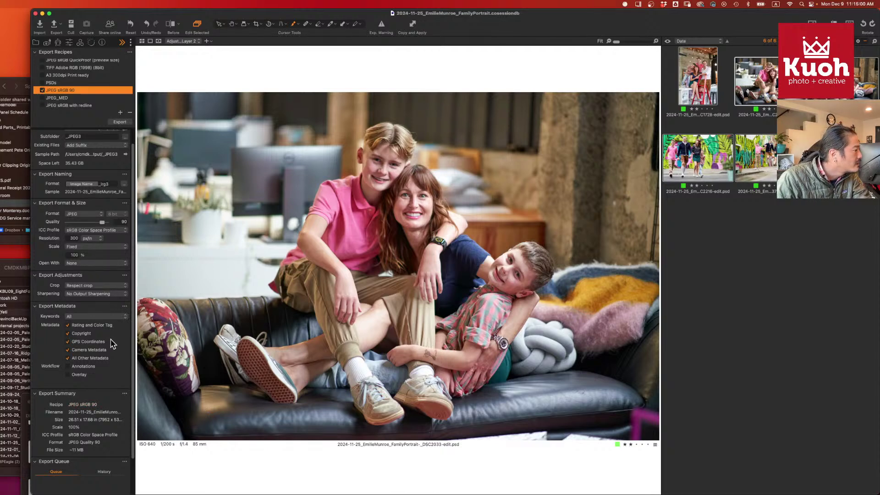
scroll(113, 344, up, 3)
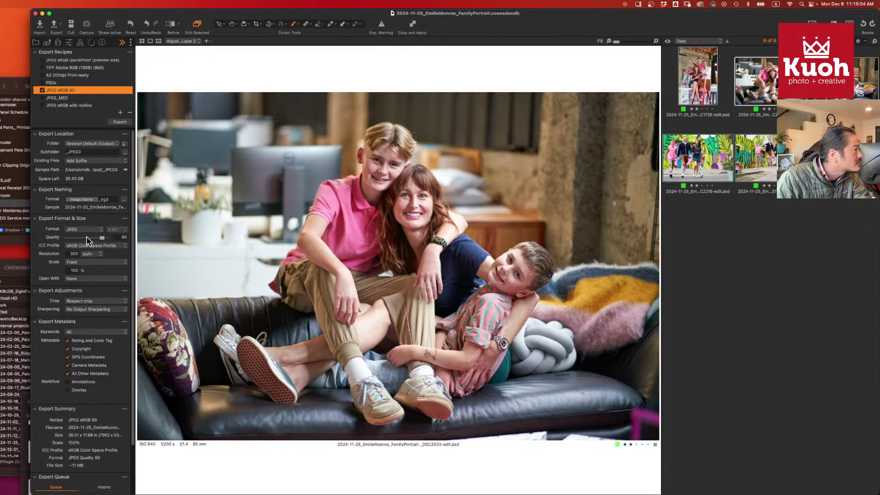
click(90, 263)
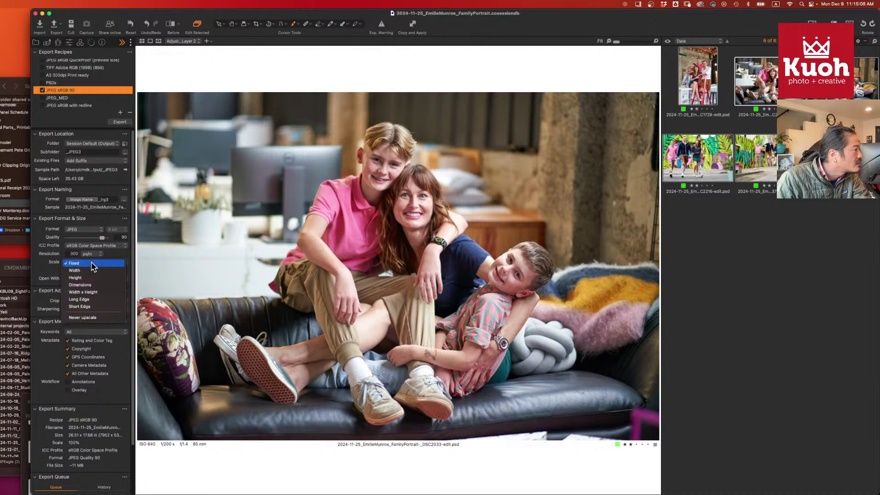
click(52, 266)
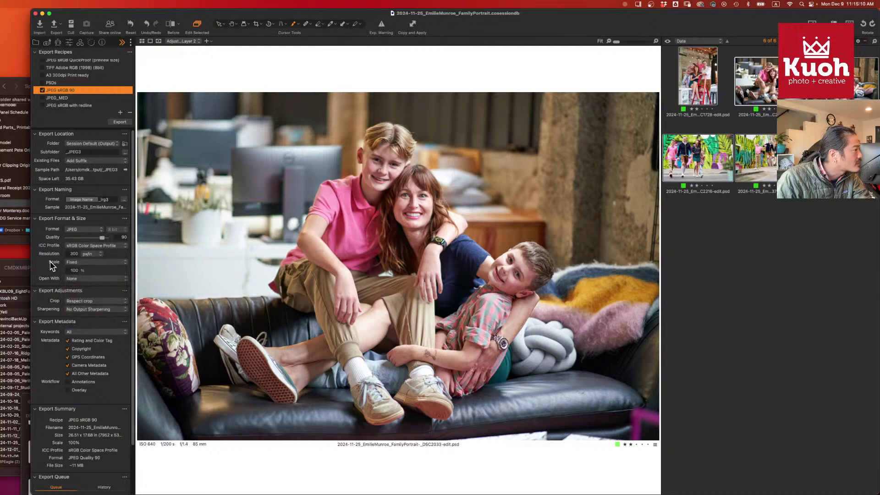
- Export the selected family portraits as JPEGs and bring the browser to the front
scroll(45, 273, down, 2)
scroll(43, 269, down, 1)
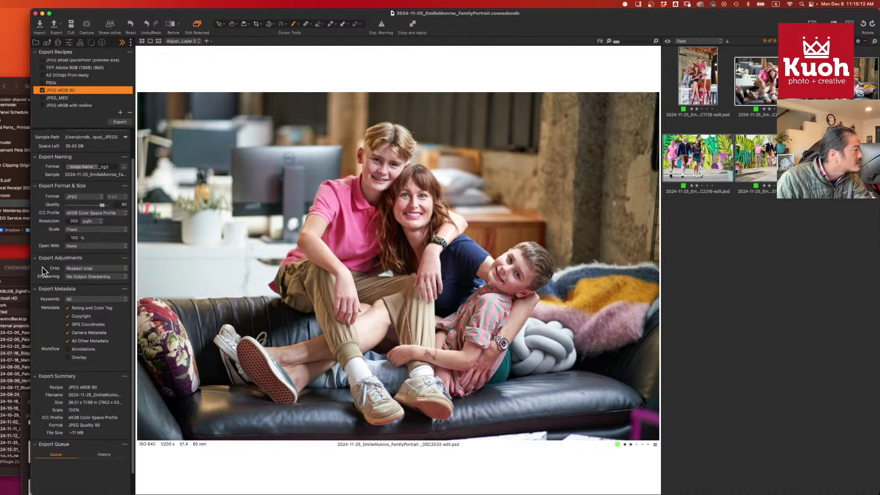
scroll(46, 262, up, 3)
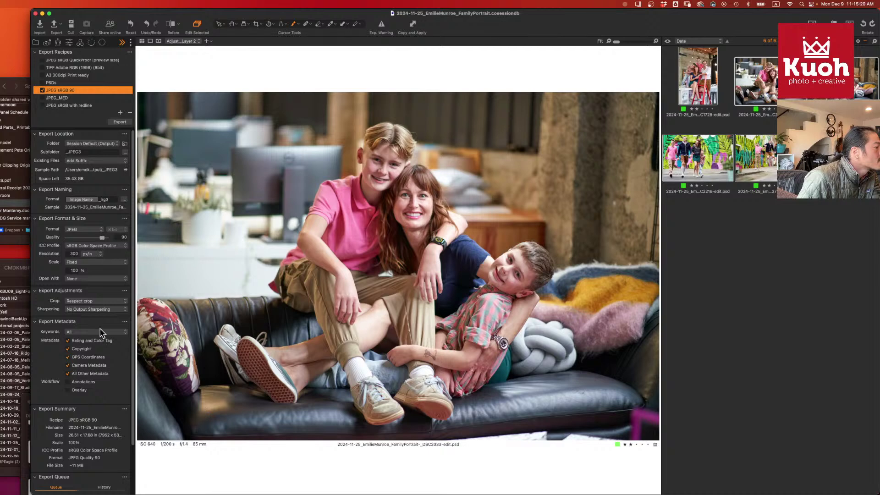
click(118, 122)
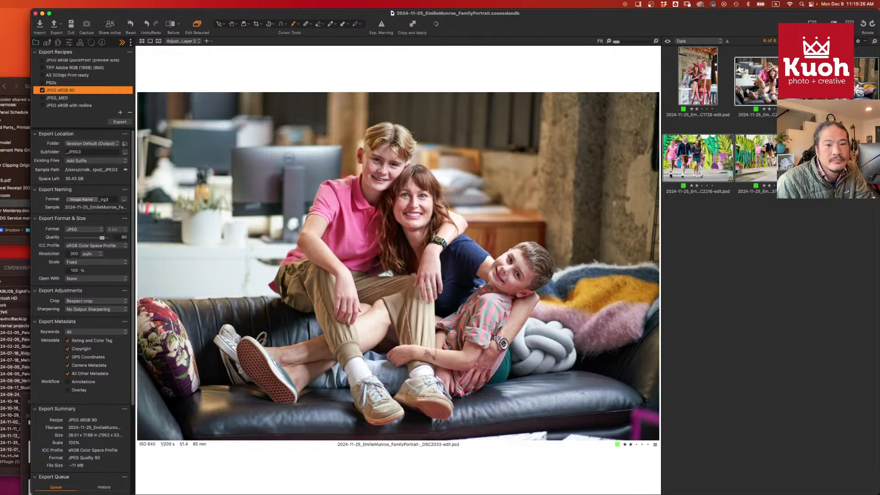
key(super+Tab)
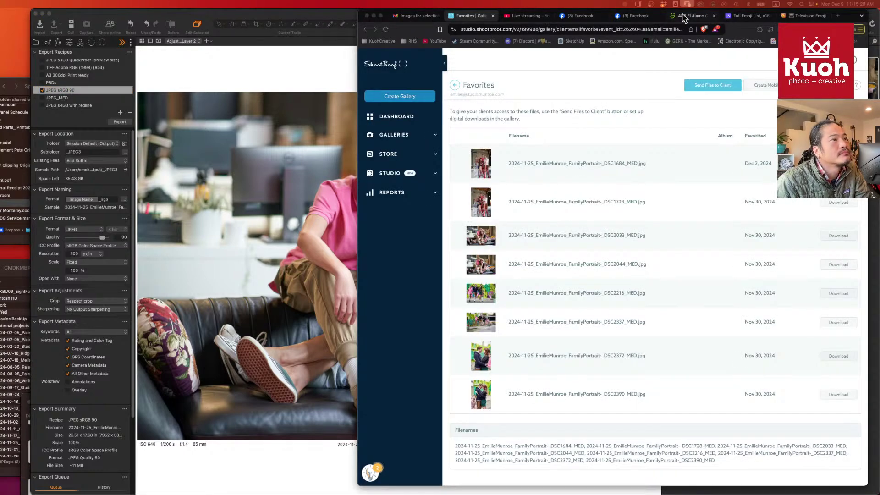
- In SmugMug's organiser, open the Studio Munroe client folder and show the Create options
click(684, 18)
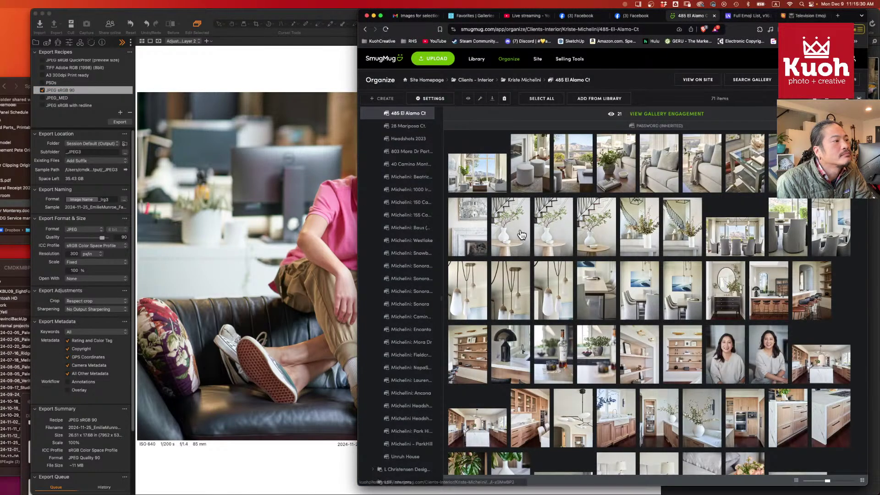
scroll(412, 201, up, 10)
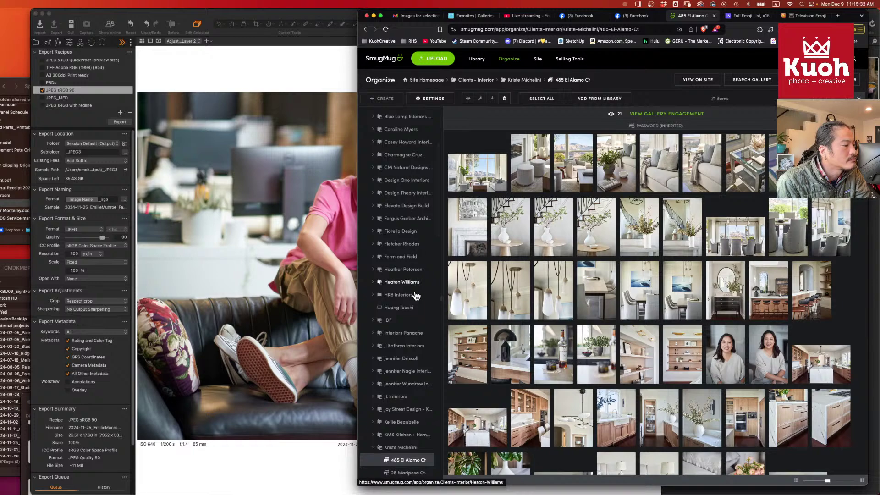
click(373, 448)
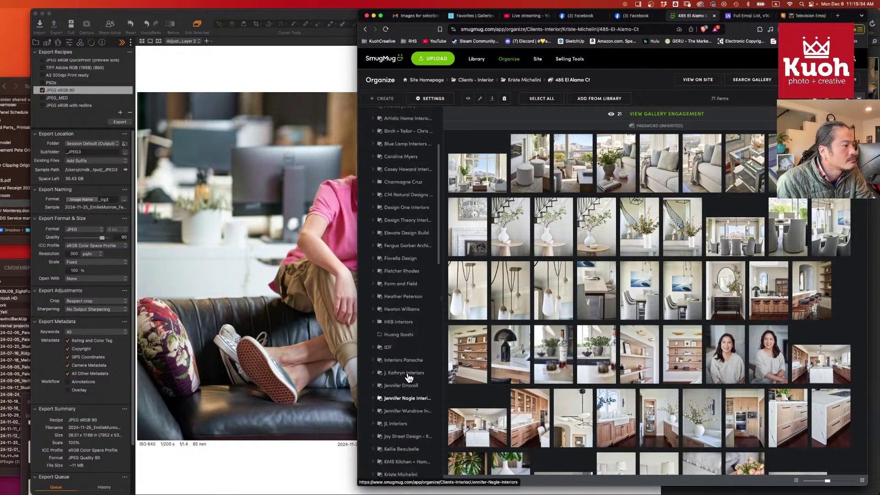
scroll(408, 377, down, 5)
scroll(409, 378, down, 8)
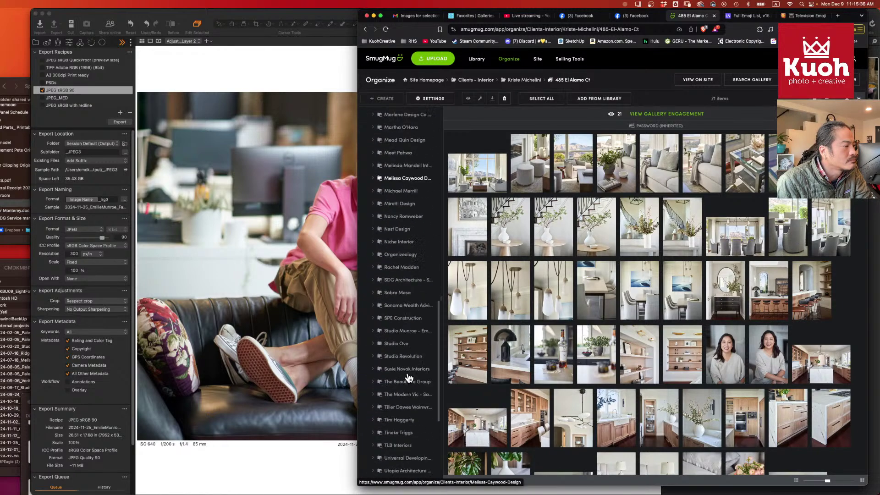
scroll(409, 378, up, 1)
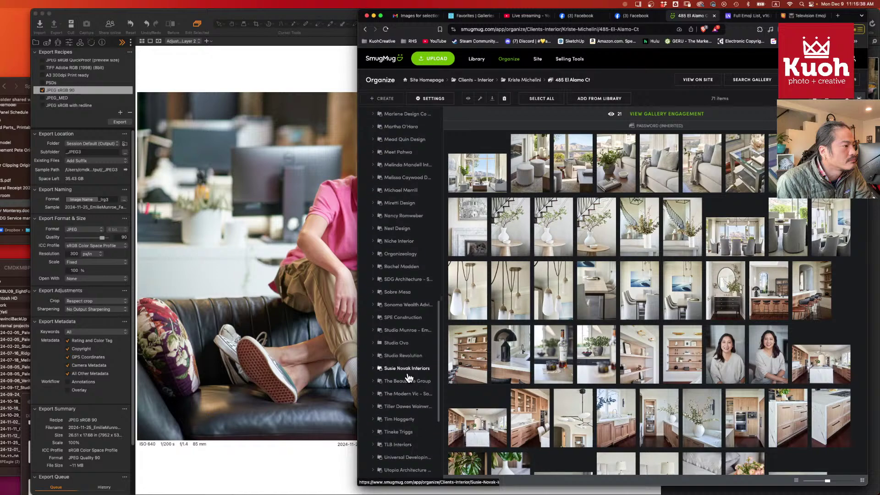
click(387, 333)
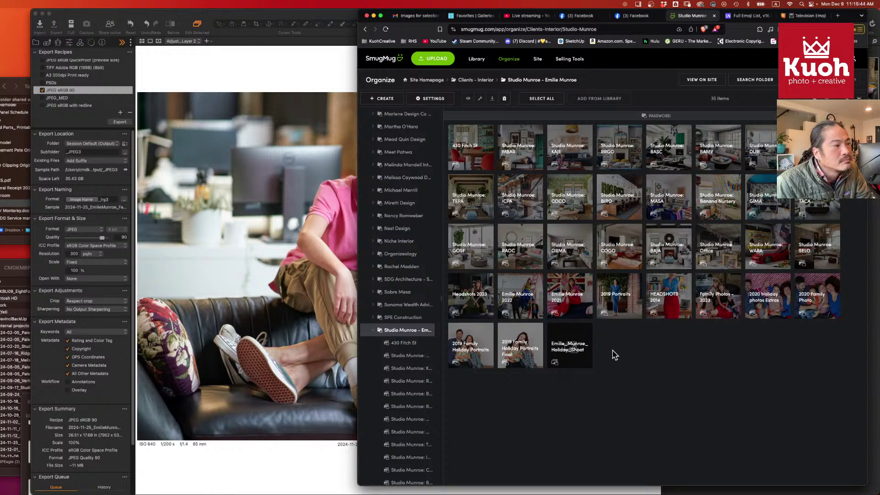
click(389, 99)
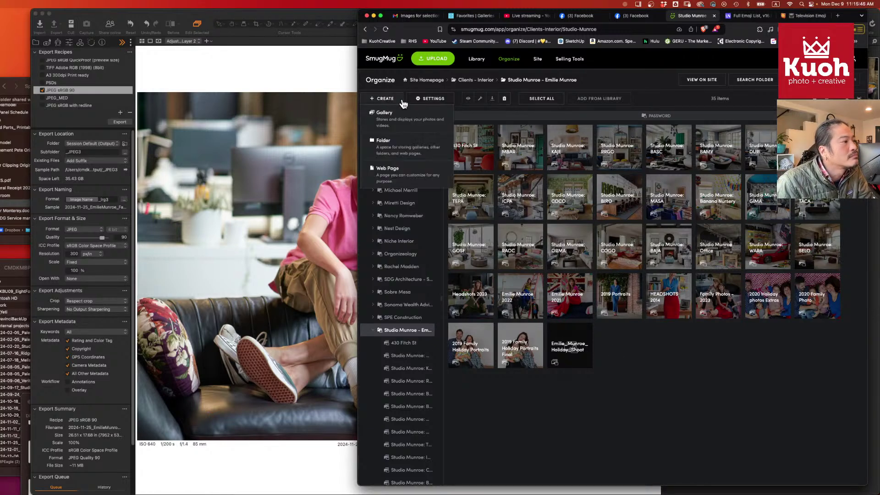
- Create a new gallery with the Client Interiors 2 preset, titled '2024 Holiday Portraits'
click(403, 118)
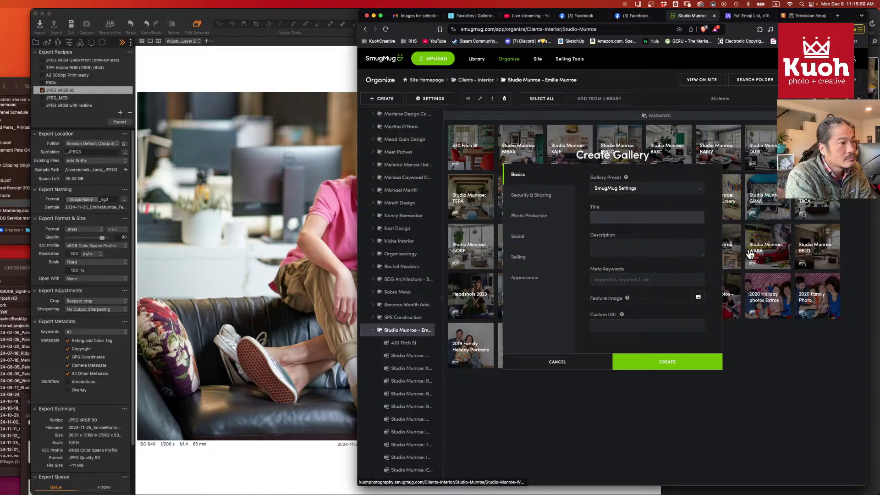
click(688, 188)
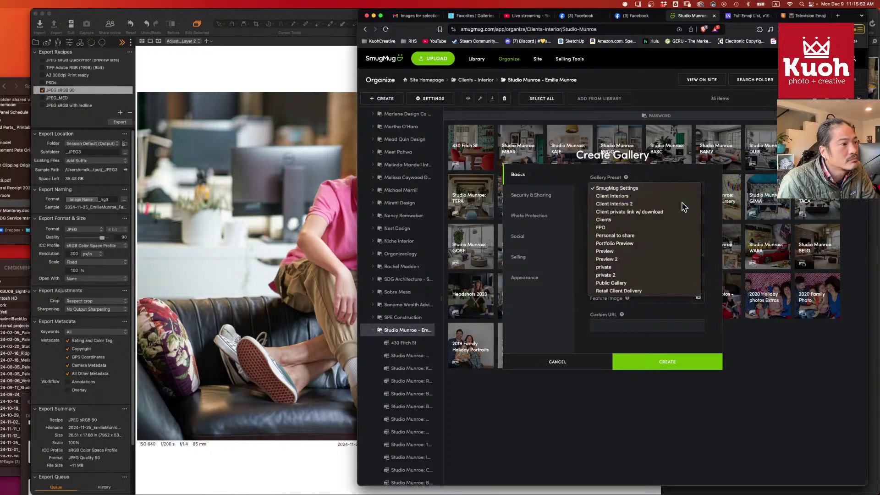
click(683, 205)
click(654, 224)
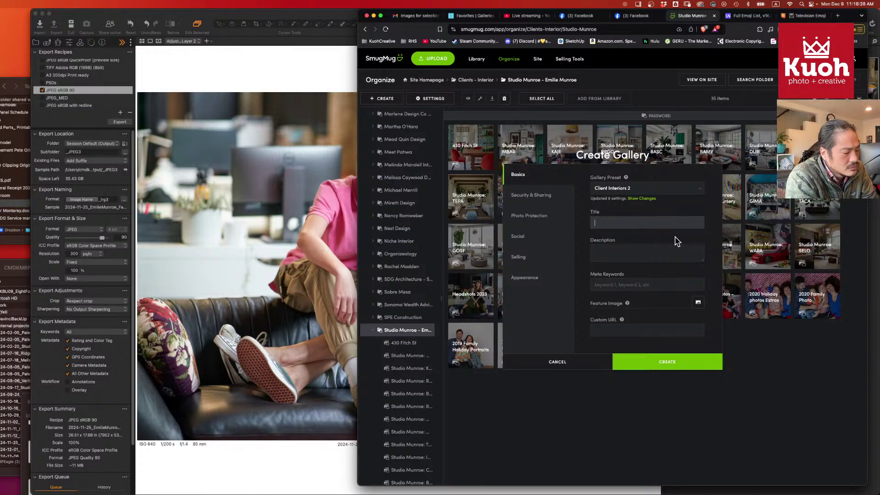
text(Family)
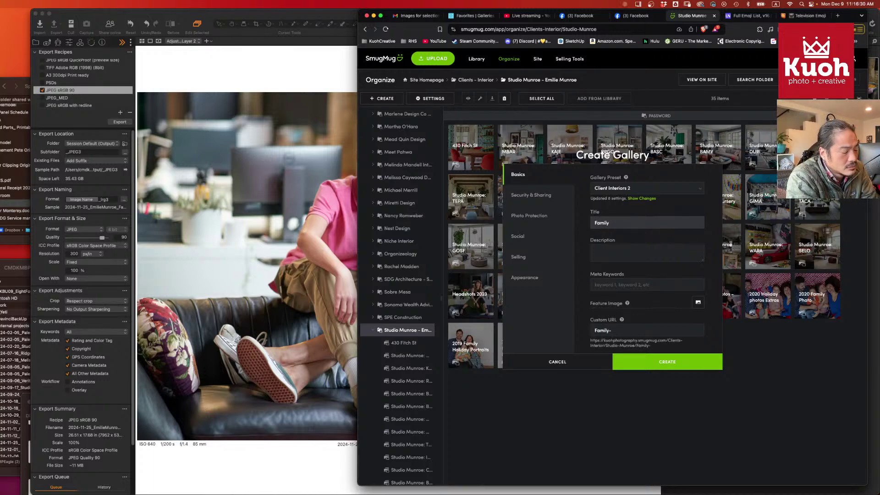
key(BackSpace)
key(BackSpace)
key(BackSpace)
key(BackSpace)
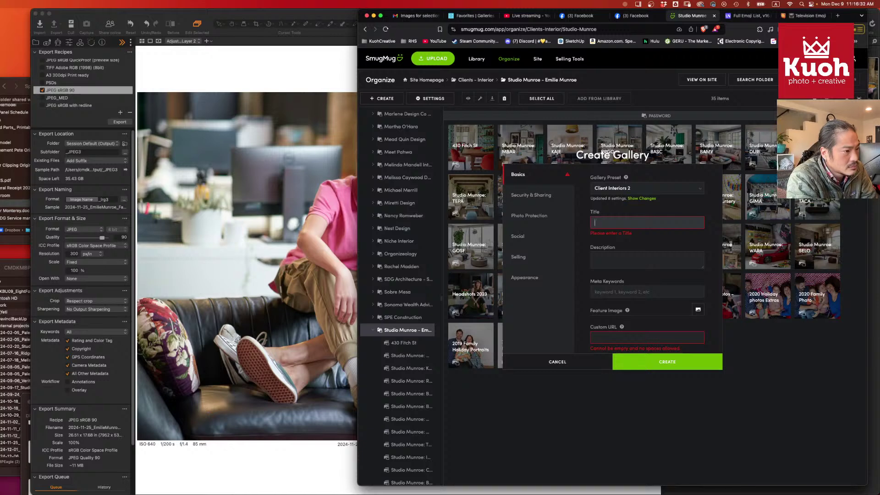
text(2024)
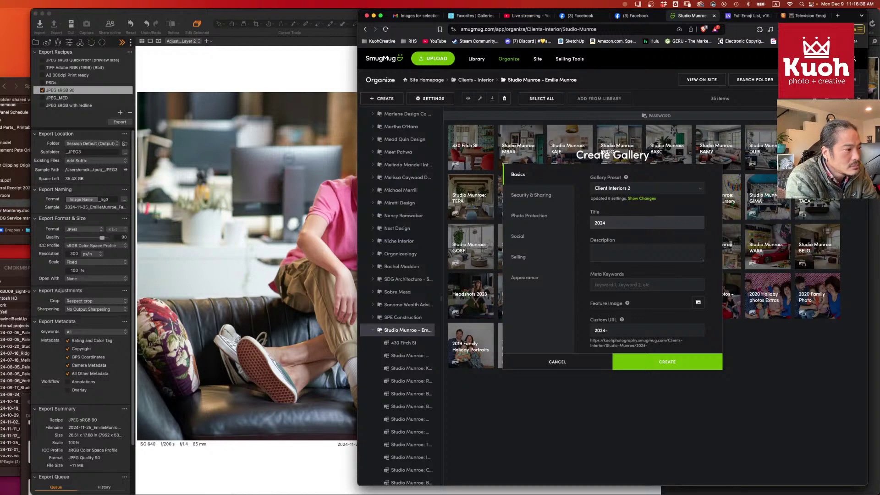
text(Holiday Por)
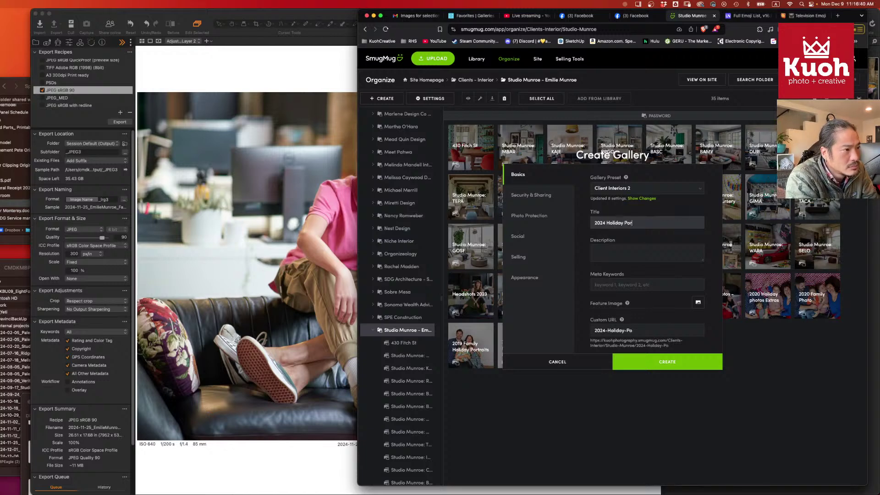
text(traits)
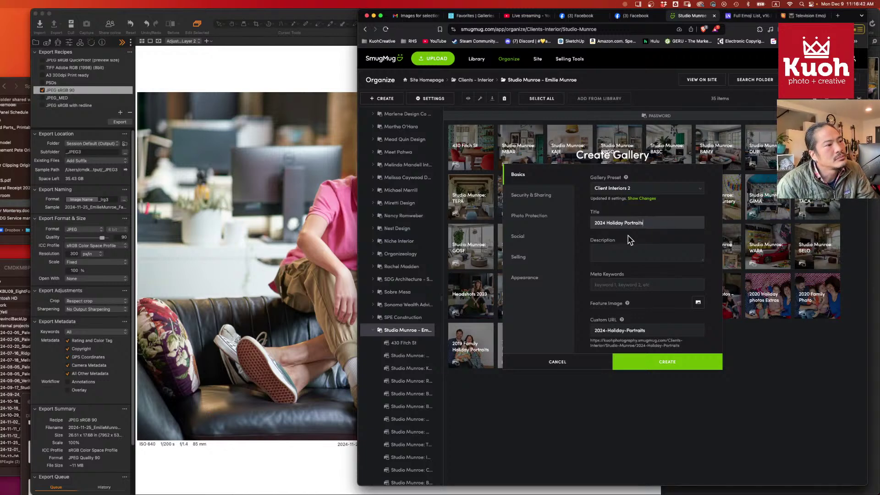
click(663, 368)
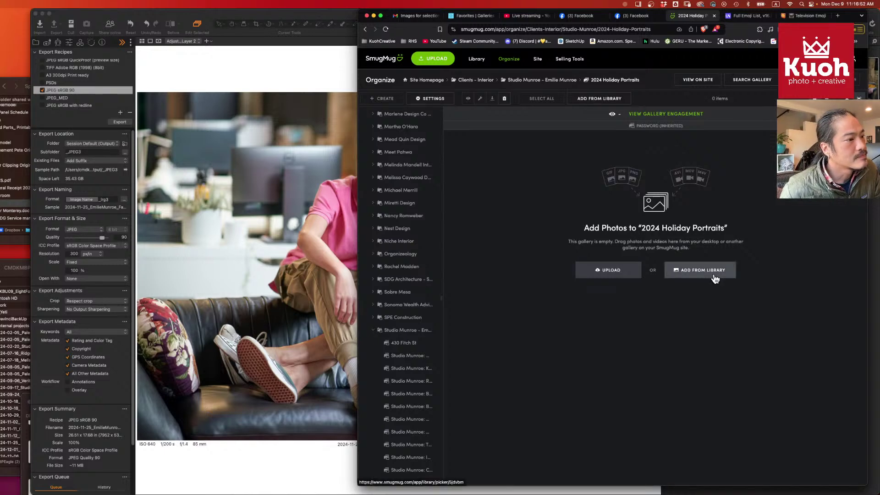
- Open the new gallery's upload panel, then cycle through Capture One, Photoshop and Discord to Finder
click(629, 276)
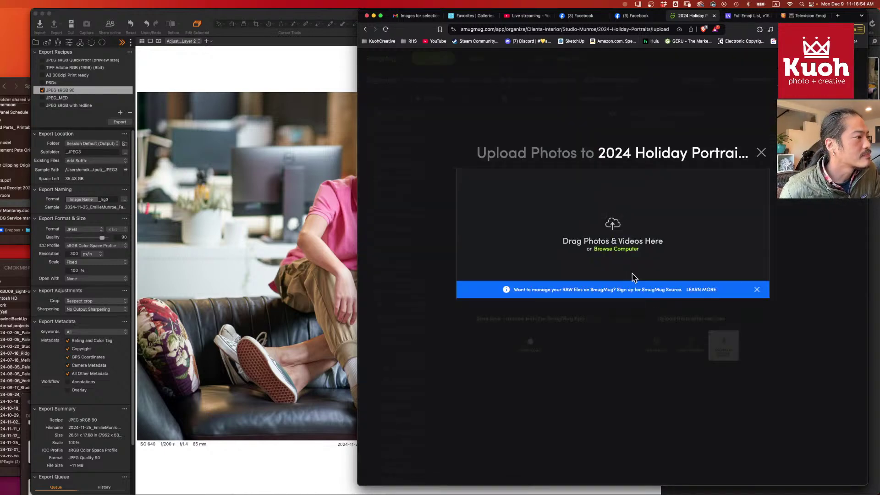
key(super+Tab)
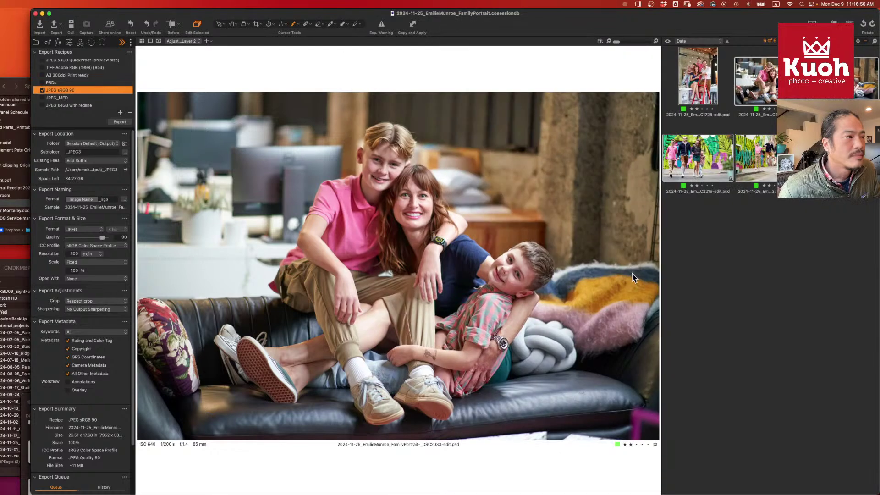
key(super+Tab)
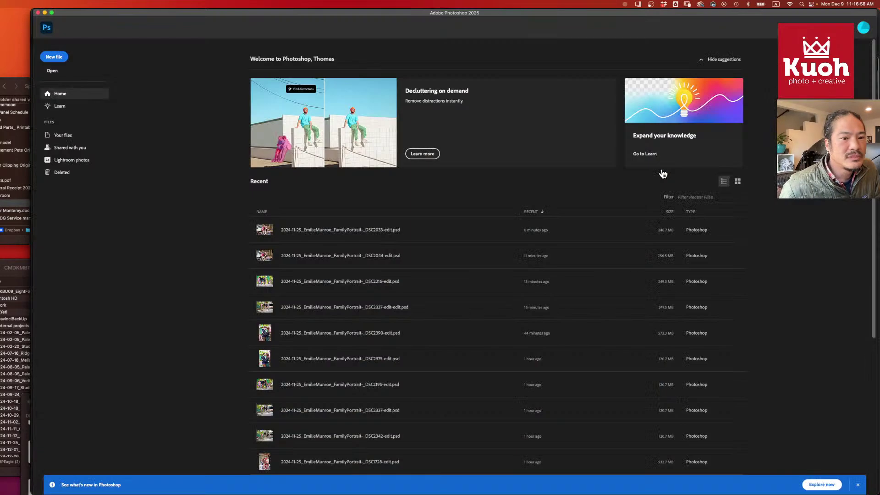
key(super+Tab)
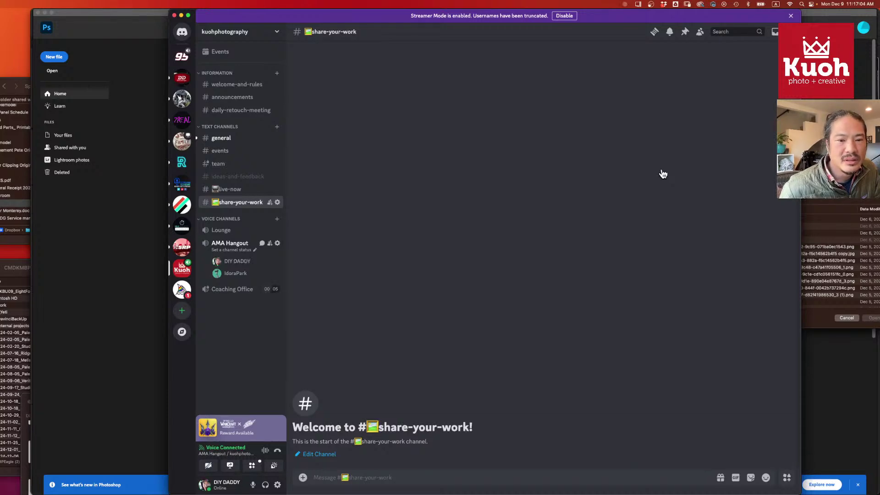
key(super+Tab)
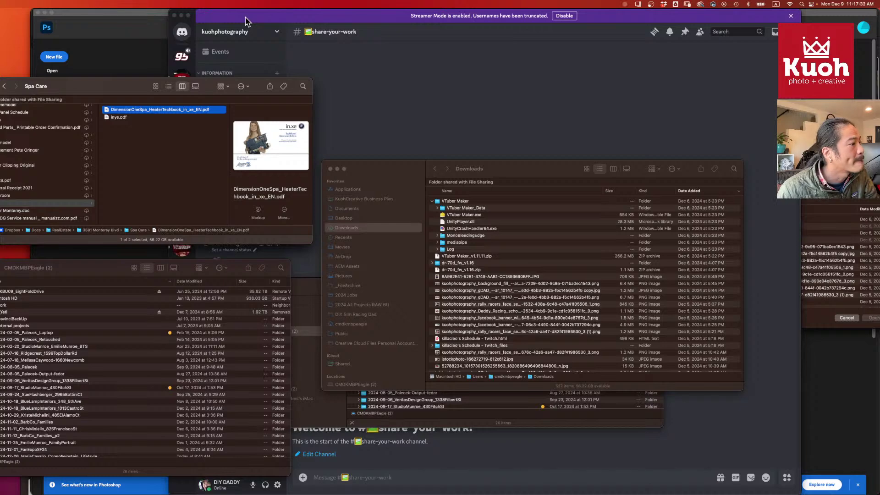
- In Finder, navigate to Pictures > portrait shoot folder > Output > _JPEG3
click(246, 22)
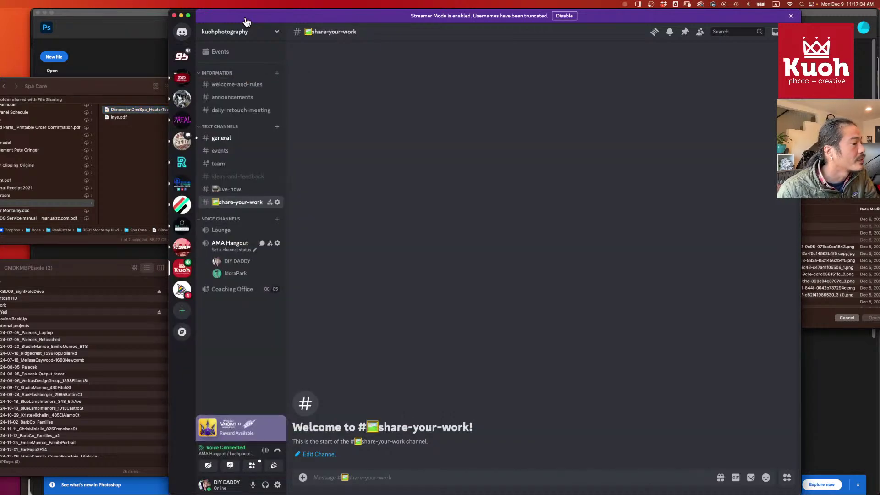
key(super+Tab)
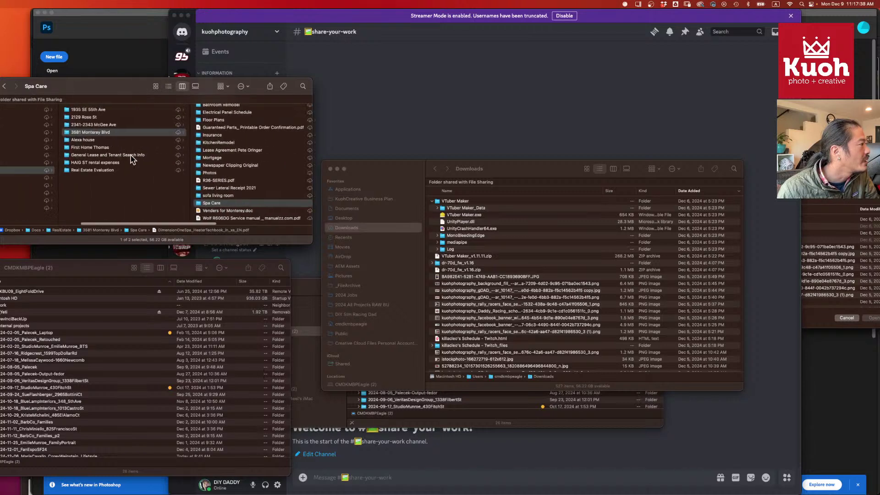
scroll(133, 159, left, 5)
scroll(114, 174, left, 5)
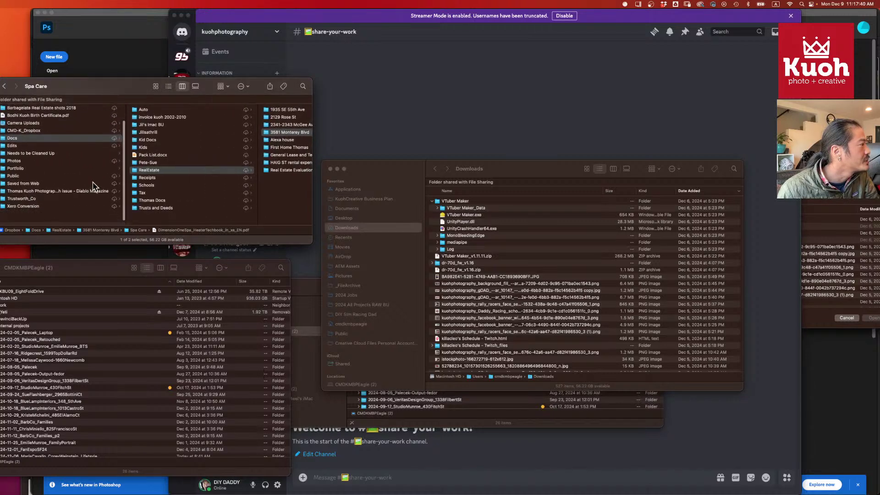
scroll(94, 186, down, 2)
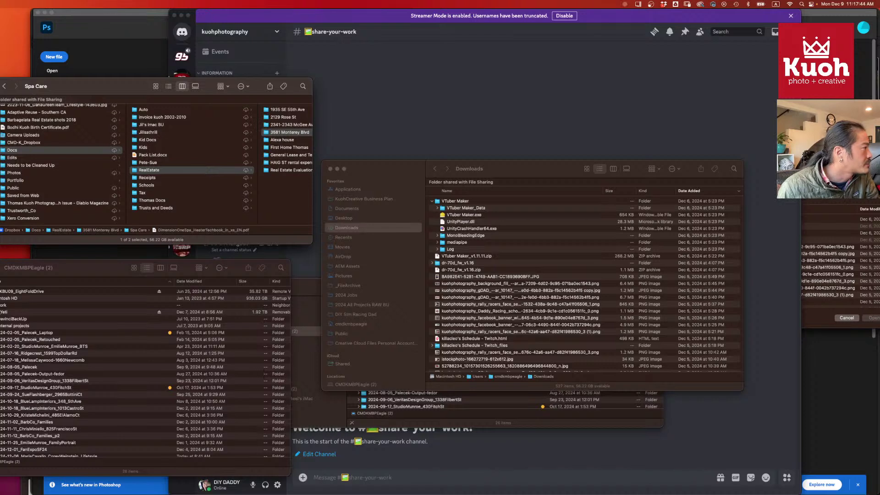
click(0, 193)
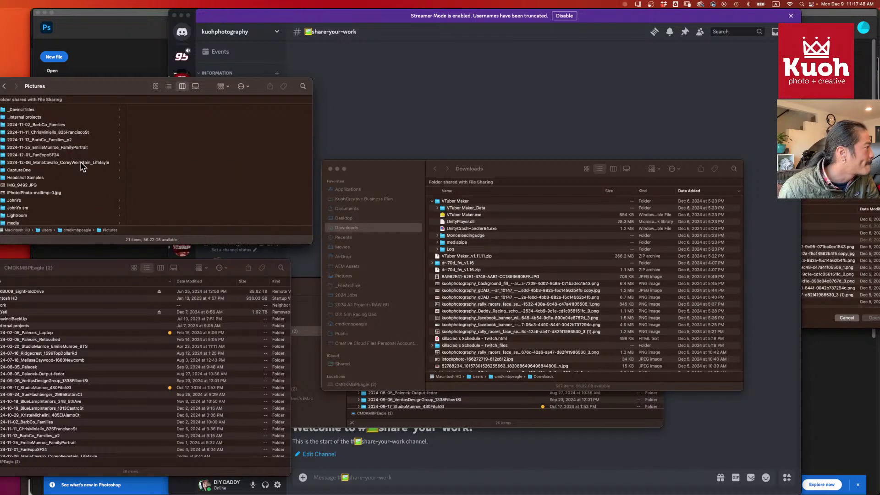
click(83, 148)
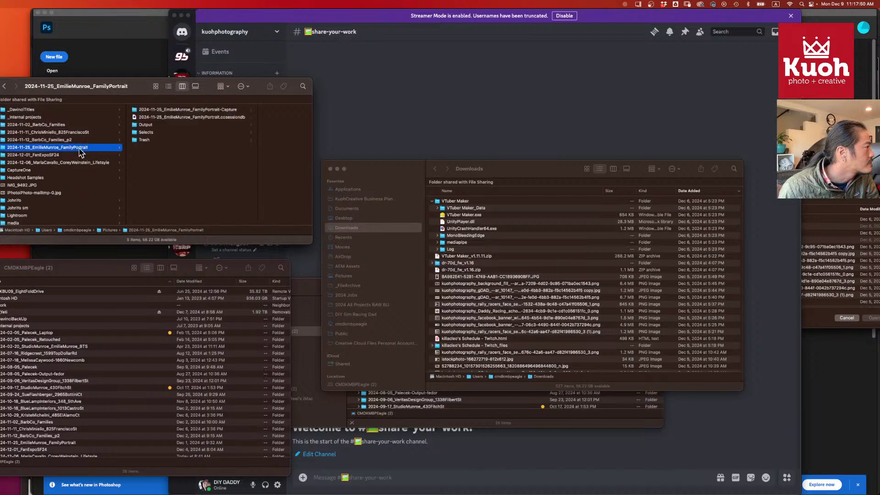
click(167, 126)
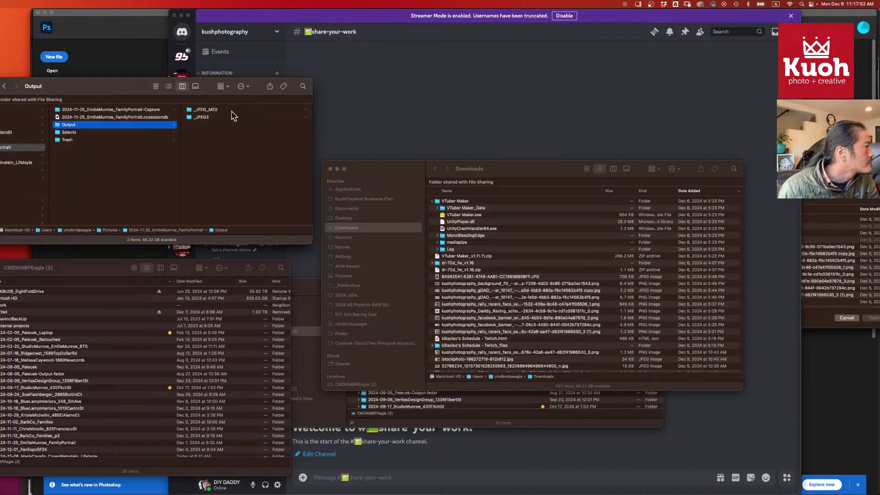
click(231, 117)
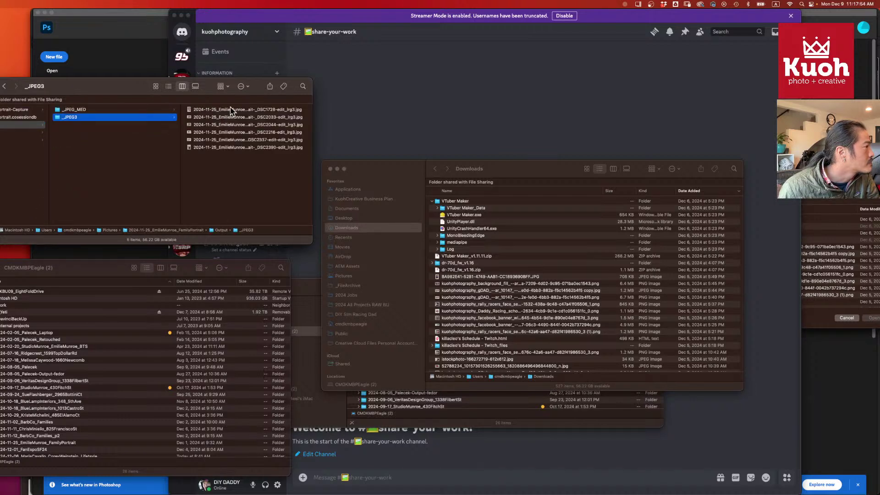
- Select all six exported JPGs and drag them onto SmugMug's upload drop zone
click(229, 110)
shift+click(197, 147)
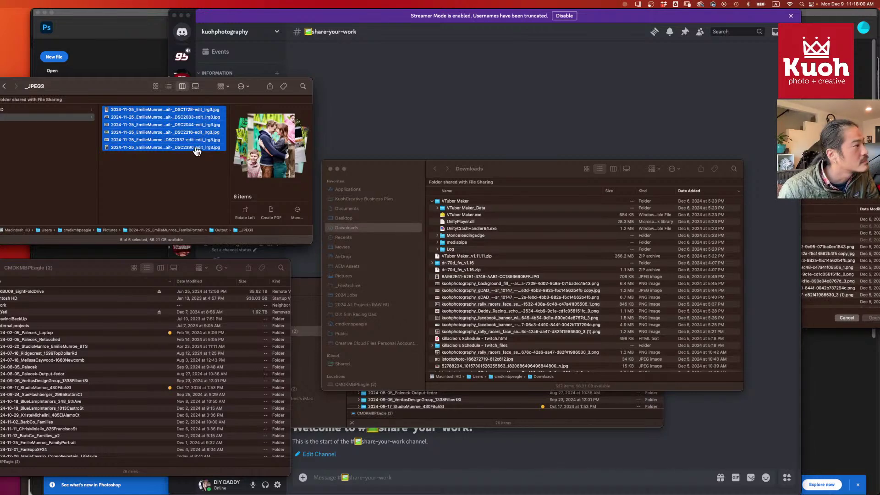
key(super+Tab)
drag(197, 151, 551, 211)
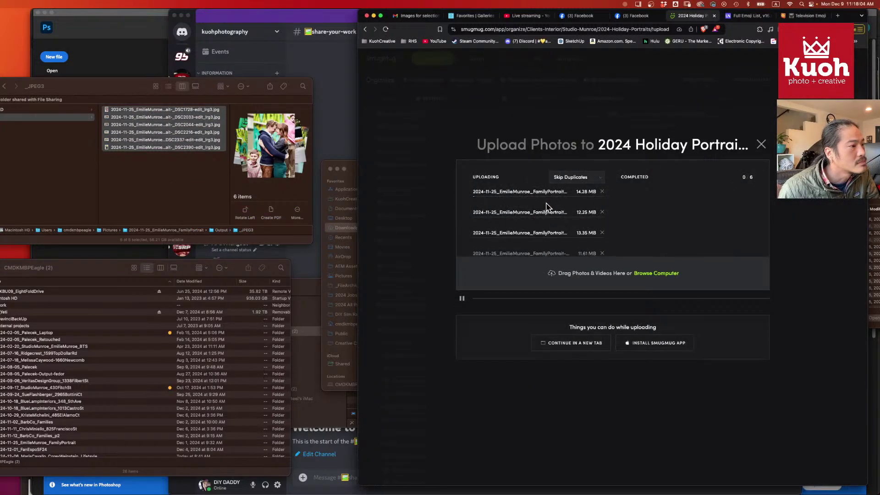
- Switch to ShootProof and go back from the Favorites list to the family photos gallery
click(473, 17)
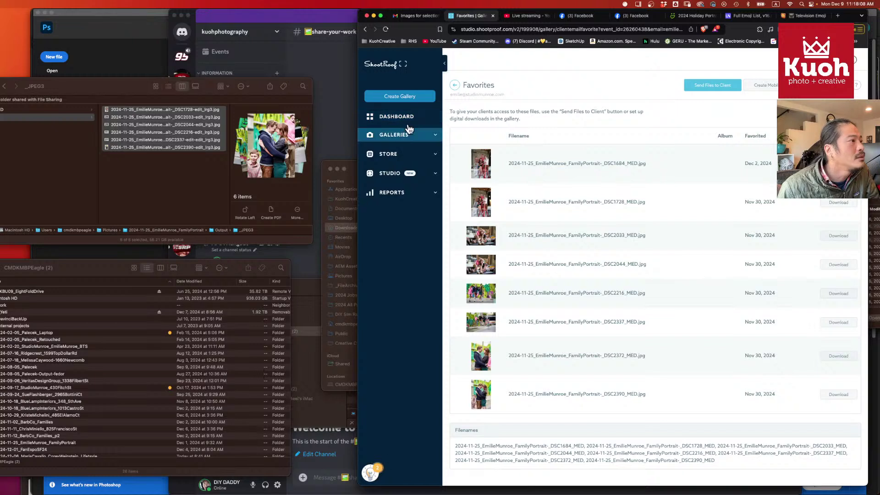
click(455, 86)
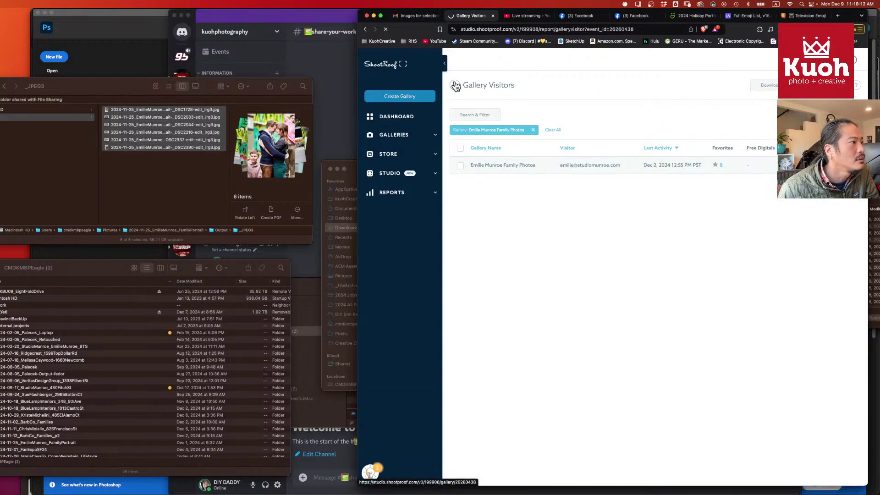
click(455, 86)
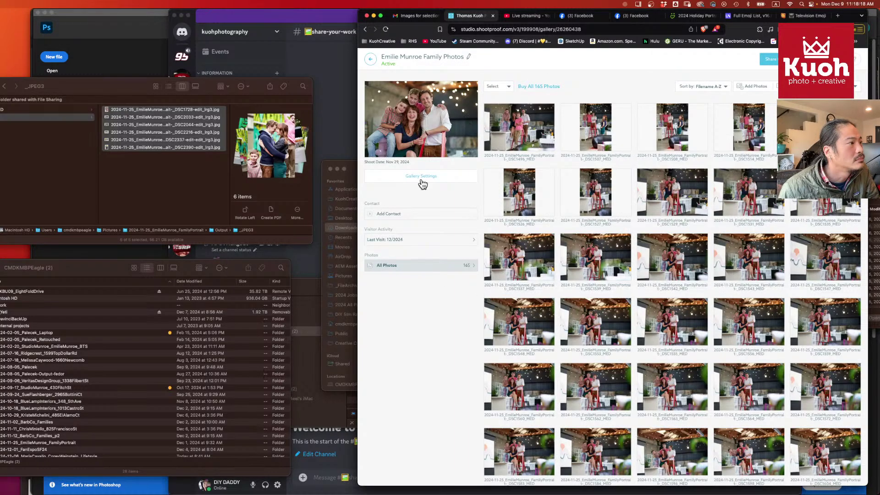
- Add an album named 'Images for Download', dismiss the notice, and open its Actions dropdown
click(779, 87)
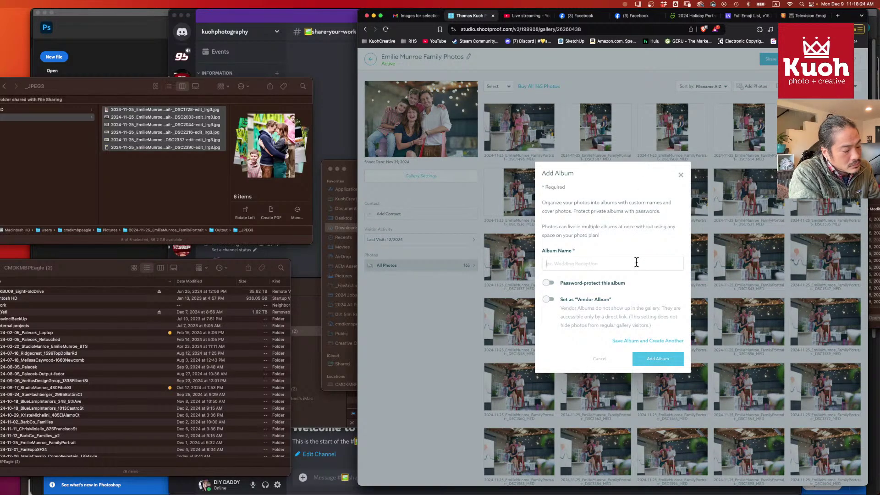
click(636, 261)
text(images for)
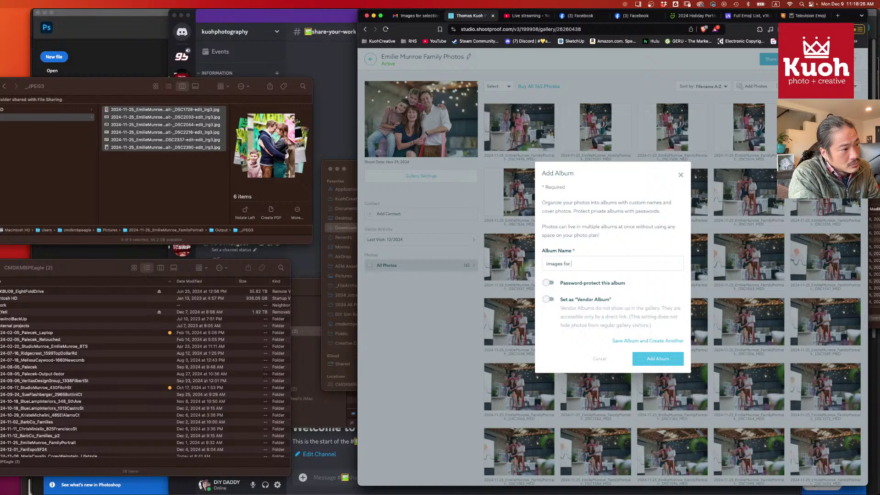
key(BackSpace)
key(BackSpace)
key(BackSpace)
key(BackSpace)
key(BackSpace)
key(BackSpace)
key(BackSpace)
key(BackSpace)
key(BackSpace)
key(BackSpace)
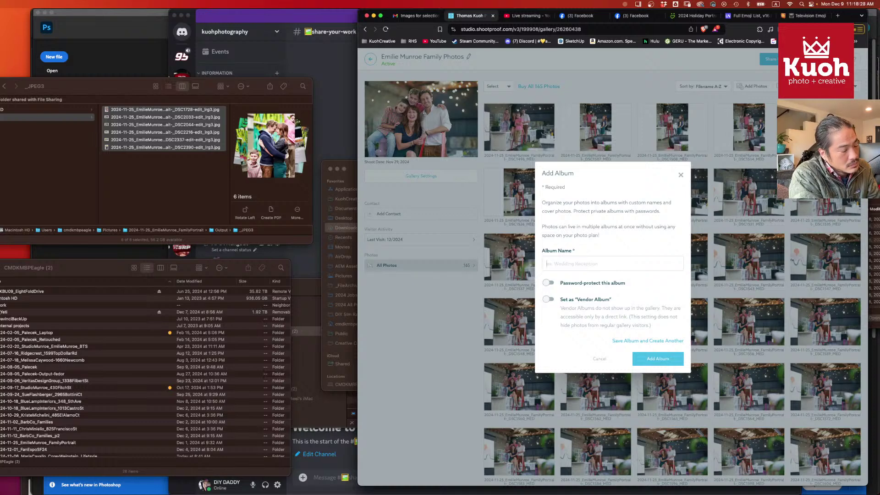
text(Download)
key(BackSpace)
key(BackSpace)
key(BackSpace)
key(BackSpace)
key(BackSpace)
key(BackSpace)
key(BackSpace)
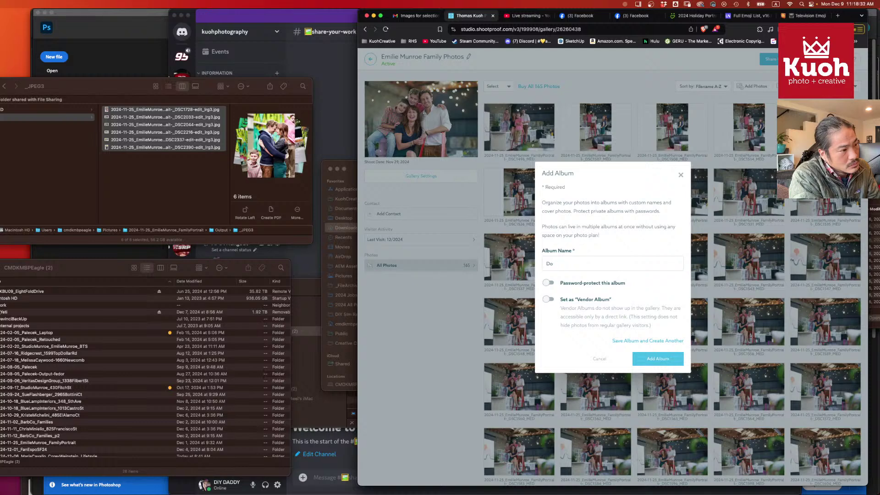
text(Ima)
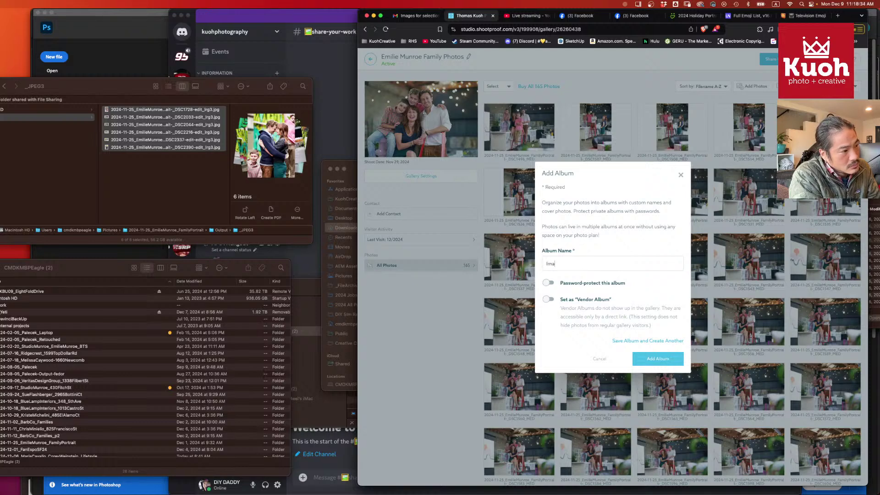
text(ges for Download)
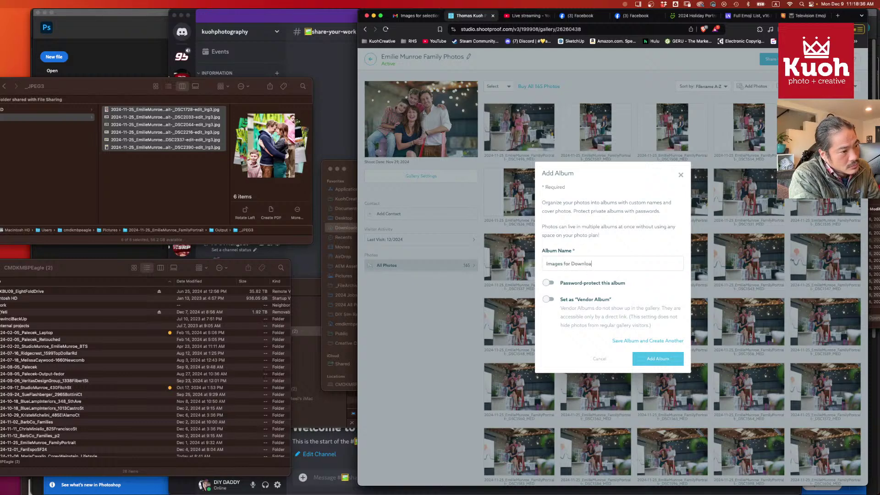
click(654, 360)
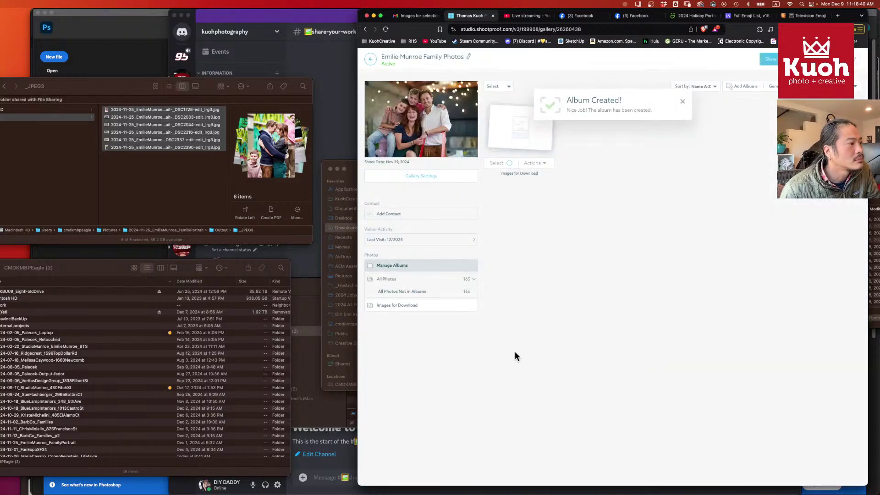
click(683, 102)
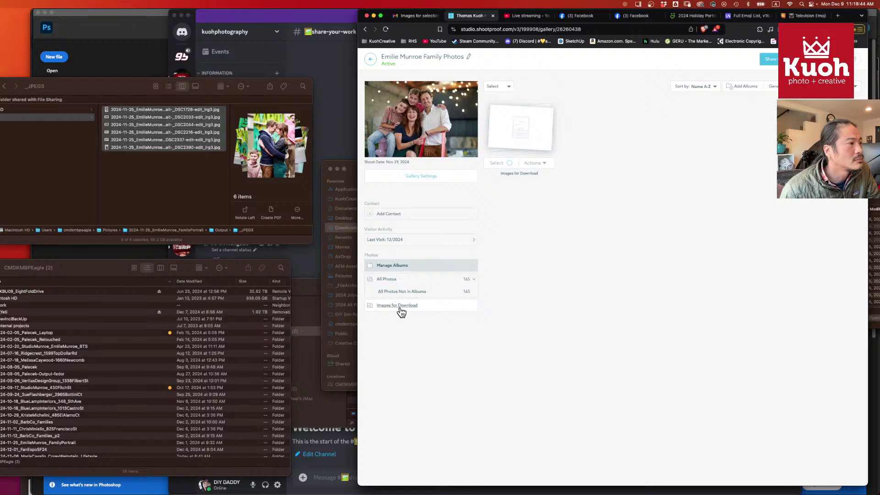
click(544, 164)
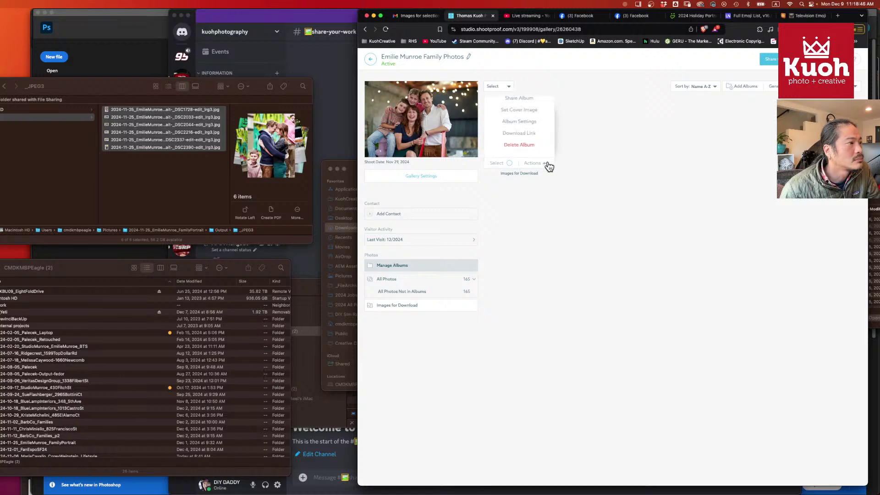
- Add a specific-album free digital rule using the Original template for unlimited original-size downloads, and save
click(546, 122)
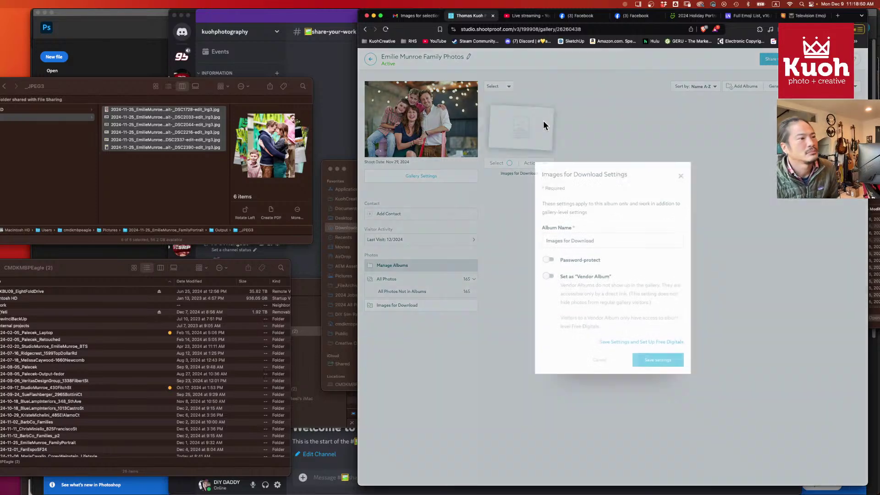
click(668, 360)
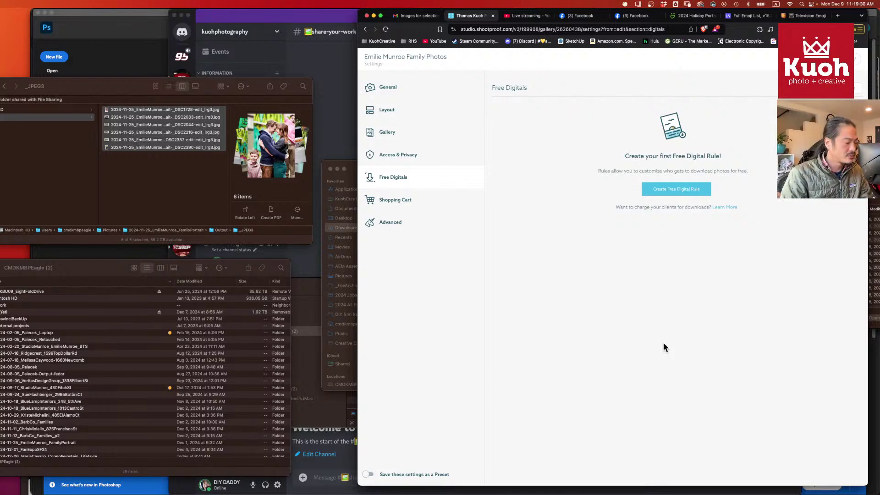
click(668, 190)
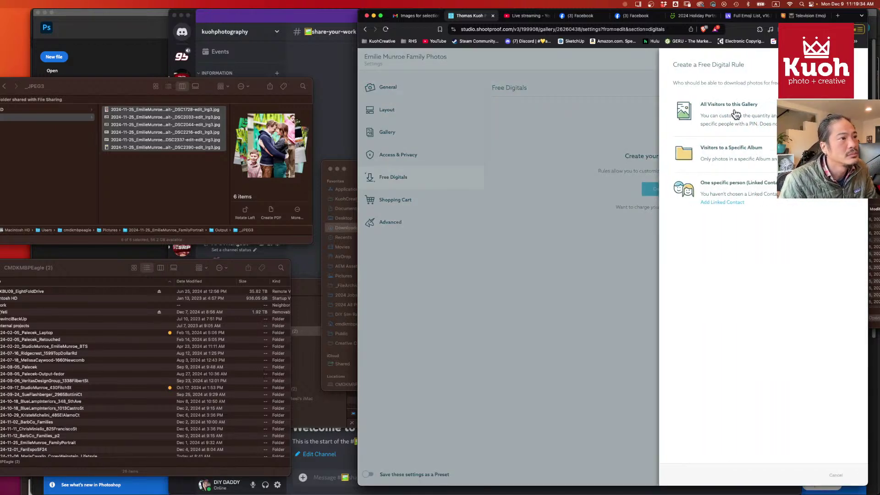
click(735, 115)
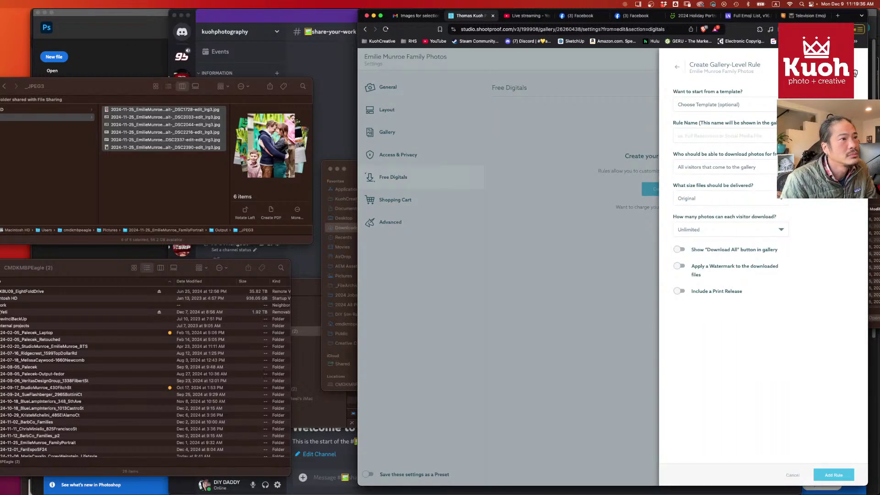
key(Escape)
click(677, 189)
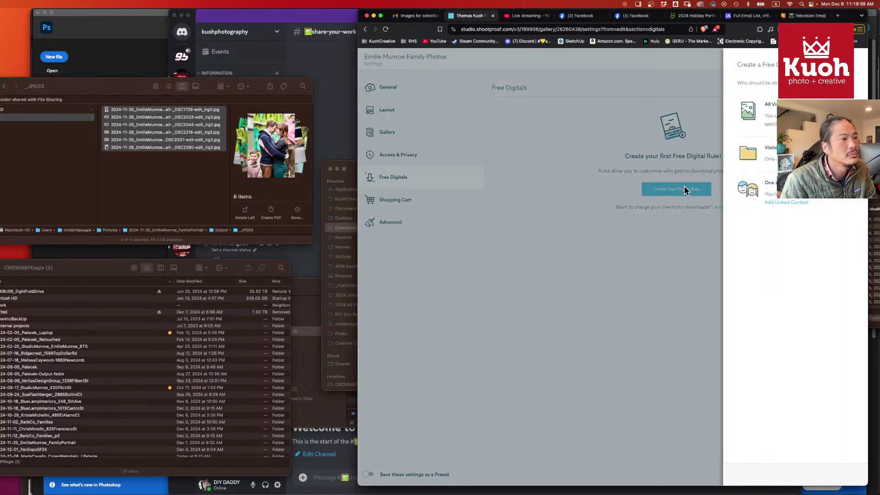
click(731, 156)
click(726, 107)
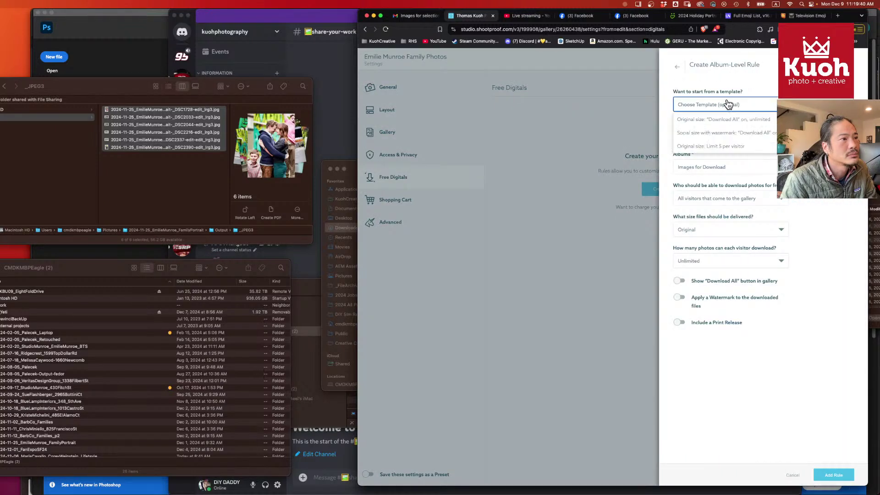
click(718, 119)
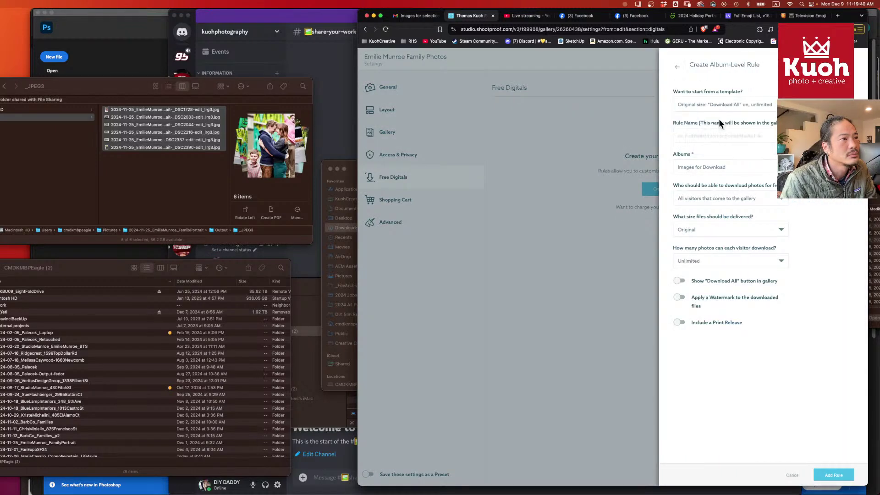
click(835, 475)
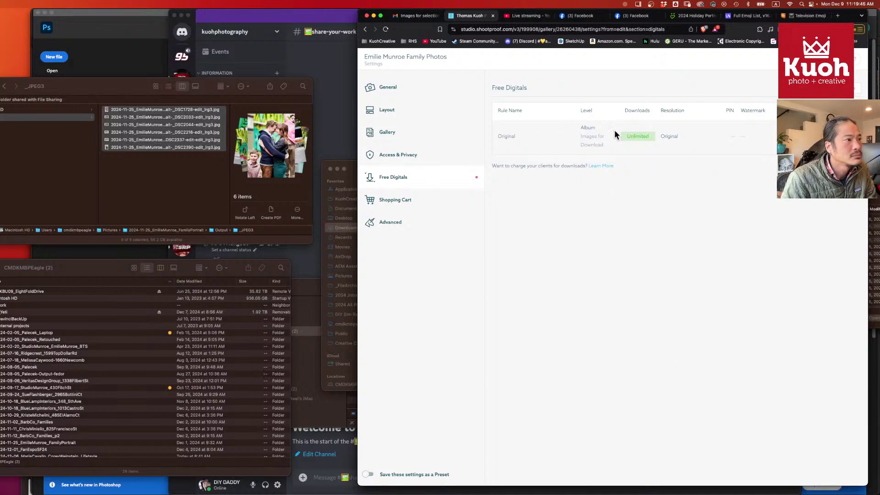
click(827, 59)
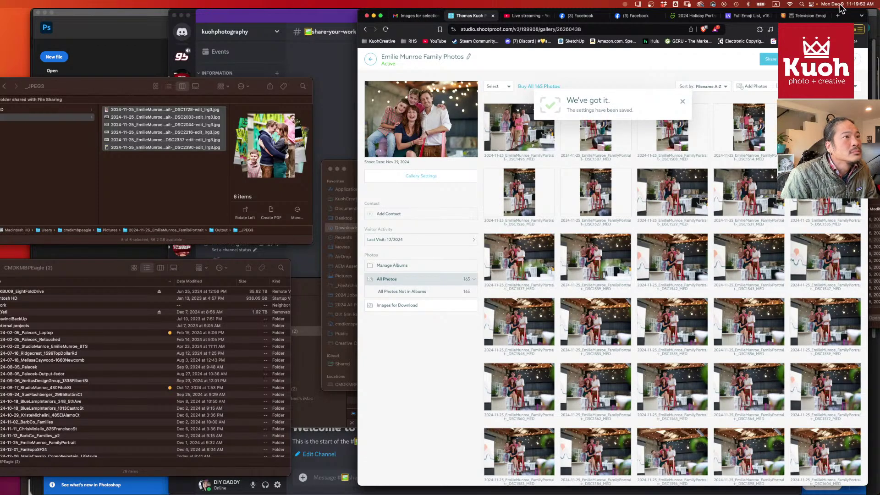
- Close the finished SmugMug upload dialog and view the 2024 Holiday Portraits gallery on site
click(692, 16)
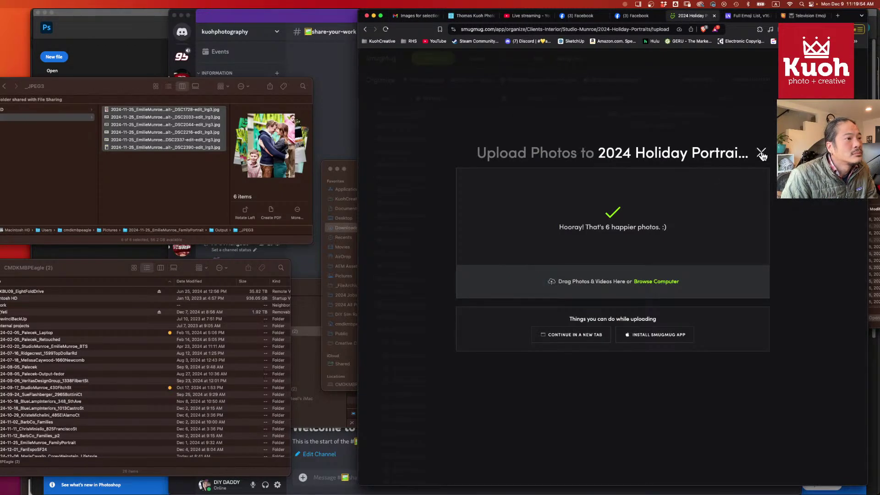
click(761, 152)
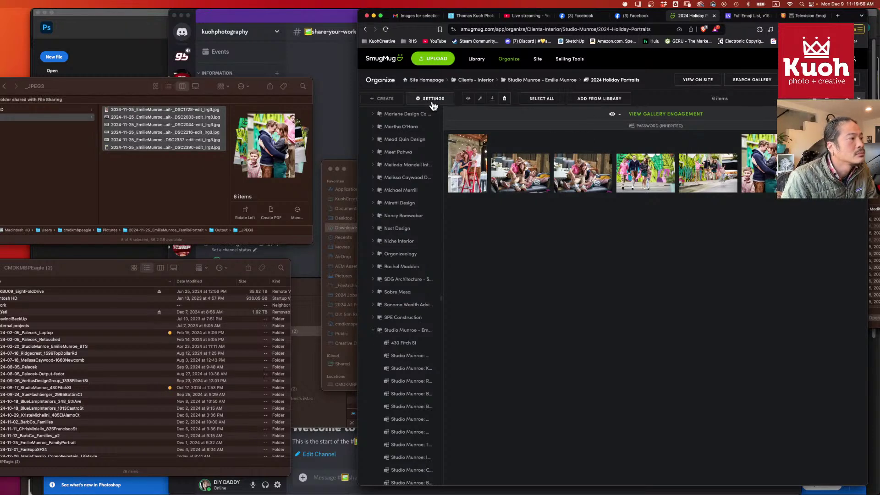
click(699, 82)
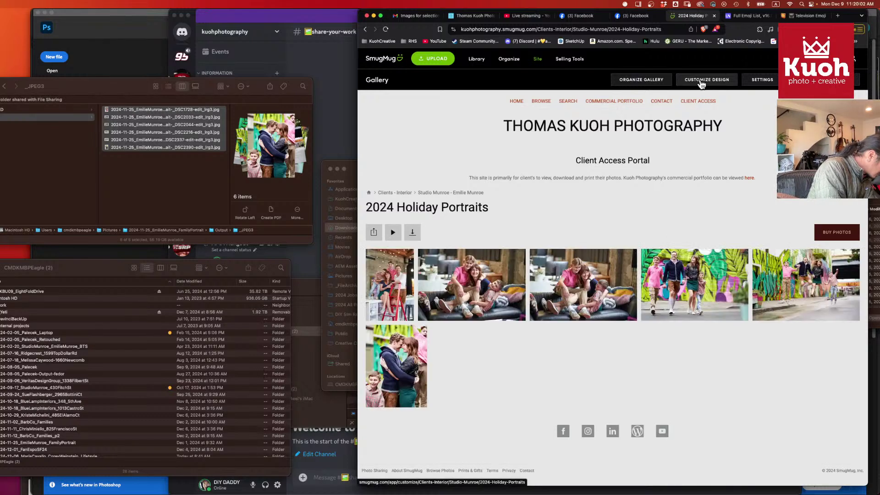
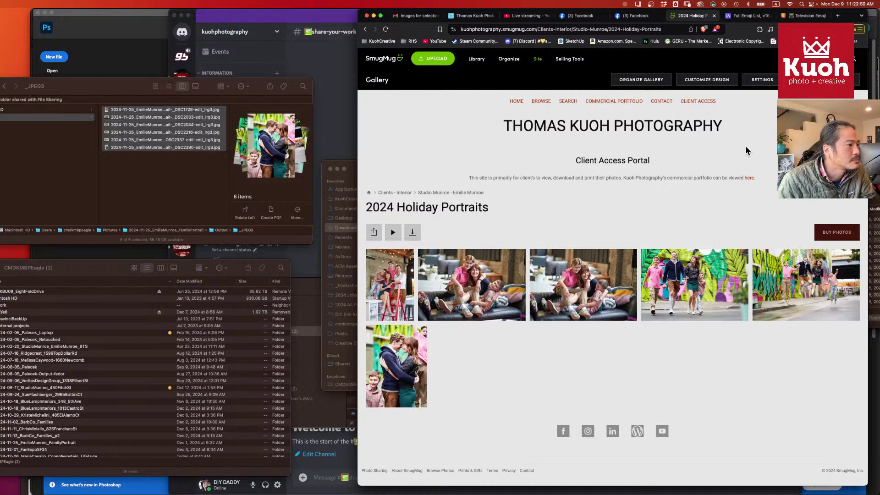
- Go up from the 2024 Holiday Portraits gallery to the Studio Munroe client folder
scroll(745, 158, down, 1)
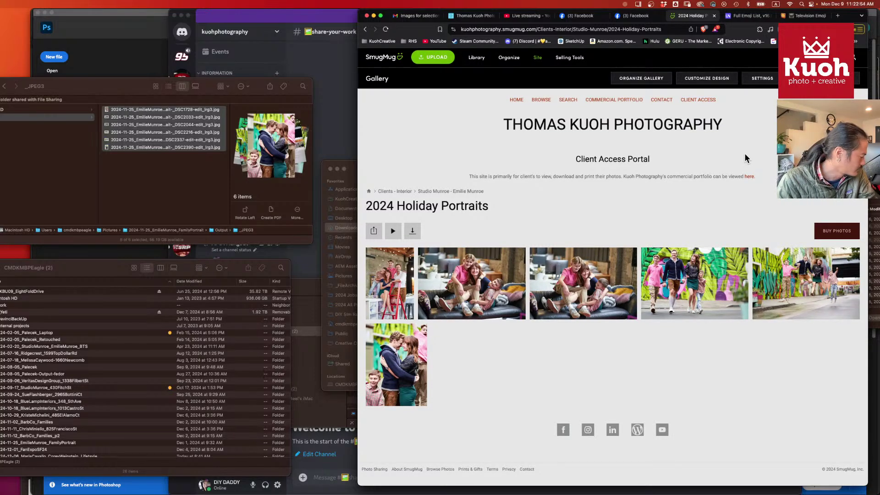
scroll(745, 151, up, 1)
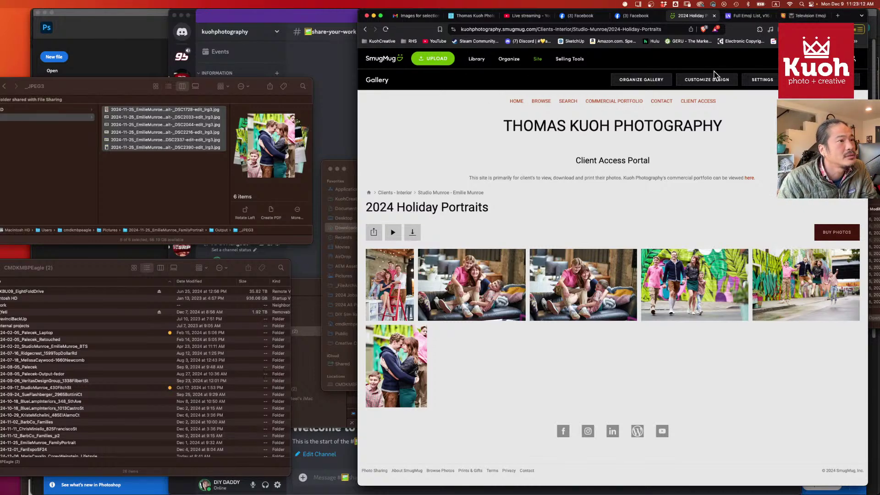
click(444, 192)
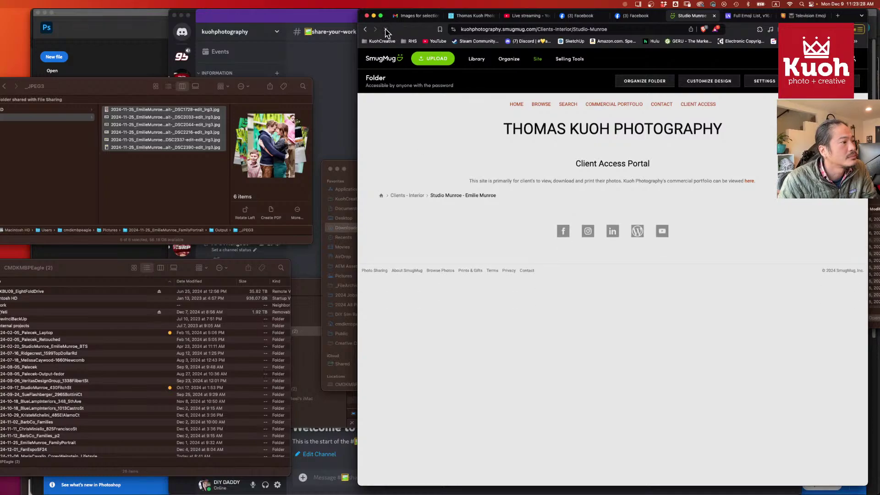
- Check the empty holiday shoot gallery, then return to the client folder
scroll(545, 239, down, 10)
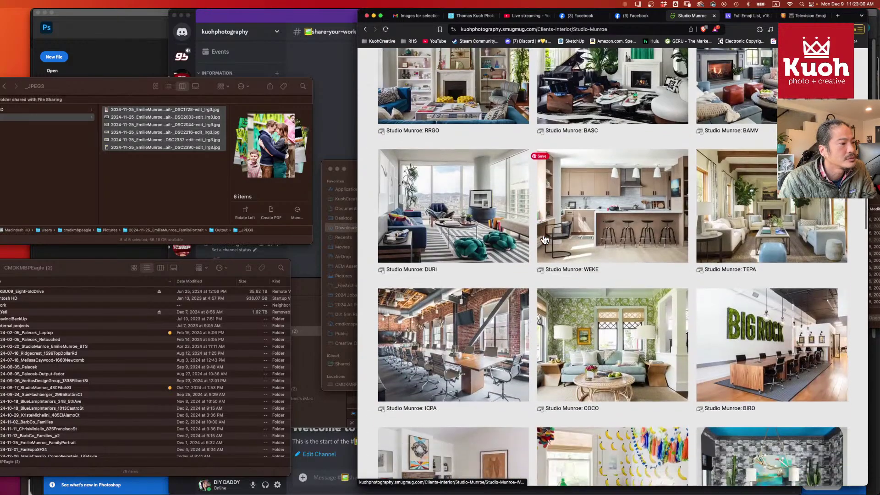
scroll(545, 239, down, 15)
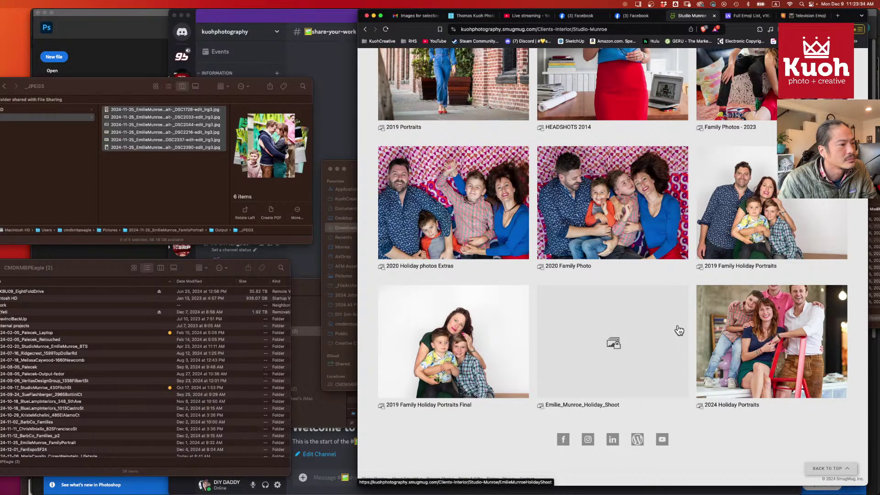
click(638, 332)
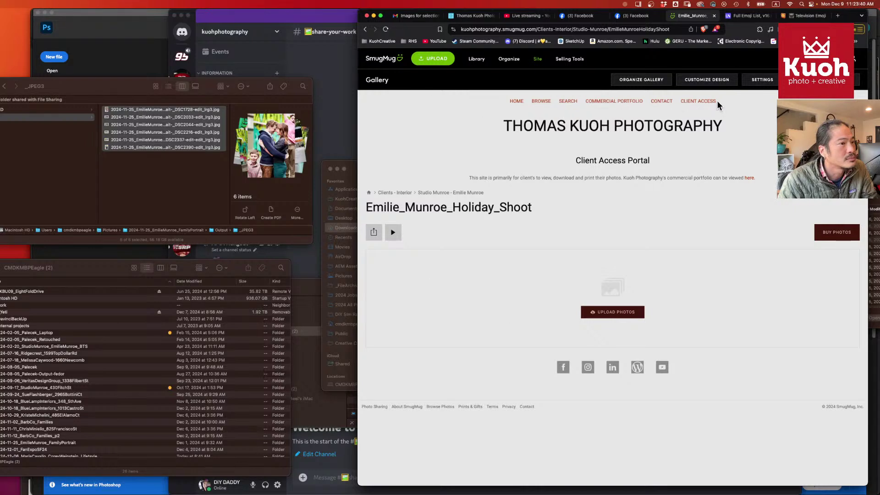
click(365, 29)
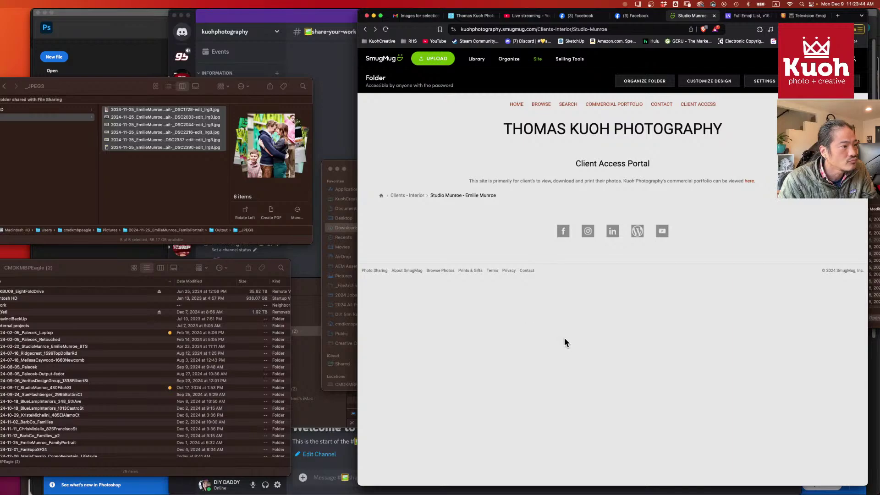
- Open the 2024 Holiday Portraits gallery and select its web address for sharing
scroll(567, 341, down, 10)
scroll(567, 341, down, 6)
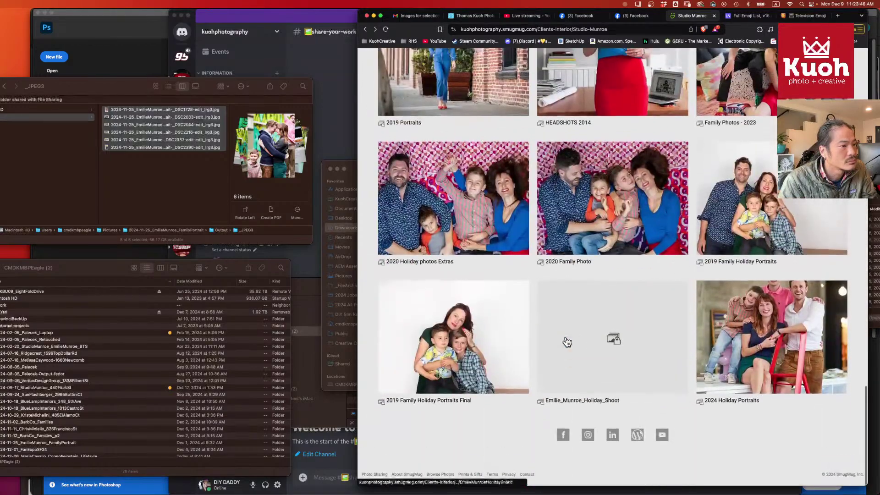
click(766, 362)
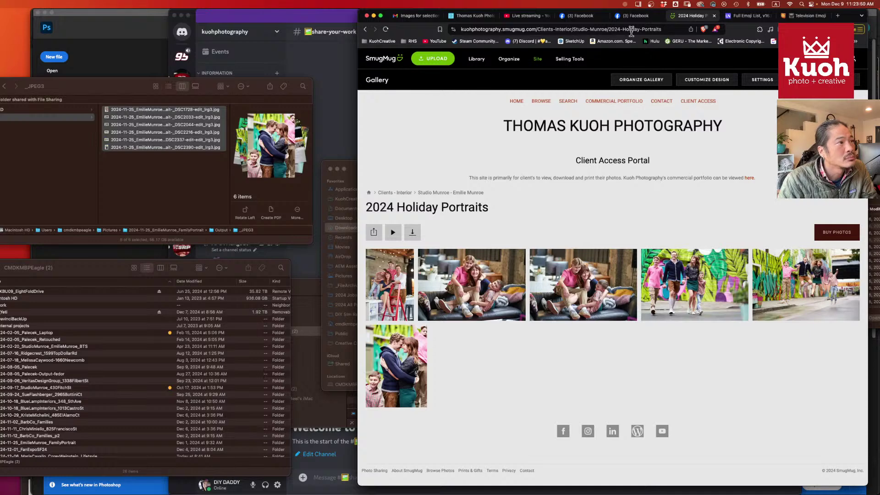
click(676, 31)
key(super+c)
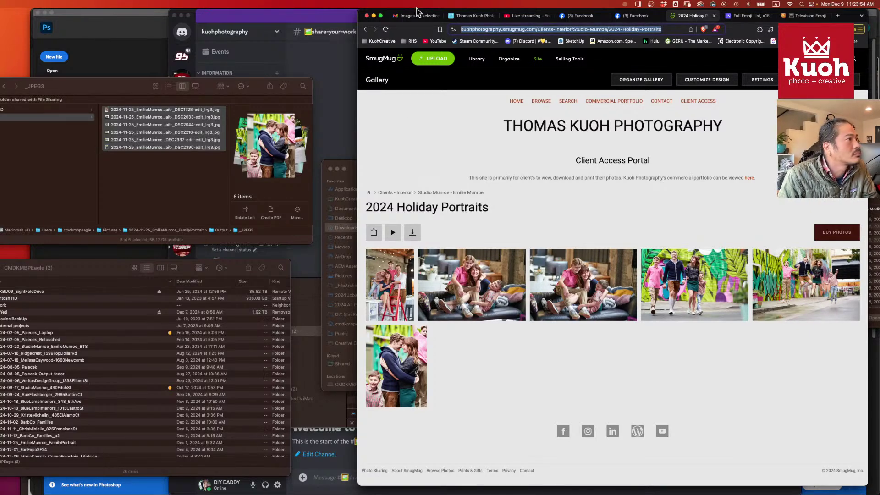
click(412, 15)
- Reply to the client's latest email, add the second client as recipient, and paste the gallery link
scroll(457, 298, down, 5)
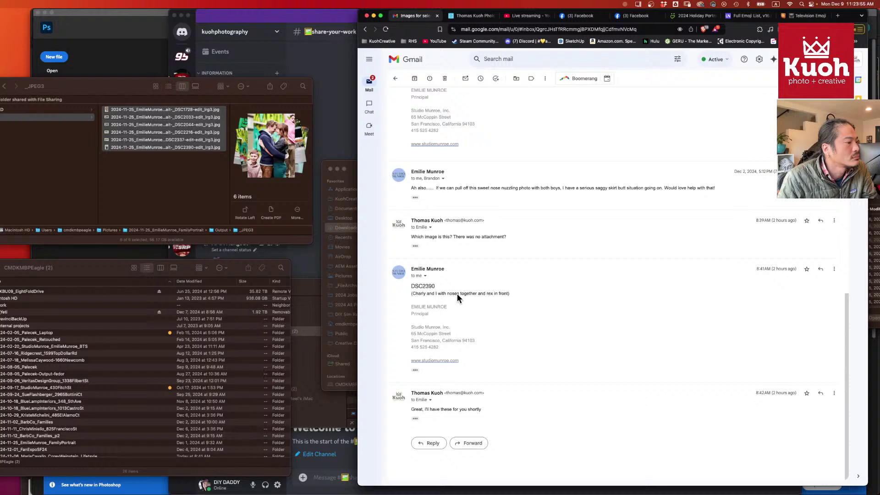
click(432, 443)
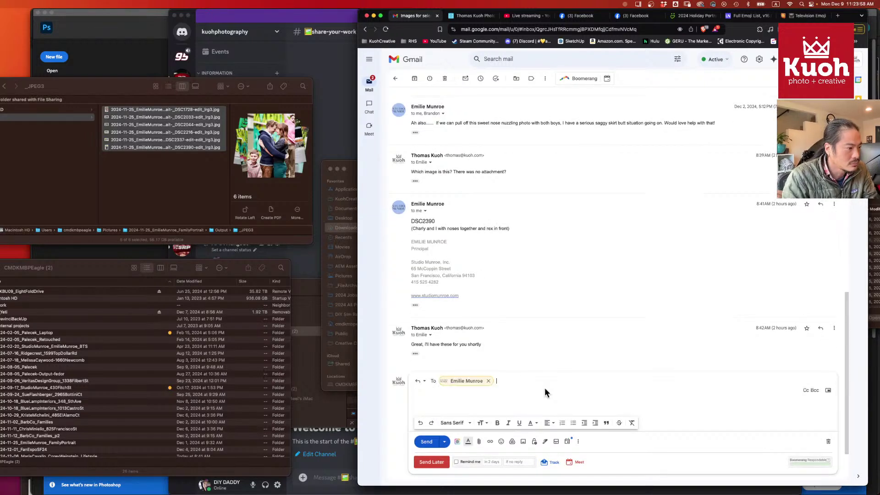
text(bran)
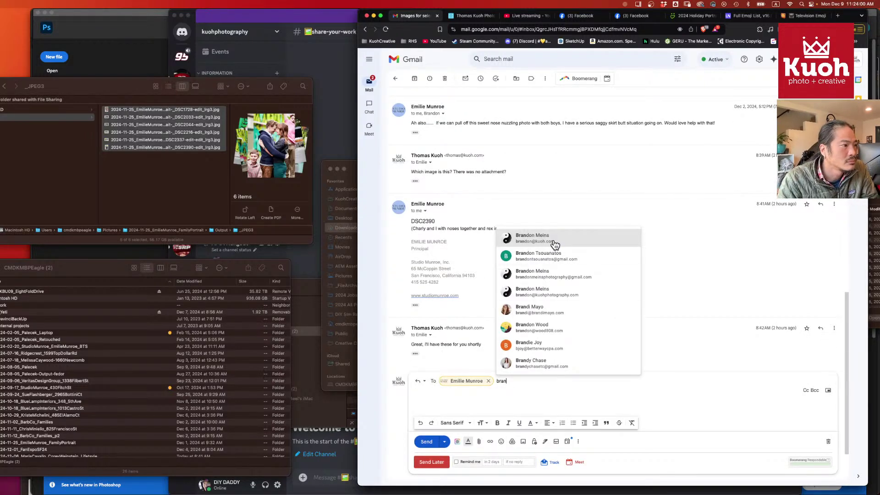
click(551, 241)
click(469, 403)
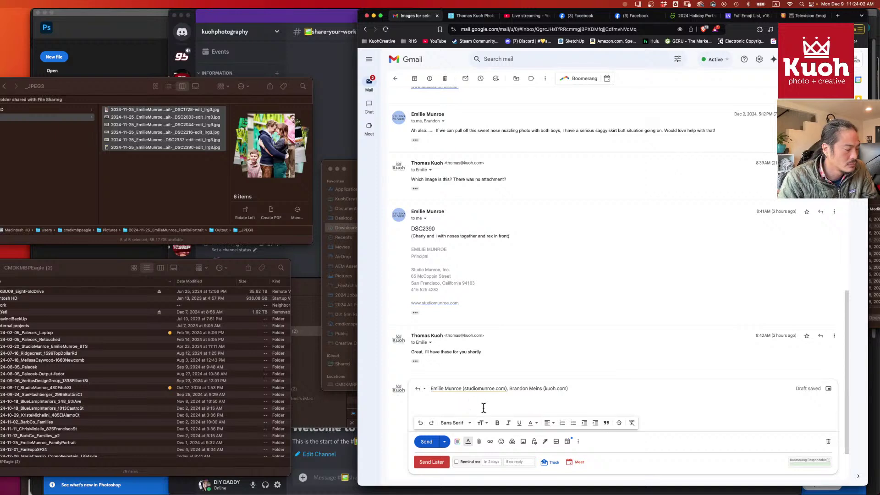
key(super+v)
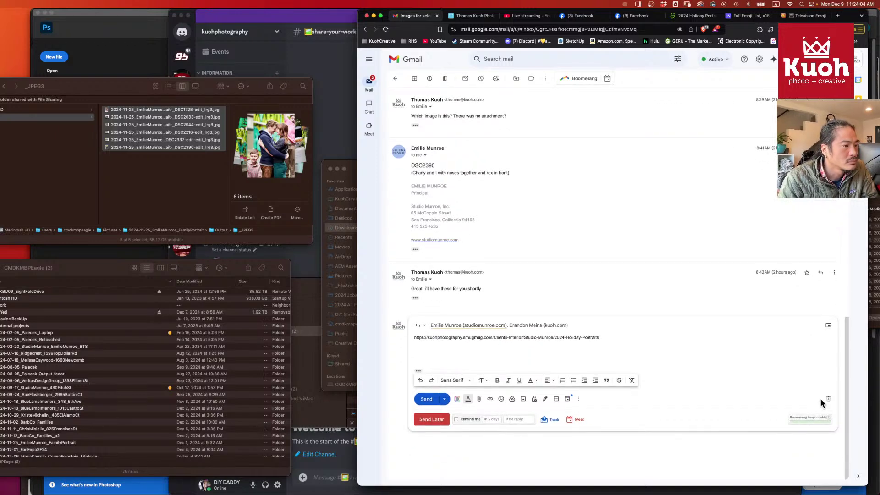
- Insert the '[LS] Images ready' template, move the link into [insert link], and send
click(578, 399)
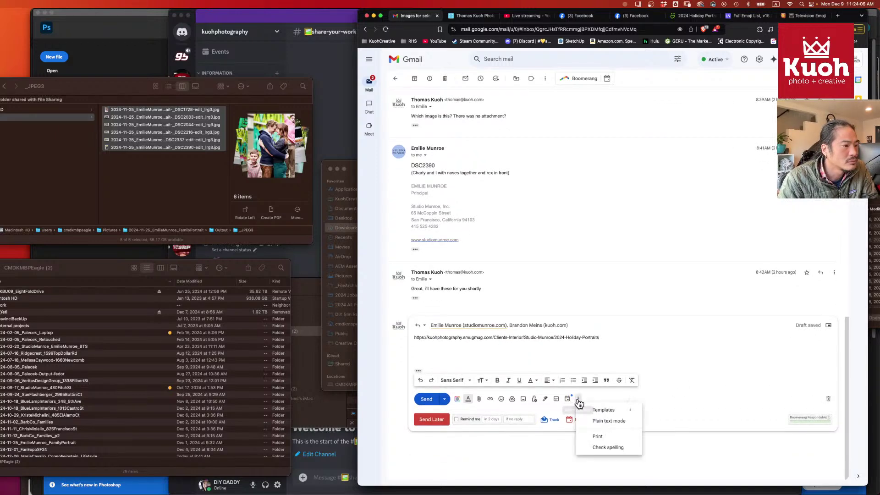
mouse_move(605, 410)
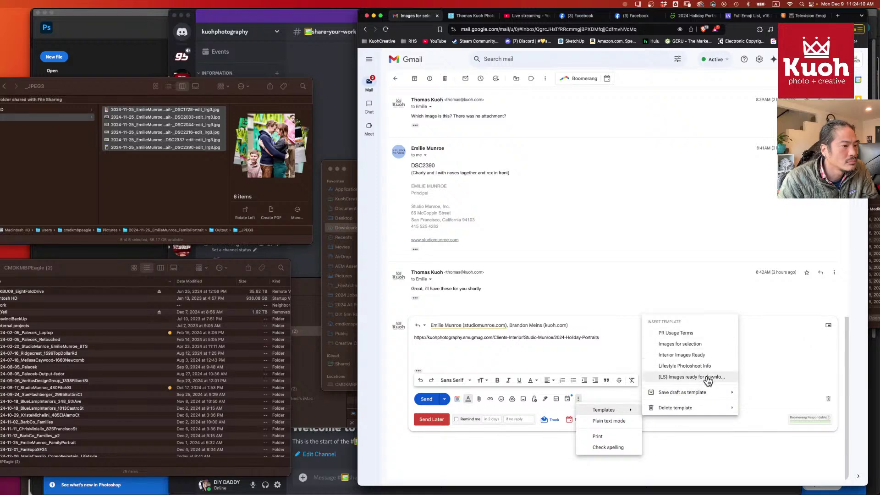
click(709, 379)
scroll(653, 369, down, 2)
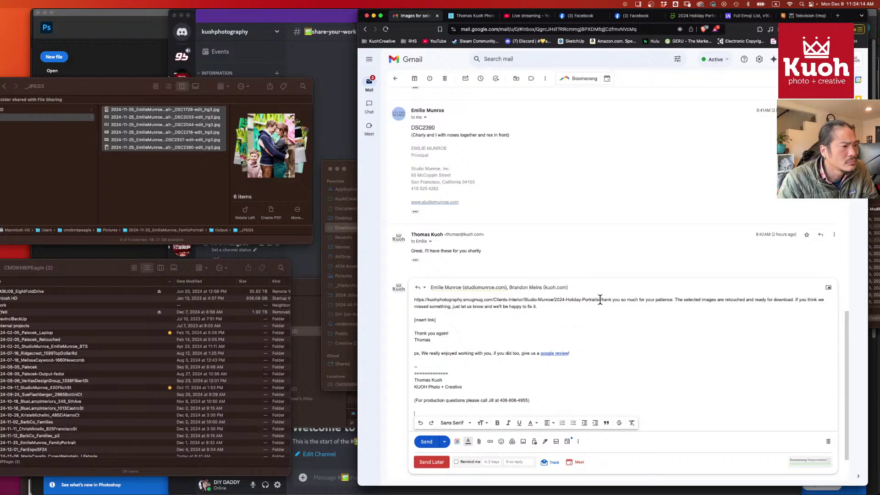
drag(599, 300, 394, 305)
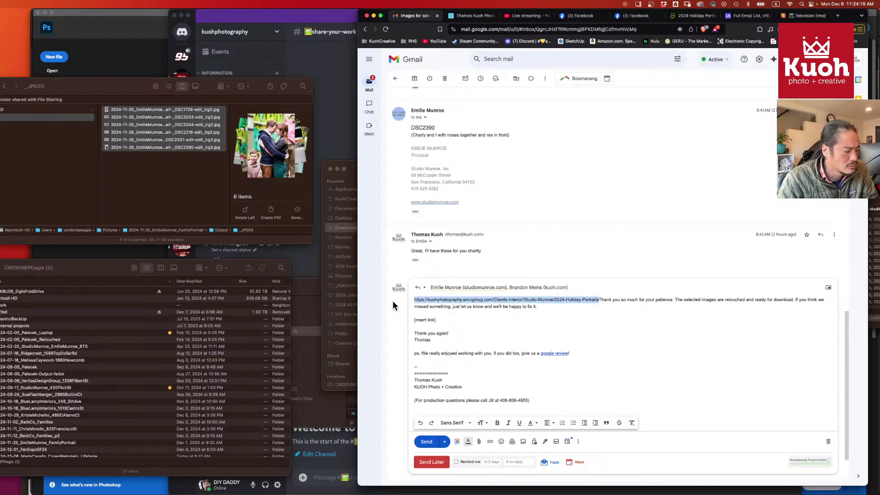
key(super+x)
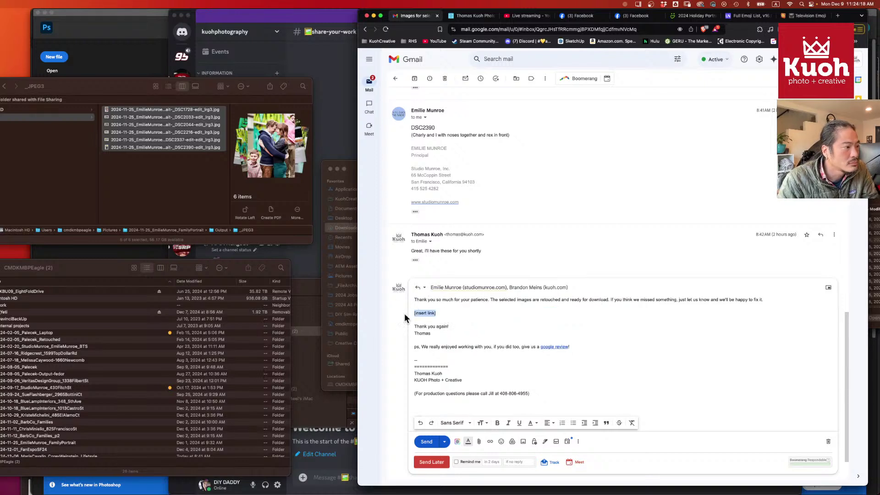
key(super+v)
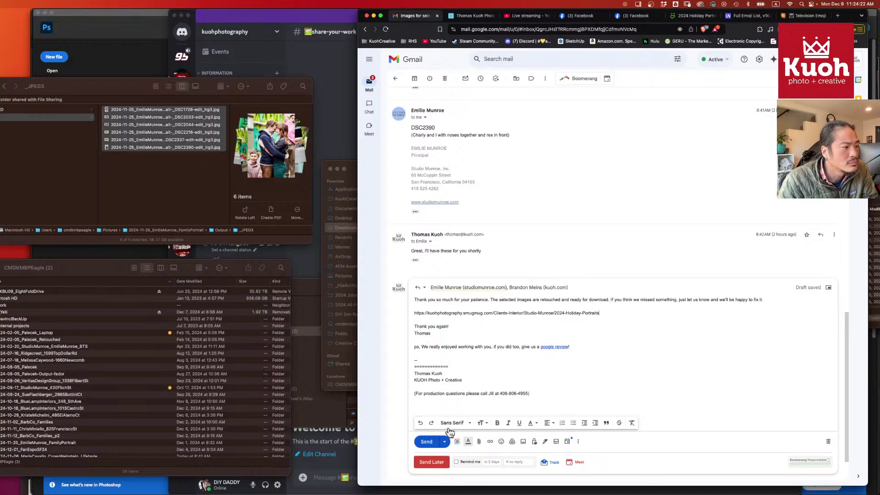
click(427, 442)
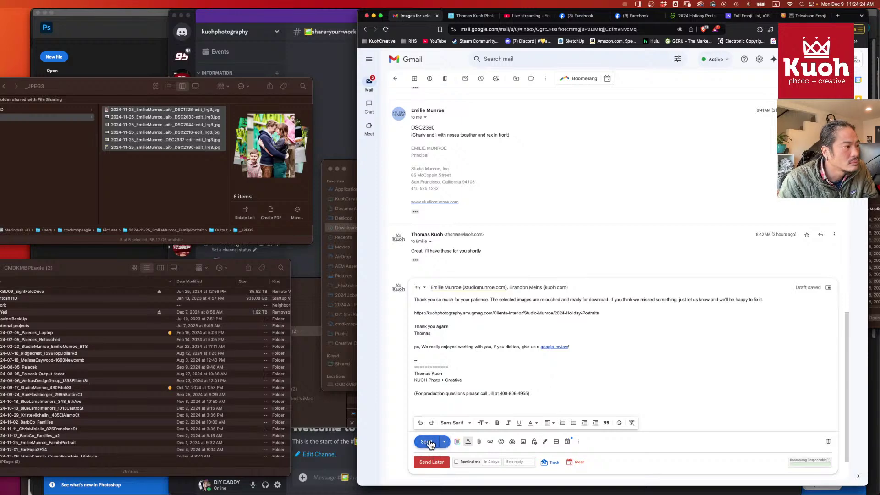
scroll(413, 171, up, 4)
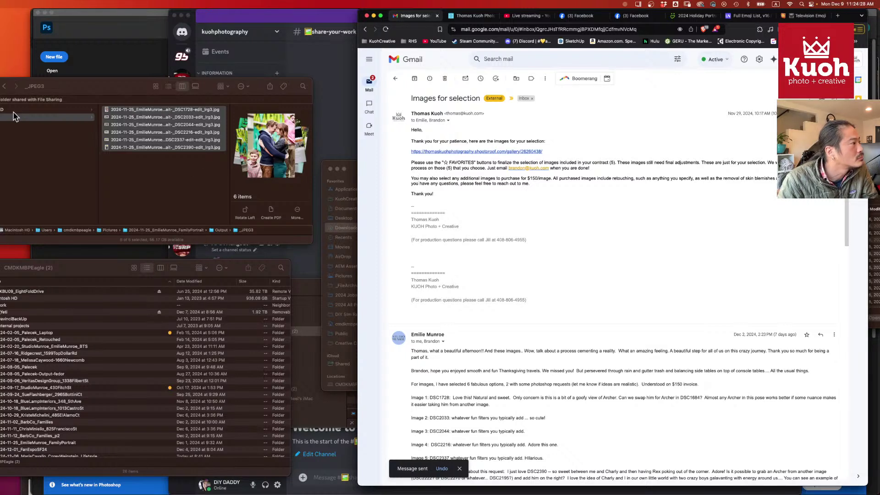
click(71, 90)
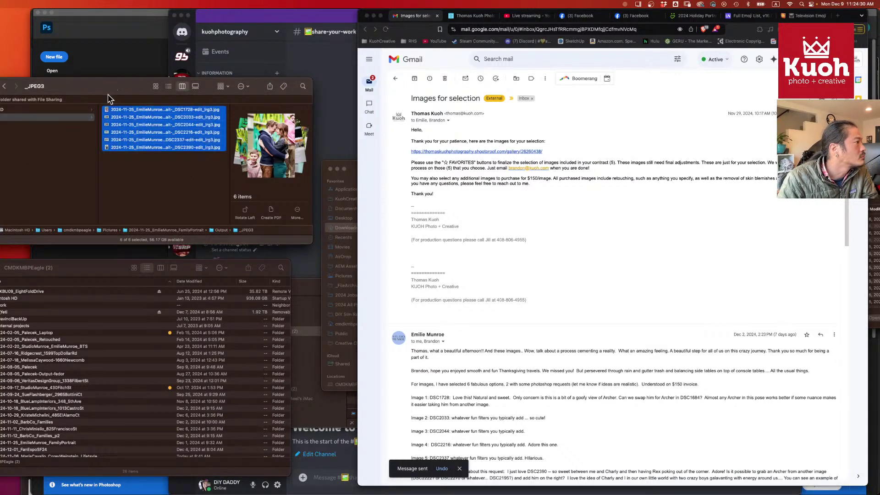
click(89, 269)
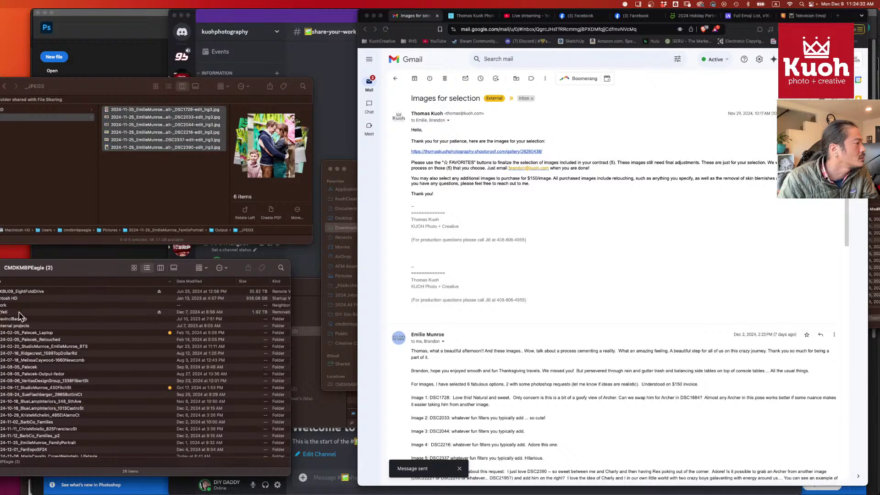
scroll(73, 348, down, 2)
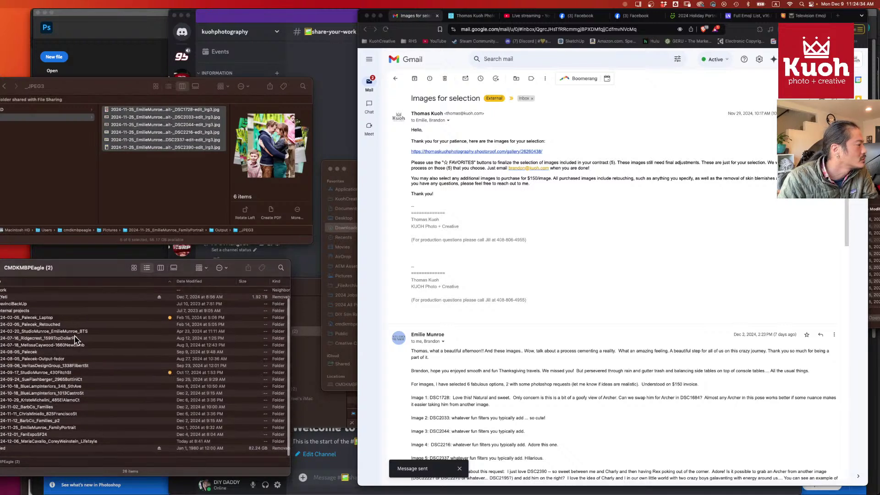
click(48, 375)
key(super+3)
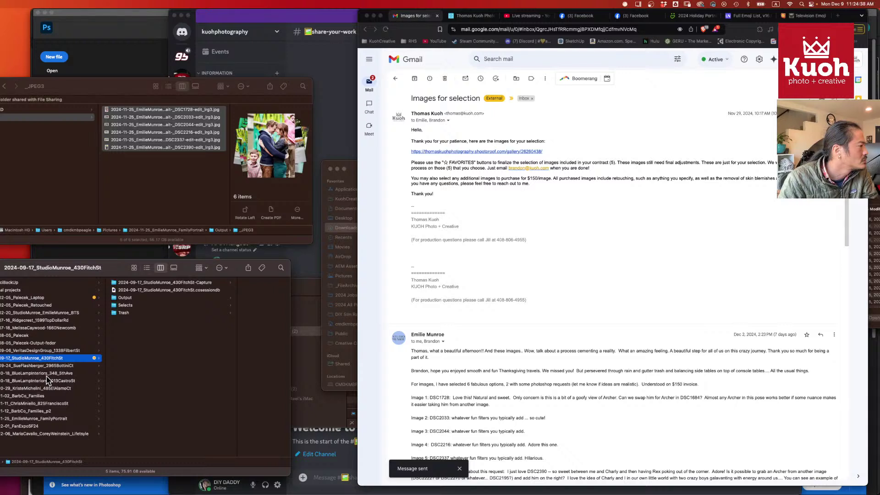
scroll(40, 177, left, 5)
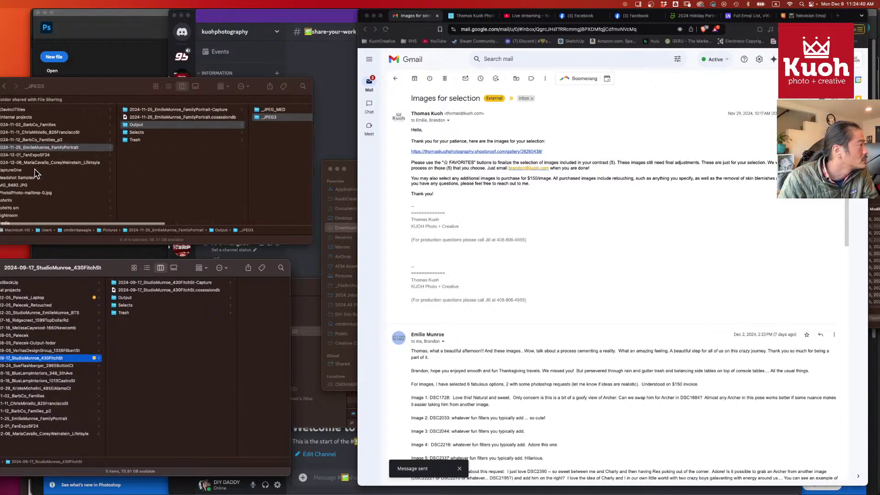
click(22, 148)
scroll(14, 148, left, 1)
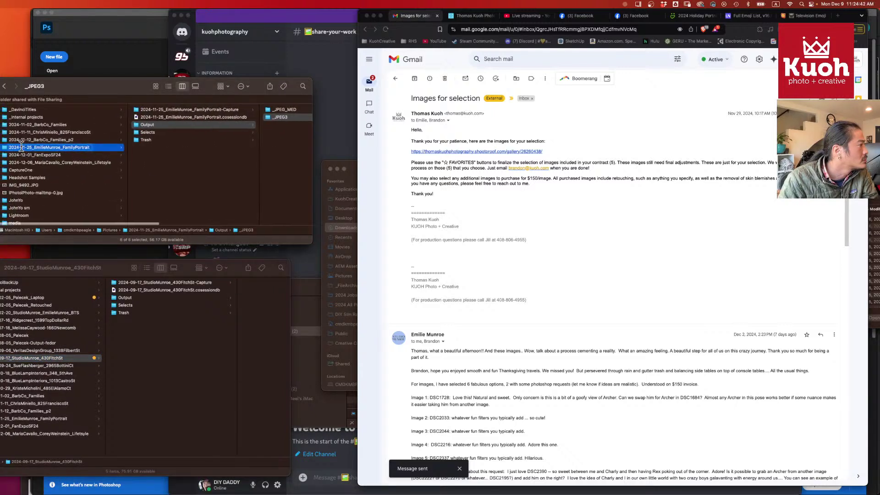
- Copy the family portrait job's _JPEG3 export folder from Output to the other drive
drag(4, 152, 92, 199)
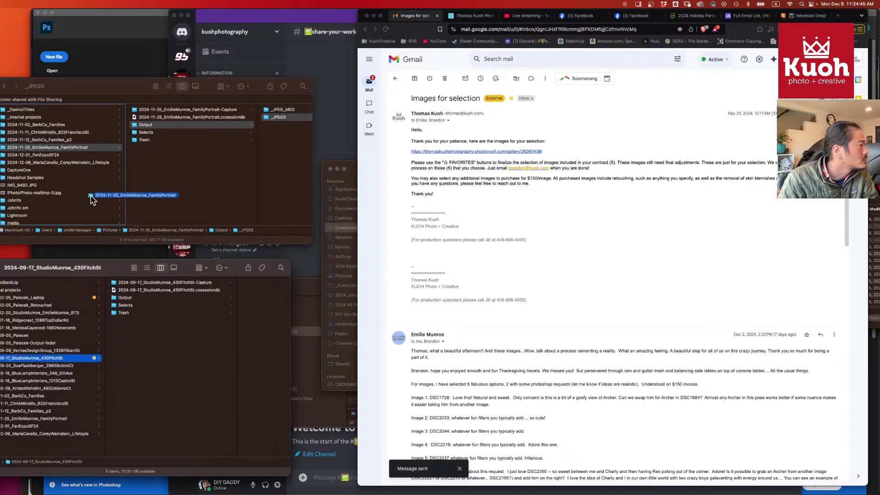
click(75, 419)
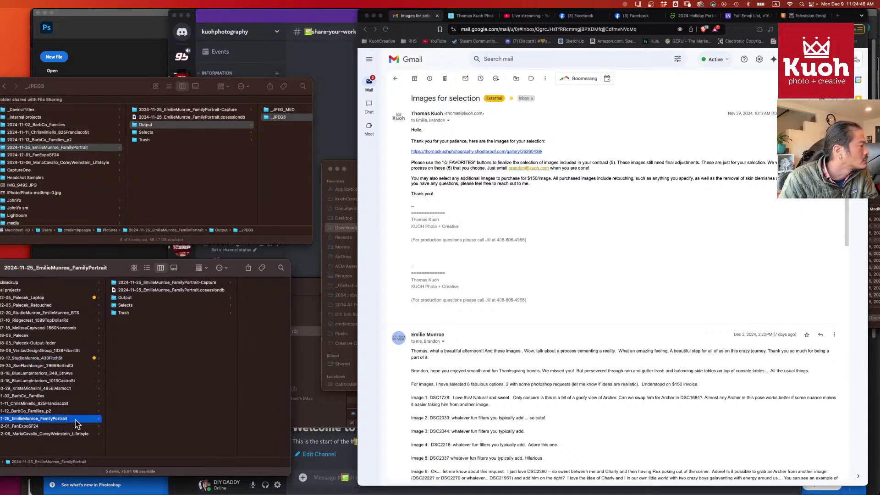
click(141, 298)
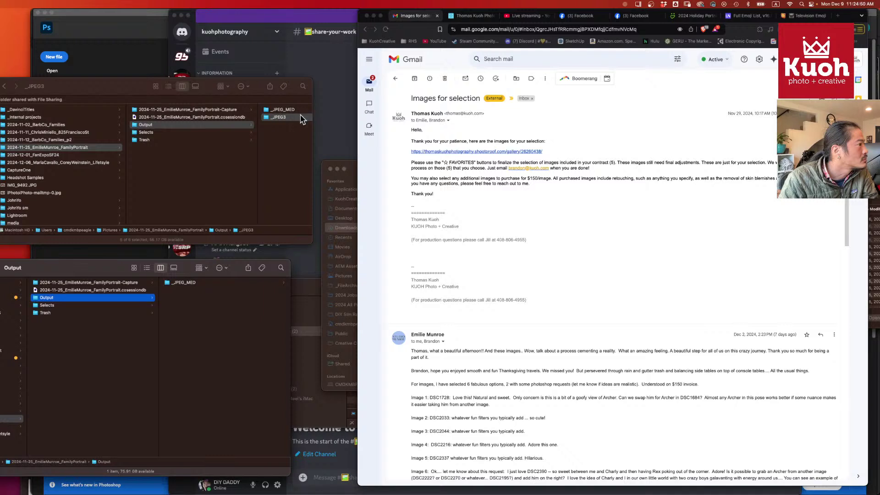
drag(267, 118, 92, 314)
- Open the Selects and FamilyPortrait-Capture raw-file folders in both Finder windows
click(92, 305)
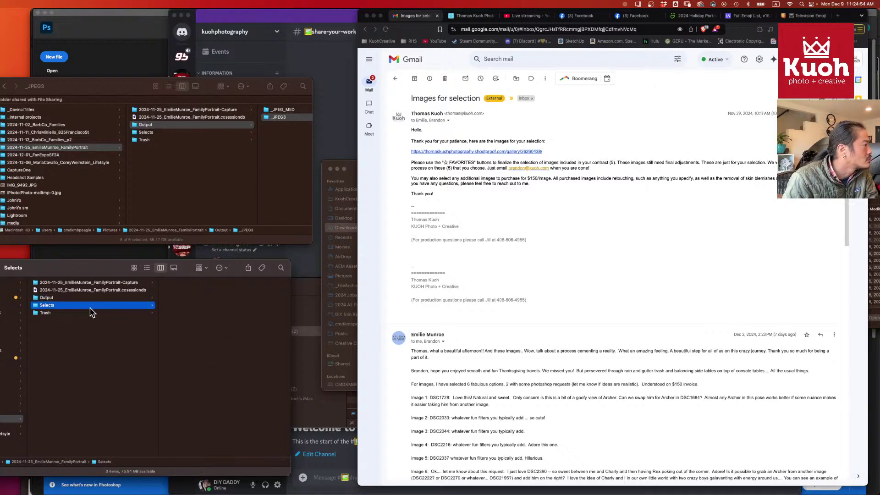
click(181, 133)
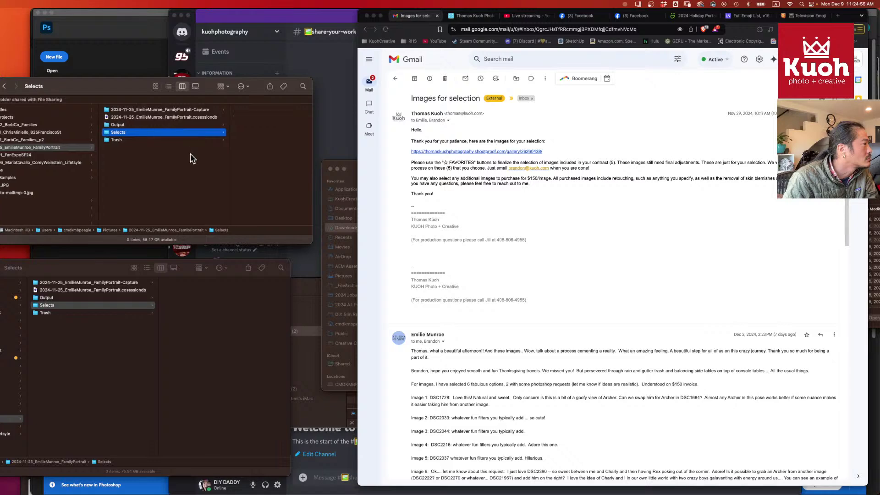
click(152, 109)
click(96, 283)
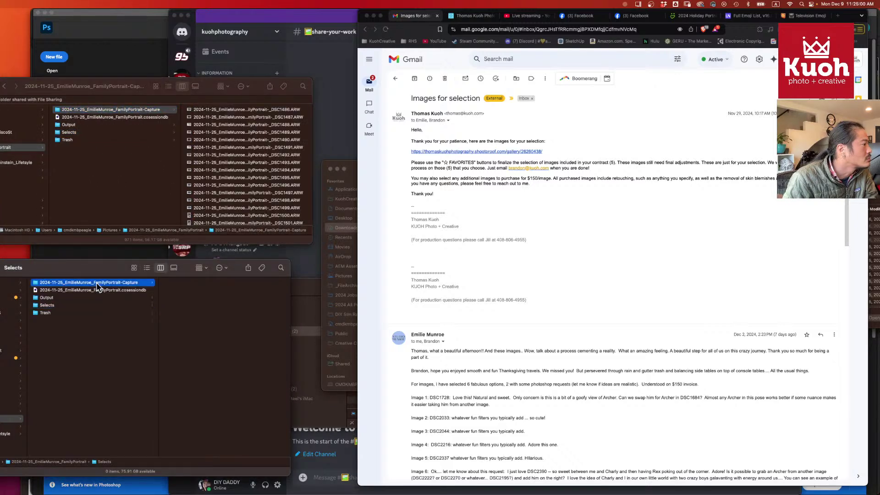
- In list view sorted by date modified, copy the CaptureOne folder through the PSD edits (12 items) to the other drive
click(169, 86)
click(214, 109)
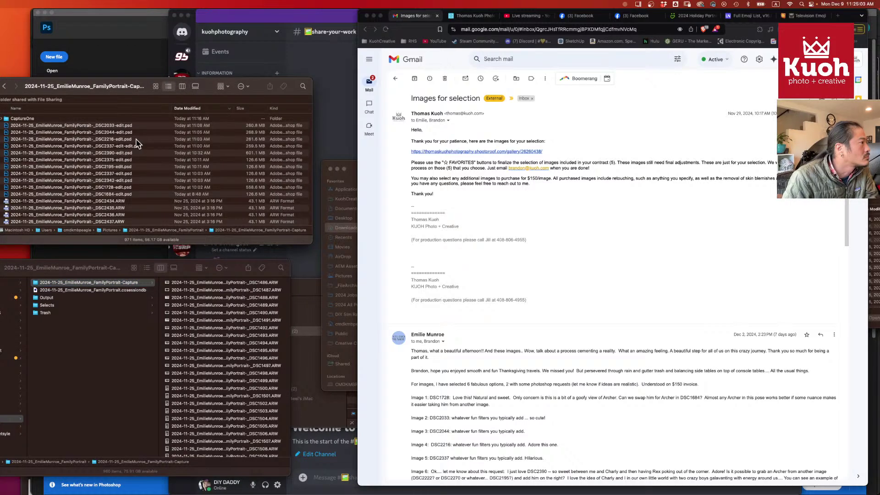
click(92, 119)
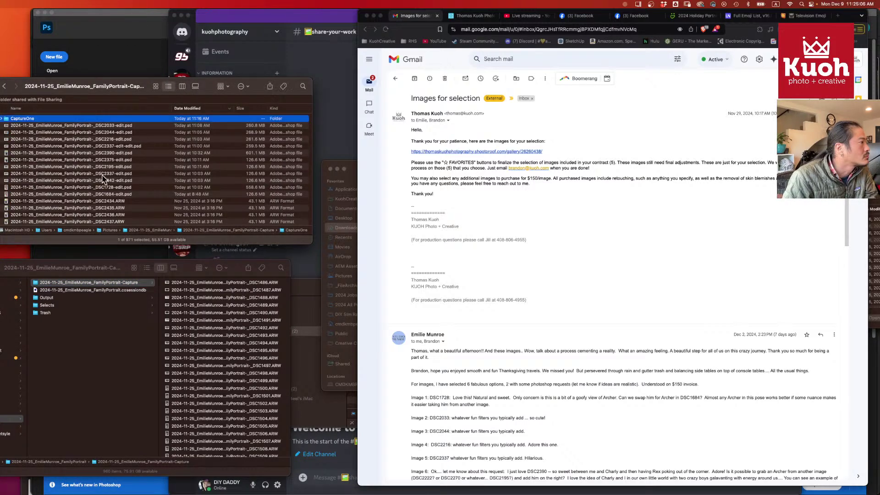
shift+click(107, 194)
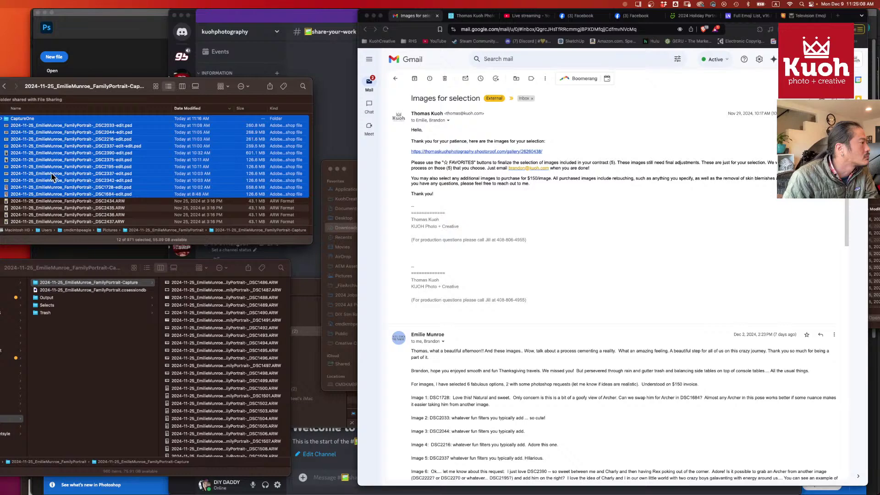
drag(51, 172, 220, 350)
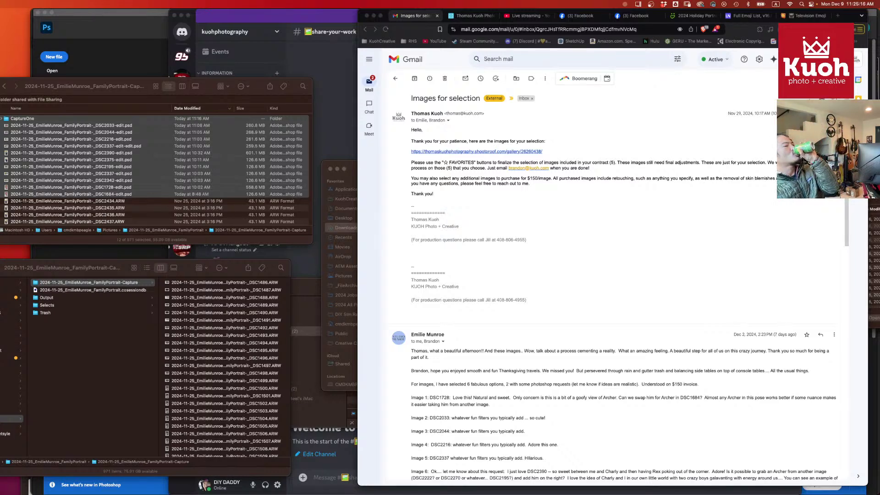
key(super+grave)
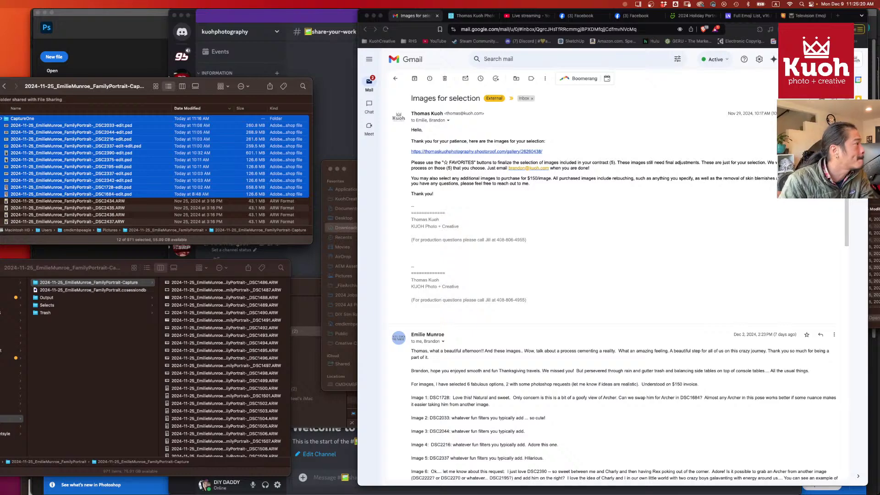
- Delete the local 2024-11-25 family portrait project folder
click(22, 87)
click(4, 86)
scroll(71, 171, left, 4)
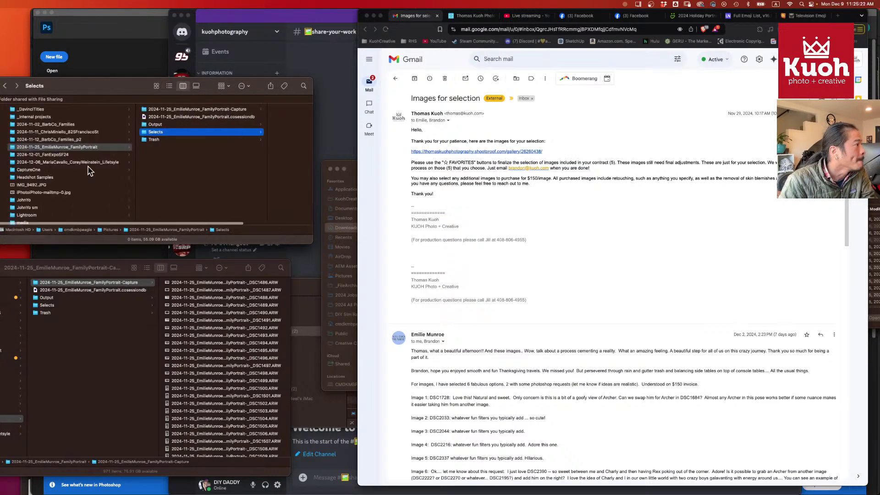
click(3, 147)
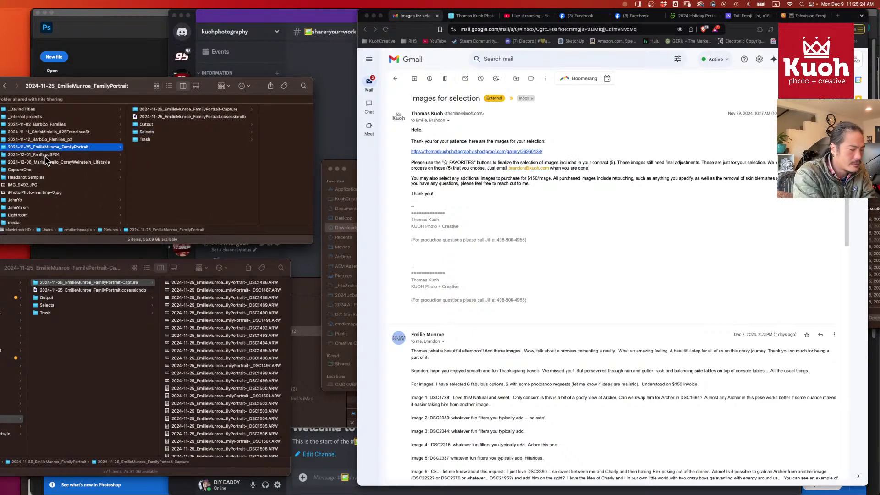
click(45, 156)
scroll(69, 327, left, 4)
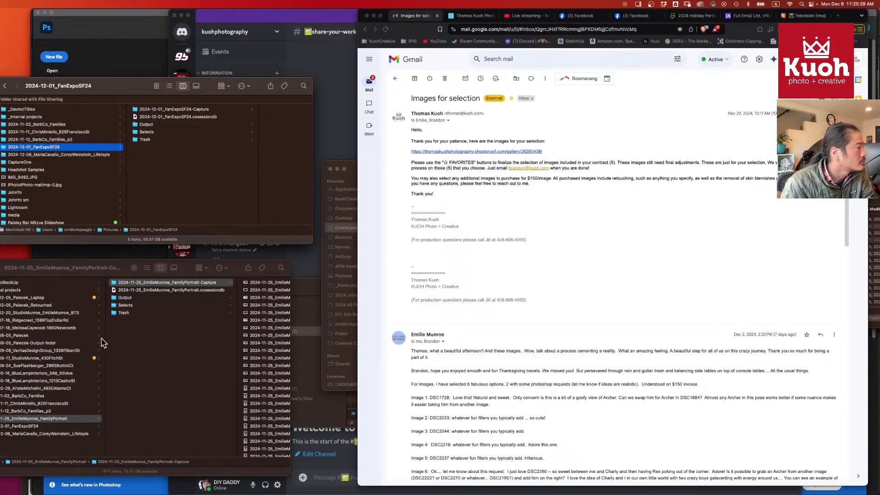
- Compare FanExpoSF24's Output folders on both drives, then delete the local FanExpoSF24 project folder
click(158, 132)
click(139, 124)
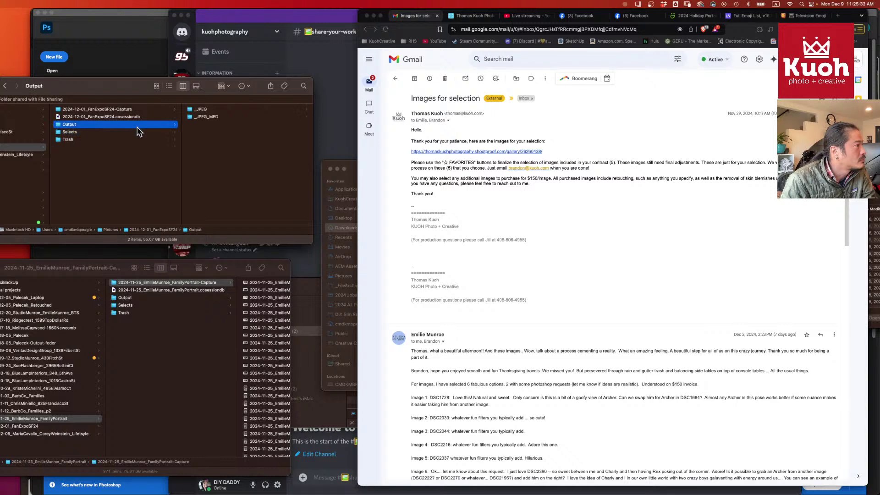
click(58, 426)
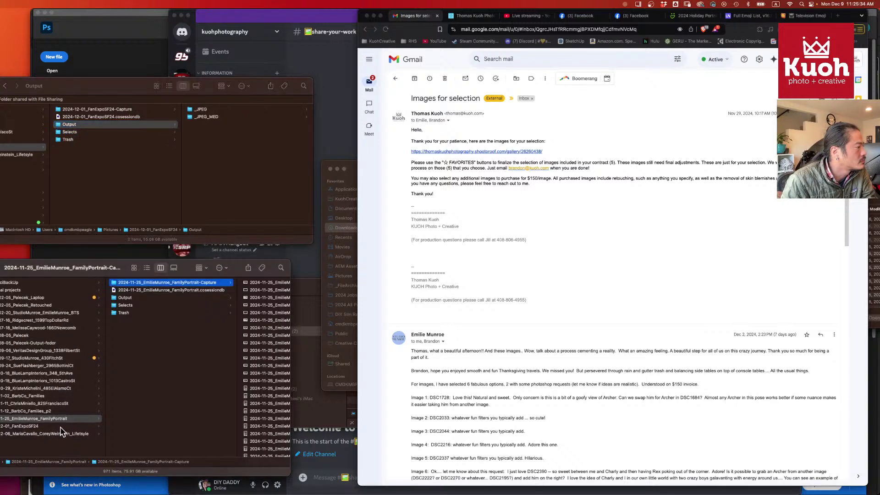
click(140, 298)
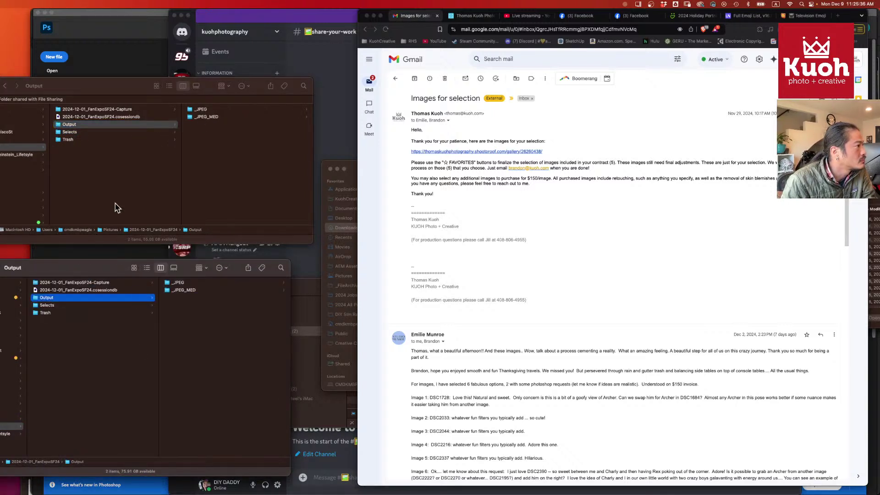
scroll(31, 174, left, 3)
click(98, 176)
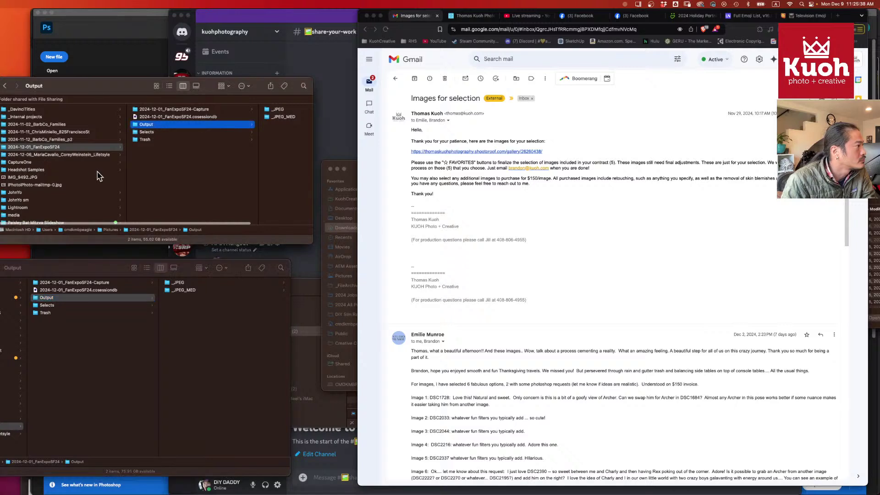
click(3, 148)
key(super+BackSpace)
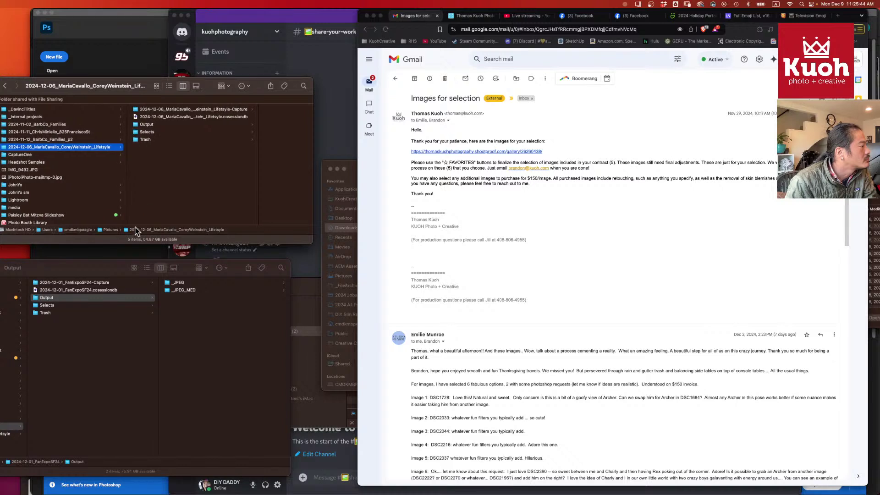
scroll(70, 399, left, 5)
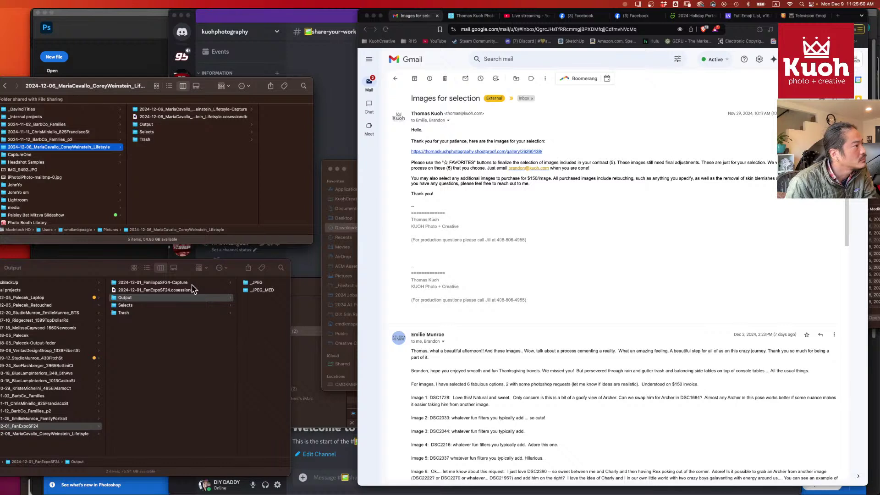
- Check the lifestyle project's Output and Lifestyle-Capture folders on the other drive
click(190, 124)
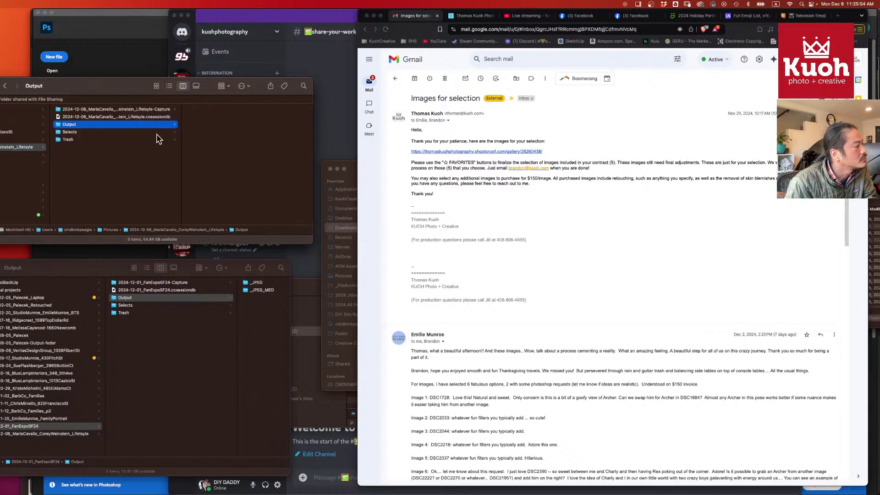
click(70, 435)
click(145, 299)
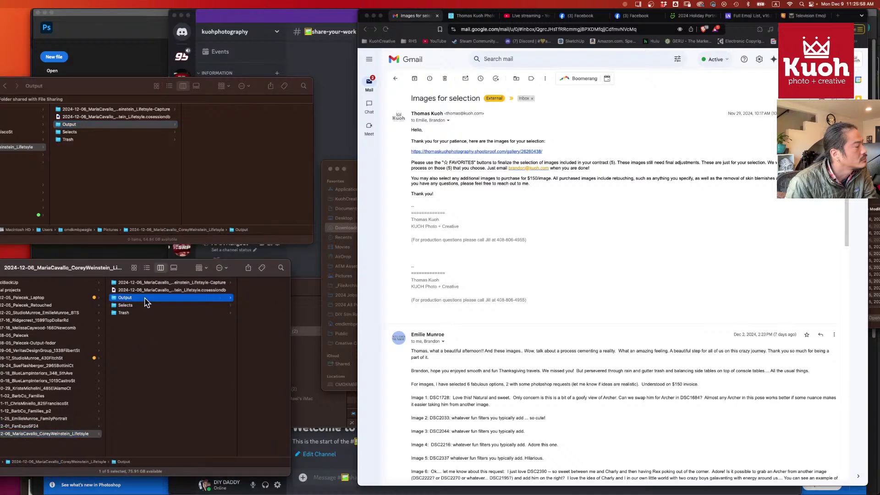
click(145, 283)
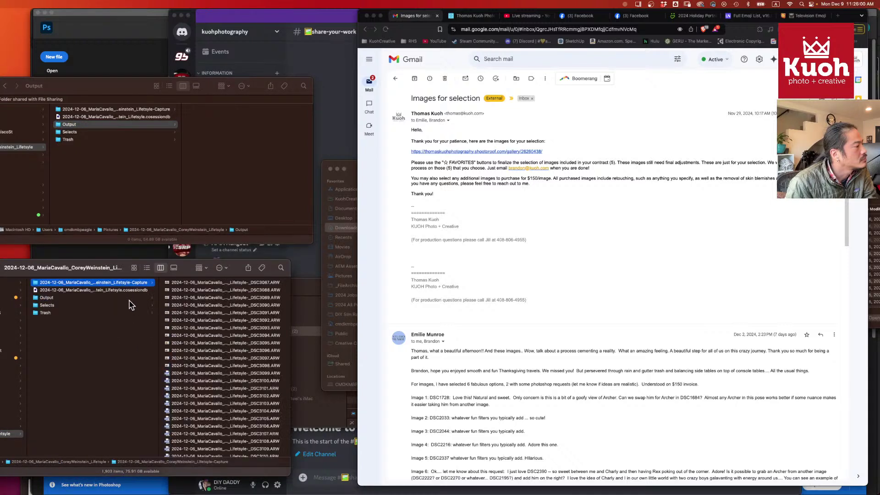
scroll(85, 151, left, 3)
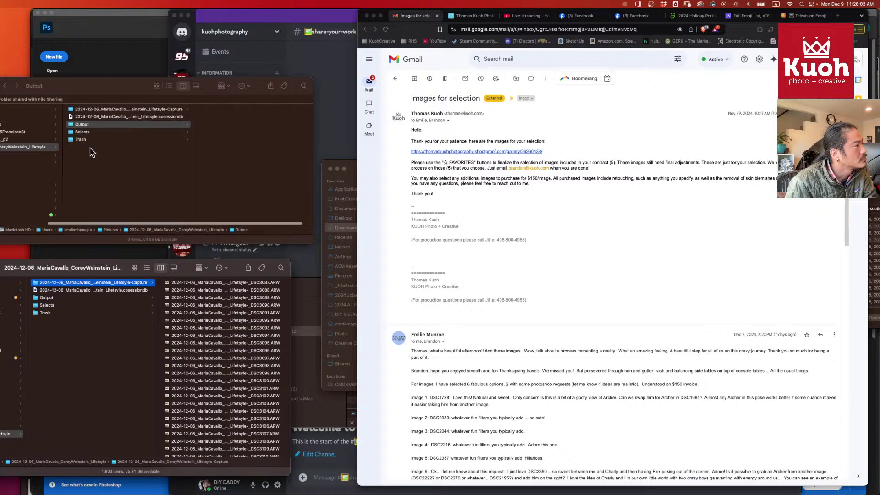
scroll(90, 152, right, 3)
scroll(90, 153, left, 3)
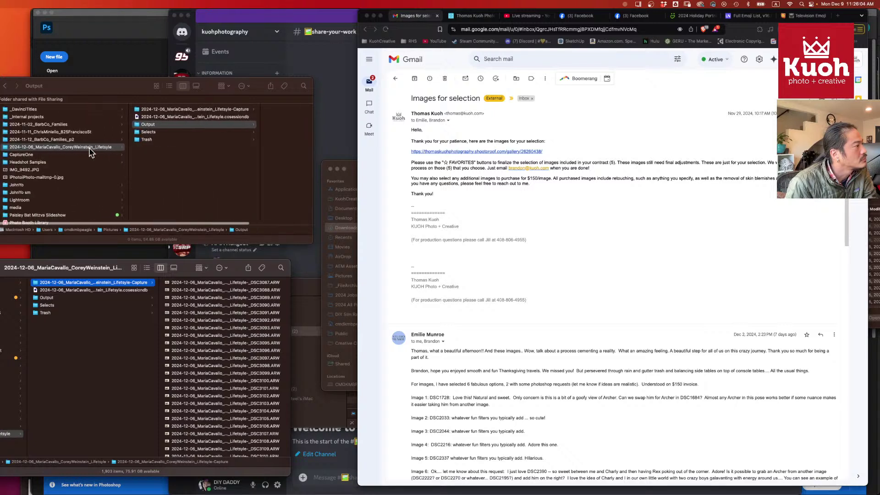
- Delete the local lifestyle project folder and review the other drive's folders
click(168, 110)
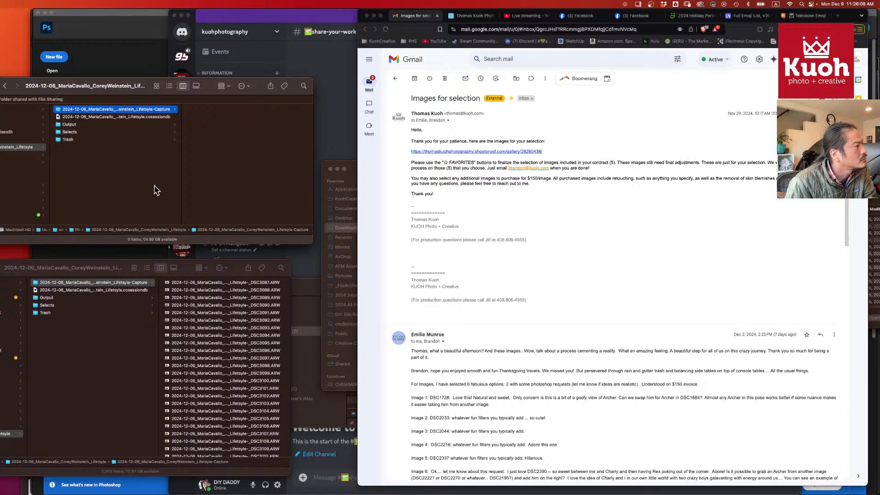
scroll(154, 190, left, 3)
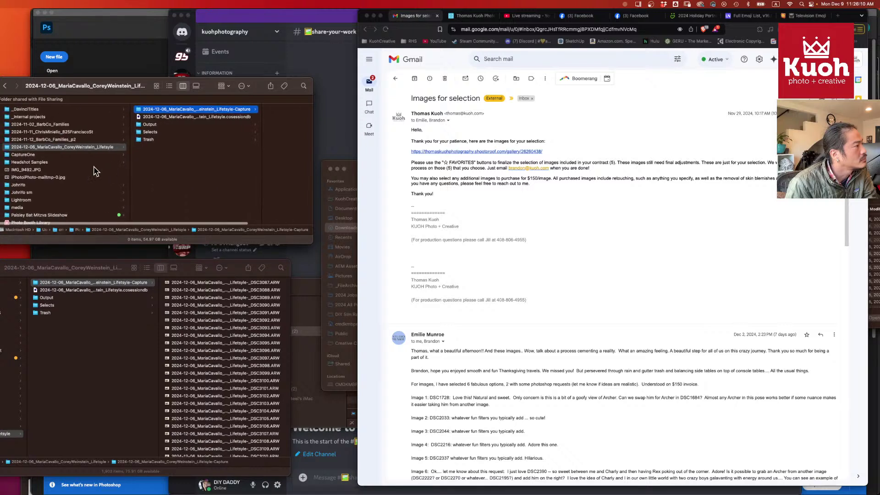
key(Left)
key(Down)
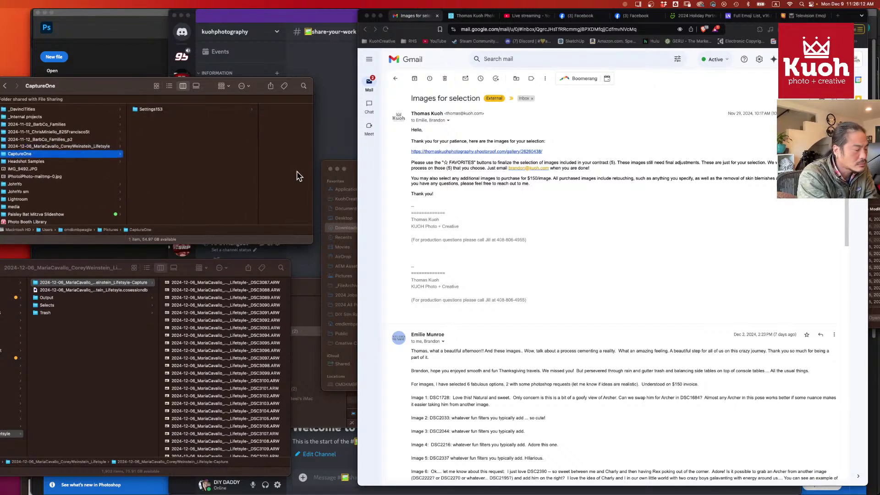
click(108, 370)
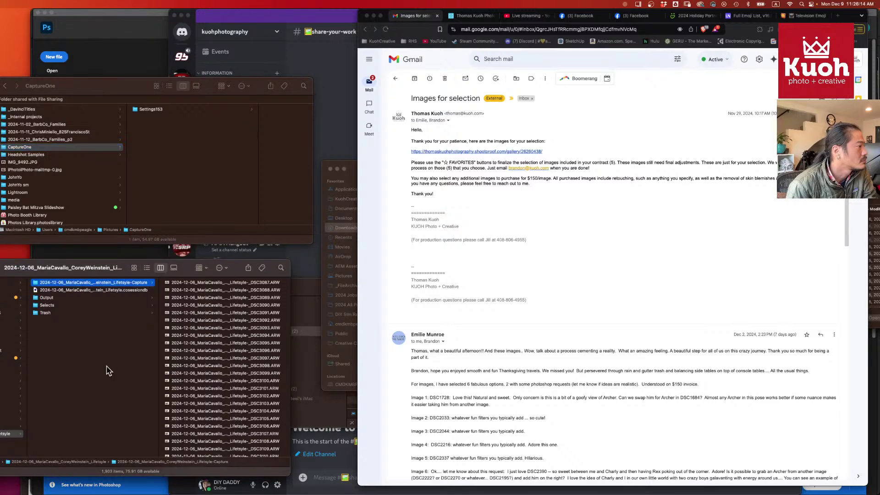
scroll(108, 370, left, 3)
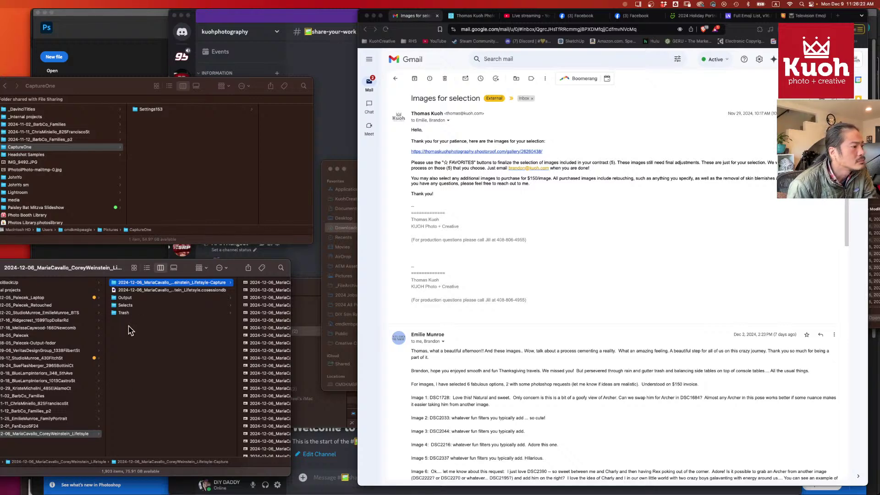
scroll(515, 338, down, 2)
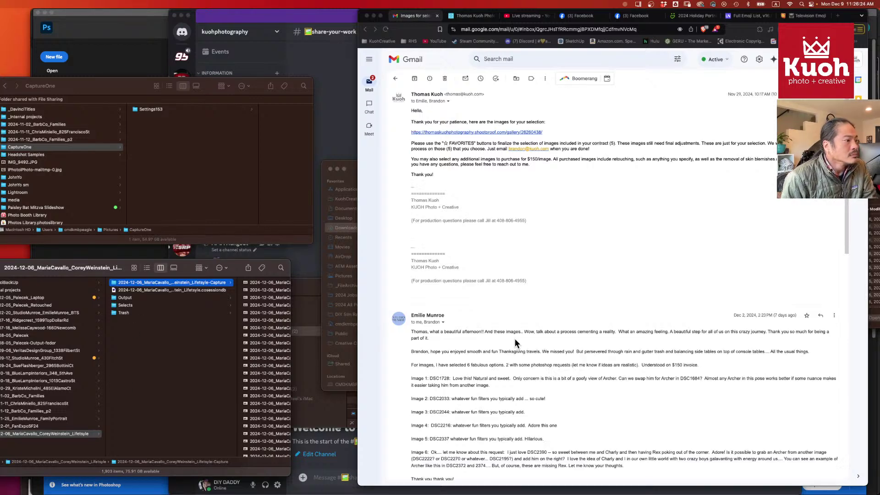
scroll(515, 338, up, 2)
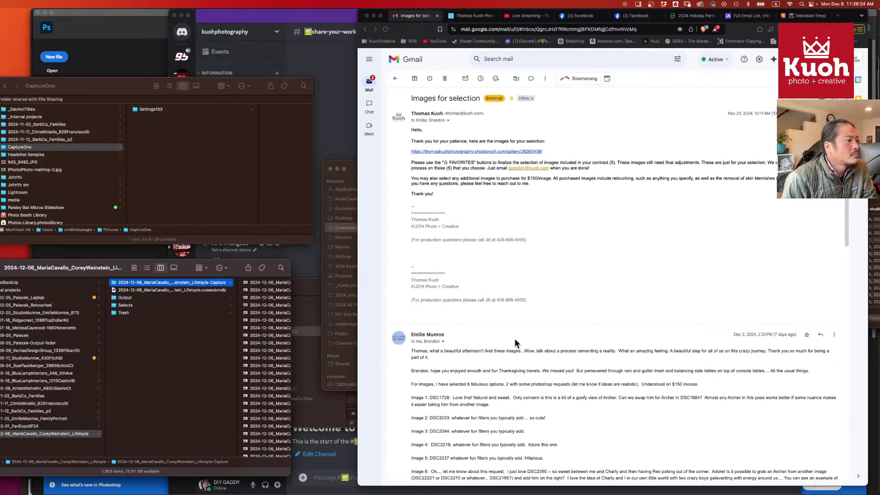
- Archive the Images for selection and Adaptive Reuse Video #2 threads, then open the History, politics email
click(396, 78)
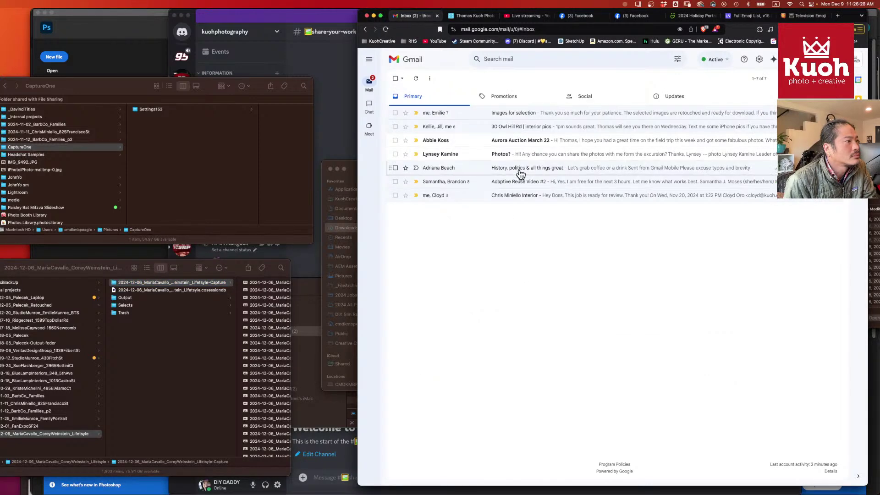
click(521, 115)
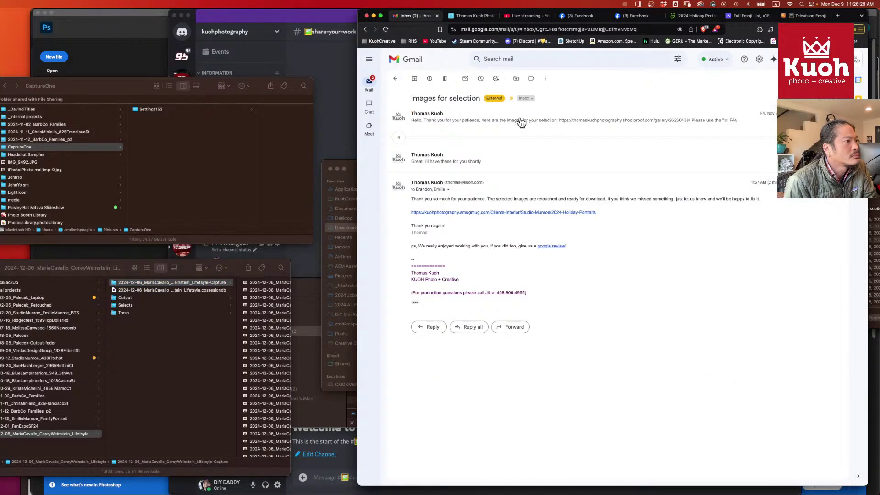
click(414, 78)
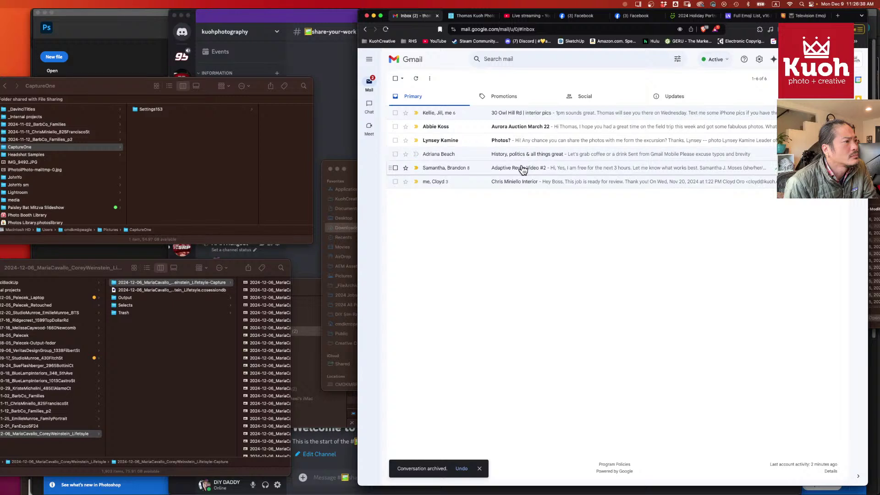
click(522, 168)
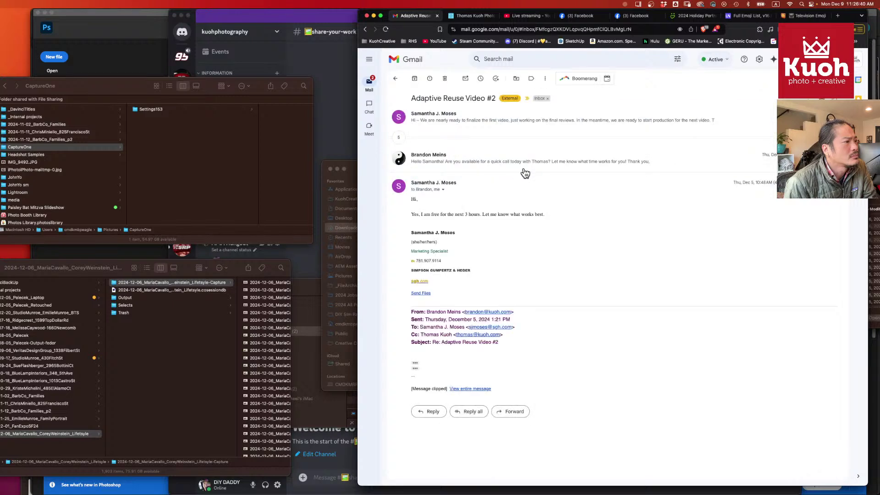
click(414, 79)
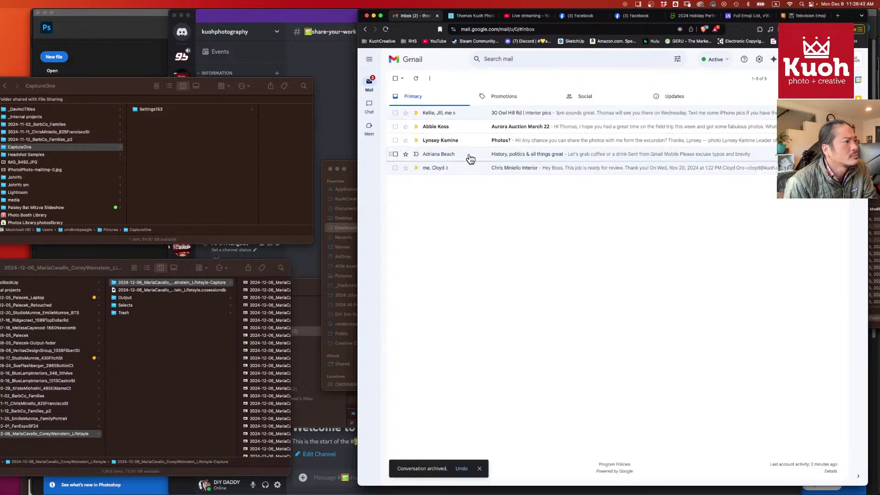
click(539, 158)
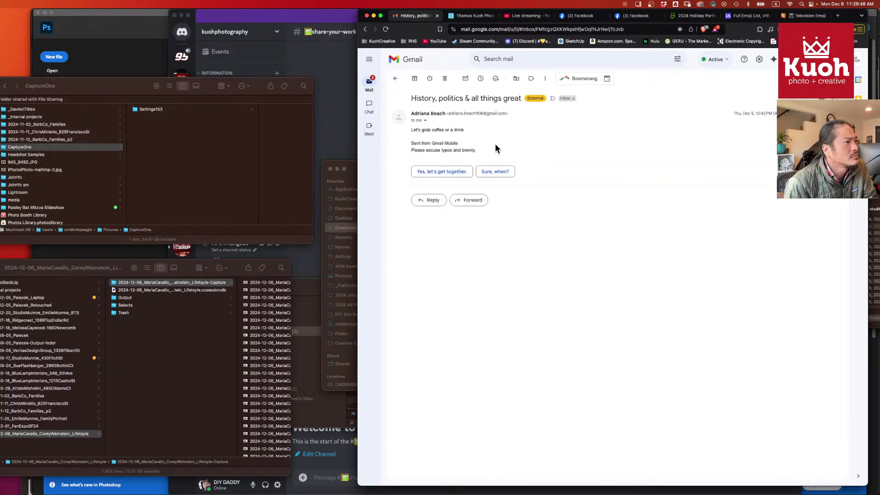
- Start the reply thanking the sender for the chat and inviting them to a LIVE conversation
click(440, 202)
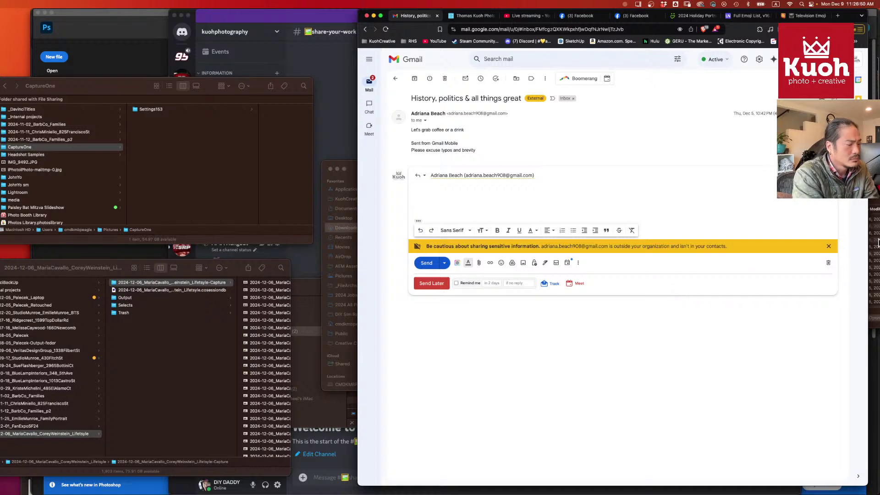
text(Hey Adr)
key(Tab)
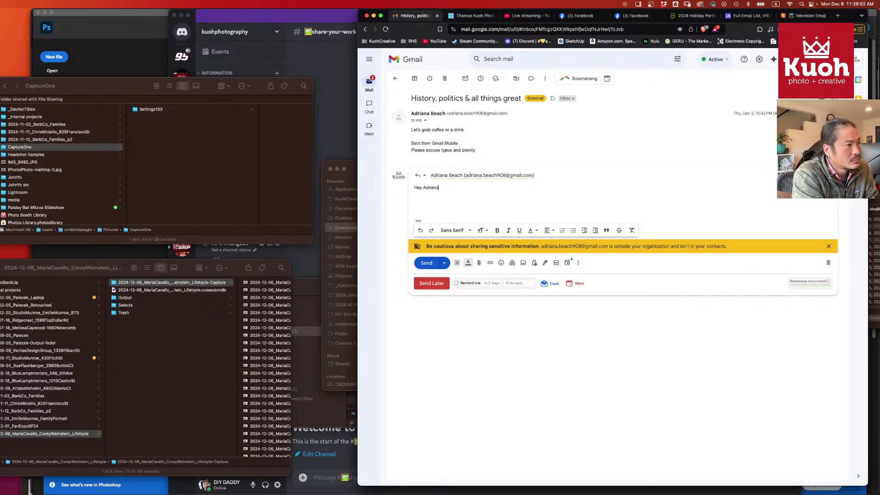
text(, it was such a)
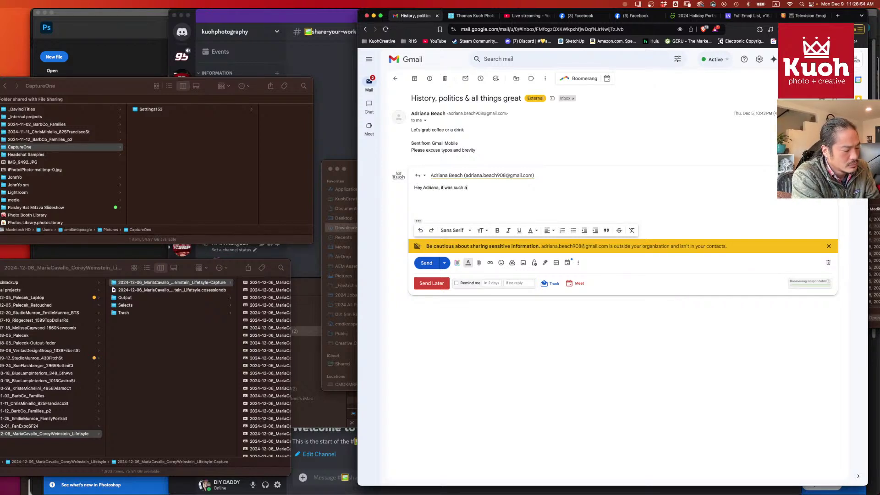
text( pleasure ch)
key(Tab)
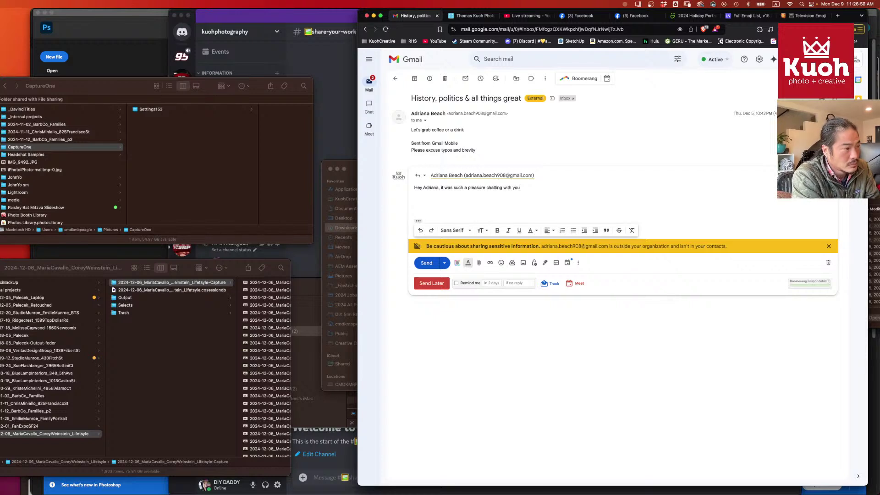
text(. I love hea)
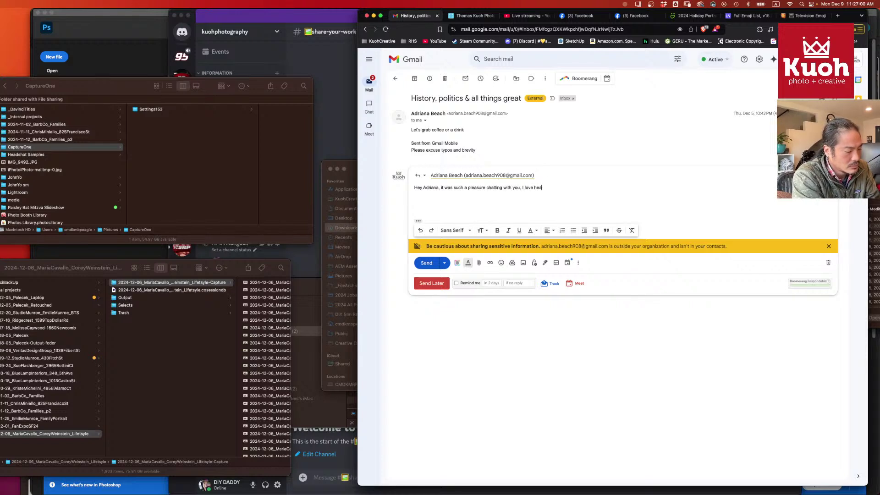
text(ring your pers)
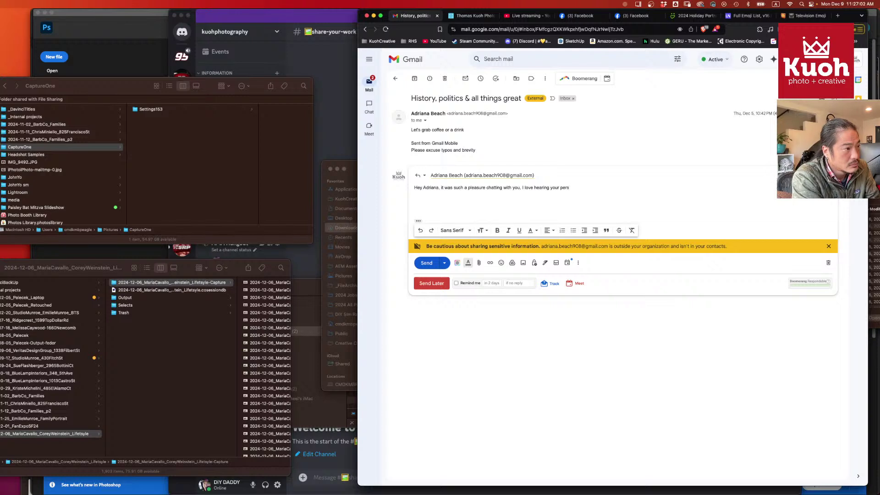
text(pectives. I would love to)
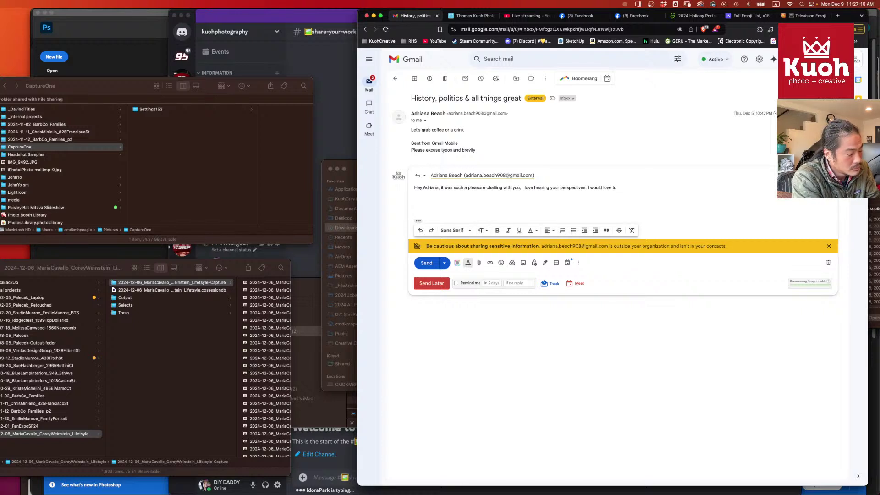
text(have y)
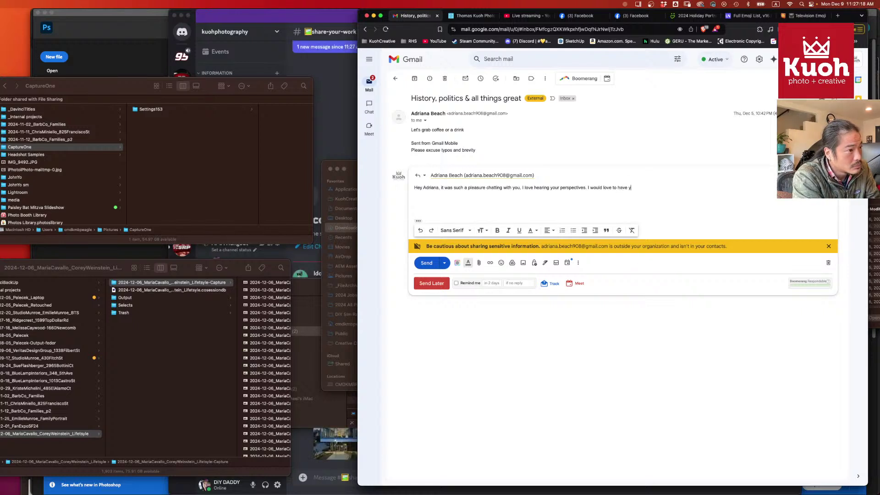
text(our for a L)
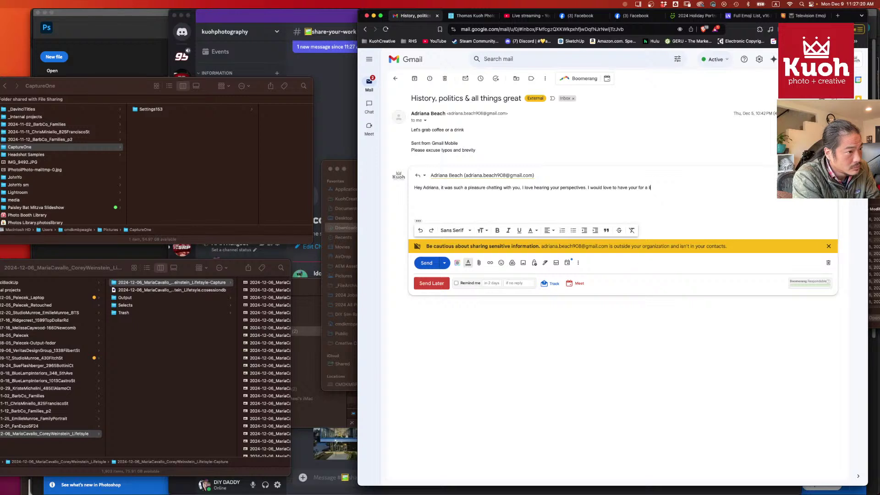
text(IVE conve)
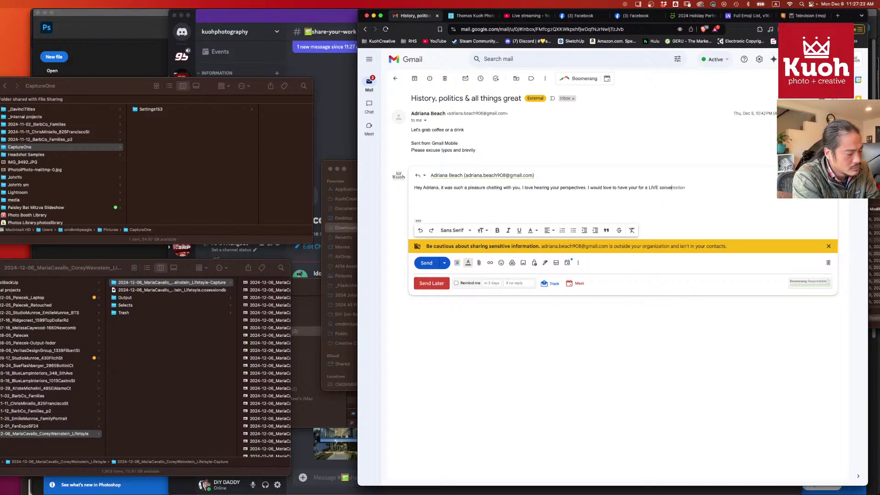
text(rsation on)
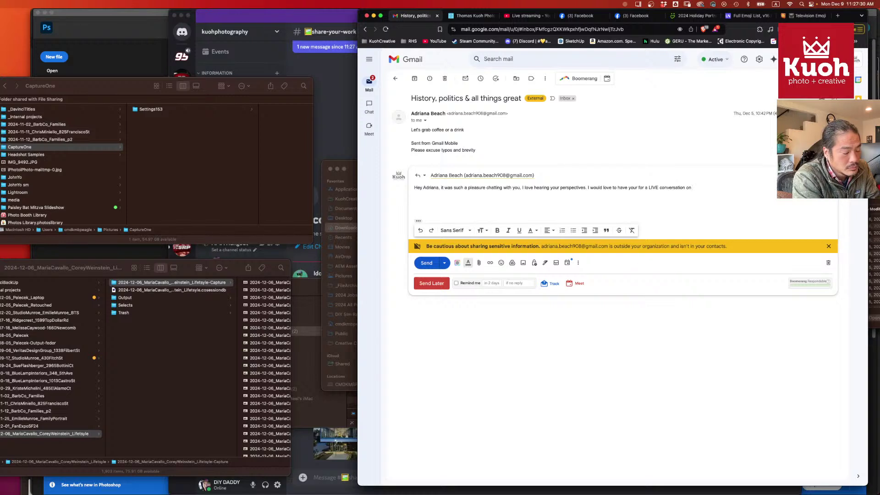
text(someone's p)
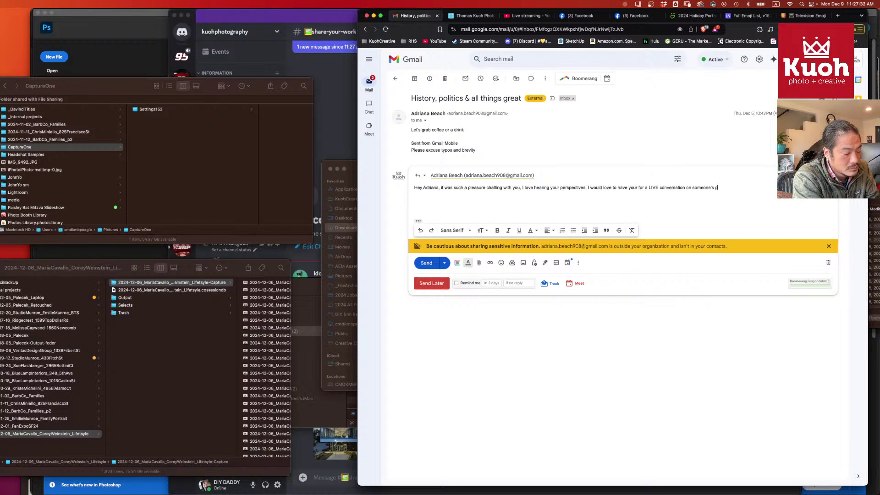
text(lateform.)
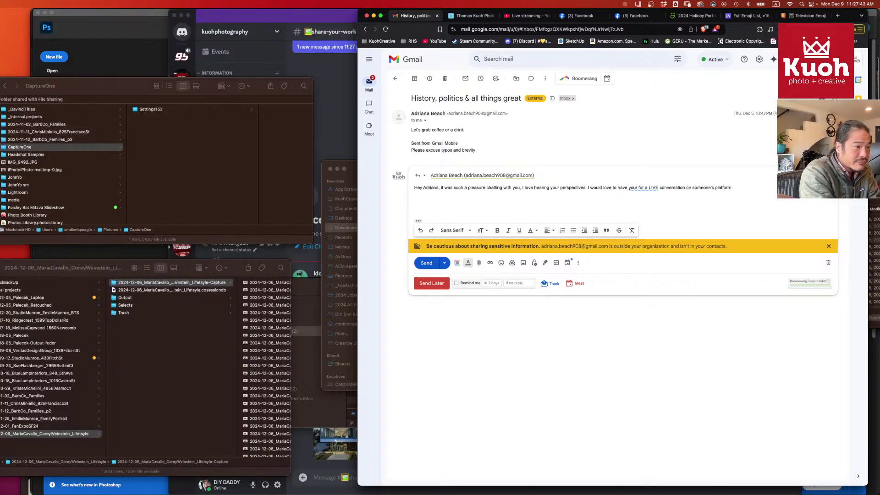
text(I think what you are s)
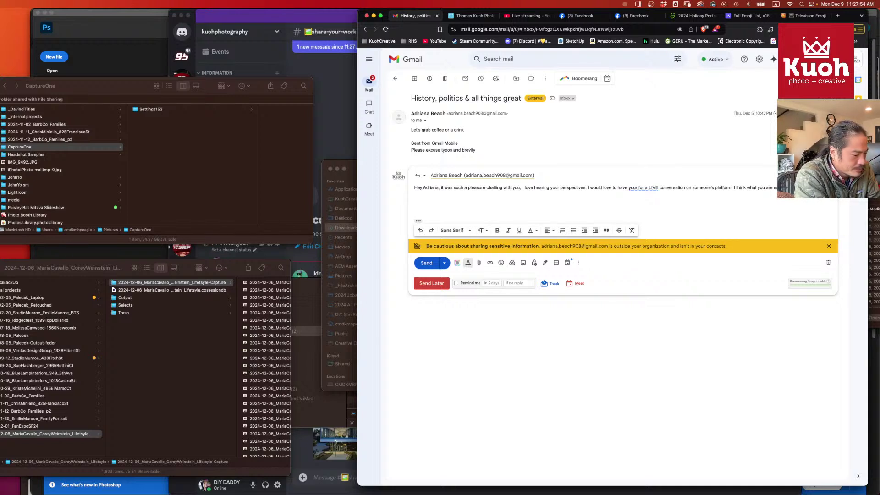
text(But unfortu)
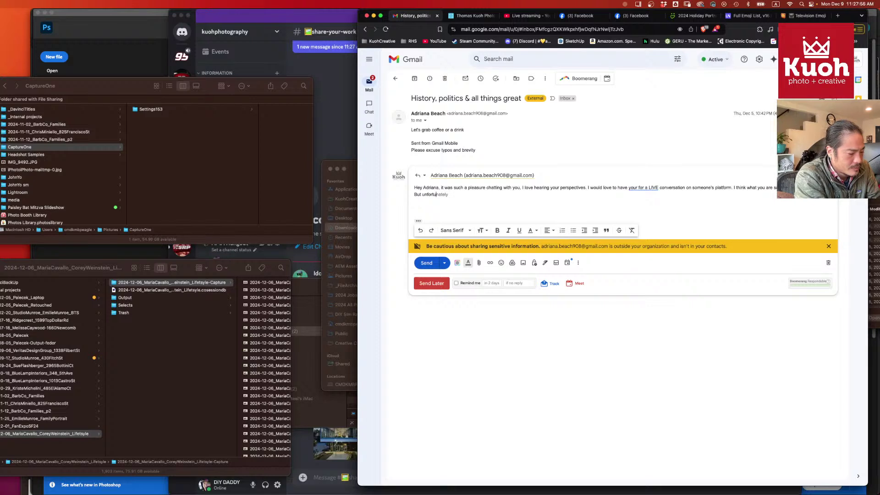
text(nately)
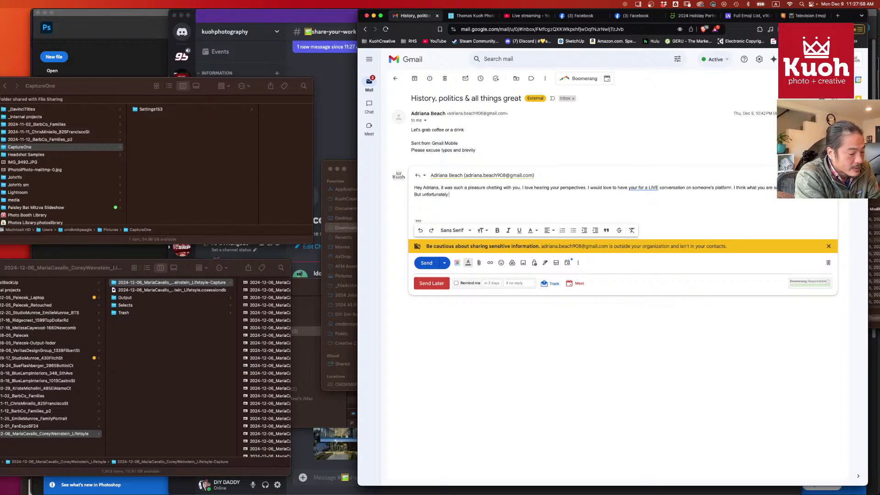
text( the wor)
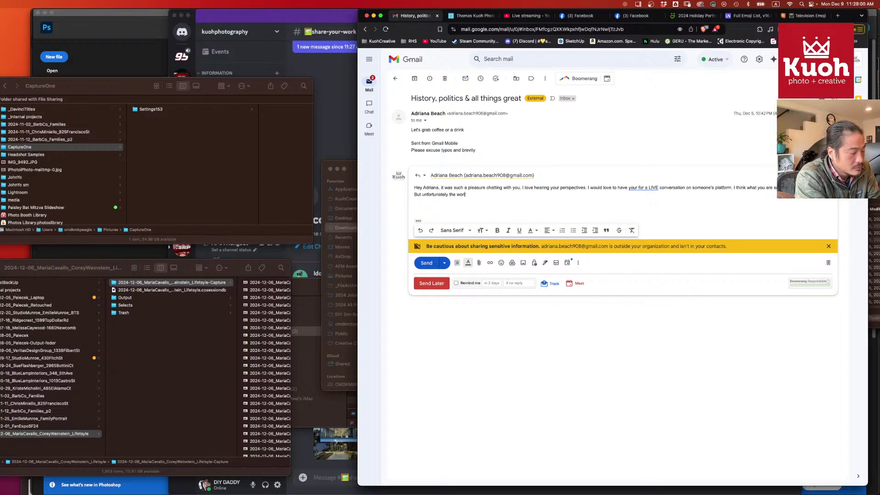
text(ld learns lessons)
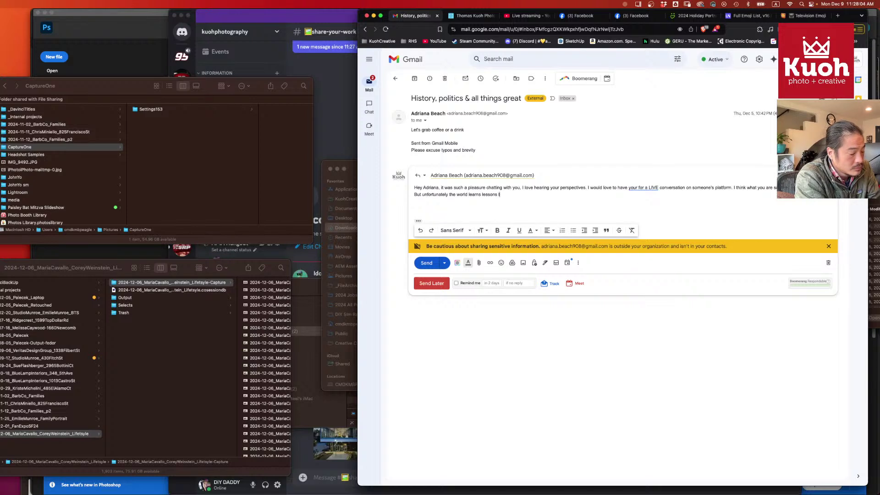
text( thru tr)
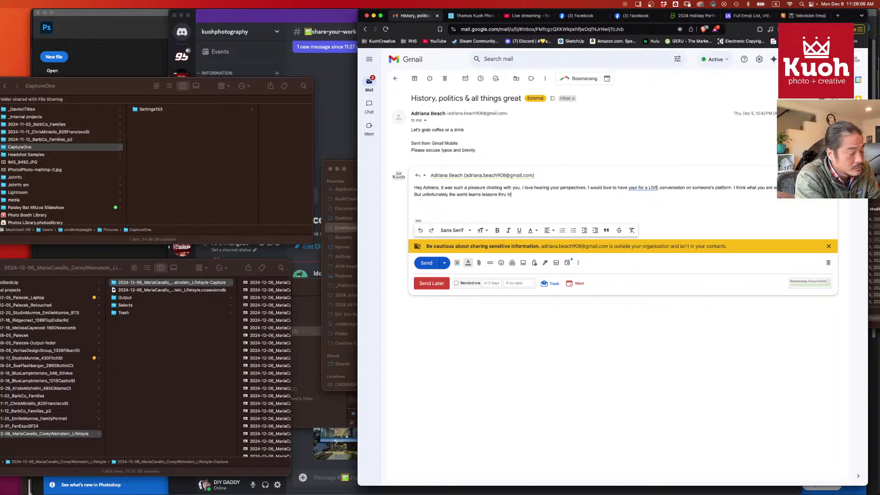
text(ial and error, and)
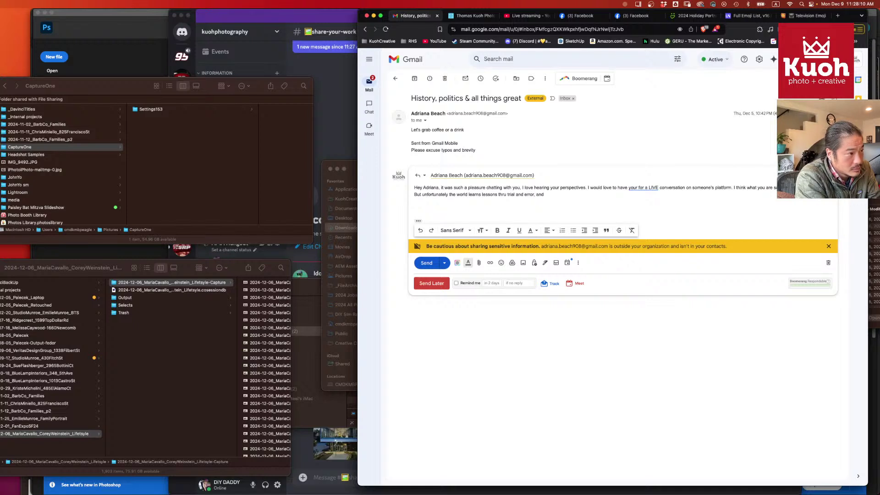
key(BackSpace)
key(BackSpace)
key(BackSpace)
text(ra)
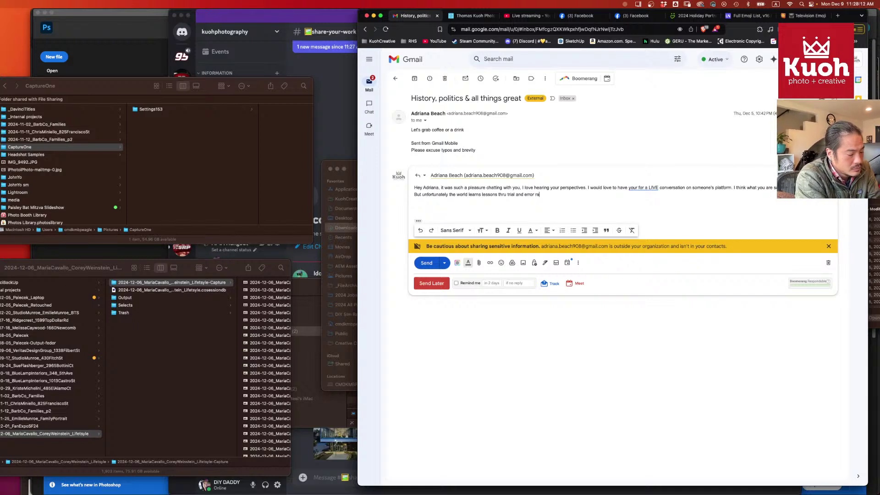
text(ther than from p)
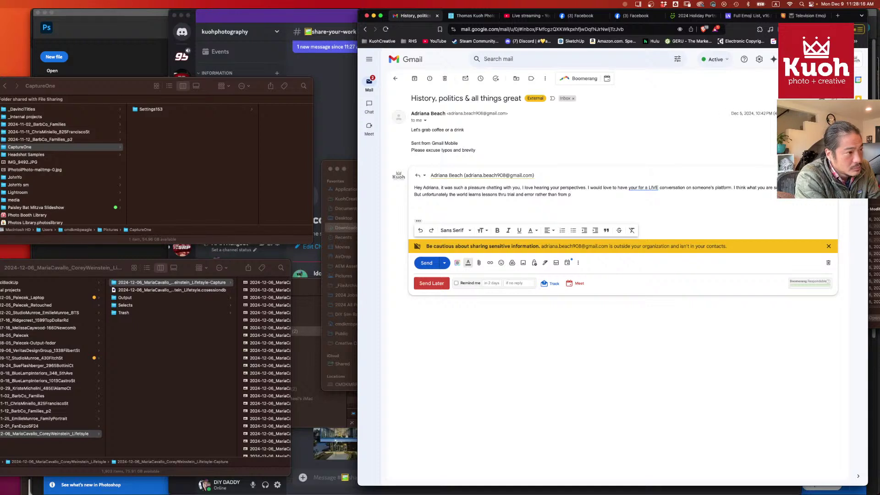
key(BackSpace)
key(BackSpace)
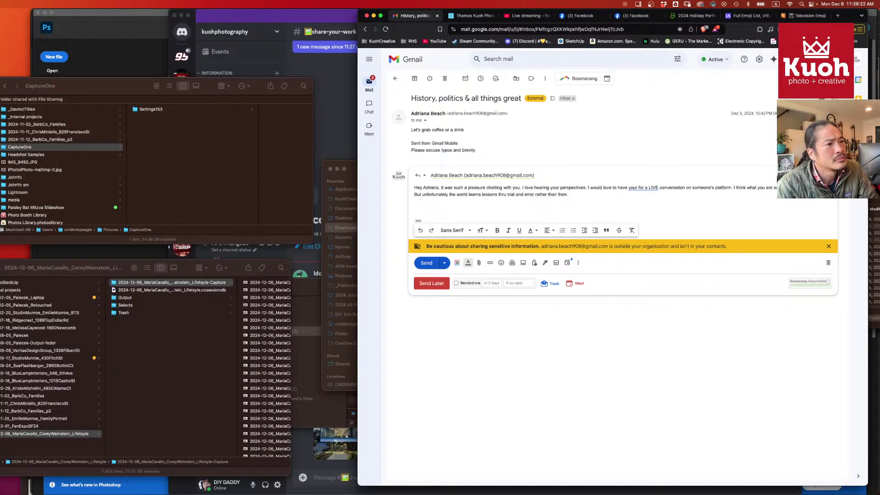
key(super+shift+Left)
key(BackSpace)
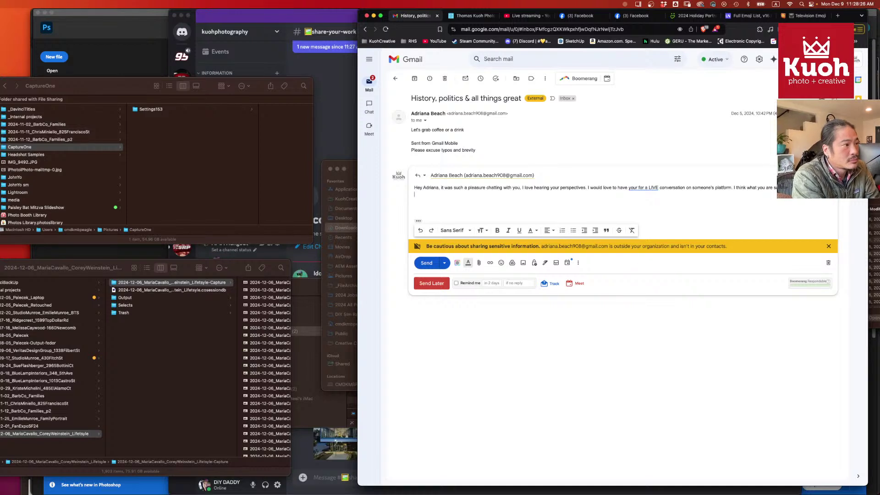
- Ask about their social media accounts, list YouTube, x.com, TikTok and Twitch, and propose a virtual chat
text(Do you have an)
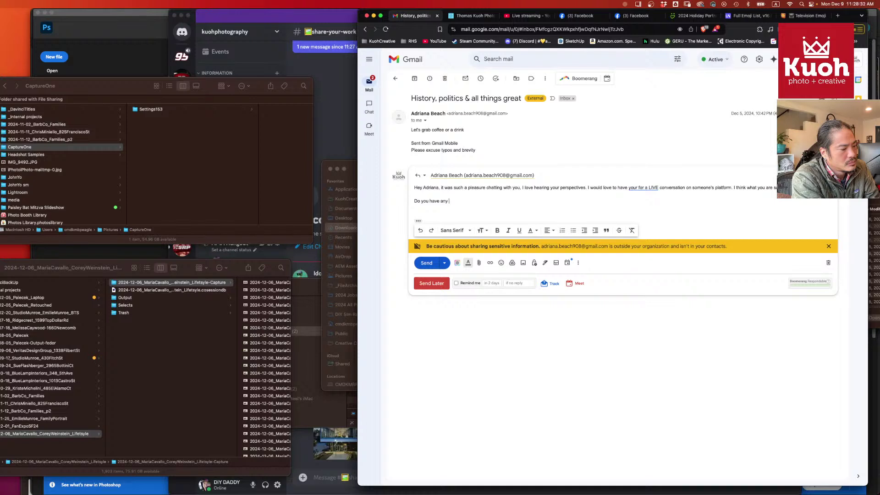
text(y social media )
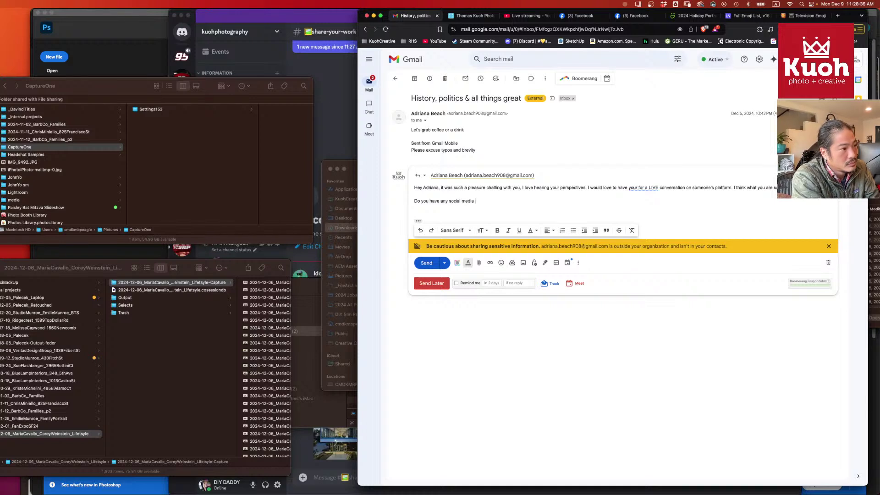
text(accounts/ )
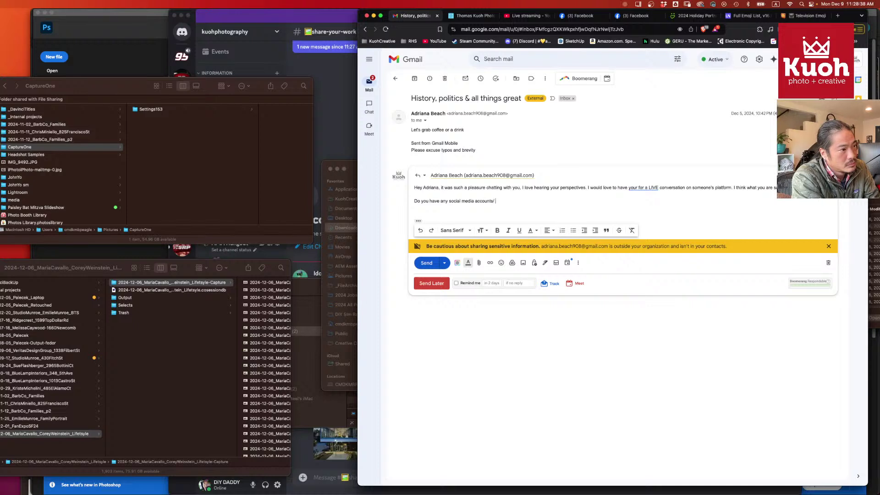
key(BackSpace)
key(BackSpace)
text(? I have a)
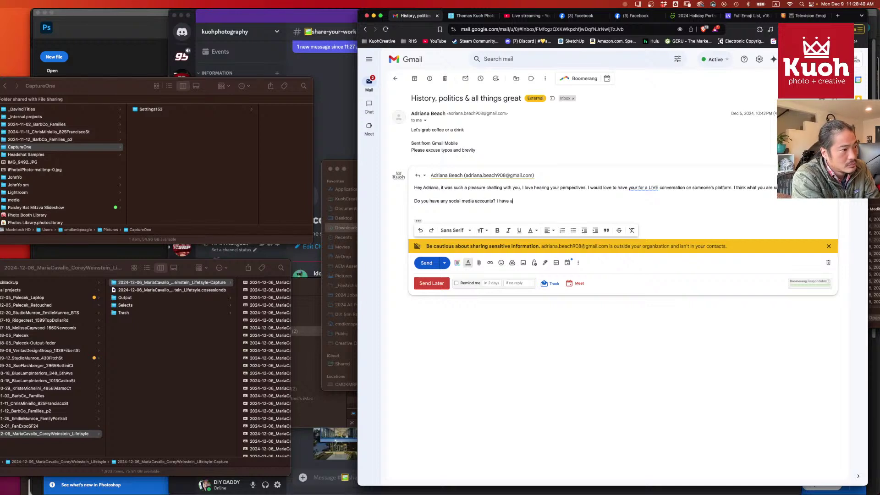
text( youtu)
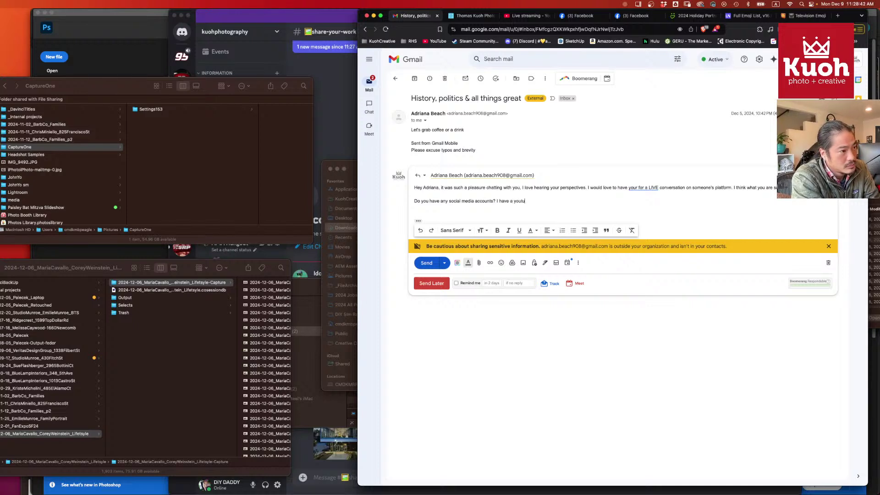
text(be, )
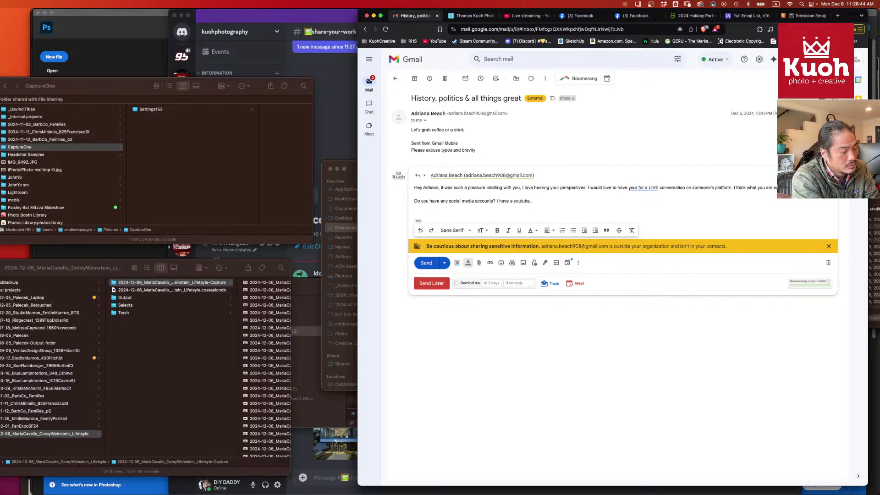
text(and x.com)
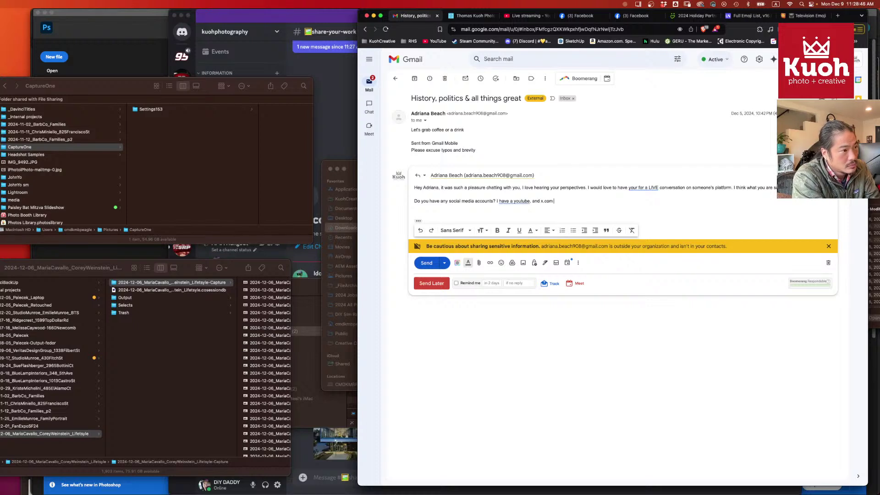
text( also tick)
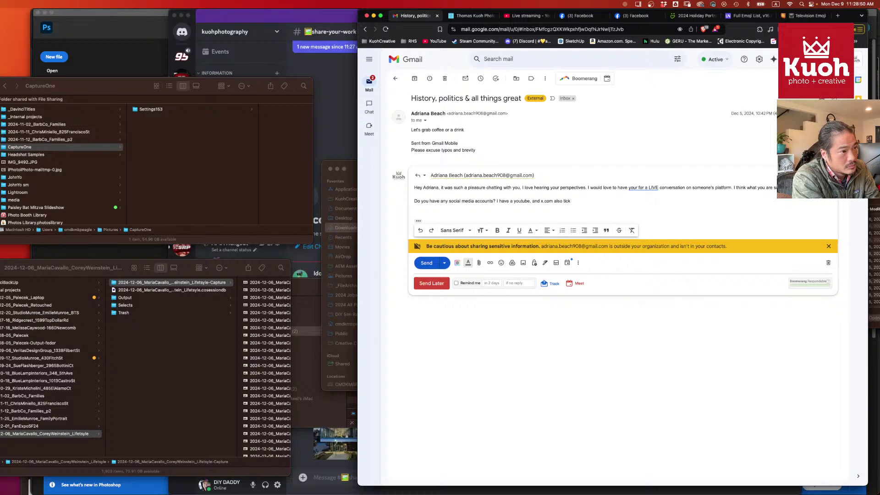
text(tok and Twit)
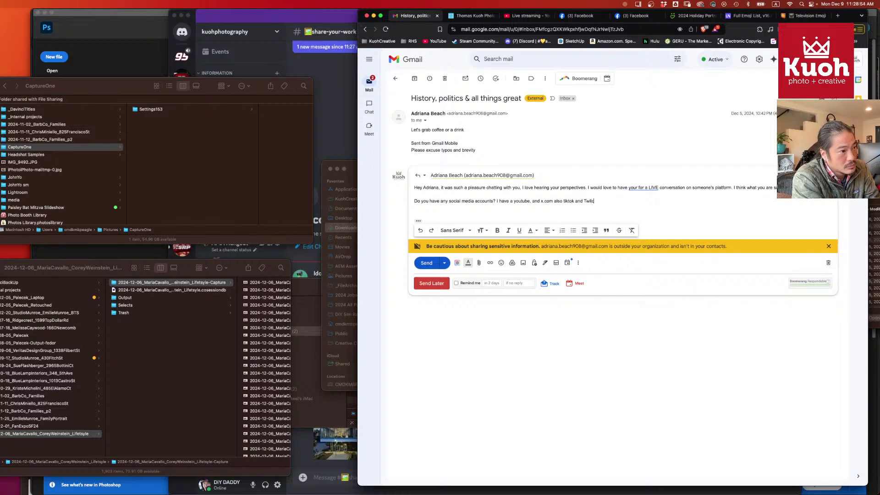
text(ch. I think this co)
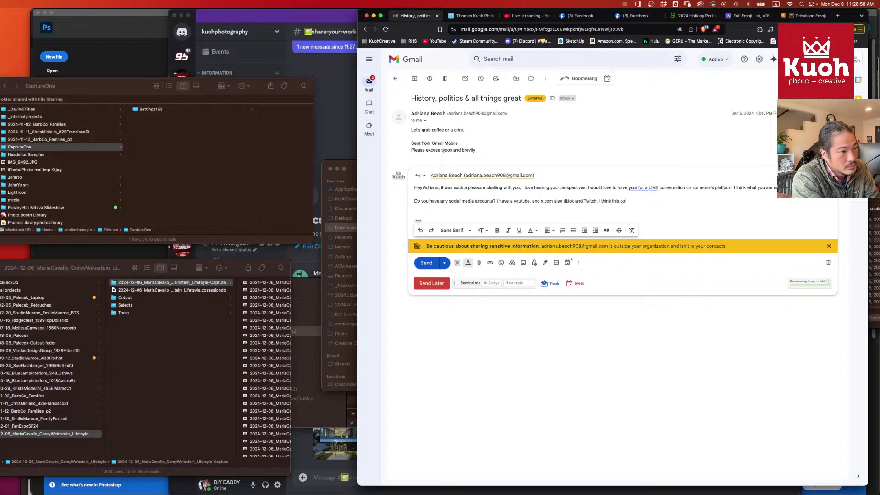
text(nnversatio)
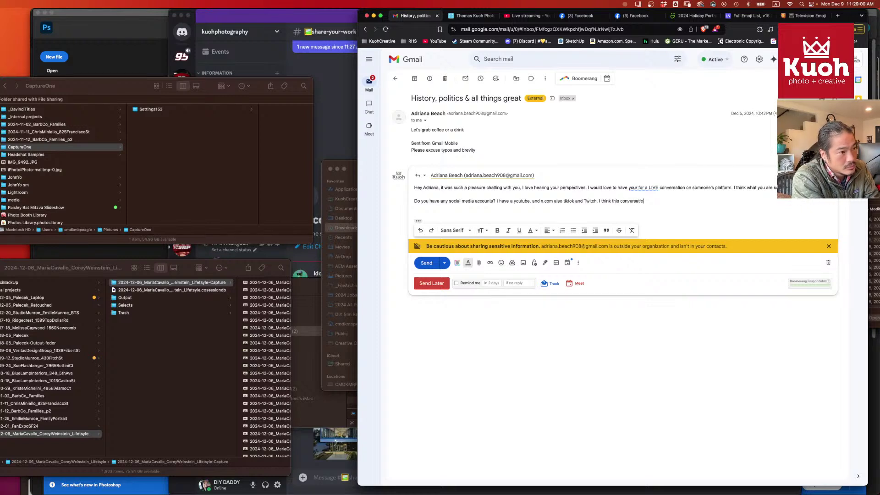
text(n is best had on )
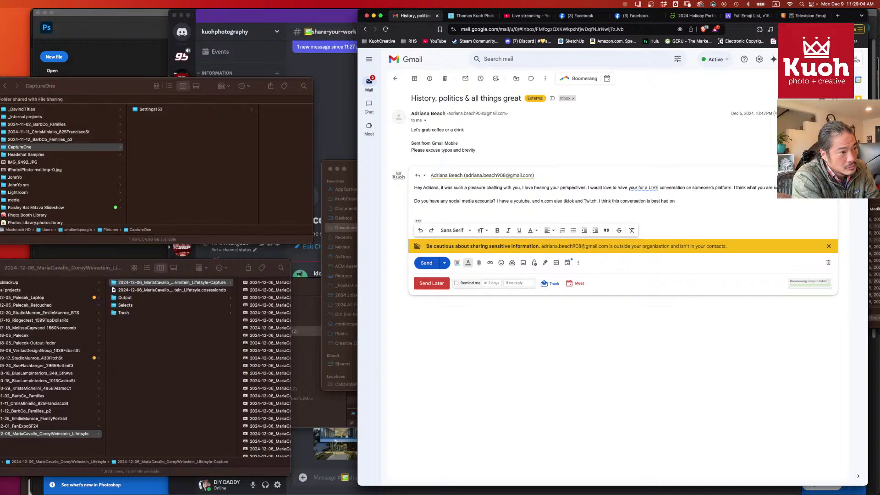
text(x and)
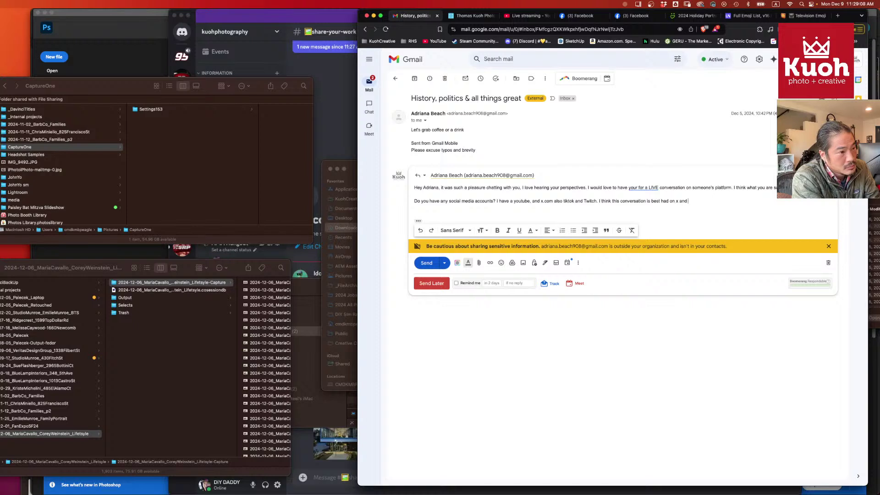
text( youtube)
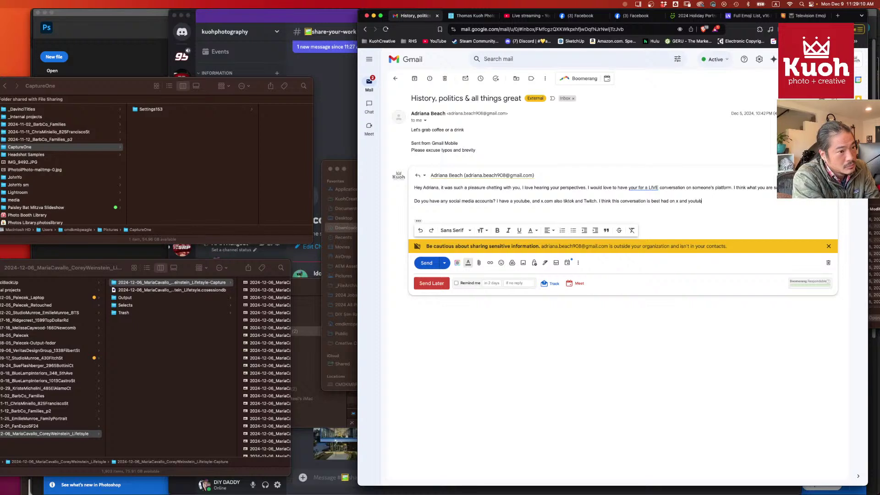
text(. )
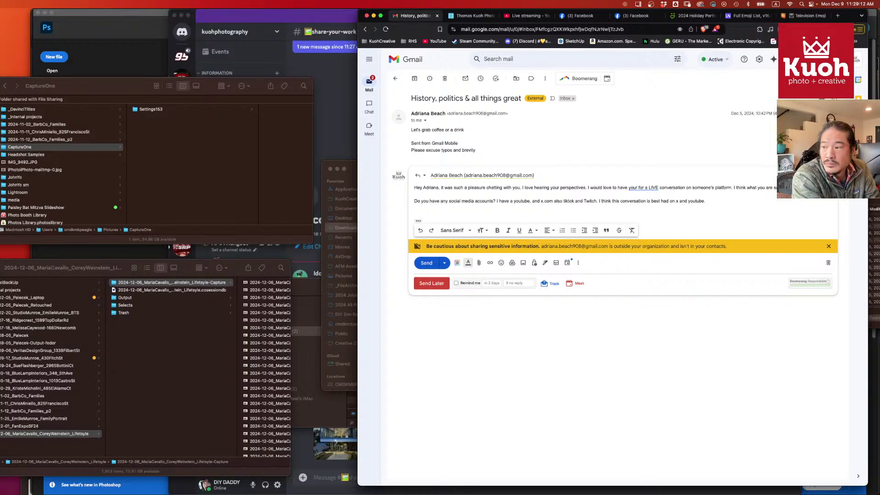
text(If)
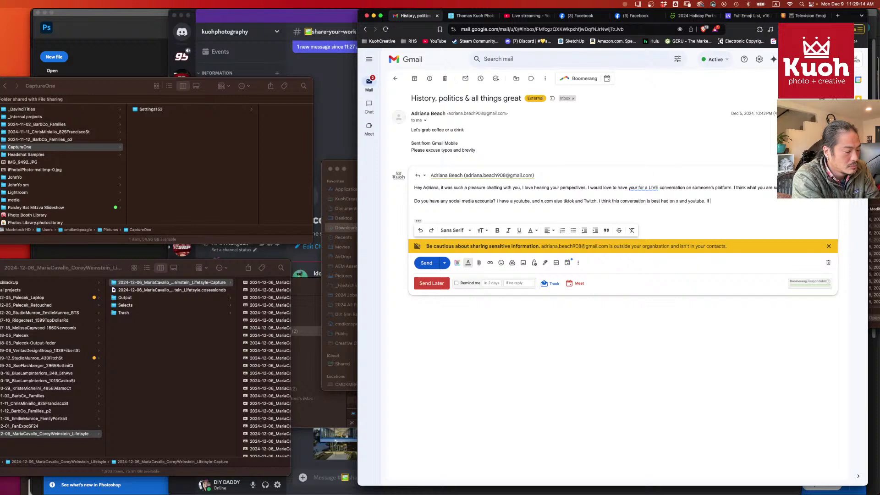
text( you have an acc)
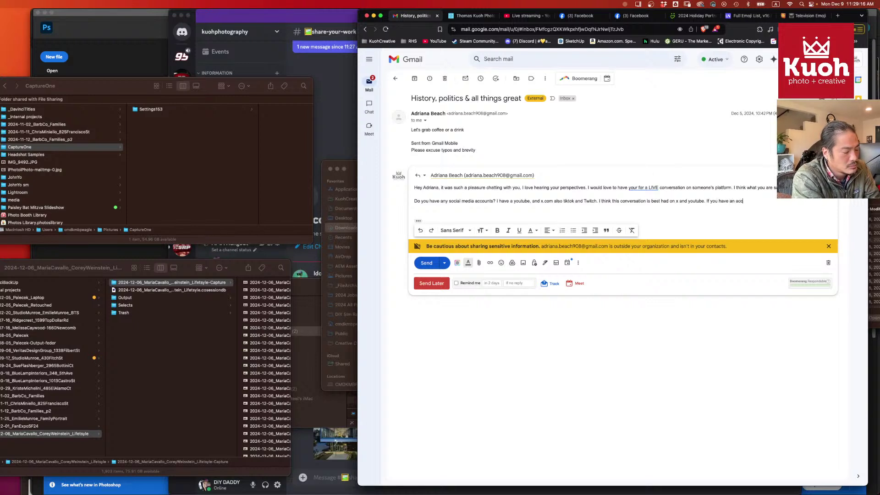
text(ount, we can)
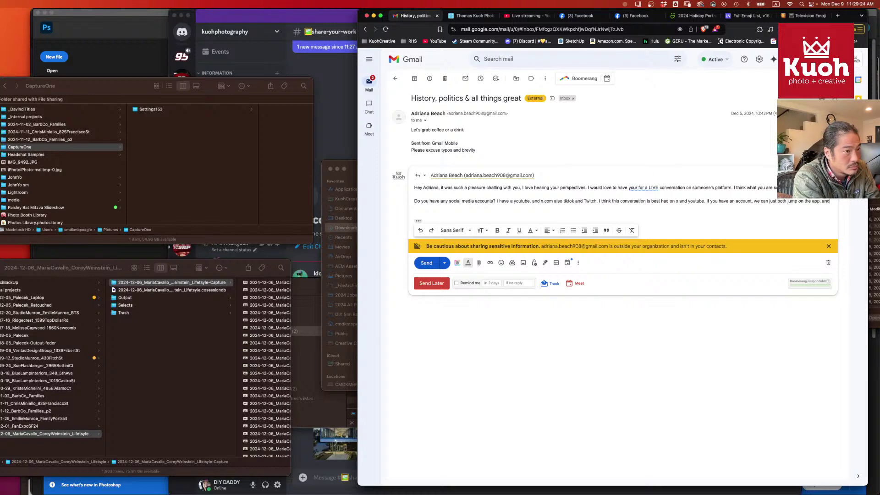
text(have a )
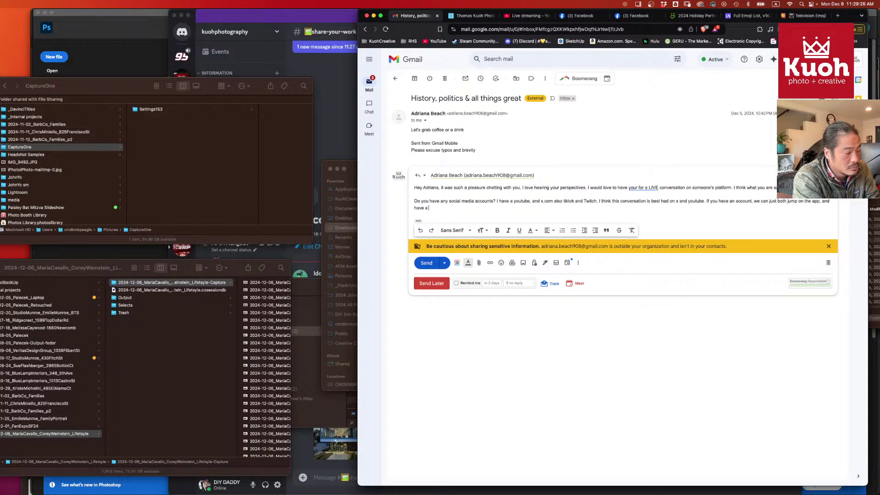
text(virtual chat.)
key(Return)
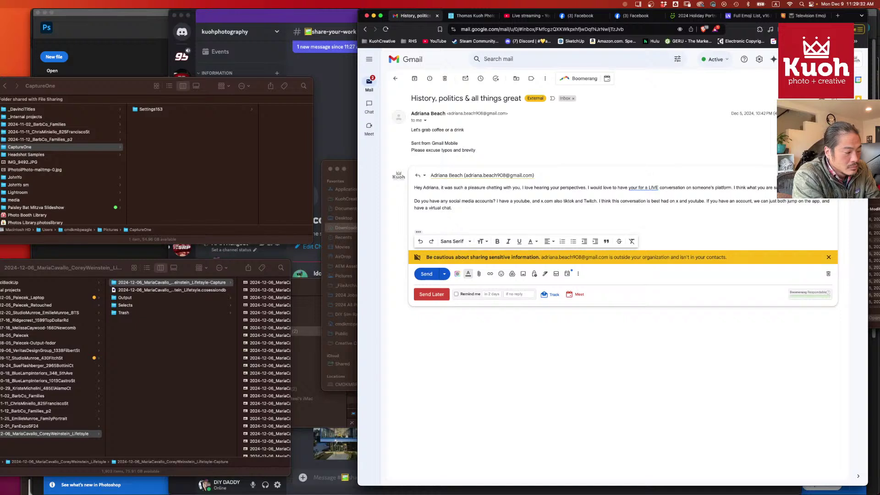
- Add a line naming the economist mentioned earlier, correcting the wording and capitalisation
text(Also, the)
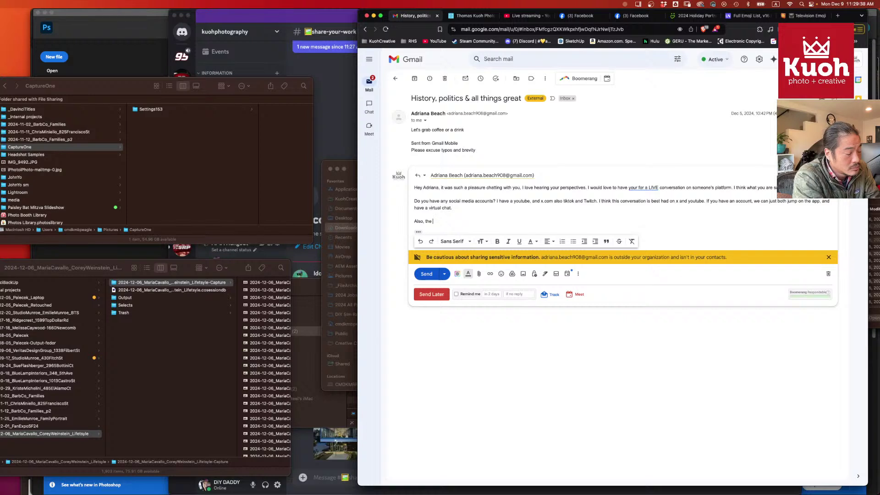
text( economist I mentioned f)
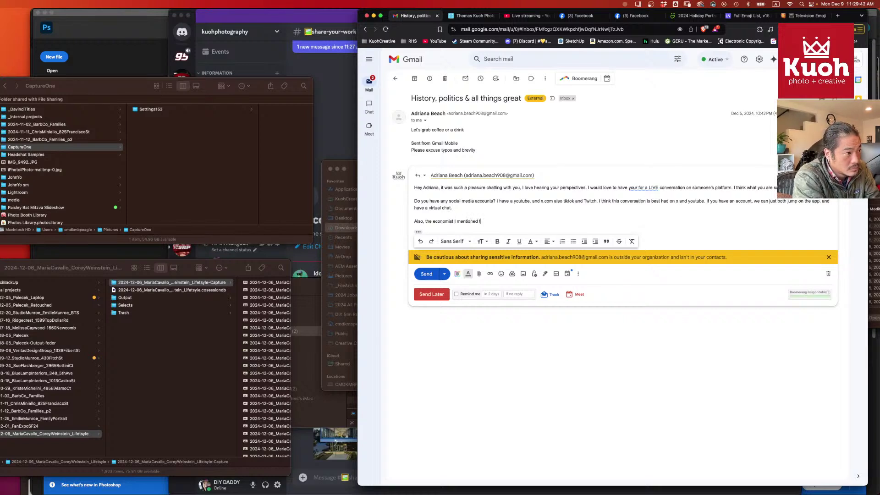
text(rom the )
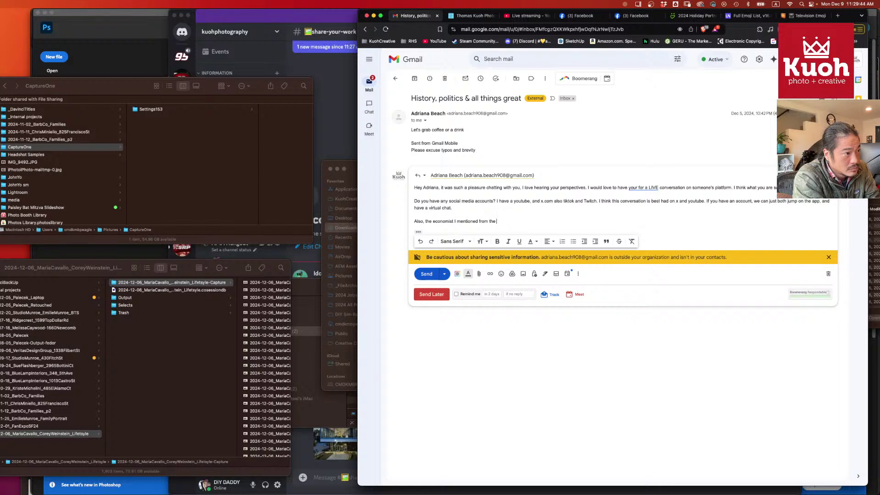
text(Stanfor)
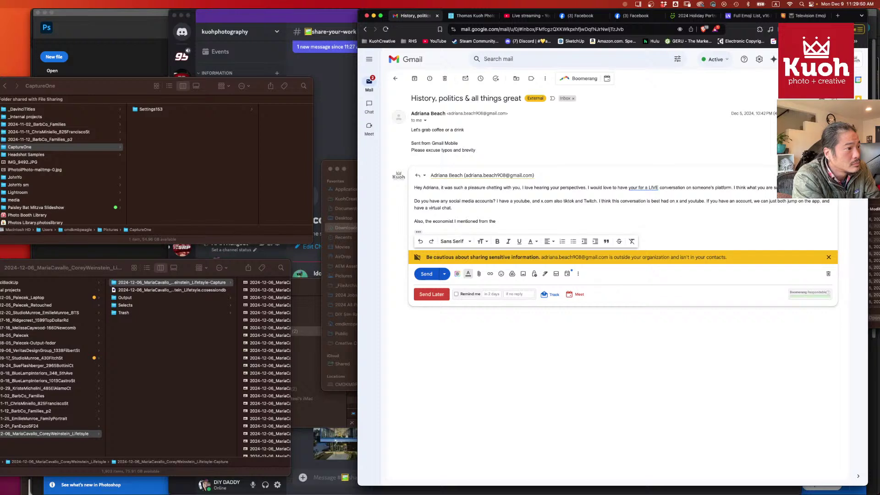
key(BackSpace)
key(BackSpace)
key(BackSpace)
key(BackSpace)
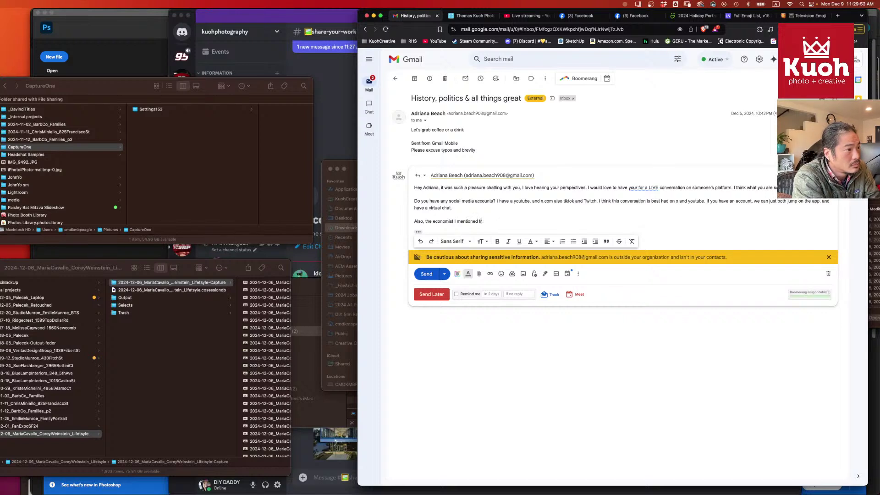
text(is THomas)
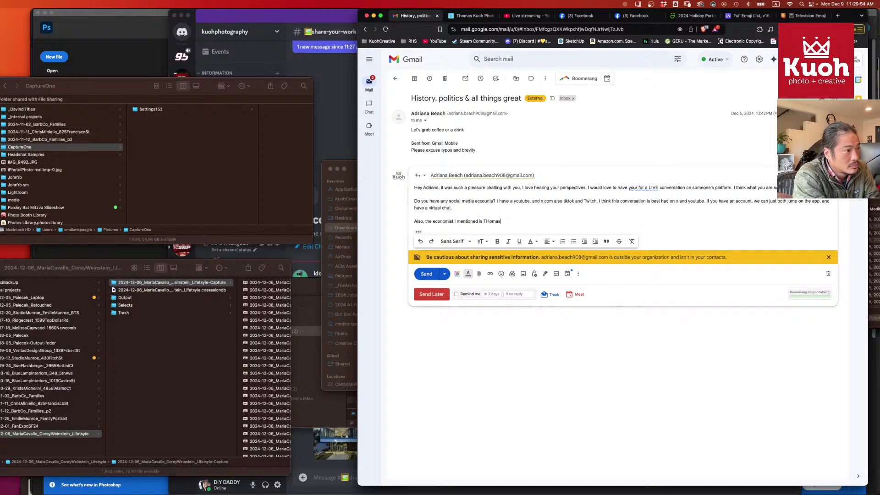
key(BackSpace)
key(BackSpace)
text(hom)
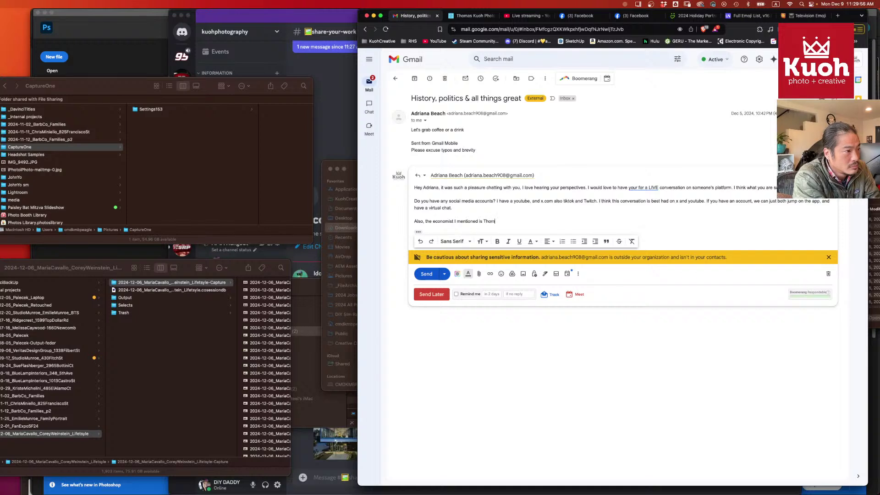
text(as Sowell,)
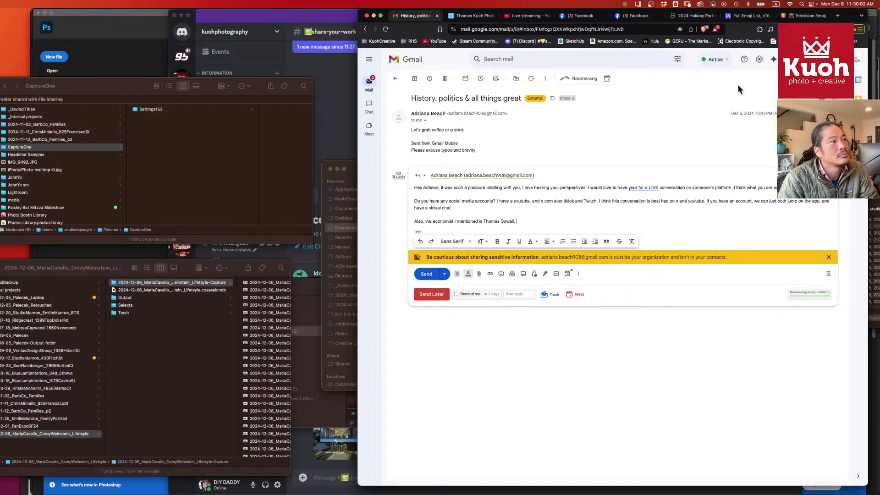
click(522, 17)
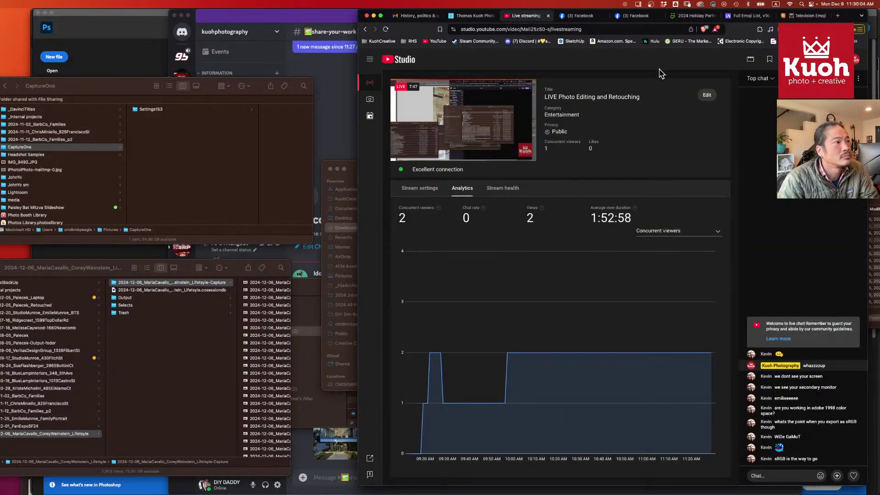
- Search YouTube for the economist's videos and open the top video result
click(838, 17)
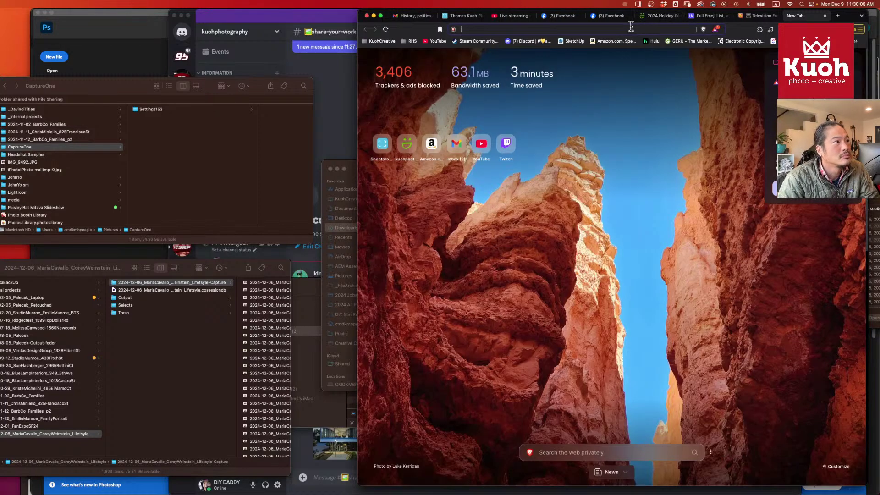
text(thomas sowe)
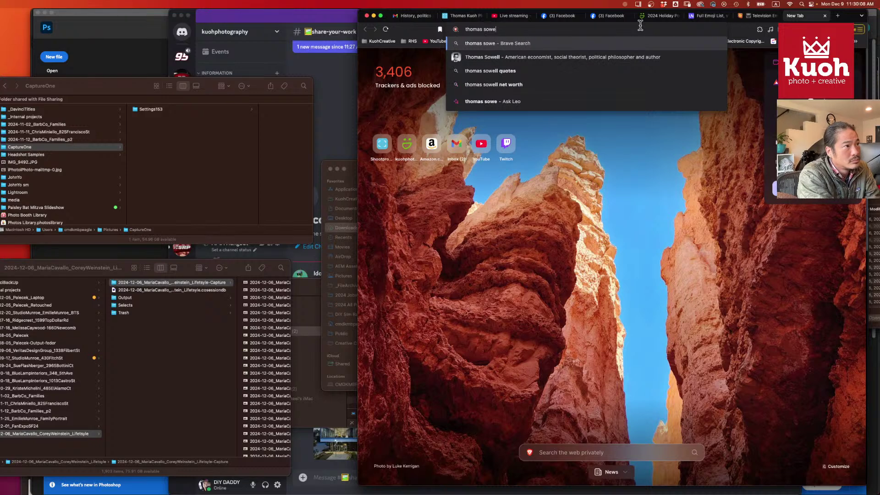
click(614, 57)
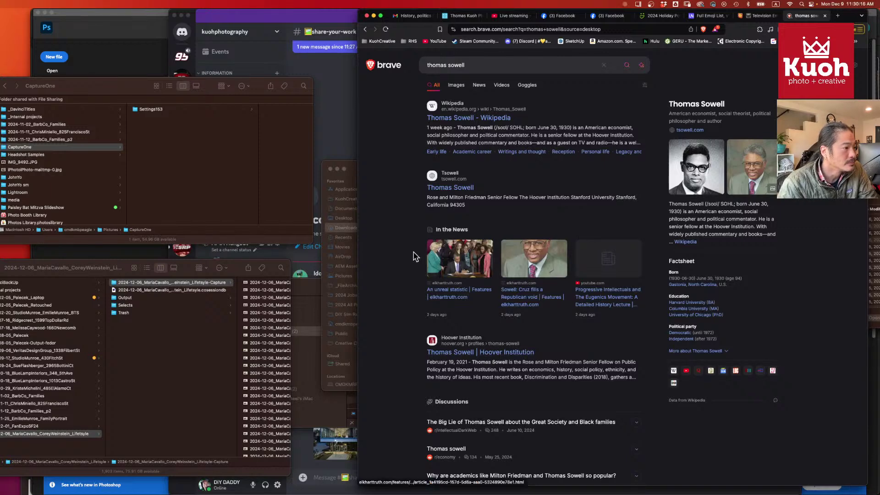
click(507, 88)
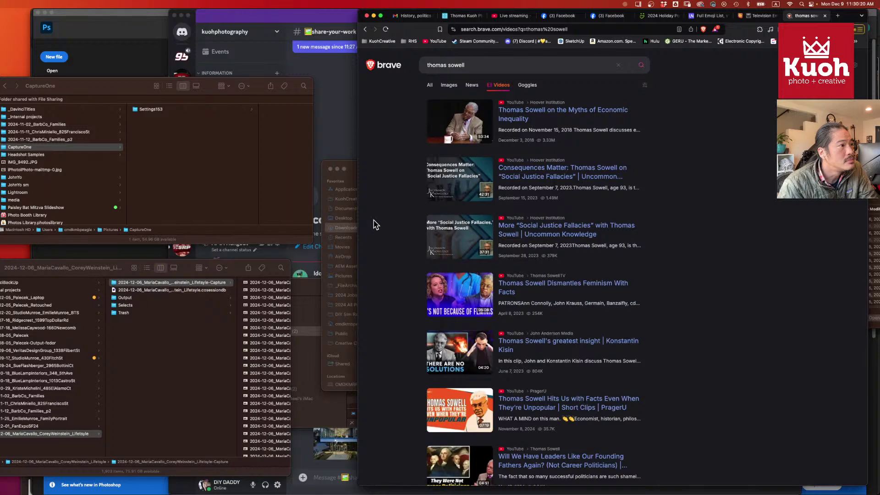
click(507, 115)
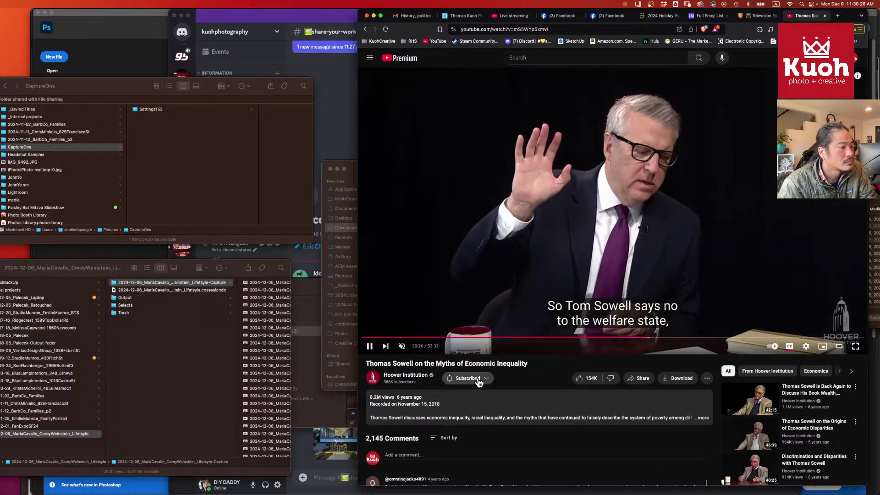
- Copy the video's share link, close its tab and return to the Gmail reply
click(665, 378)
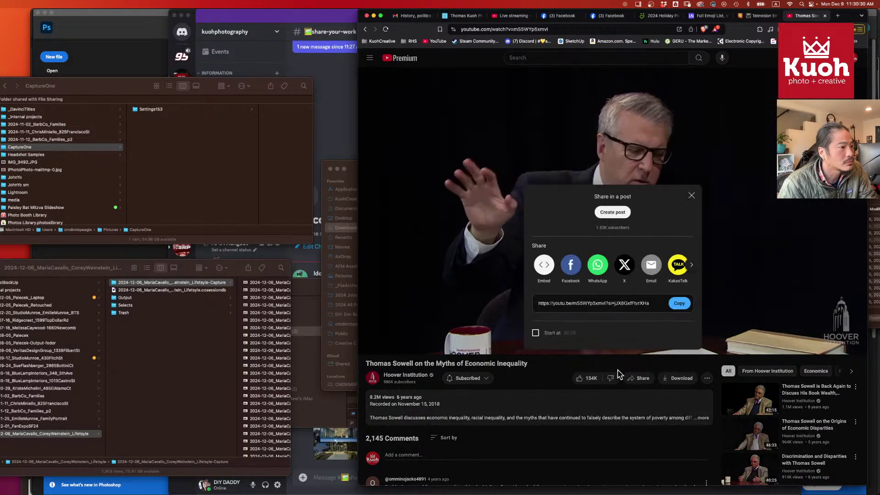
click(679, 303)
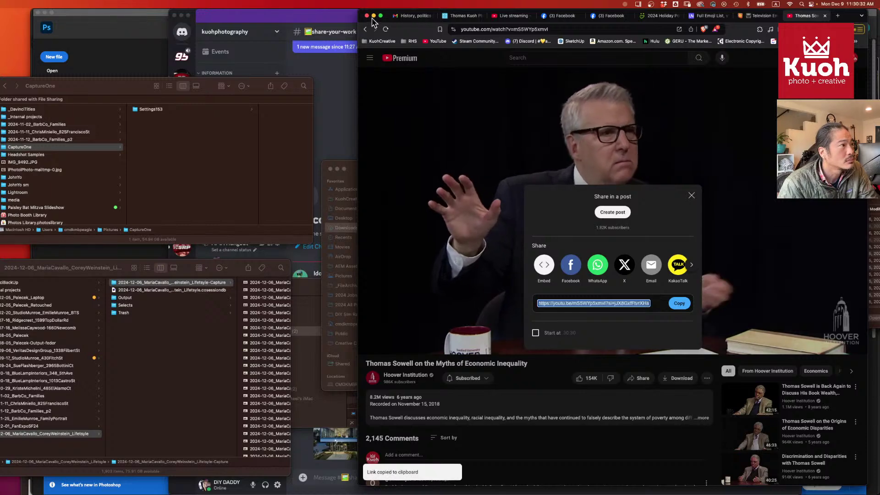
click(691, 196)
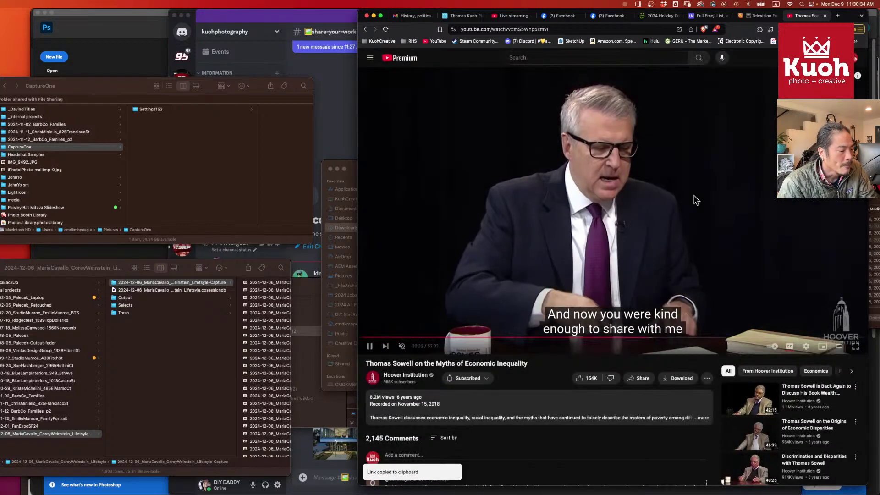
key(super+w)
click(412, 16)
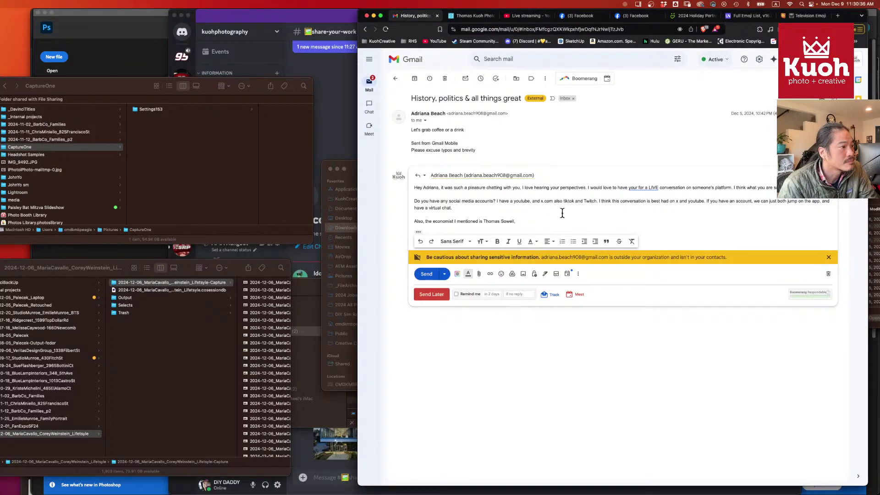
- Paste the video link, add a question about the client and a Cheers sign-off, send, and archive
key(super+v)
key(Return)
key(Return)
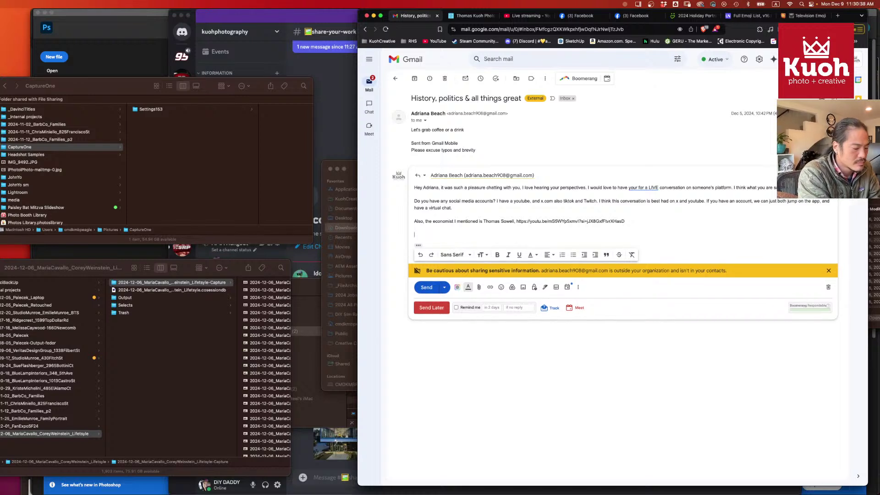
text(Cheers@)
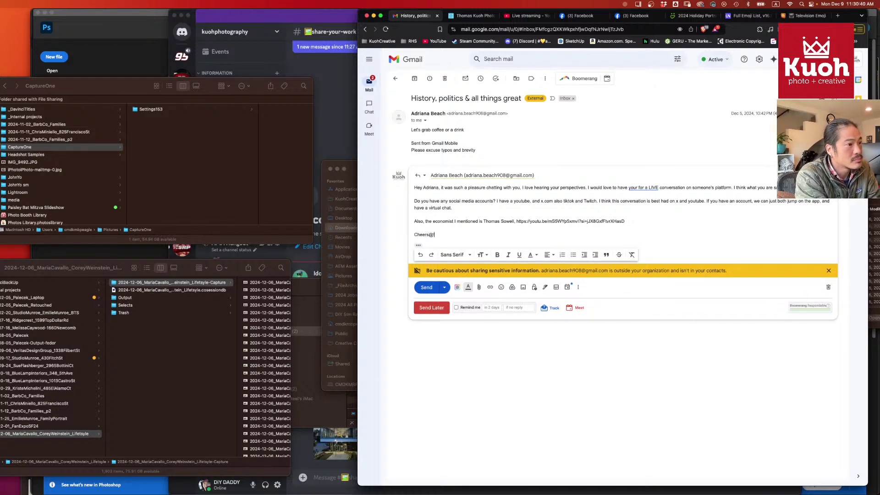
key(BackSpace)
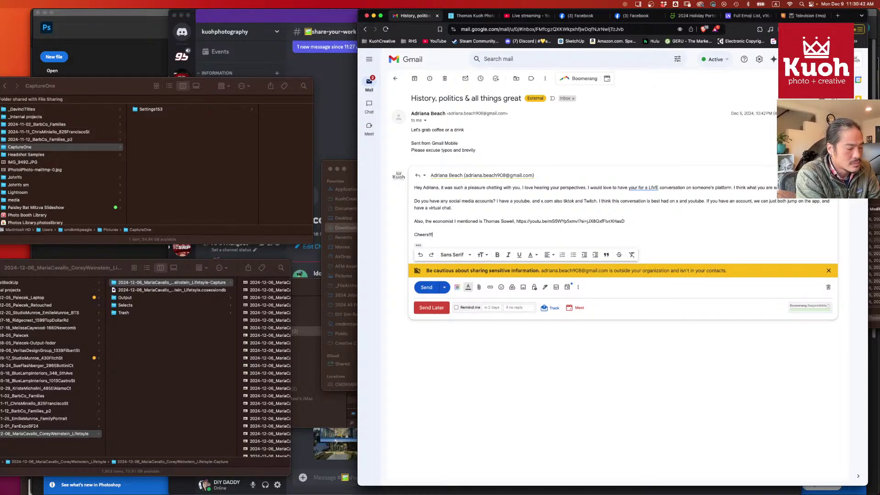
key(Return)
key(Return)
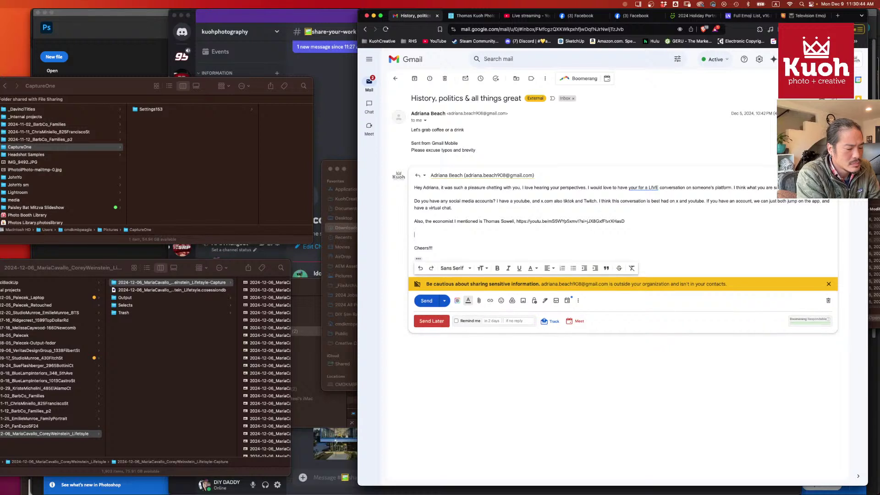
text(BTW, how)
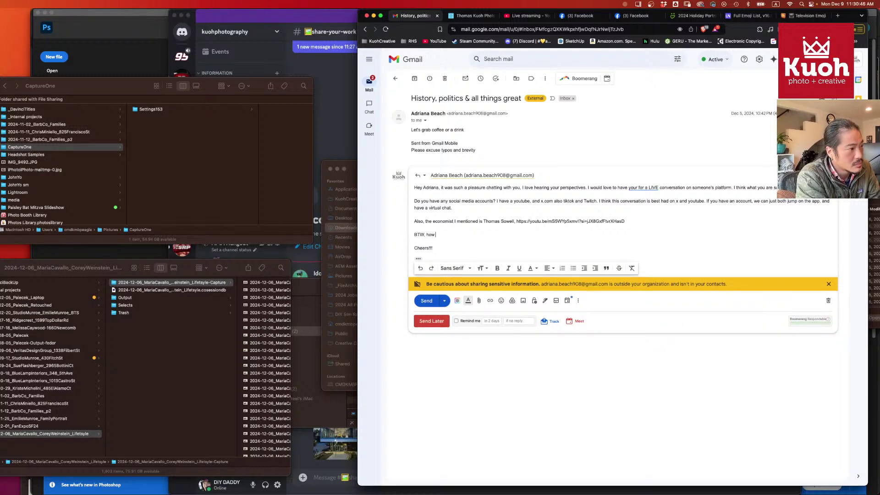
text( do you know emilie?)
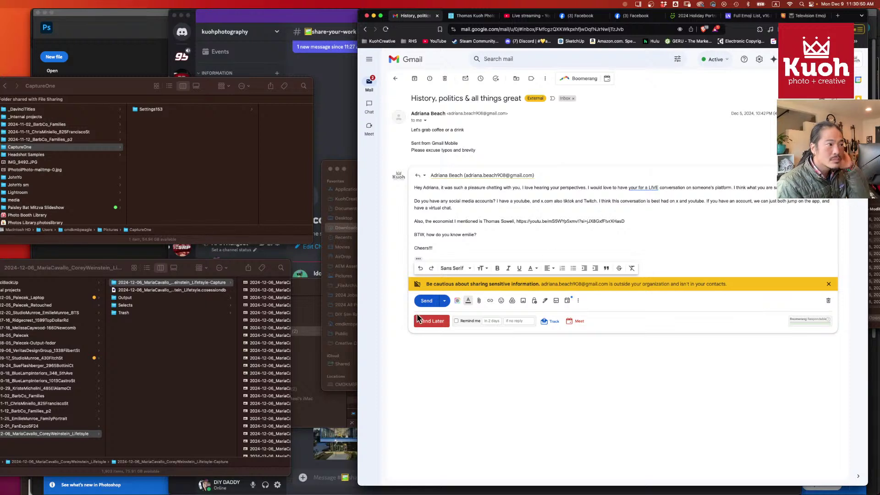
click(427, 303)
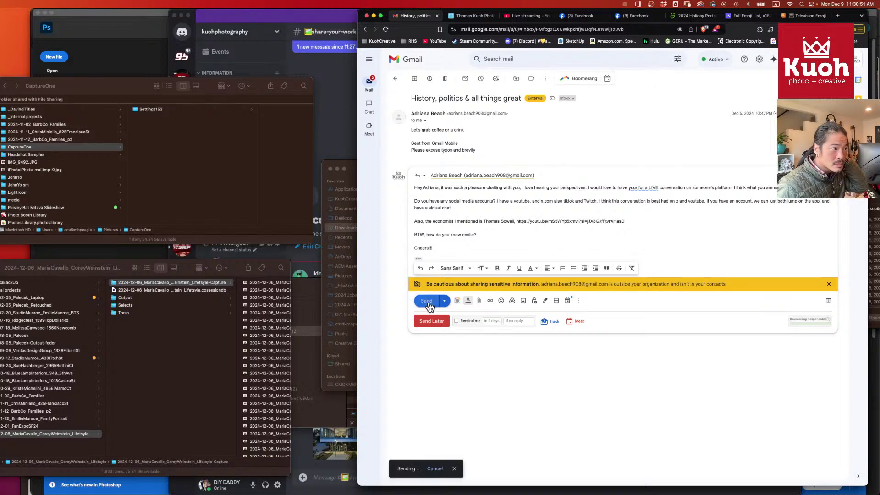
click(414, 78)
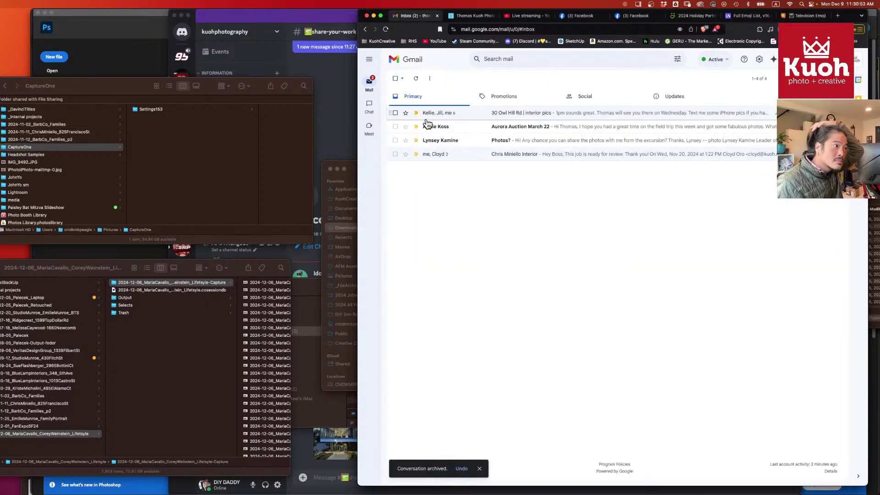
- Open the 'Photos?' email in the Primary inbox that asks for the excursion photos
click(533, 139)
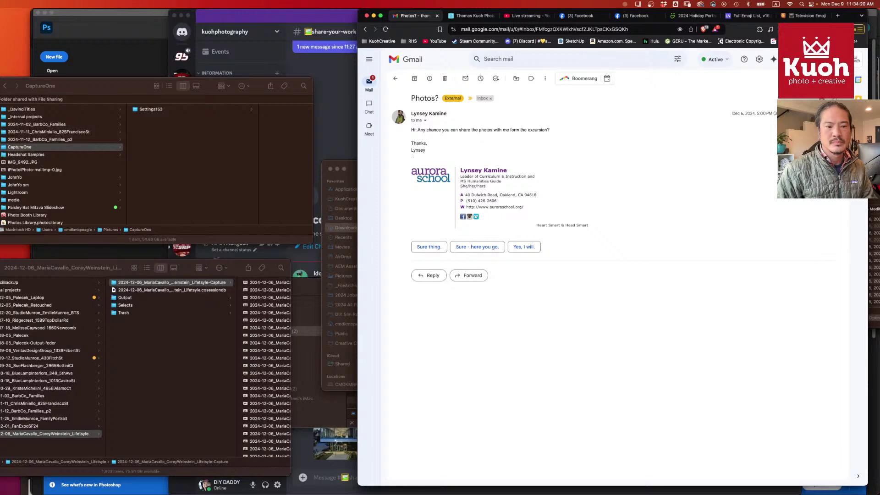
- Convert the HEIC photos IMG_0123 through IMG_0076 in Downloads to actual-size JPEG copies
key(super+Tab)
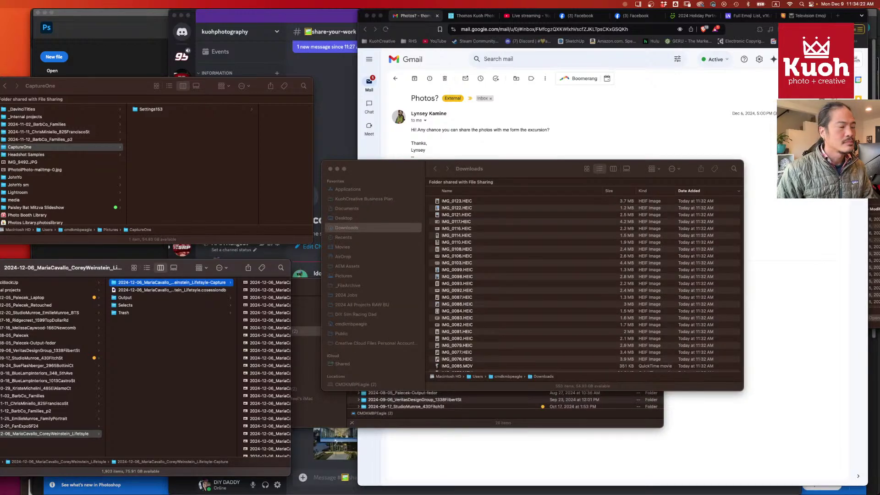
click(374, 171)
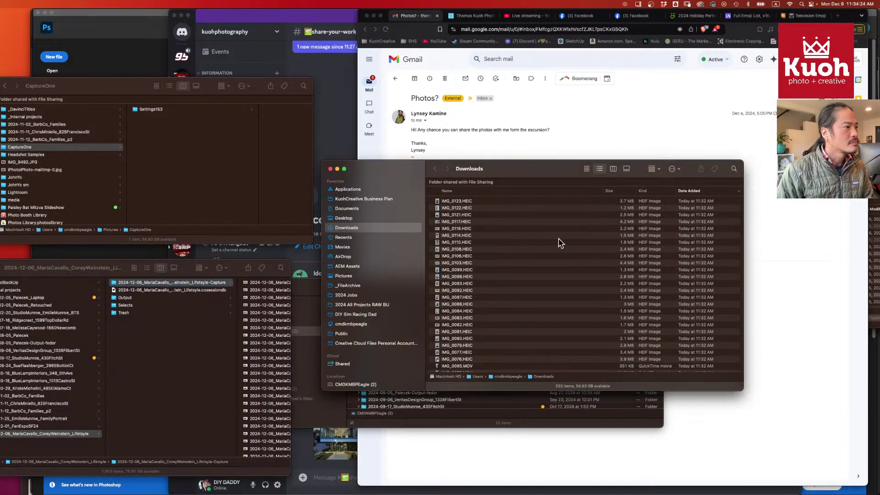
scroll(542, 245, down, 5)
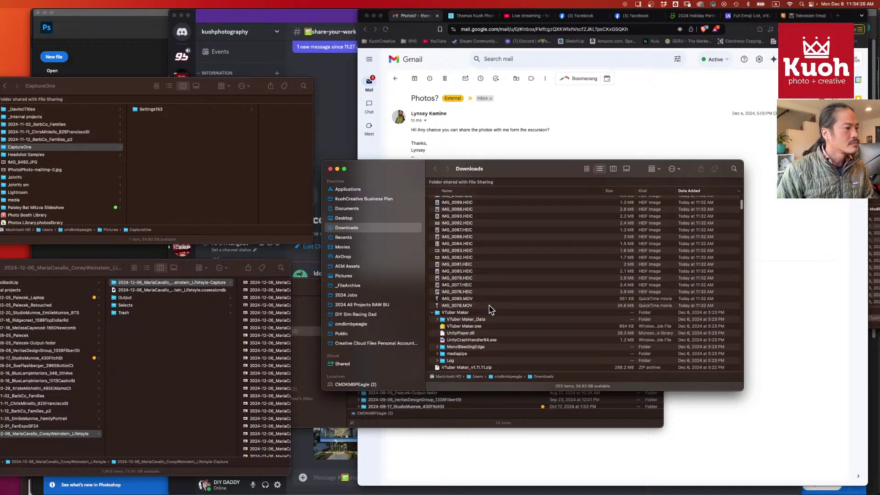
scroll(489, 310, up, 4)
click(482, 345)
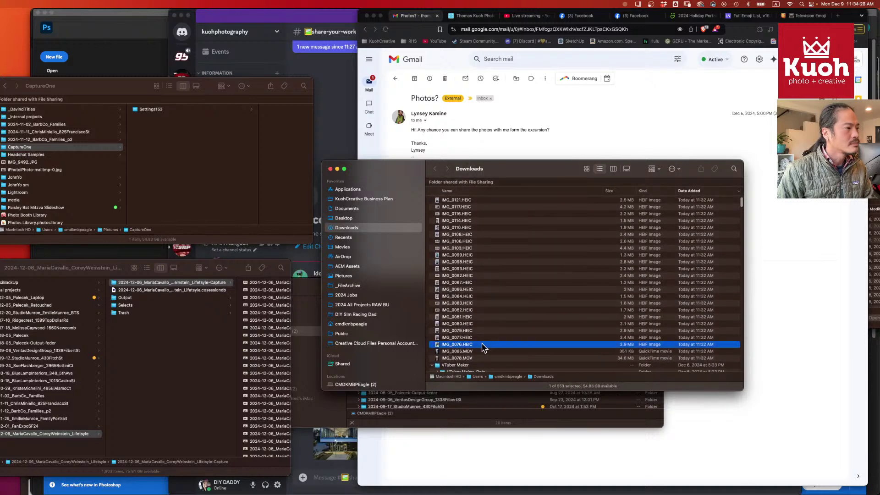
scroll(488, 330, up, 2)
shift+click(461, 202)
right_click(447, 200)
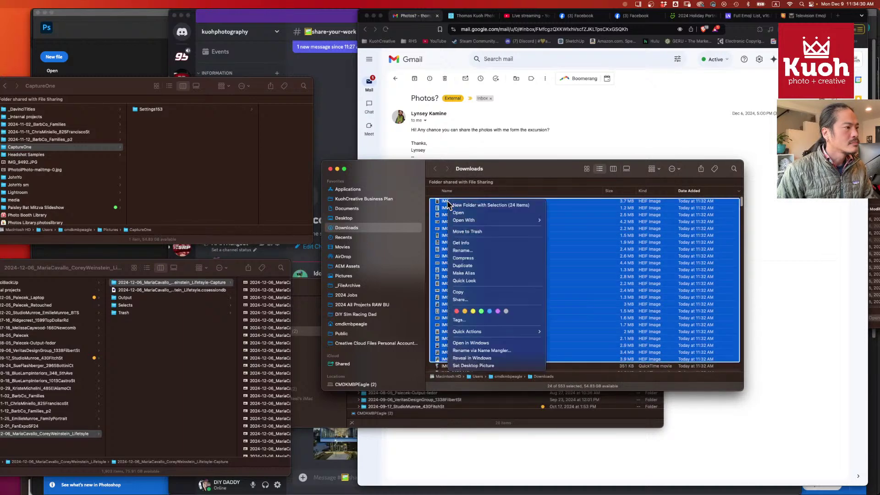
mouse_move(501, 334)
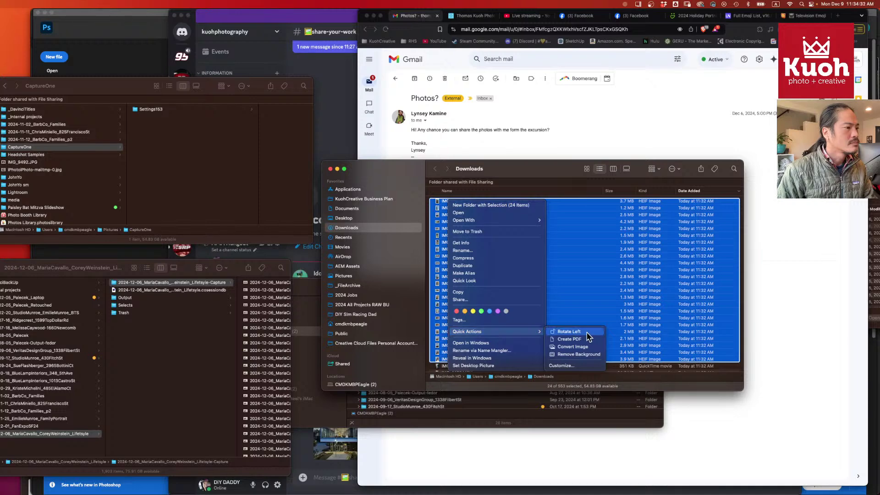
click(585, 346)
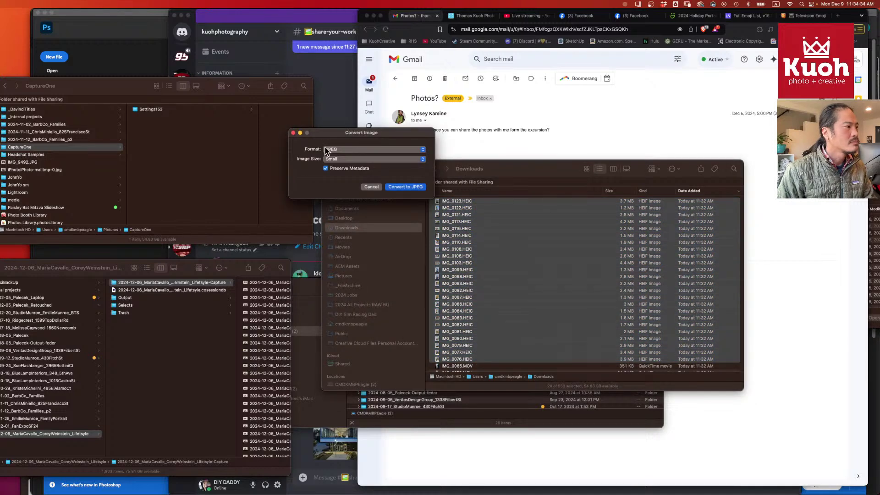
click(385, 158)
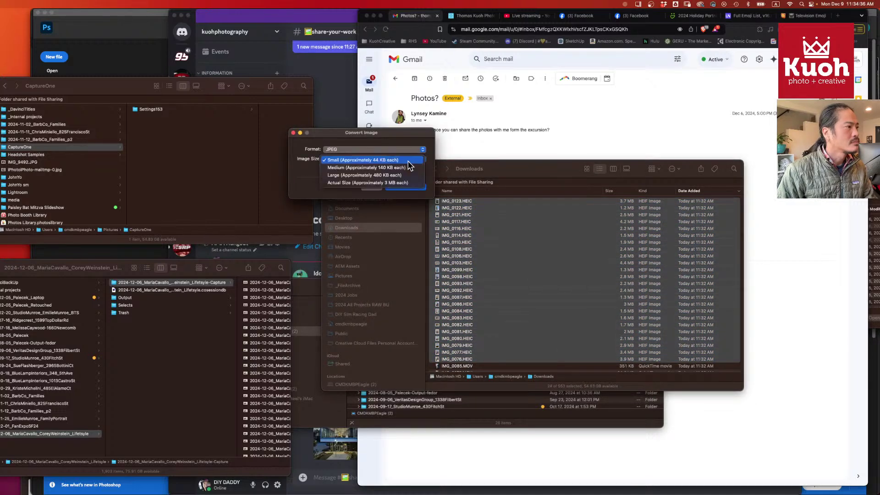
click(397, 183)
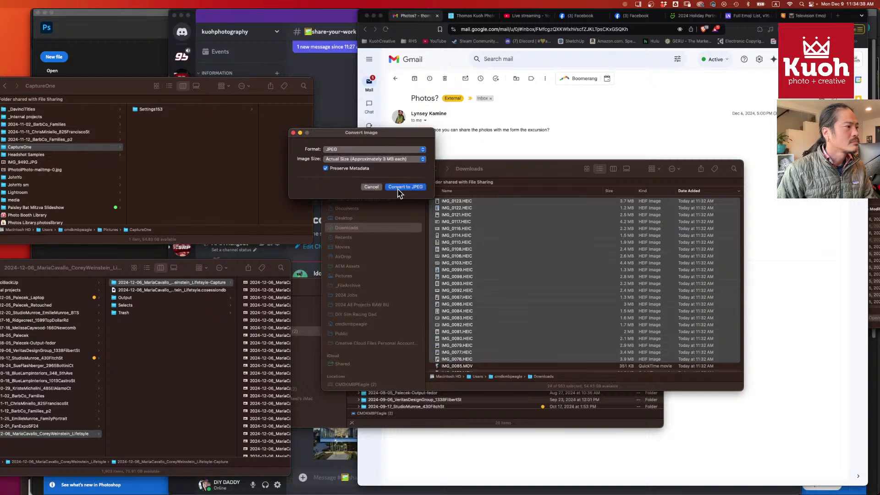
click(402, 188)
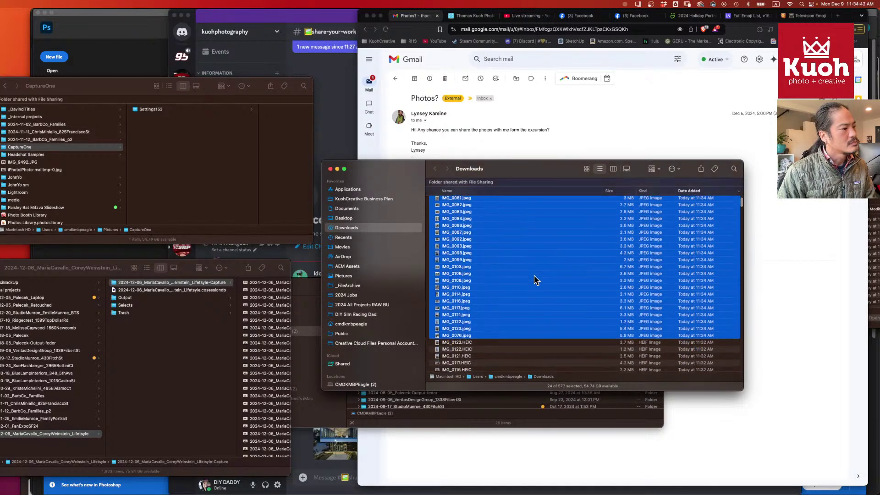
- Add IMG_0085.MOV and IMG_0078.MOV to the selection and move the Downloads window upper left
scroll(536, 280, down, 5)
scroll(534, 277, down, 10)
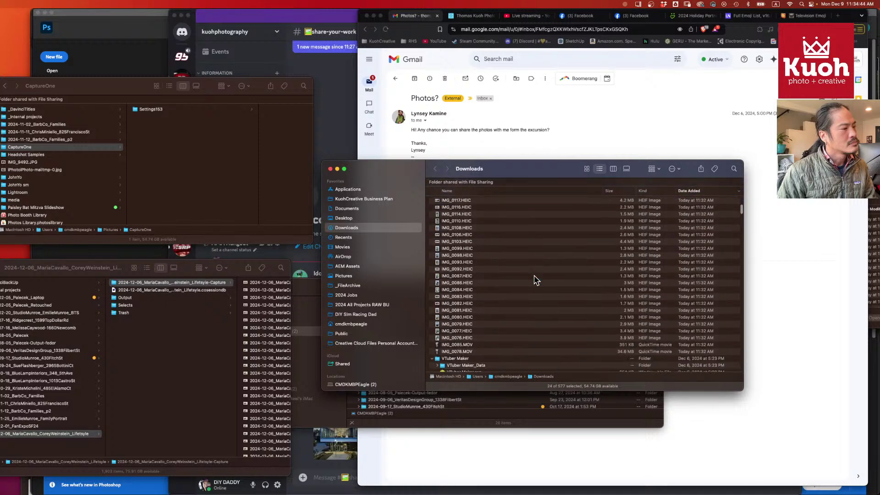
super+click(486, 293)
super+click(487, 300)
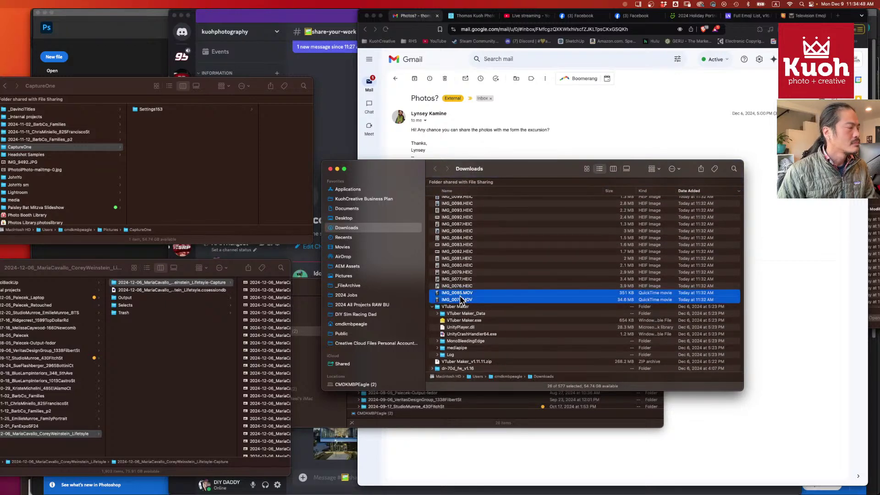
mouse_move(549, 172)
mouse_down()
mouse_move(533, 181)
mouse_move(151, 125)
mouse_move(159, 126)
mouse_up()
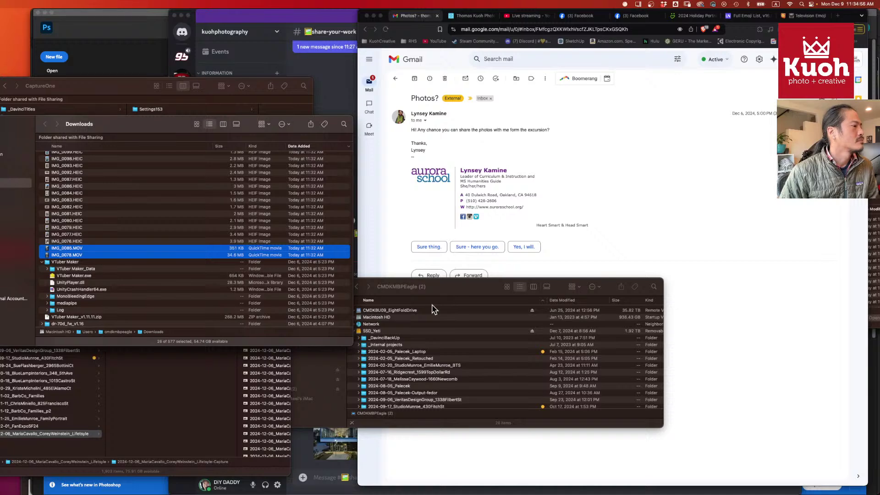
- Open the 2024 Jobs folder on the shared drive in the other Finder window
click(450, 287)
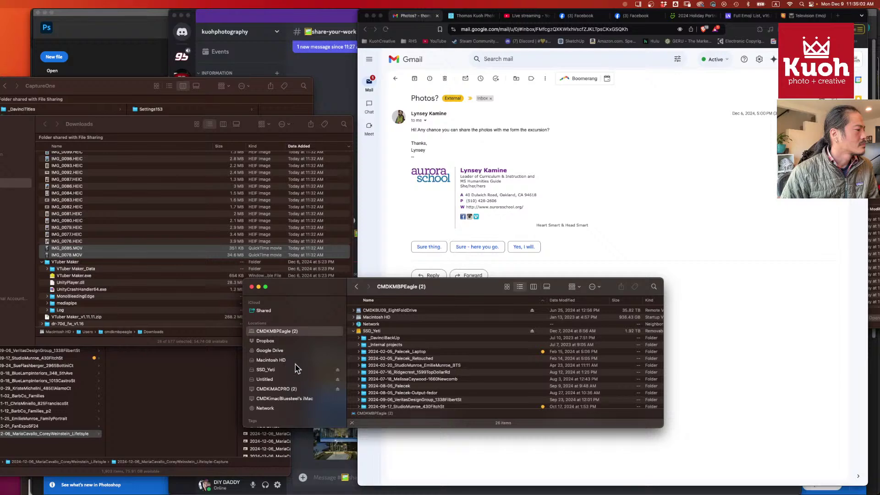
scroll(295, 355, up, 5)
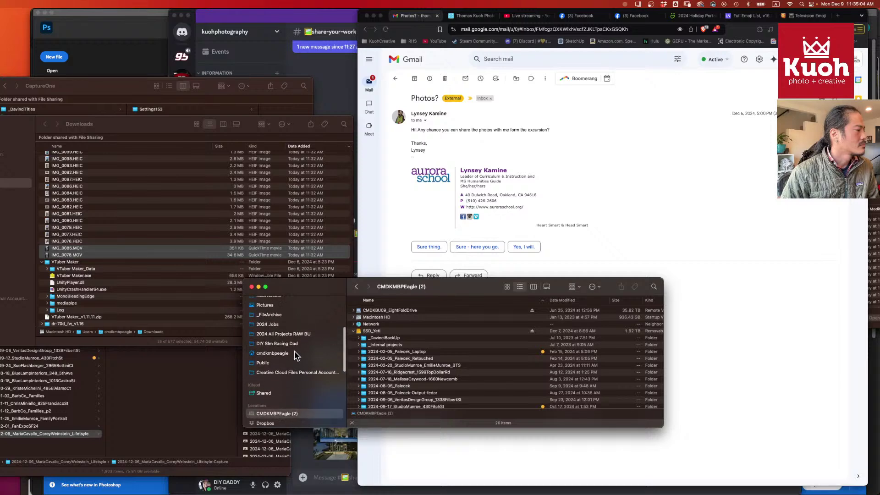
click(294, 339)
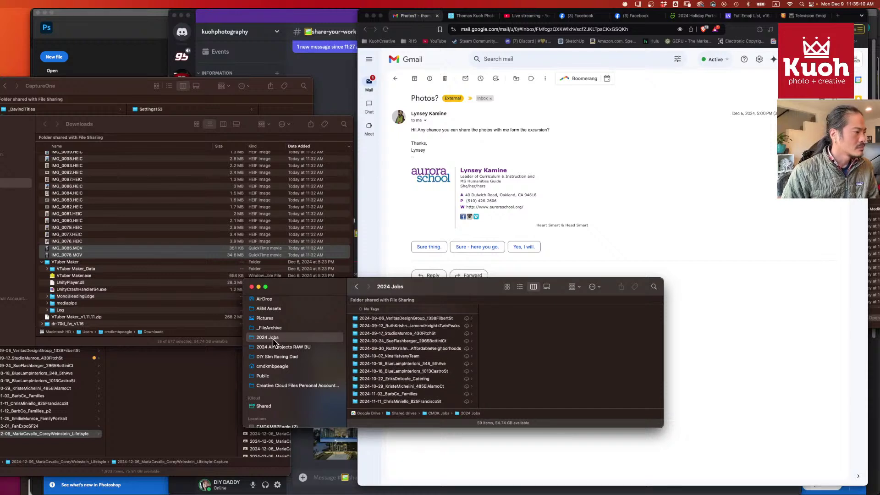
- Create a new folder named 2024-12-01_AuroraSchool_Goldrush_FieldTrip in 2024 Jobs
key(super+shift+n)
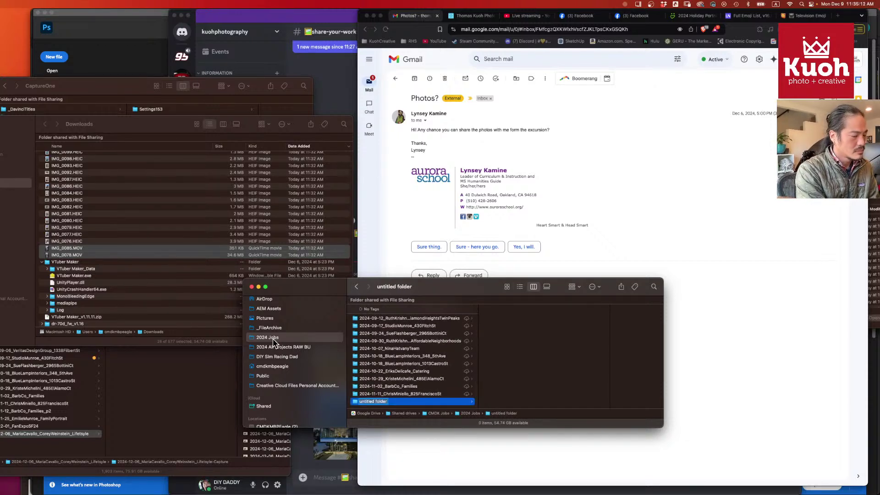
text(2024-)
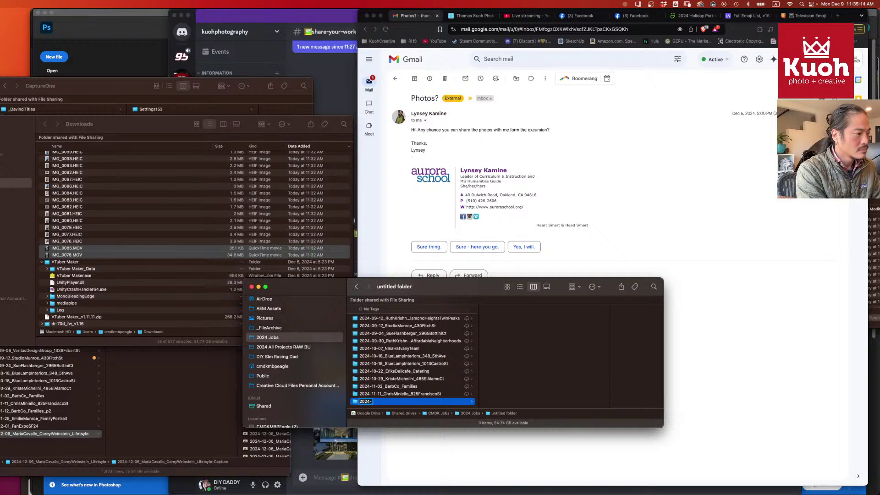
text(12-)
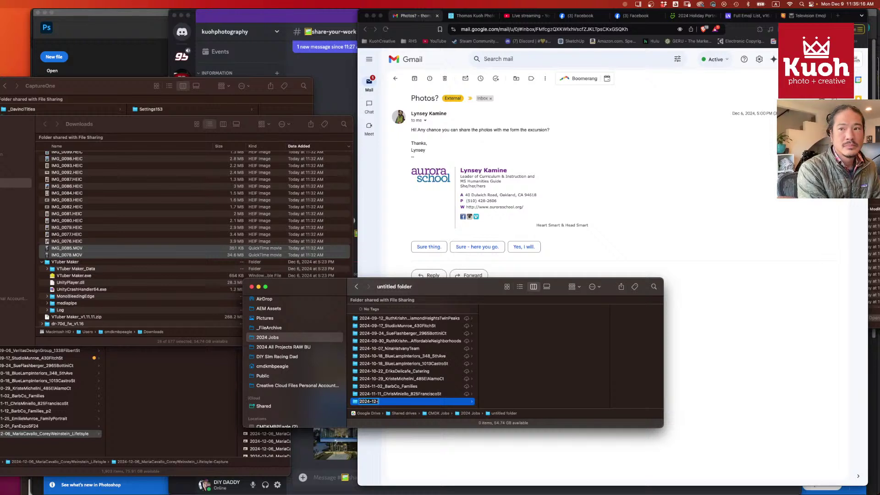
text(01)
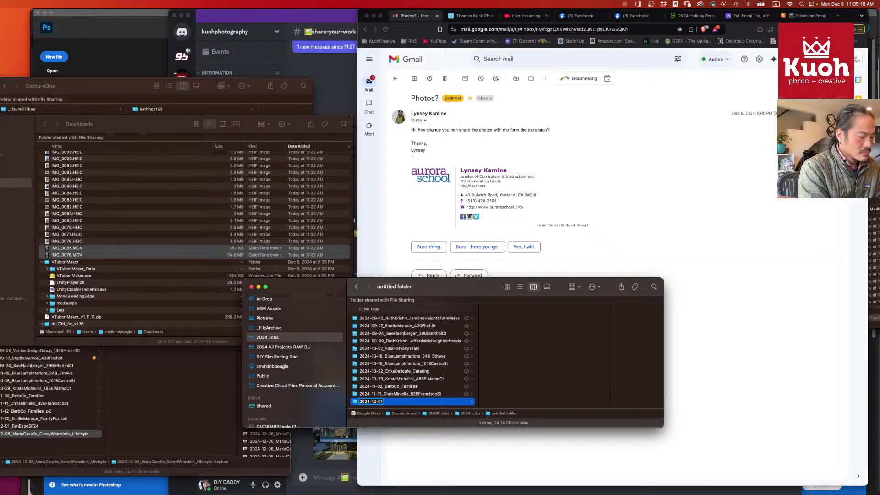
text(_AURORA_)
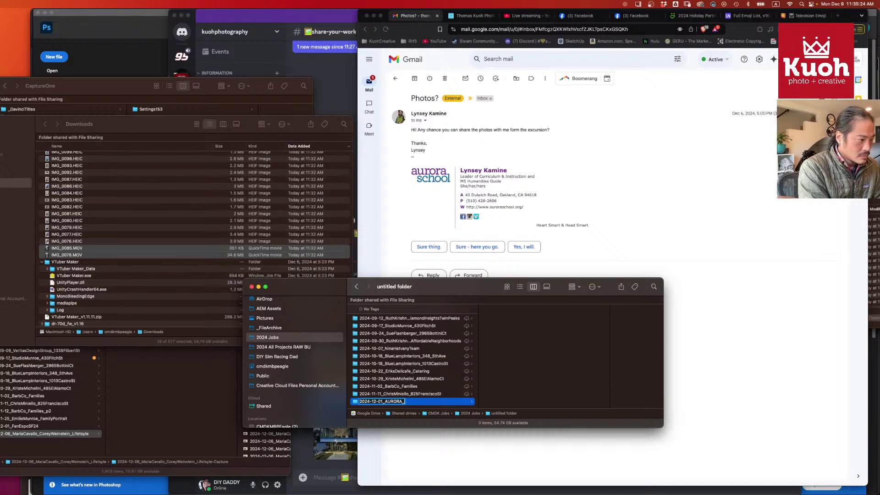
key(BackSpace)
key(BackSpace)
key(BackSpace)
key(BackSpace)
key(BackSpace)
text(uro)
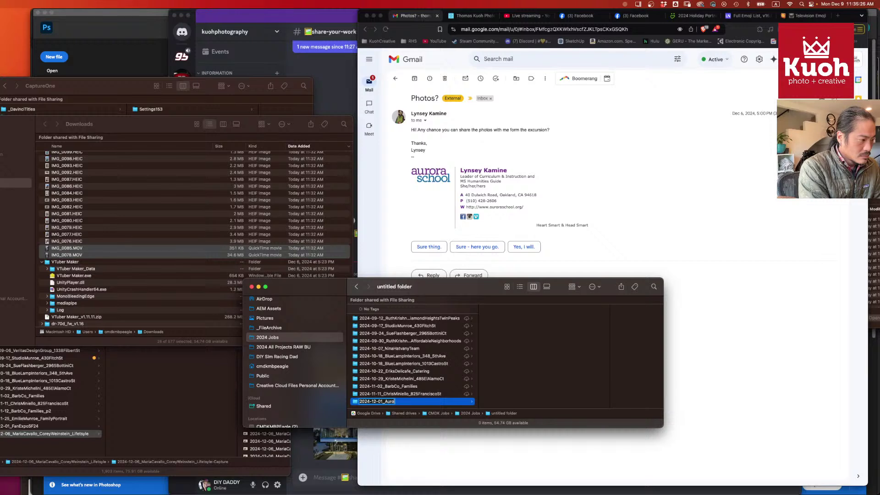
text(raSchool)
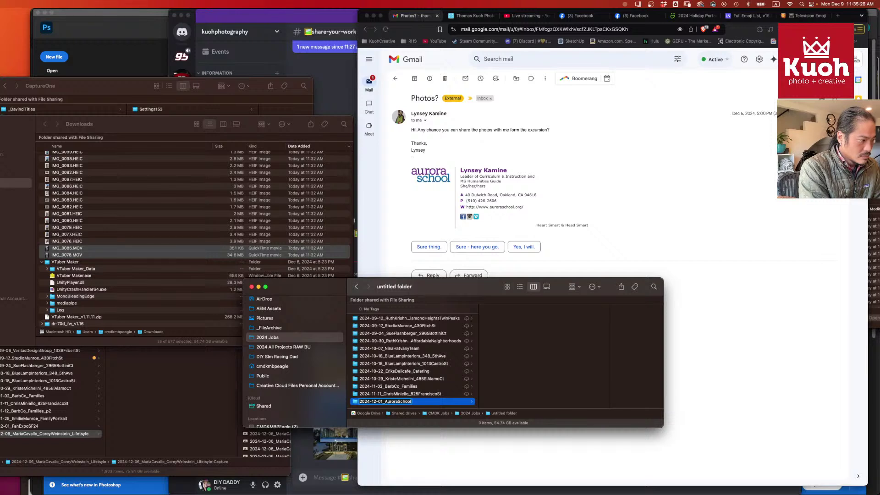
text(_SF)
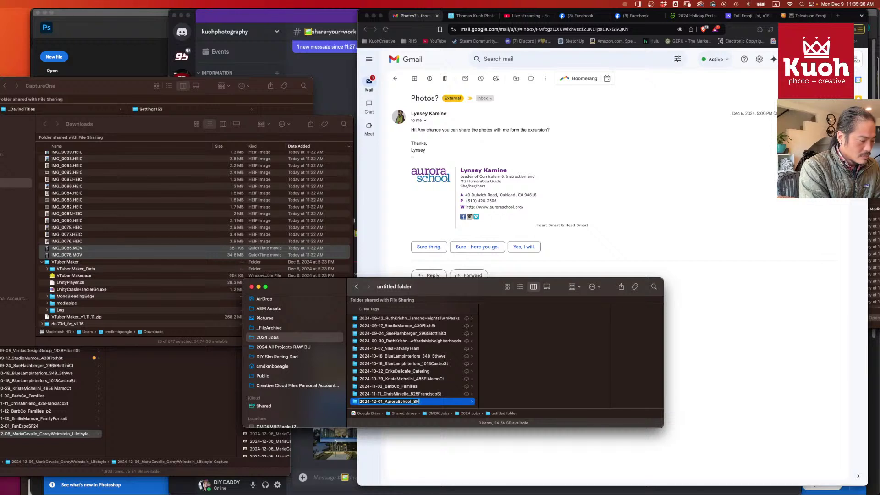
text(_FieldTr)
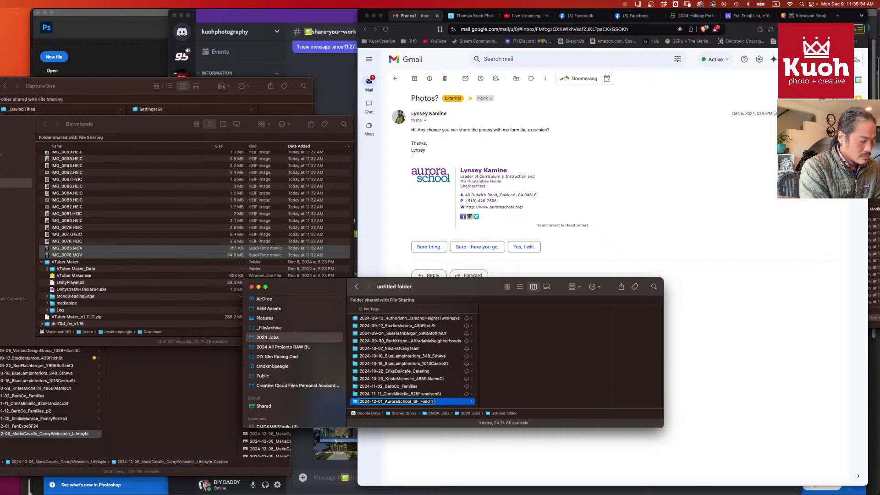
text(ip)
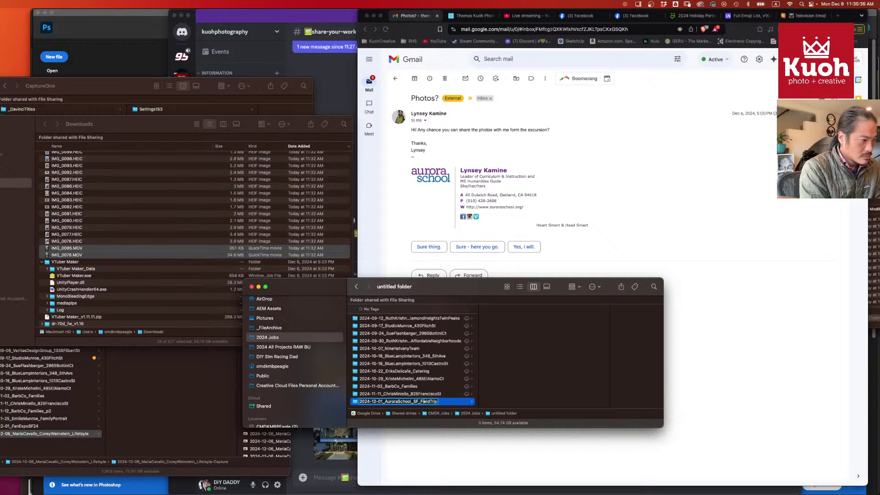
text( Goldru)
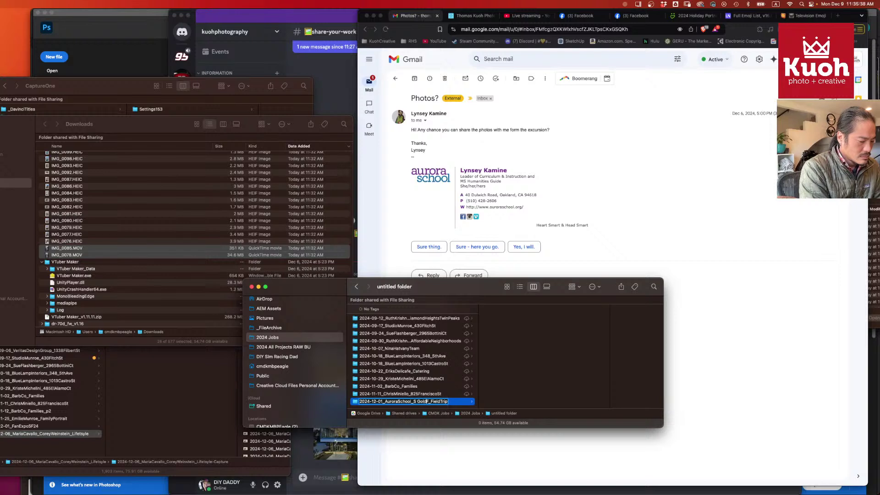
text(sh)
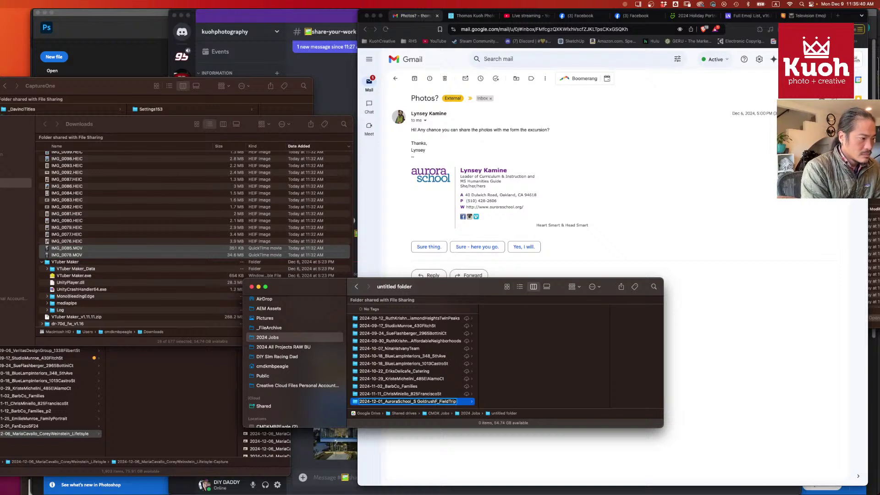
key(Delete)
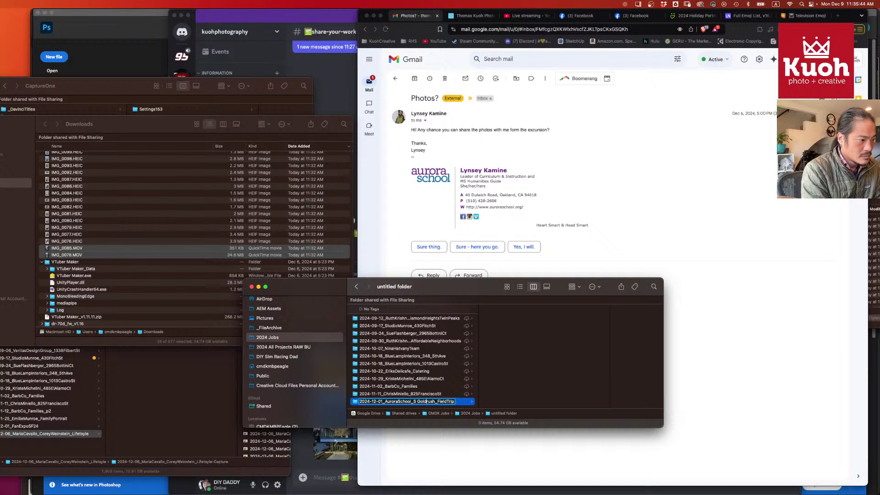
key(BackSpace)
key(BackSpace)
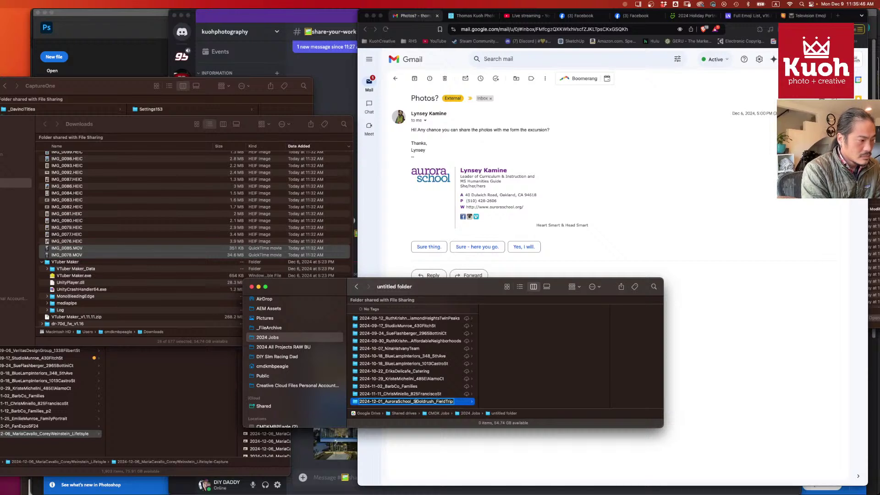
key(Return)
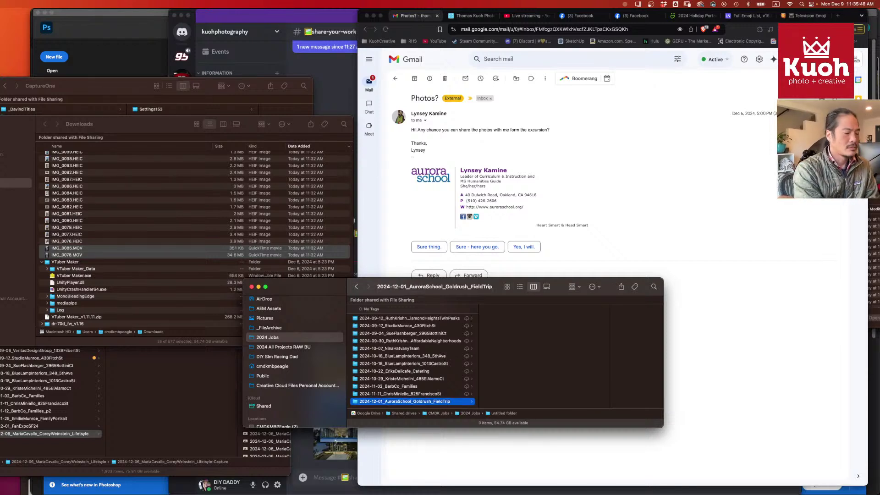
key(super+Tab)
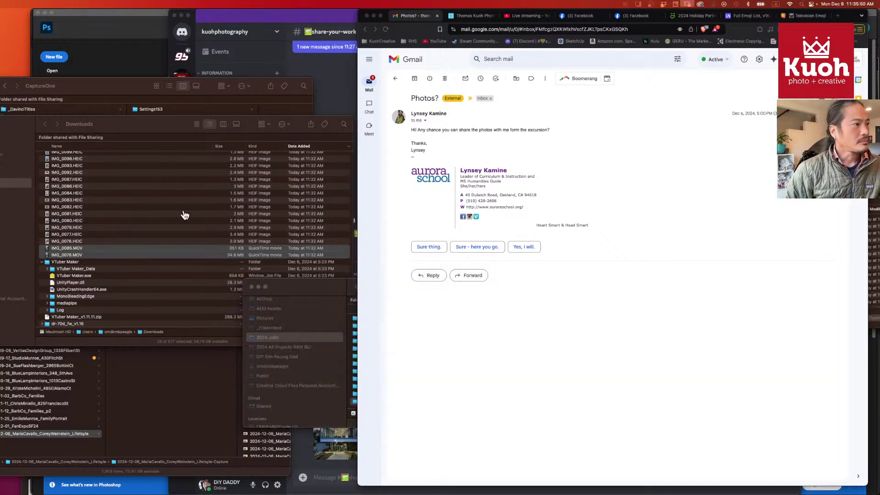
- Open Google Calendar in a new tab at the December 1–7 week, then return to the Photos? email
click(837, 17)
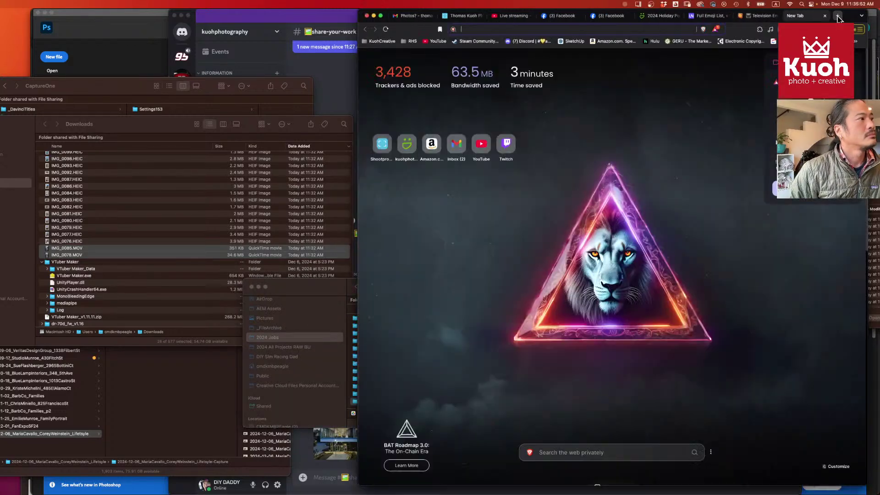
click(403, 15)
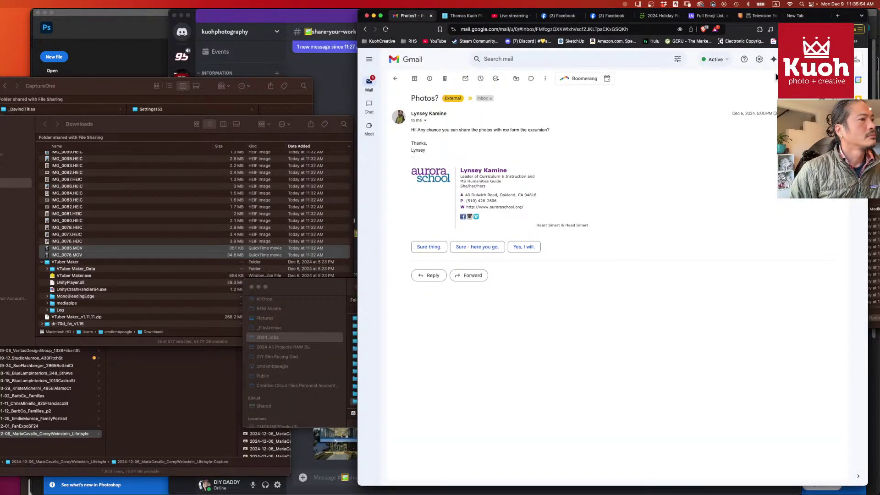
click(790, 59)
click(803, 156)
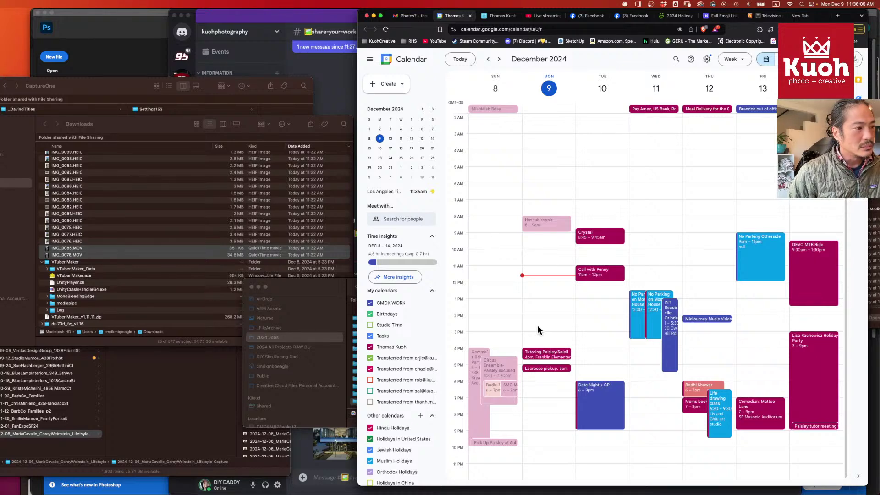
click(488, 59)
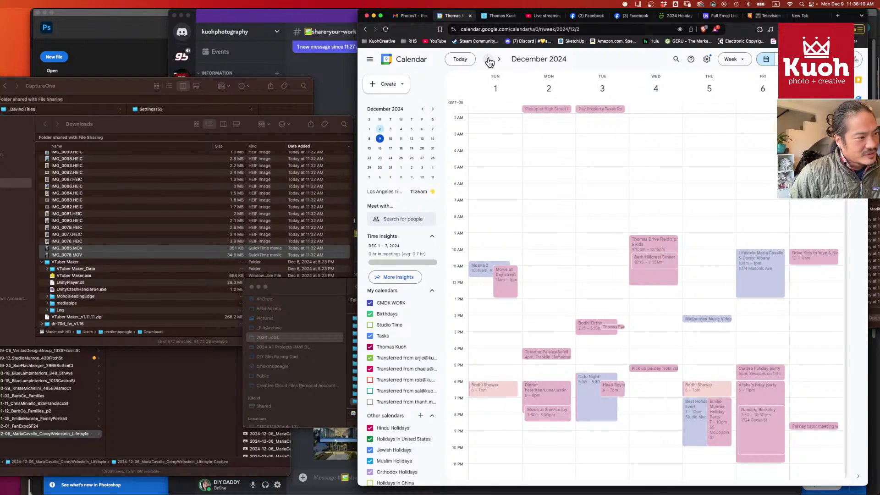
click(408, 17)
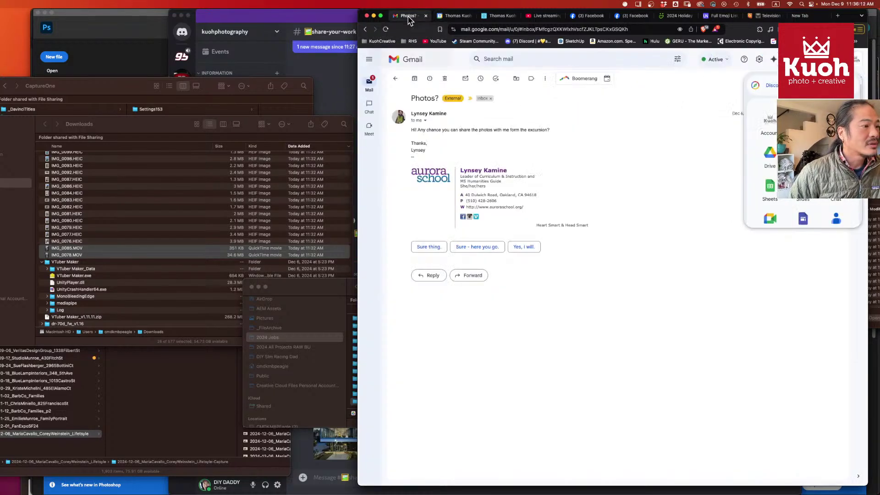
key(super+Tab)
- Change the field-trip folder's date from 2024-12-01 to 2024-12-04
scroll(435, 363, down, 3)
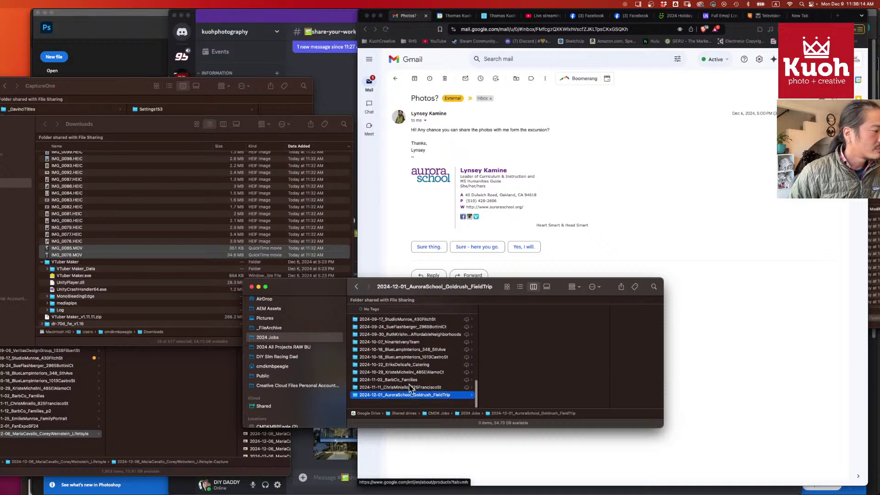
key(Return)
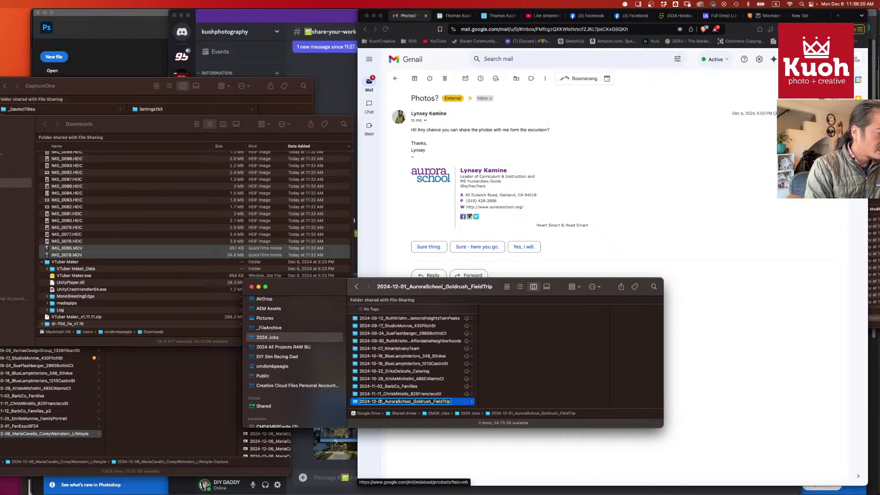
text(4)
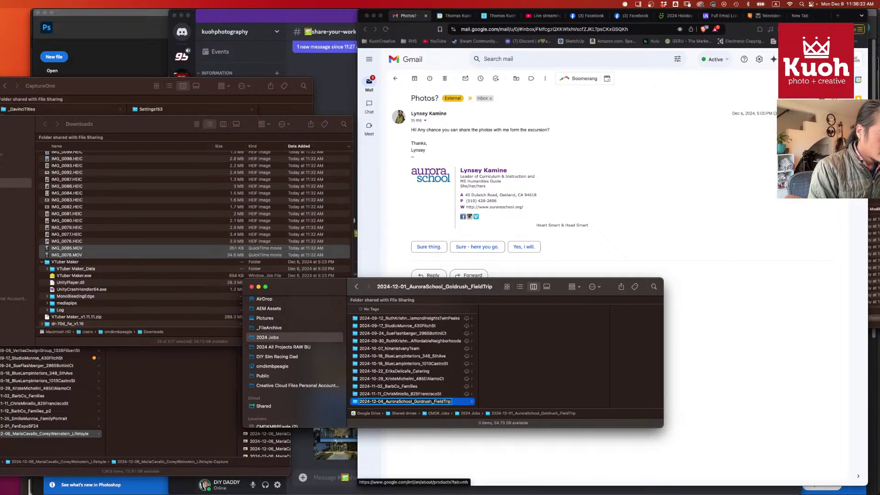
key(Return)
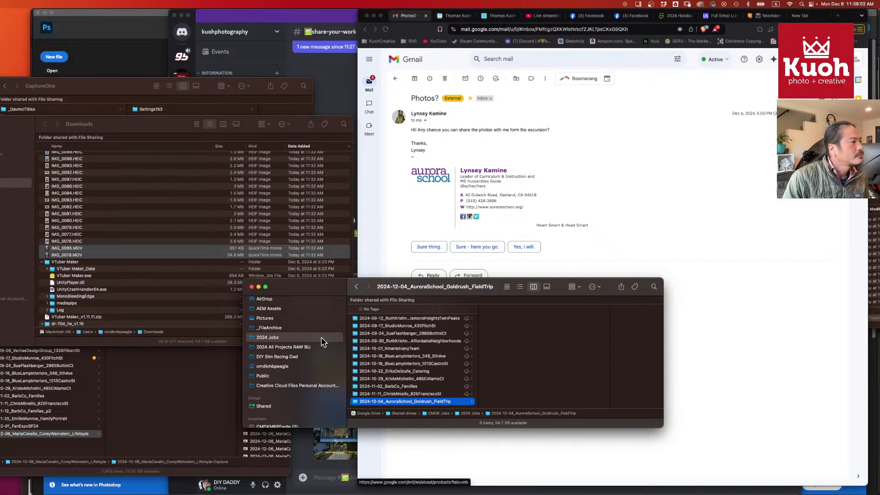
- Move the 26 selected Downloads images and videos into the field-trip folder and bring up its Google Drive options
drag(81, 252, 550, 374)
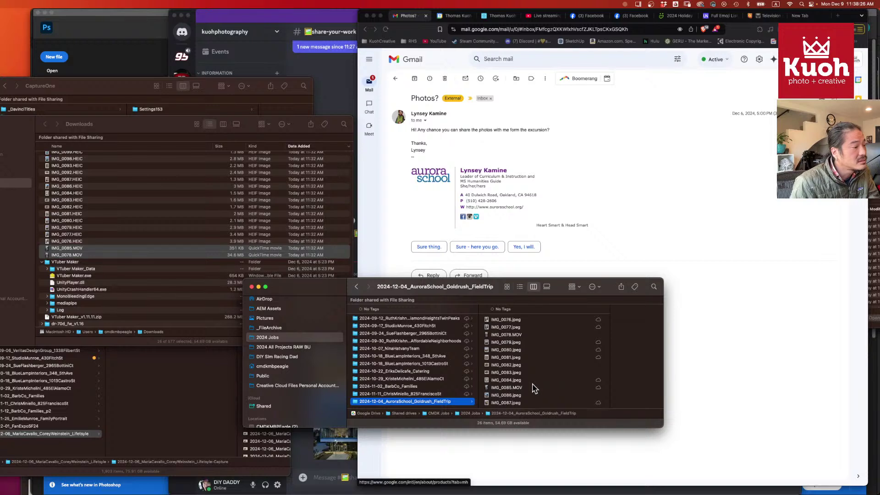
right_click(411, 402)
mouse_move(443, 400)
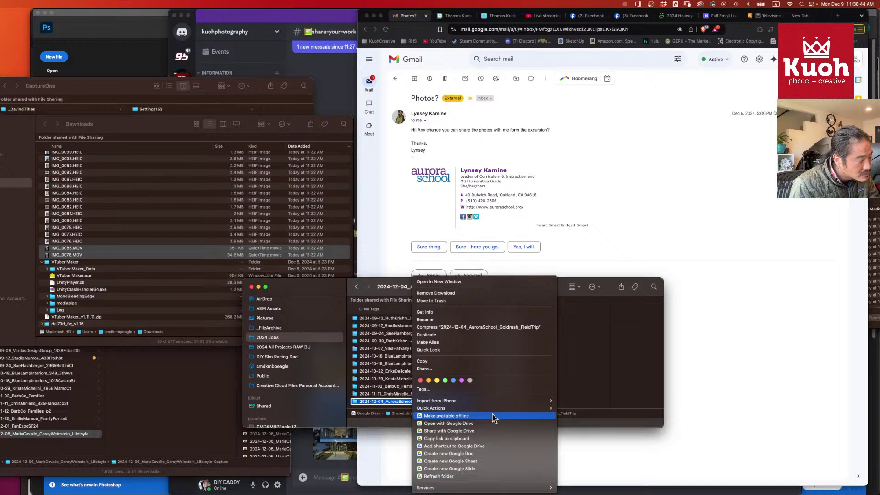
- Send a reply to the Photos? email with a pasted link, then undo it because the link is wrong
click(483, 439)
click(475, 238)
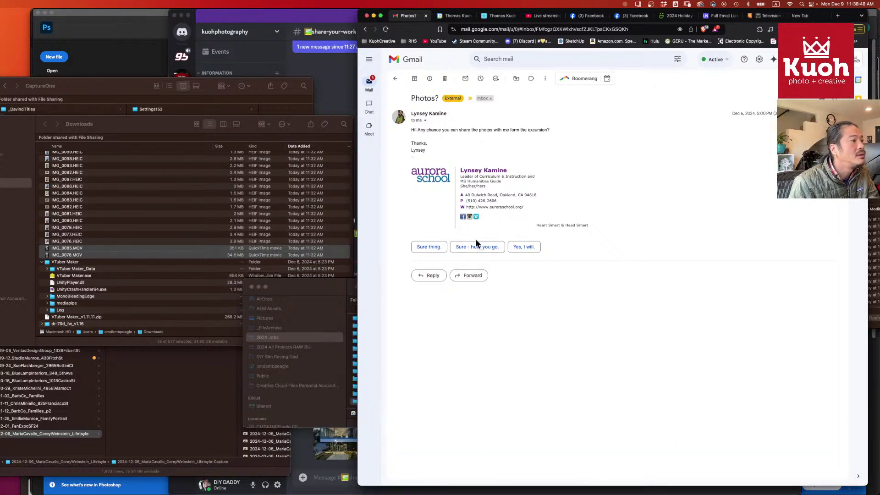
click(431, 275)
text(https://youtu.be/mS5WYp5xmvI?si=jX8GxfFtvrXHasD)
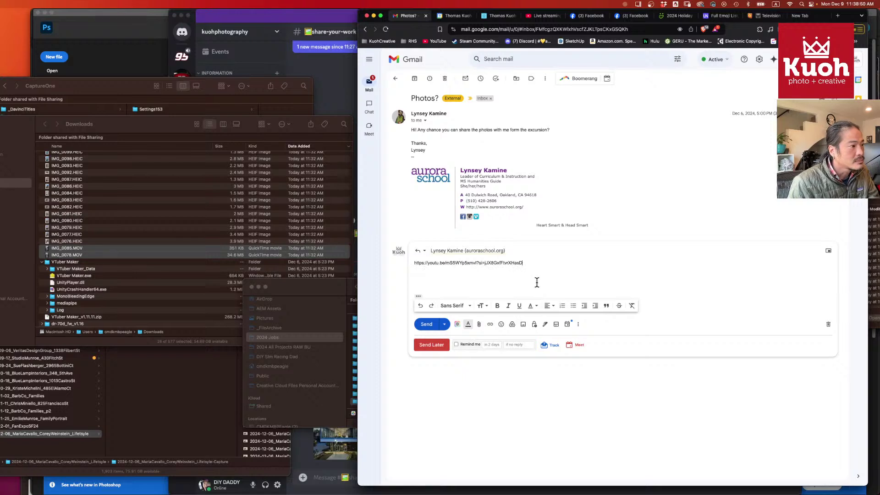
click(427, 342)
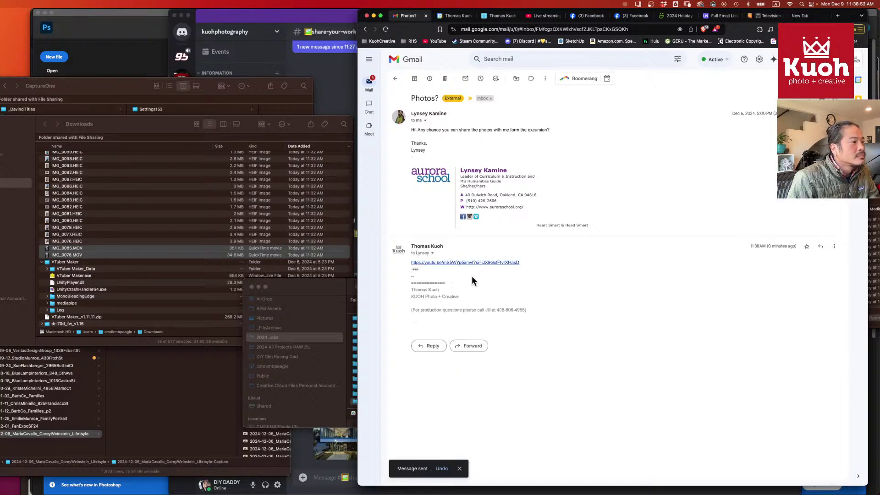
click(442, 469)
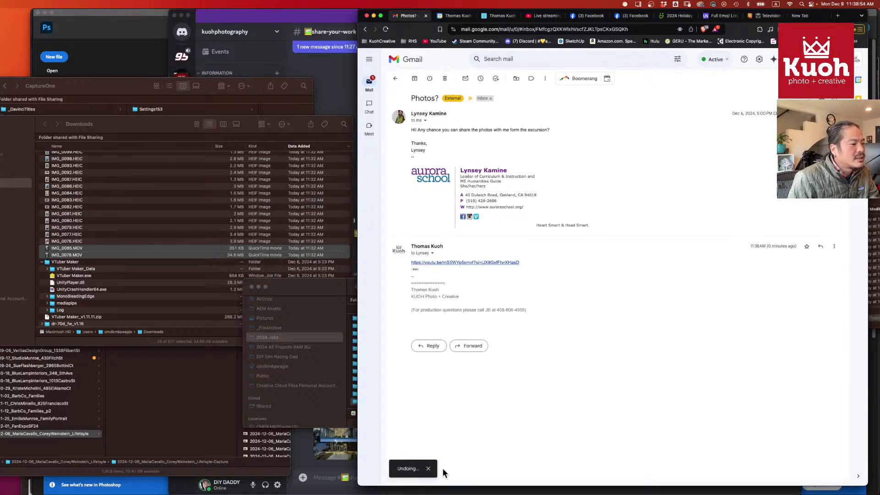
- Replace the YouTube link in the reply with the field-trip folder's Google Drive link and send
key(super+Tab)
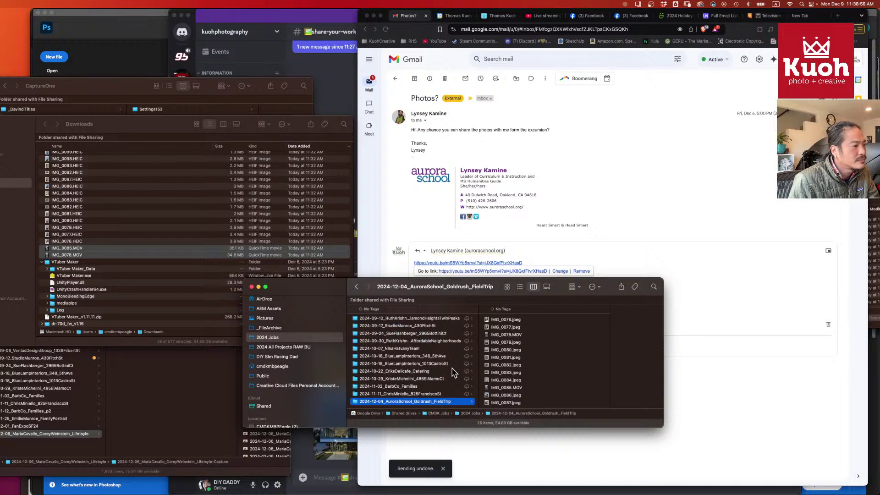
right_click(429, 405)
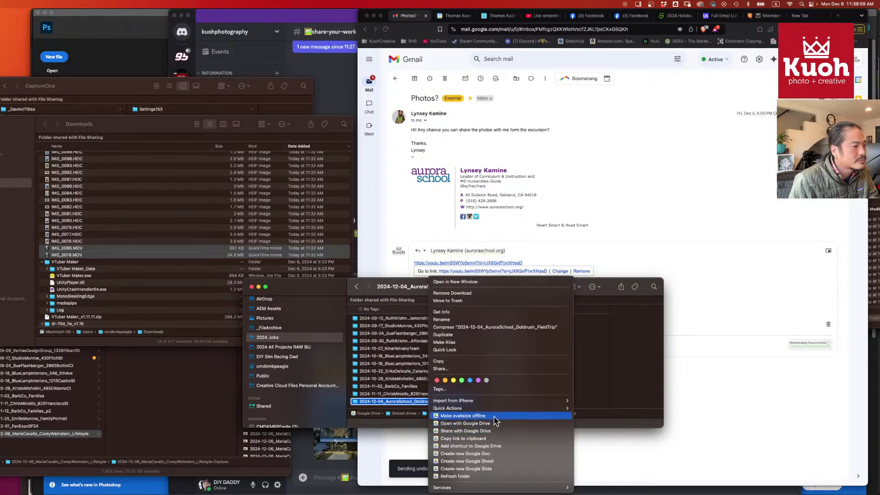
click(496, 444)
click(715, 293)
click(542, 261)
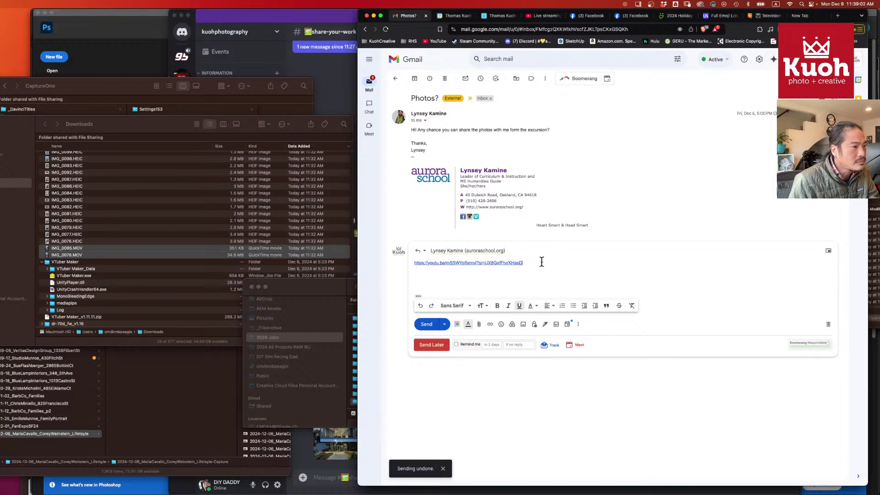
key(super+a)
key(BackSpace)
key(super+v)
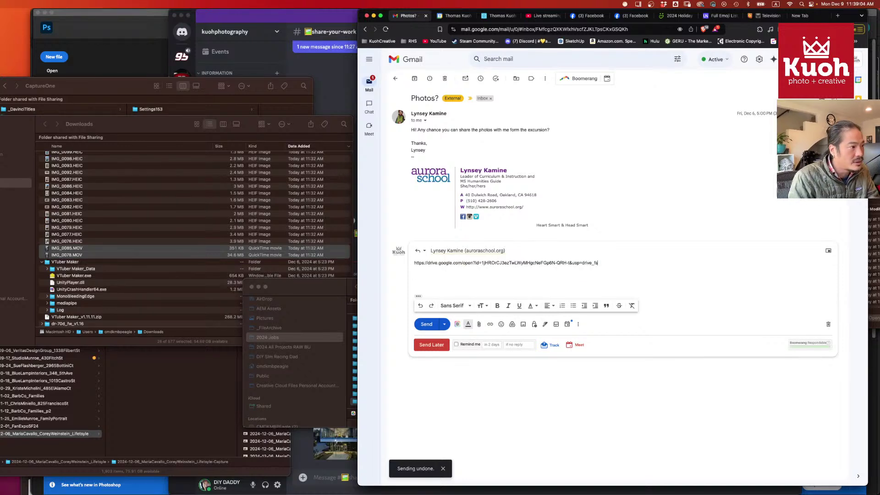
click(422, 325)
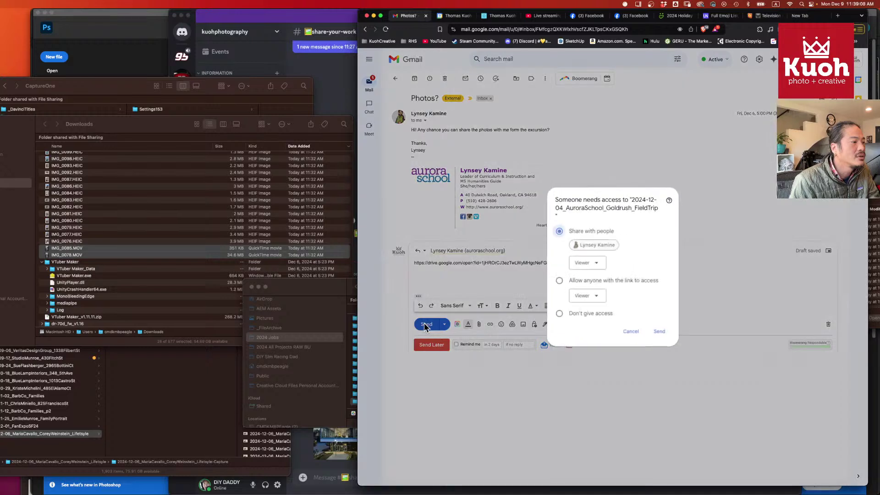
- Grant Viewer access to anyone with the link, then archive the Photos? conversation
click(596, 263)
click(636, 258)
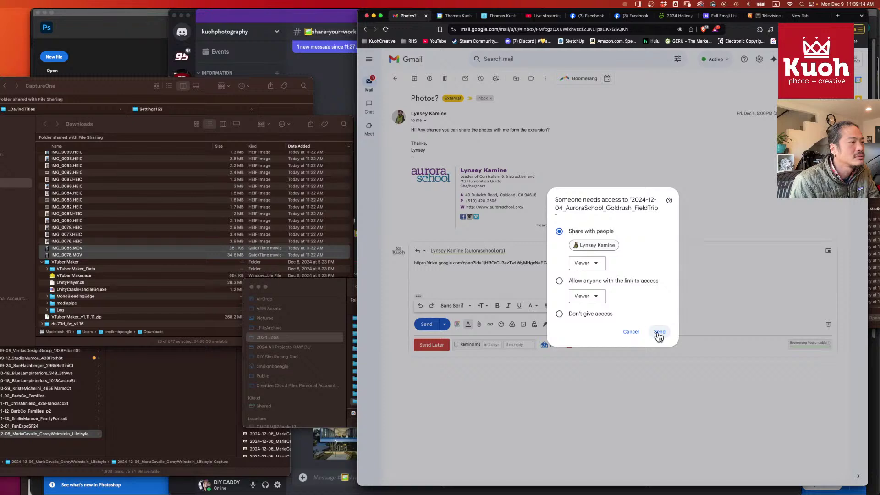
click(610, 281)
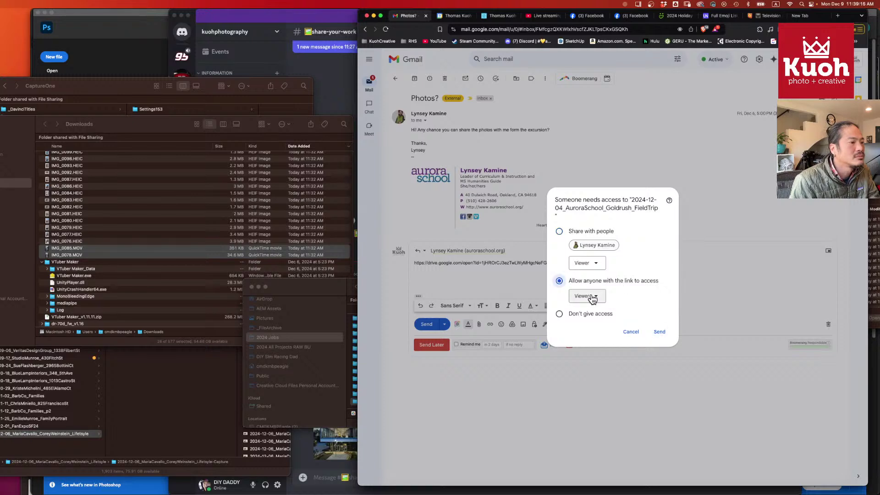
click(593, 297)
click(640, 290)
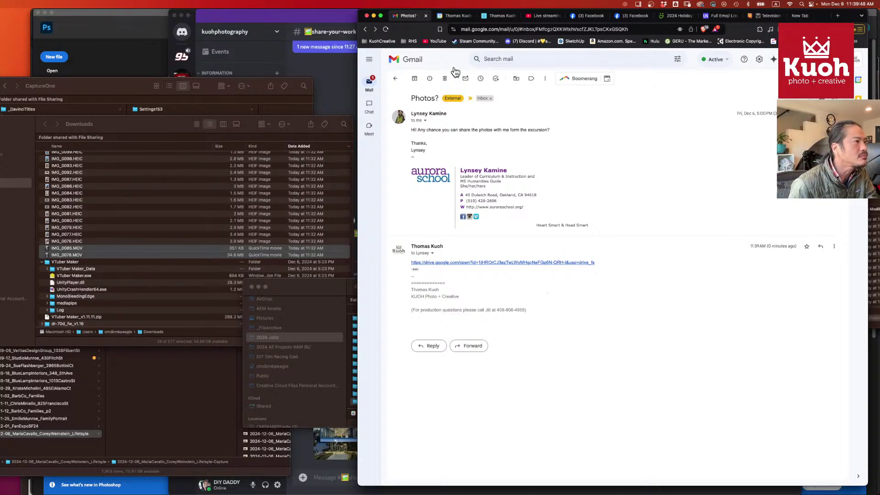
click(415, 79)
- Reply to the Aurora Auction March 22 email with 'Yes, I can do that! I will put it in my calendar'
click(550, 126)
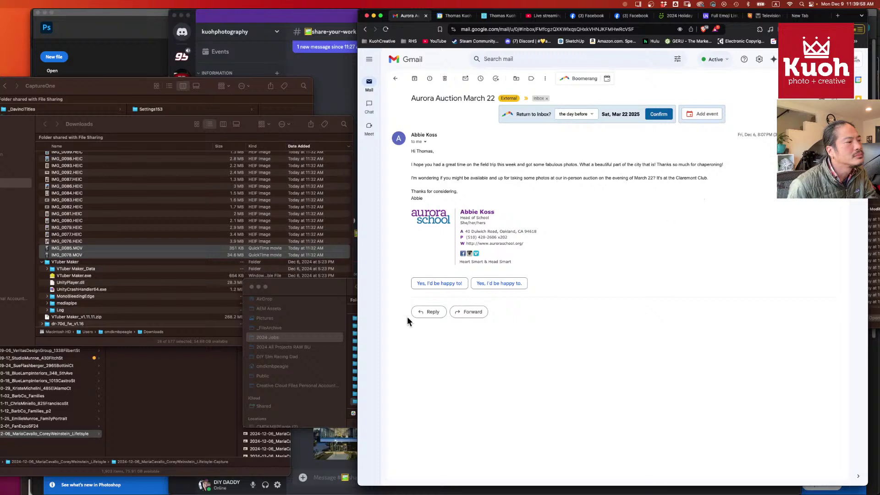
click(433, 312)
text(Ye)
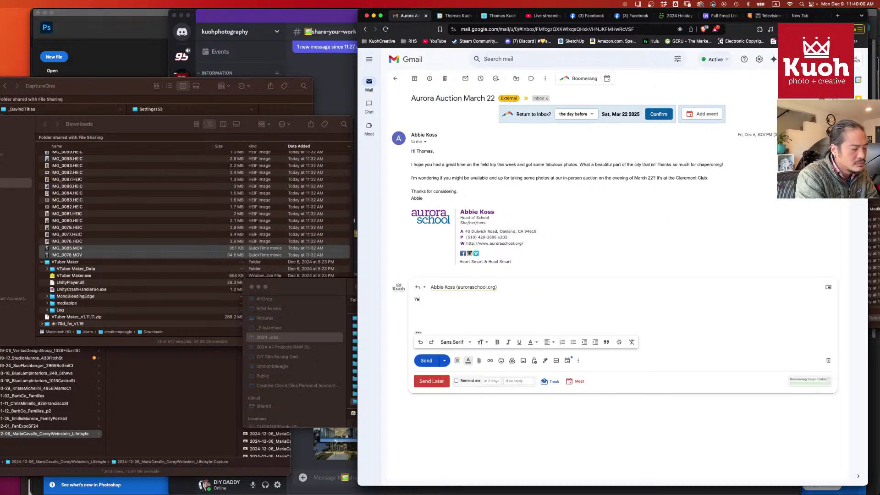
text(s, I can do that)
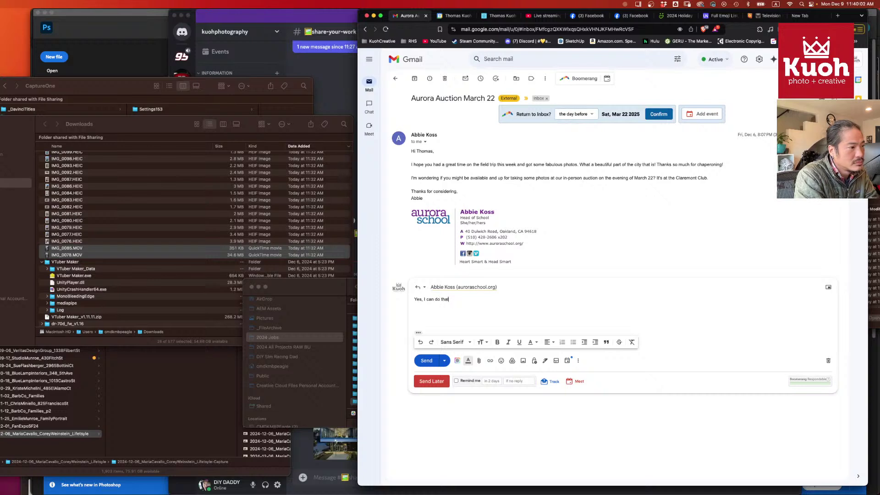
text(! I will)
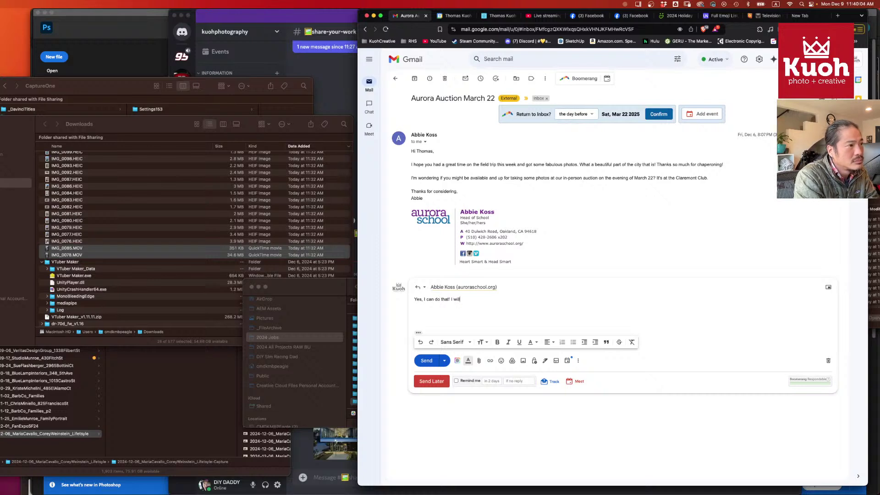
text( put it in m)
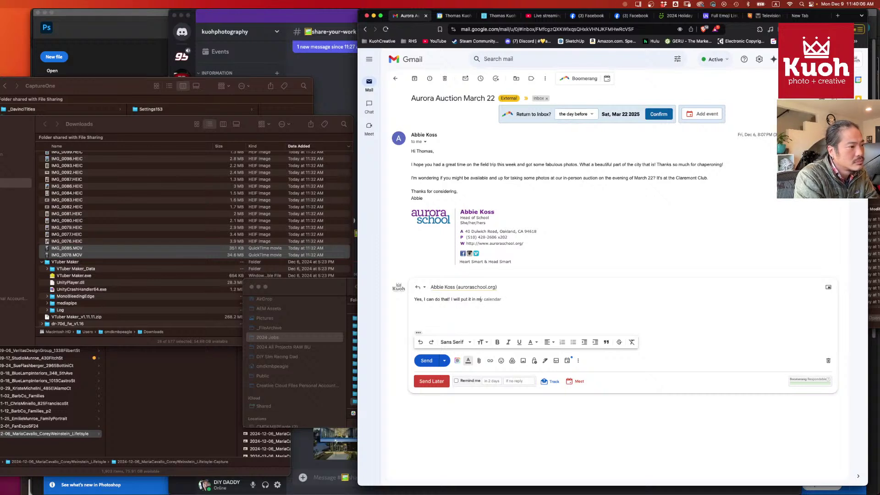
text(y calendar)
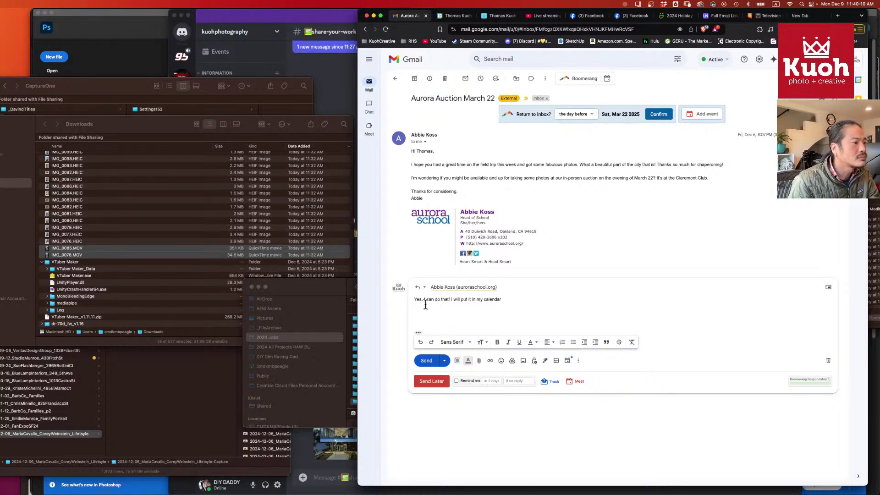
click(426, 360)
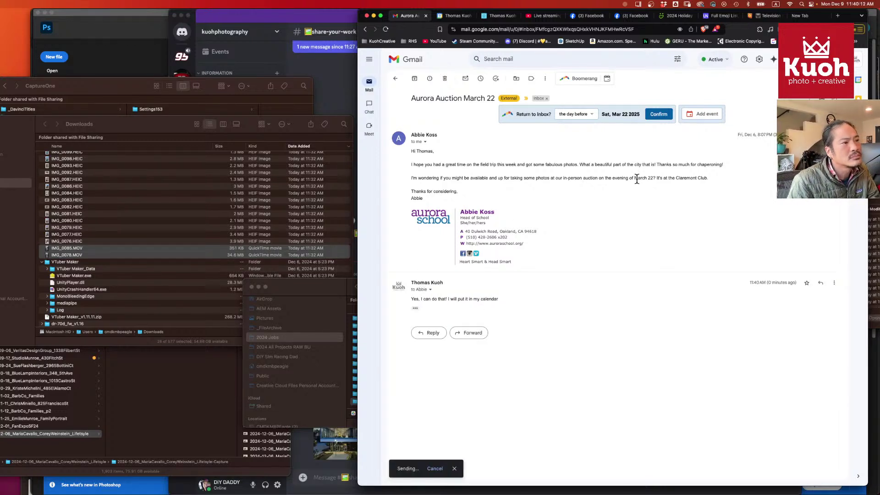
drag(634, 177, 716, 183)
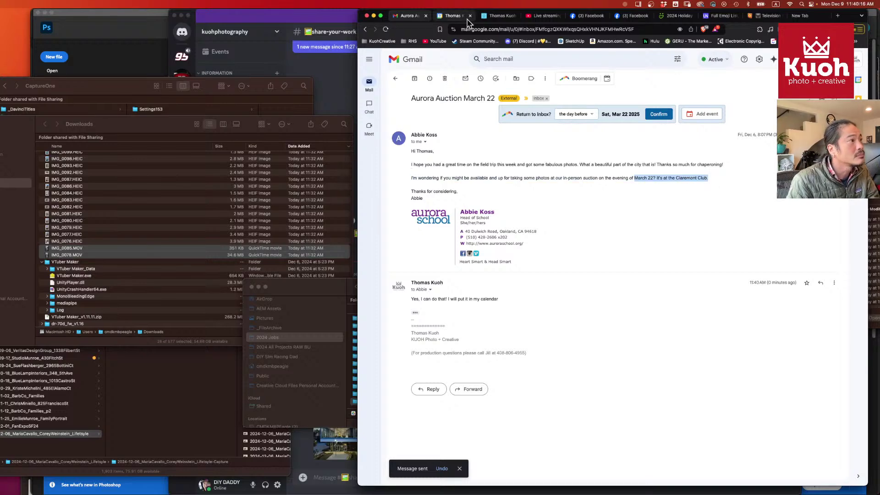
click(454, 16)
click(499, 59)
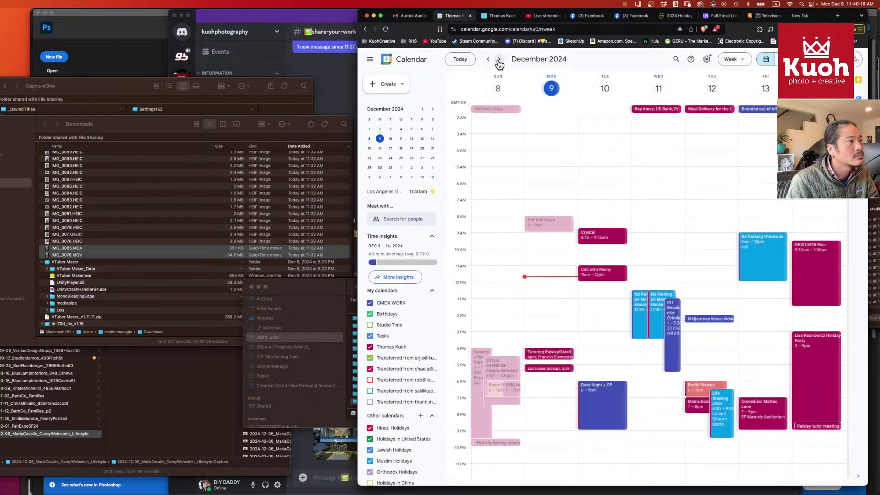
click(499, 59)
click(499, 59)
click(499, 59)
click(499, 59)
click(499, 60)
click(499, 60)
click(499, 60)
click(499, 60)
click(499, 60)
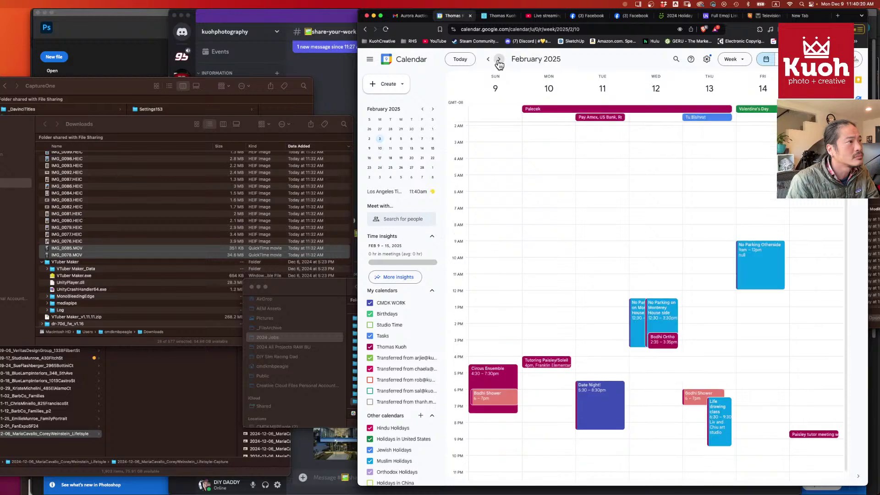
click(499, 60)
click(499, 60)
click(499, 60)
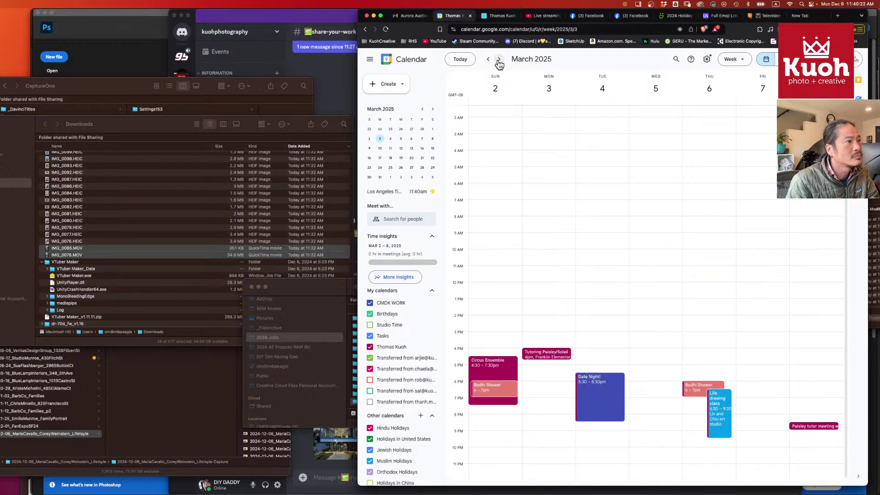
click(499, 60)
click(499, 60)
click(499, 60)
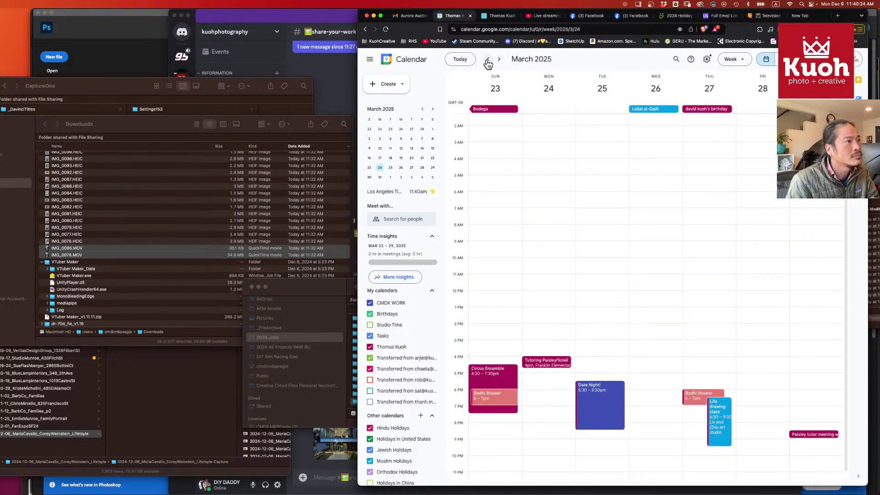
click(487, 60)
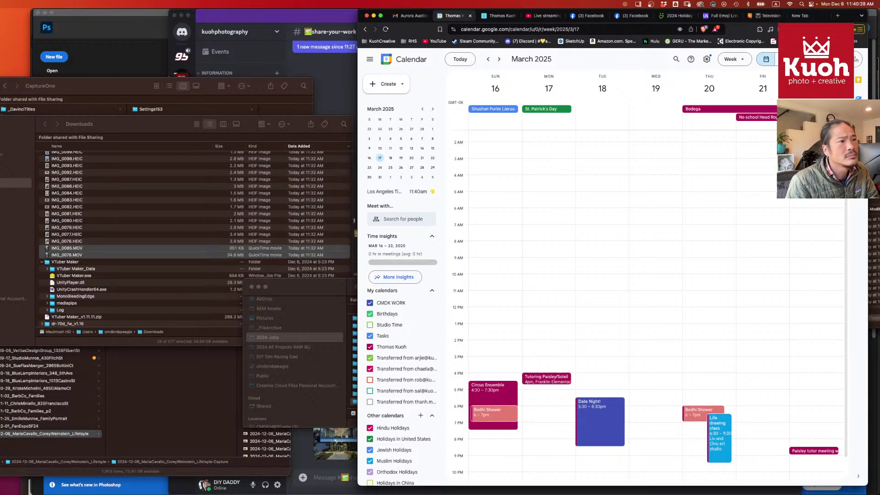
click(816, 110)
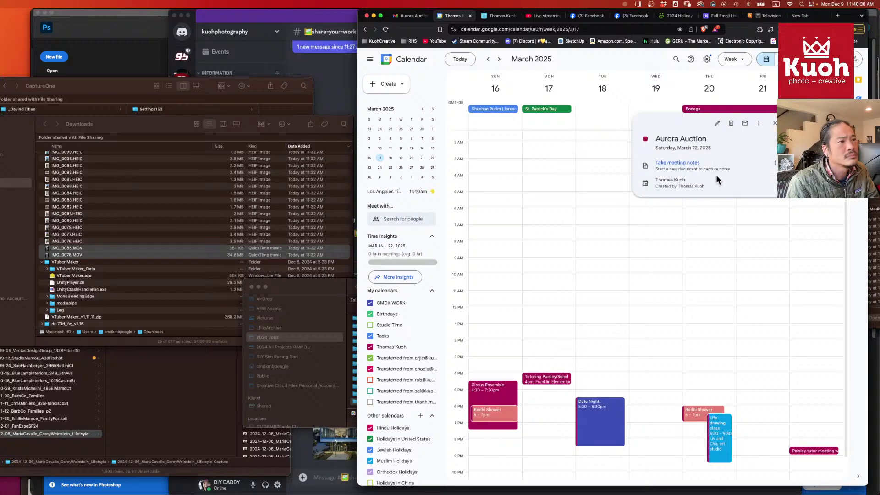
click(404, 15)
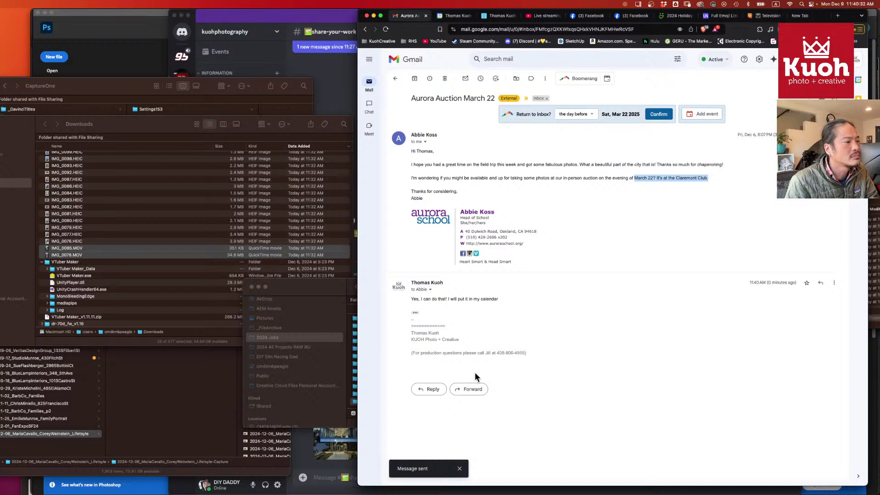
- Send the follow-up 'Opops, sopoke too soon. I think we are out of town that weekend' and archive the thread
click(433, 391)
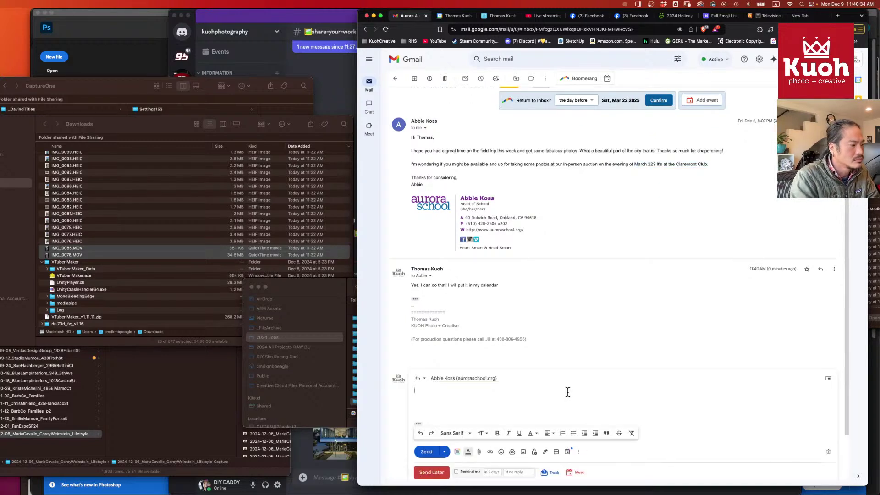
text(Opops)
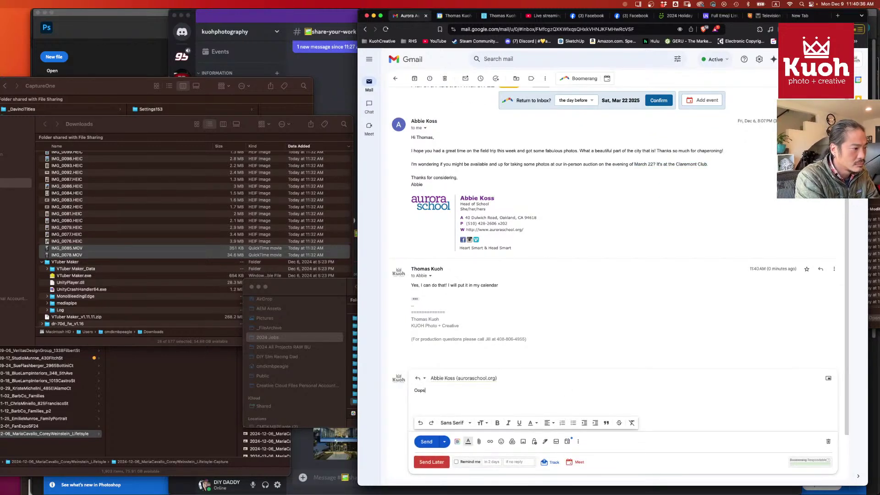
text(, sop)
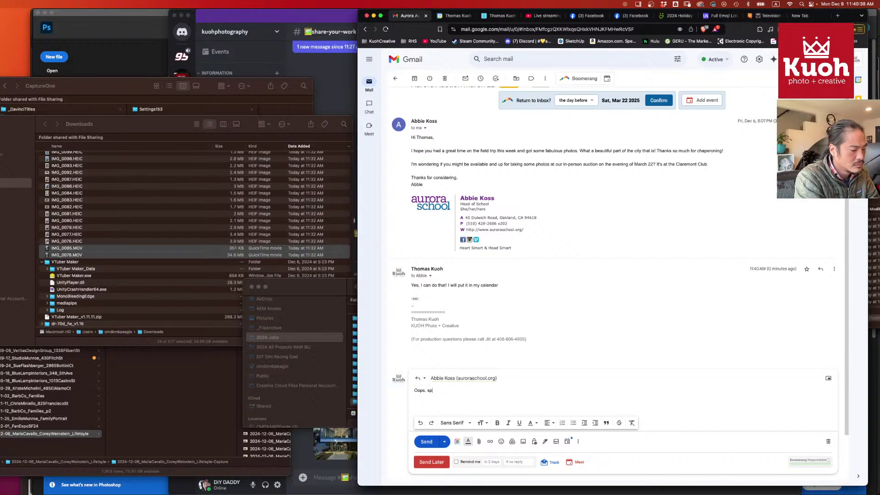
text(oke too soon. )
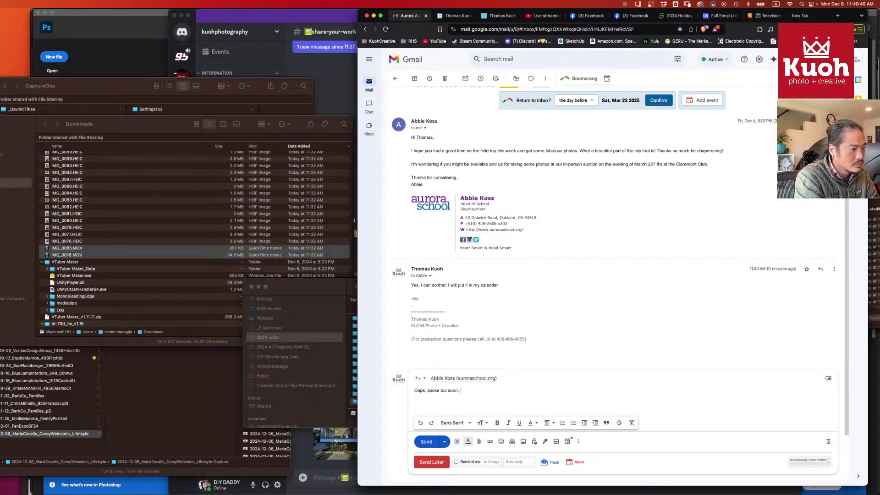
text(I think we a)
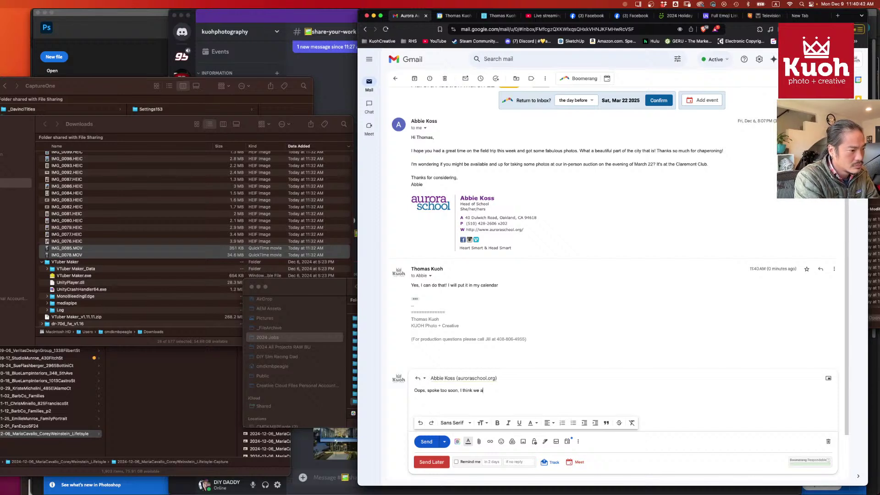
text(re out of t)
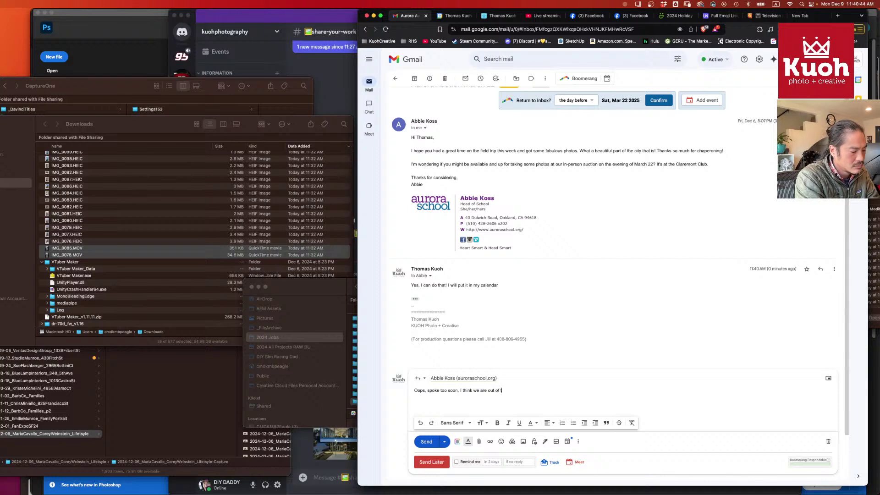
text(own that weekend. =()
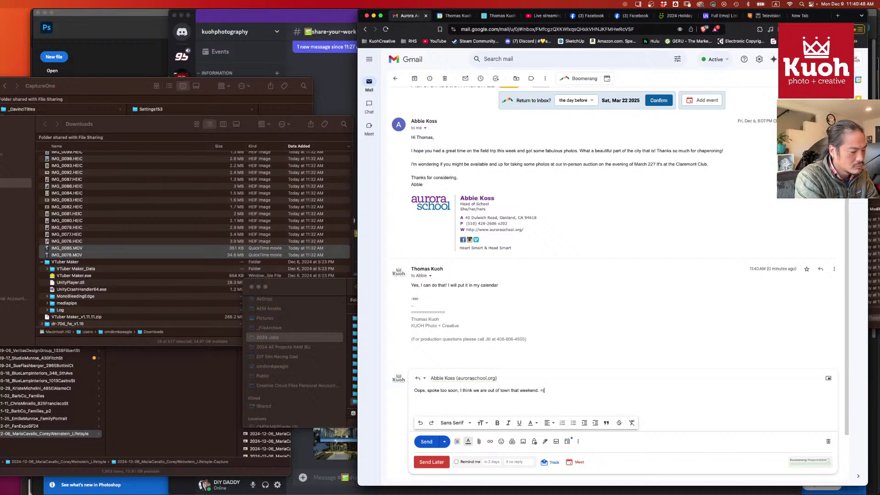
click(426, 442)
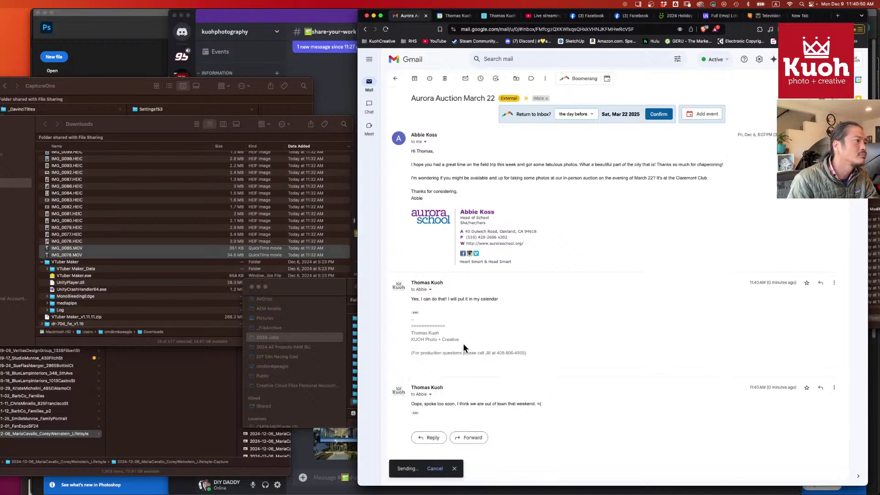
click(414, 78)
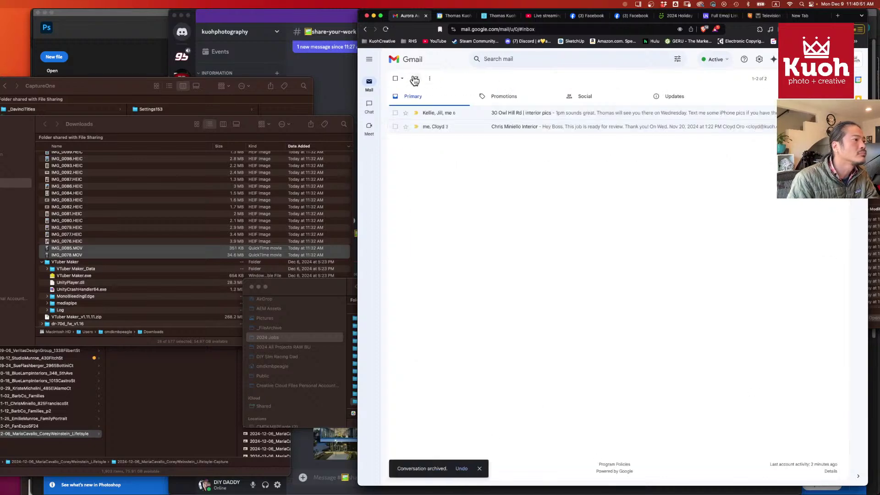
click(557, 114)
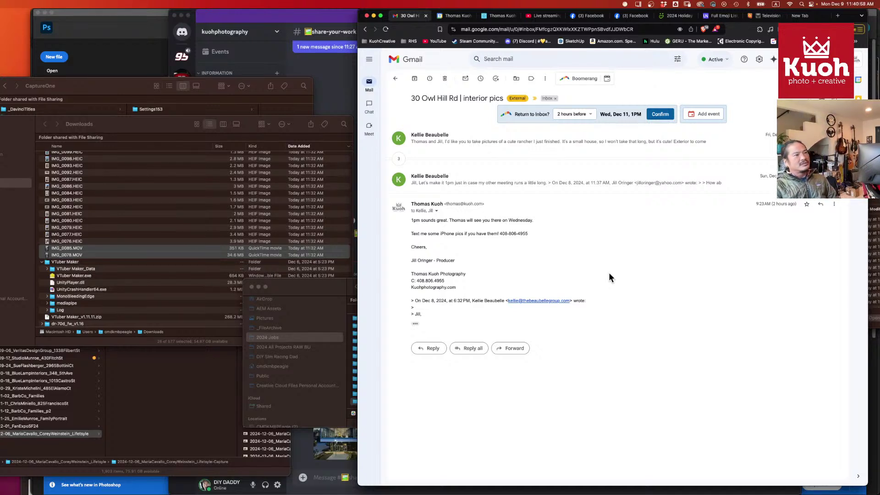
click(396, 78)
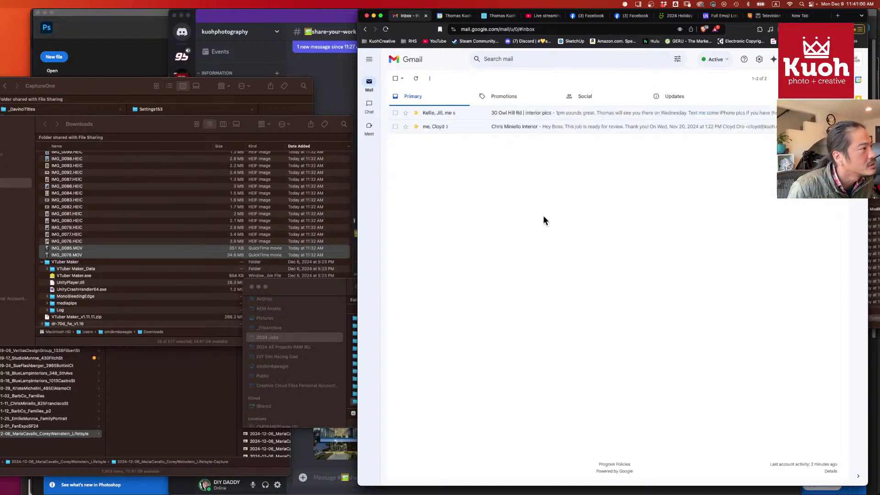